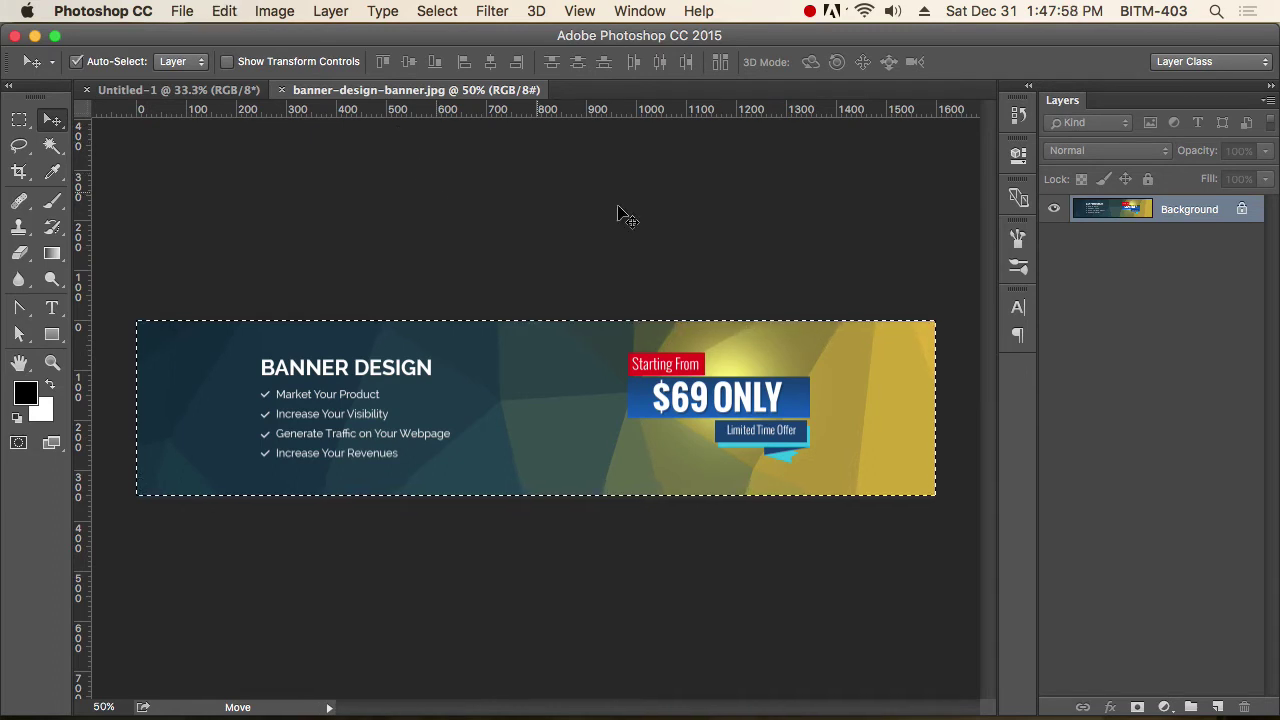
Check the old untitled document's image size, then close it.
click(176, 90)
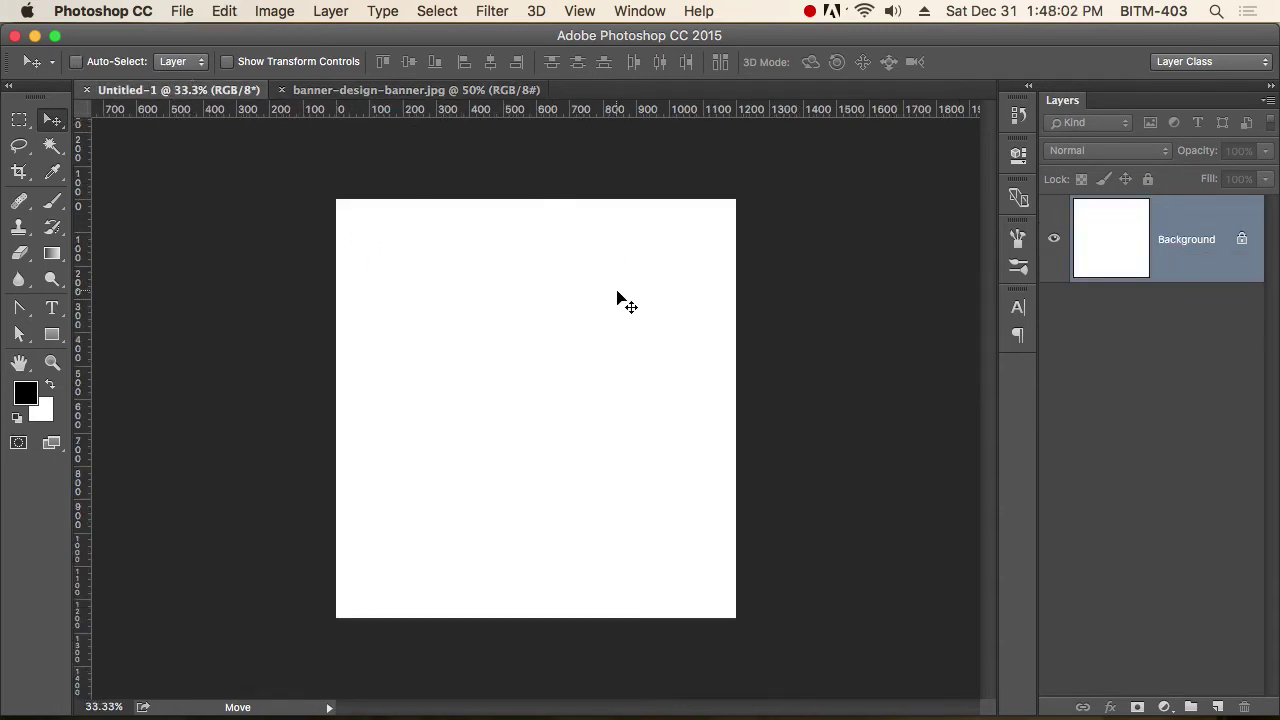
key(super+alt+i)
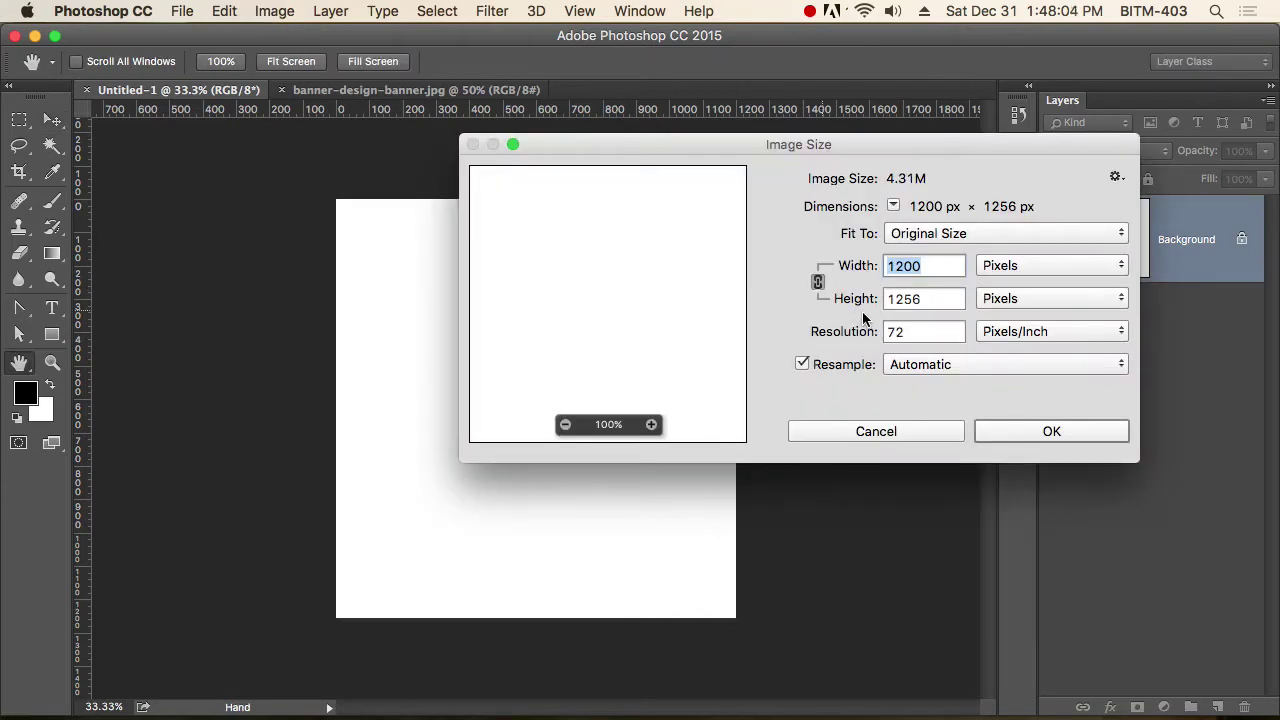
click(916, 438)
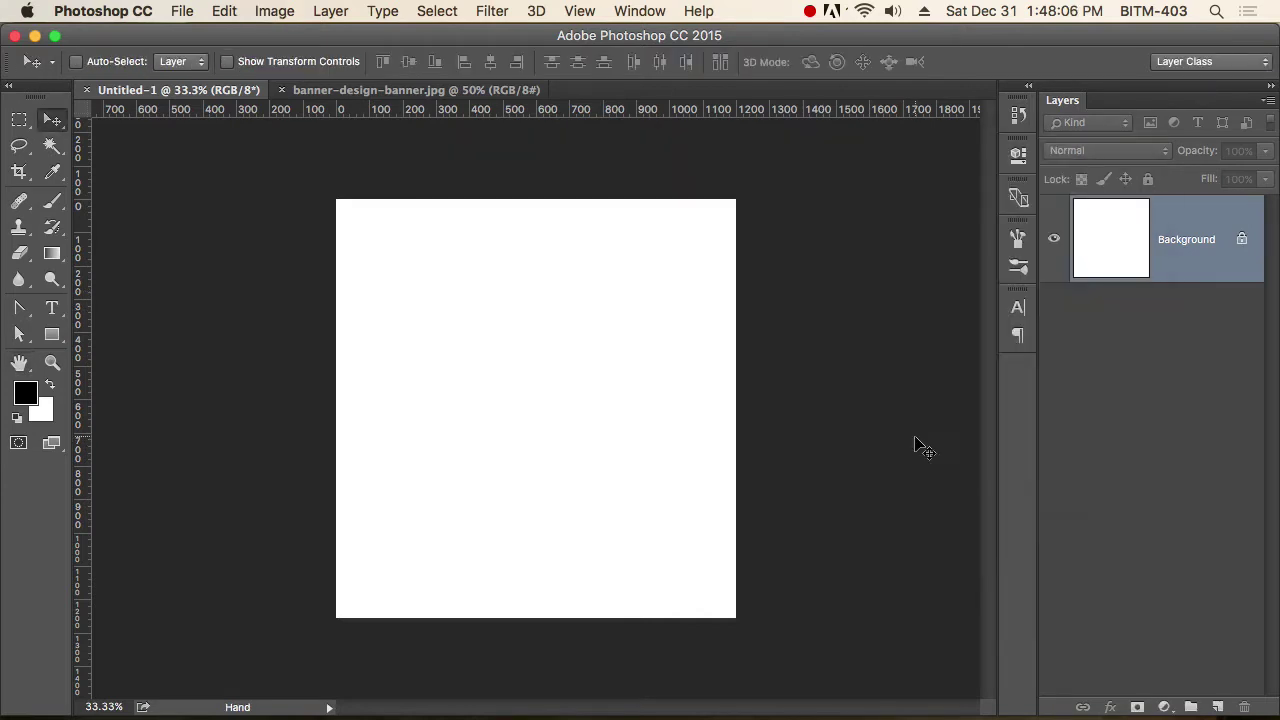
key(super+w)
Create a new blank document 1920 px wide by 1500 px high.
key(super+n)
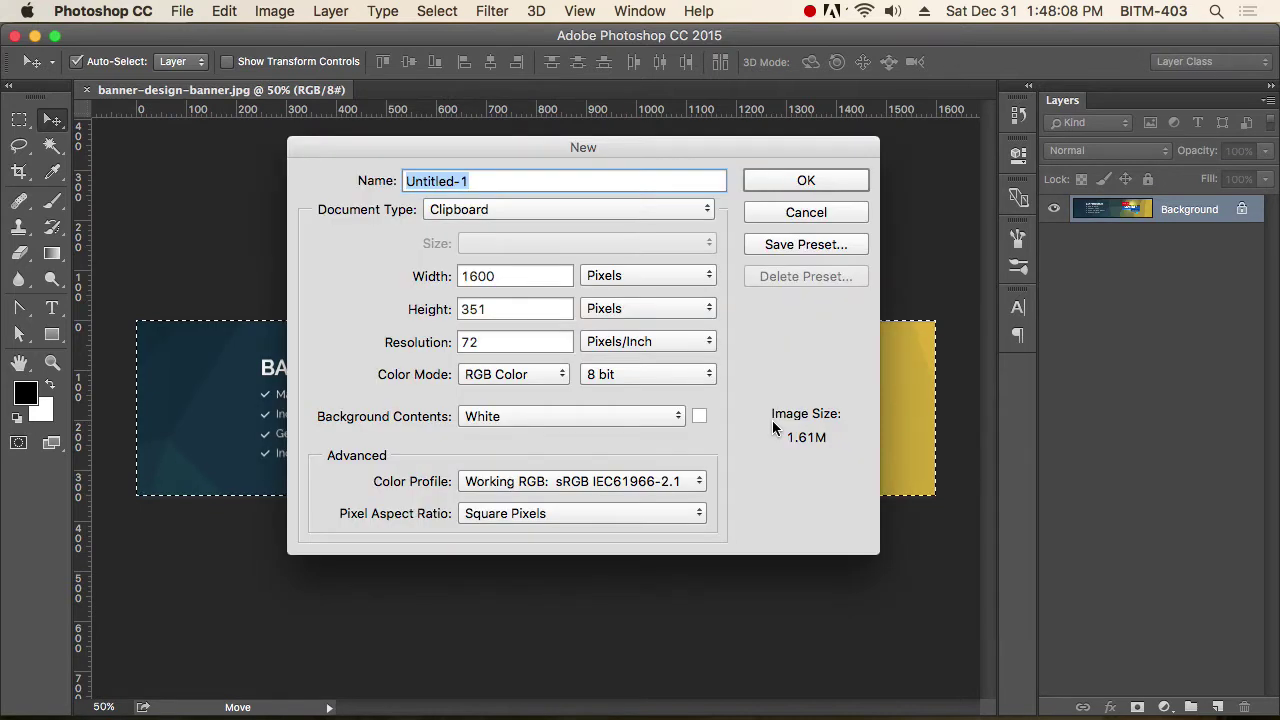
double_click(520, 276)
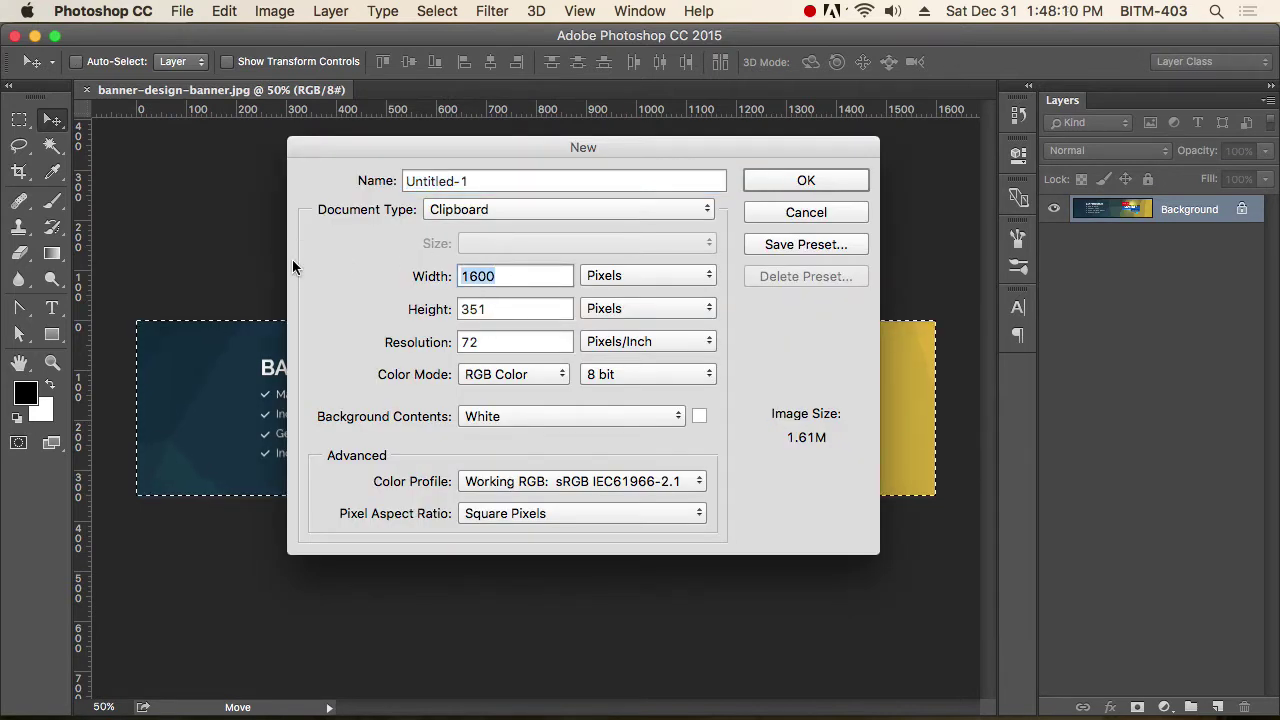
text(1920)
key(Tab)
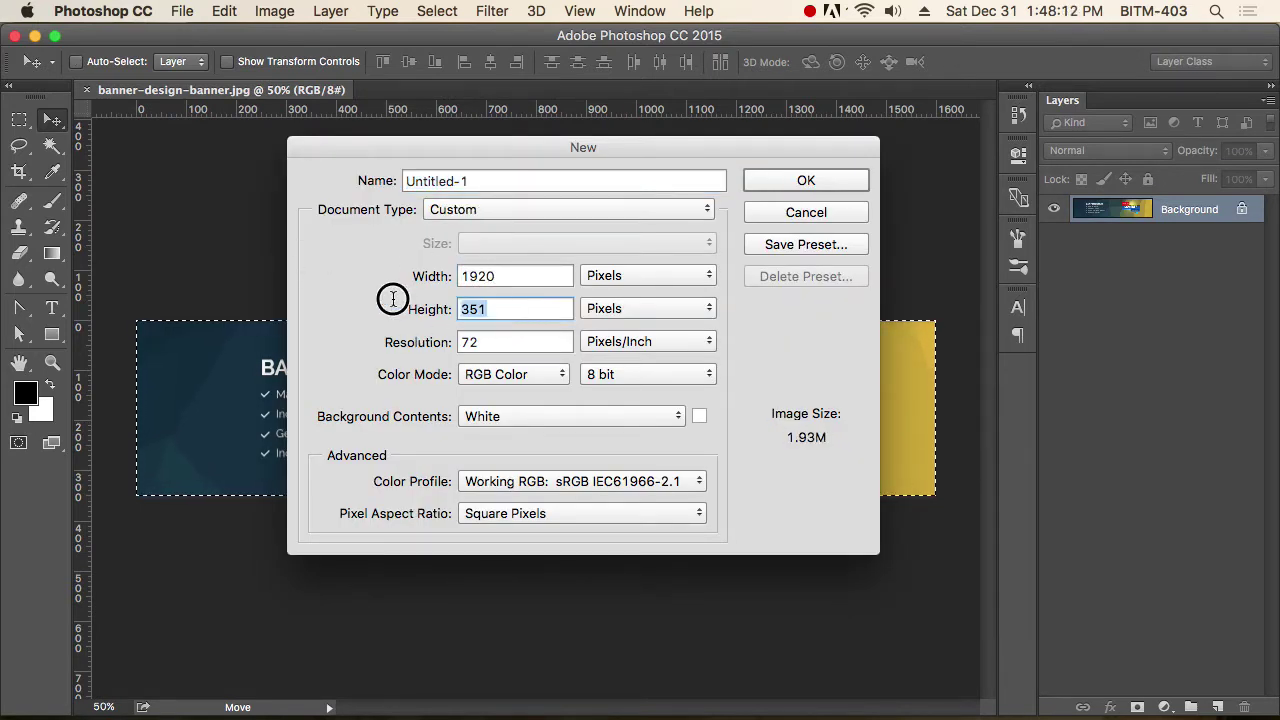
text(1500)
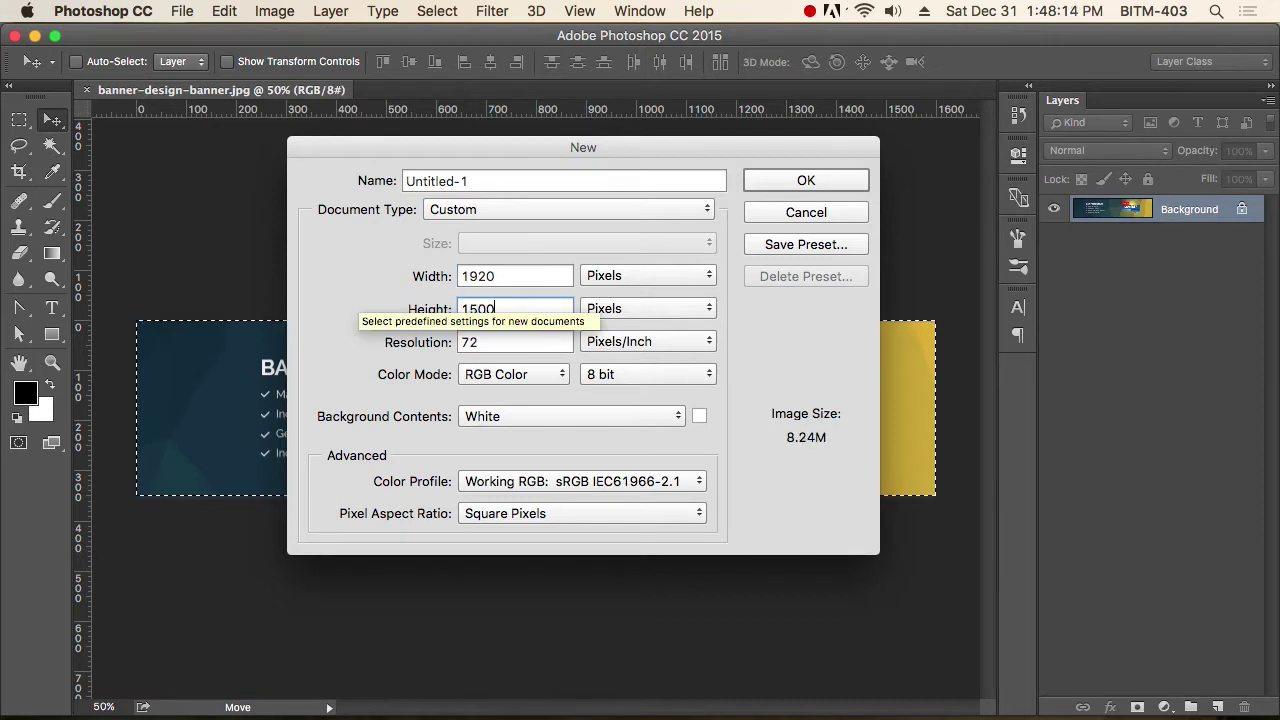
click(826, 181)
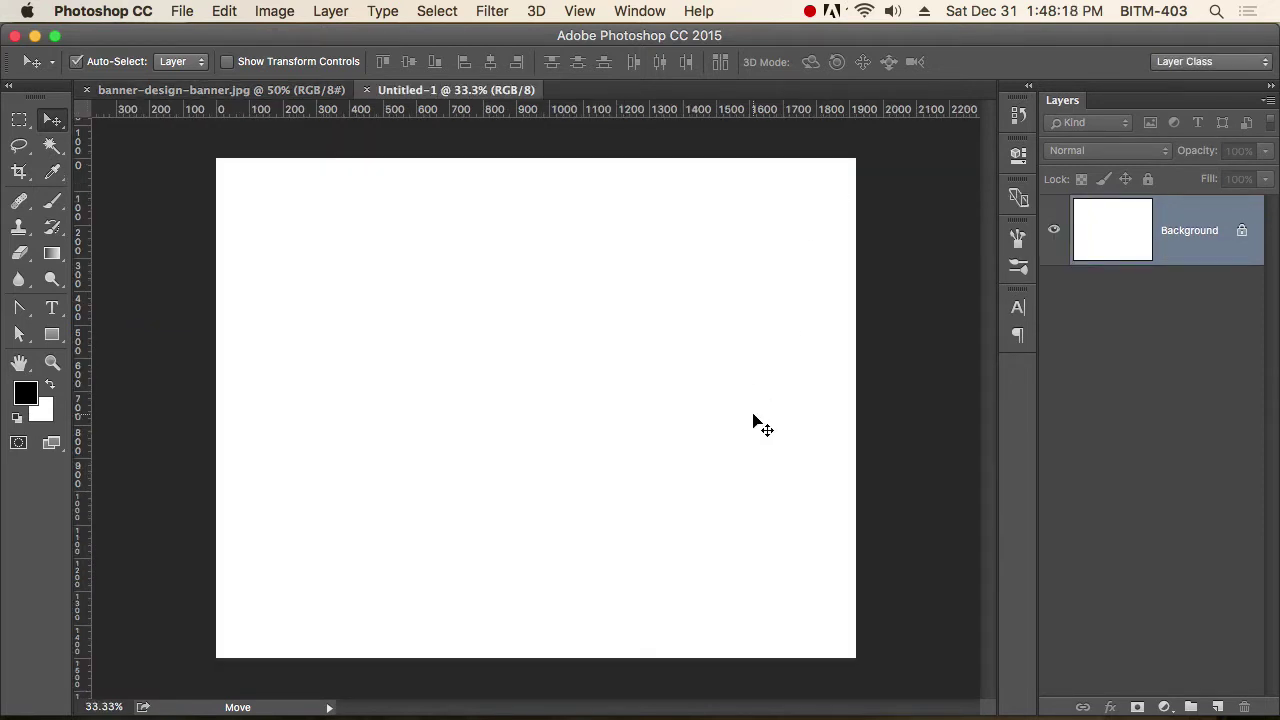
Paste the banner twice near the top, the second copy 32 px below the first.
key(super+v)
drag(669, 418, 677, 279)
key(super+v)
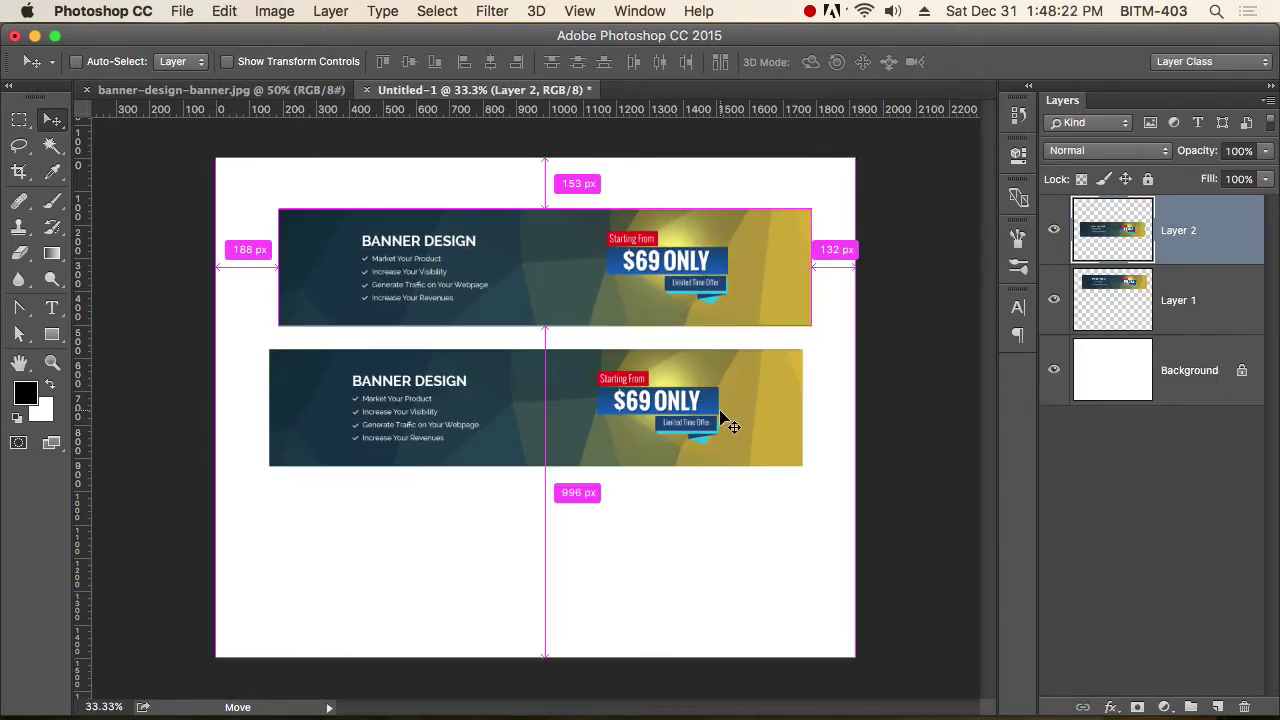
drag(676, 428, 686, 420)
key(super)
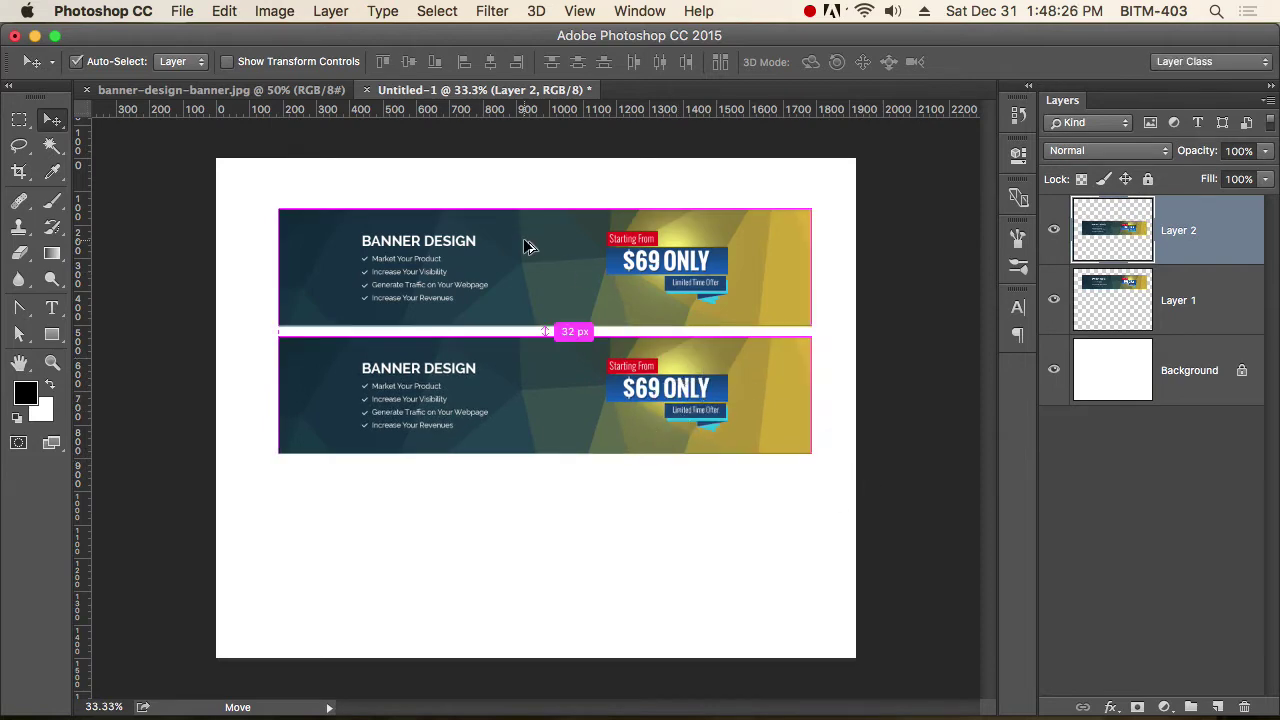
key(super+equal)
key(super+equal)
key(super+equal)
scroll(672, 415, left, 3)
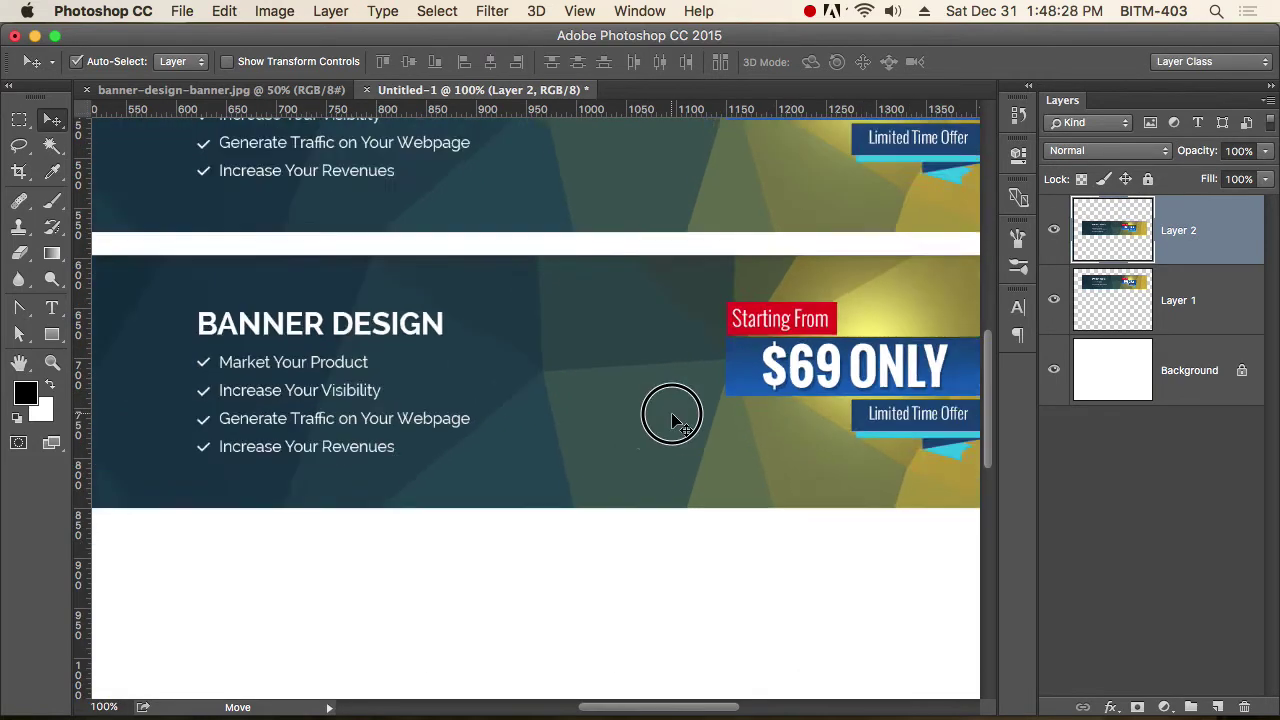
key(super+minus)
key(super+minus)
scroll(700, 420, right, 3)
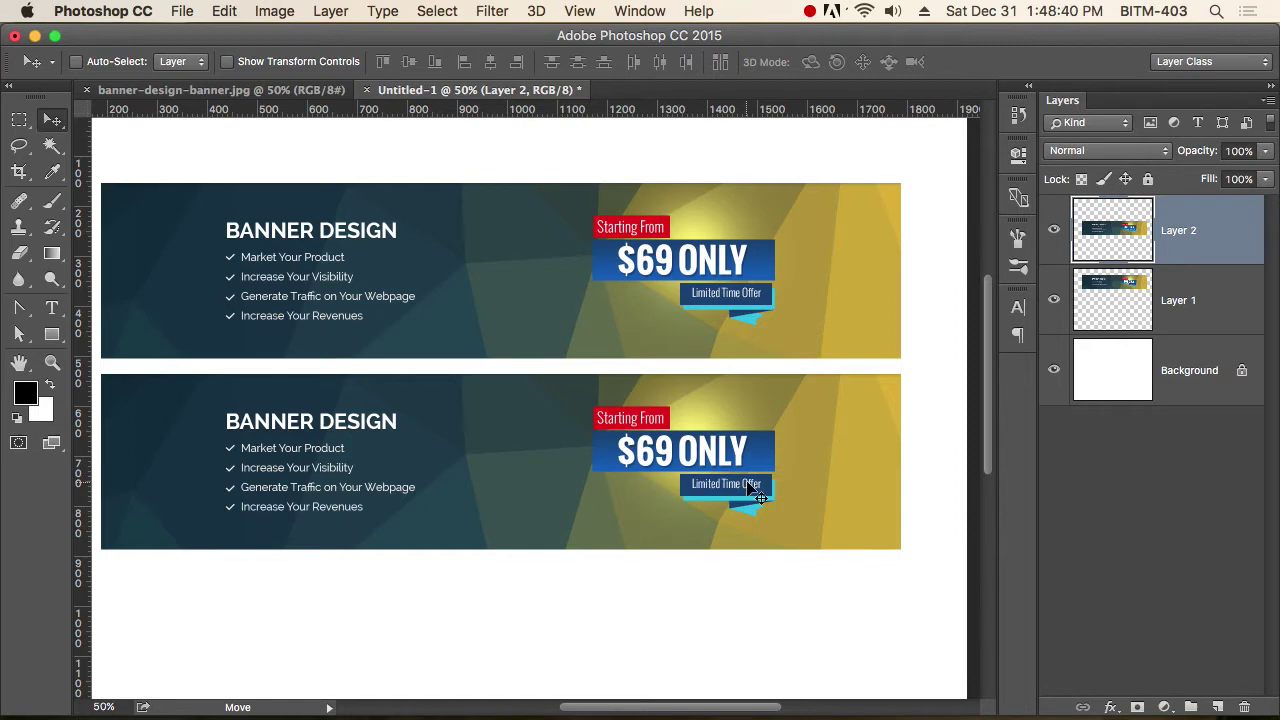
Add vertical guides at the banners' left and right edges, 188 px and 1788 px.
alt+click(586, 421)
super+click(508, 358)
key(super+equal)
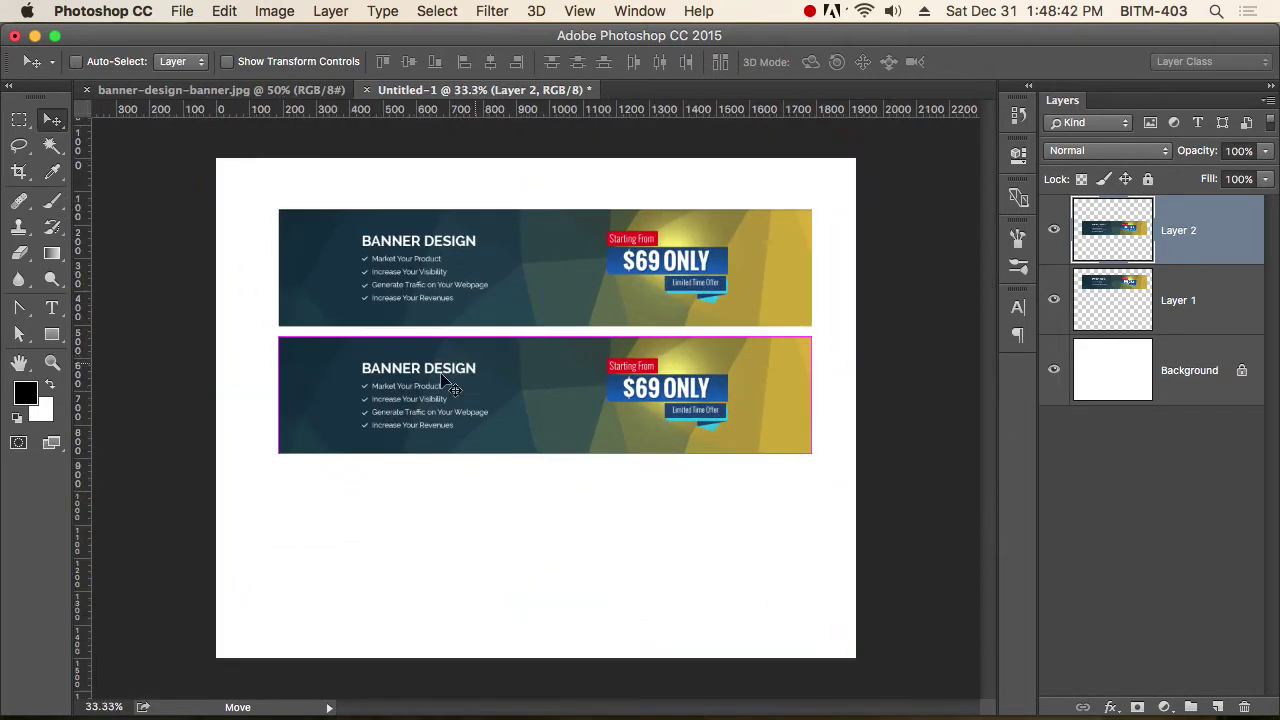
drag(87, 370, 278, 423)
drag(86, 417, 811, 537)
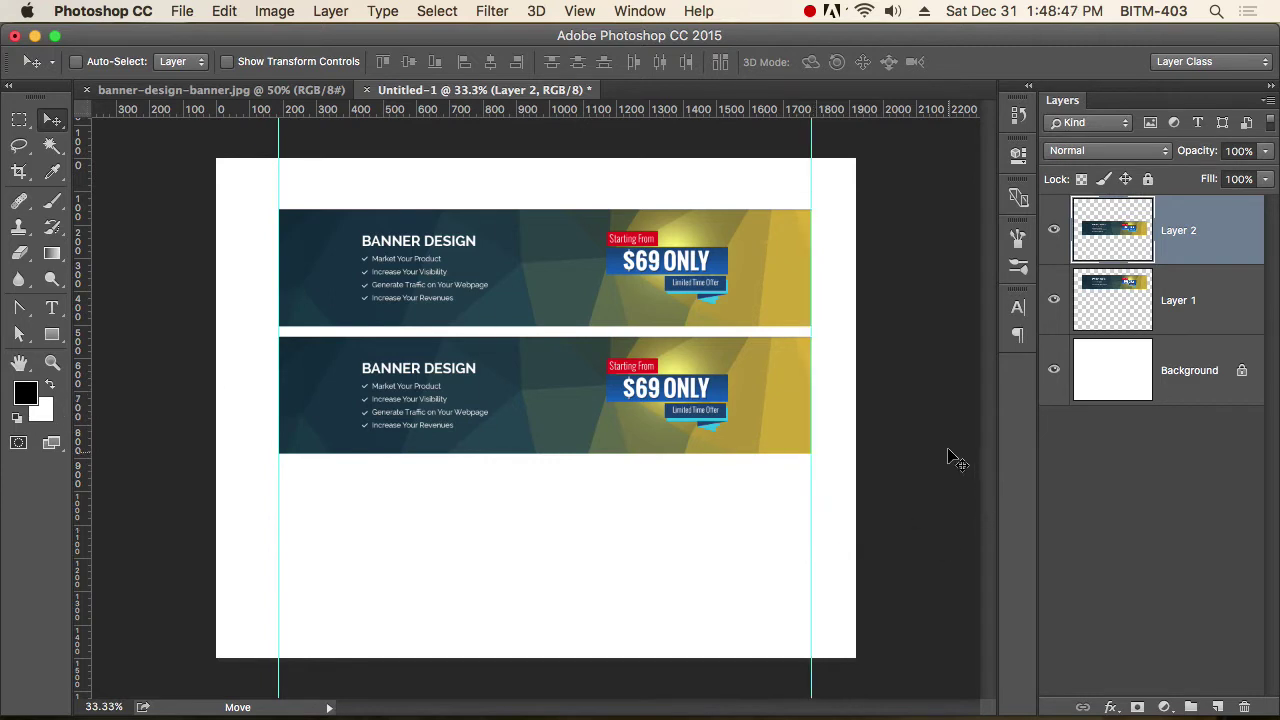
Move Layer 1, the upper banner, above Layer 2 and convert it to a Smart Object.
click(1054, 230)
click(1054, 230)
click(1054, 299)
click(1054, 299)
click(1200, 290)
key(super+bracketright)
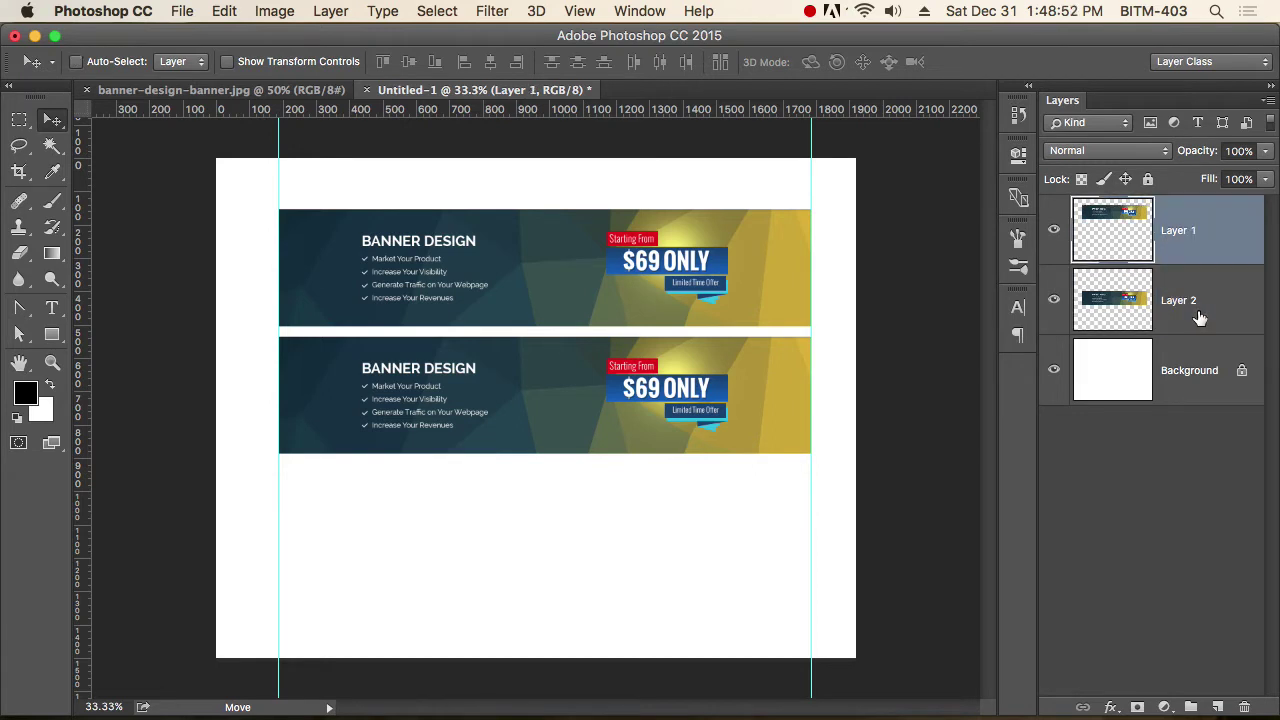
right_click(1186, 245)
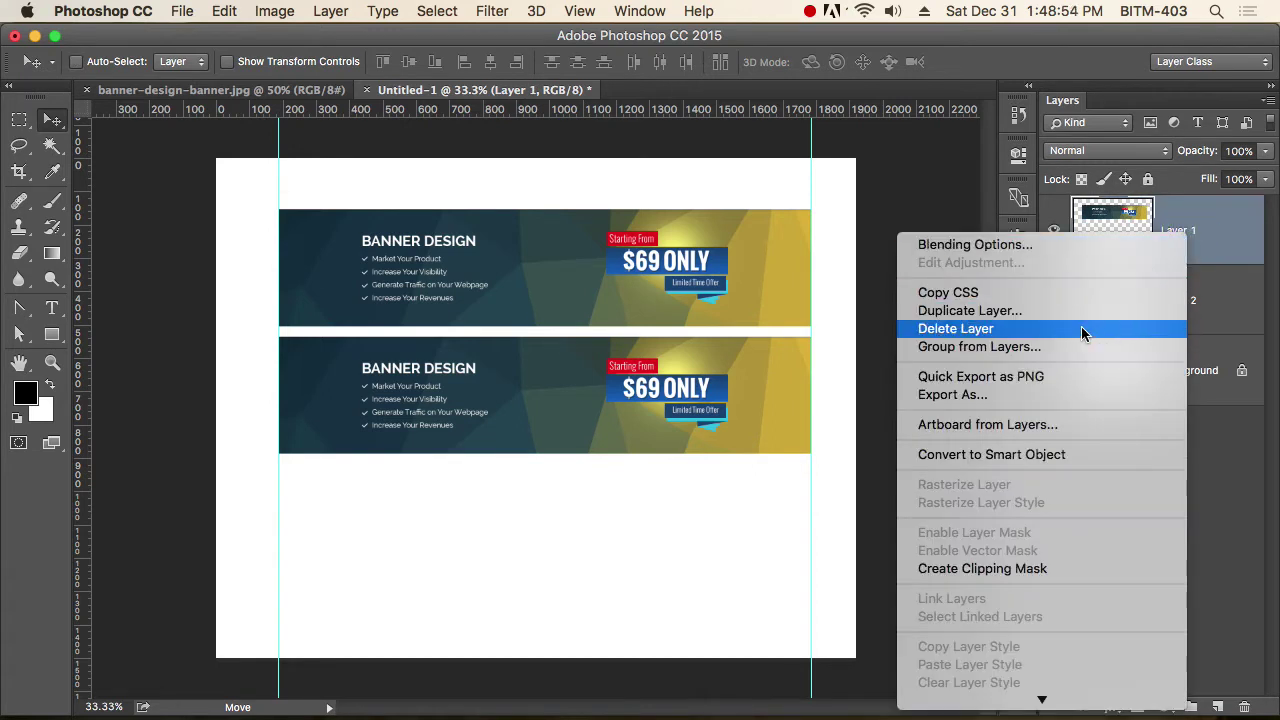
click(1040, 459)
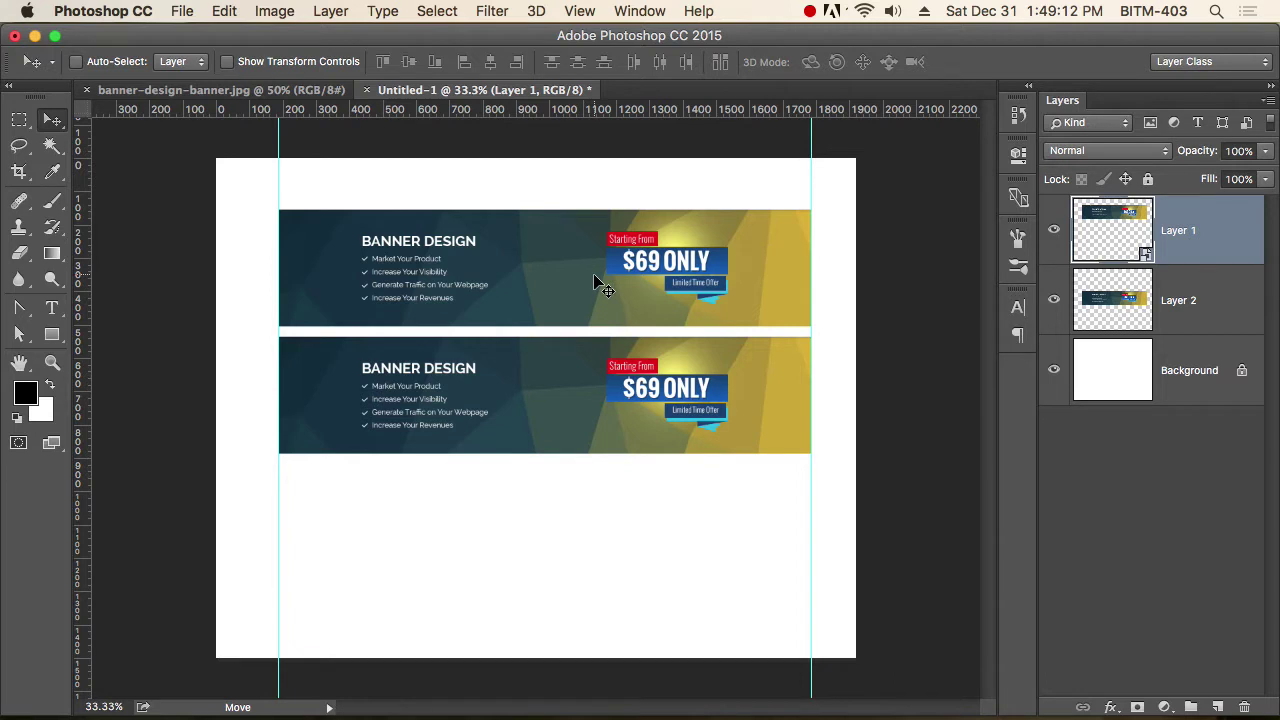
Open Layer 1's smart object contents as Layer 1.psb and compare them with the banner document.
double_click(1146, 256)
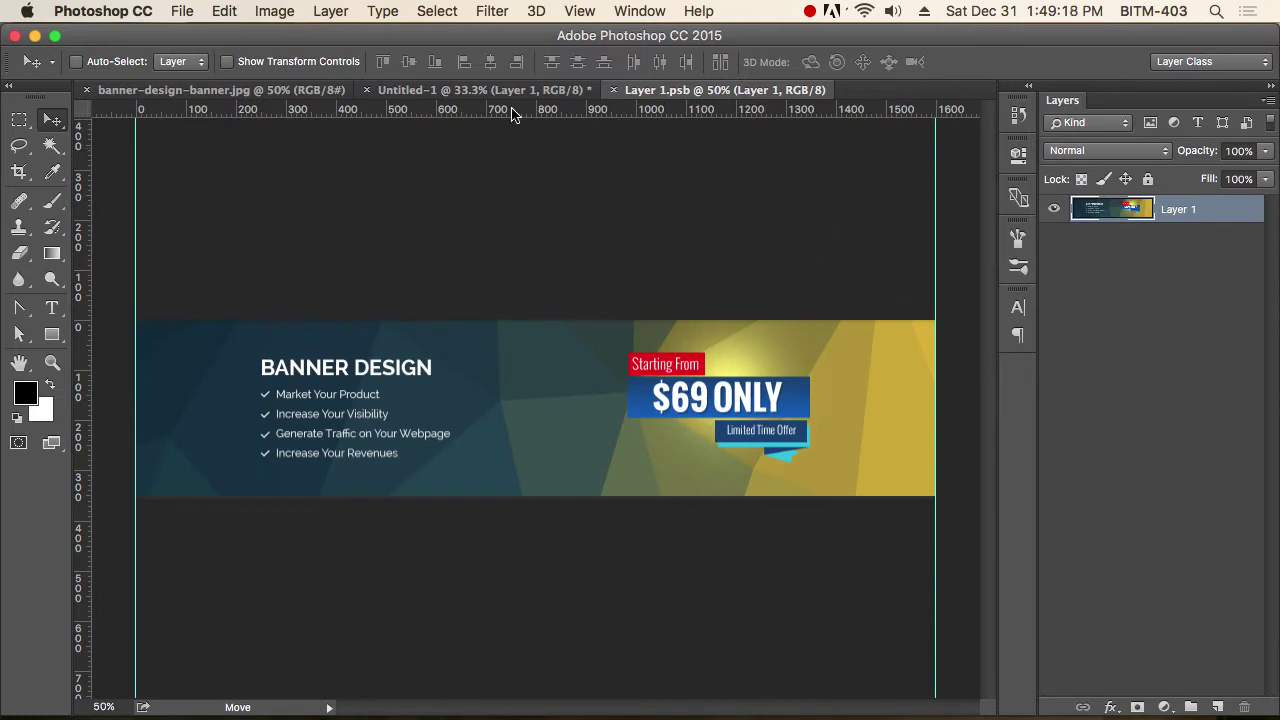
click(482, 91)
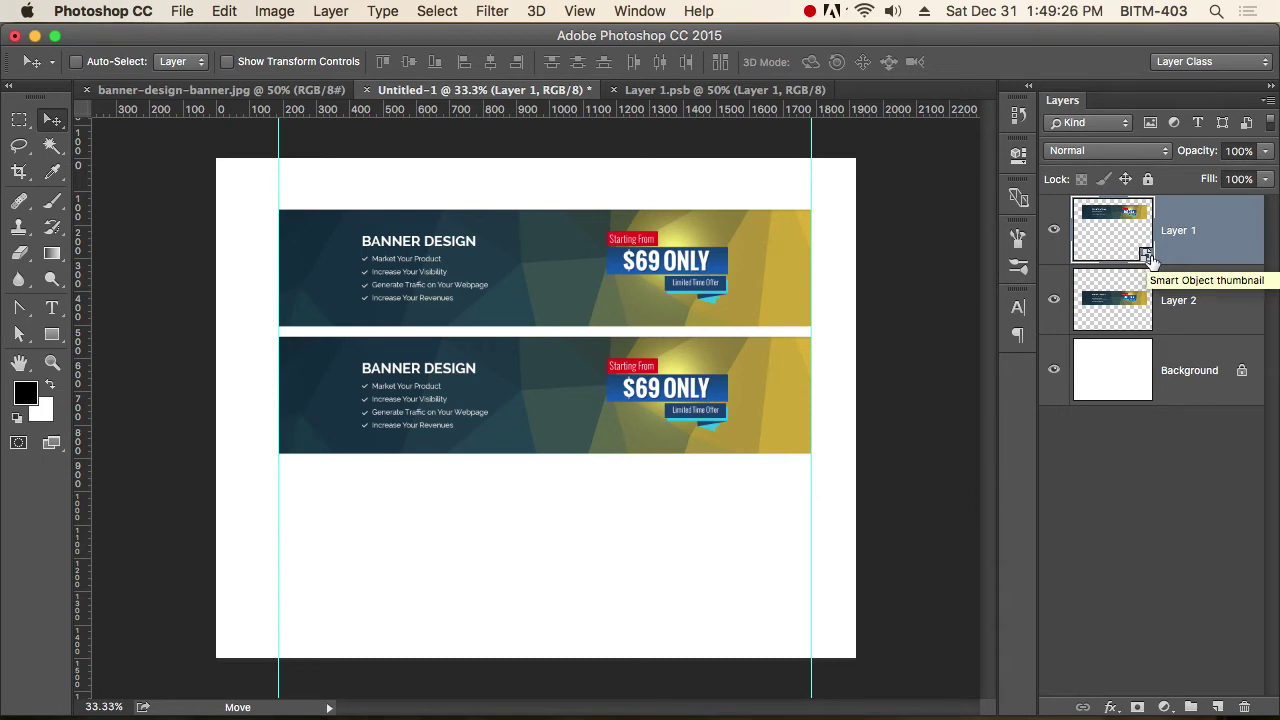
click(735, 91)
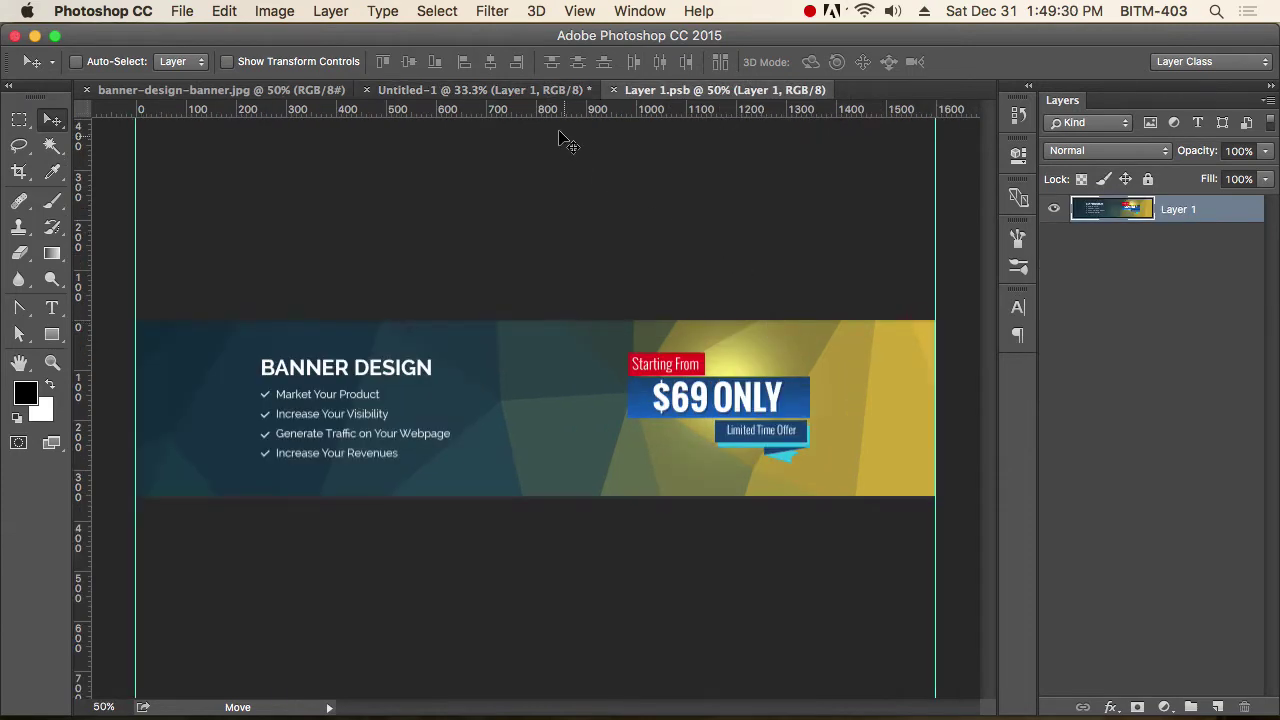
click(500, 90)
click(728, 91)
Shift the contents' hue to -133 with Hue/Saturation and save the .psb.
key(ctrl+u)
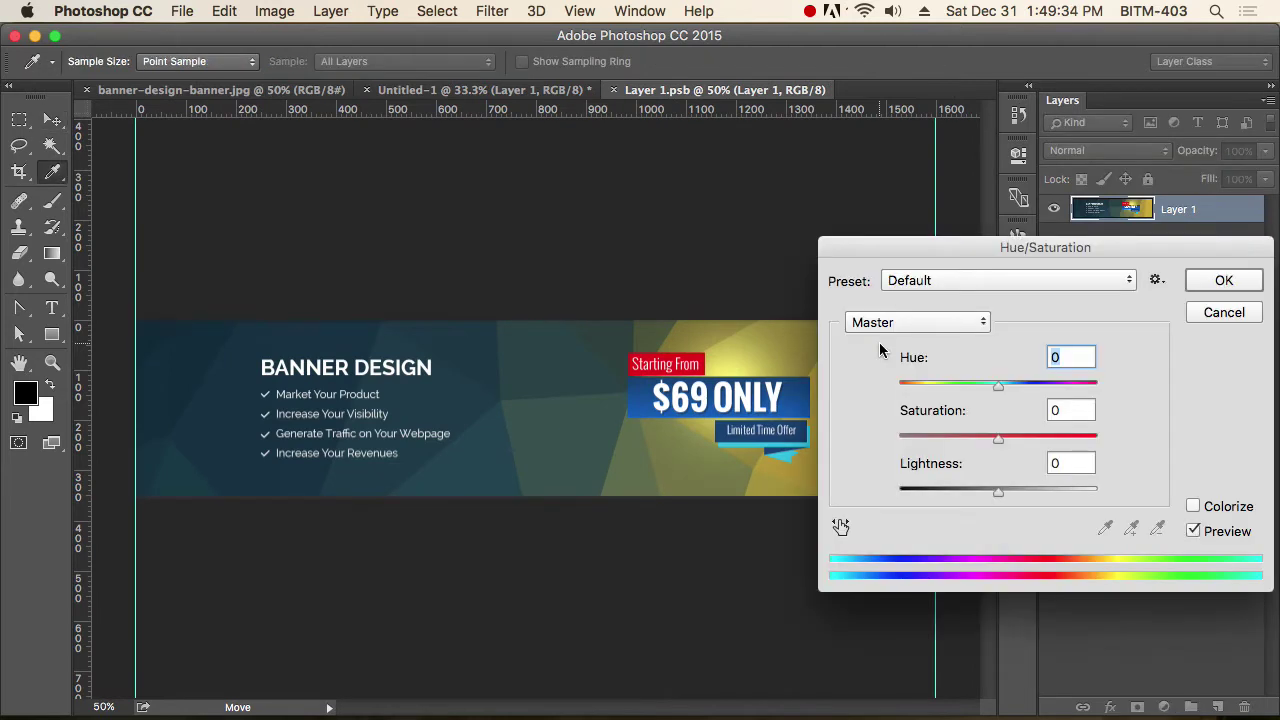
drag(992, 393, 914, 383)
click(1240, 280)
key(v)
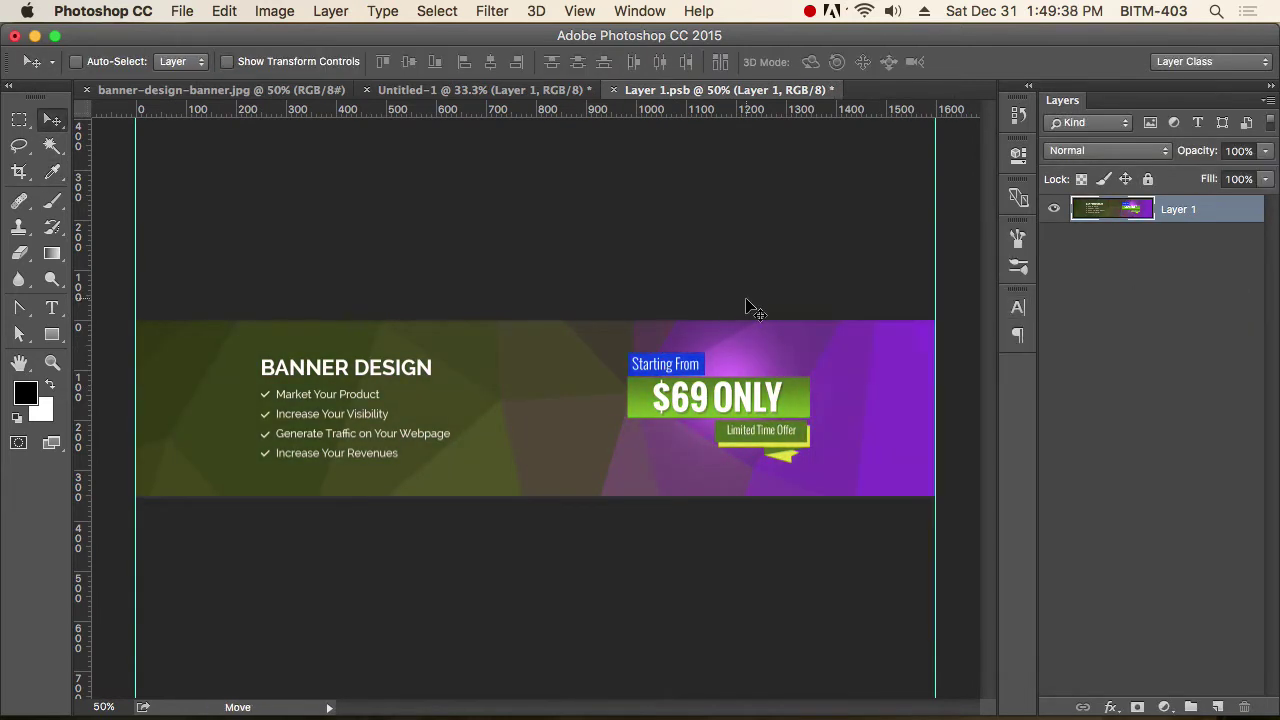
key(super+s)
Check the recoloured banner in Untitled-1, then close Layer 1.psb.
click(489, 90)
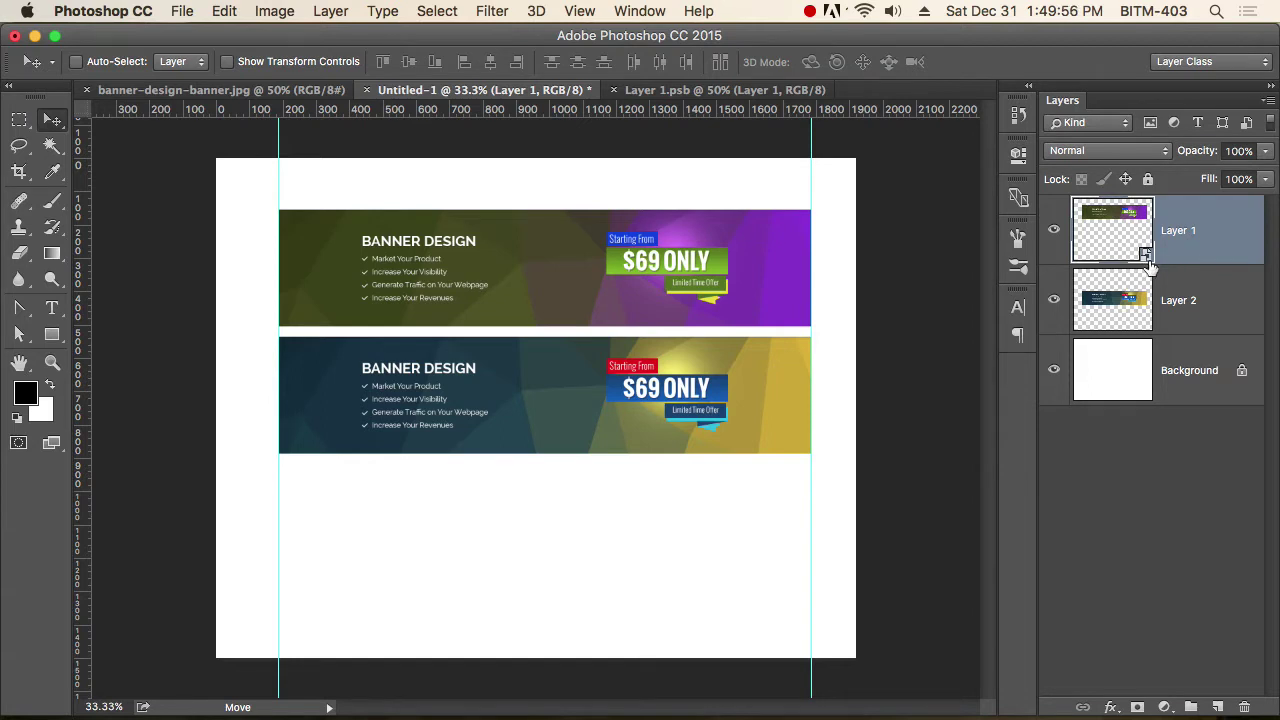
click(755, 92)
key(super+w)
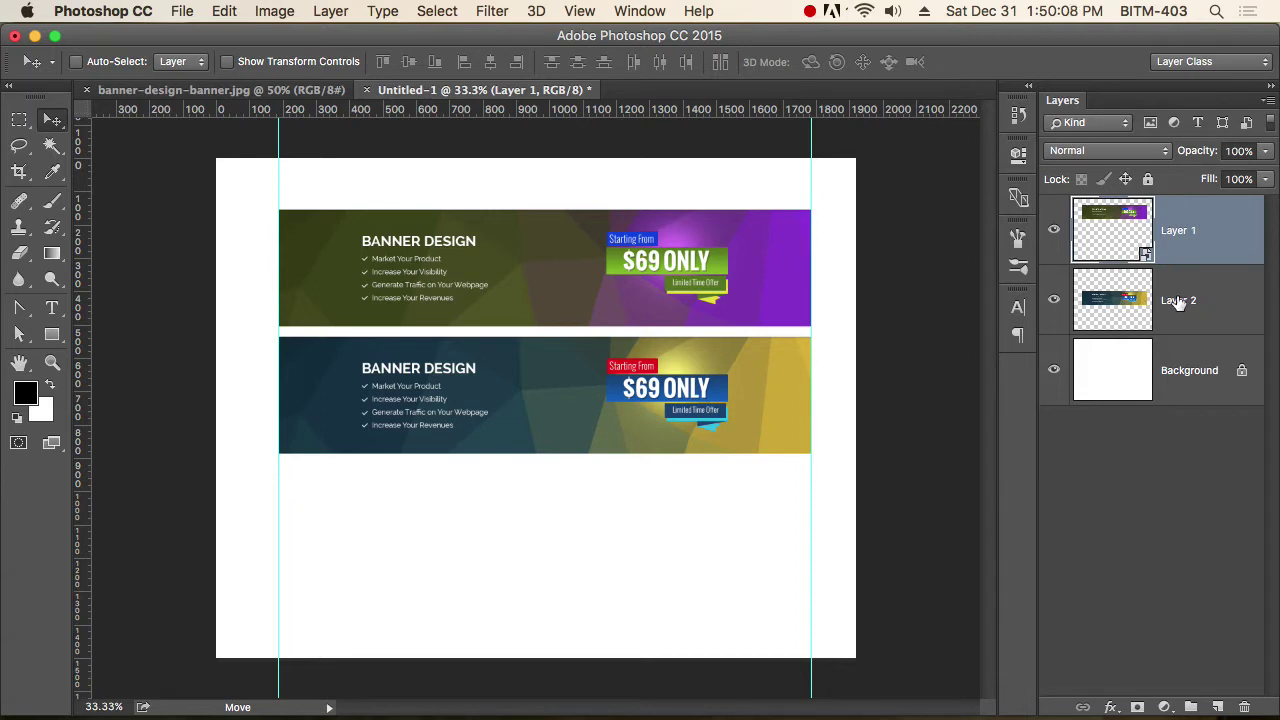
Select both banner layers and shrink them to a tiny size with Free Transform.
shift+click(1180, 310)
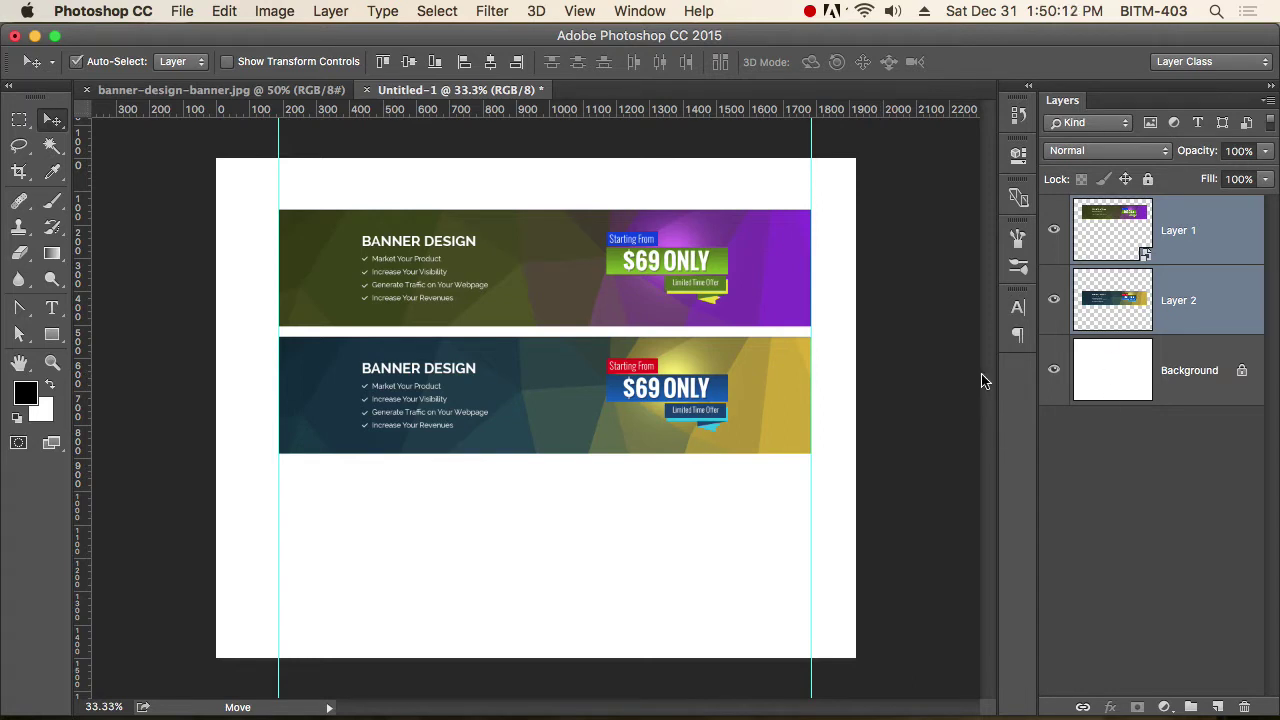
key(super+t)
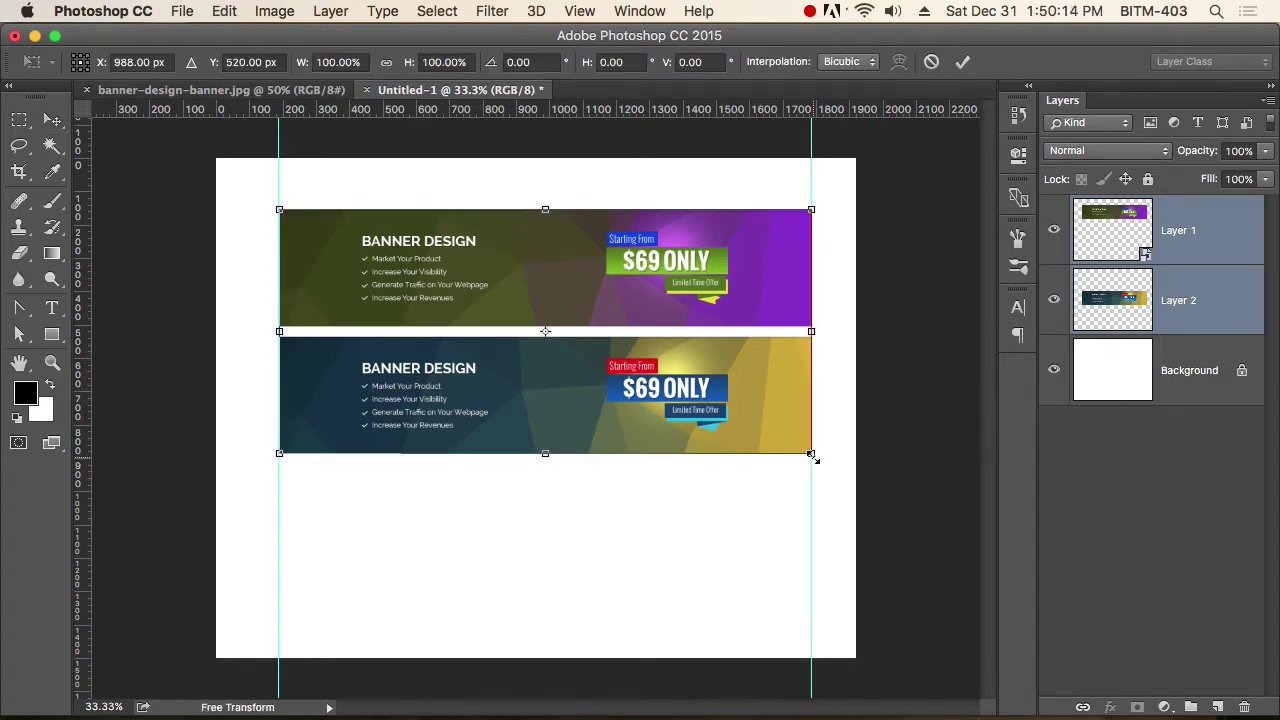
drag(812, 455, 257, 309)
key(Return)
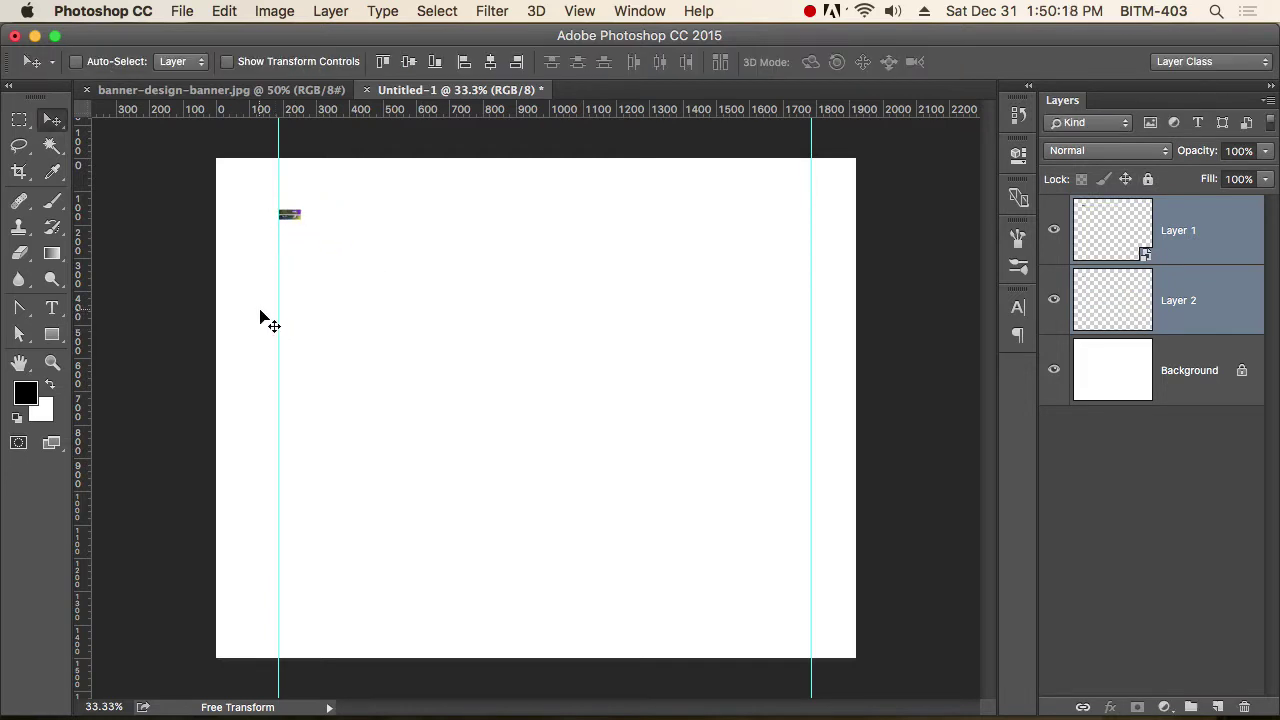
key(super)
Enlarge both banners back to full width, leaving the lower one blurred.
key(ctrl+t)
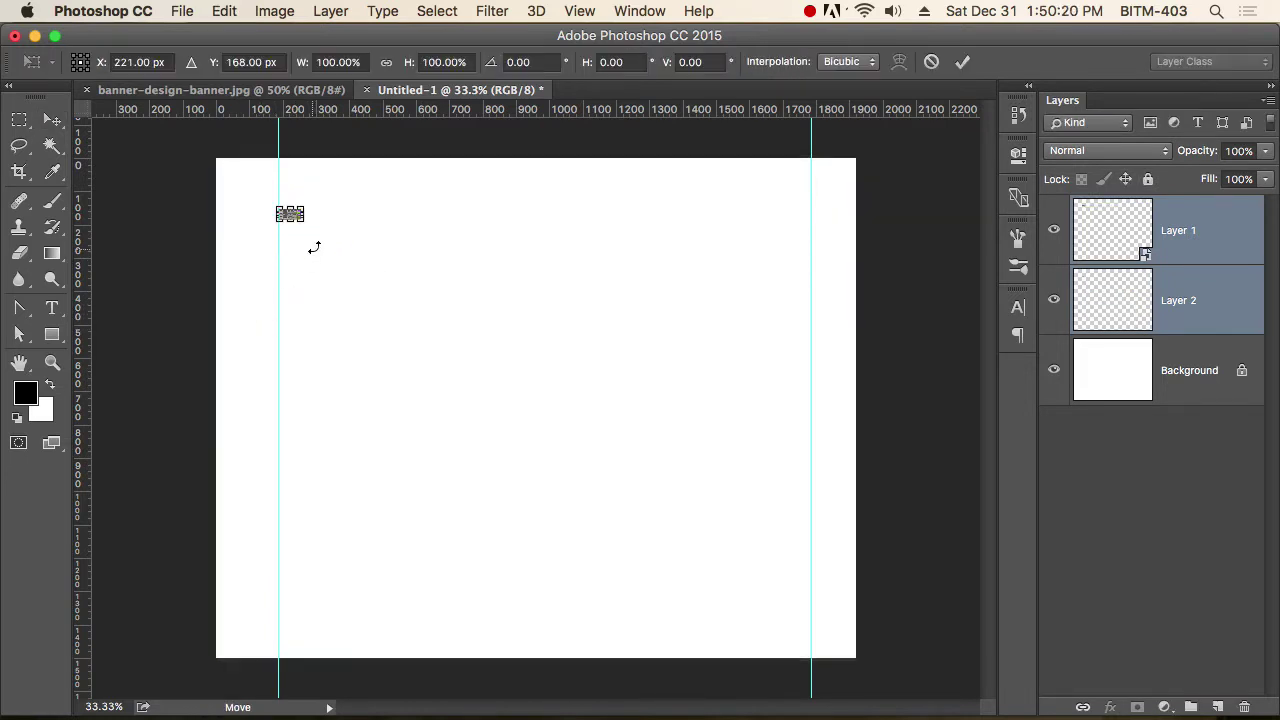
drag(301, 219, 788, 526)
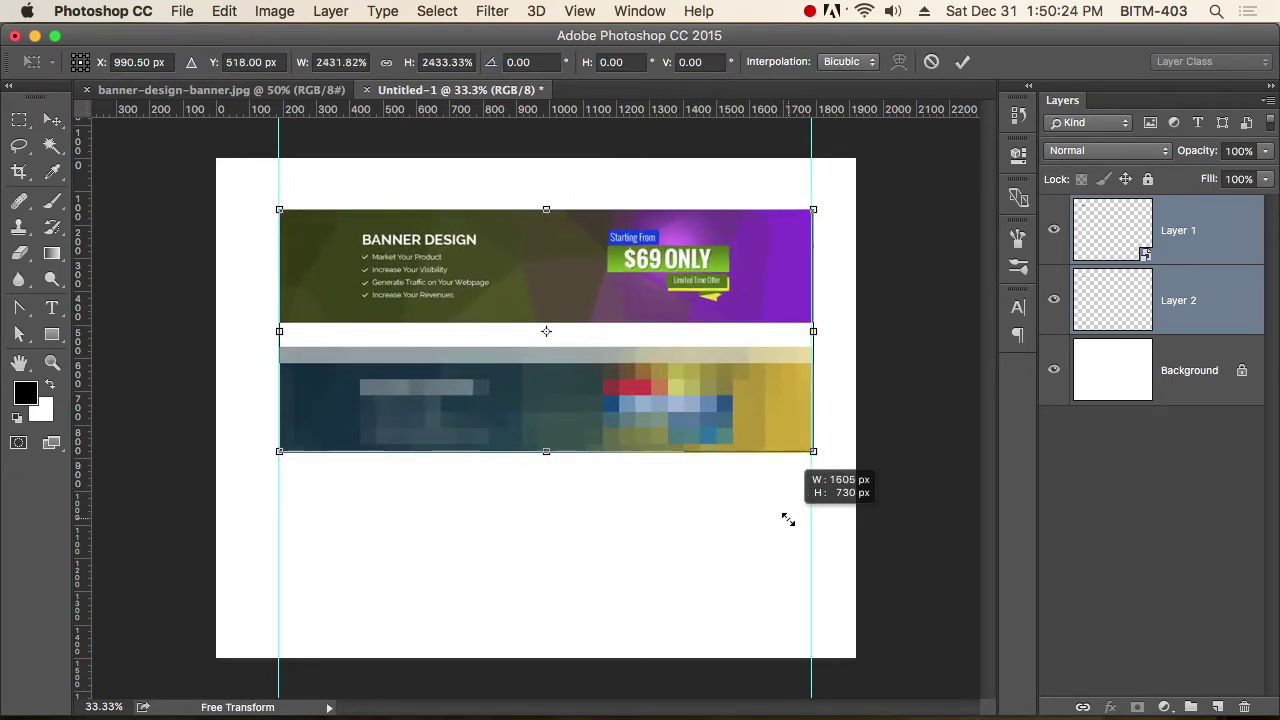
key(Return)
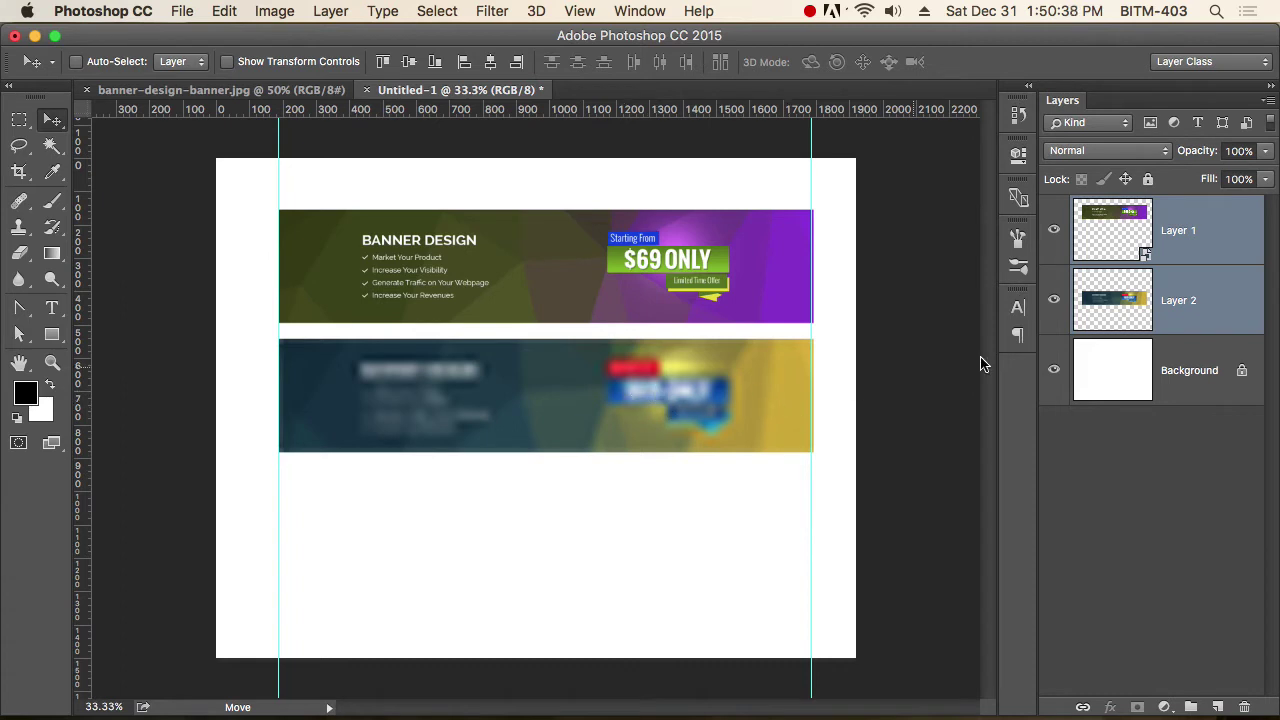
Toggle the blurred lower banner's visibility to compare it on and off.
click(1056, 300)
click(1056, 300)
click(1056, 300)
click(1056, 300)
click(1100, 305)
Scale the sharp banner to about 225% width and shift it left and up.
click(1130, 238)
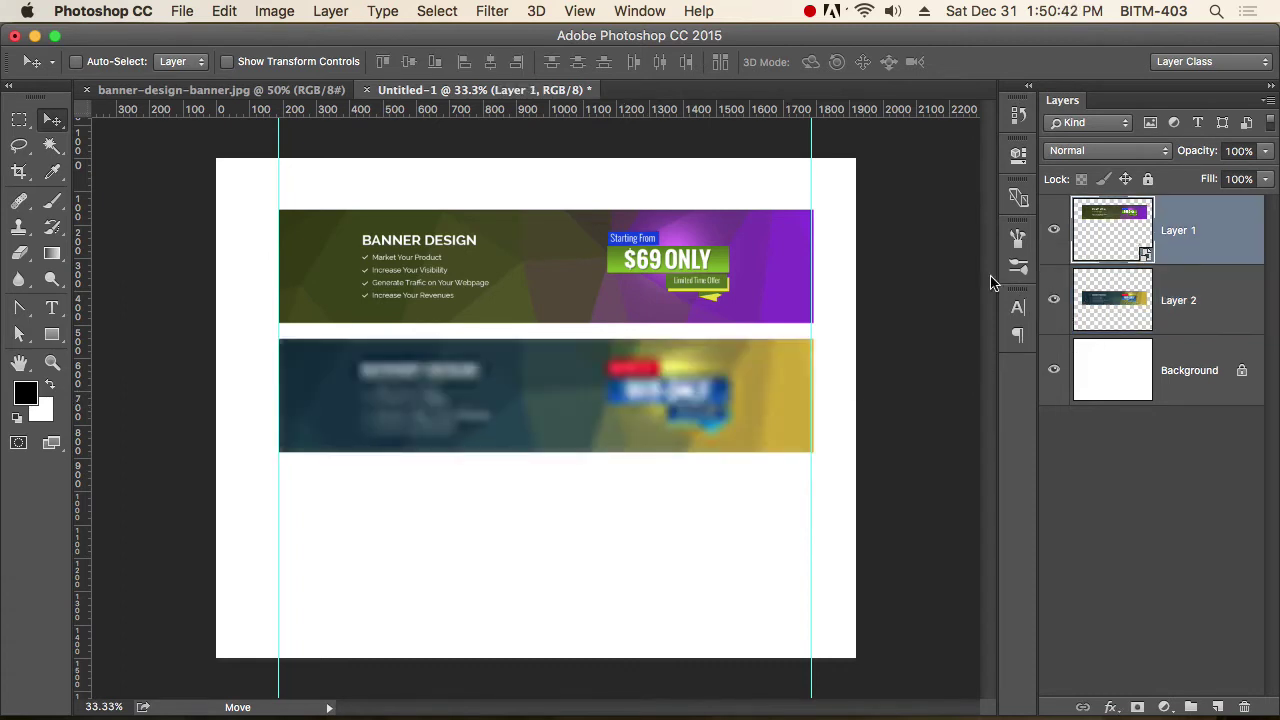
key(super+t)
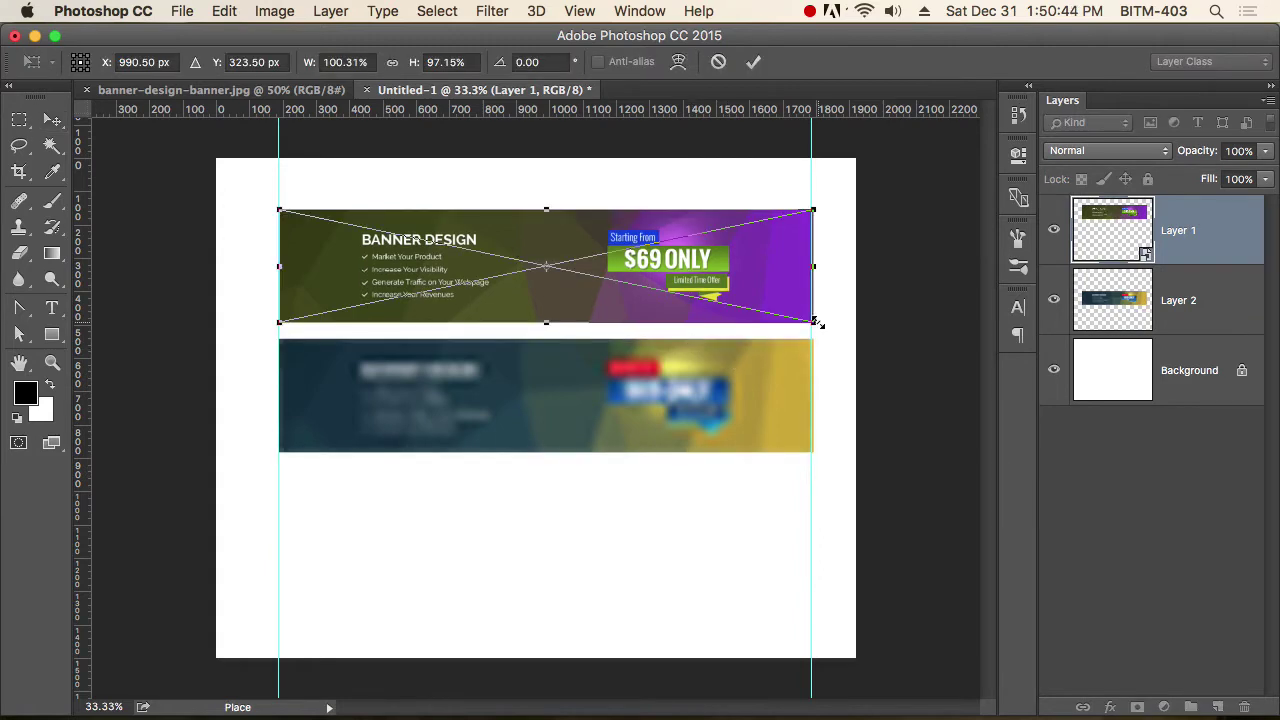
drag(815, 323, 1142, 432)
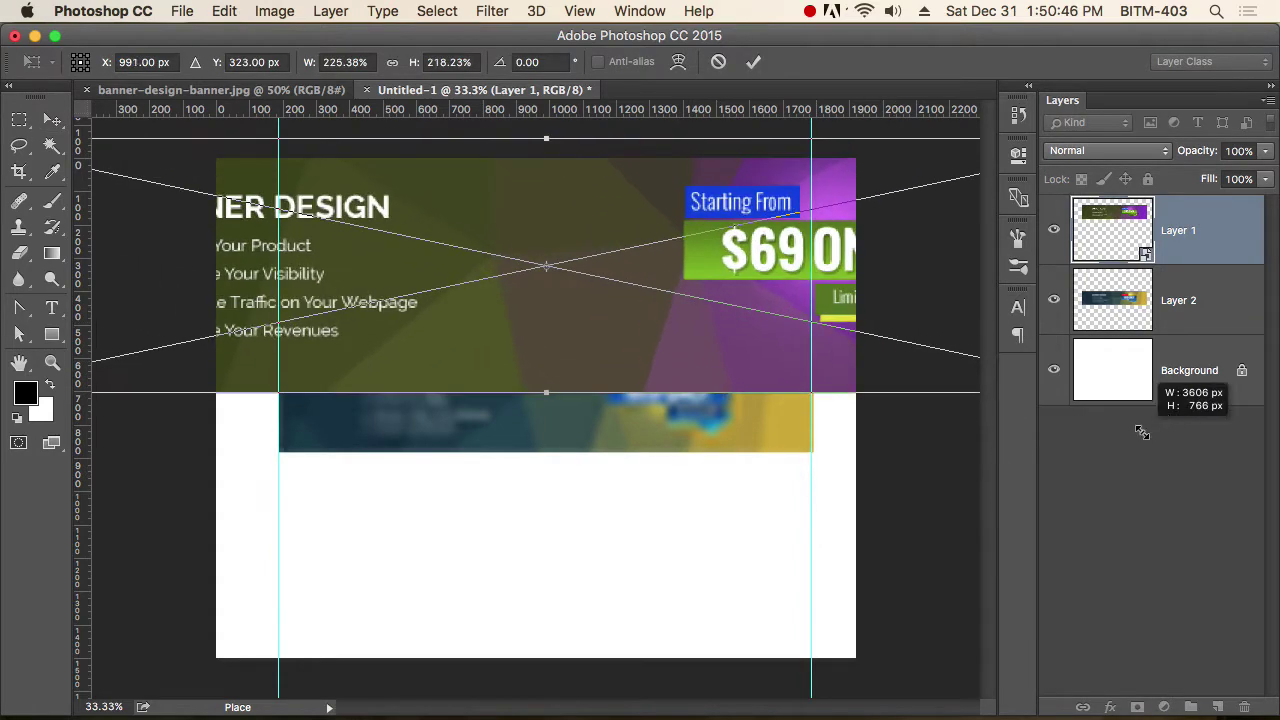
key(Return)
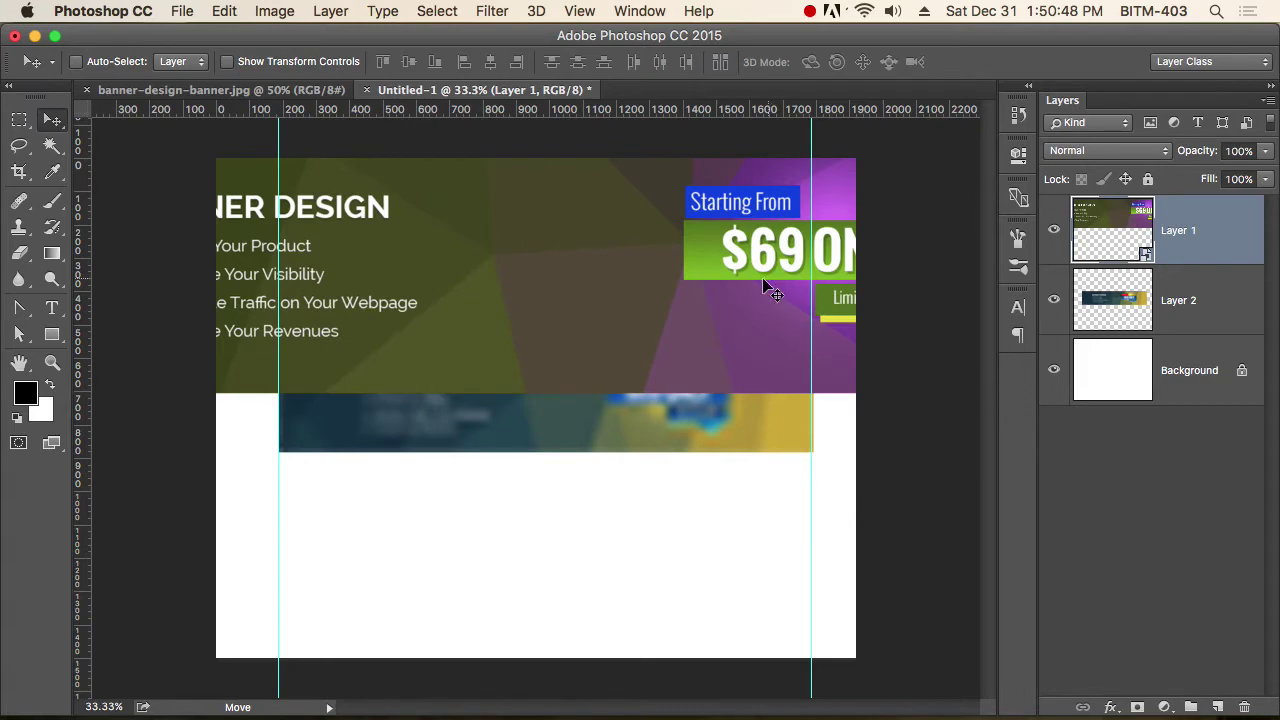
drag(766, 280, 657, 265)
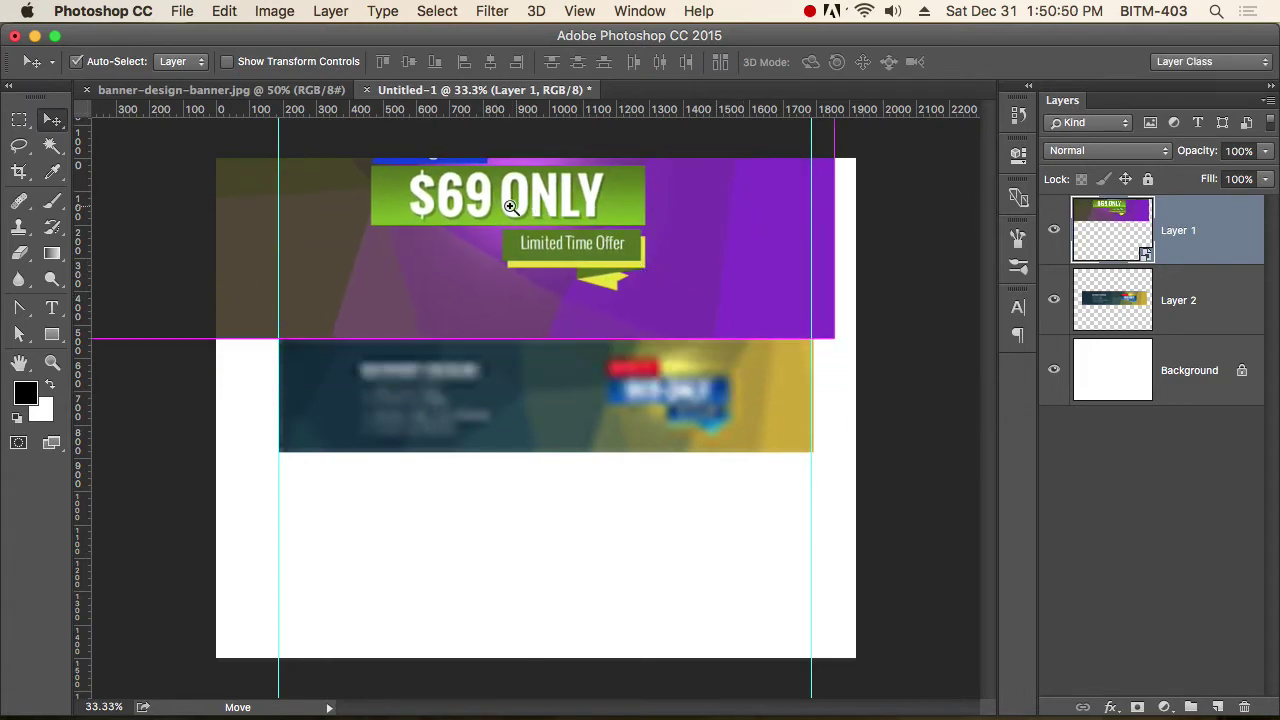
Reposition the enlarged banner and shrink it back to about its original size.
drag(508, 194, 625, 268)
drag(799, 349, 694, 351)
click(635, 331)
click(629, 321)
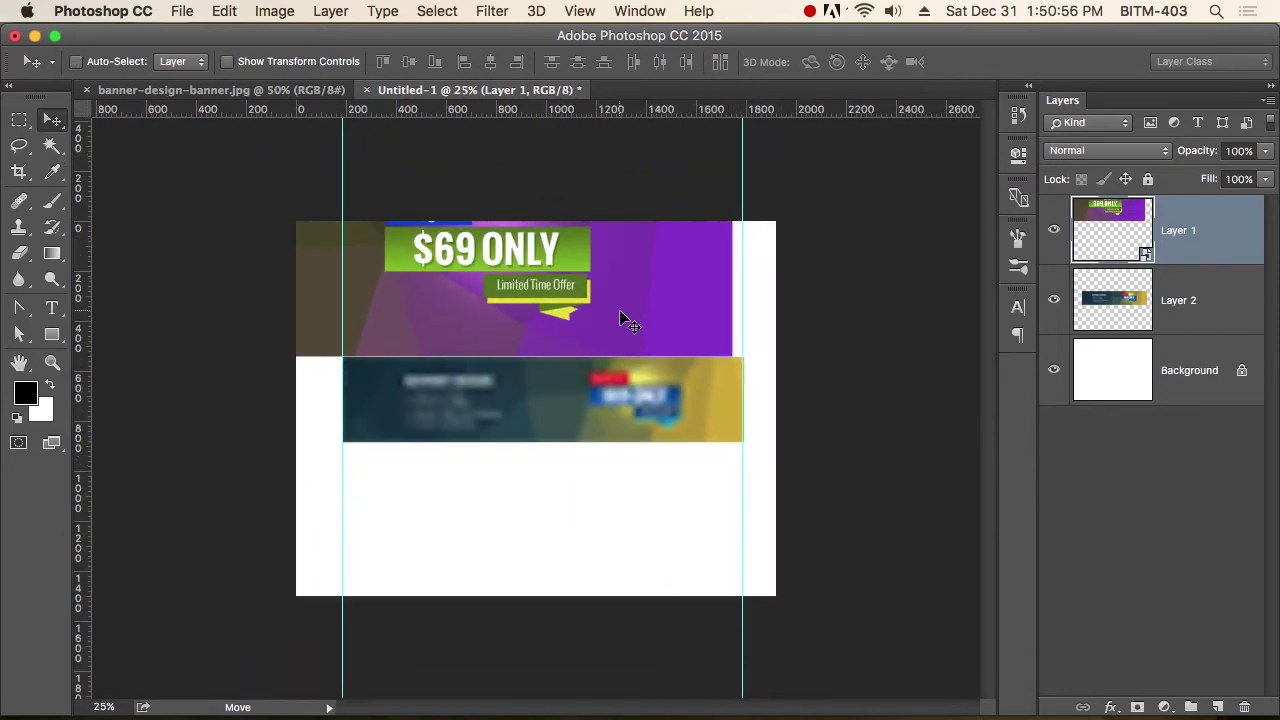
drag(629, 321, 573, 283)
alt+click(573, 283)
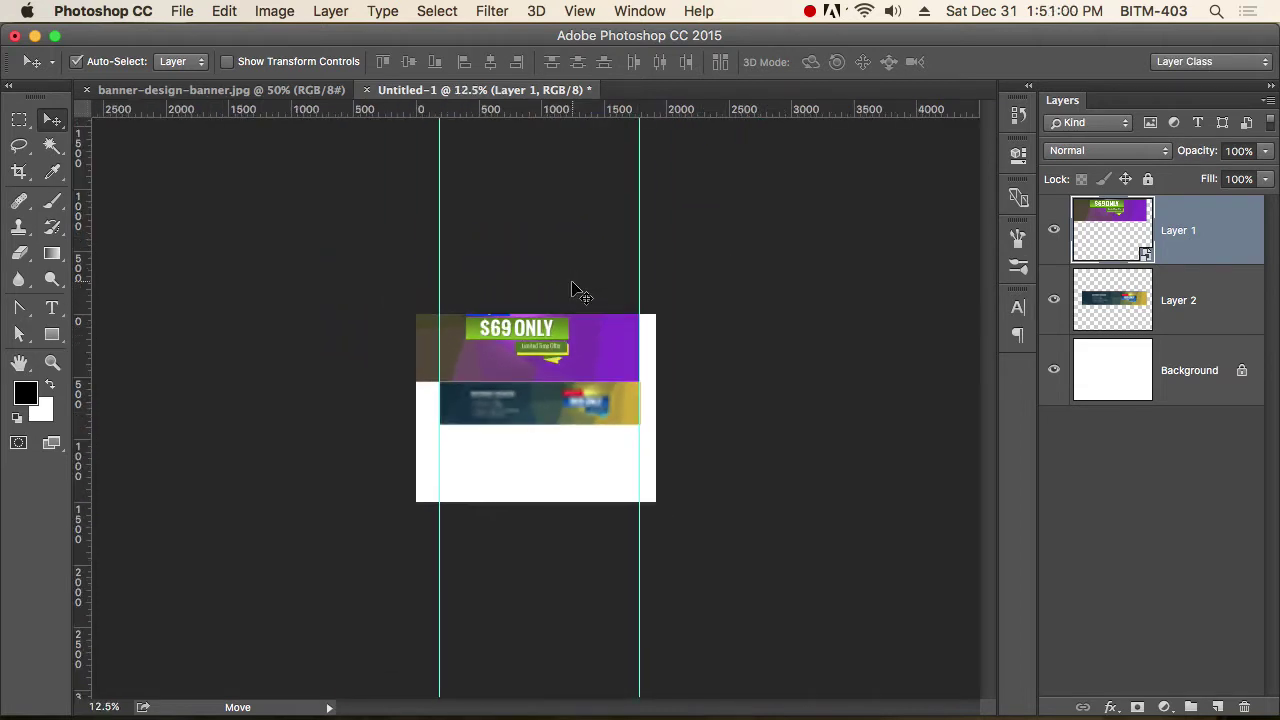
key(super+t)
drag(190, 286, 441, 318)
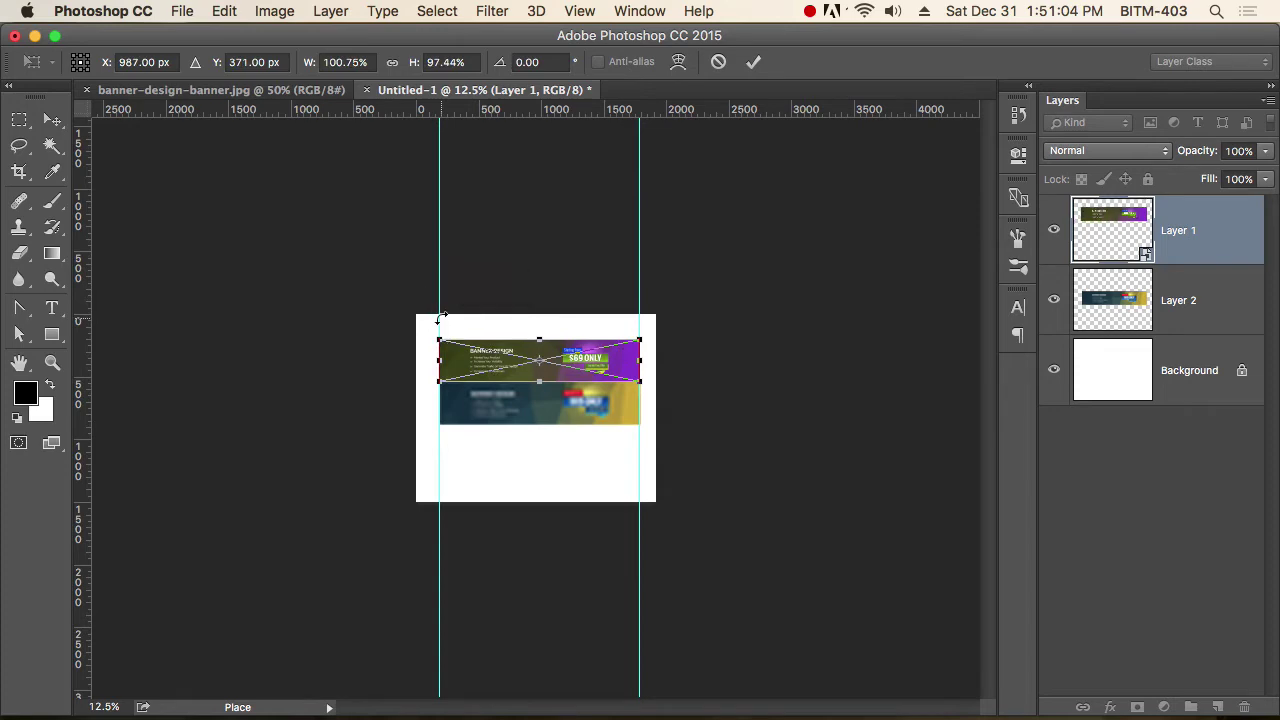
key(Return)
Inspect the banners at 100%, panning to the BANNER DESIGN heading, then zoom out.
key(super+1)
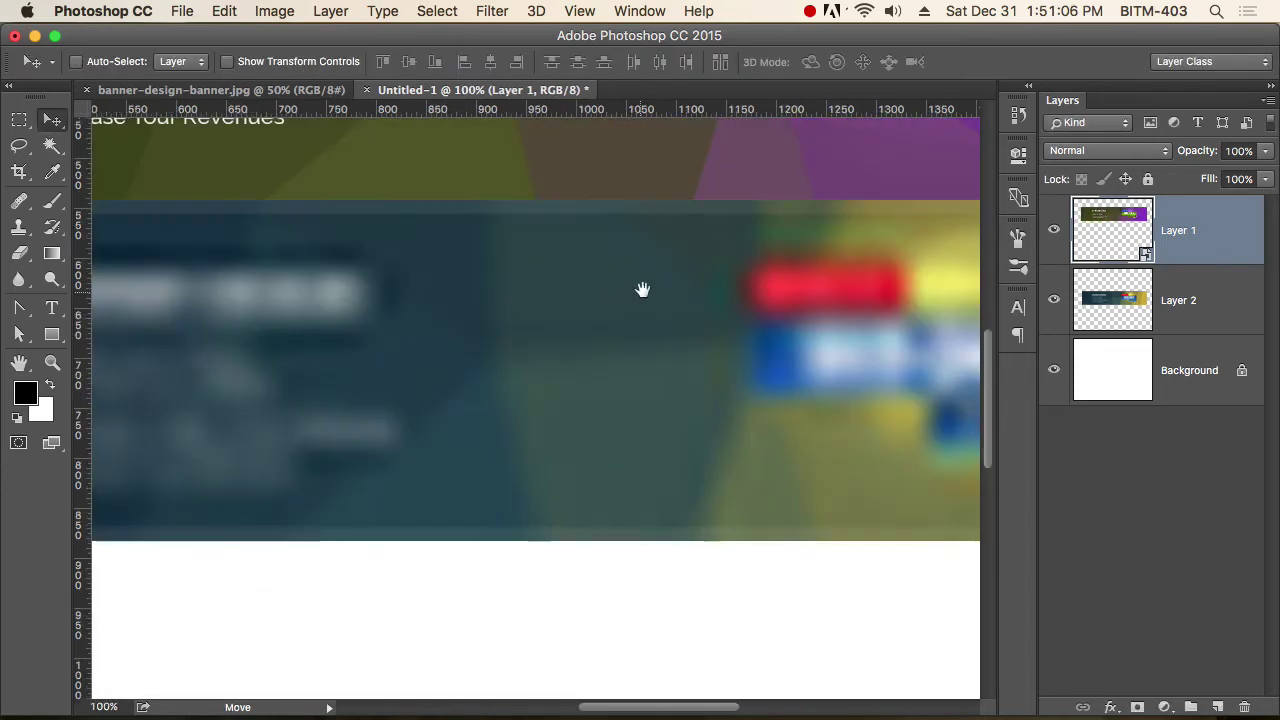
scroll(643, 289, right, 10)
scroll(643, 289, up, 8)
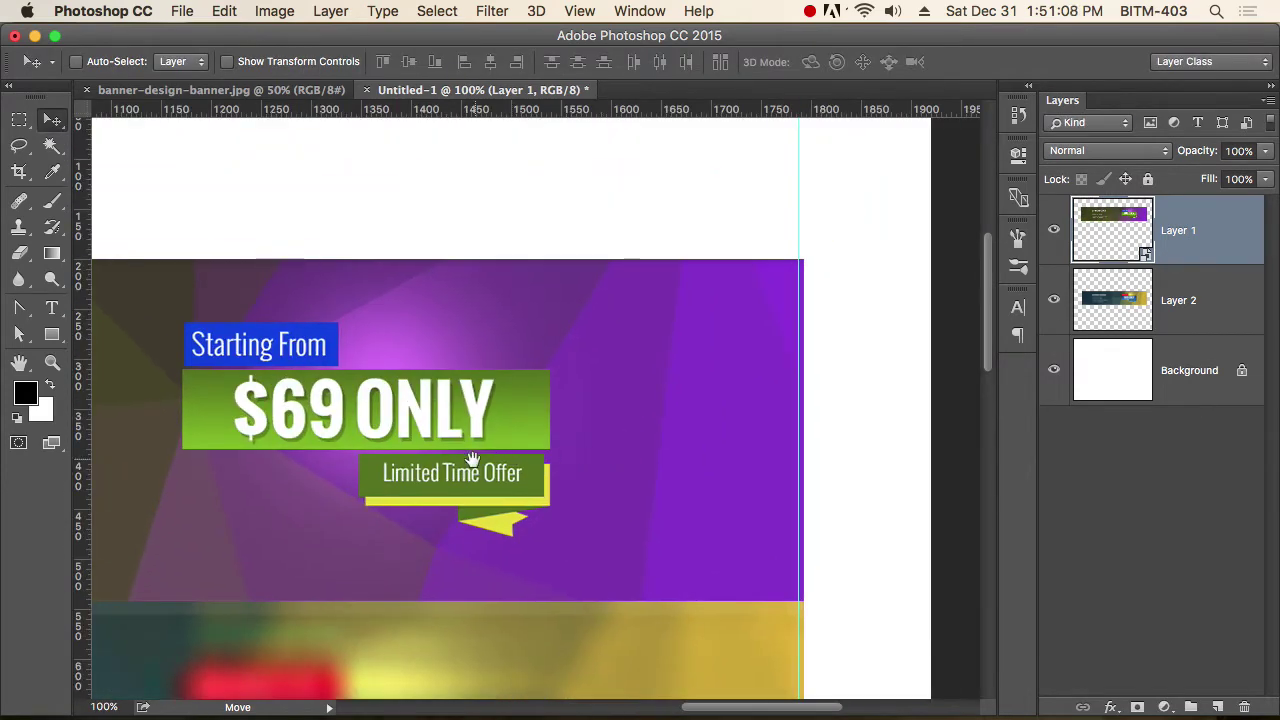
drag(471, 457, 820, 470)
drag(620, 475, 779, 455)
drag(551, 457, 816, 457)
key(super+minus)
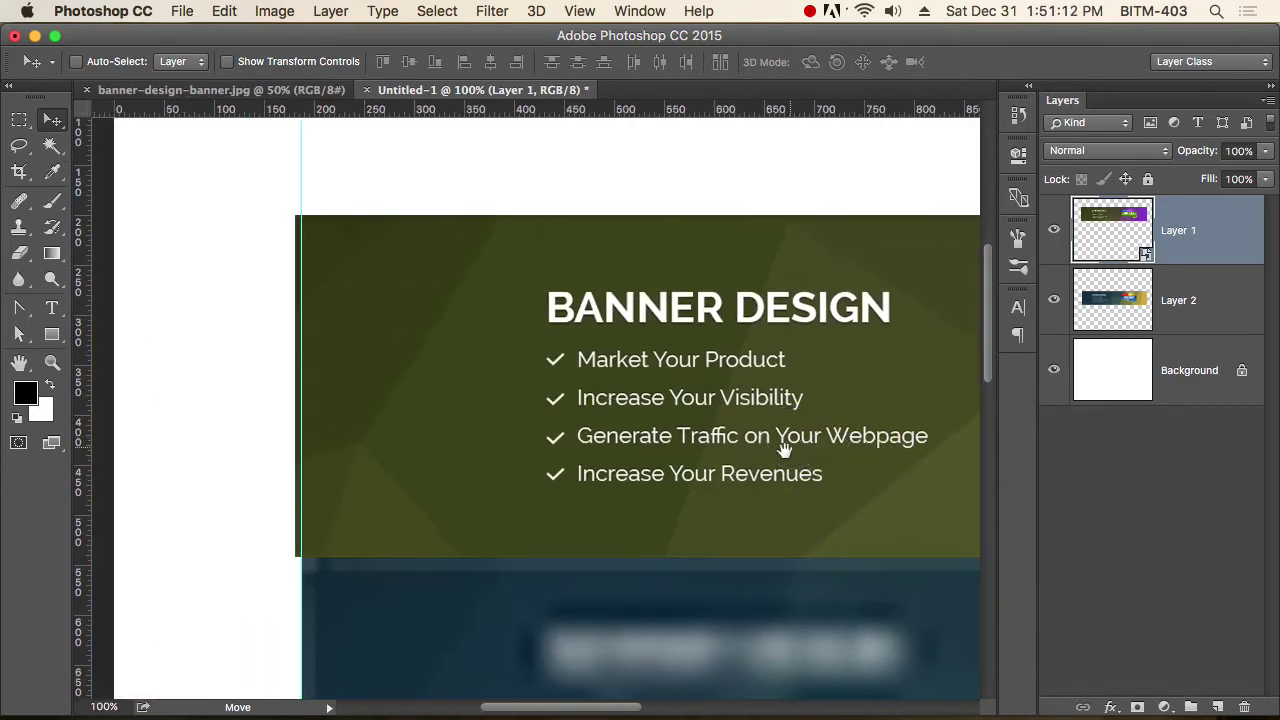
key(super+minus)
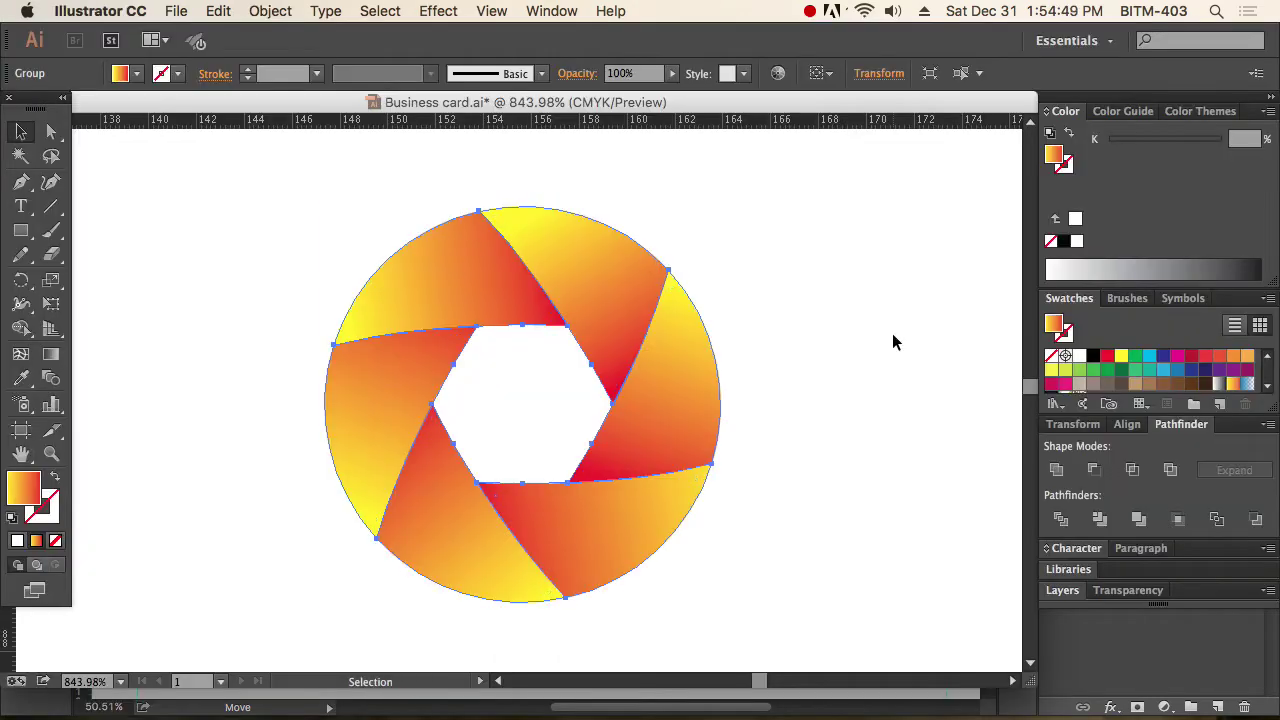
Marquee-select the whole gradient aperture group in Illustrator and copy it with Edit > Copy.
key(super+a)
click(838, 333)
drag(164, 186, 900, 645)
key(shift+super+a)
drag(272, 190, 866, 613)
key(a)
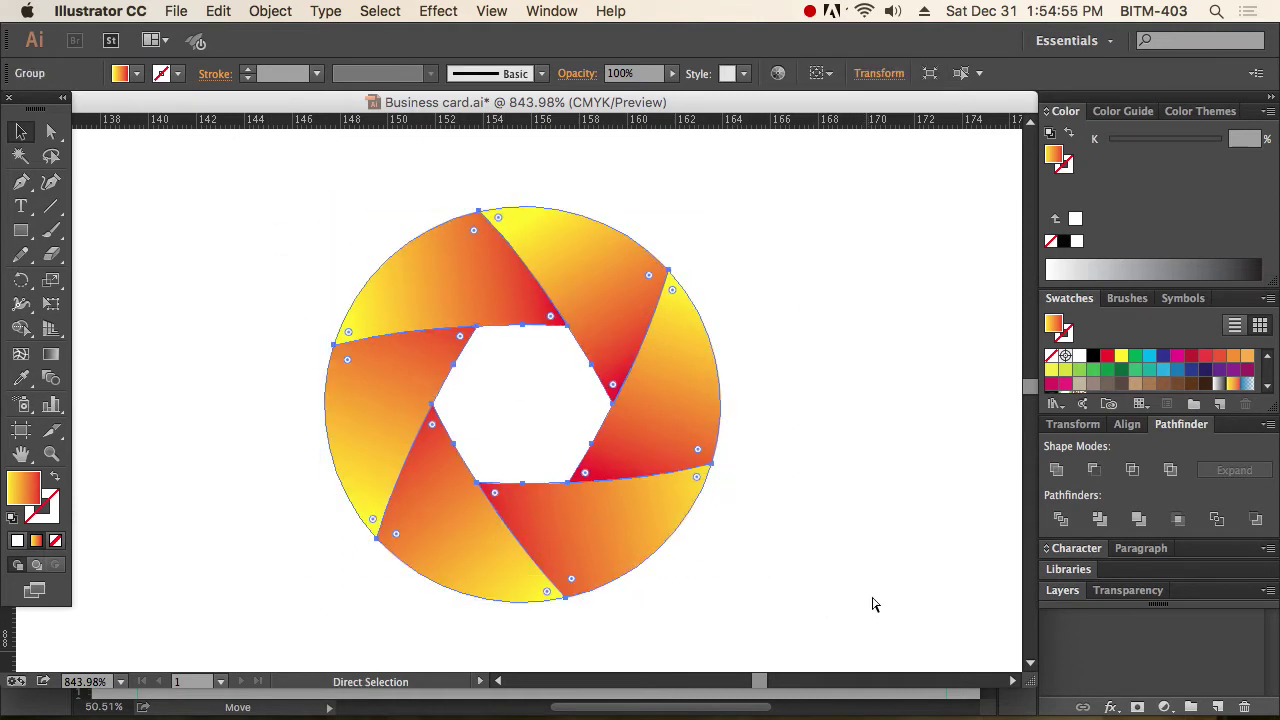
key(v)
click(218, 11)
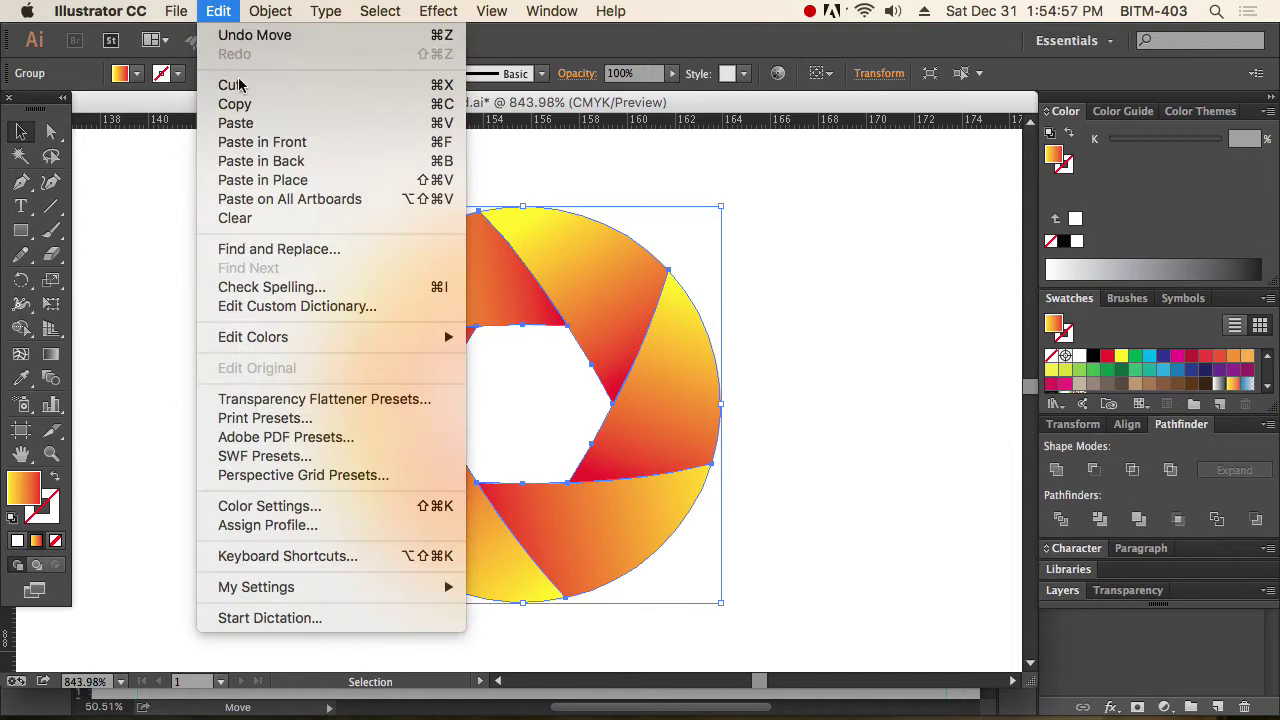
click(265, 104)
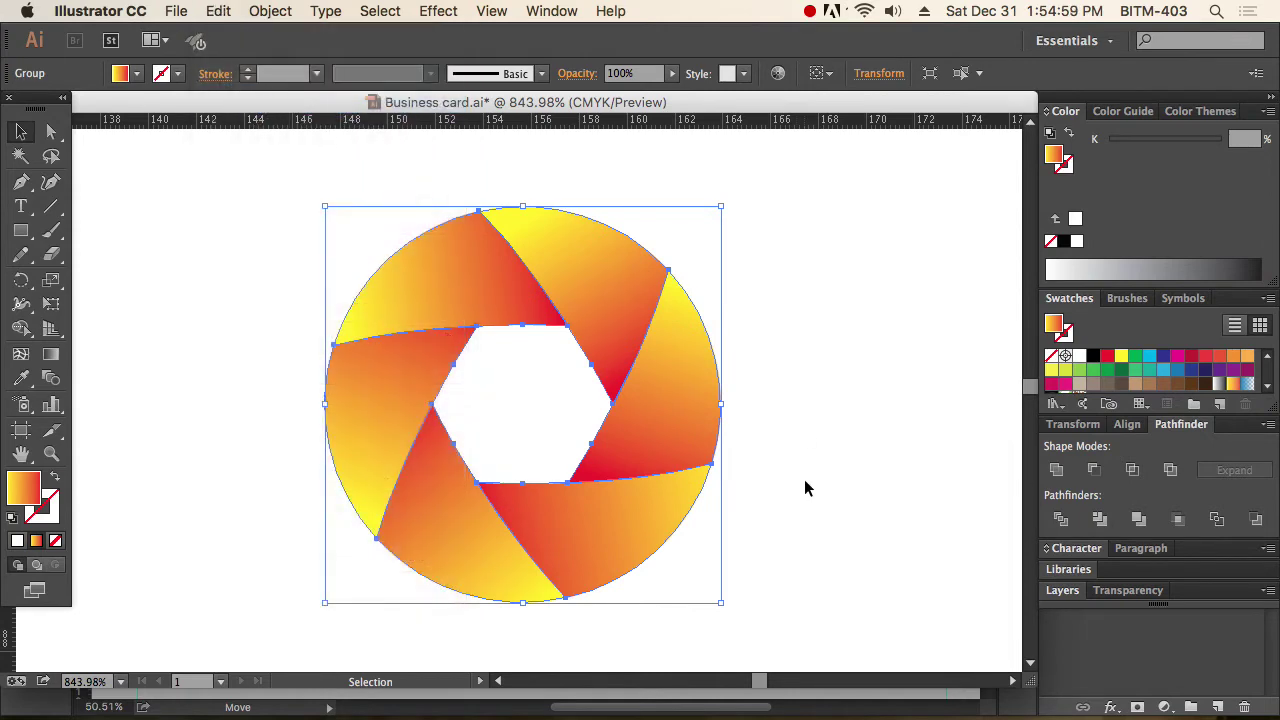
Paste the aperture graphic into Photoshop's Untitled-1 as a Smart Object.
key(a)
key(super+Tab)
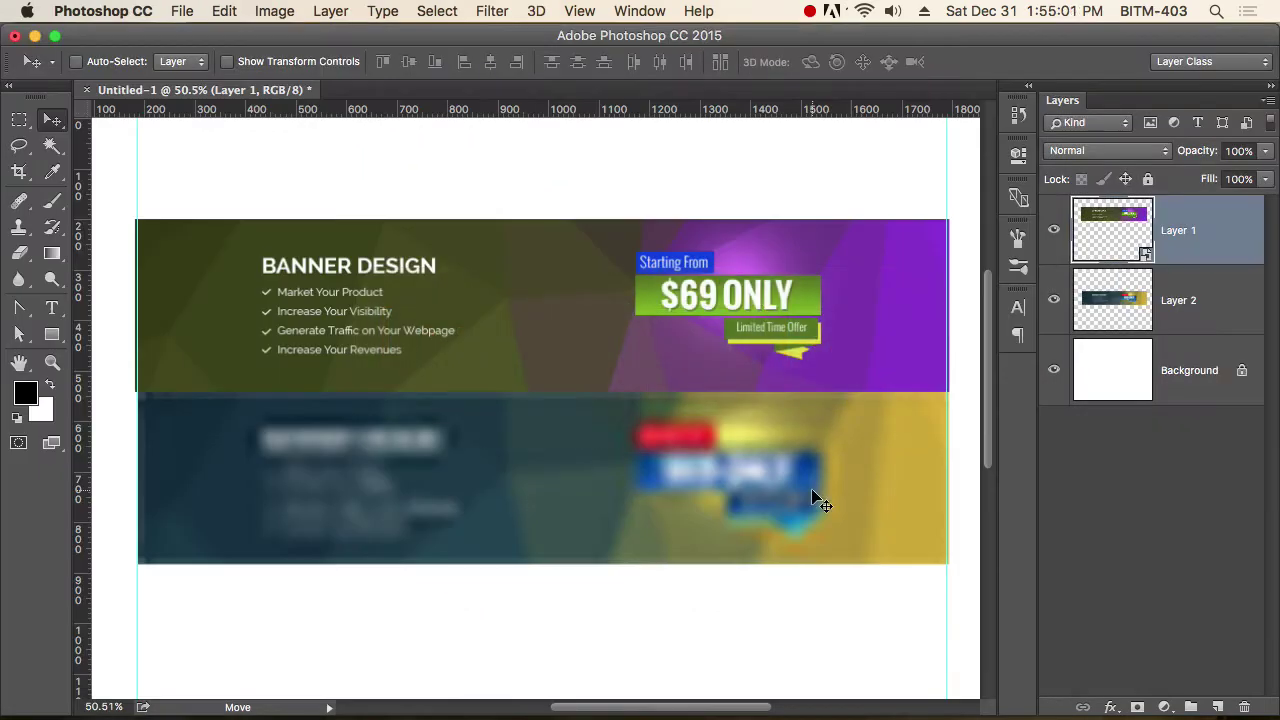
key(super+v)
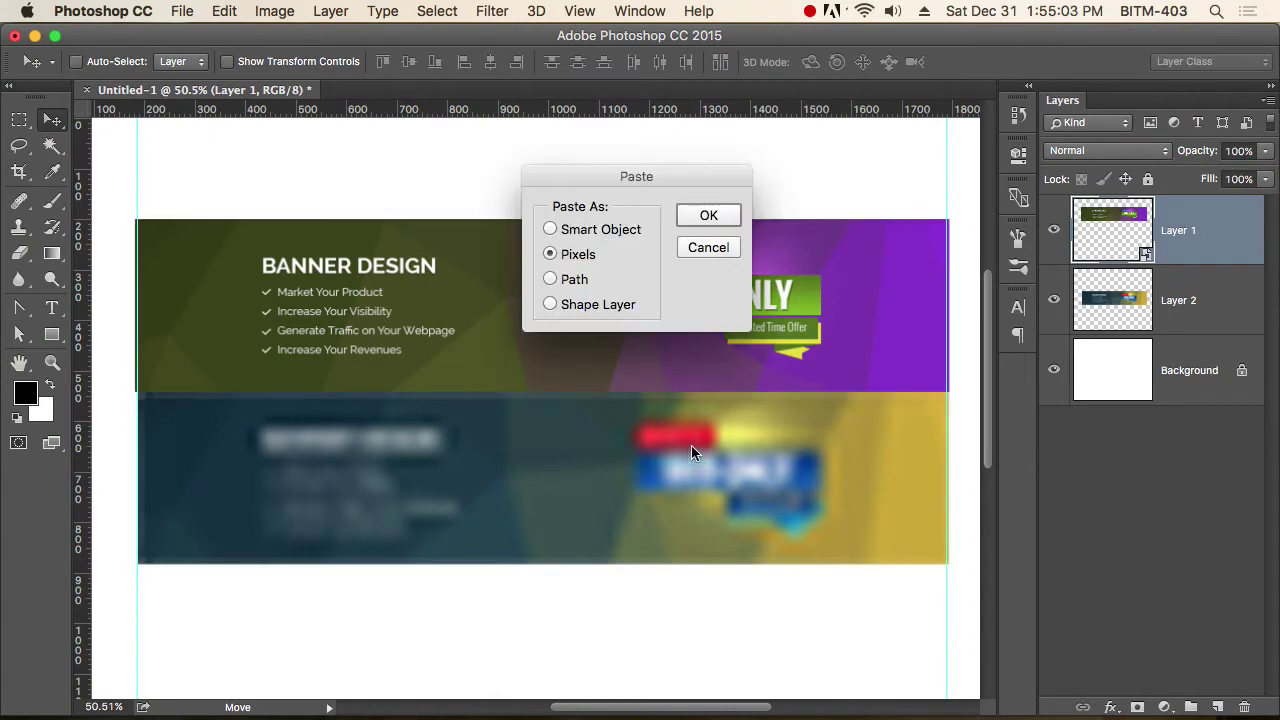
drag(629, 178, 752, 210)
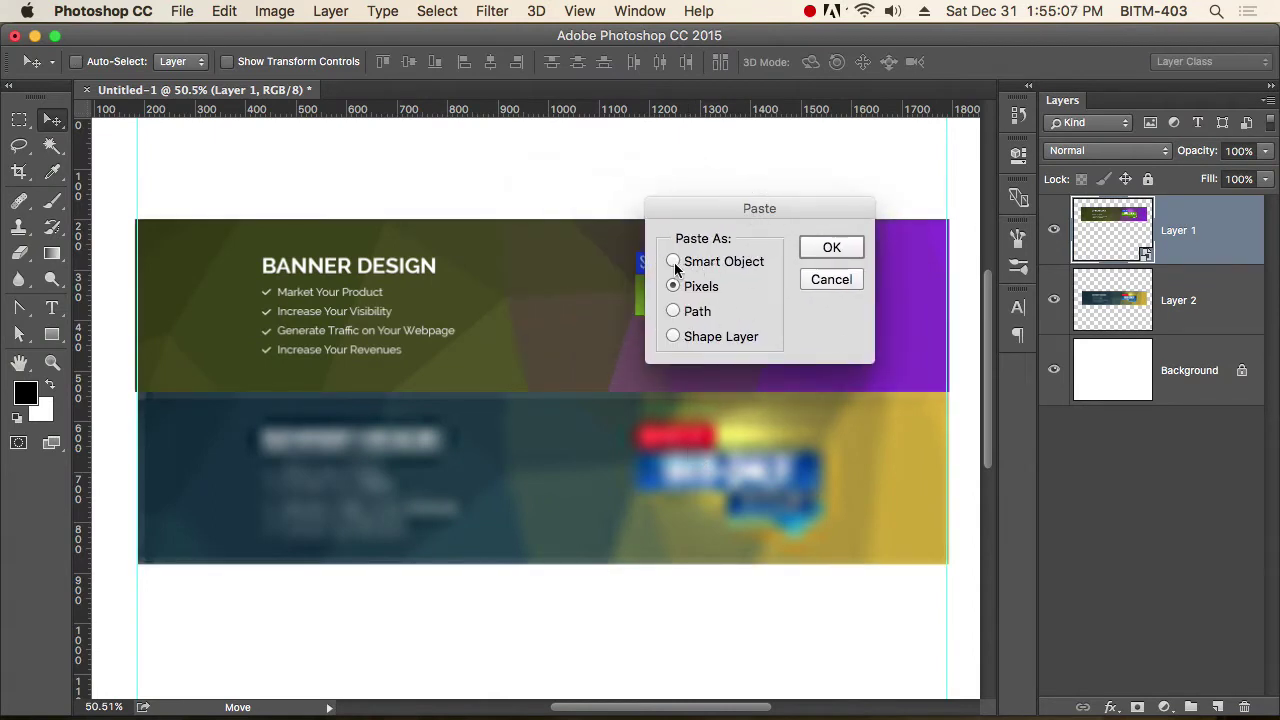
click(674, 262)
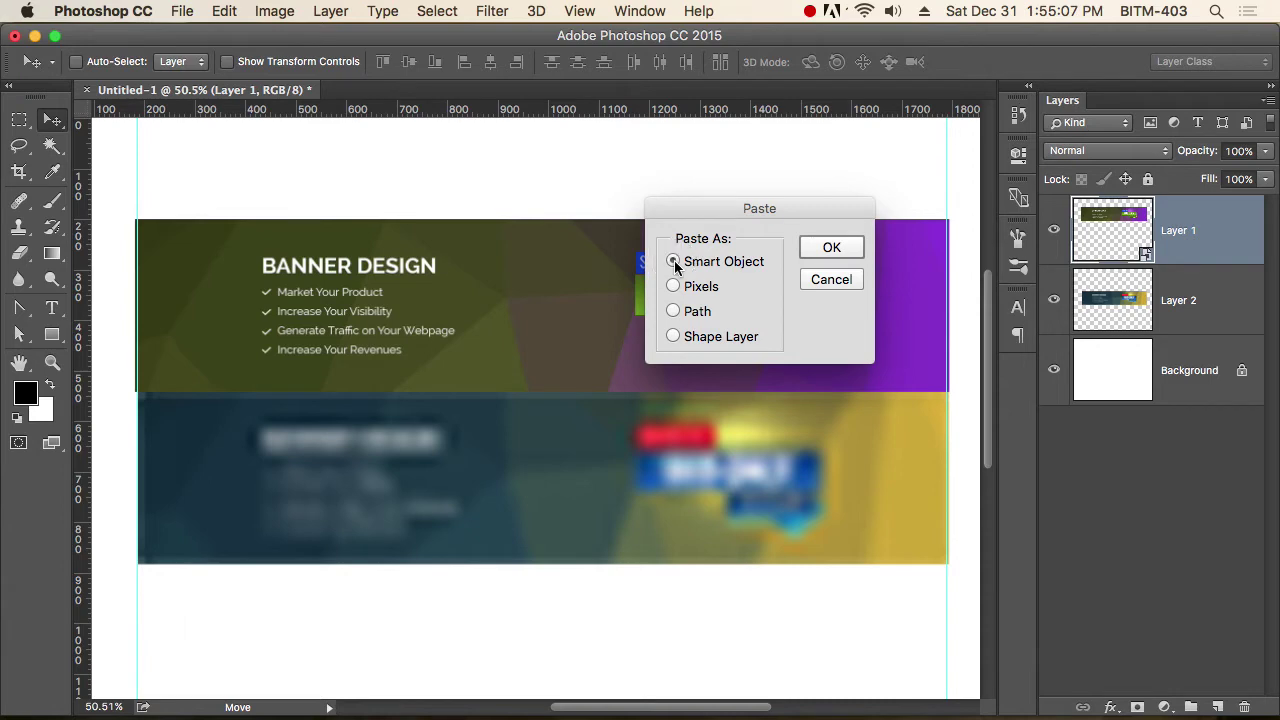
click(847, 254)
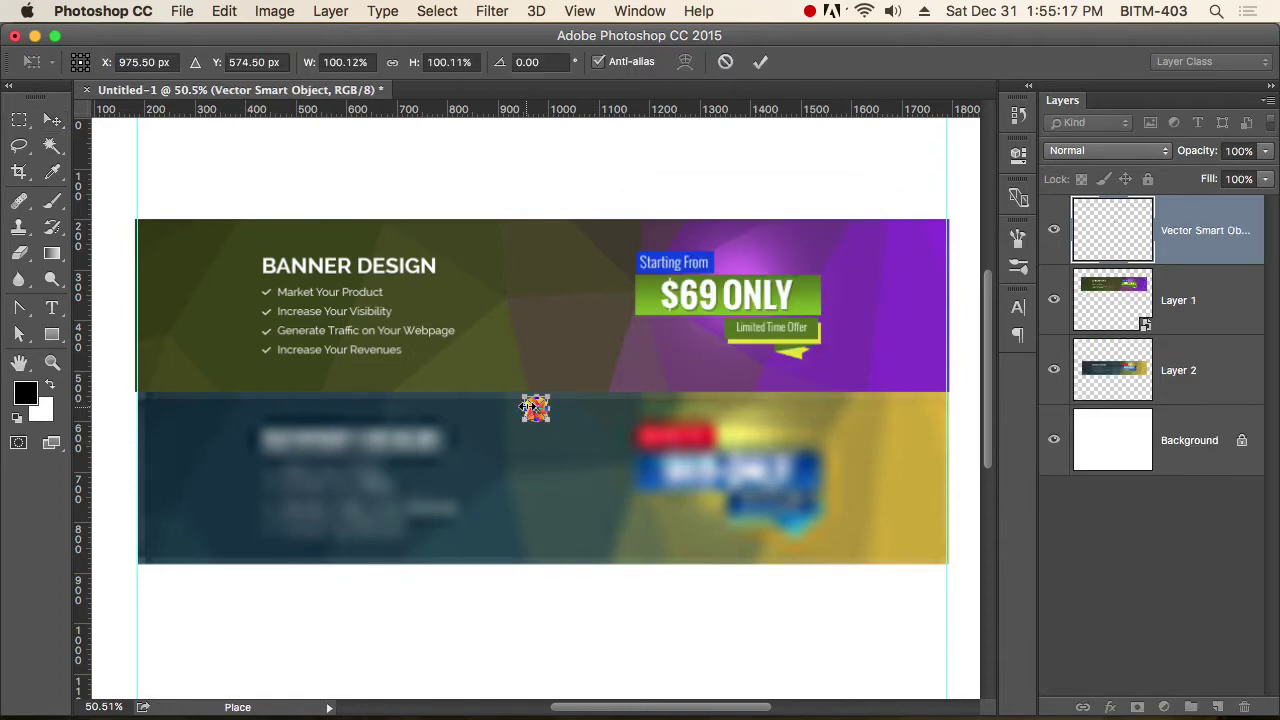
Enlarge the pasted graphic to about 609% and place it below the banners.
drag(548, 412, 675, 491)
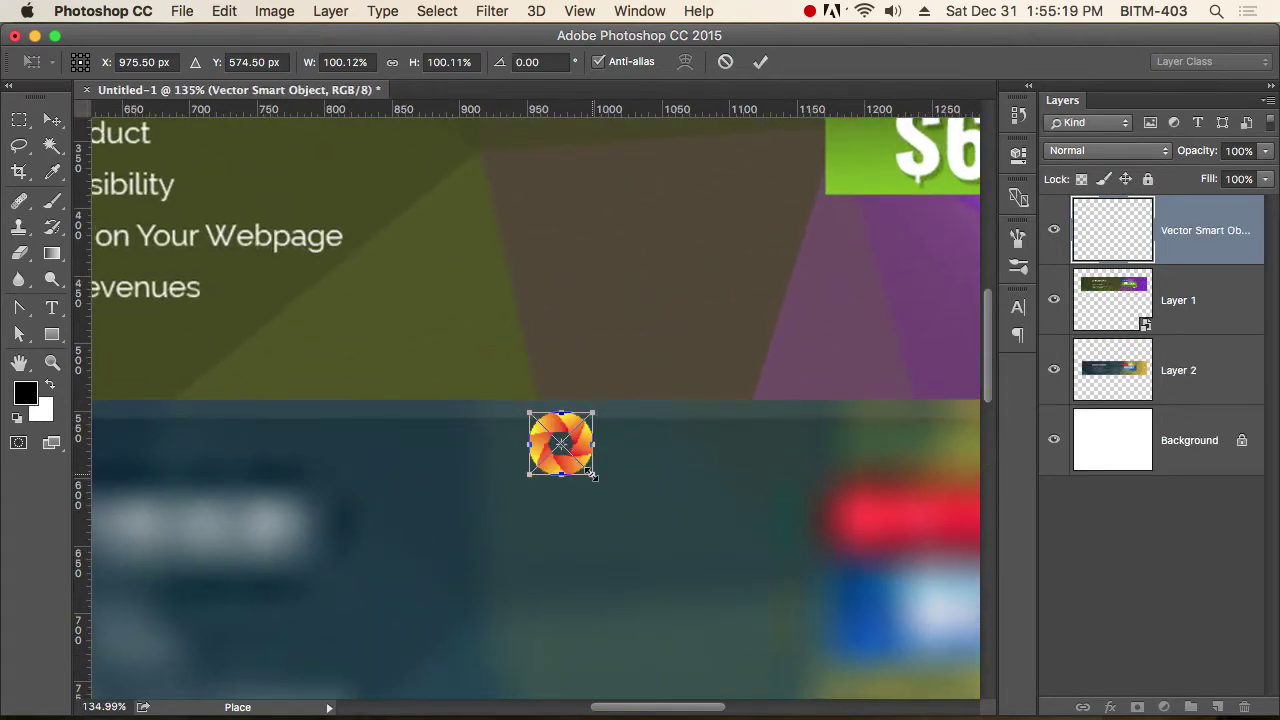
drag(592, 478, 797, 594)
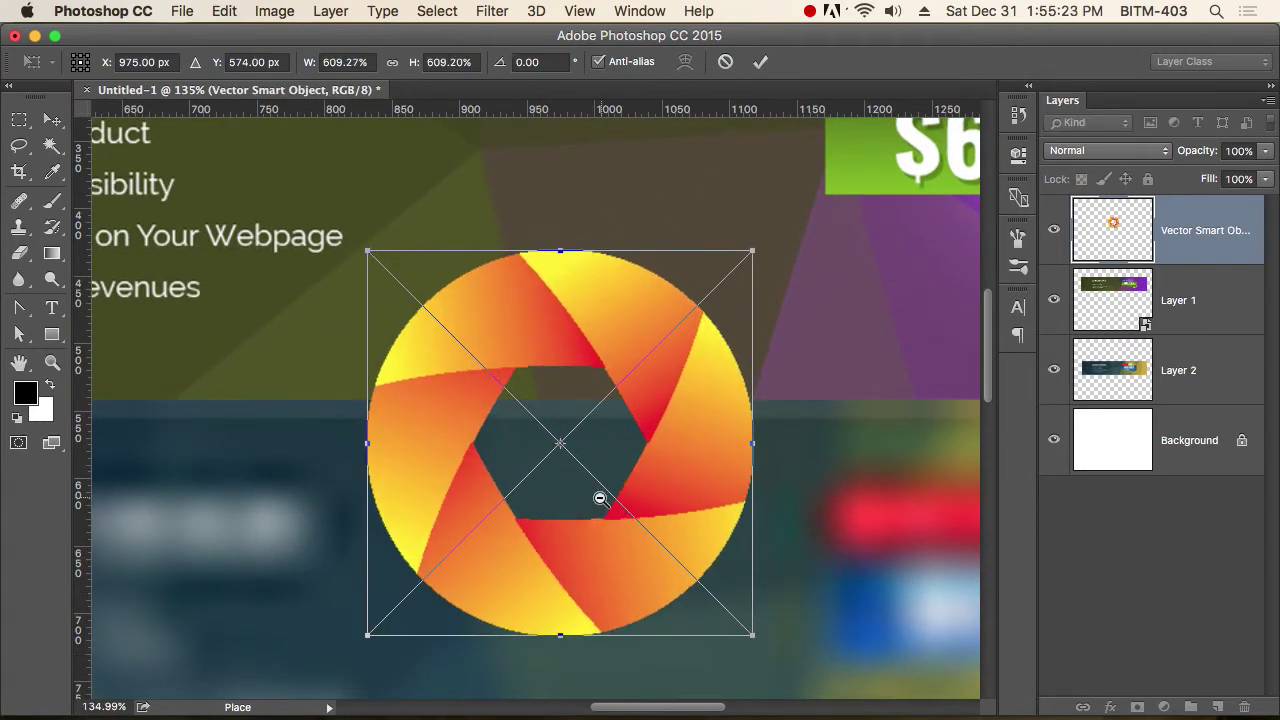
scroll(600, 491, down, 4)
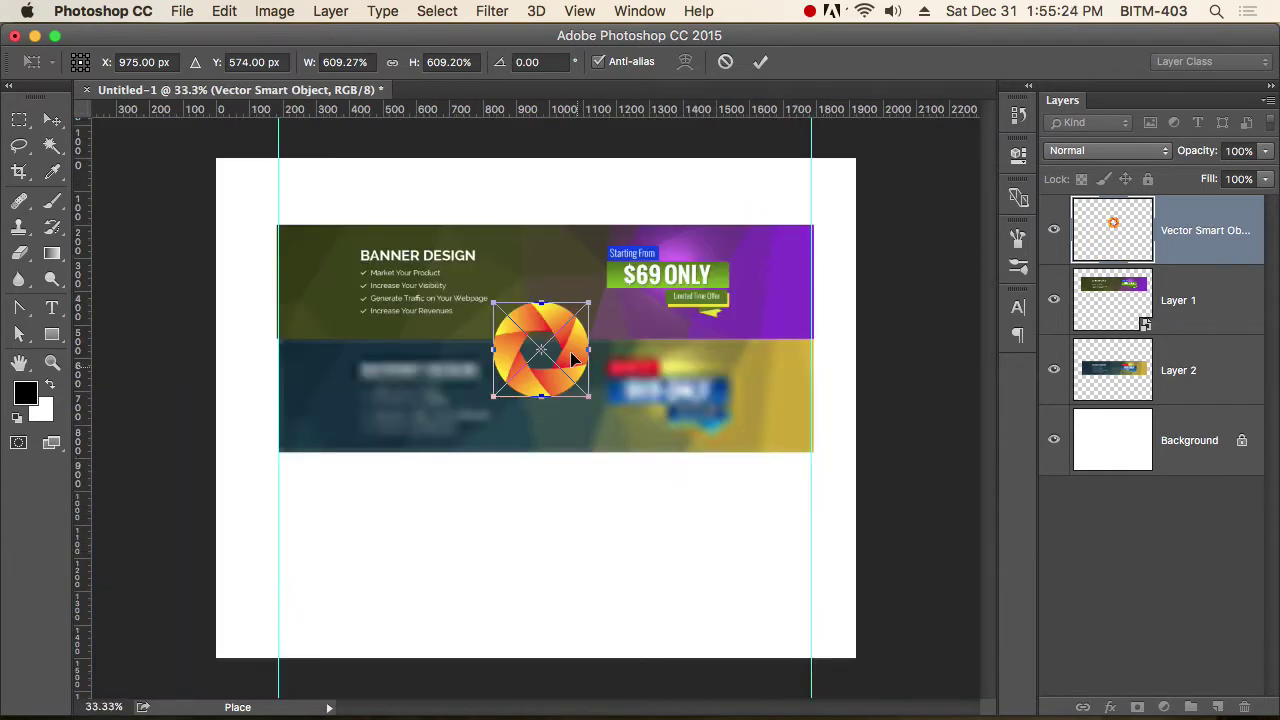
drag(572, 358, 666, 617)
key(Return)
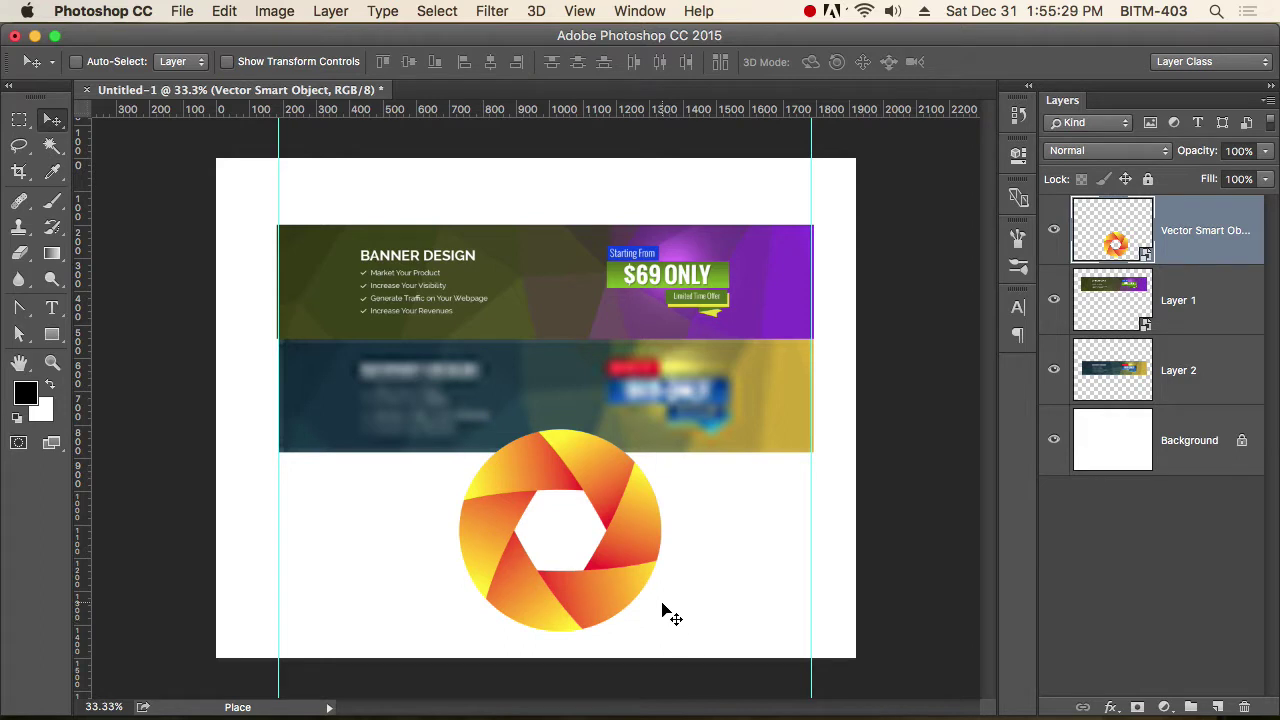
Nudge the aperture graphic into place, briefly filtering the layer list to smart objects.
drag(638, 562, 614, 588)
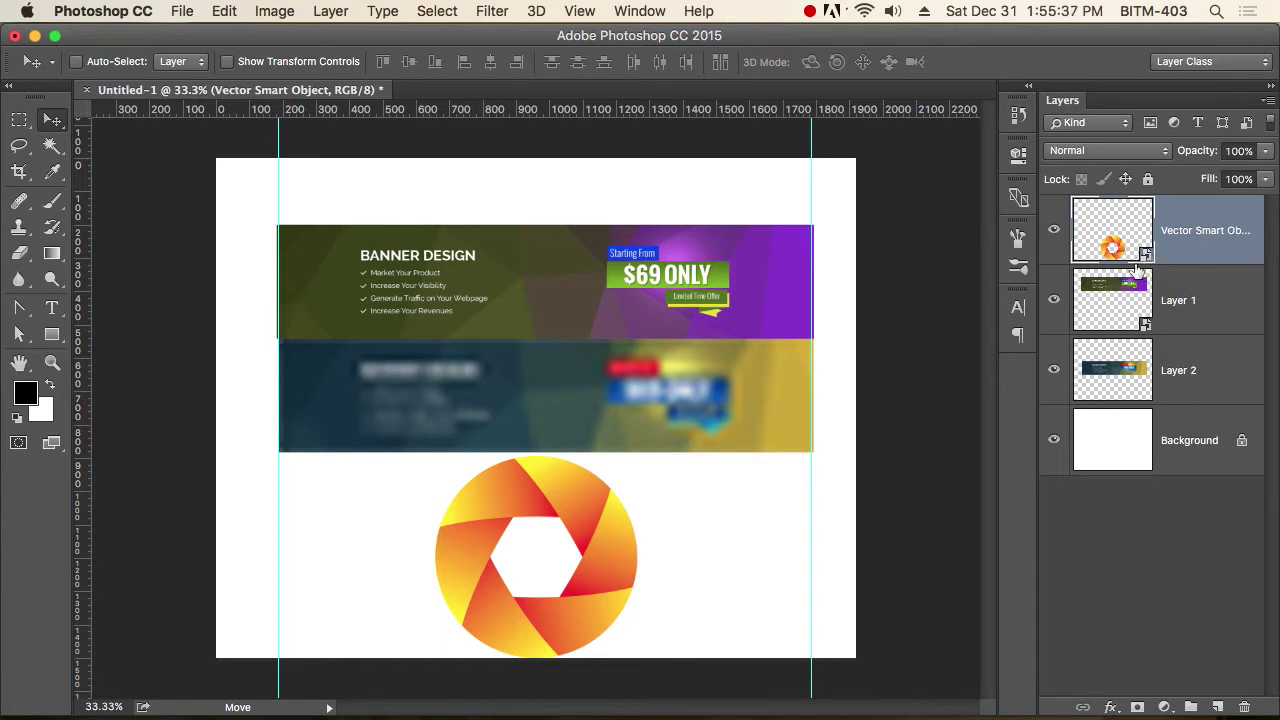
click(1248, 123)
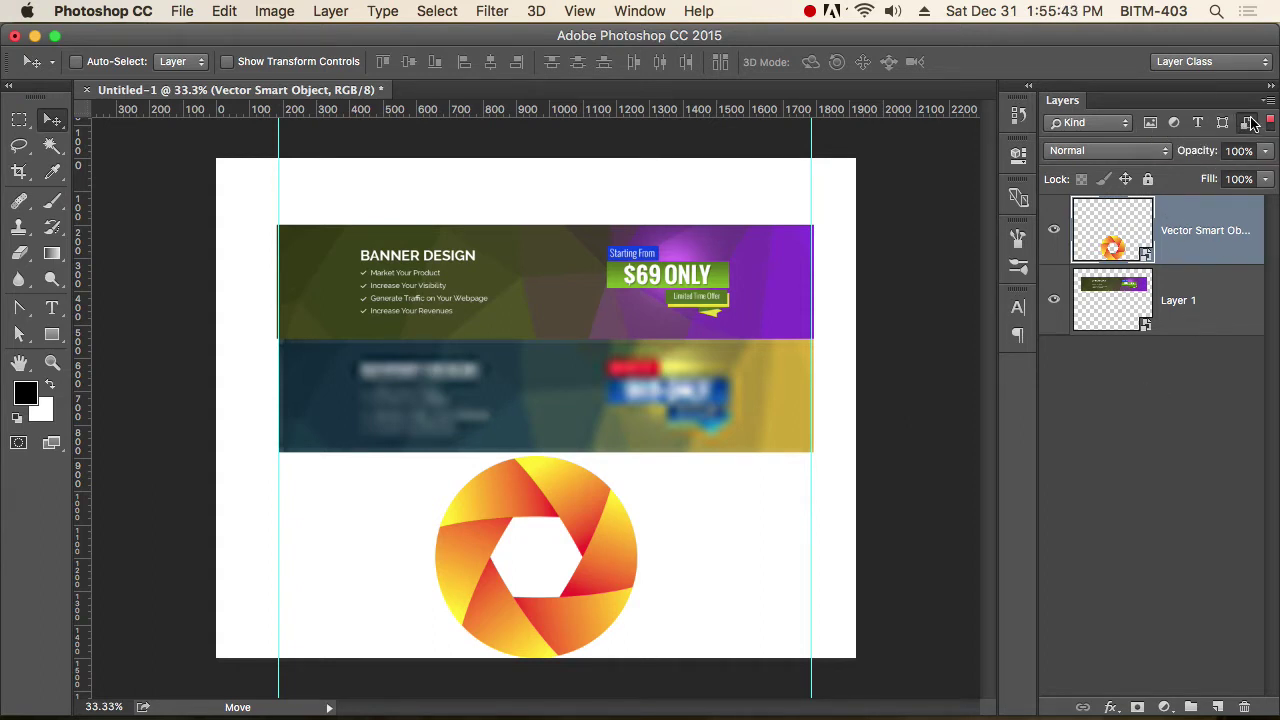
click(1247, 122)
click(607, 560)
drag(607, 560, 639, 548)
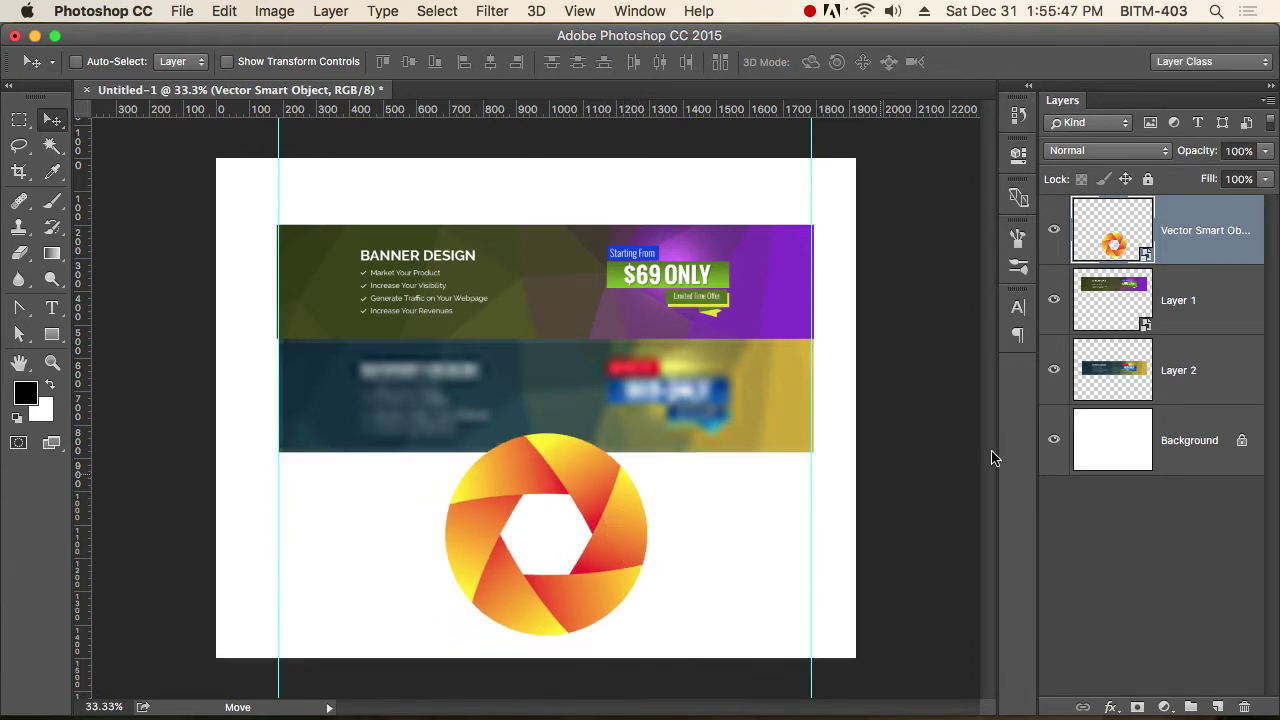
Hide Layer 1 and Layer 2, centre the graphic on the canvas, and bring up the layer styles list.
drag(1053, 300, 1054, 372)
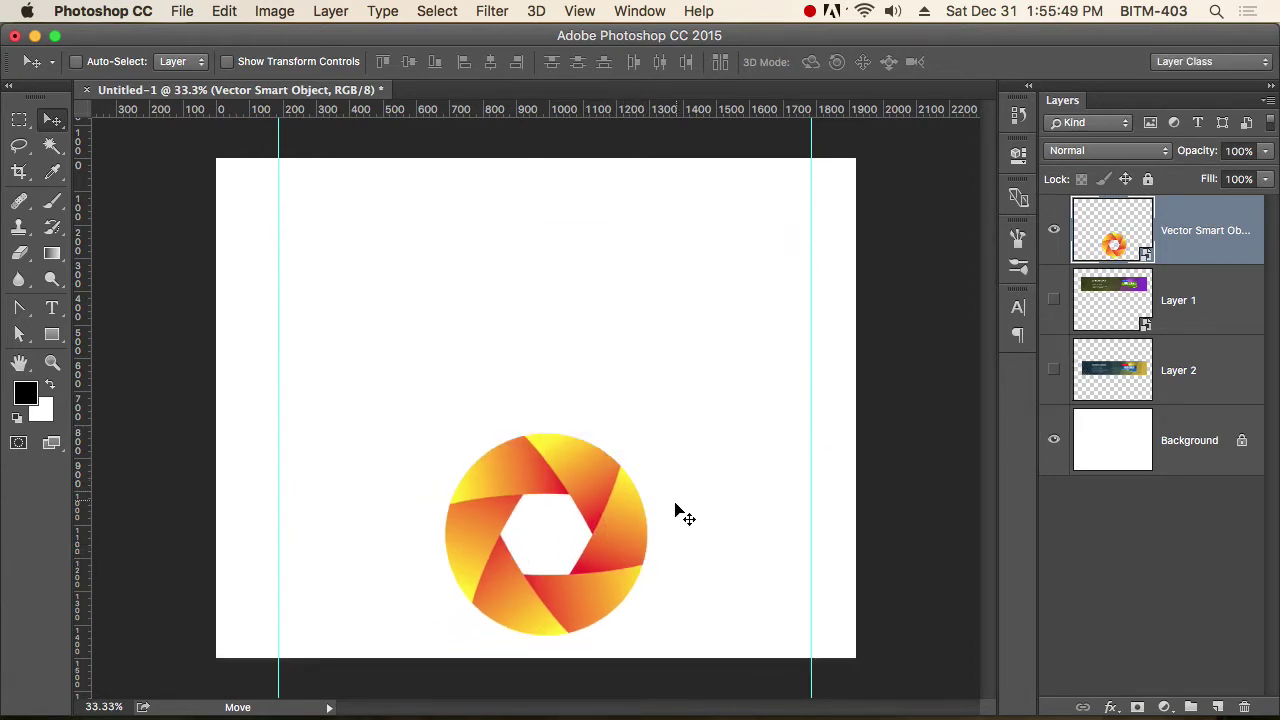
drag(634, 462, 631, 378)
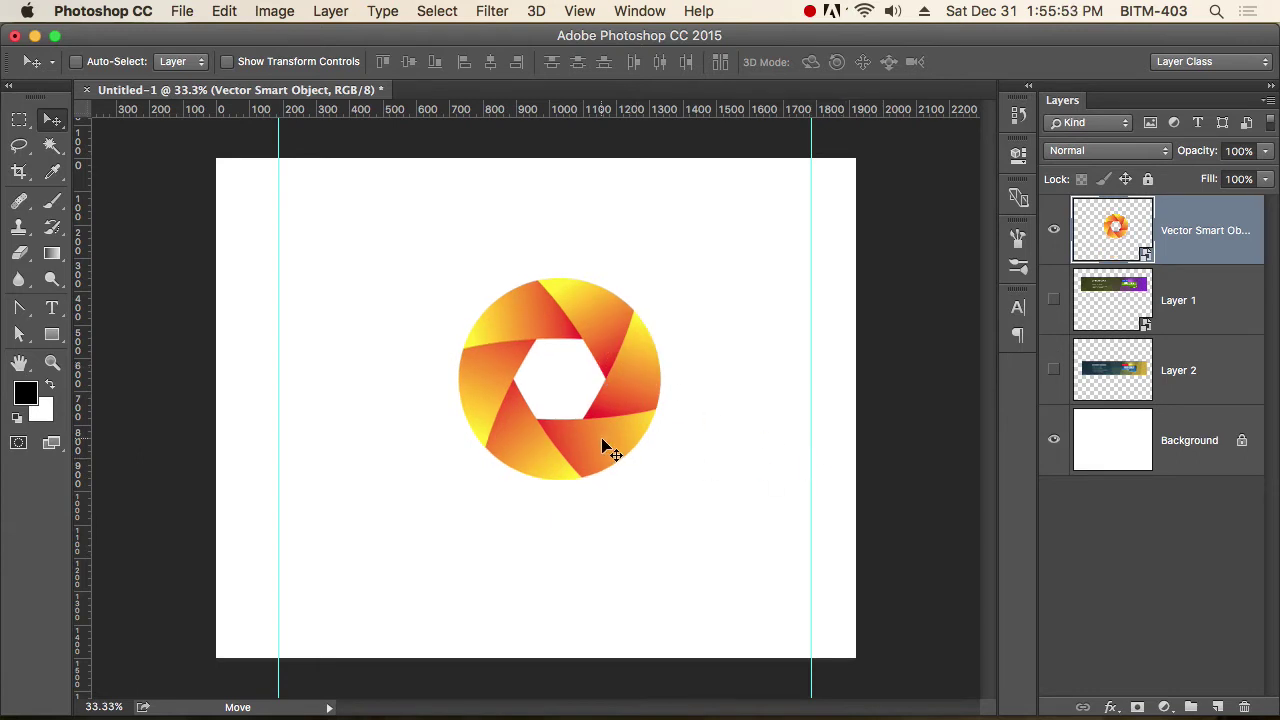
click(1110, 707)
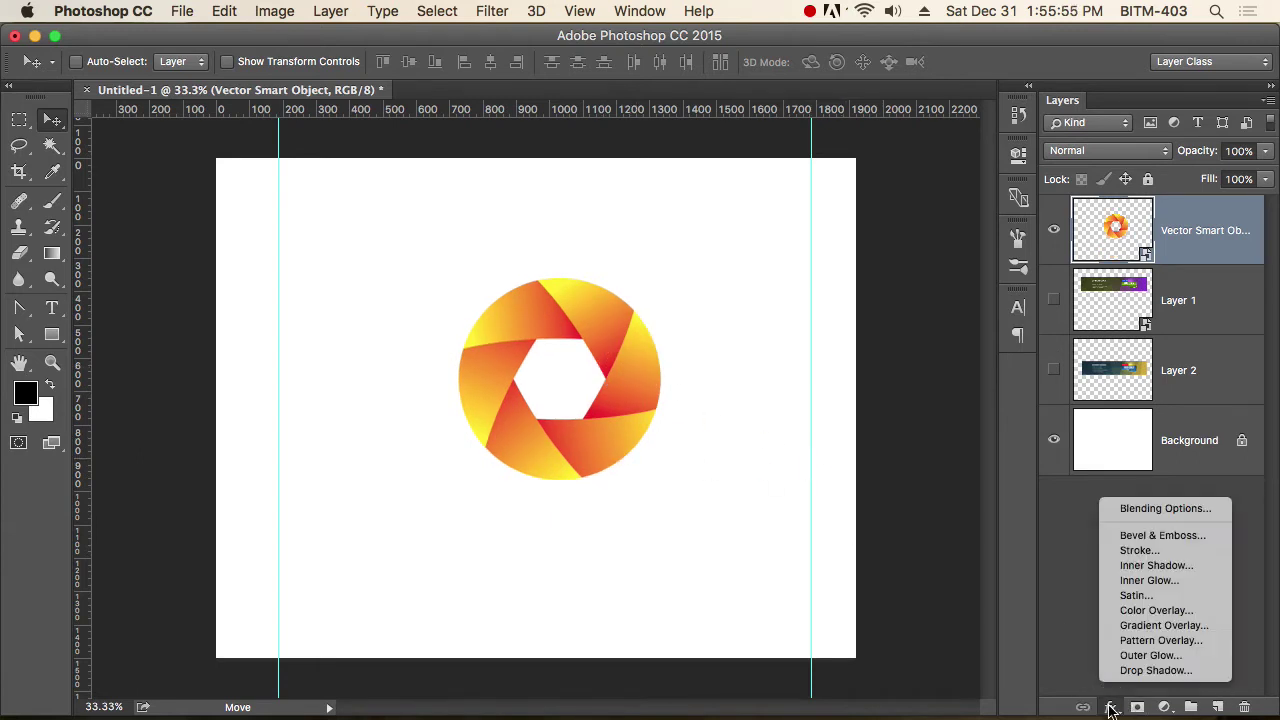
Add a Color Overlay to the aperture graphic and adjust the red overlay's opacity.
click(1157, 610)
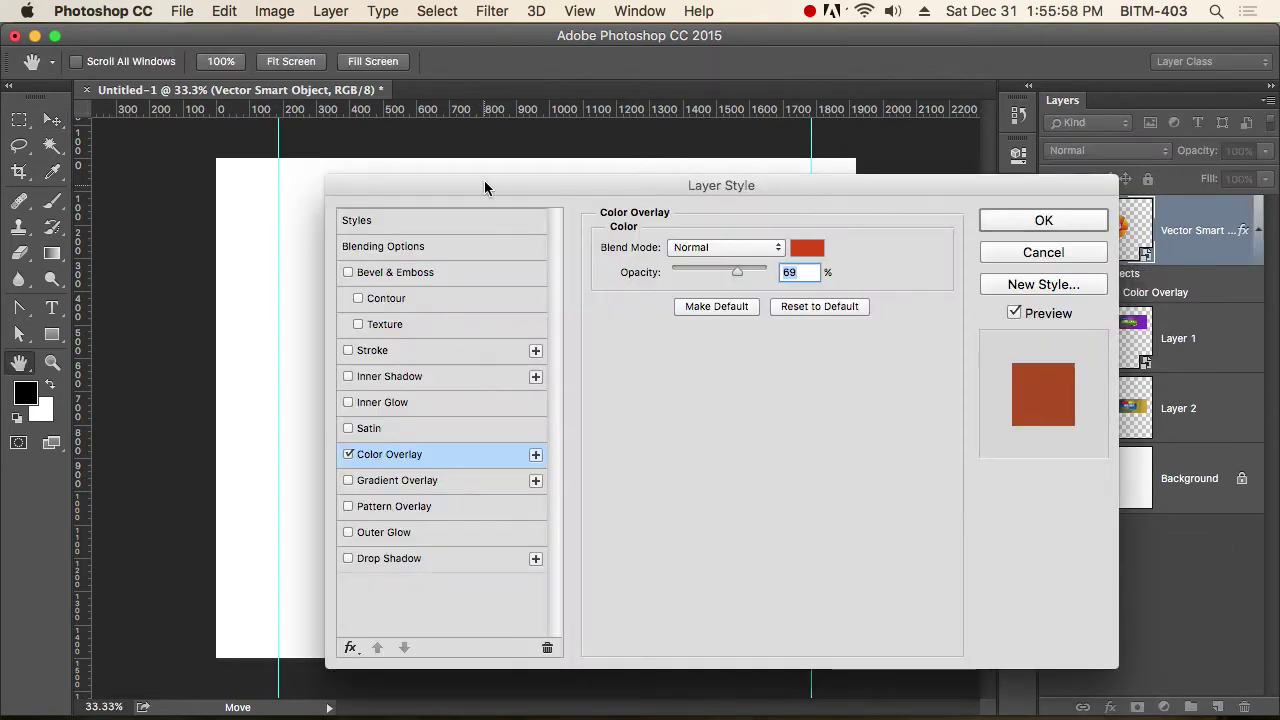
drag(484, 180, 908, 262)
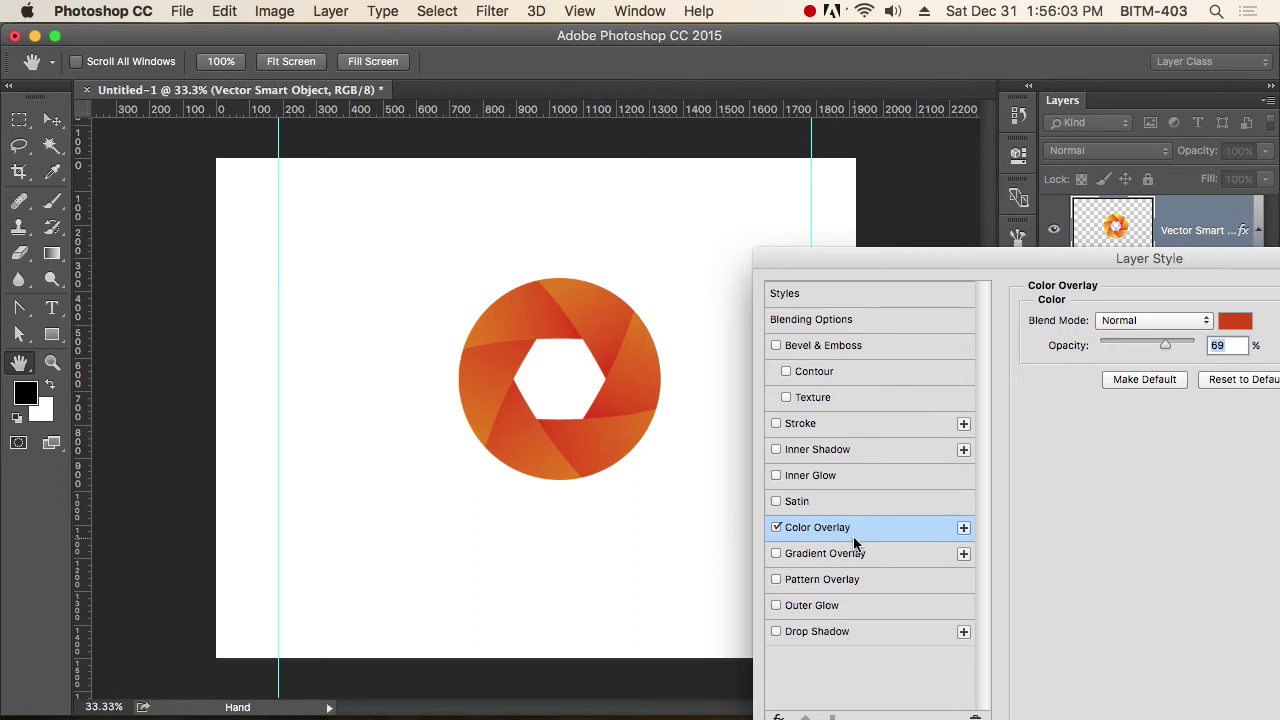
drag(1186, 258, 1068, 249)
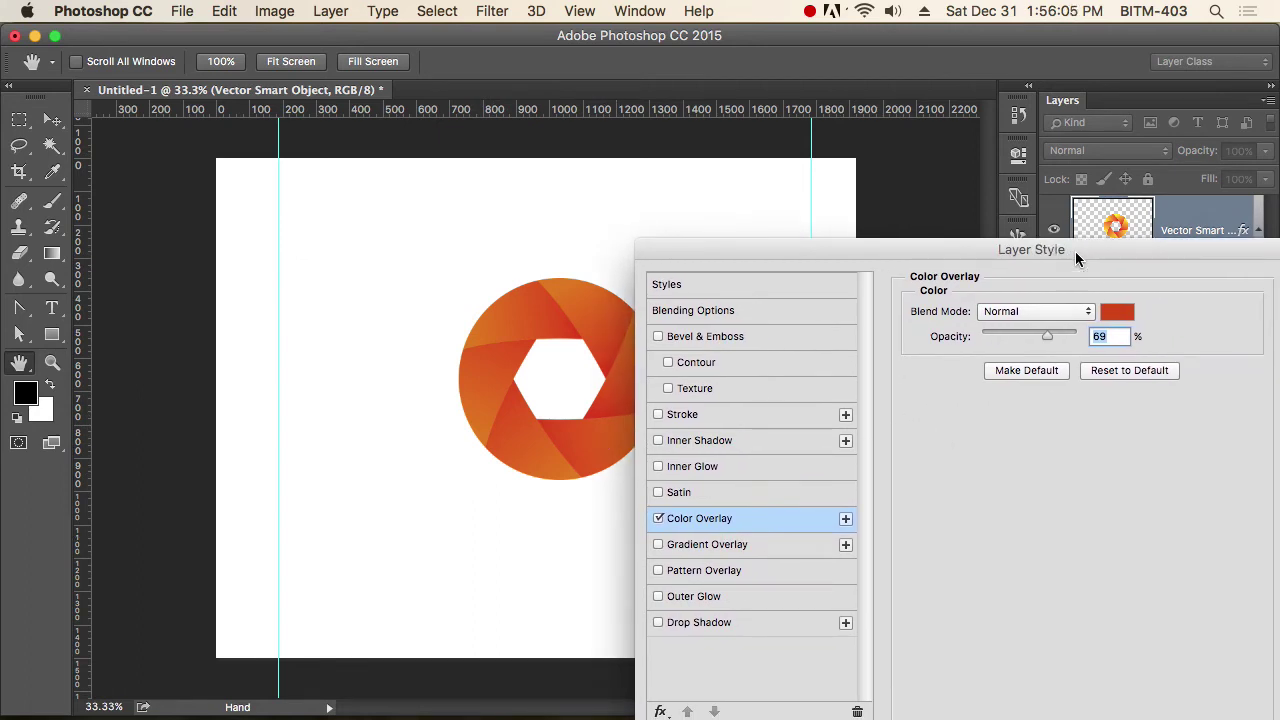
drag(1049, 336, 1102, 336)
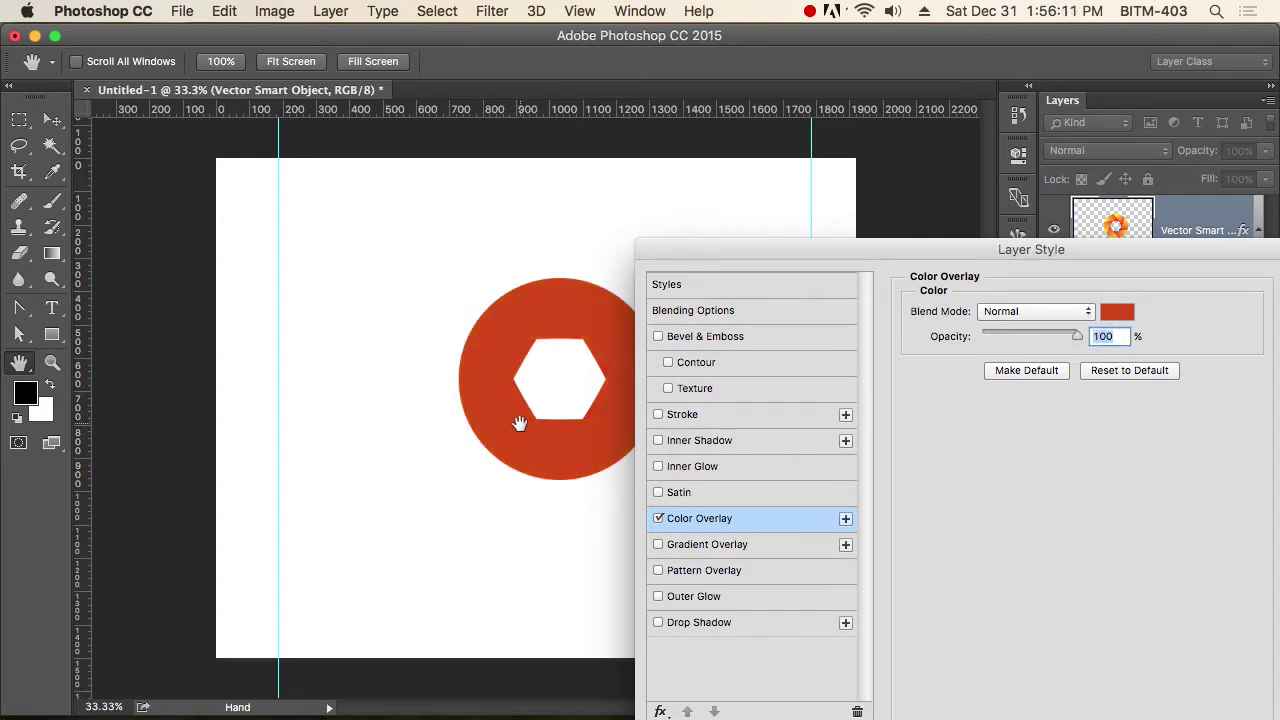
drag(1073, 344, 1043, 338)
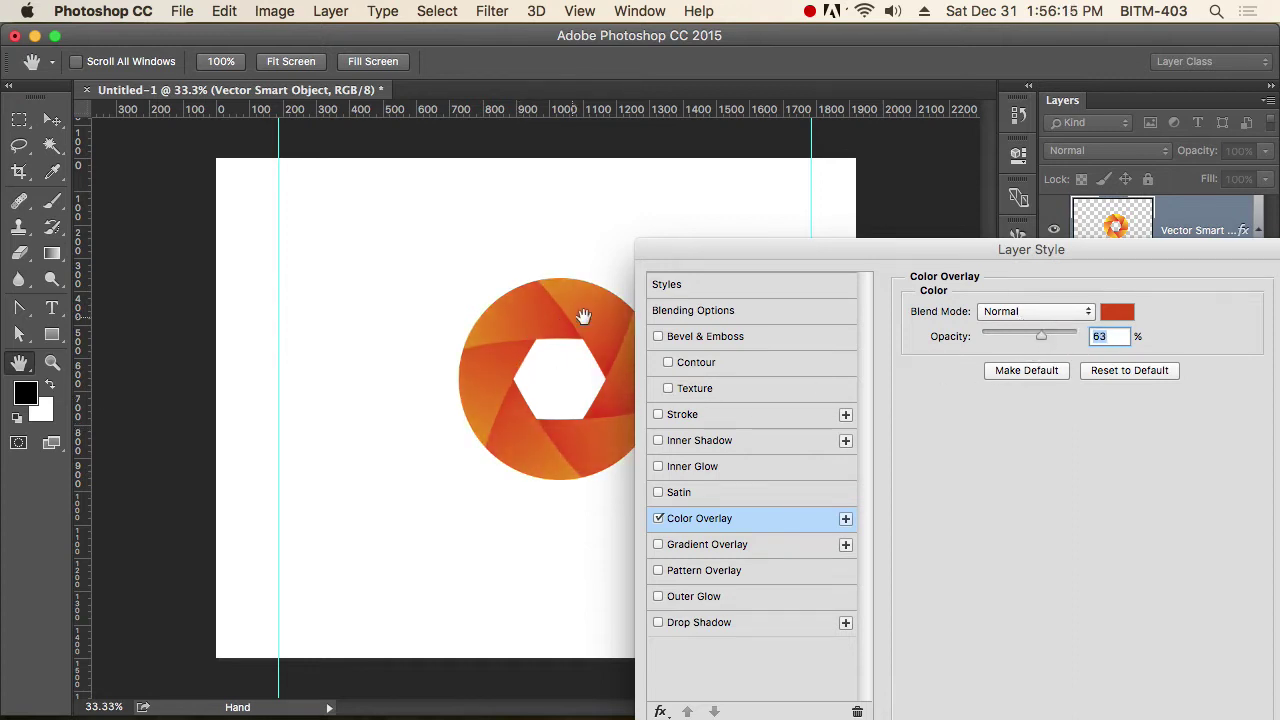
Set the overlay colour to green (hue 107) at 100% opacity and apply it.
click(1130, 318)
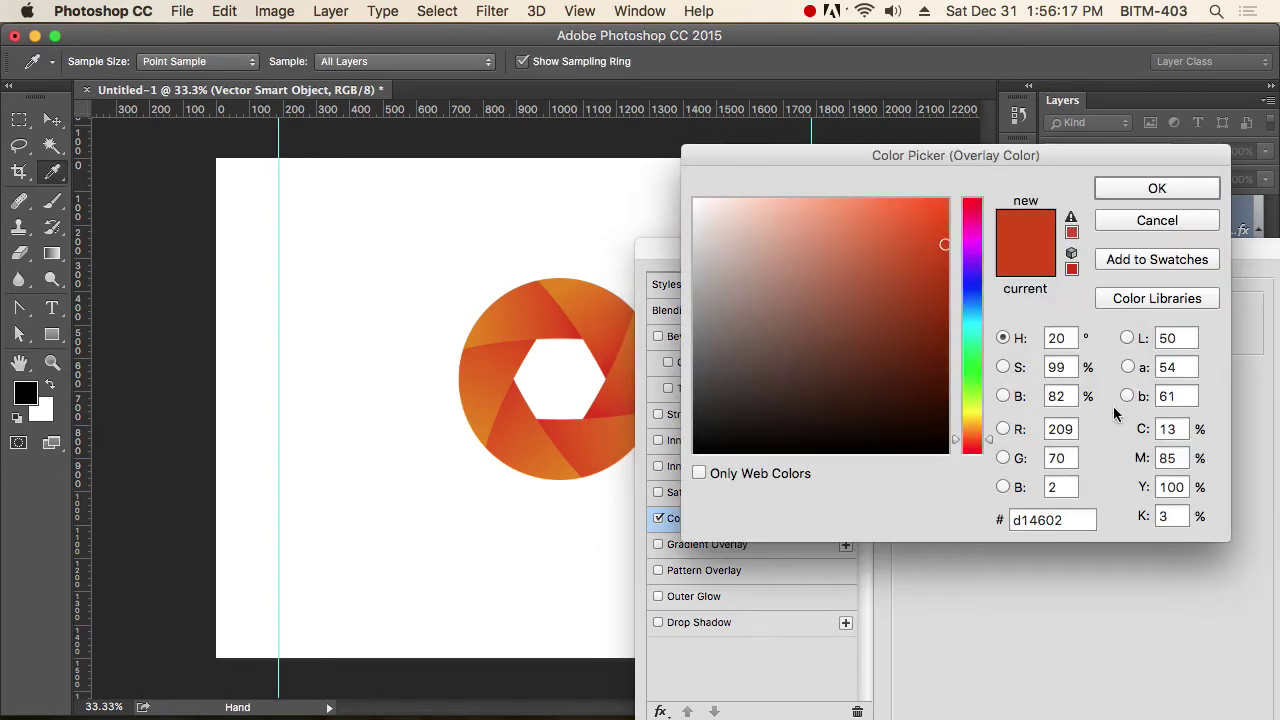
click(975, 381)
drag(977, 381, 977, 378)
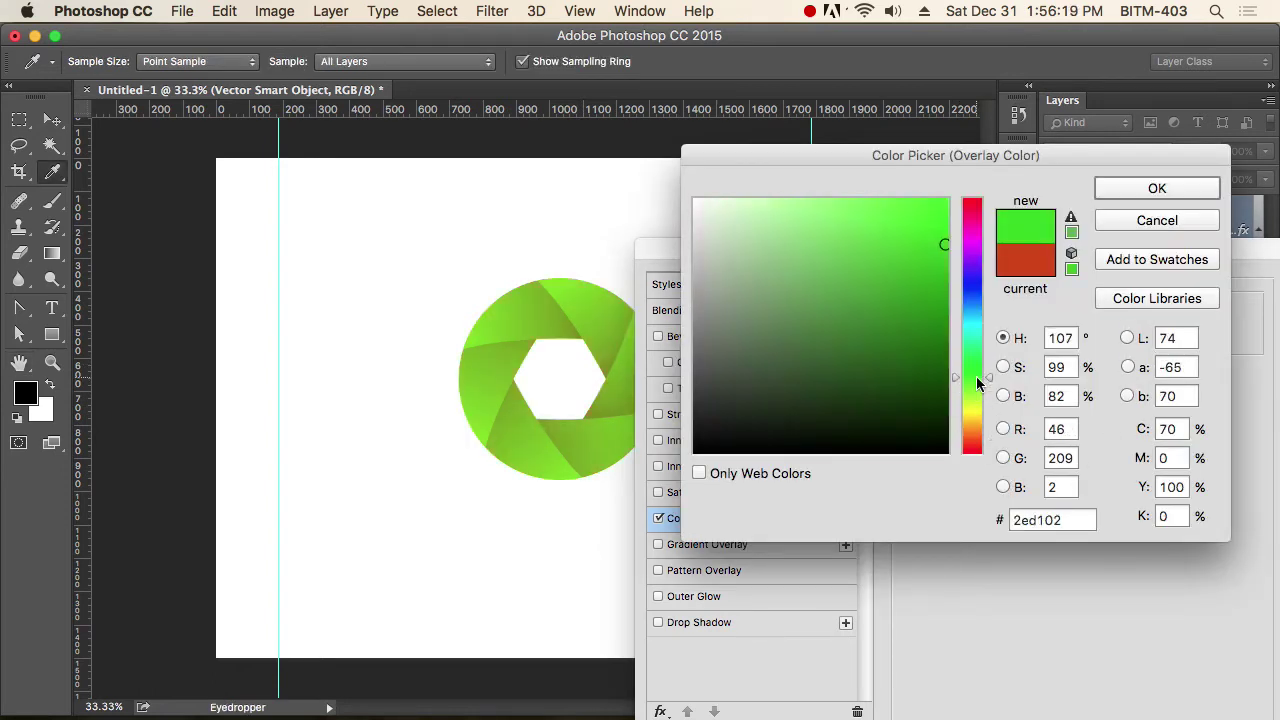
click(1200, 183)
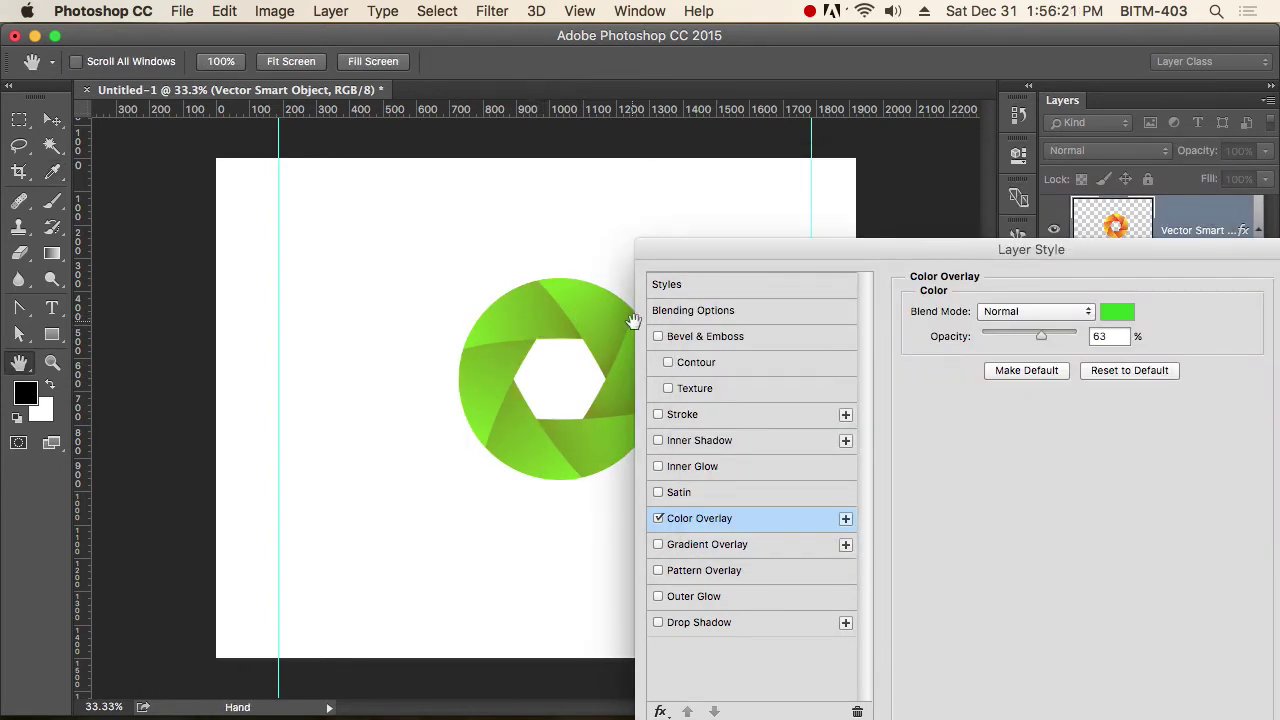
drag(1043, 338, 1170, 346)
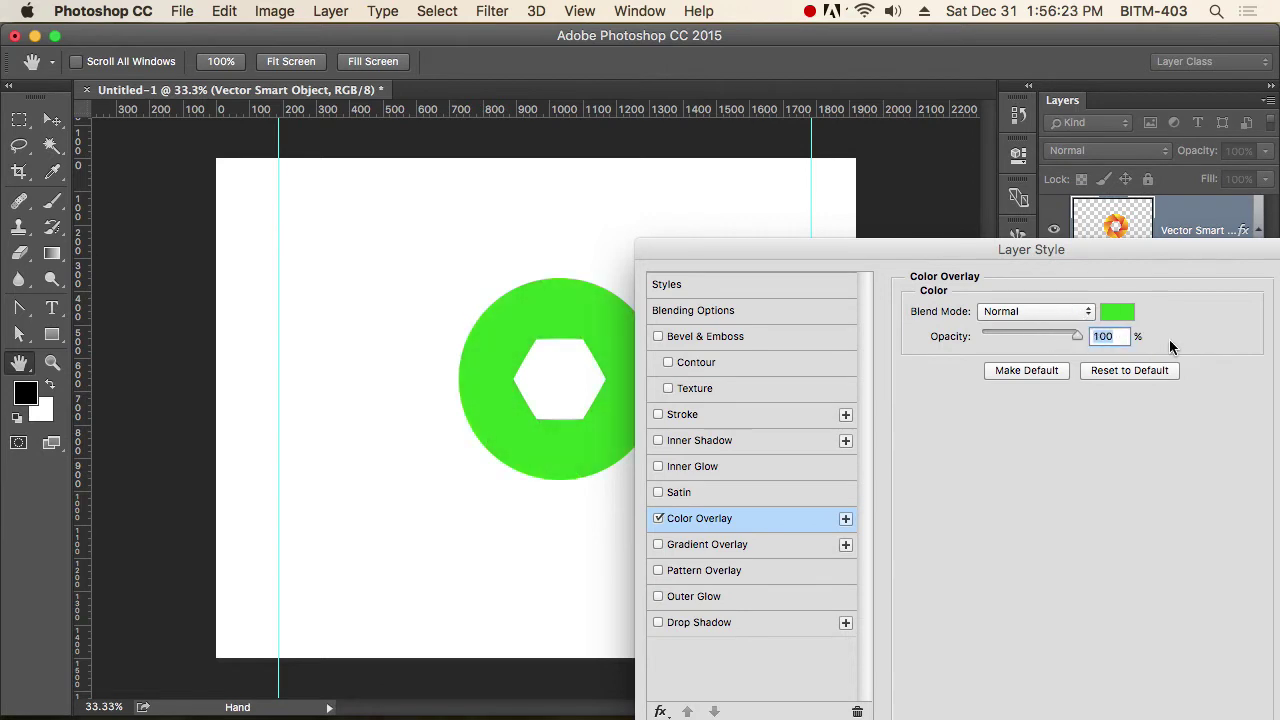
drag(1150, 256, 915, 253)
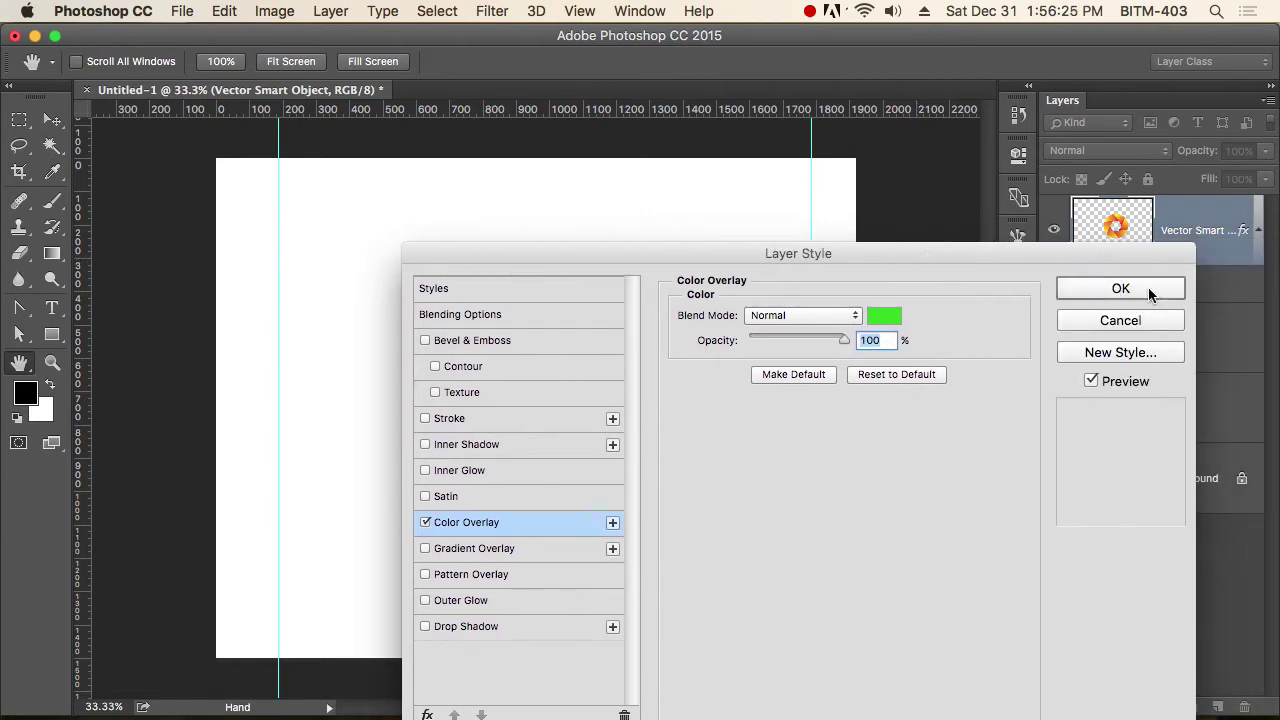
click(1150, 295)
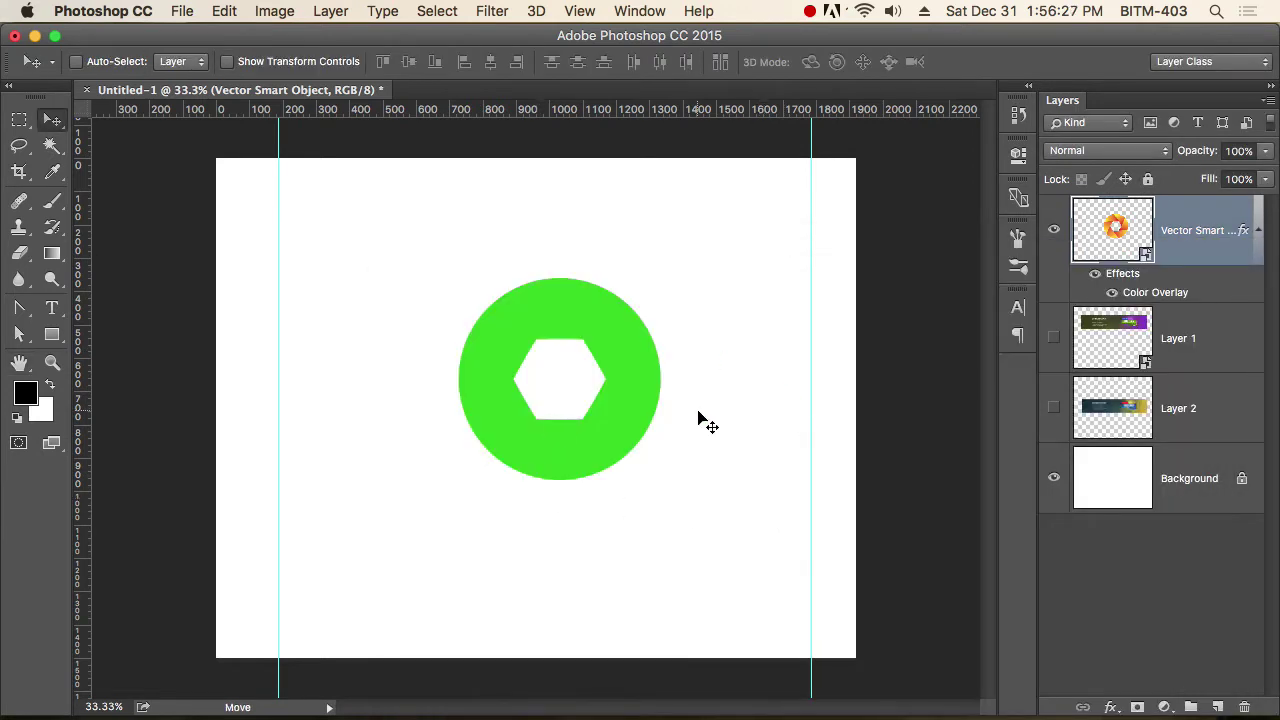
Add and then discard a Drop Shadow, and hide the Color Overlay effect.
click(1110, 707)
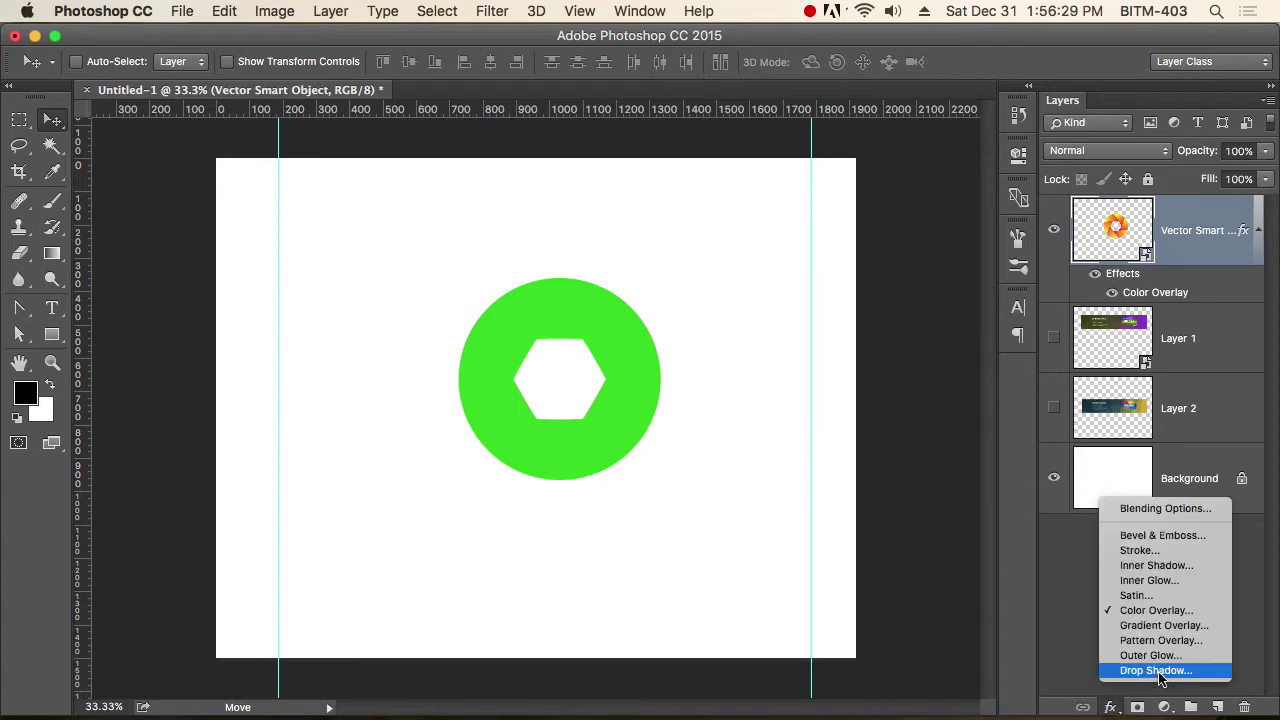
click(1158, 672)
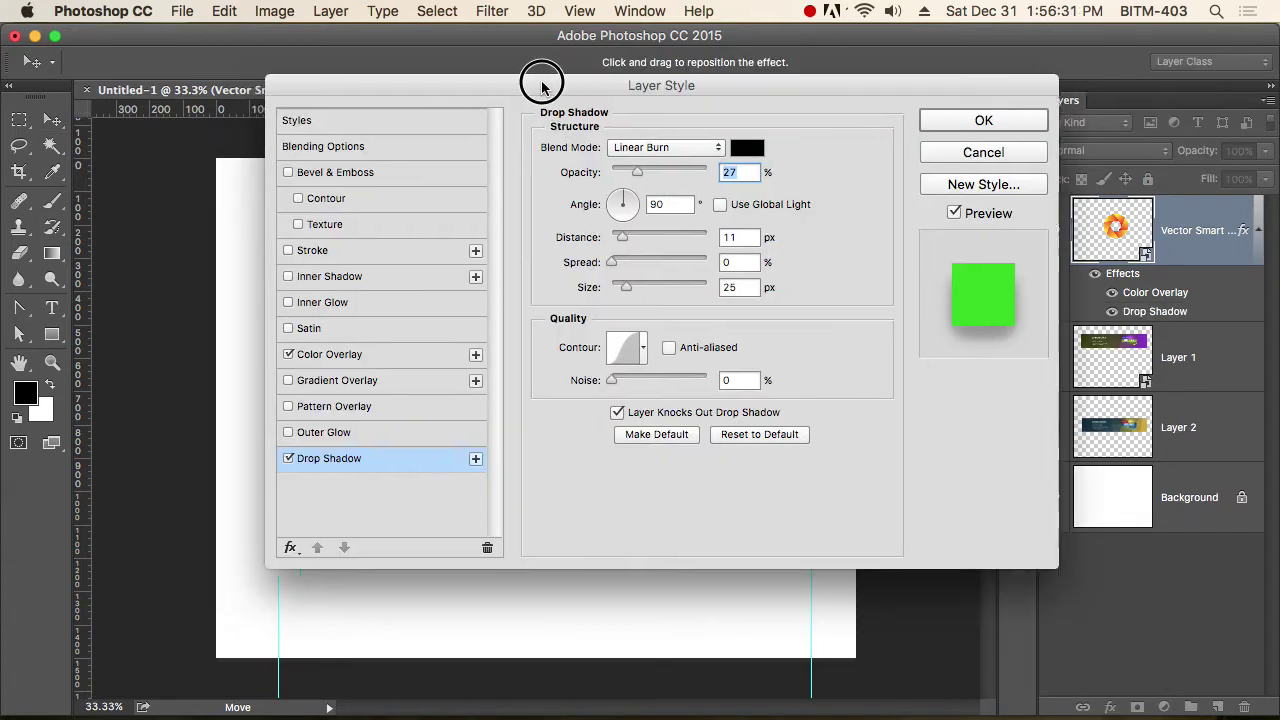
drag(530, 85, 695, 134)
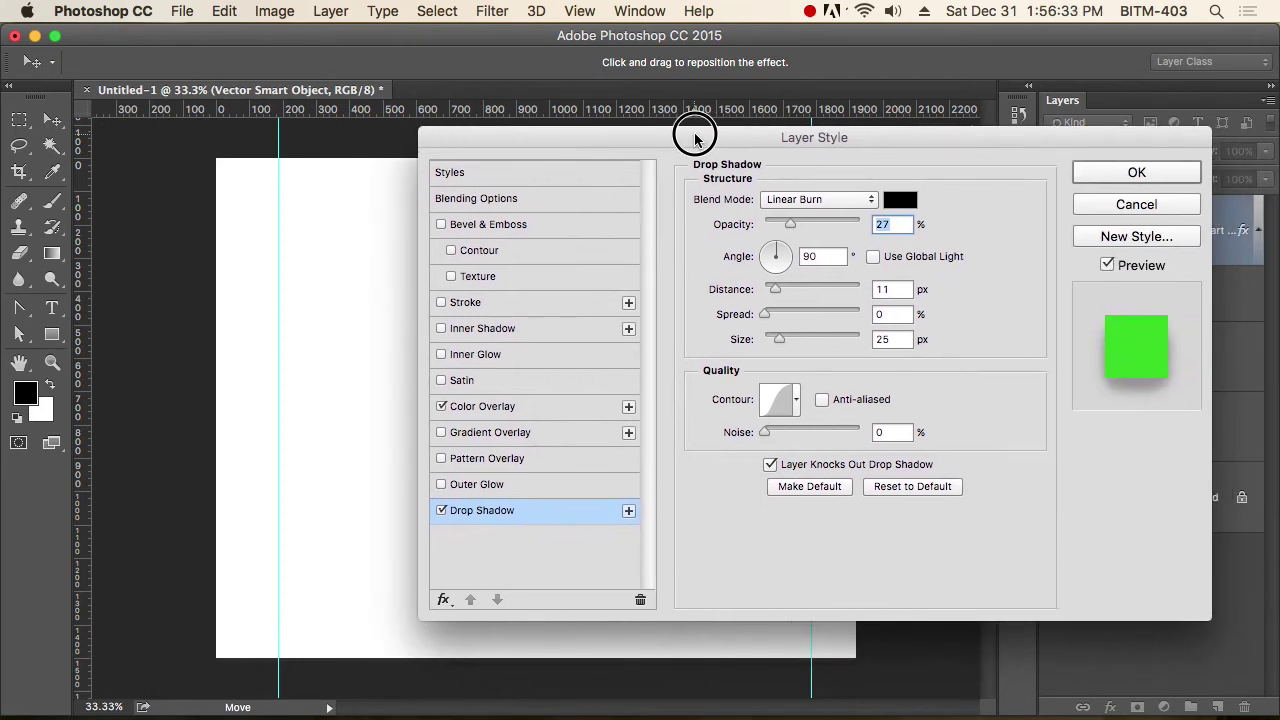
click(1137, 204)
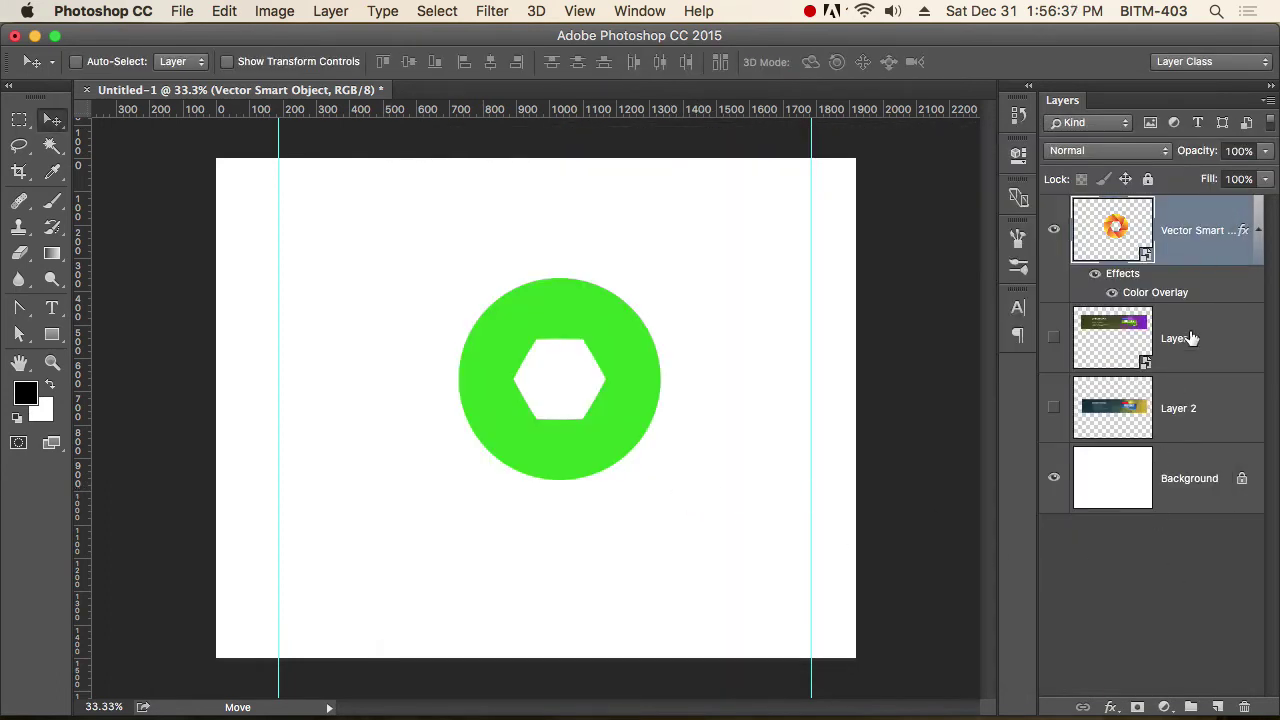
click(1094, 274)
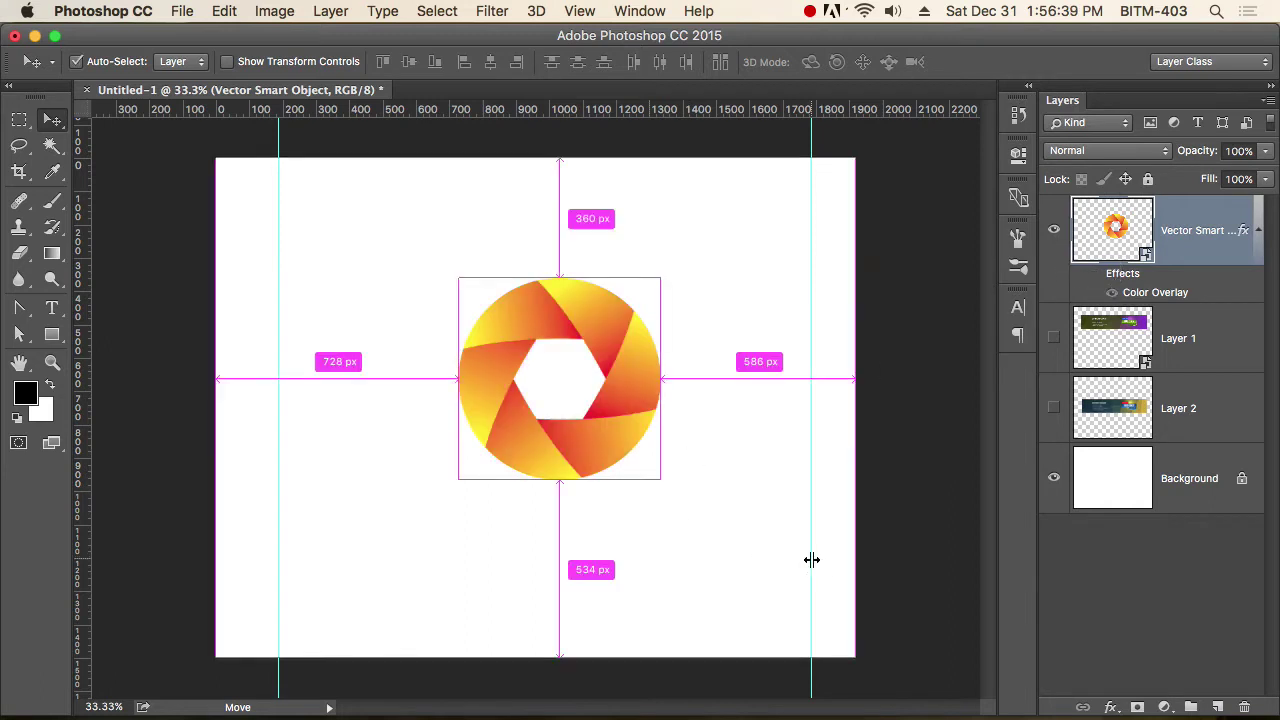
Scale the orange gradient ring logo up about its centre with Free Transform.
key(super+t)
drag(655, 475, 723, 511)
key(Return)
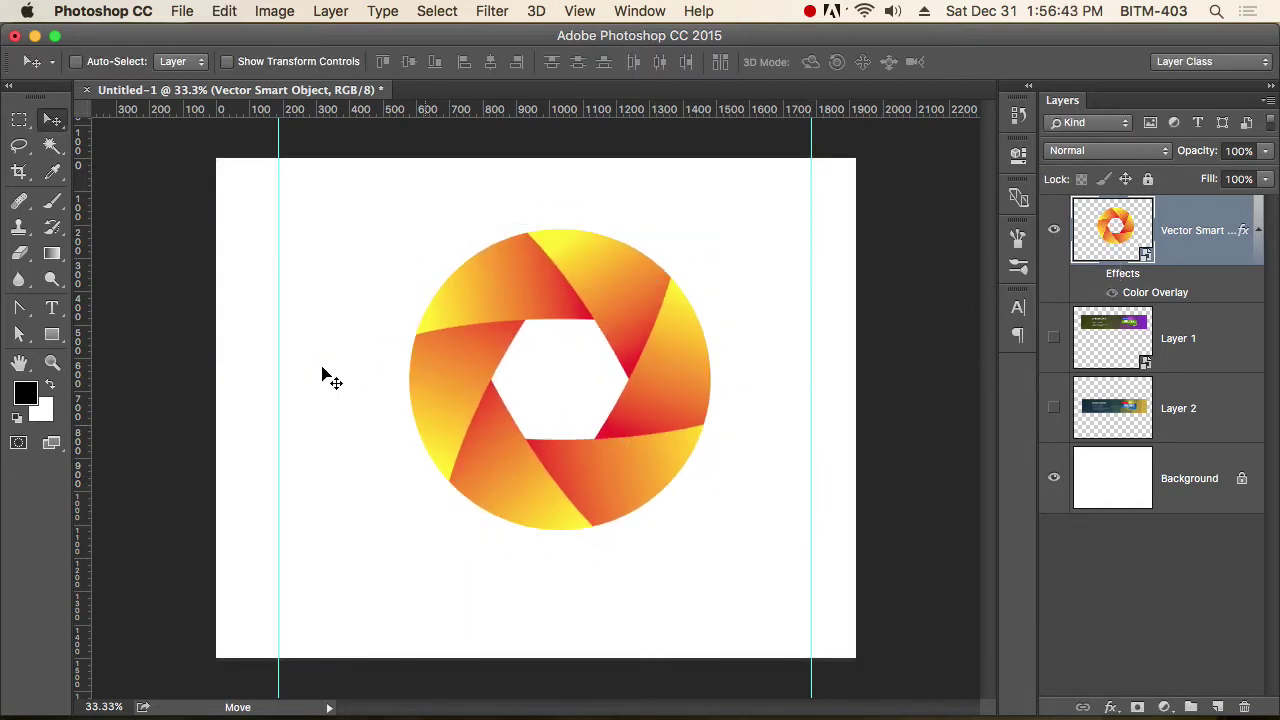
Try deleting a marquee strip across the ring's top, then dismiss the smart object error and deselect.
click(24, 120)
drag(374, 201, 772, 277)
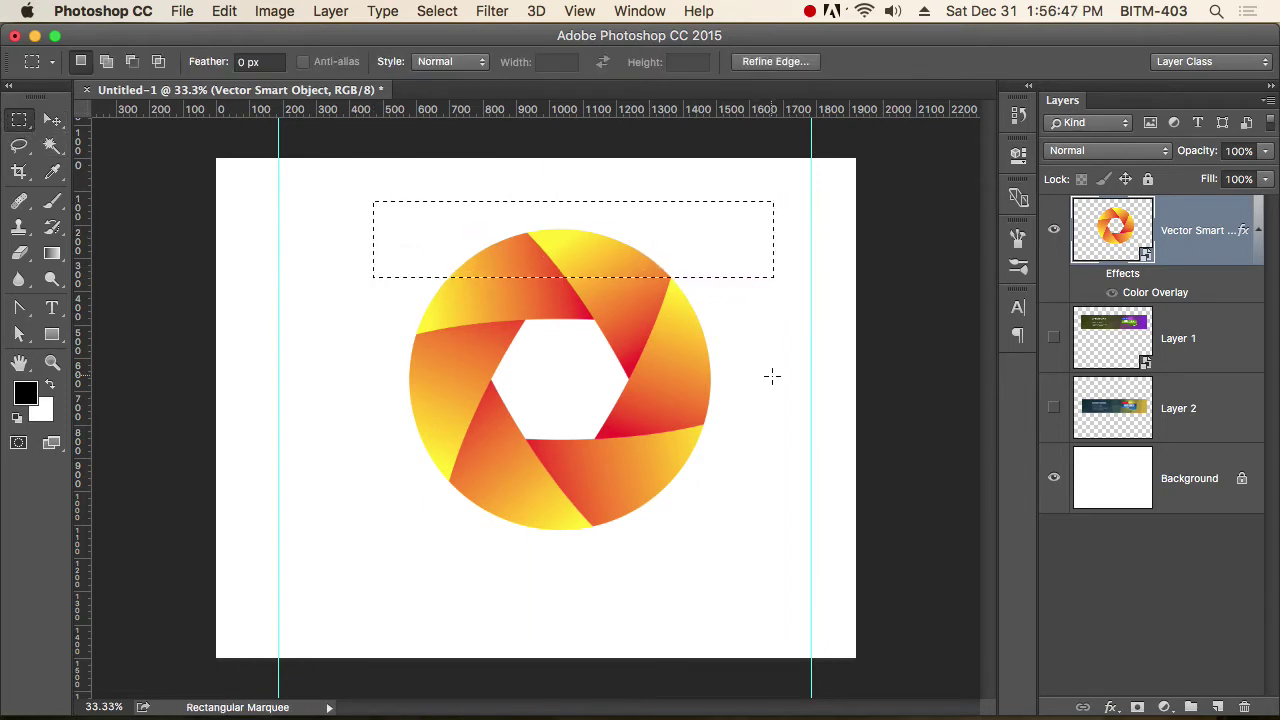
key(BackSpace)
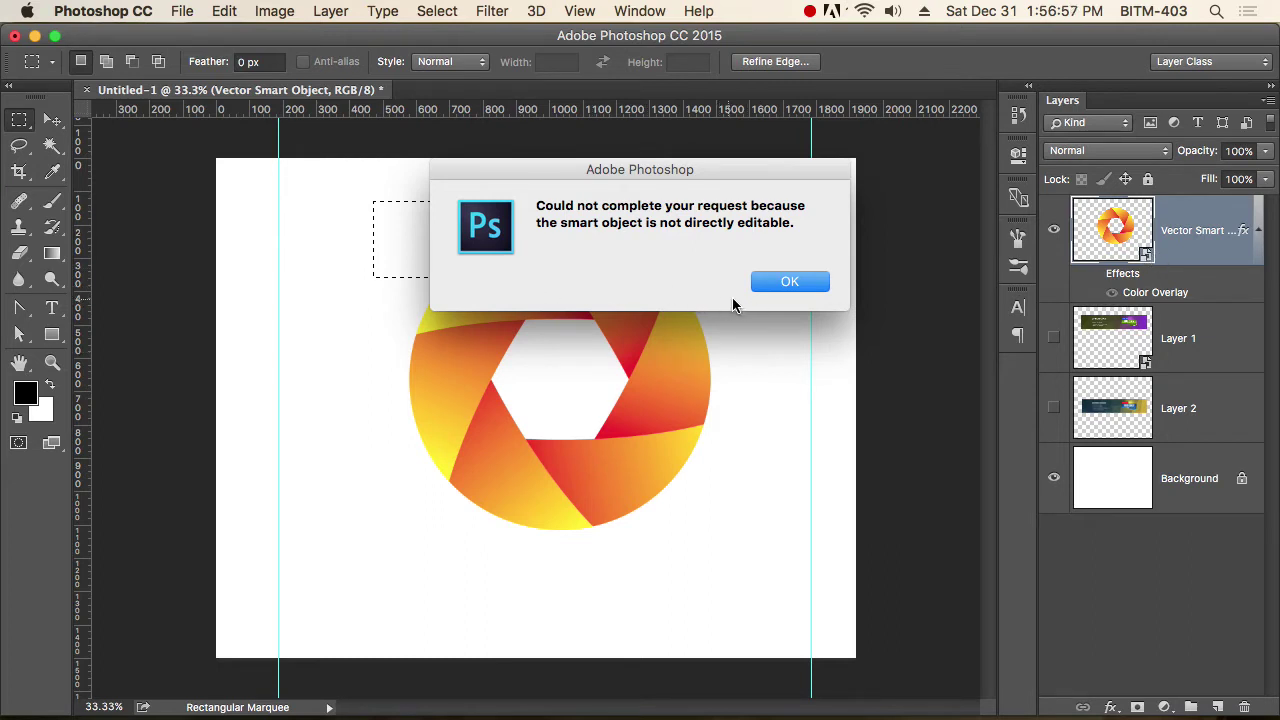
click(806, 284)
click(765, 350)
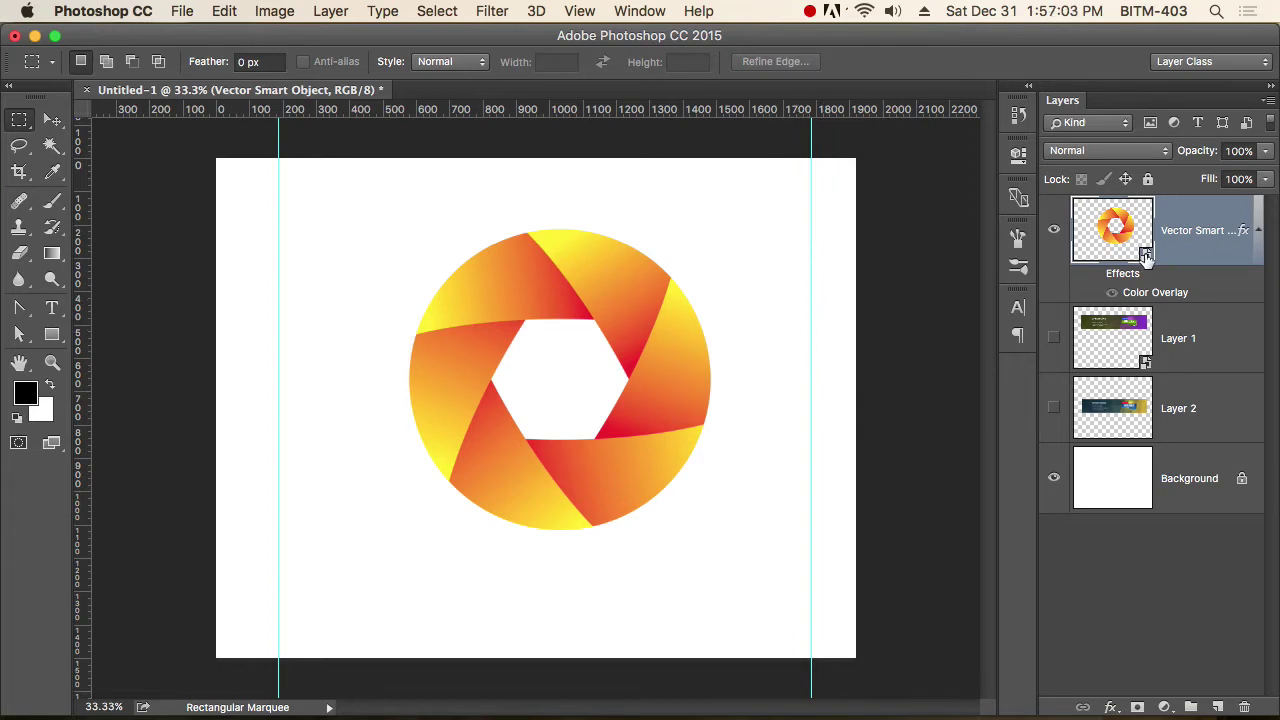
Close Business card.ai in Illustrator without saving.
key(super+Tab)
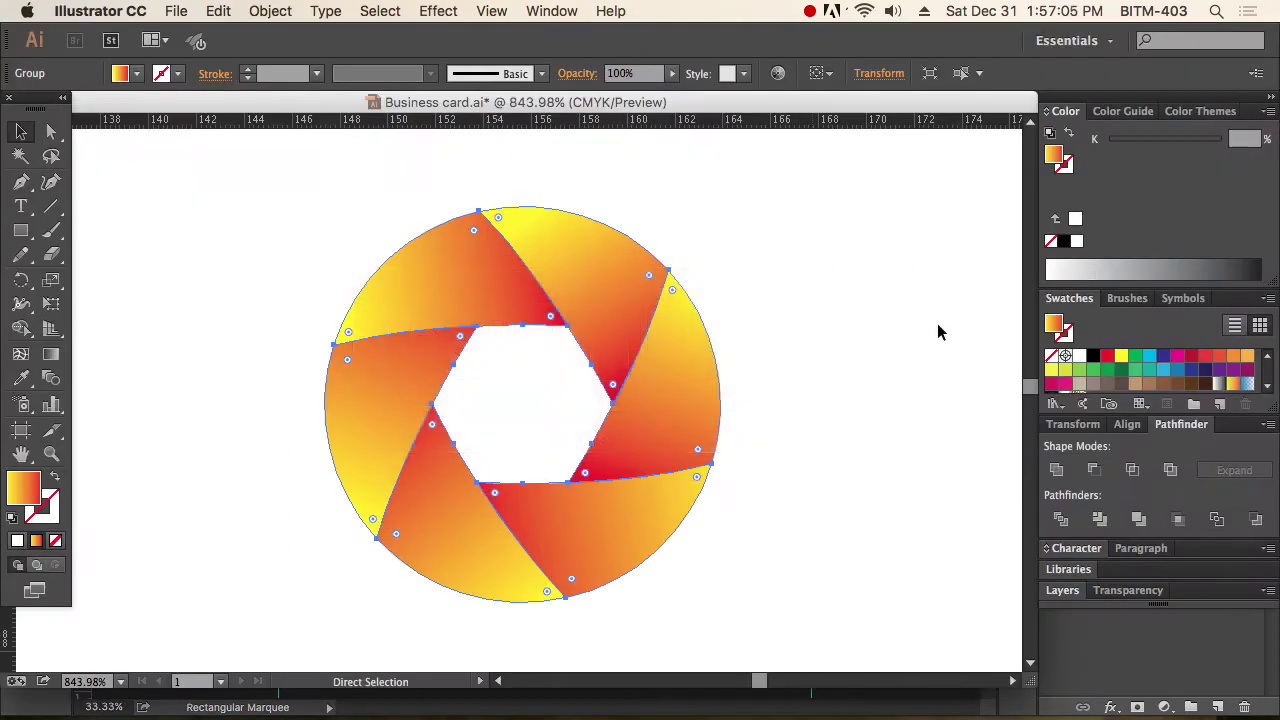
click(850, 263)
key(super+w)
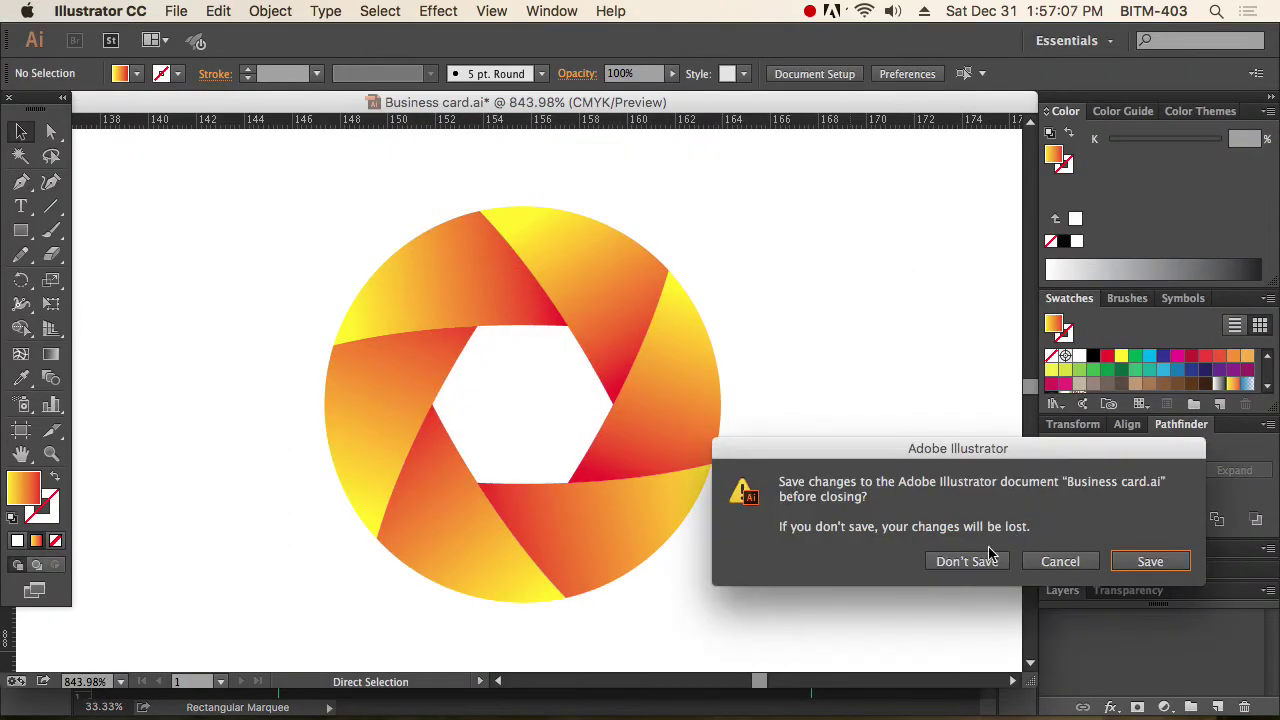
click(966, 566)
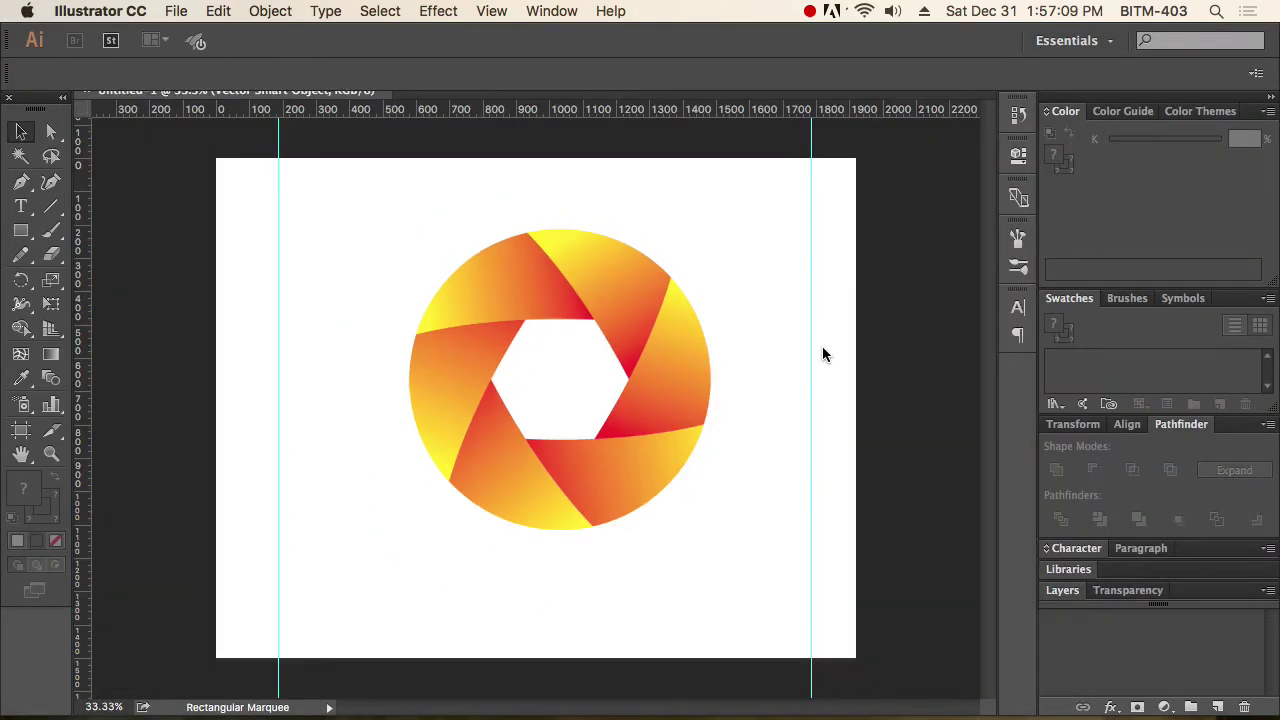
Open the Vector Smart Object layer's contents in Illustrator from Photoshop's Layers panel.
key(super+Tab)
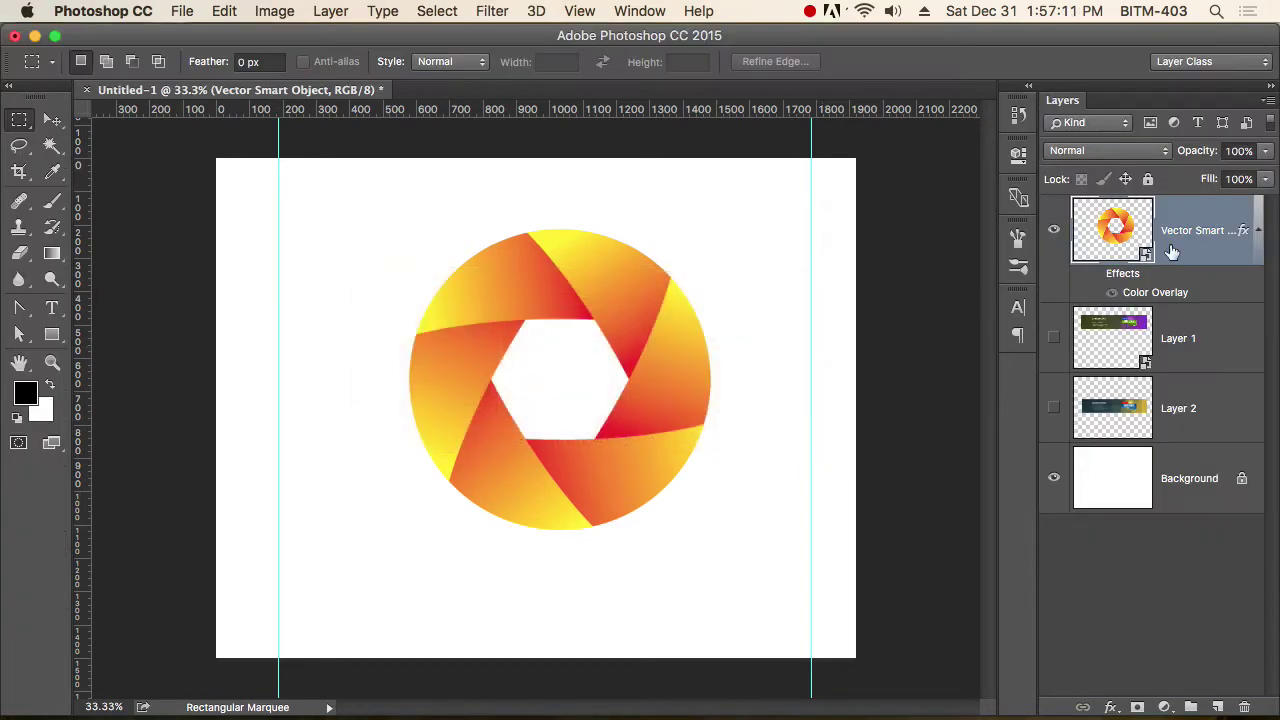
double_click(1146, 256)
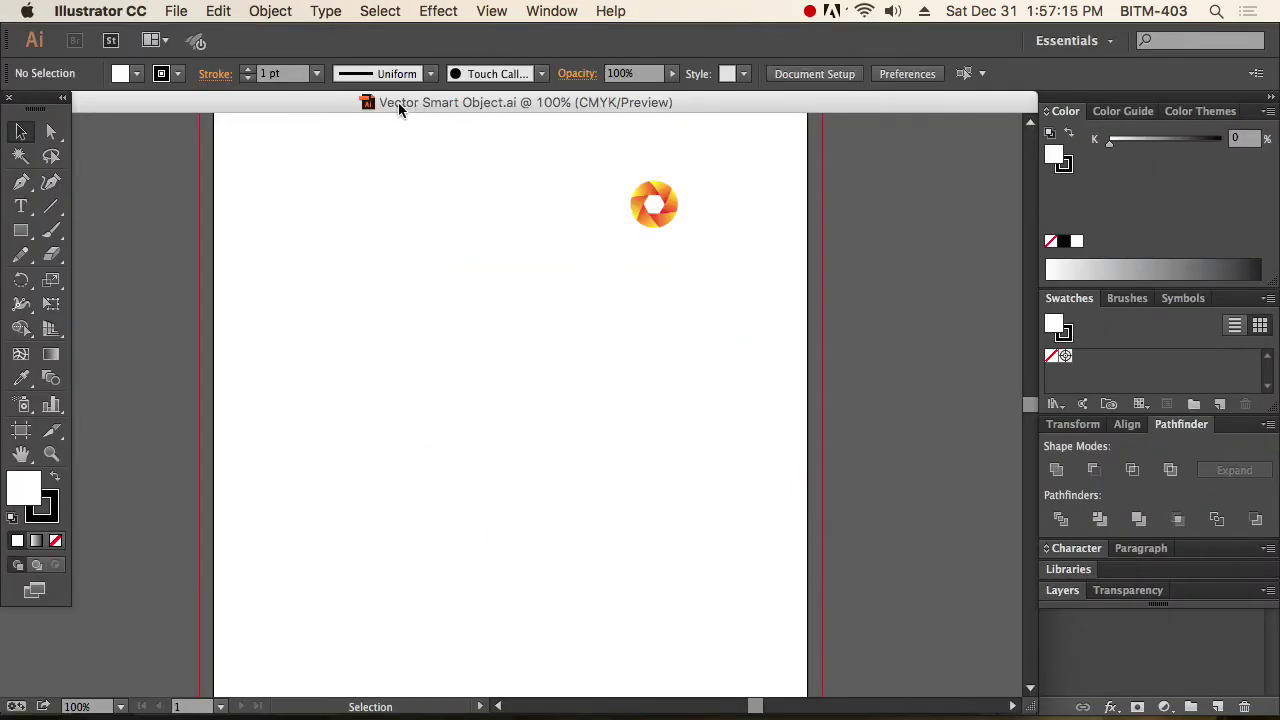
key(super+Tab)
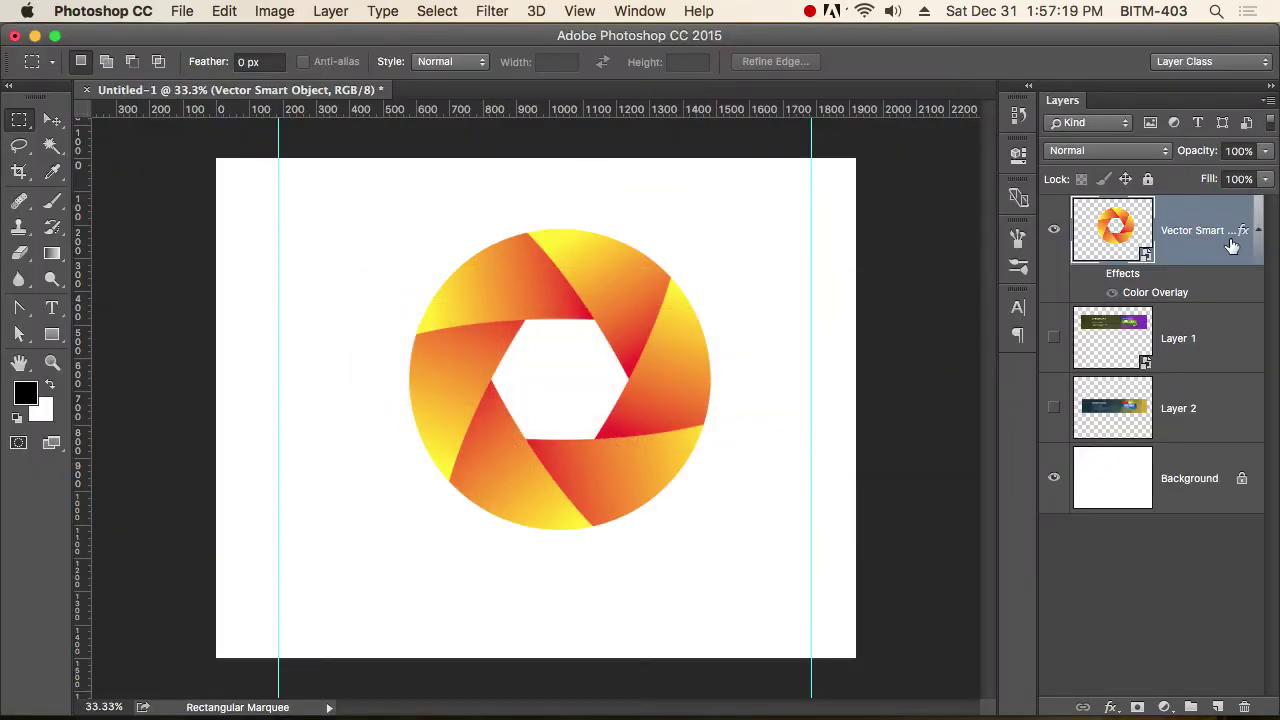
drag(1038, 249, 1046, 251)
key(super+Tab)
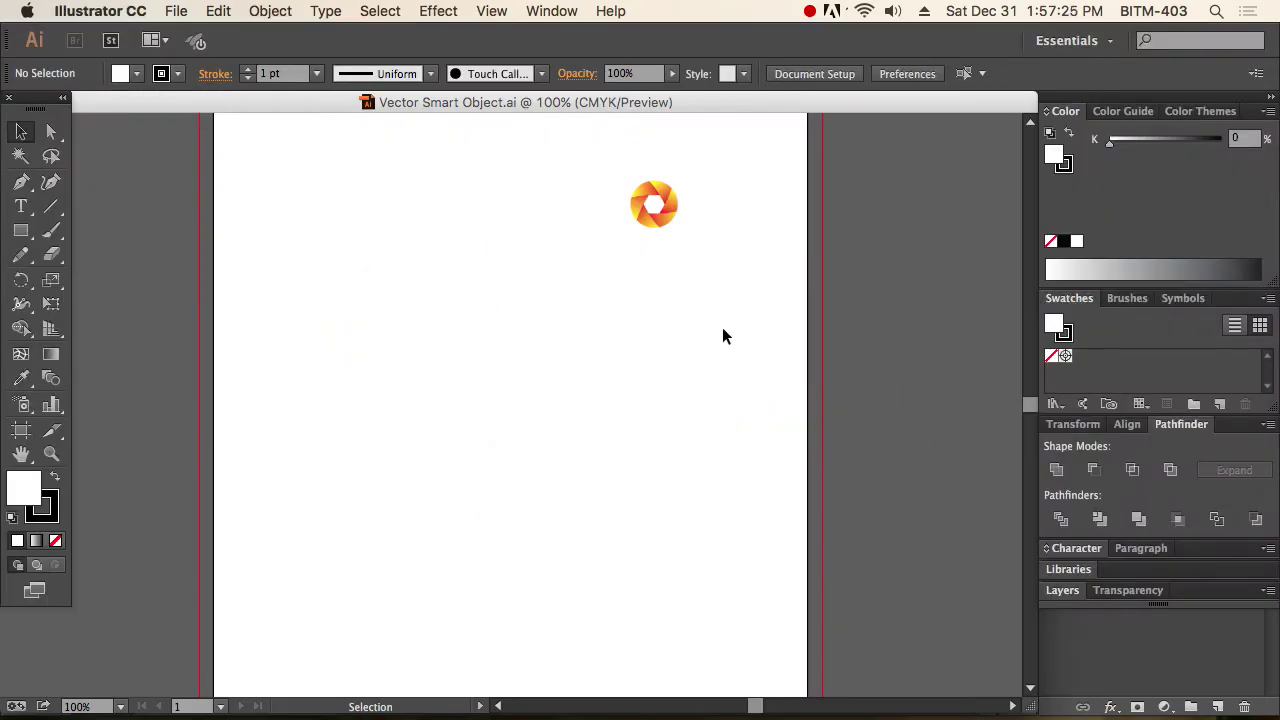
Nudge the logo group slightly left in Vector Smart Object.ai.
drag(710, 276, 726, 409)
drag(569, 263, 817, 398)
drag(684, 348, 535, 352)
click(457, 280)
Zoom to 800% on the logo and select the whole logo group.
drag(457, 280, 700, 423)
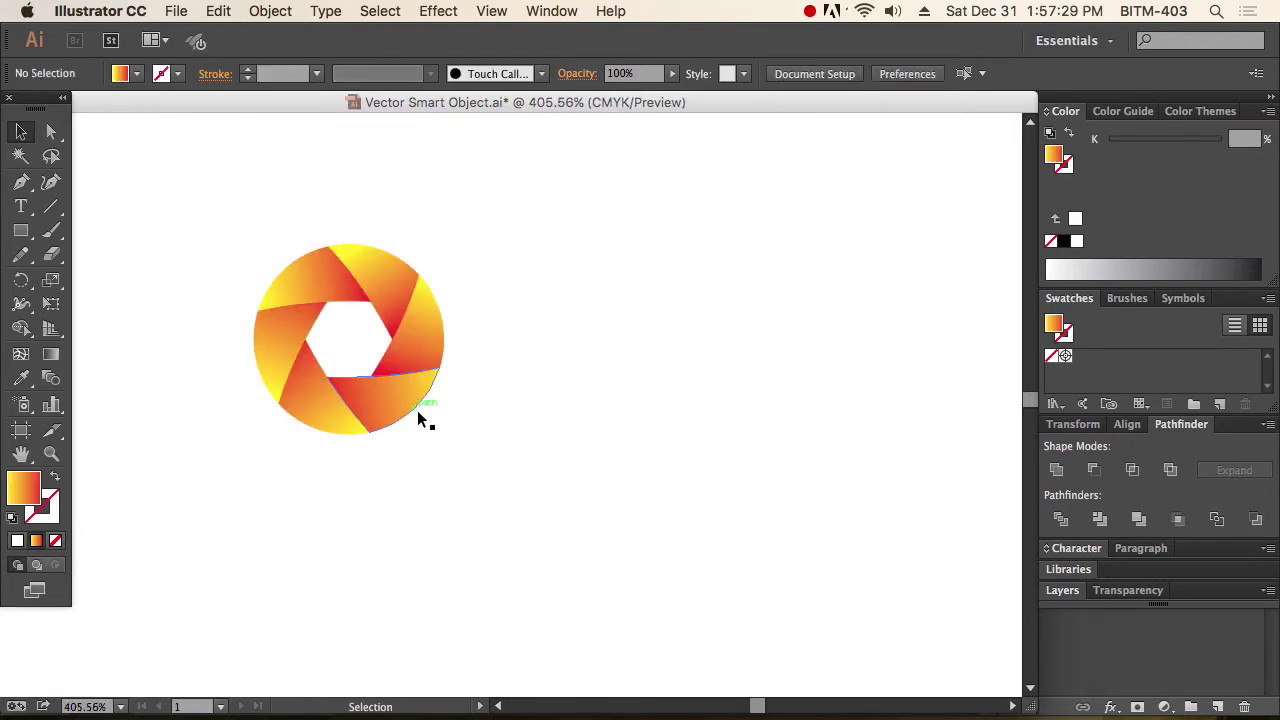
drag(223, 237, 566, 451)
alt+super+click(558, 483)
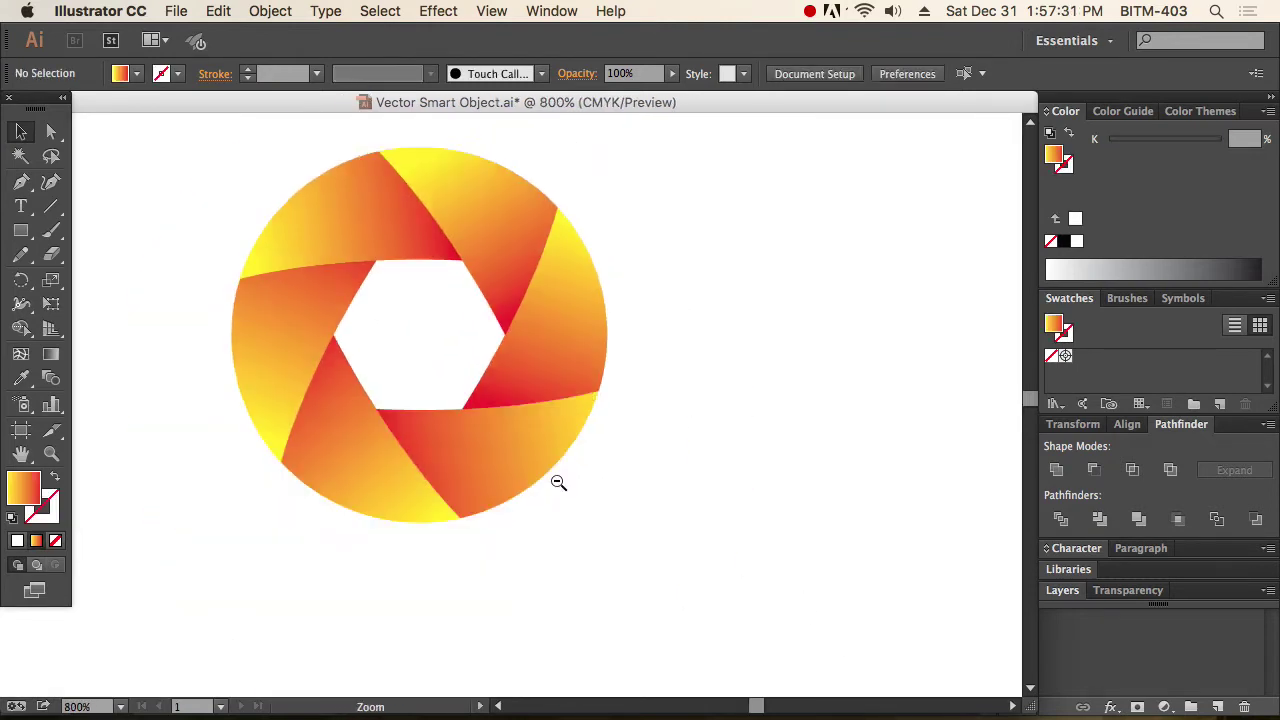
drag(163, 191, 697, 618)
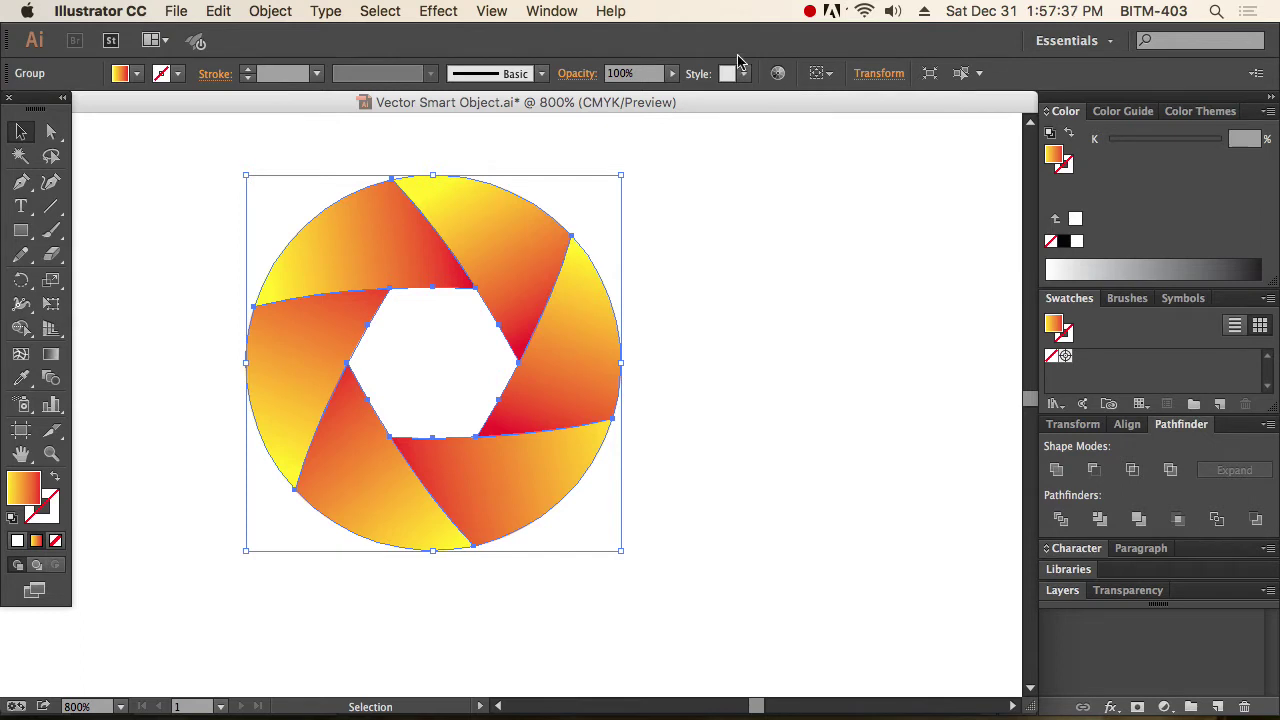
Change the gradient's end stop to CMYK, magenta 0 and cyan 100, making it yellow-to-green.
click(551, 12)
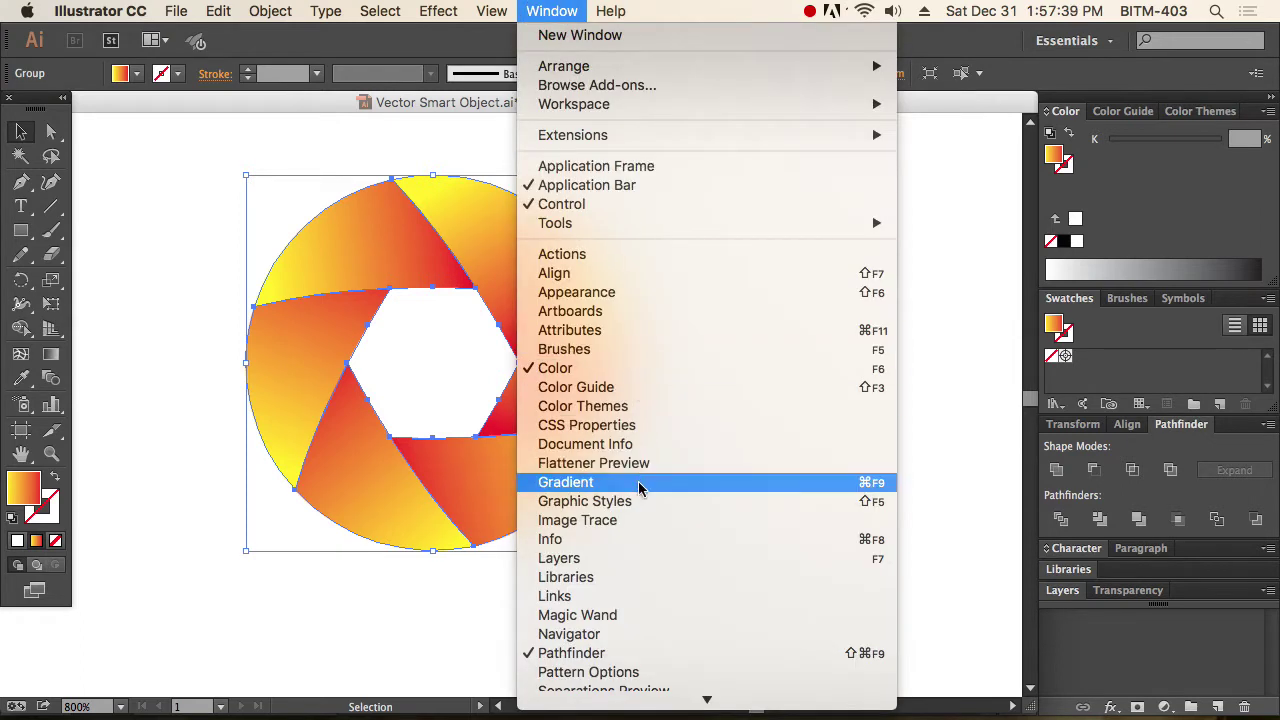
mouse_move(679, 694)
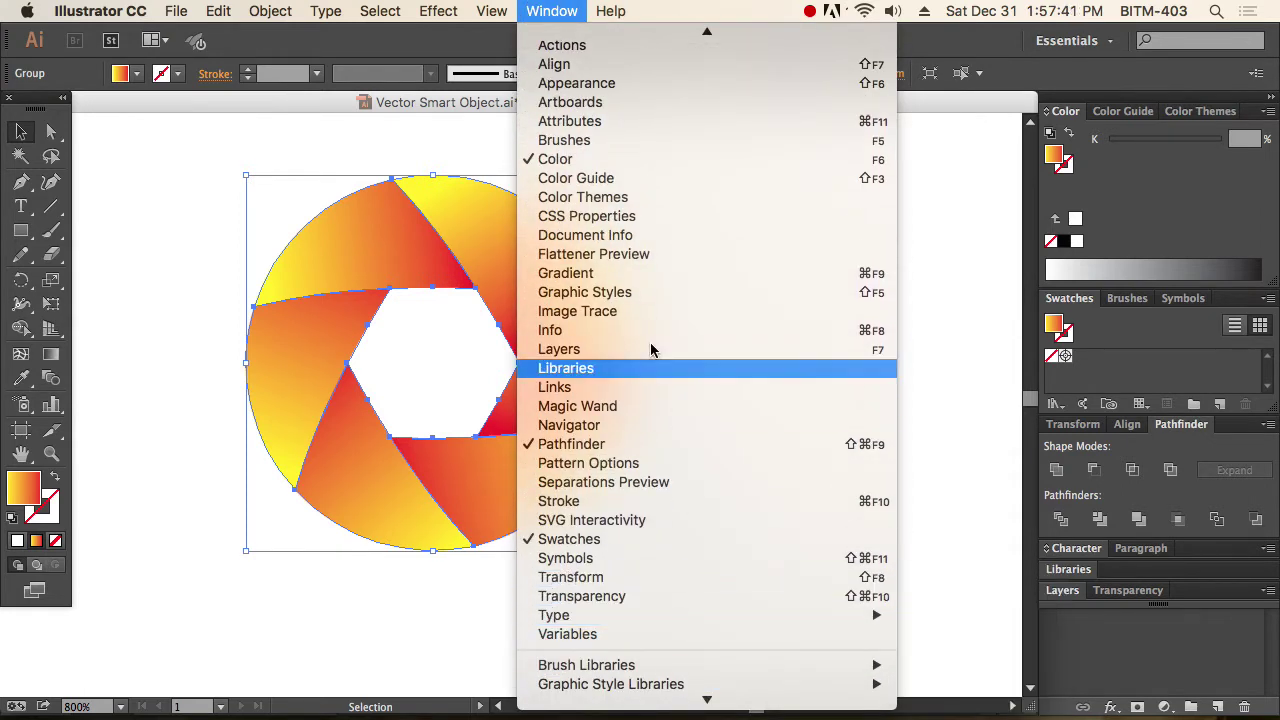
click(651, 273)
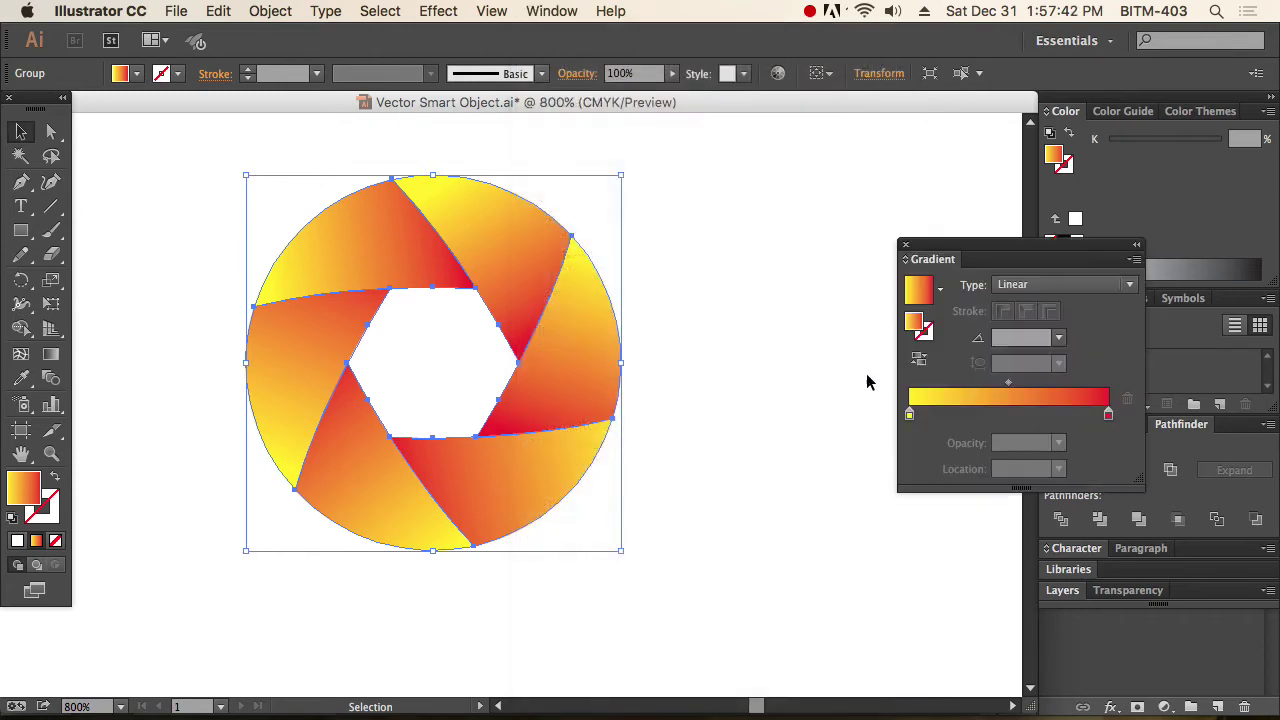
double_click(1108, 414)
click(848, 484)
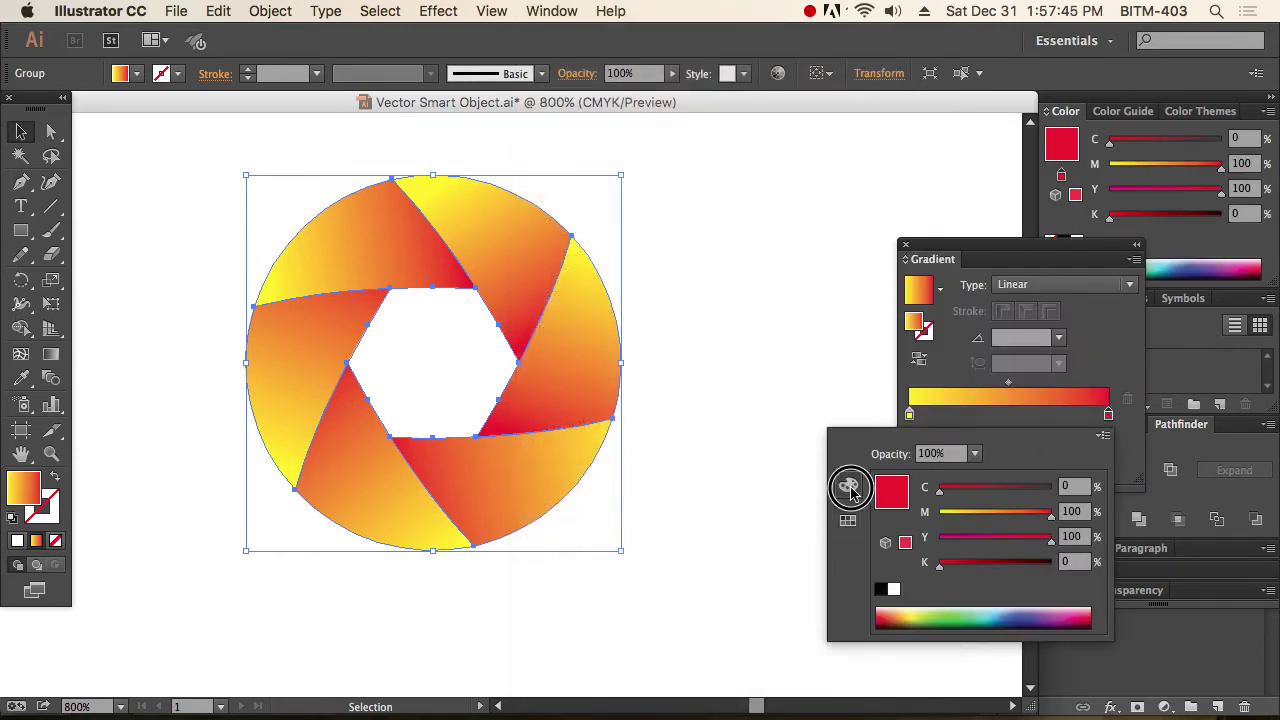
drag(1048, 512, 940, 512)
click(1070, 486)
text(100)
key(Return)
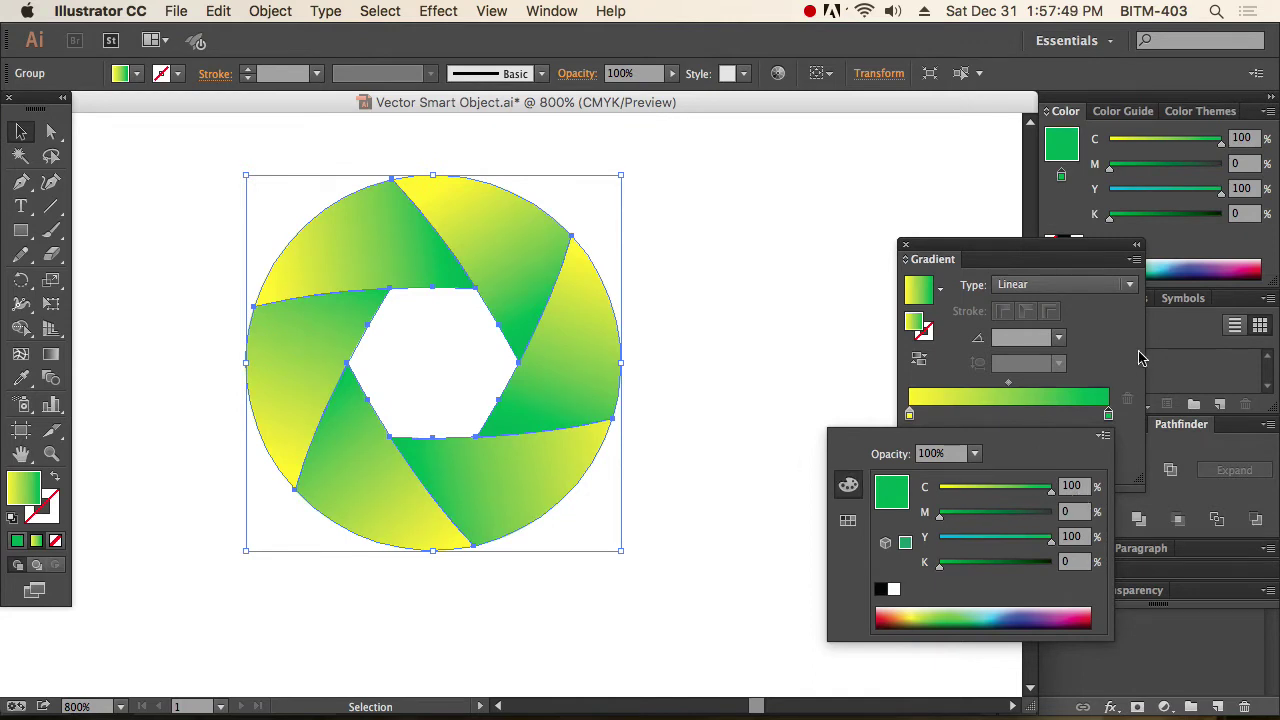
Deselect the shutter, zoom out to view it whole, and return to Photoshop.
click(758, 464)
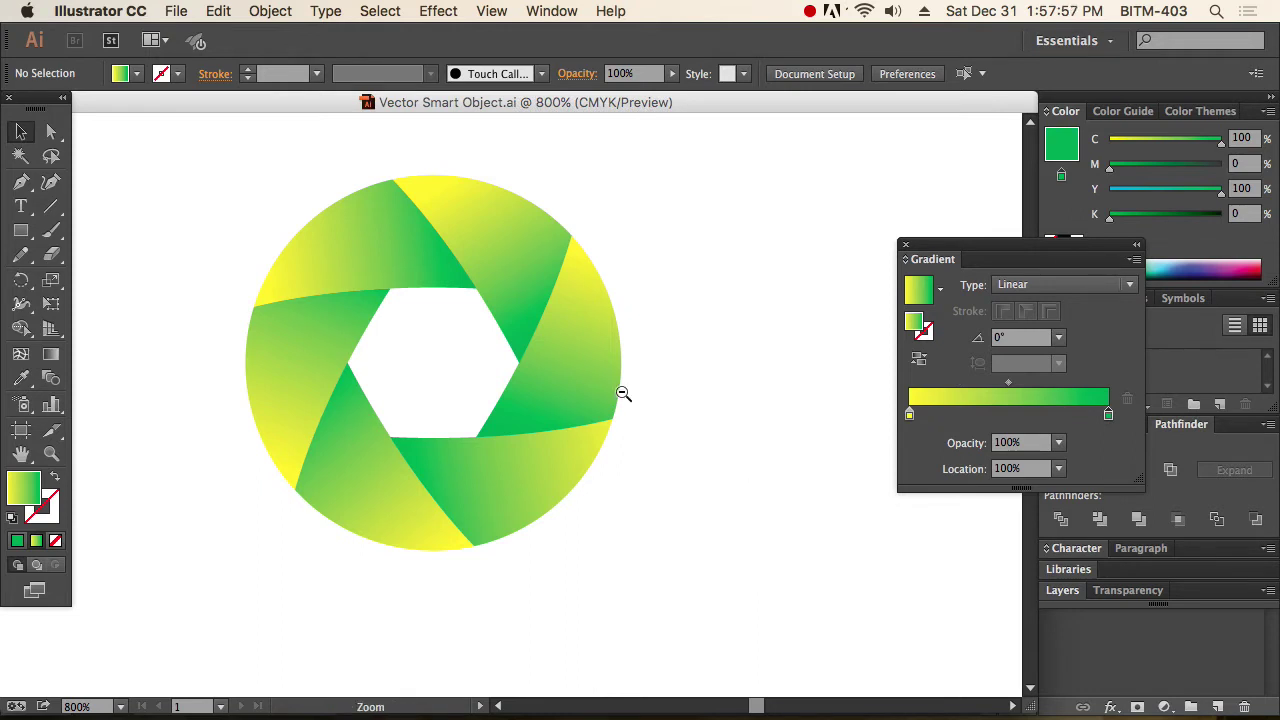
alt+super+click(560, 378)
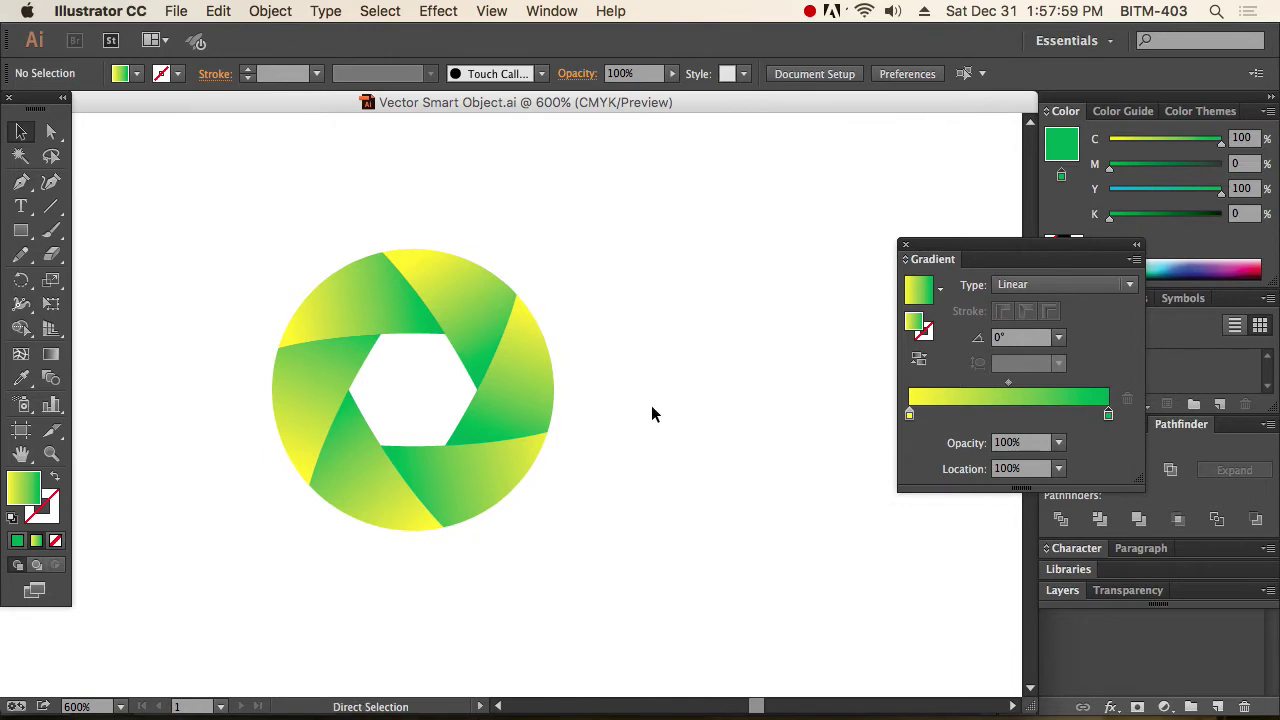
key(super+Tab)
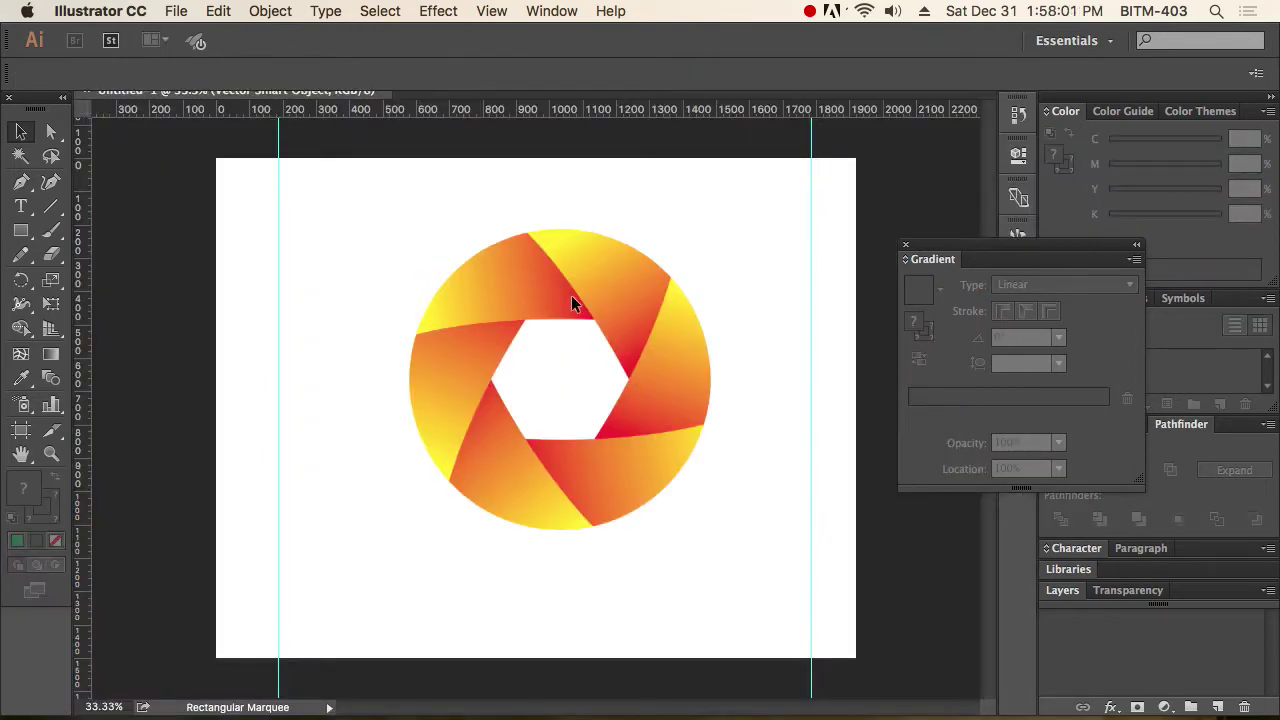
Confirm the Photoshop shutter turned green and reopen the Vector Smart Object contents in Illustrator.
key(super+Tab)
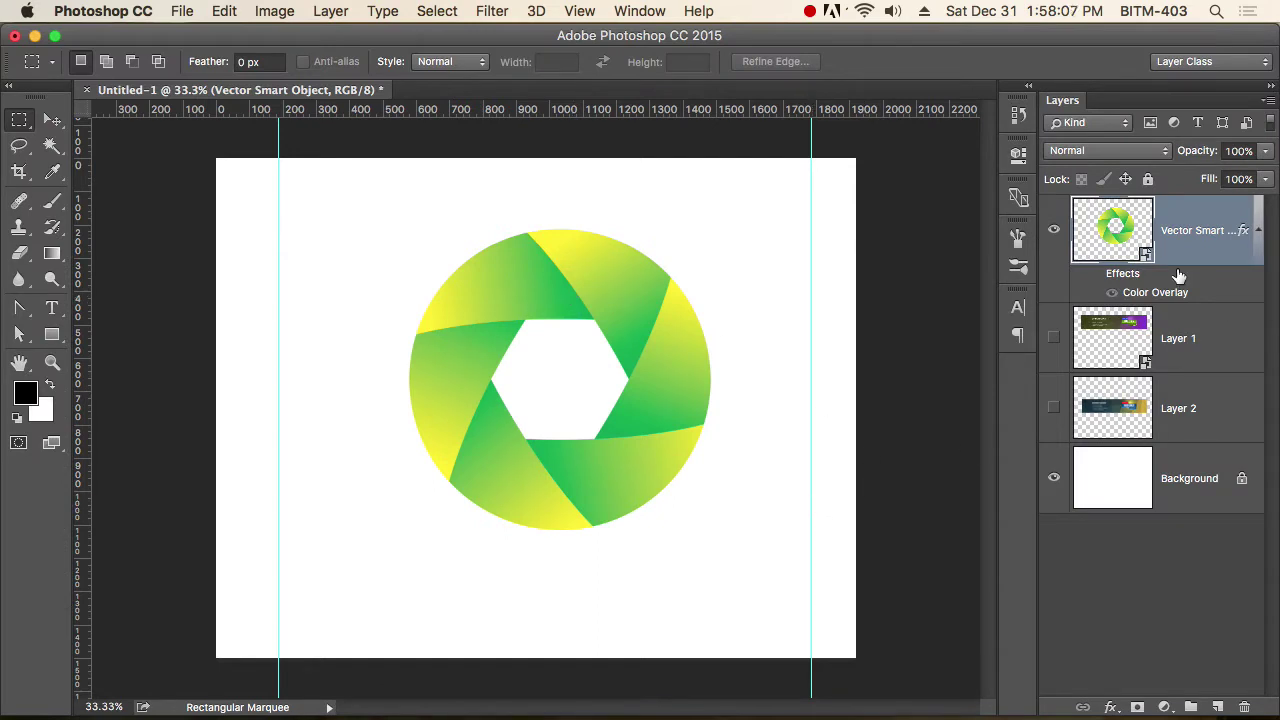
double_click(1146, 256)
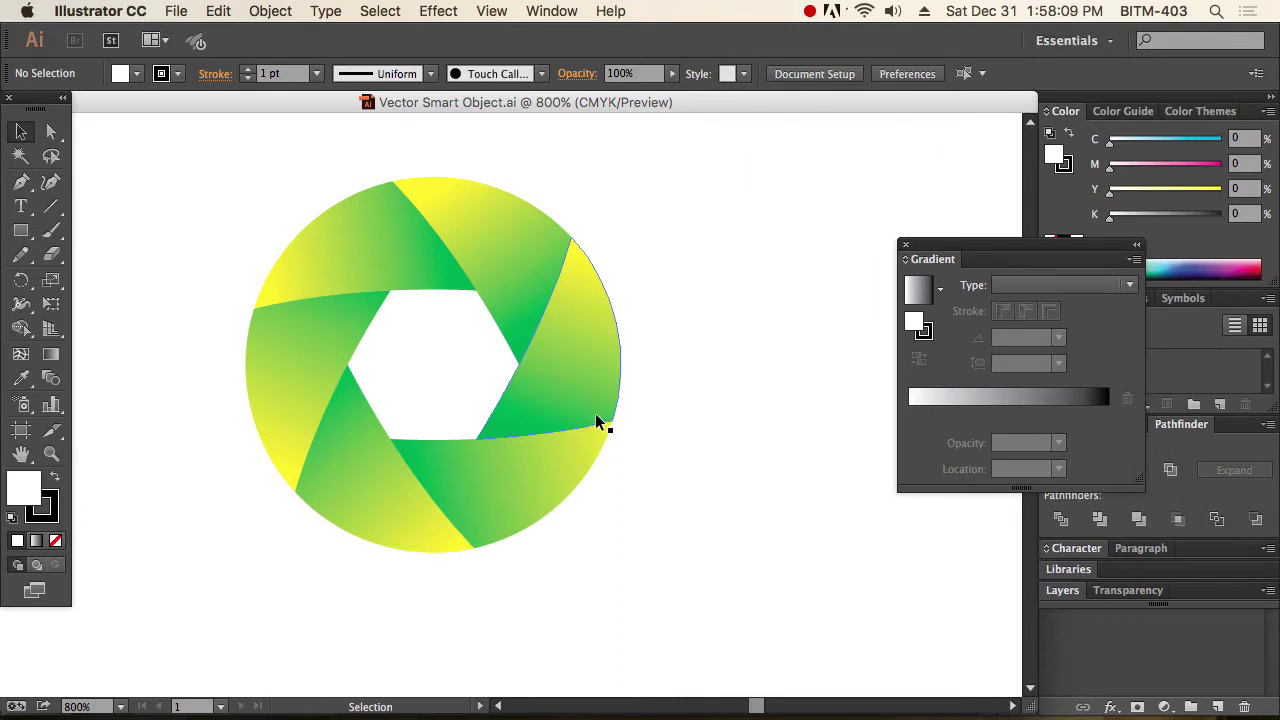
Delete one green shutter blade, save Vector Smart Object.ai, and check the gap in Photoshop.
key(a)
click(580, 371)
click(51, 131)
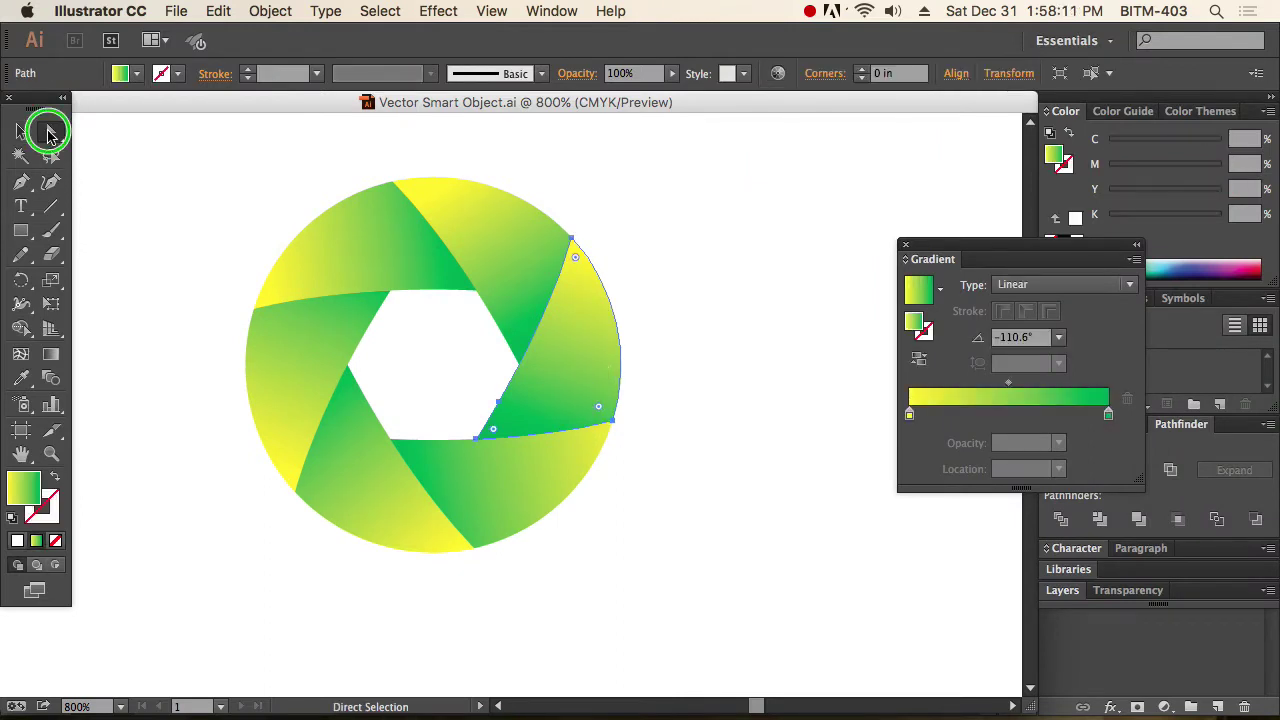
click(20, 131)
drag(537, 340, 711, 418)
key(Delete)
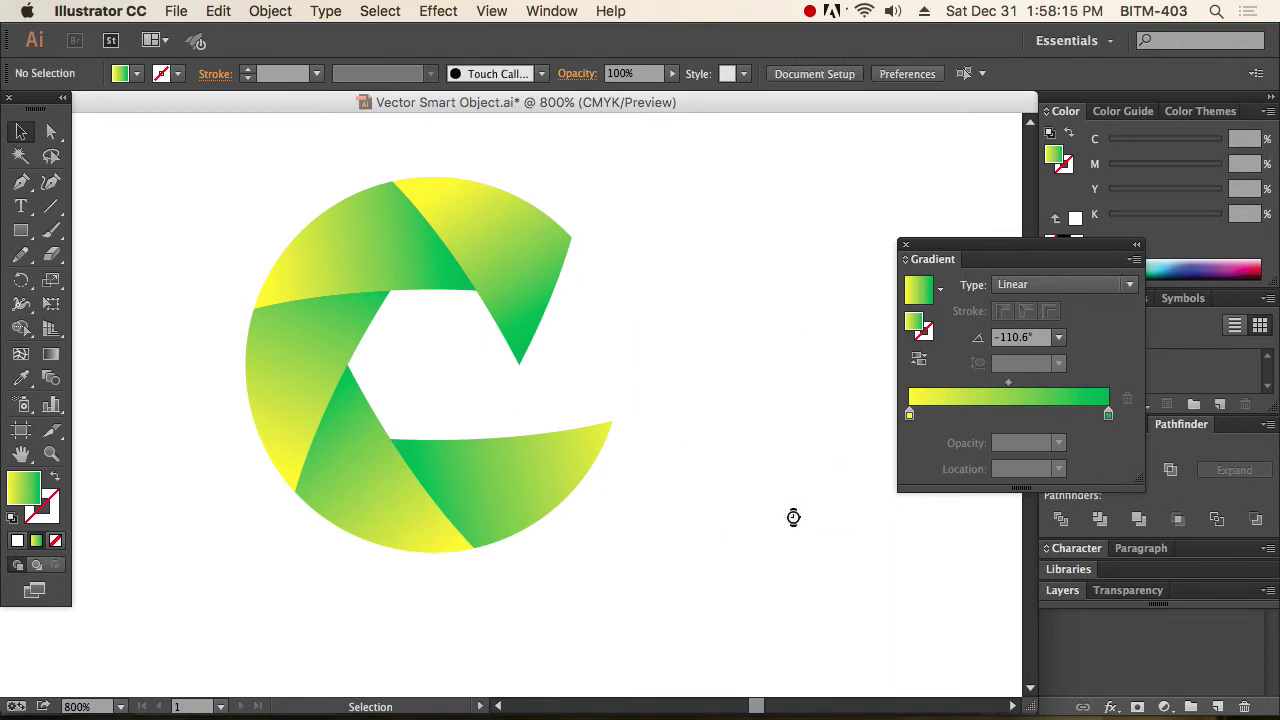
key(super+s)
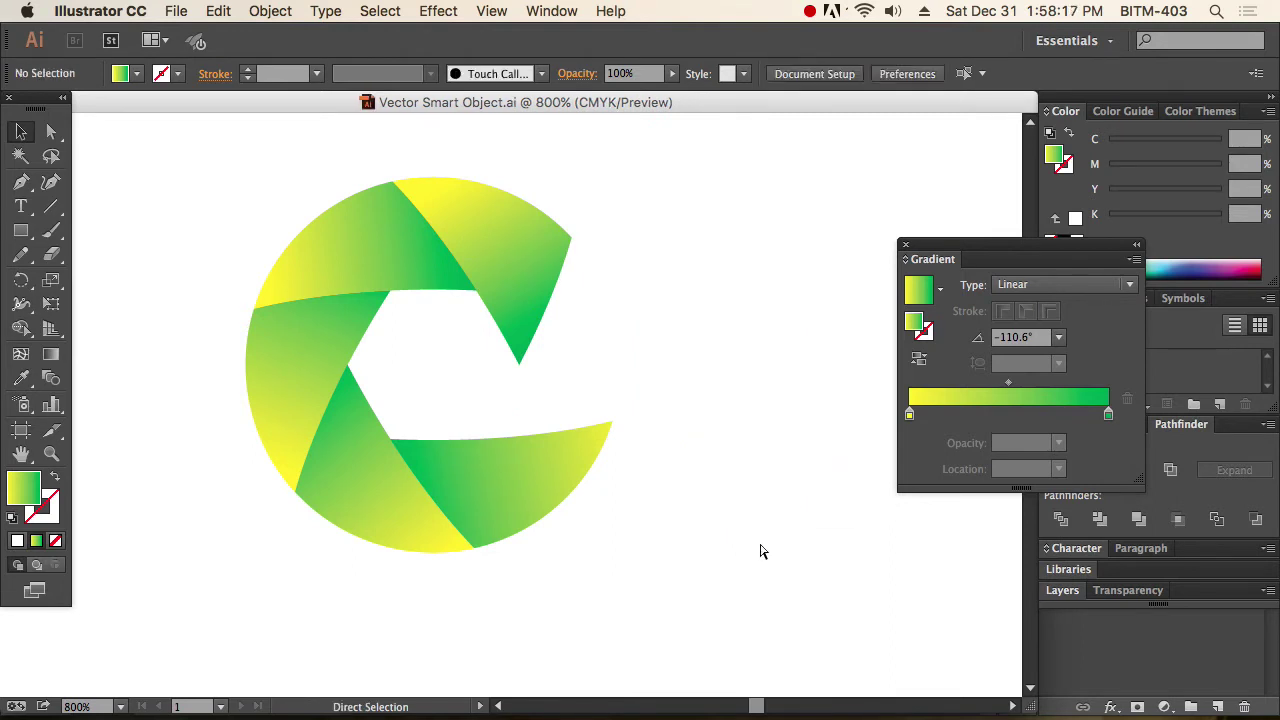
key(super+Tab)
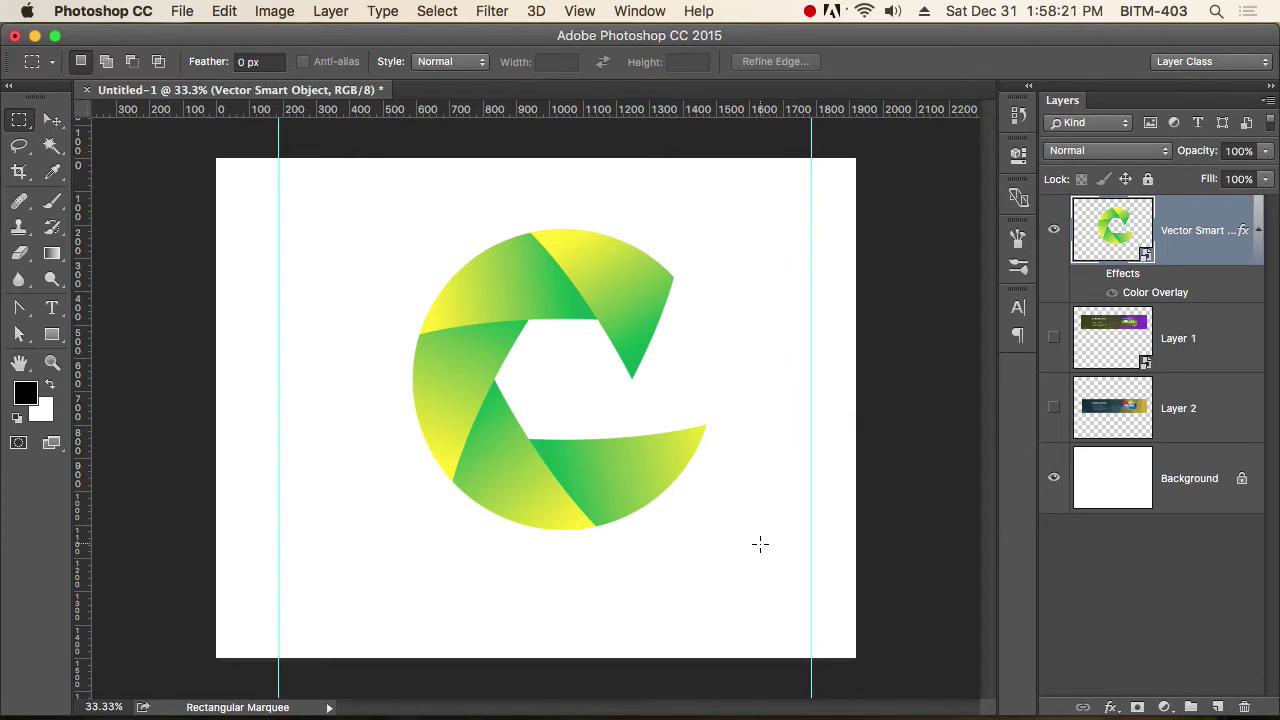
Zoom in on the logo in the Photoshop document.
super+click(608, 266)
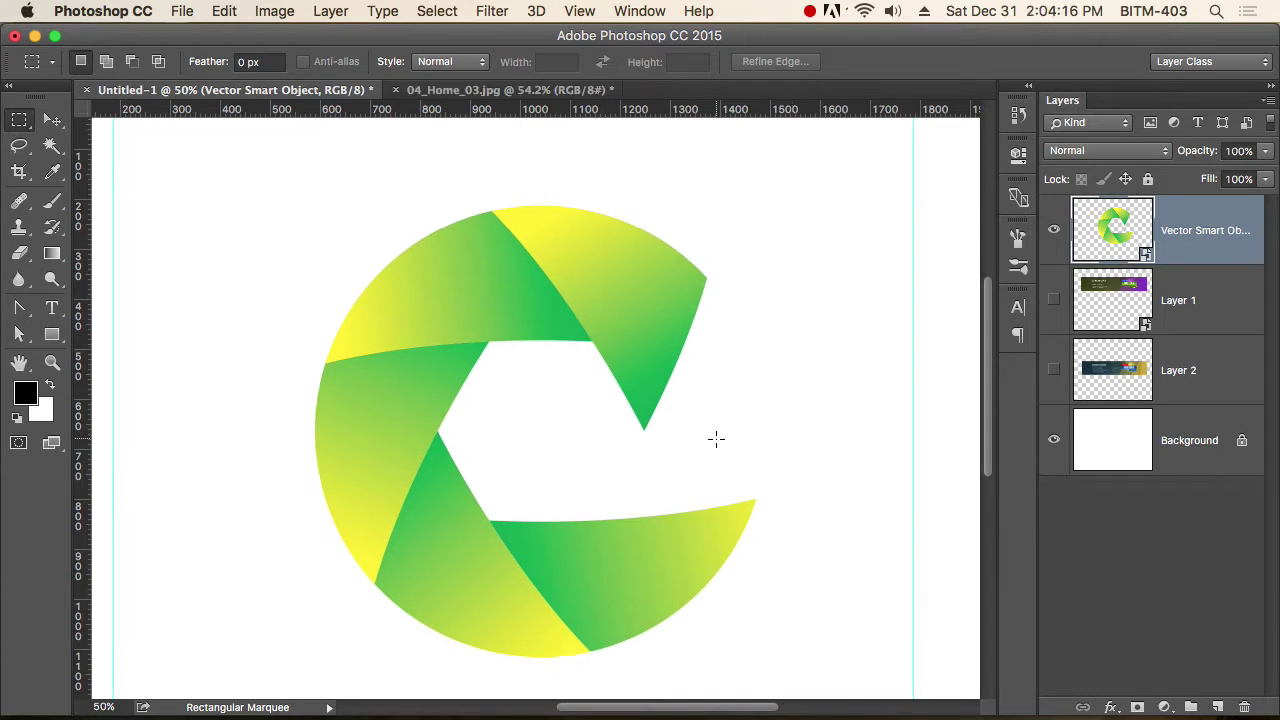
Hide the shutter logo, show Layer 1 and Layer 2, and set the status bar to Document Sizes.
click(1055, 229)
click(1055, 229)
click(1053, 302)
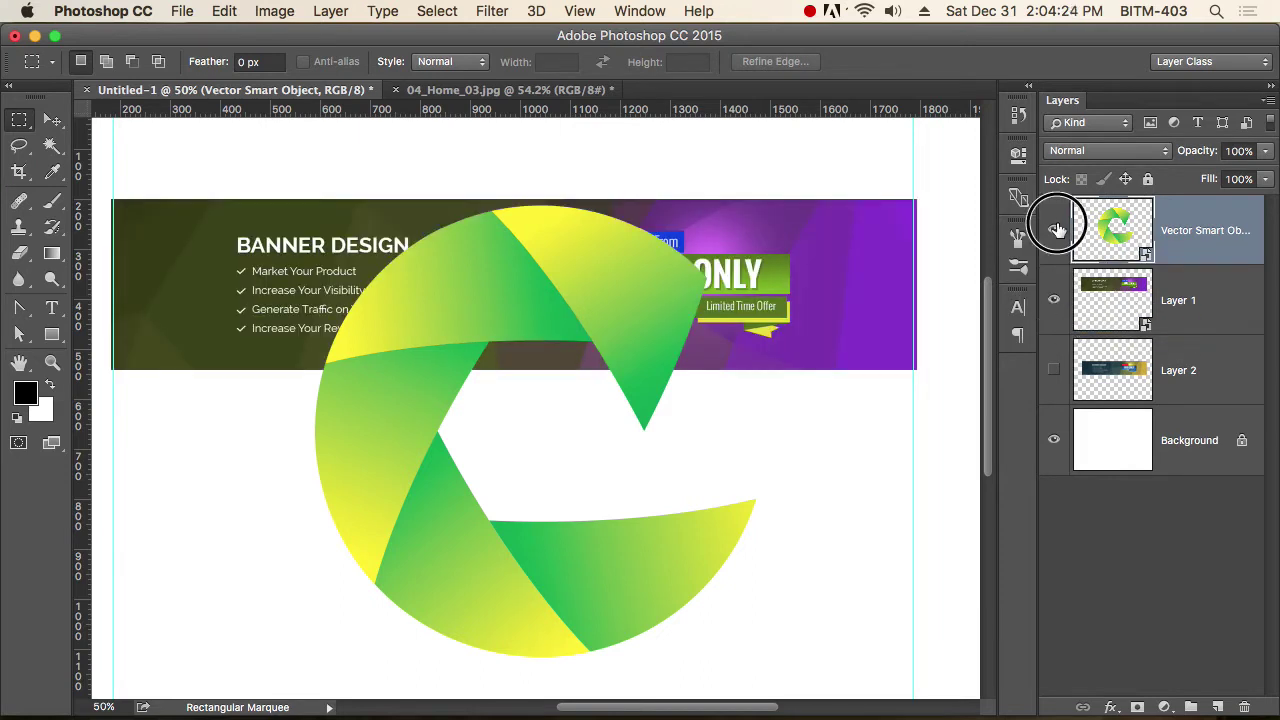
click(1053, 230)
click(51, 121)
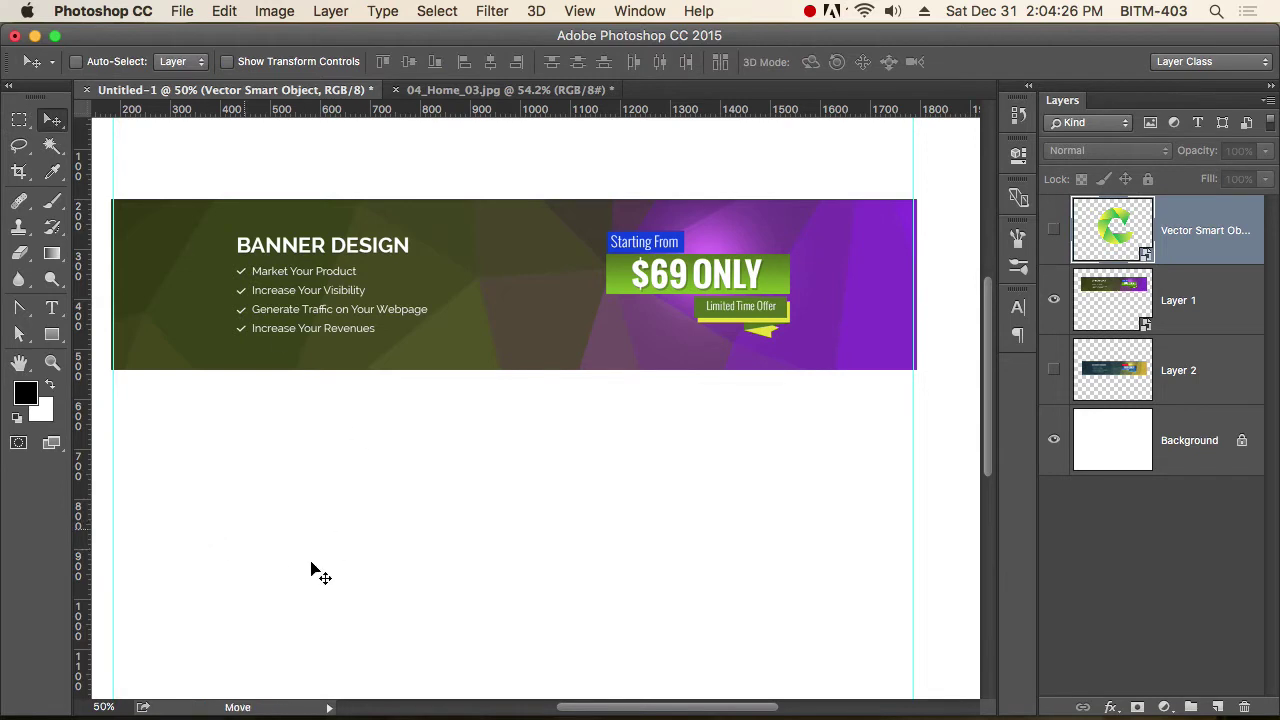
click(329, 707)
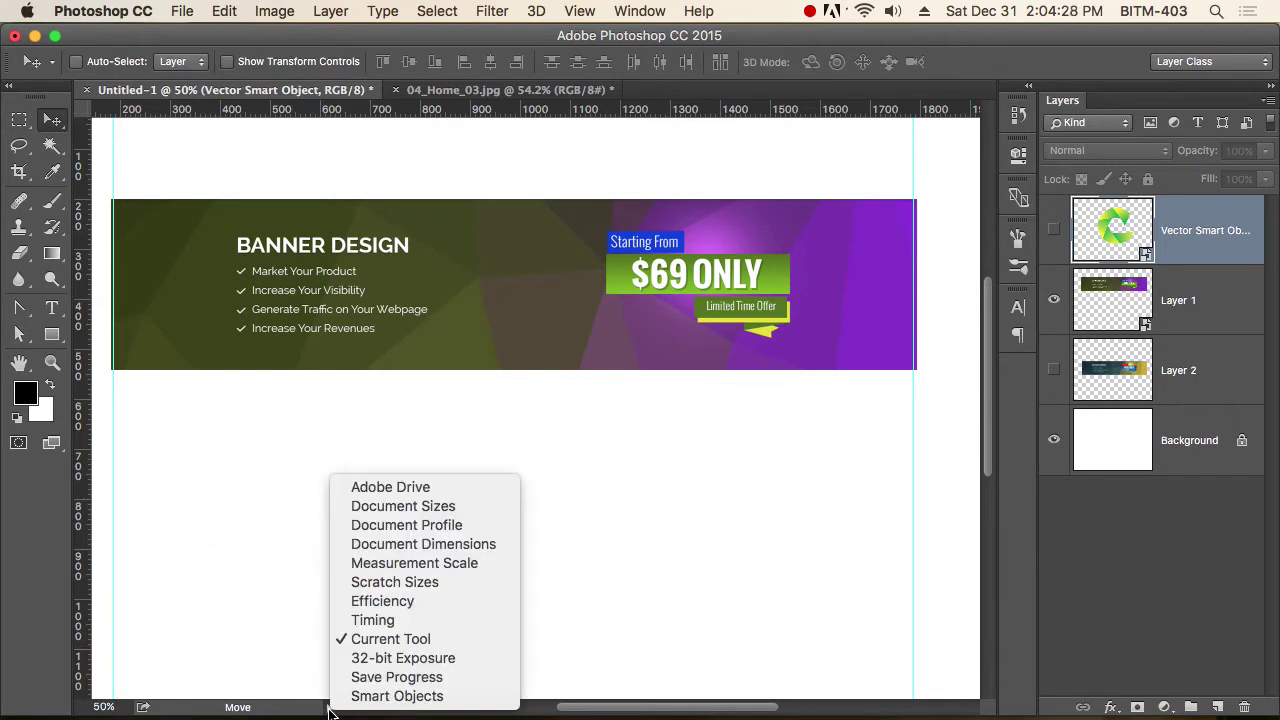
click(482, 516)
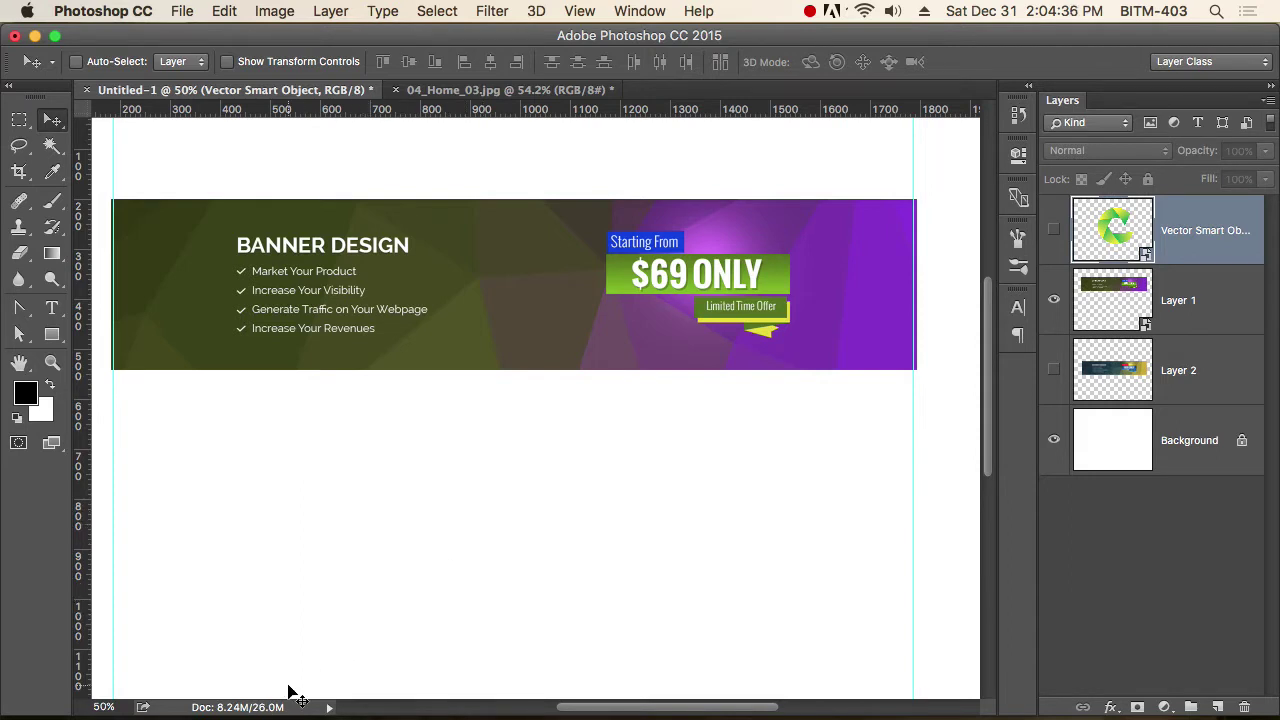
click(1054, 370)
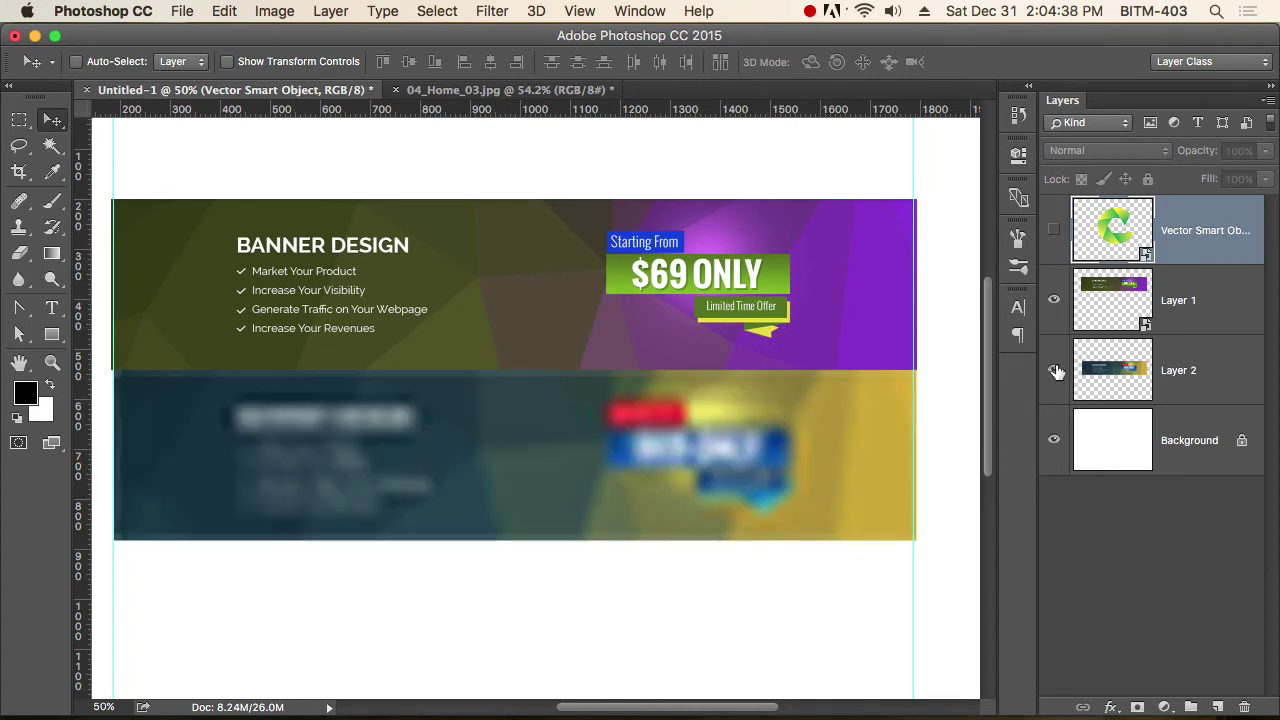
Scale the blurred banner layer down to about 35%.
click(1157, 371)
key(super+t)
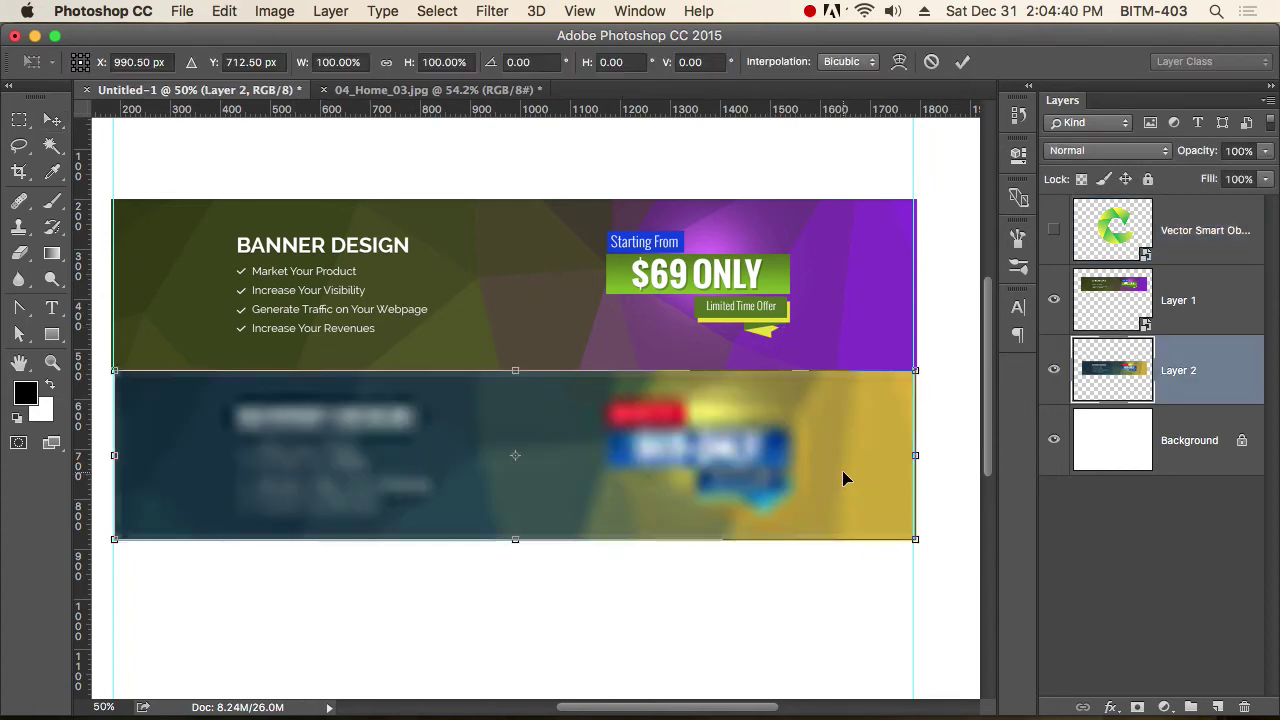
drag(915, 539, 382, 477)
key(Return)
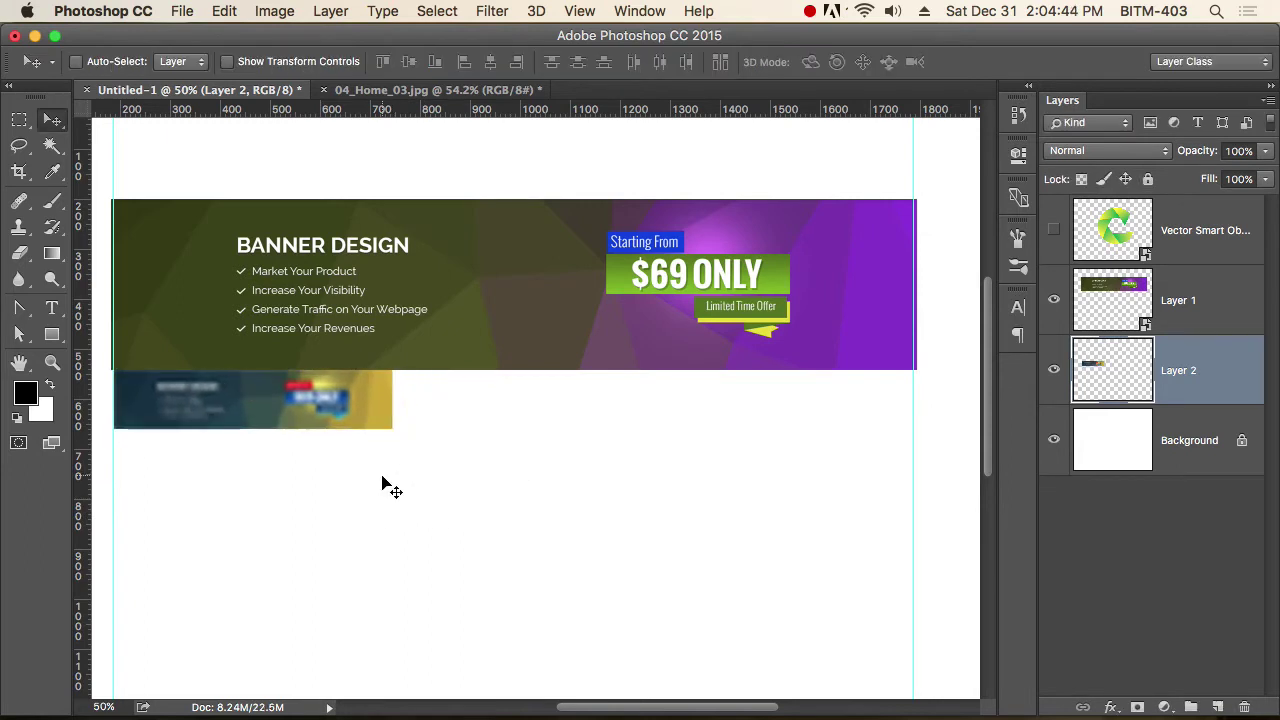
Shrink the purple Layer 1 banner and move it down just above the blurred one.
right_click(475, 289)
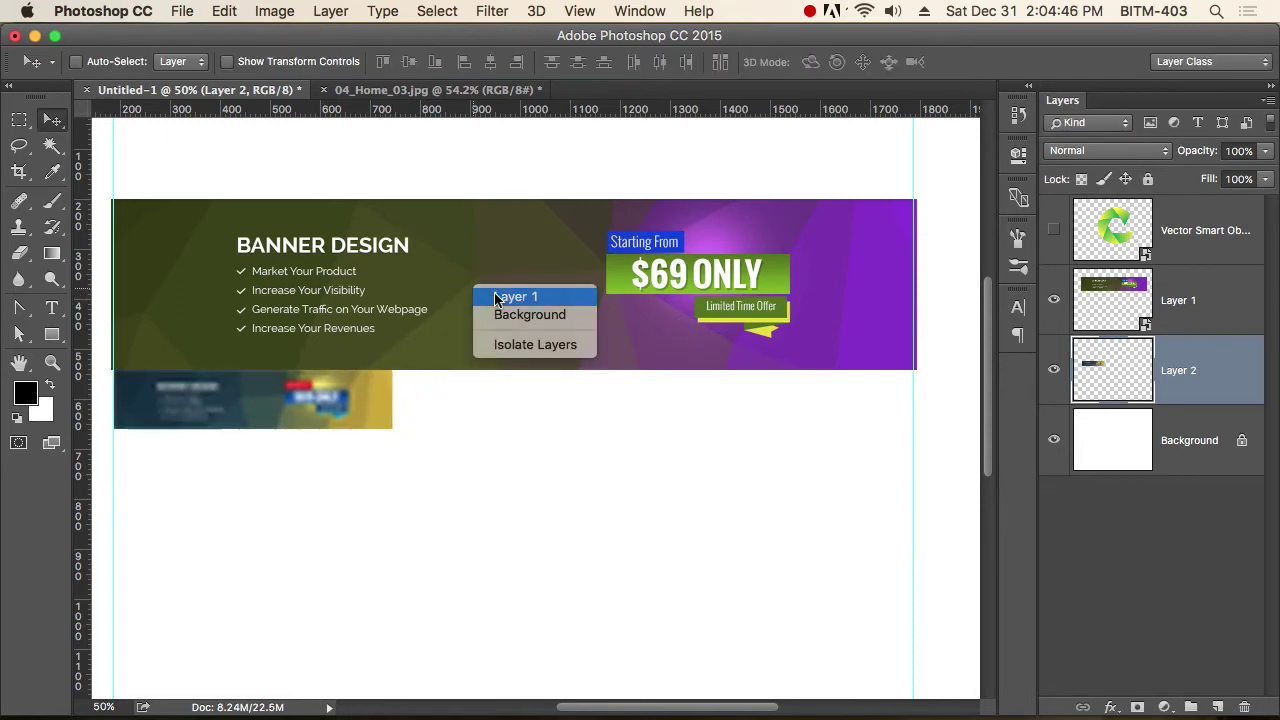
click(497, 299)
key(ctrl+t)
drag(916, 370, 290, 334)
key(Return)
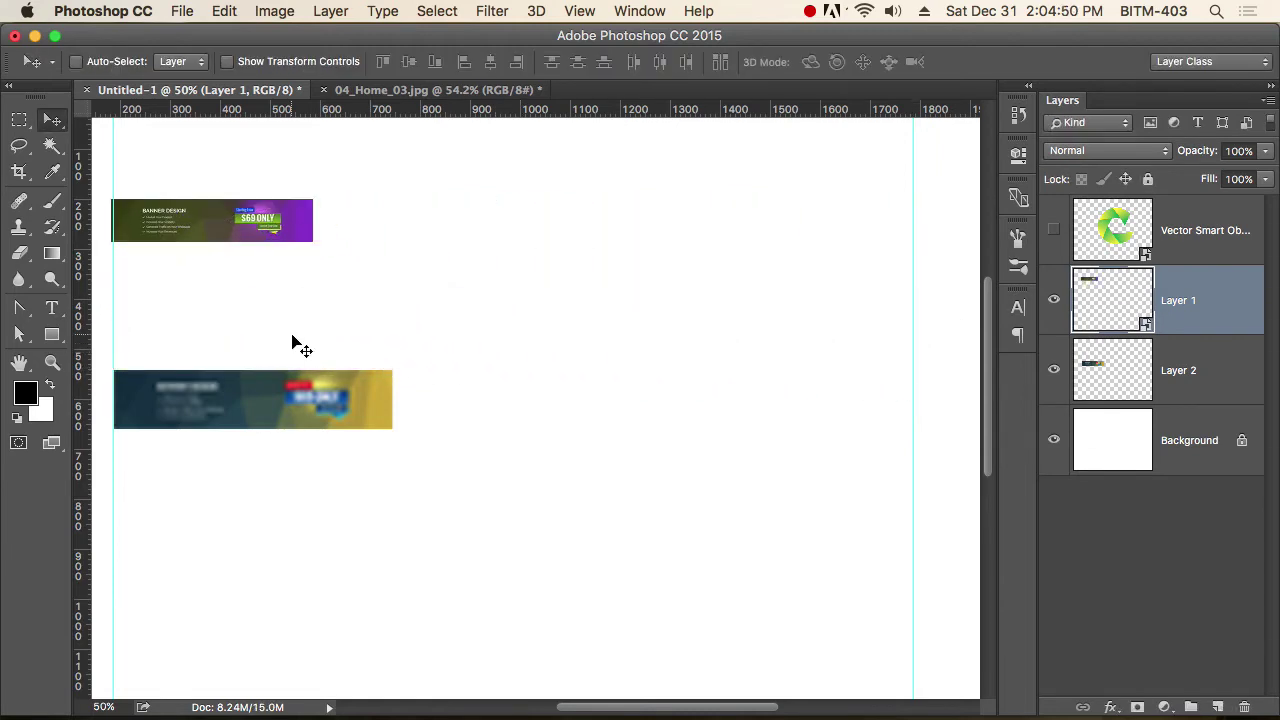
drag(262, 222, 255, 337)
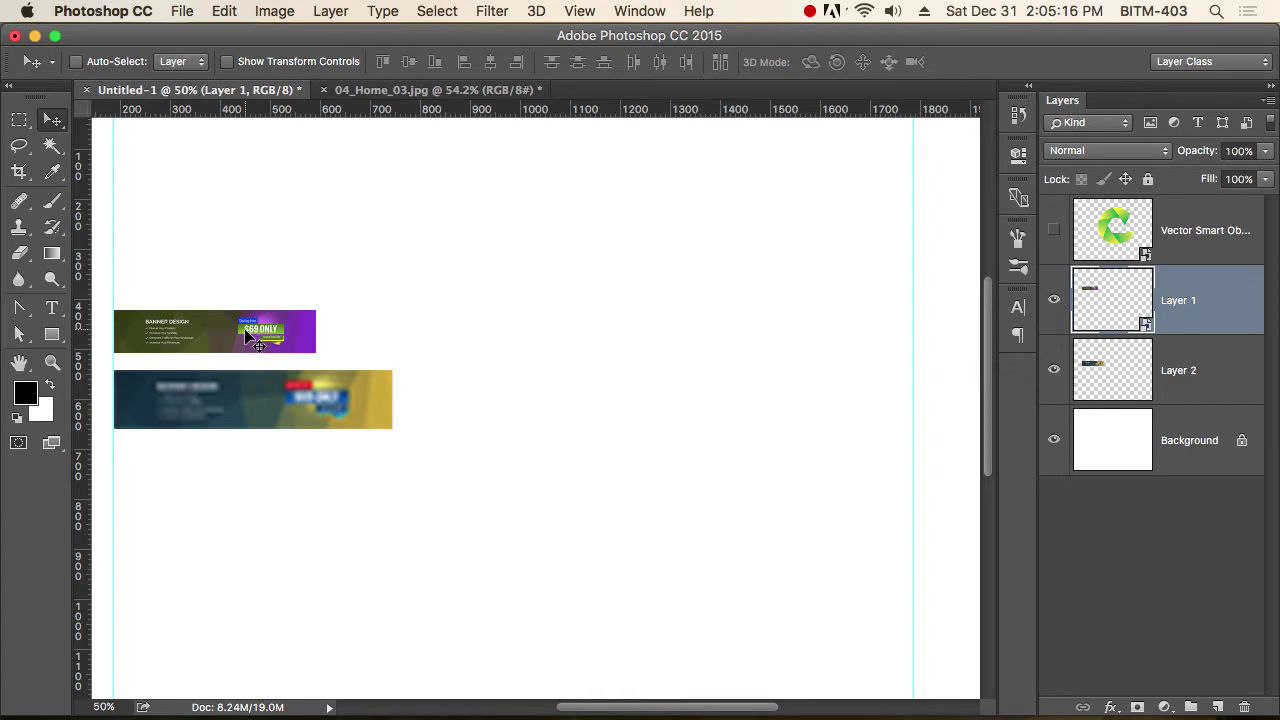
Rasterize the Layer 1 banner and toggle its visibility to compare, leaving the shutter layer unchanged.
right_click(1180, 302)
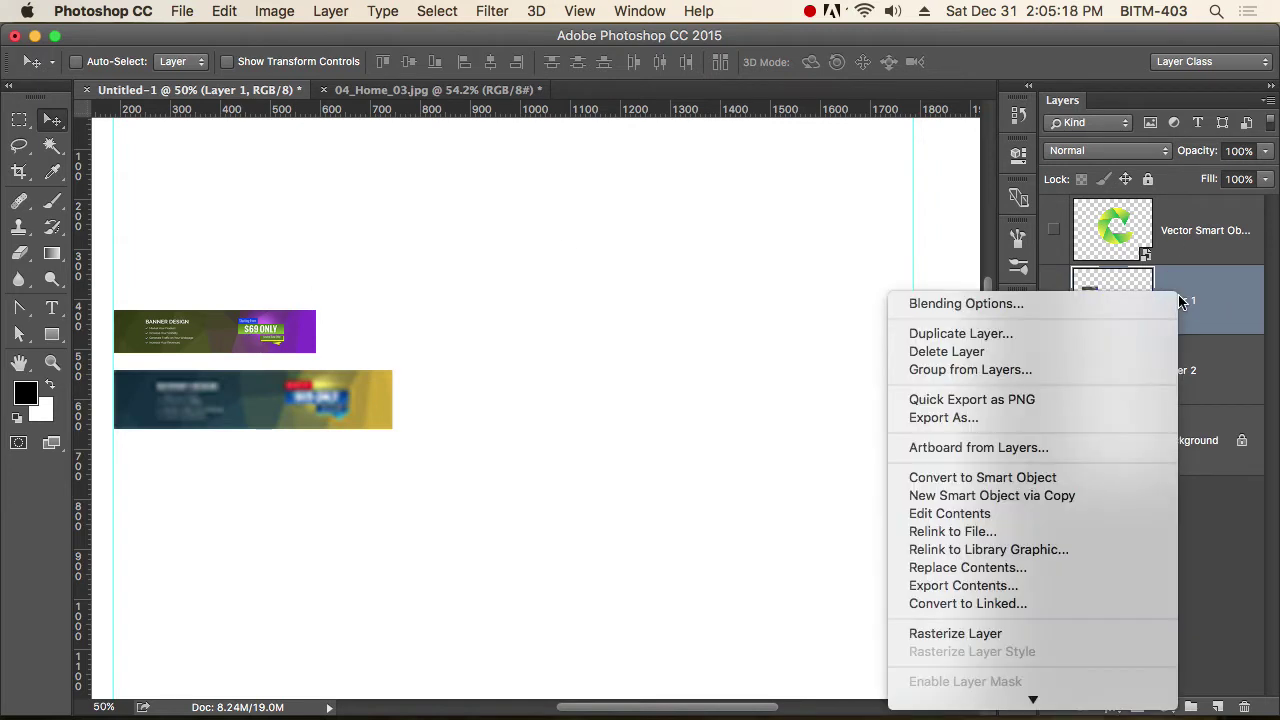
click(1032, 636)
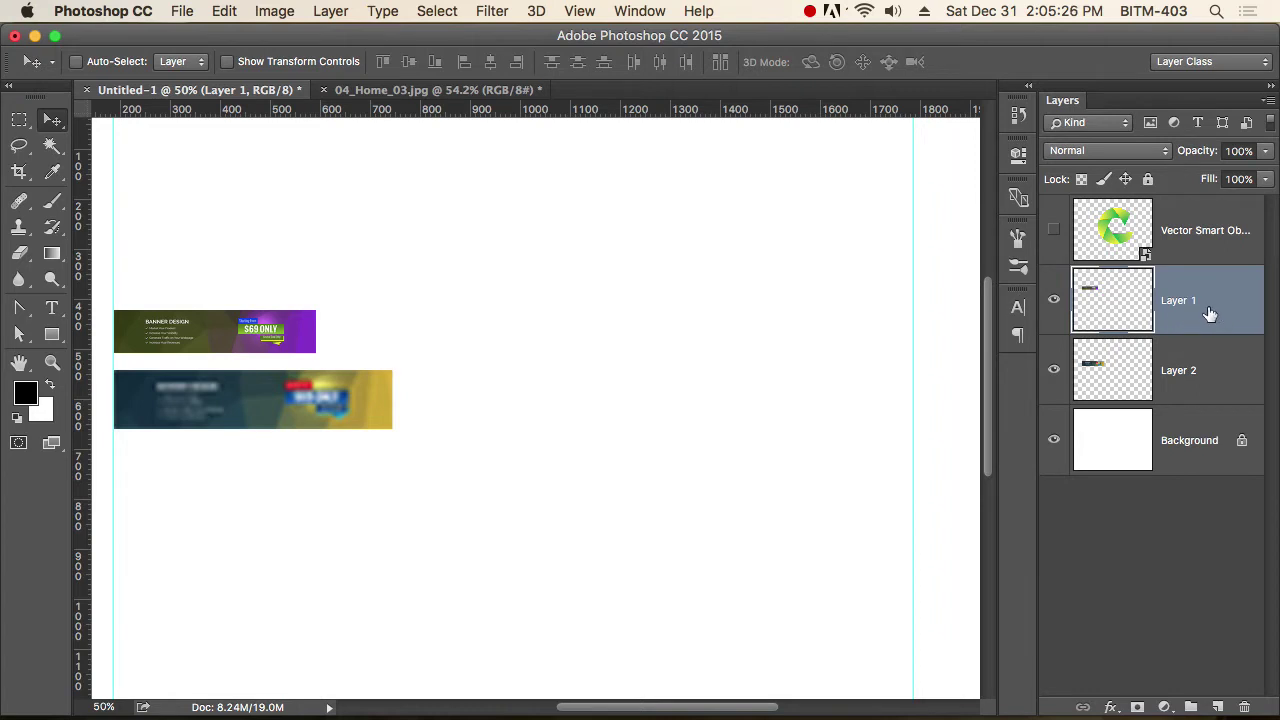
click(1054, 301)
click(1054, 302)
click(1054, 302)
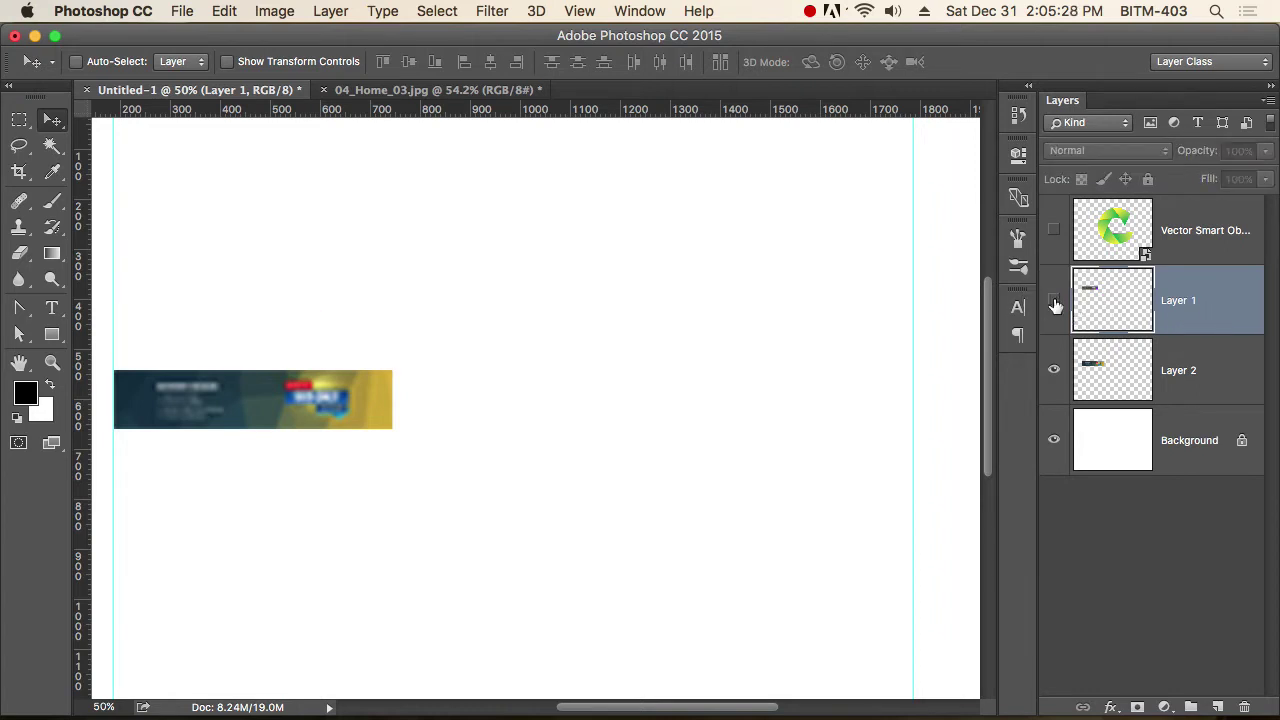
click(1054, 302)
click(1054, 302)
click(1054, 302)
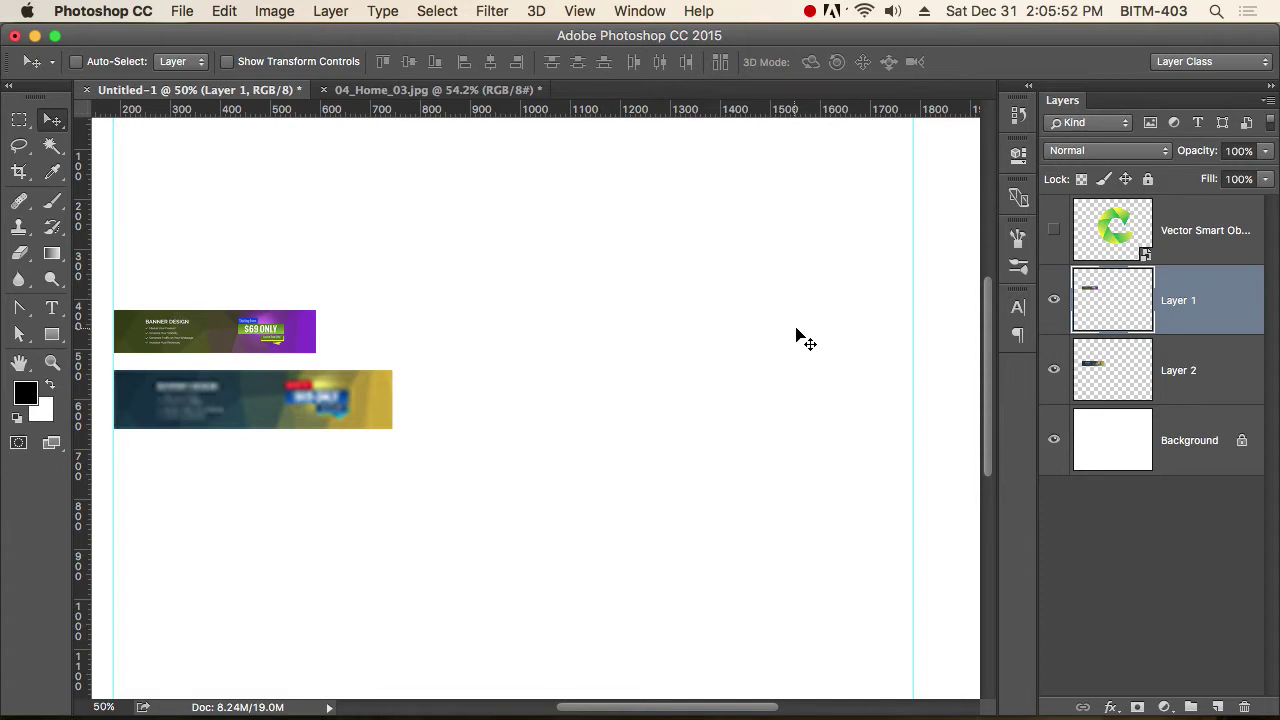
right_click(1170, 233)
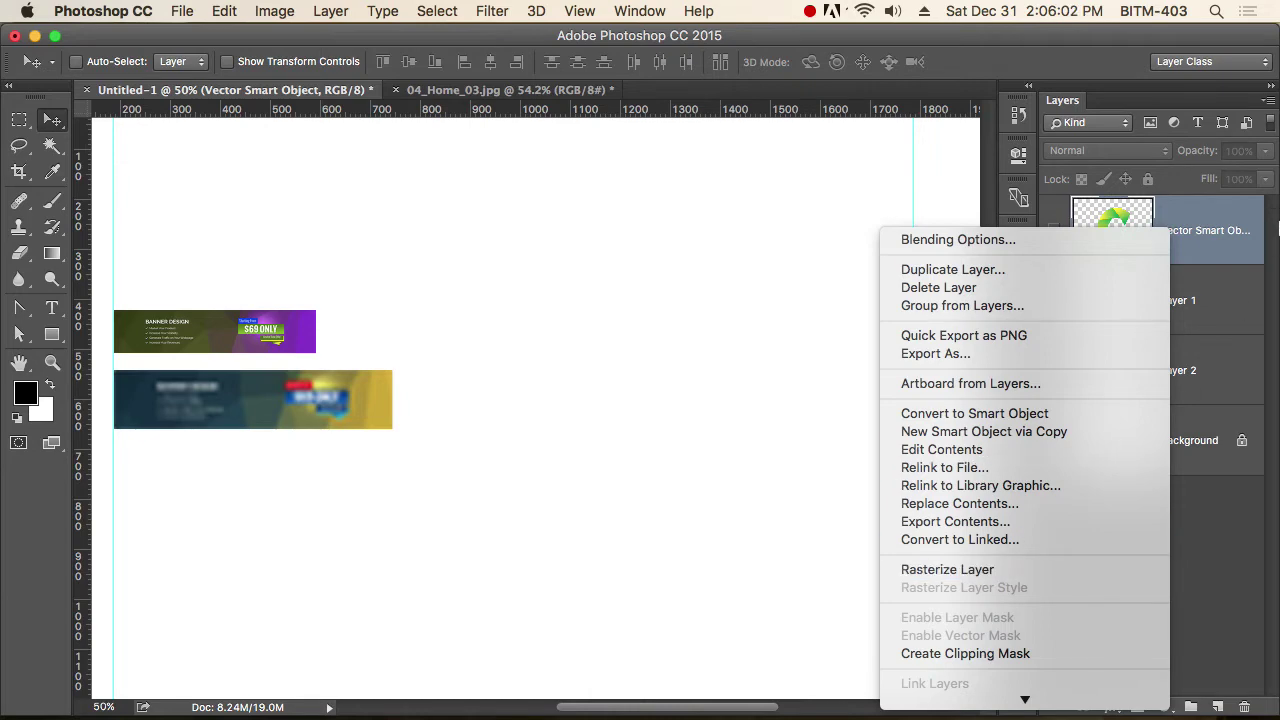
click(1207, 236)
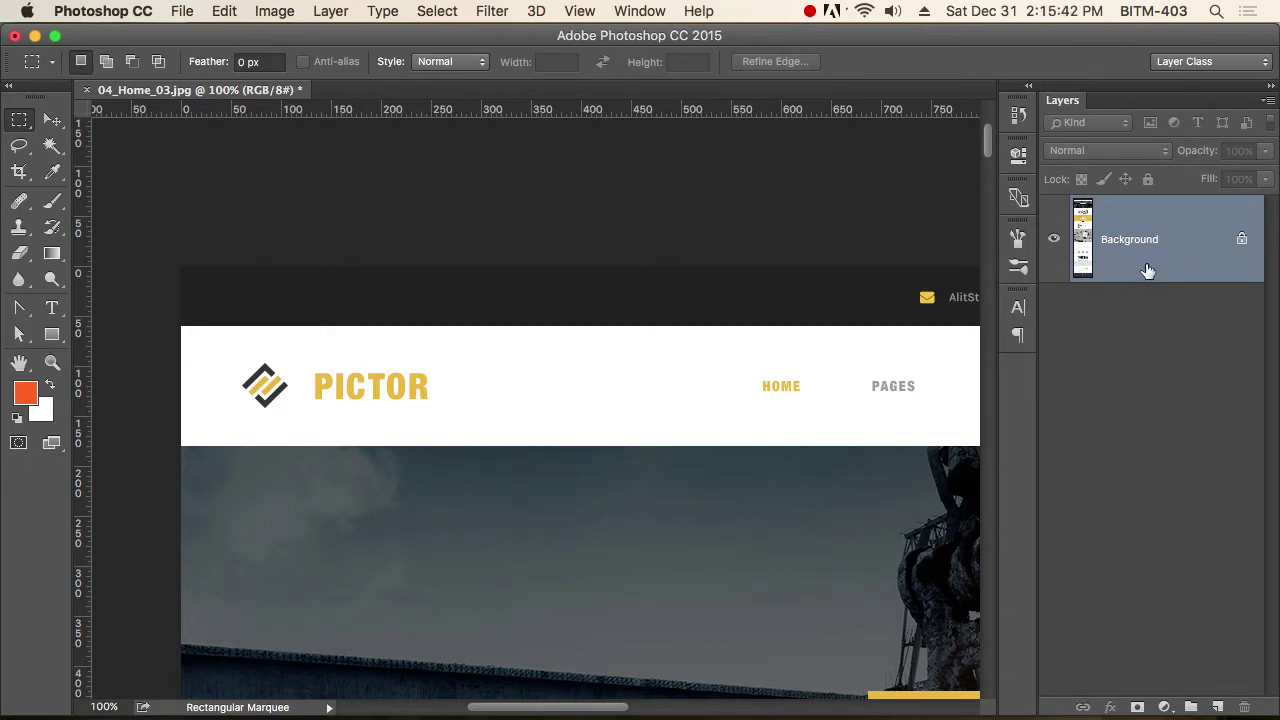
Zoom to 200% and type a new PICTOR text layer above the yellow logo.
drag(309, 400, 694, 420)
scroll(634, 423, right, 5)
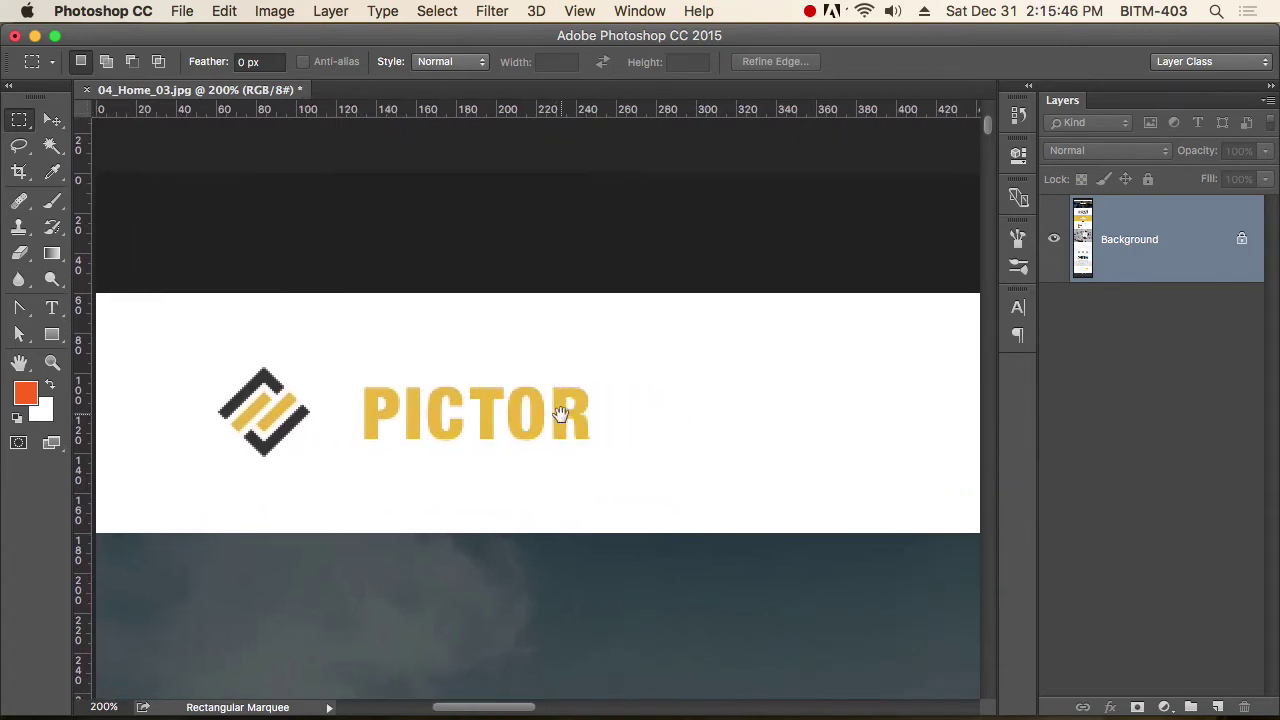
scroll(726, 463, right, 15)
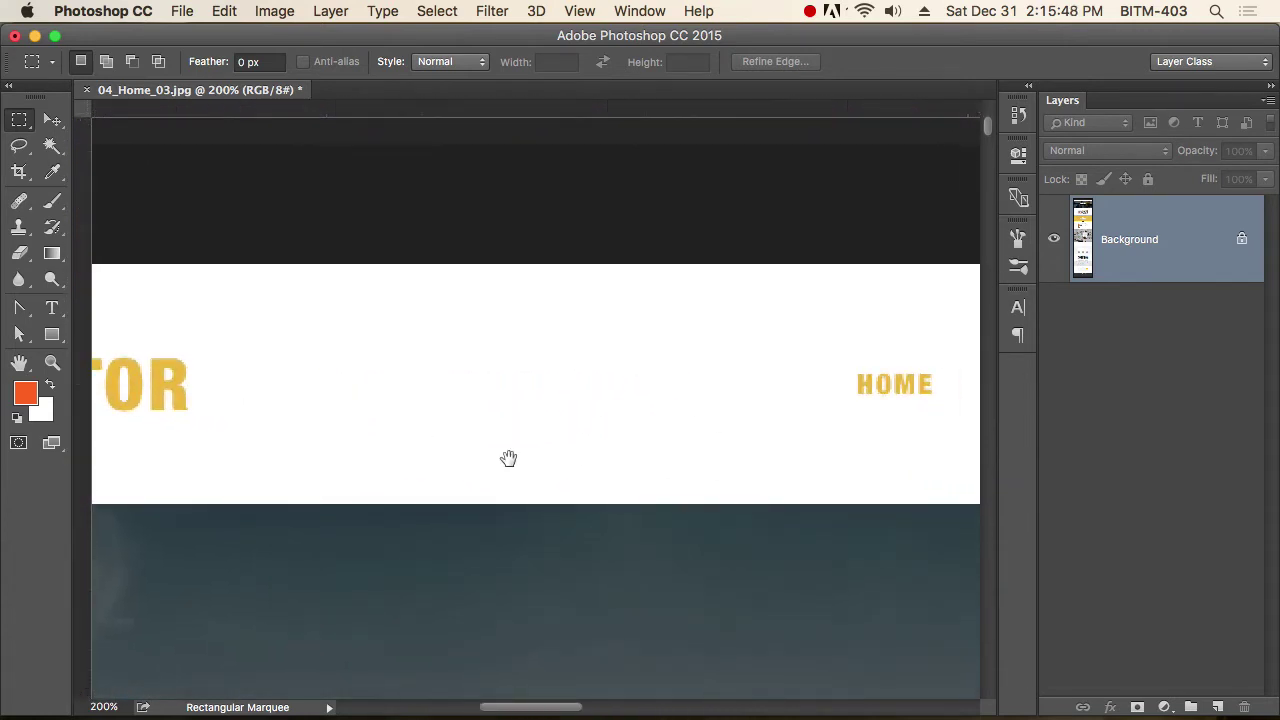
scroll(677, 463, left, 18)
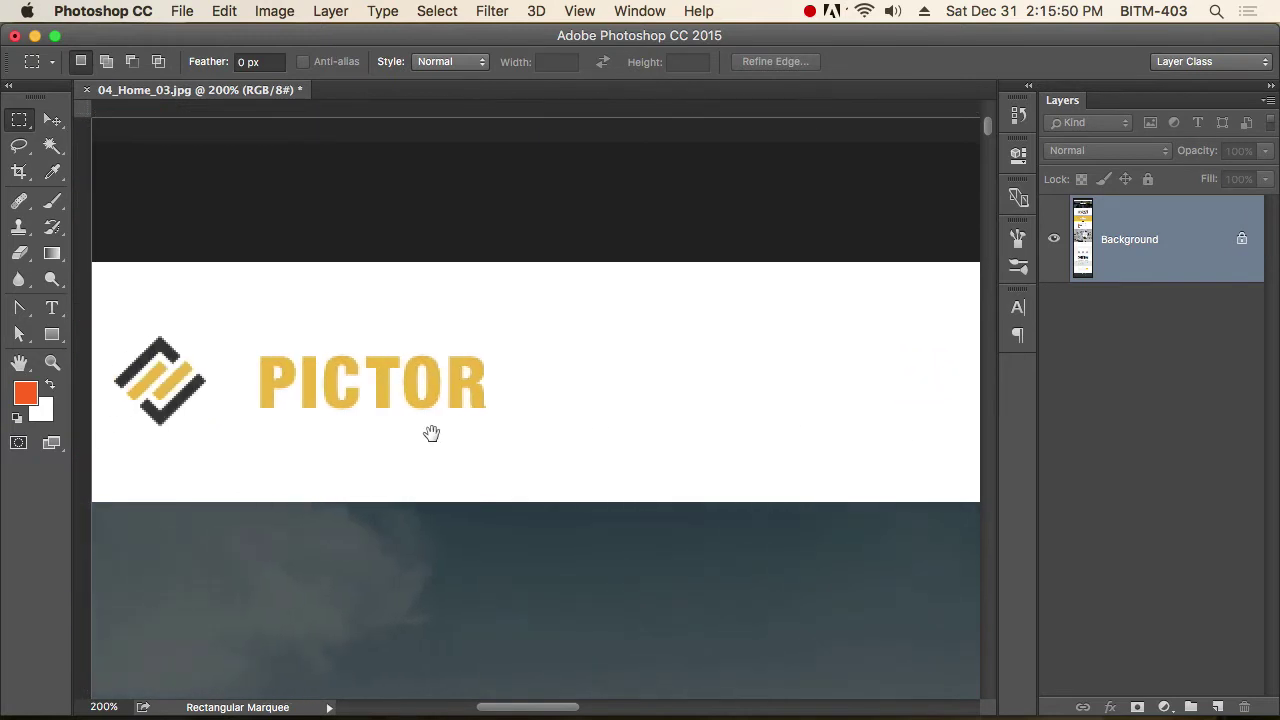
scroll(660, 483, right, 2)
key(t)
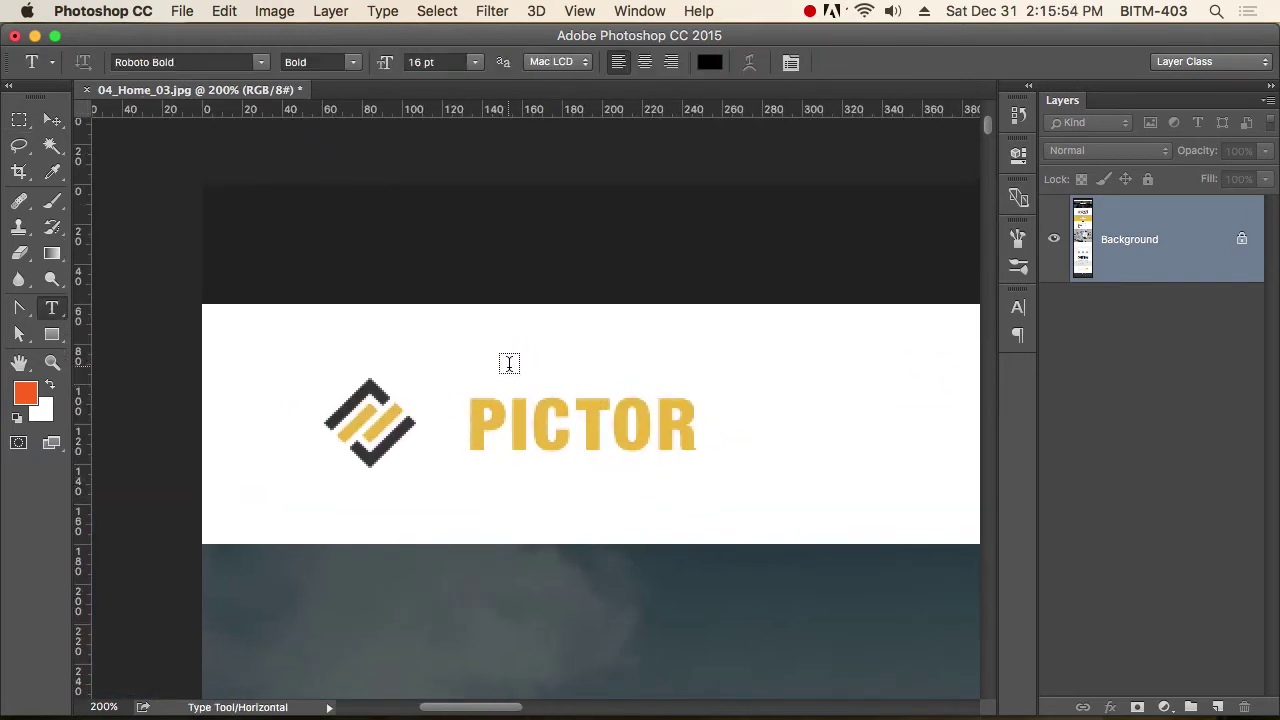
click(473, 360)
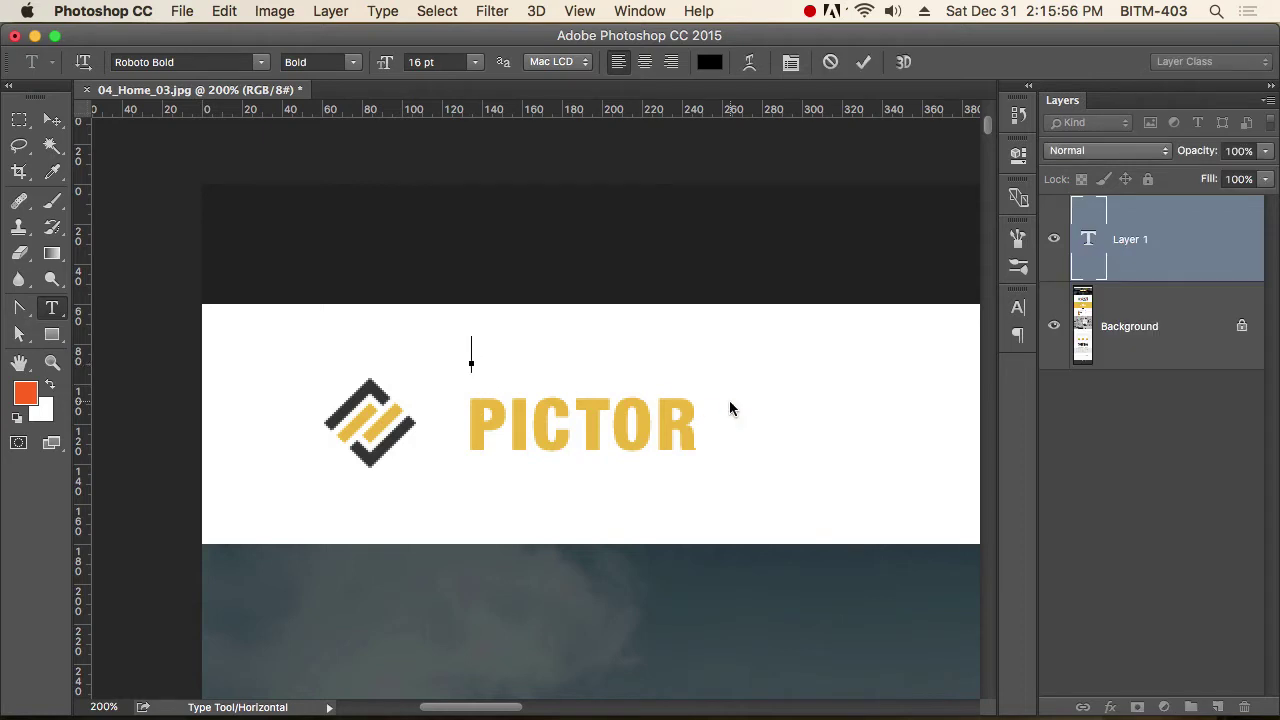
text(PICTOR)
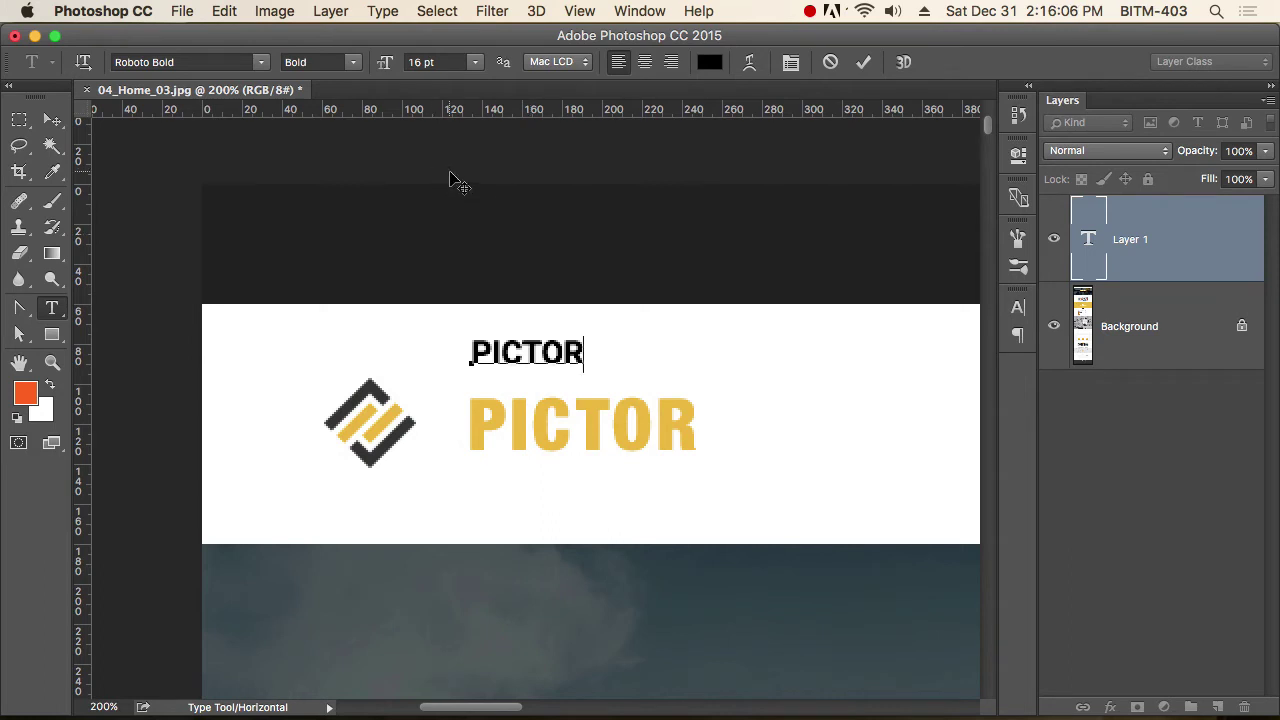
Enlarge the PICTOR text to Roboto Bold 32 pt and commit it.
key(super)
key(super+a)
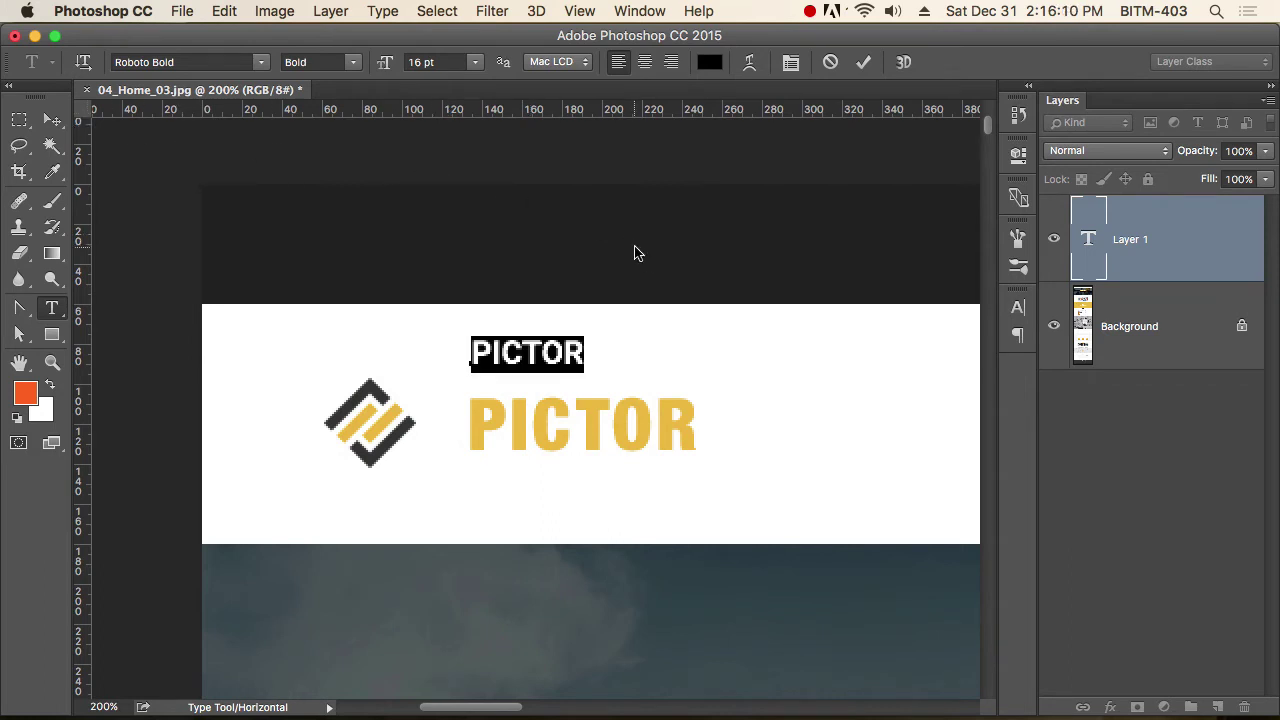
key(super+shift+period)
key(super+shift+period)
key(super+shift+period)
key(super+shift+period)
key(super+shift+period)
key(super+shift+period)
key(super+shift+period)
key(super+shift+period)
key(super+shift+period)
key(super+shift+period)
key(super+shift+period)
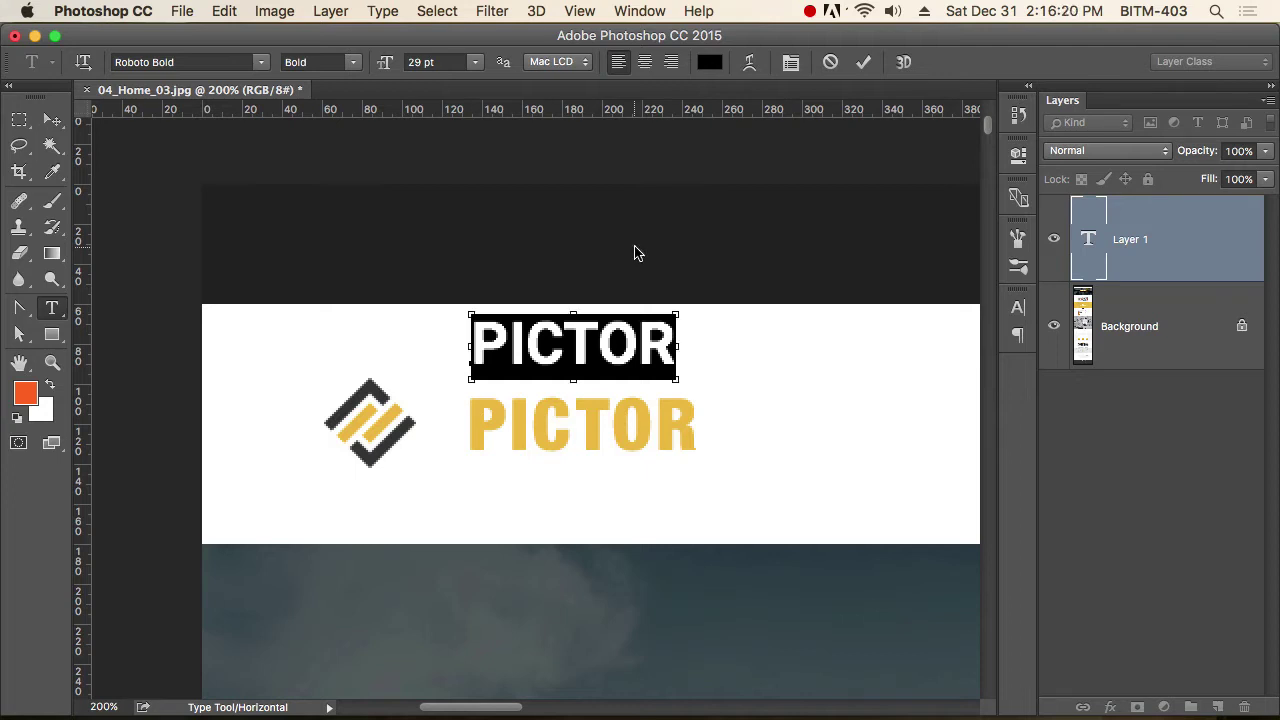
key(super+shift+period)
key(super+shift+period)
key(super+shift+period)
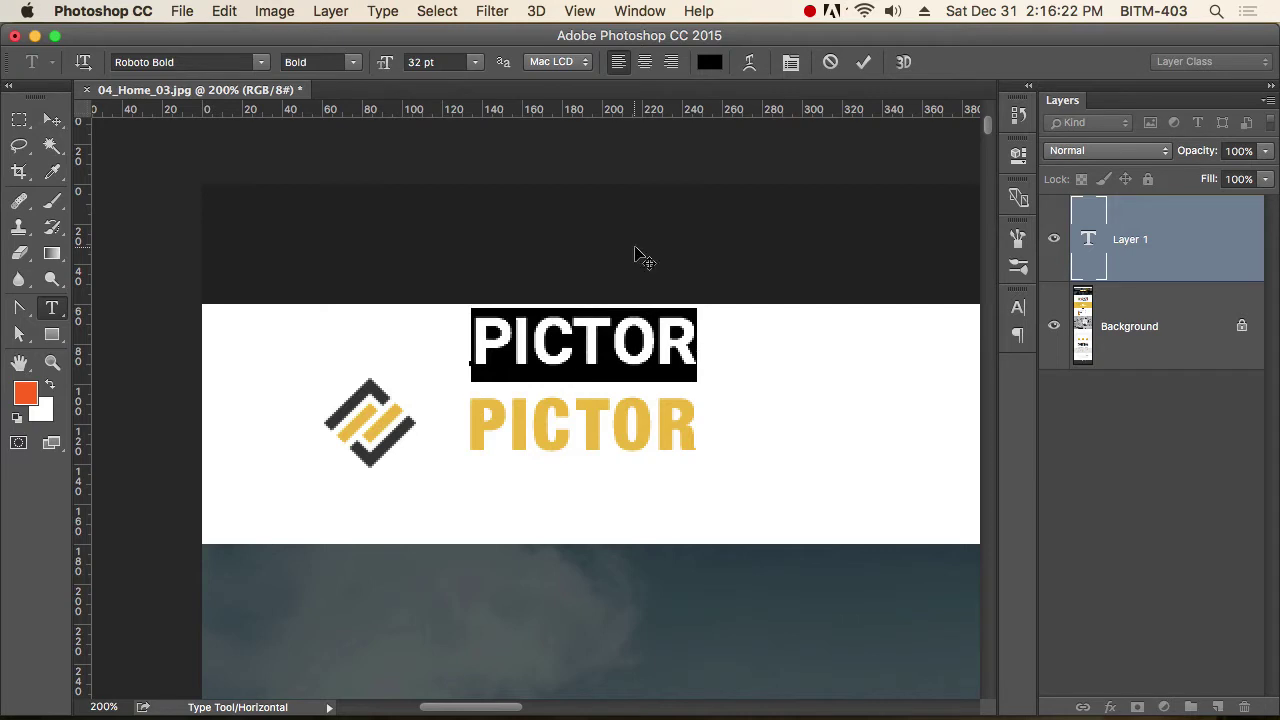
click(52, 119)
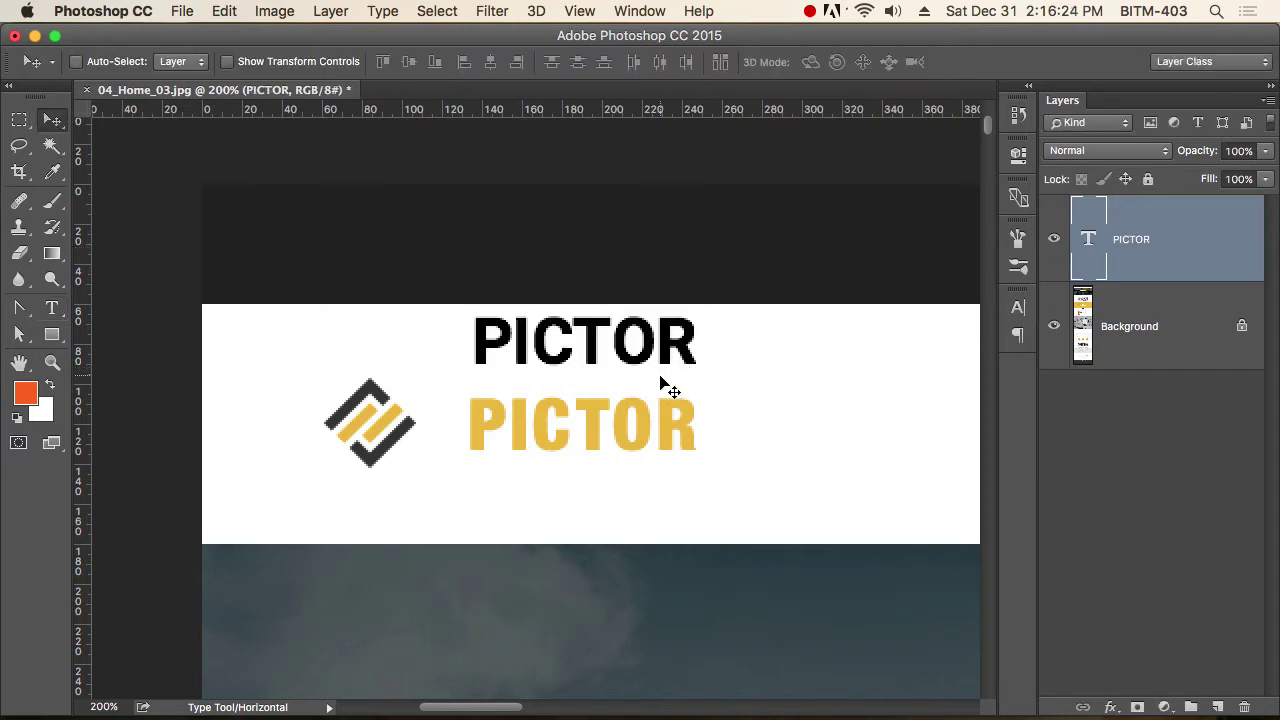
Drag the black PICTOR over the yellow one and switch it to Roboto Black.
alt+scroll(606, 358, up, 3)
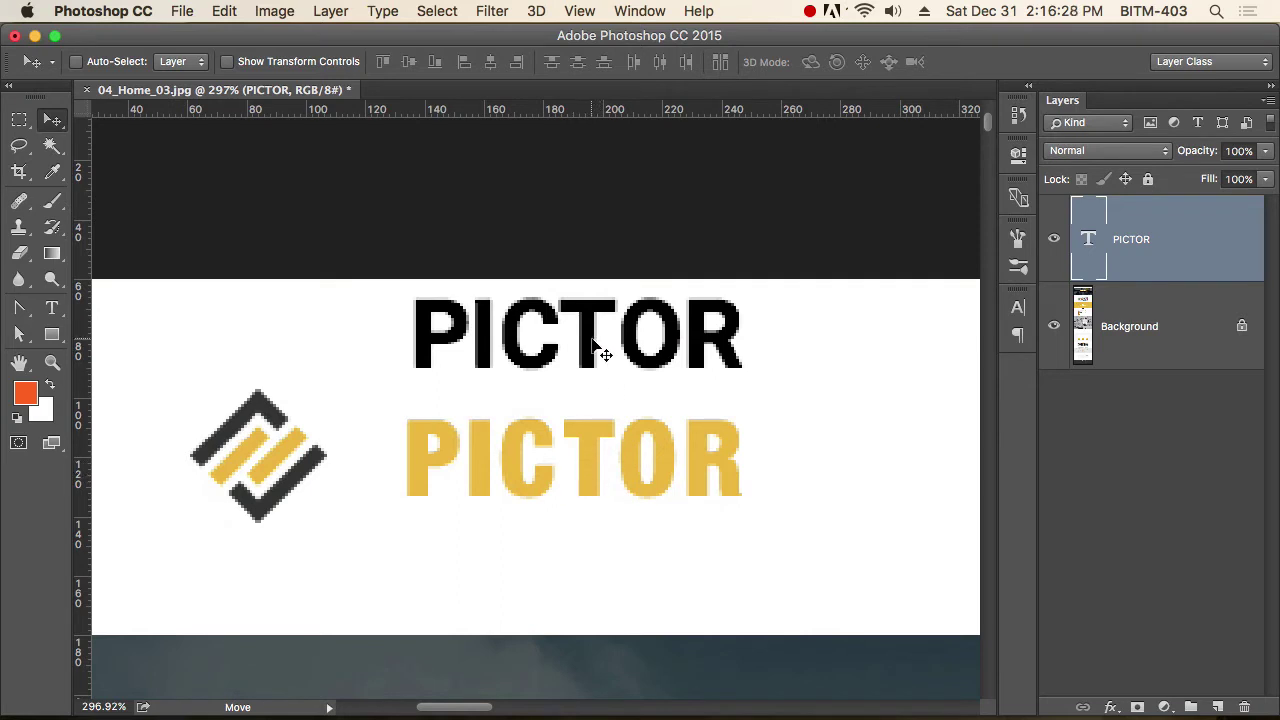
drag(593, 342, 586, 467)
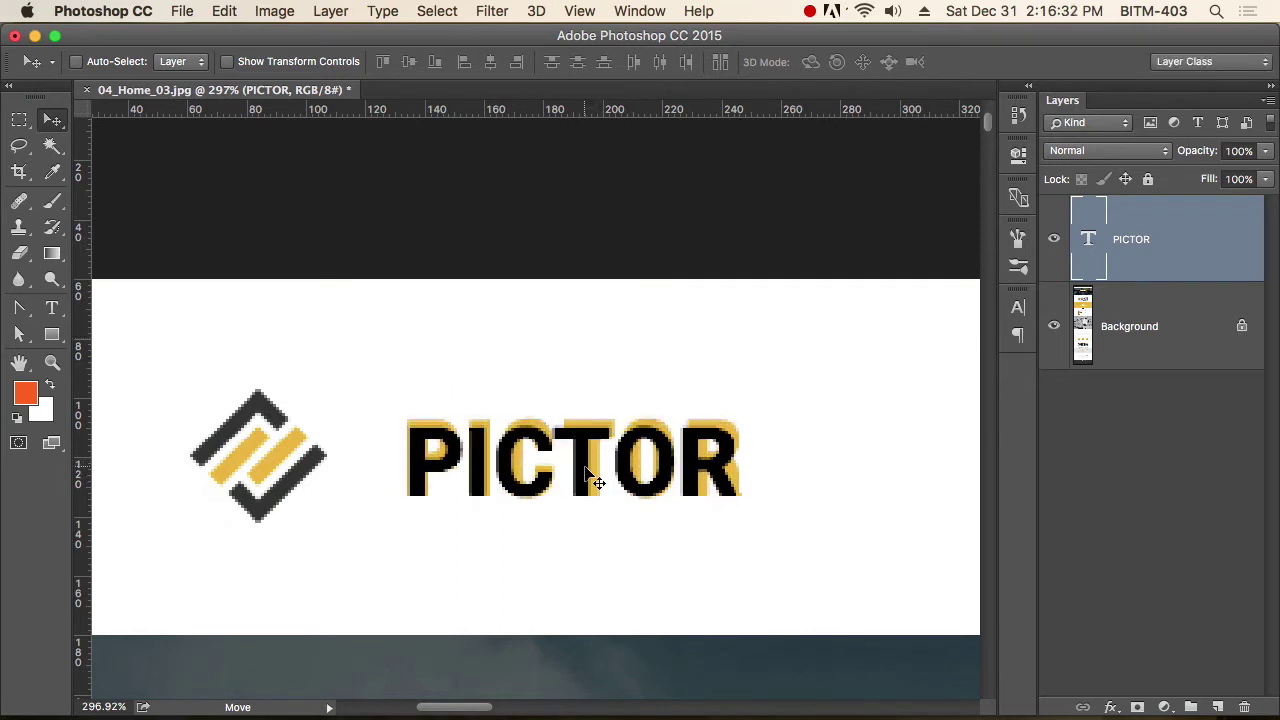
key(t)
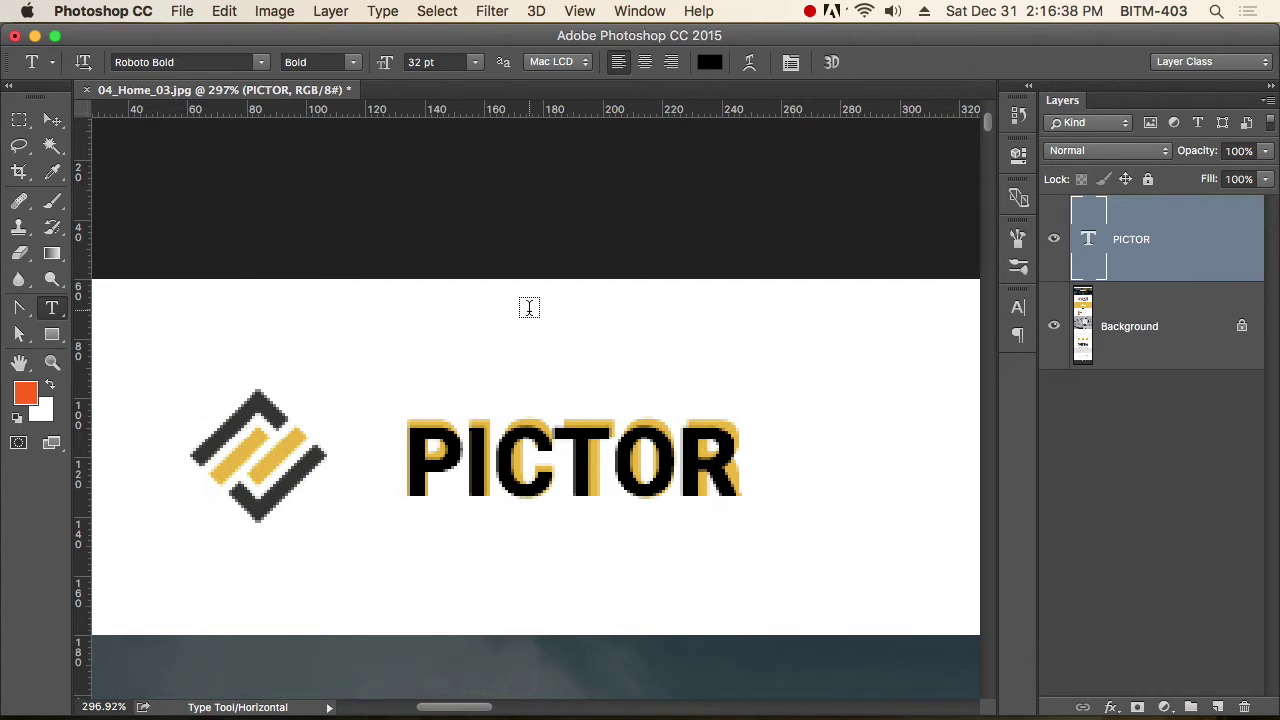
click(352, 63)
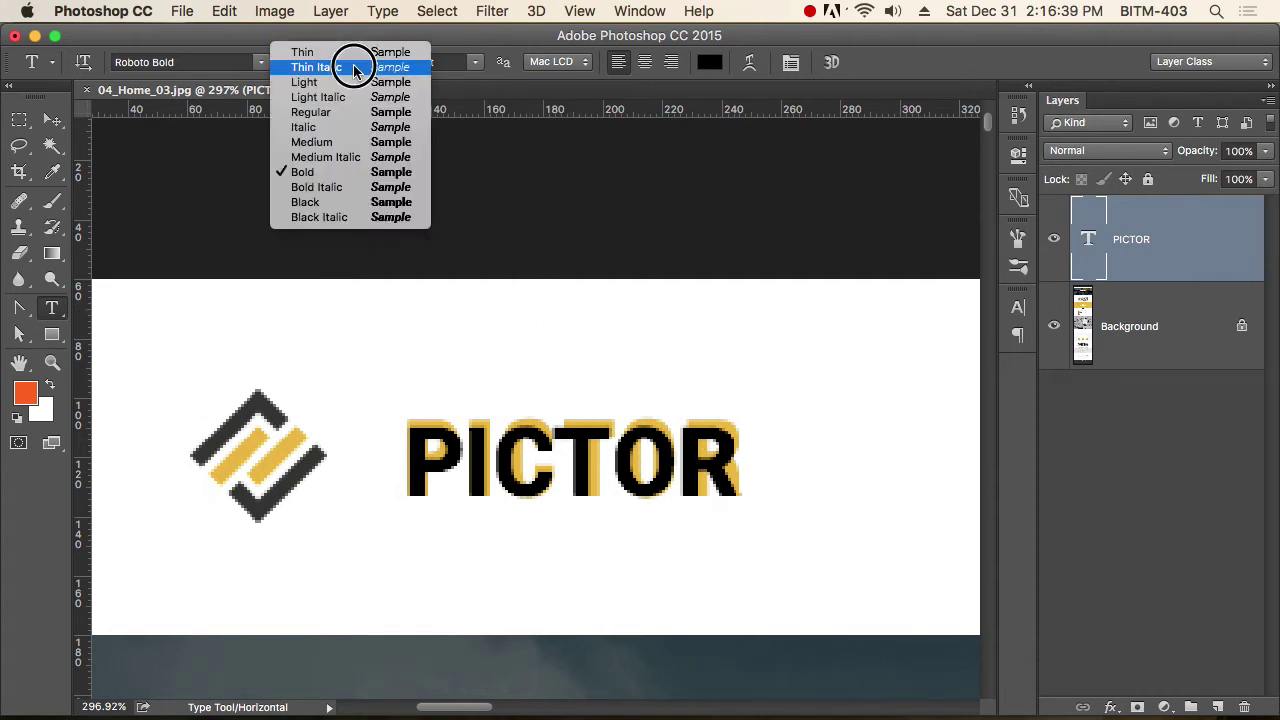
click(341, 204)
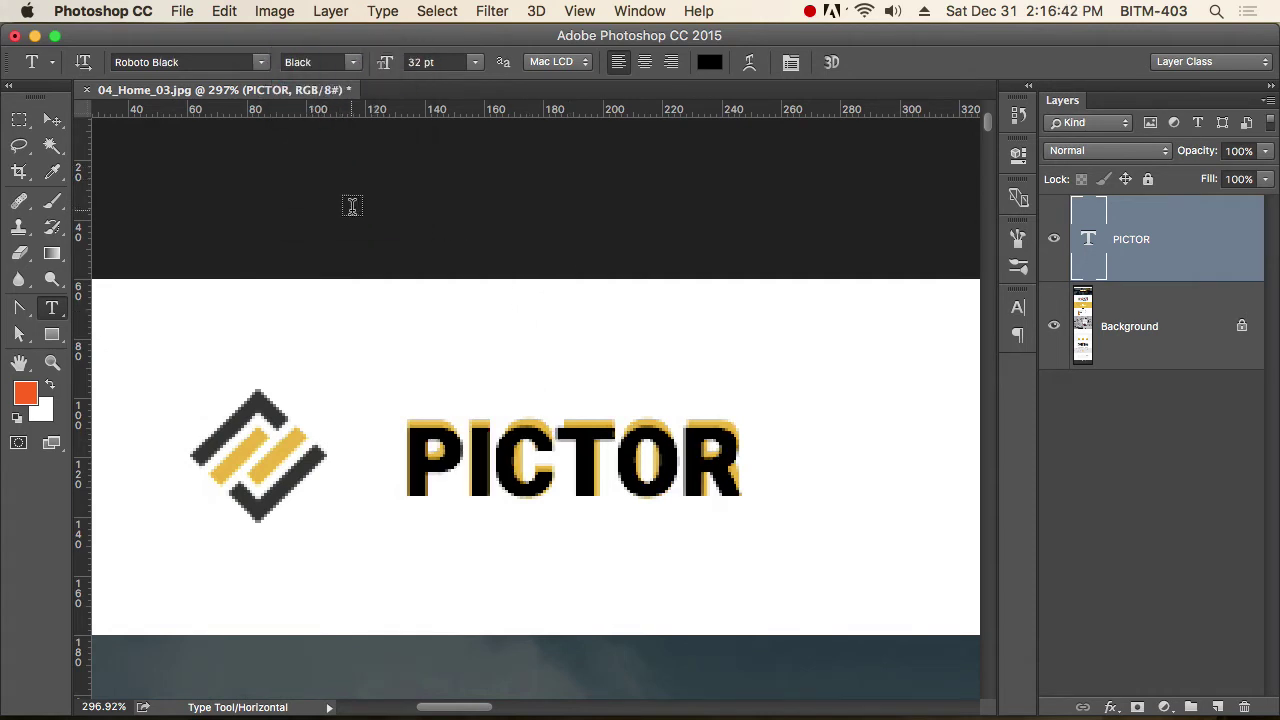
Enlarge the black PICTOR text to 35 pt.
click(564, 466)
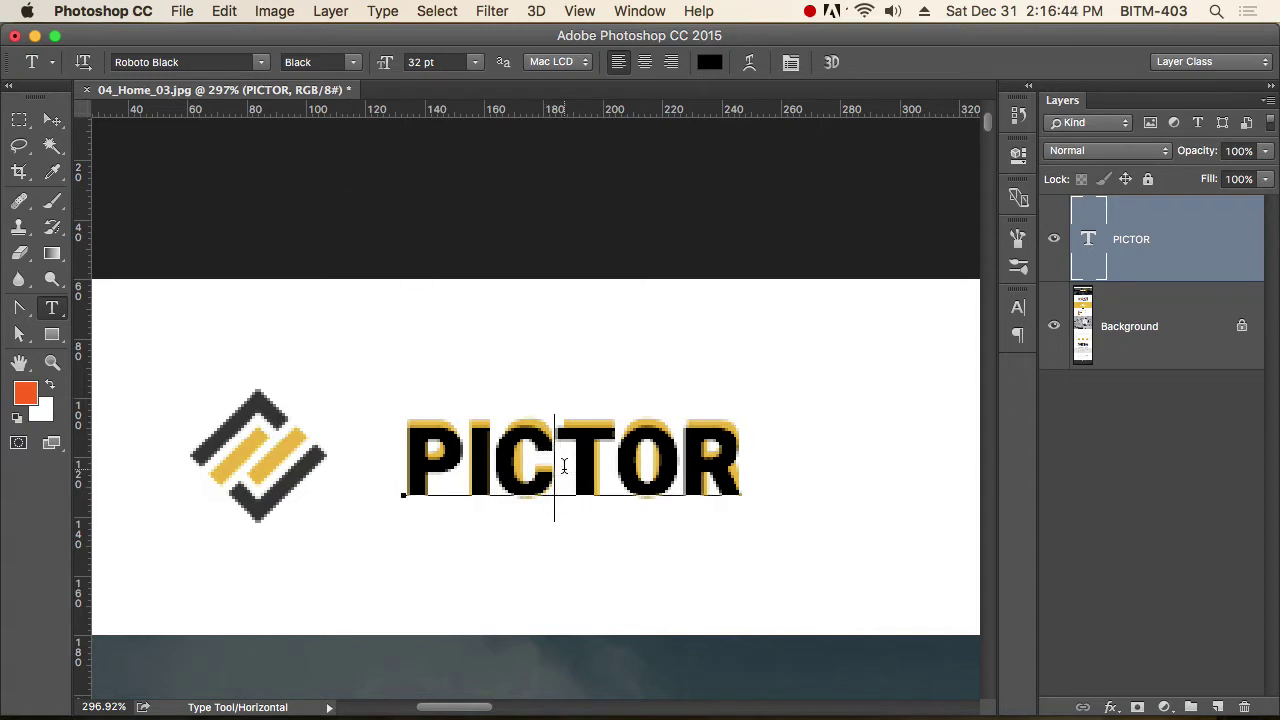
key(ctrl+a)
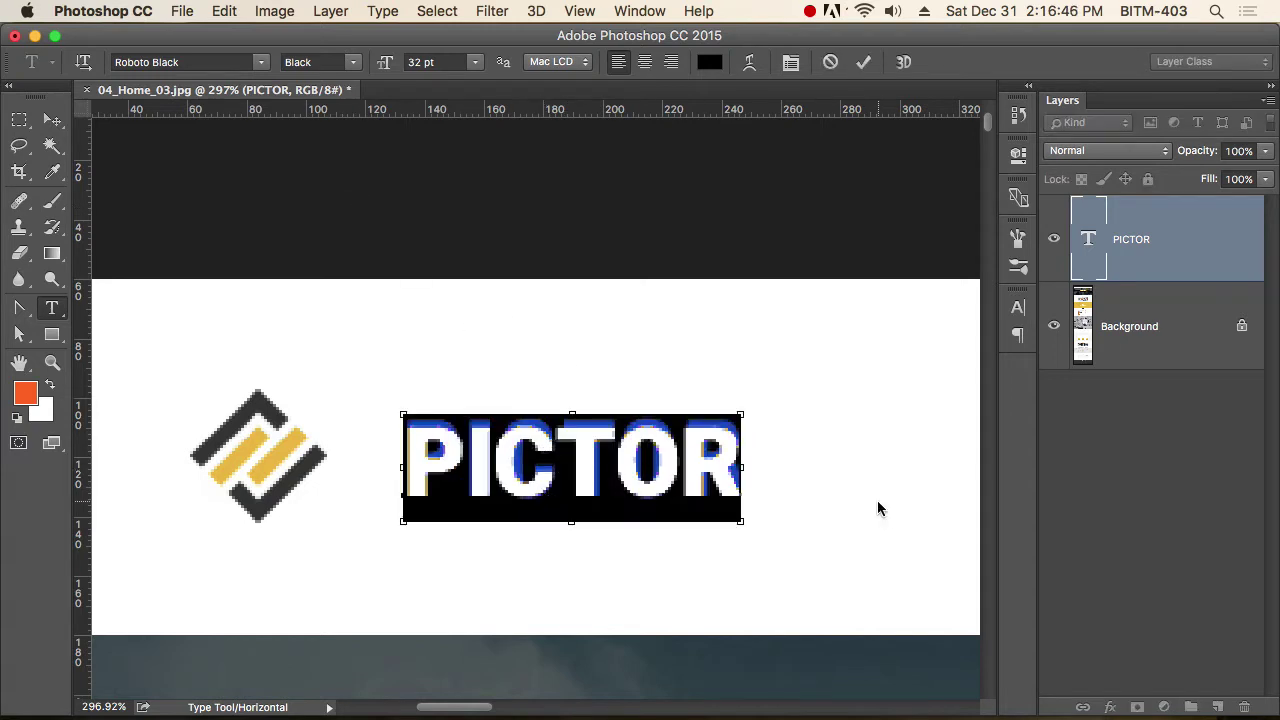
key(super+shift+period)
key(super+shift+period)
key(super+shift+period)
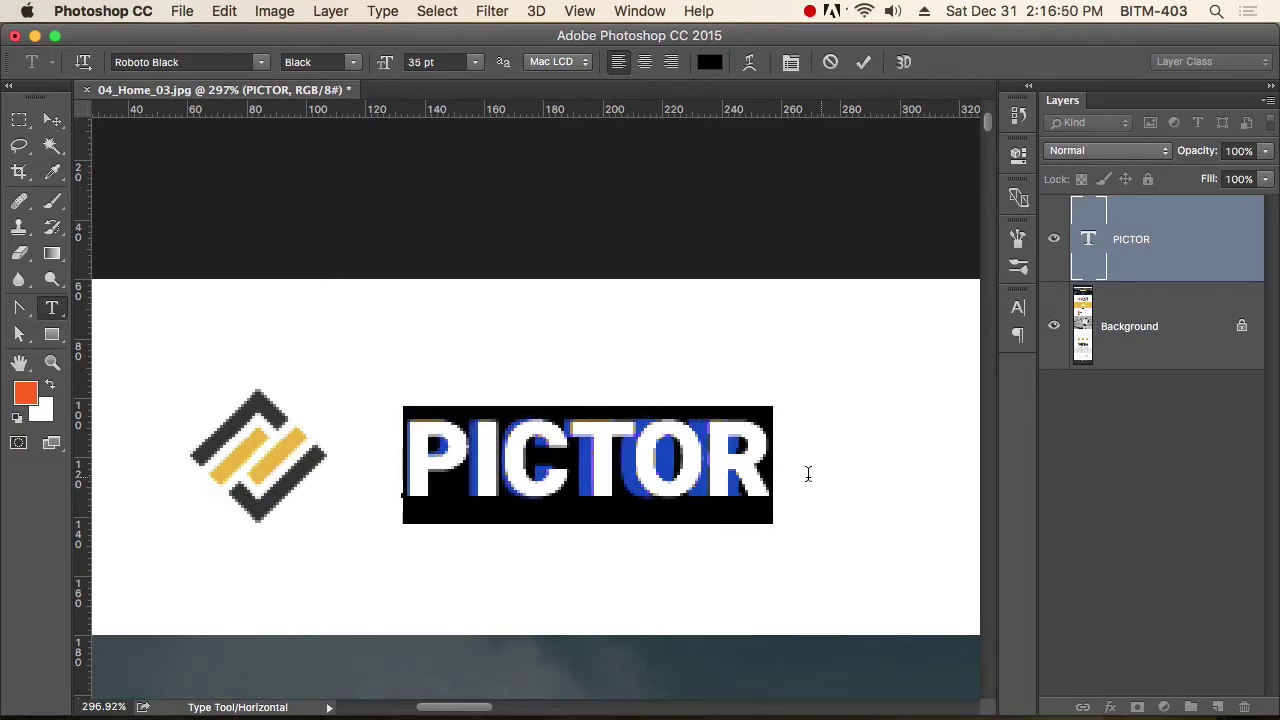
Tighten the PICTOR tracking to -60 and move it back above the yellow PICTOR.
click(634, 480)
double_click(650, 466)
key(super+t)
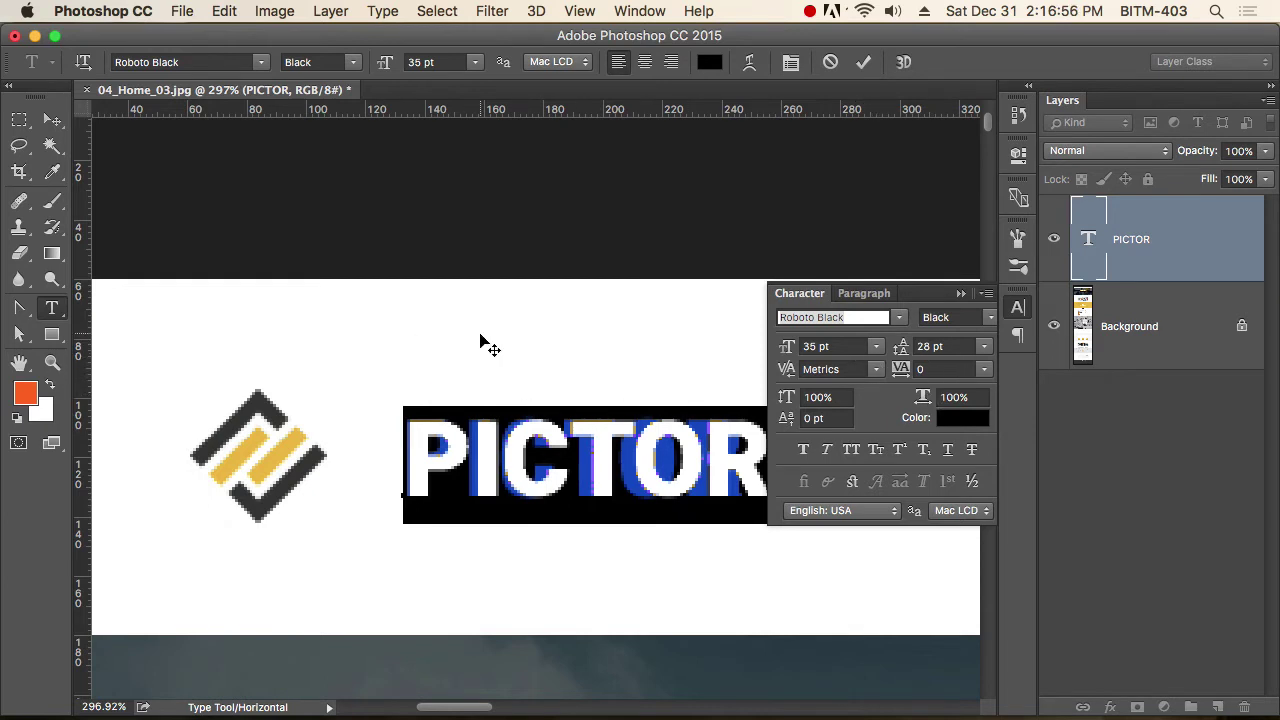
key(alt+Left)
key(alt+Left)
key(alt+Left)
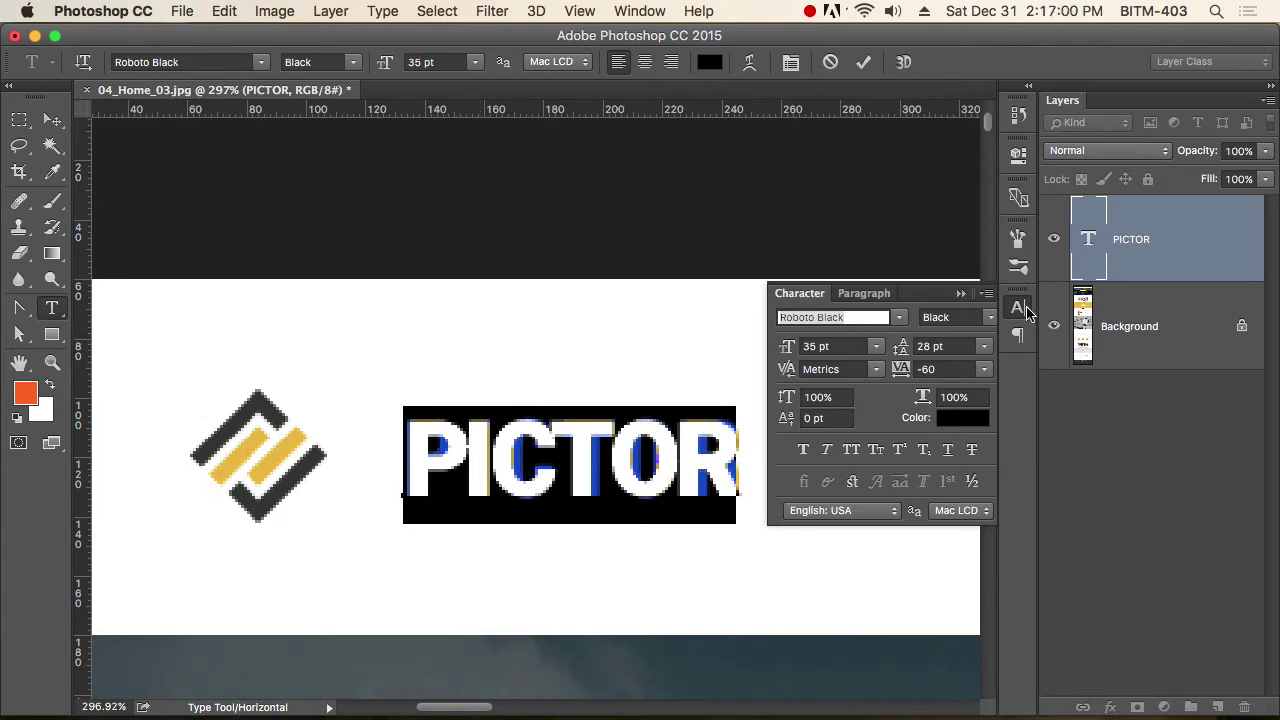
click(1018, 308)
click(52, 119)
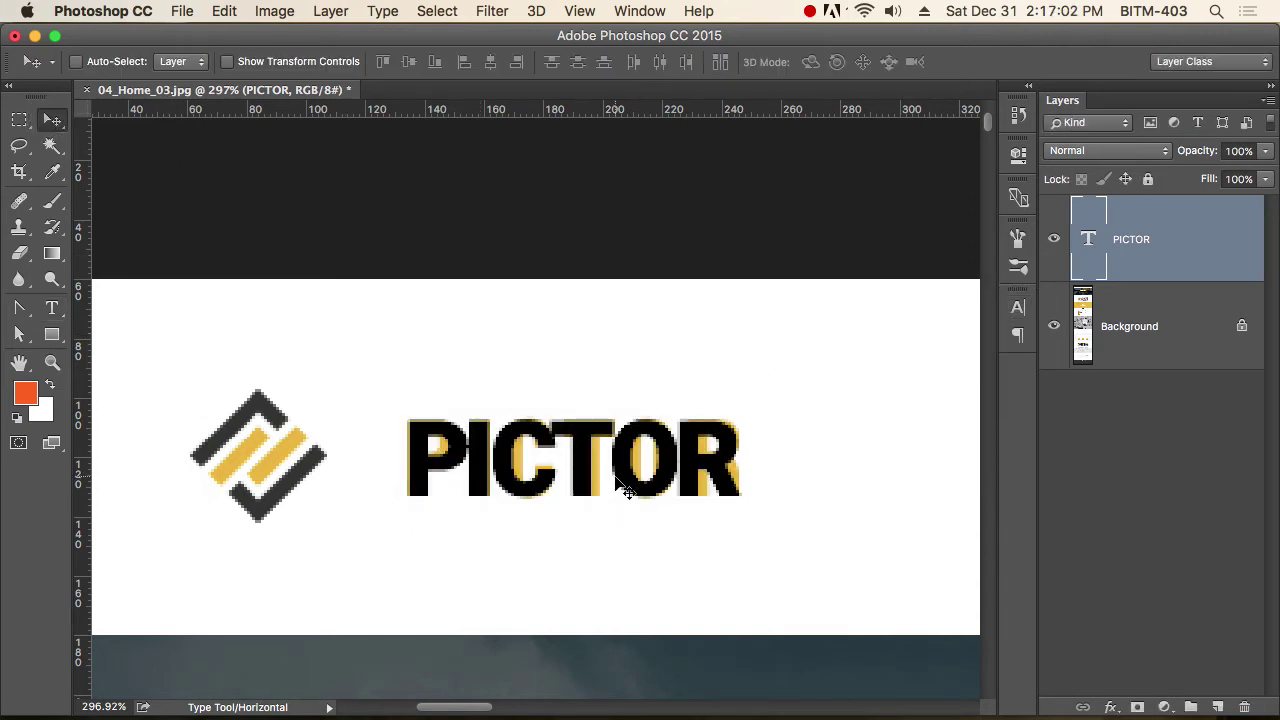
drag(628, 490, 620, 375)
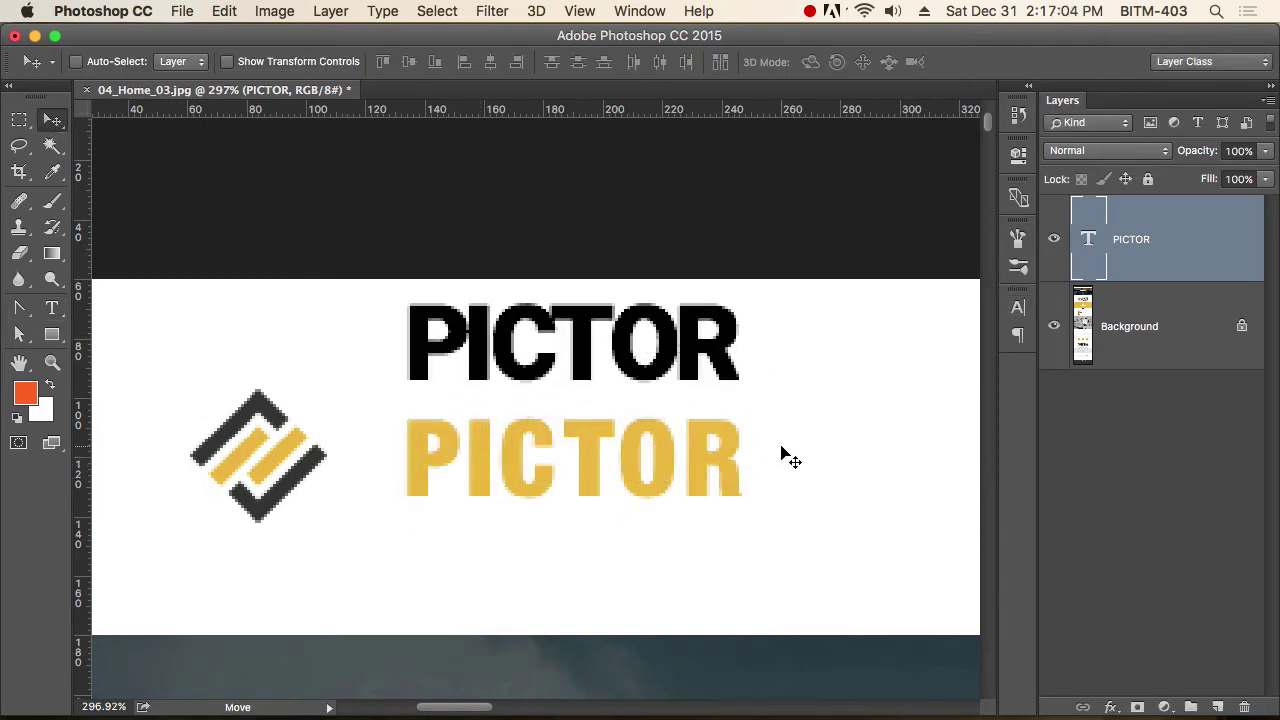
Change the black PICTOR's font to Oswald Bold by searching 'osw'.
key(t)
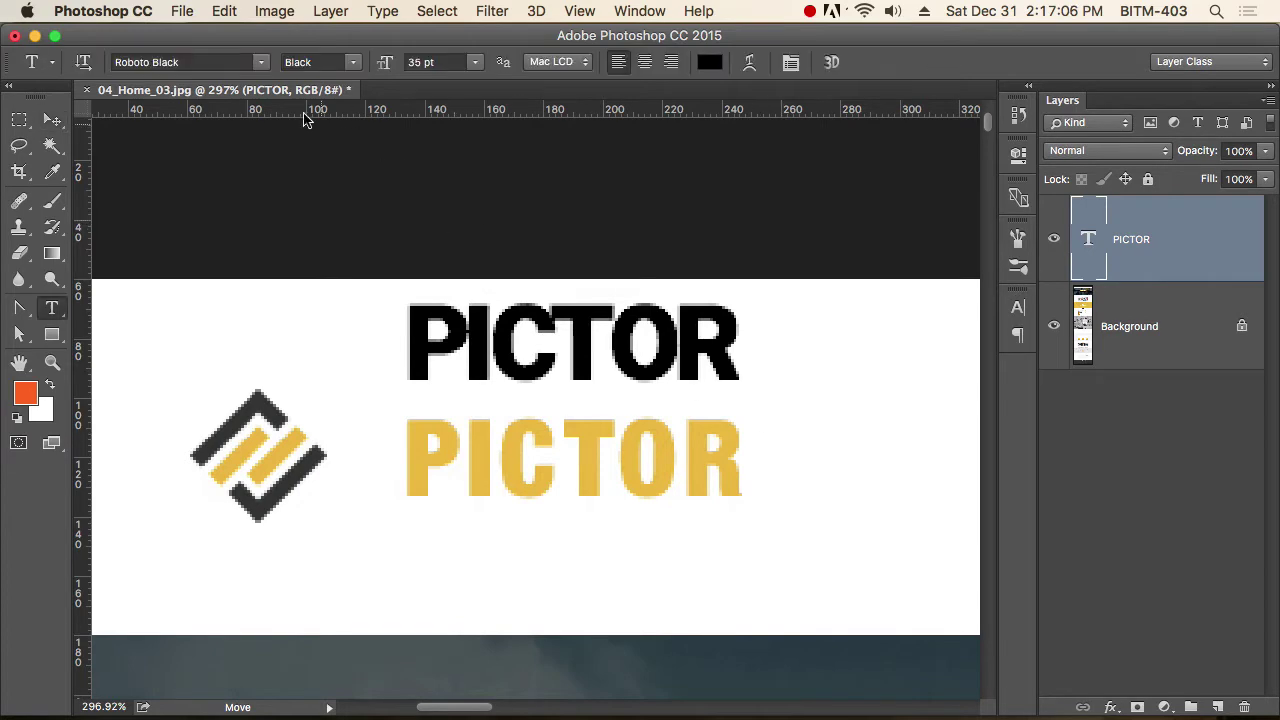
click(228, 62)
text(osw)
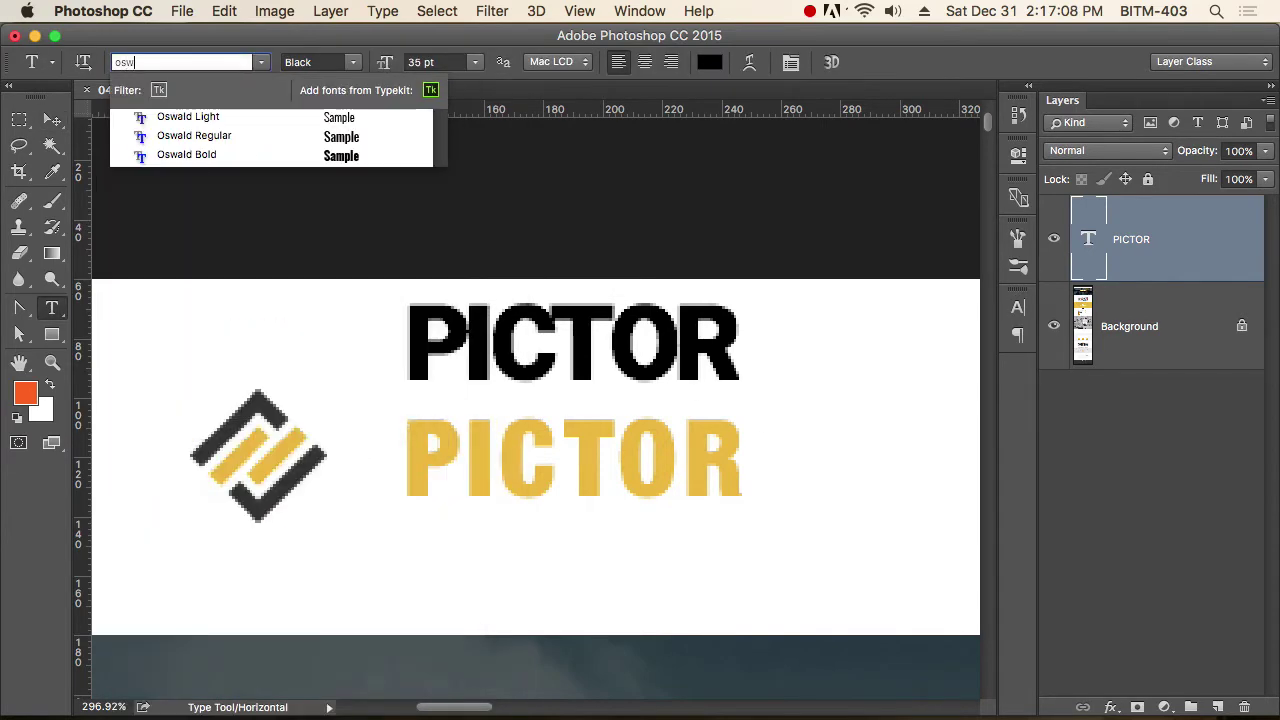
key(Down)
key(Down)
key(Return)
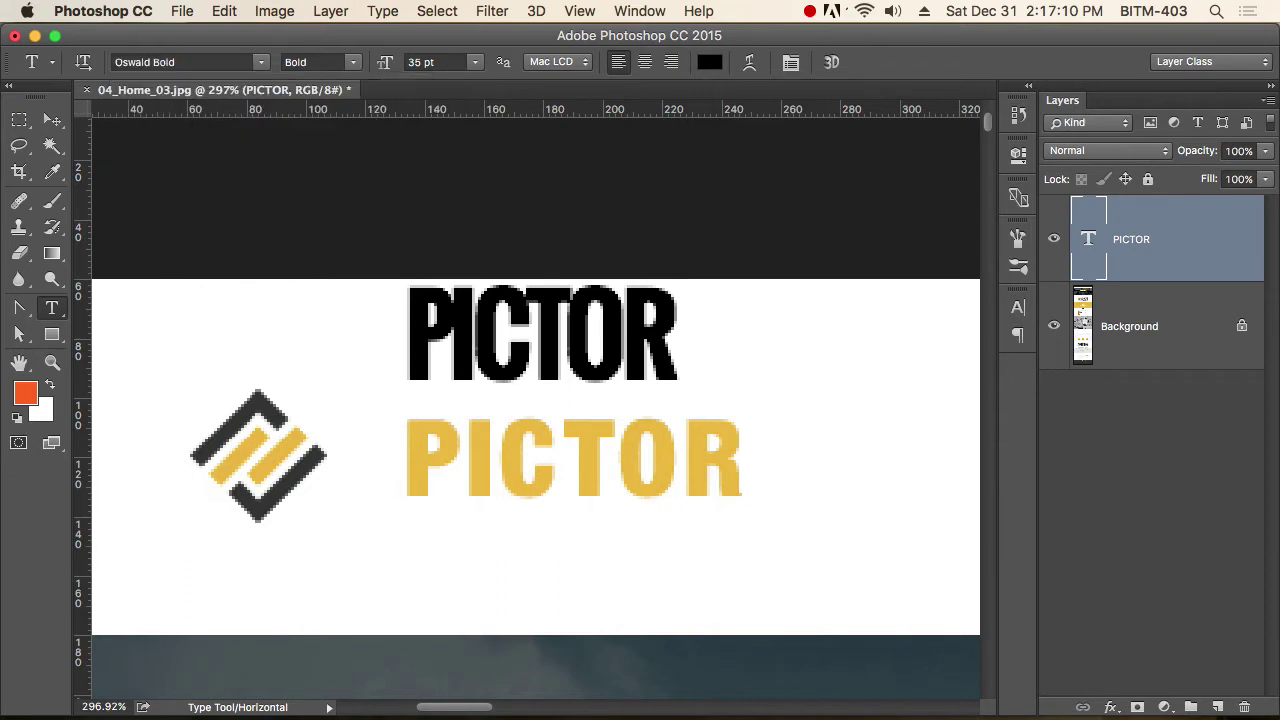
Reset the Oswald PICTOR's tracking to 0 and drag it down over the yellow PICTOR.
double_click(531, 352)
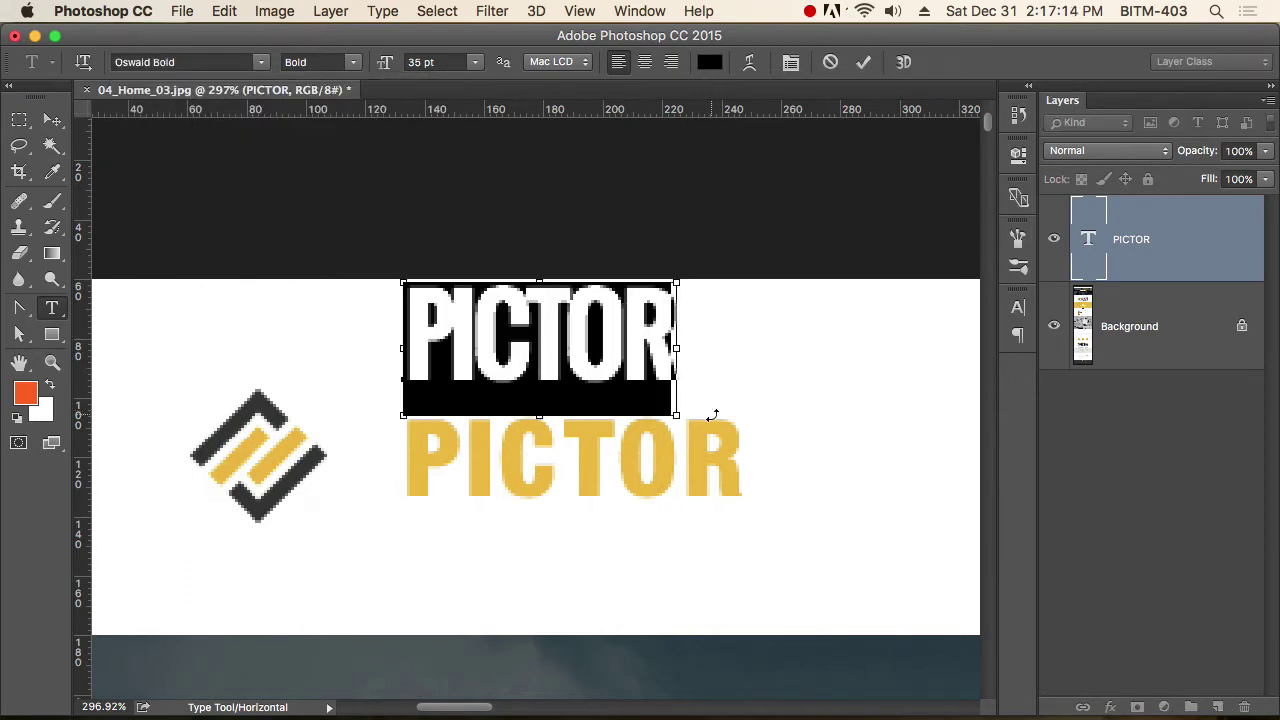
click(1018, 307)
click(935, 369)
text(0)
key(Return)
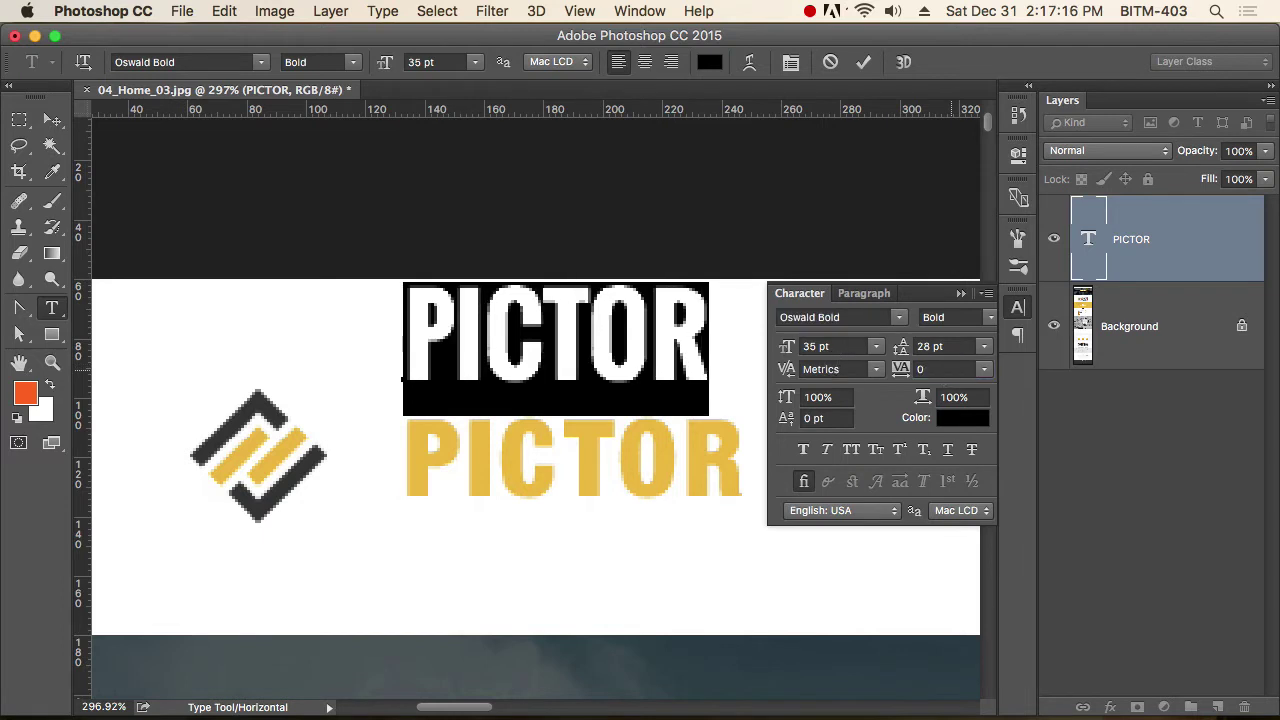
click(1018, 307)
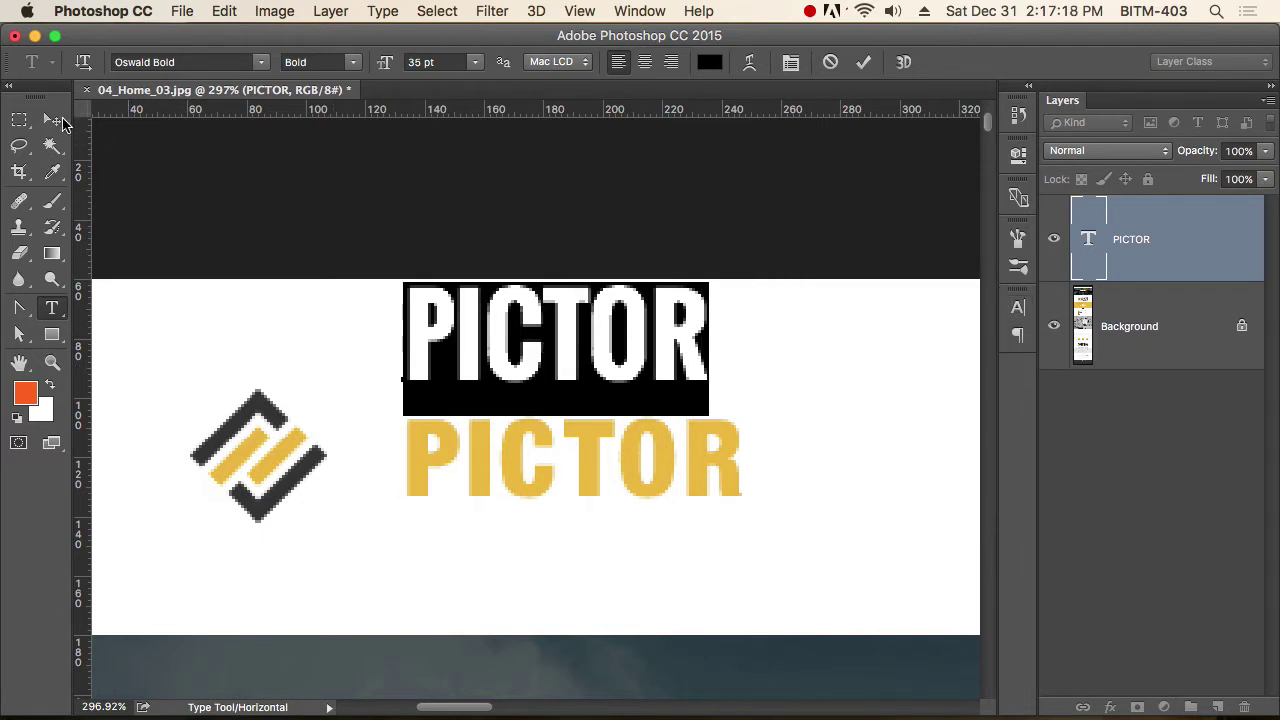
click(52, 120)
drag(597, 370, 566, 447)
key(t)
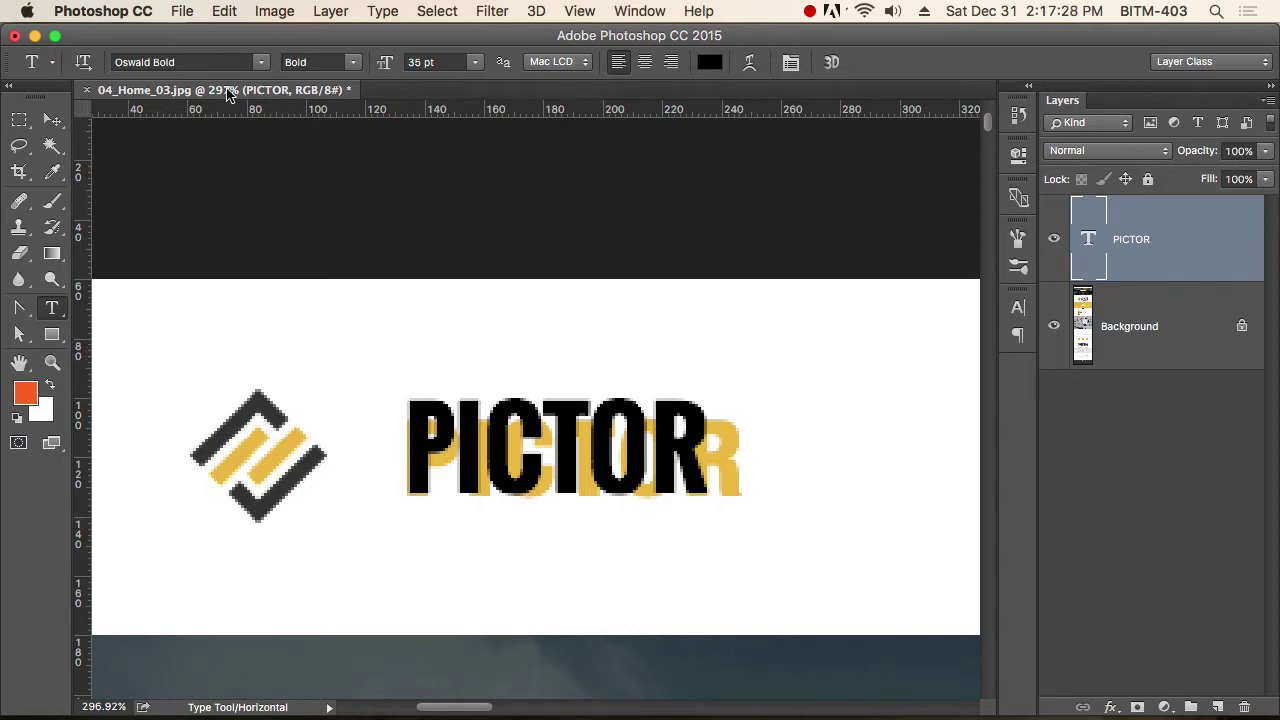
Set the black PICTOR in Open Sans Extrabold after previewing Open Sans Bold.
click(210, 62)
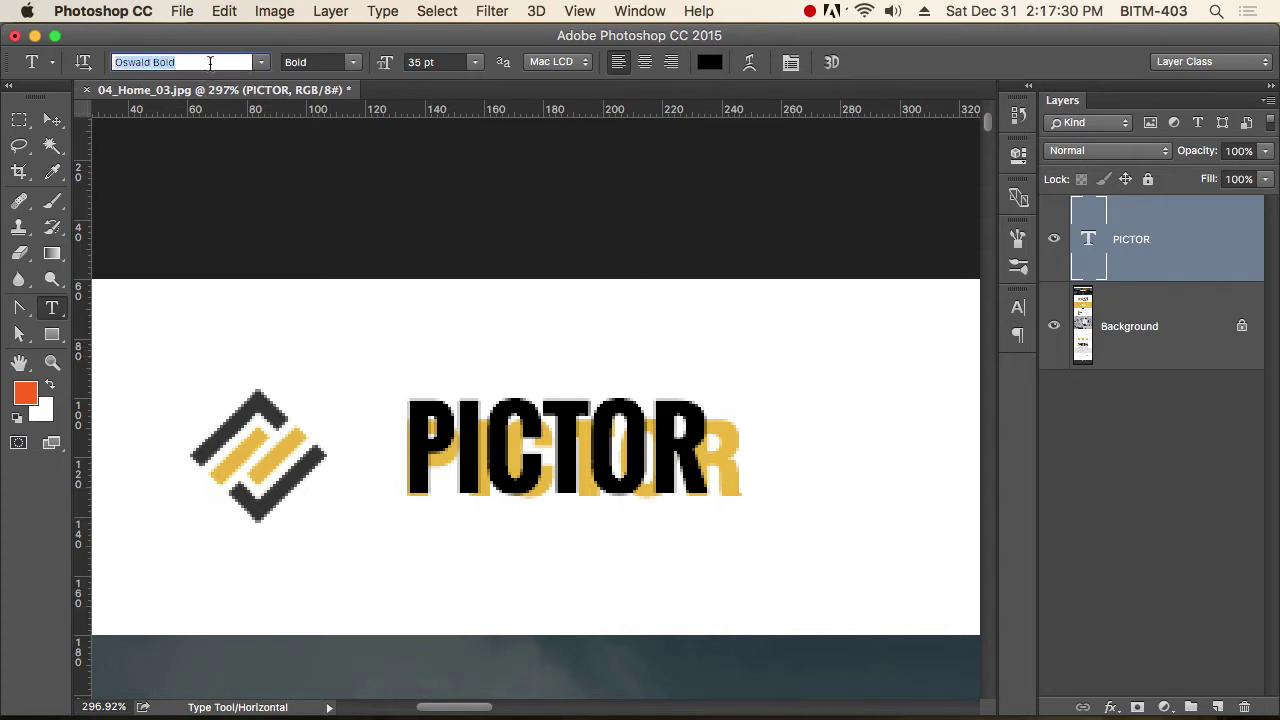
text(op)
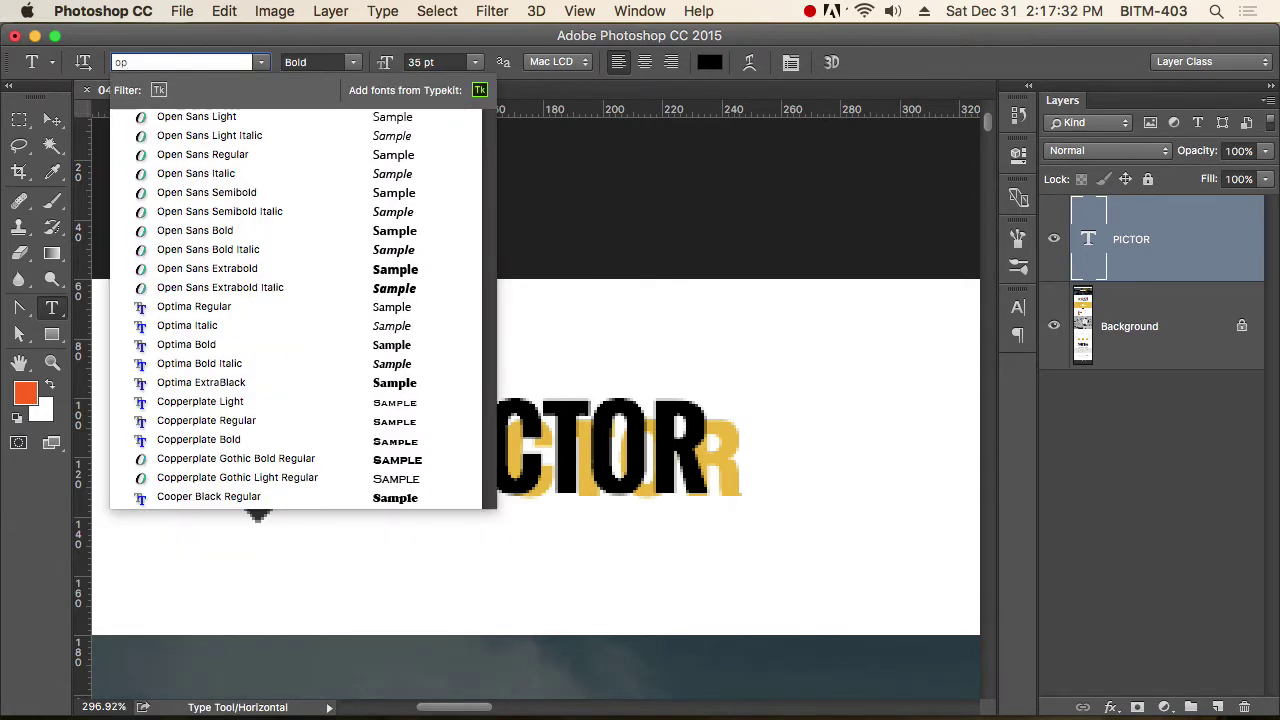
key(Down)
key(Down)
key(Down)
key(Down)
key(Down)
key(Down)
key(Down)
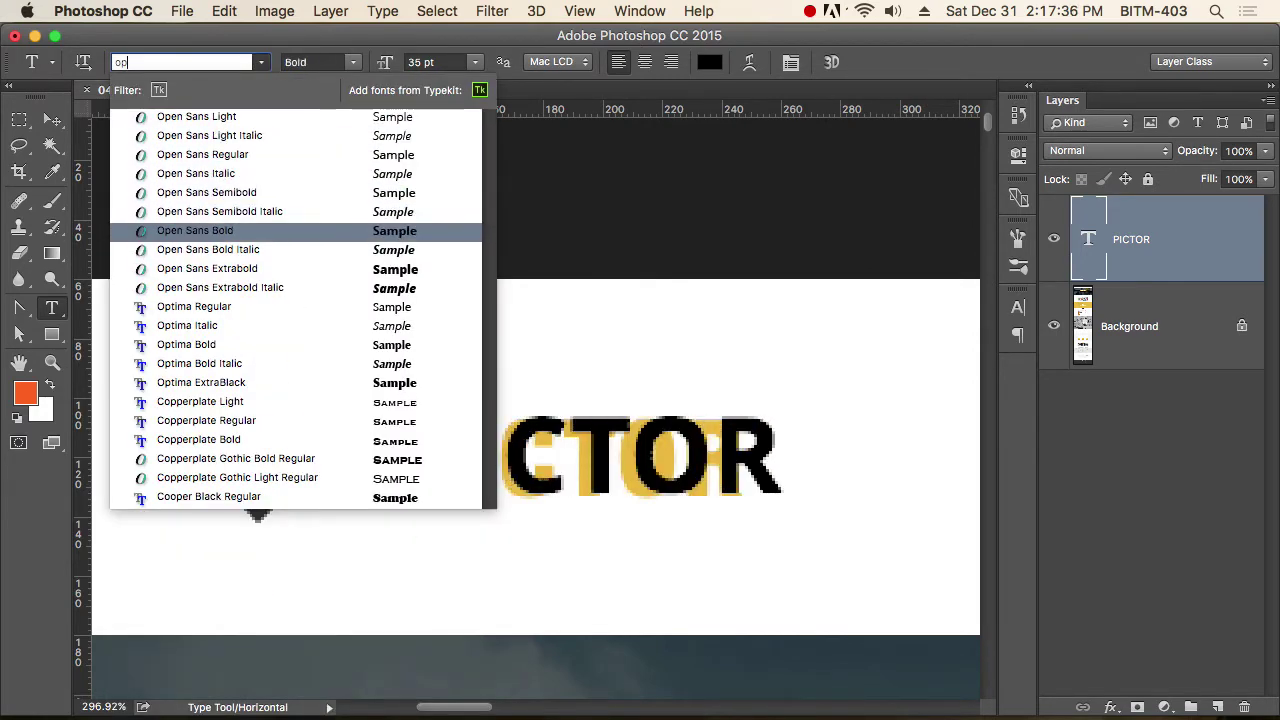
key(Down)
key(Down)
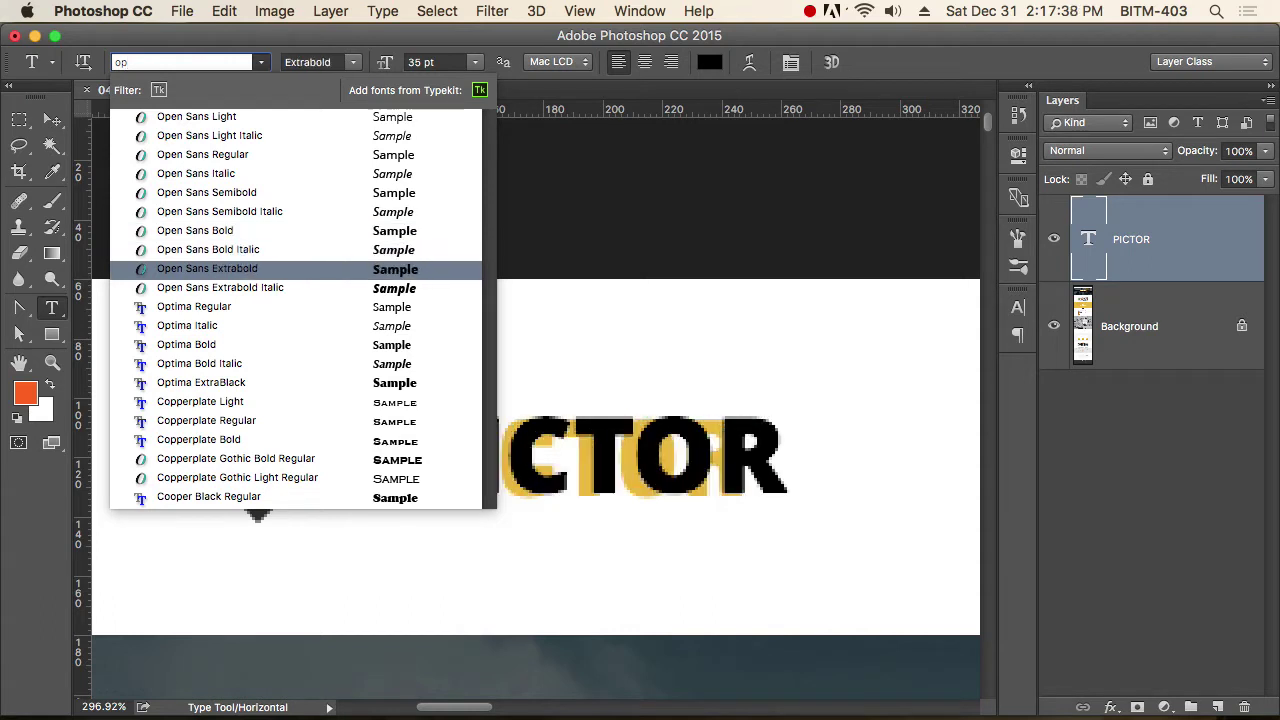
key(Return)
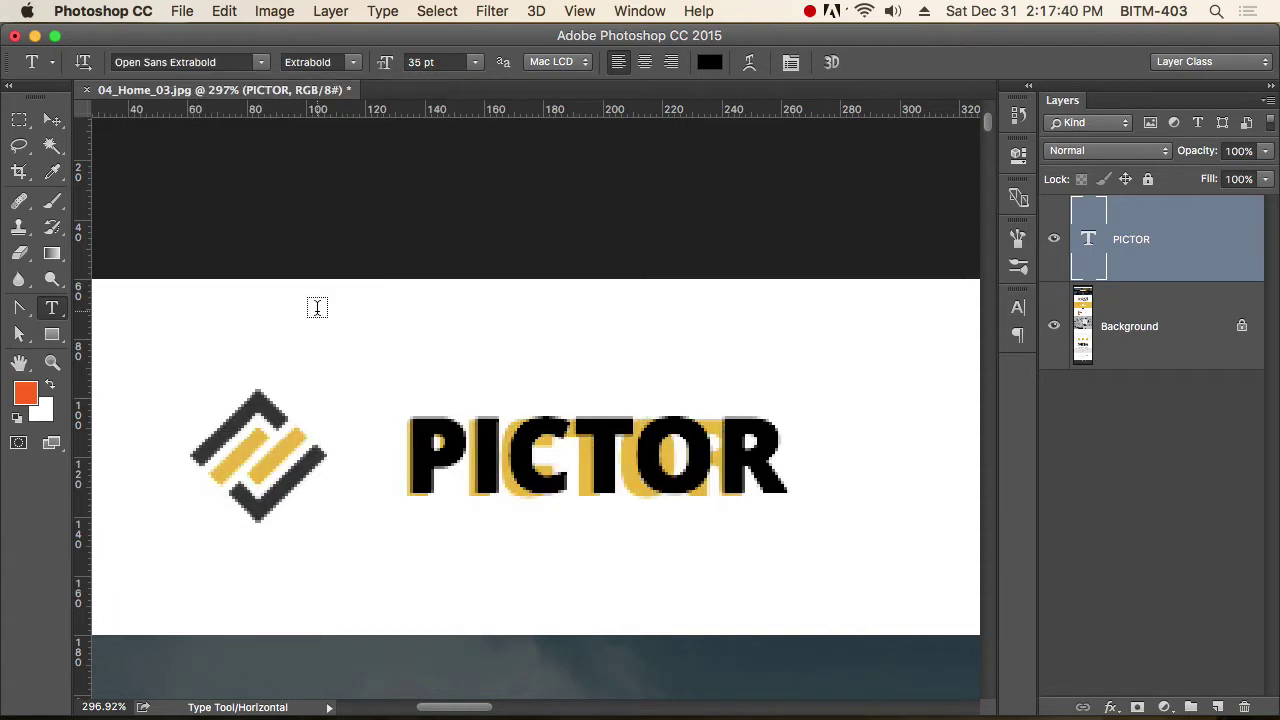
click(52, 122)
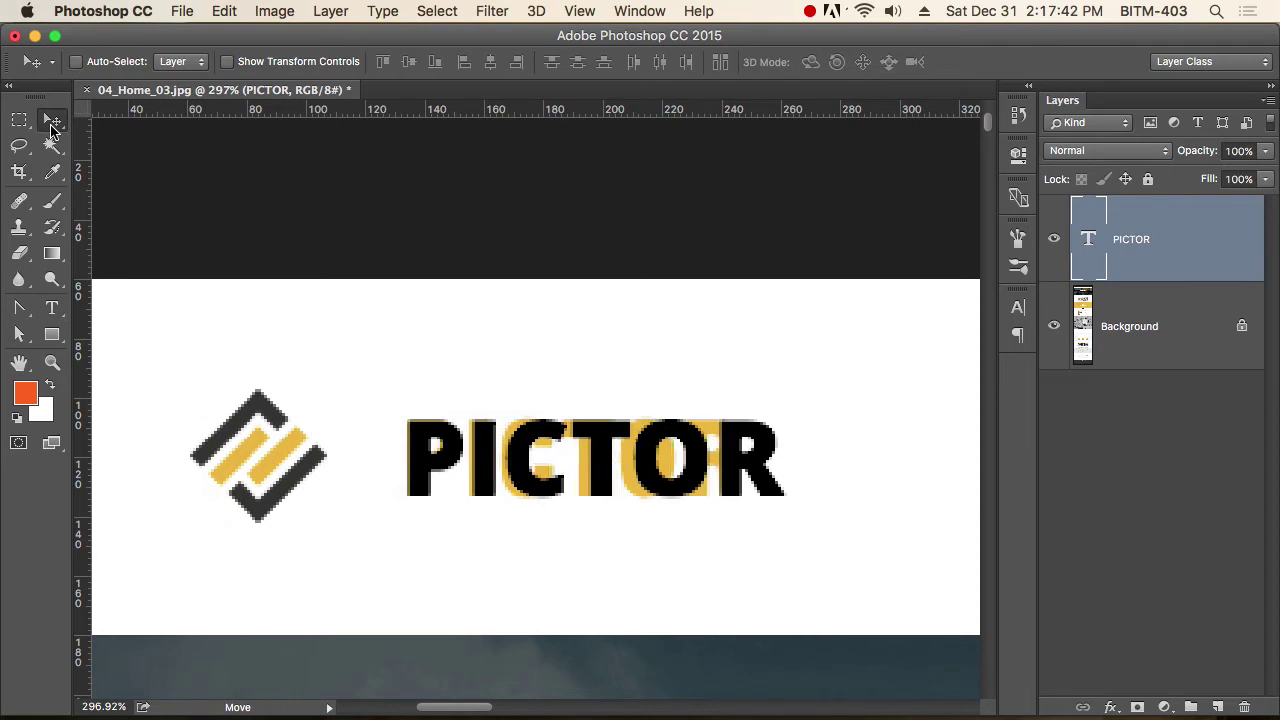
Tighten the Open Sans PICTOR's tracking and move it below the yellow PICTOR.
key(t)
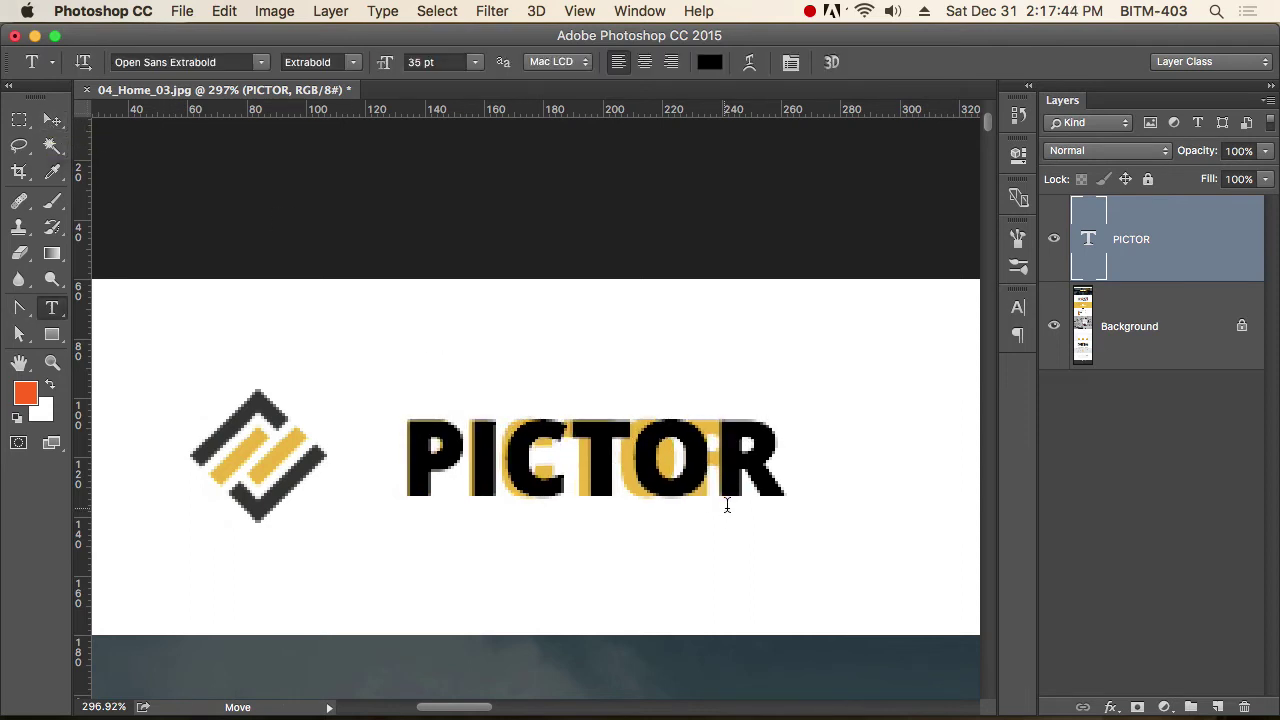
double_click(590, 465)
key(alt+Left)
key(alt+Left)
key(alt+Left)
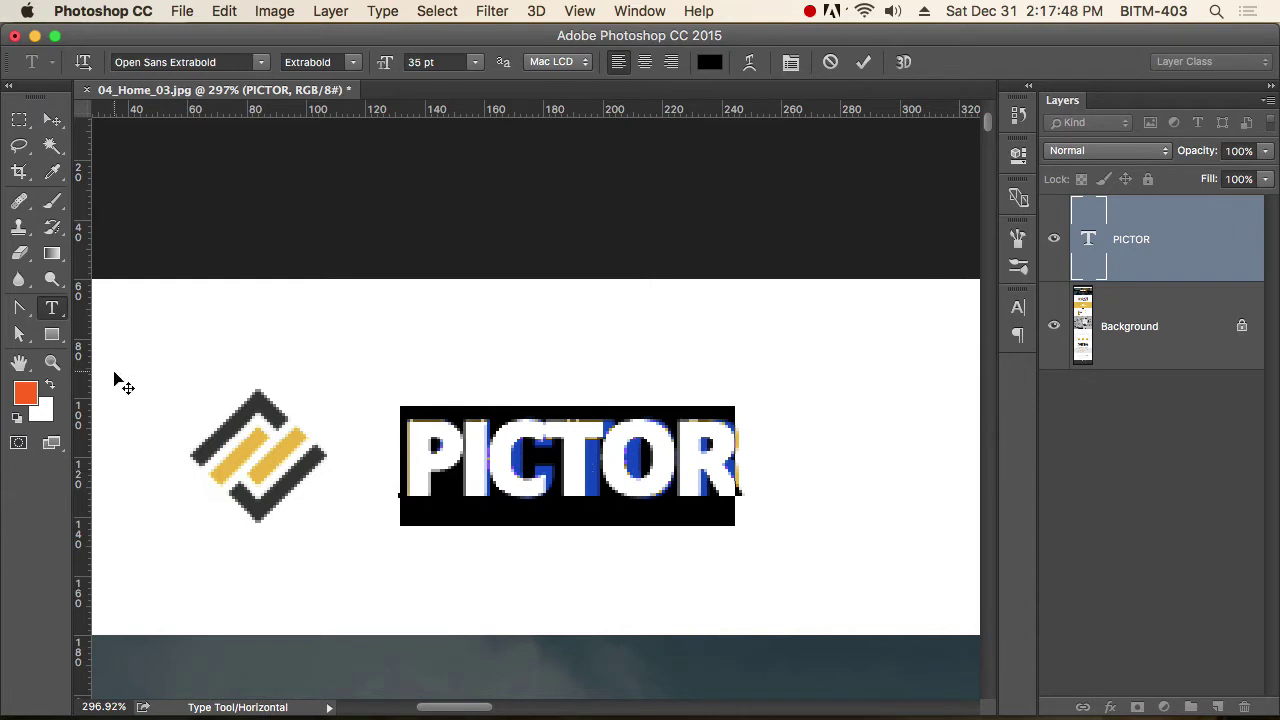
click(52, 119)
drag(670, 475, 651, 575)
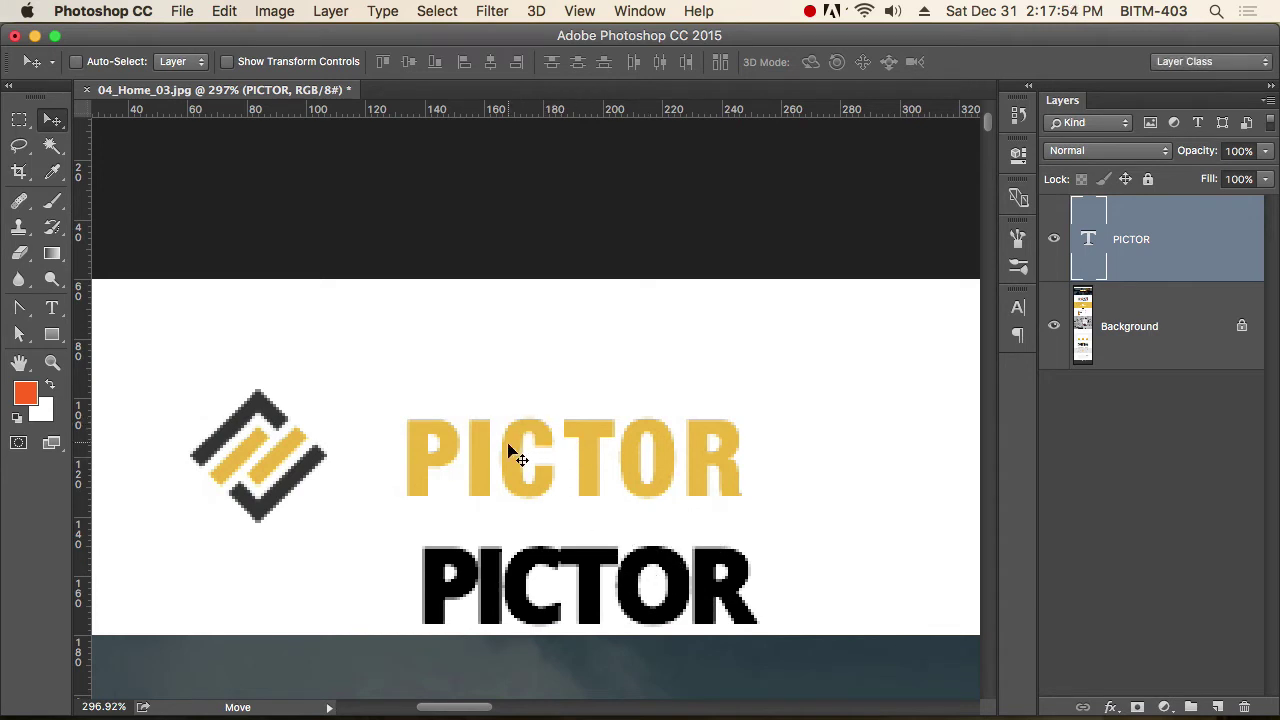
Apply Arial Bold to the black PICTOR text.
key(t)
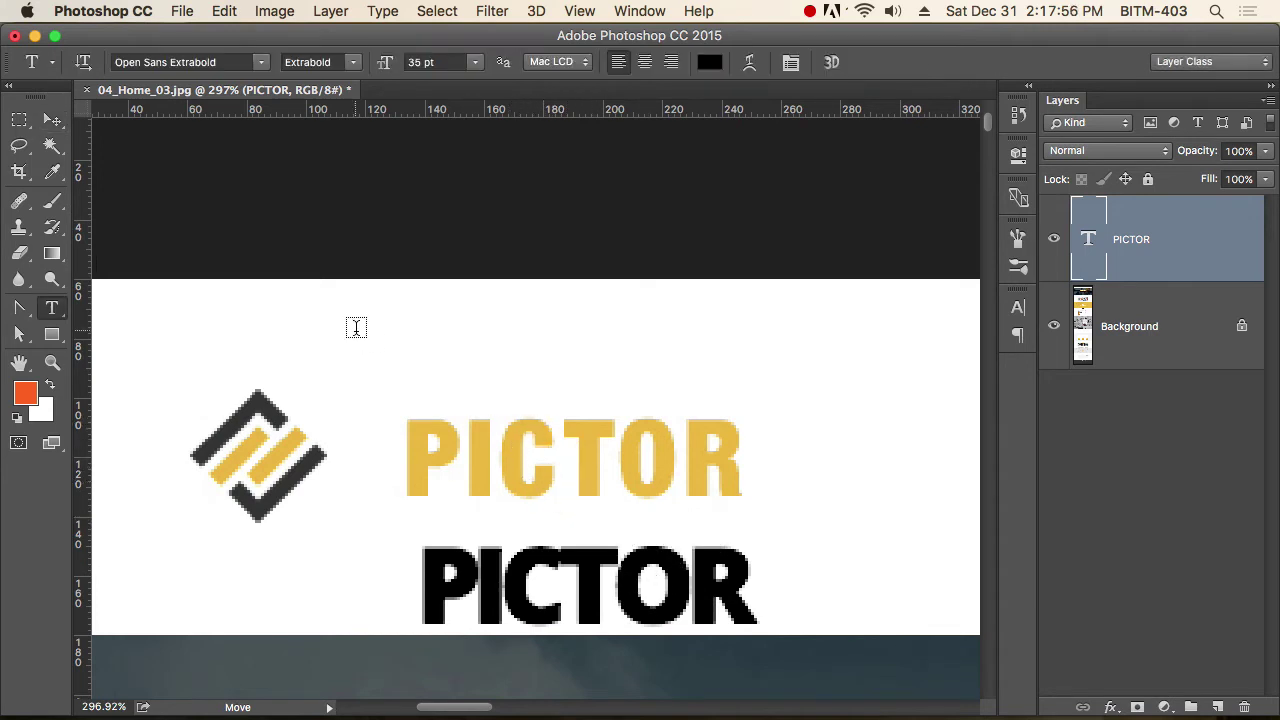
click(231, 62)
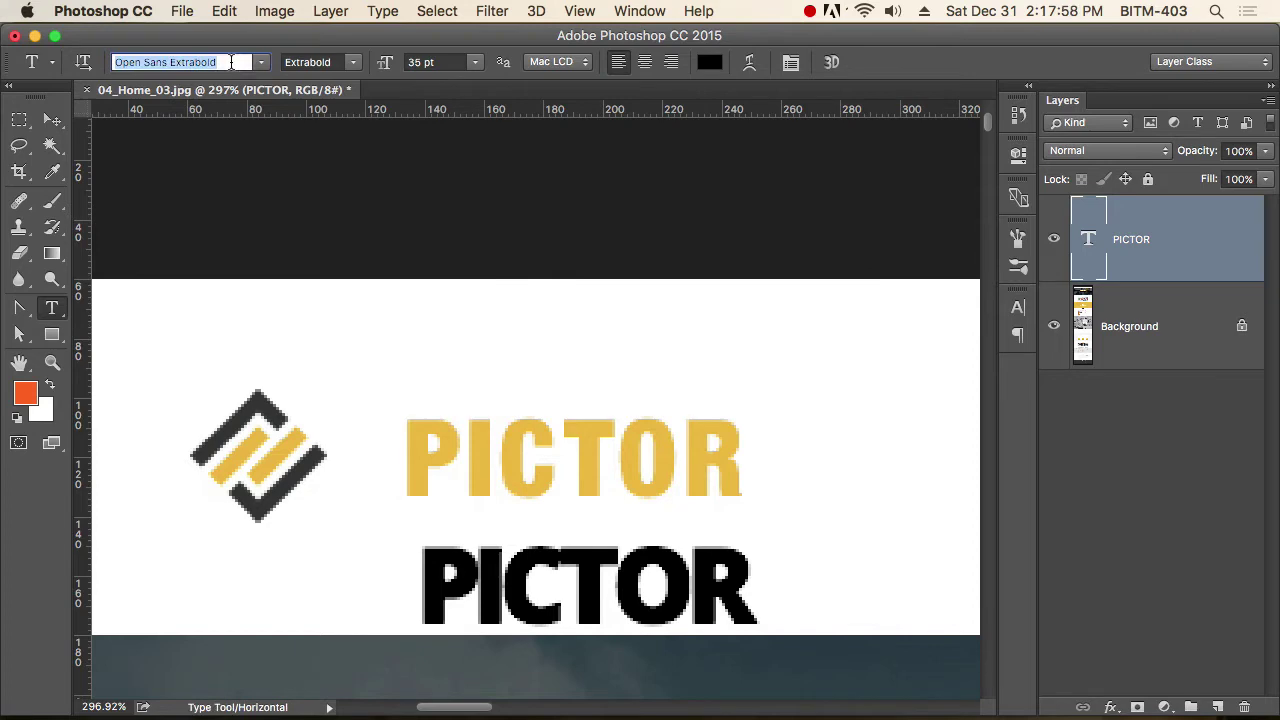
text(aro)
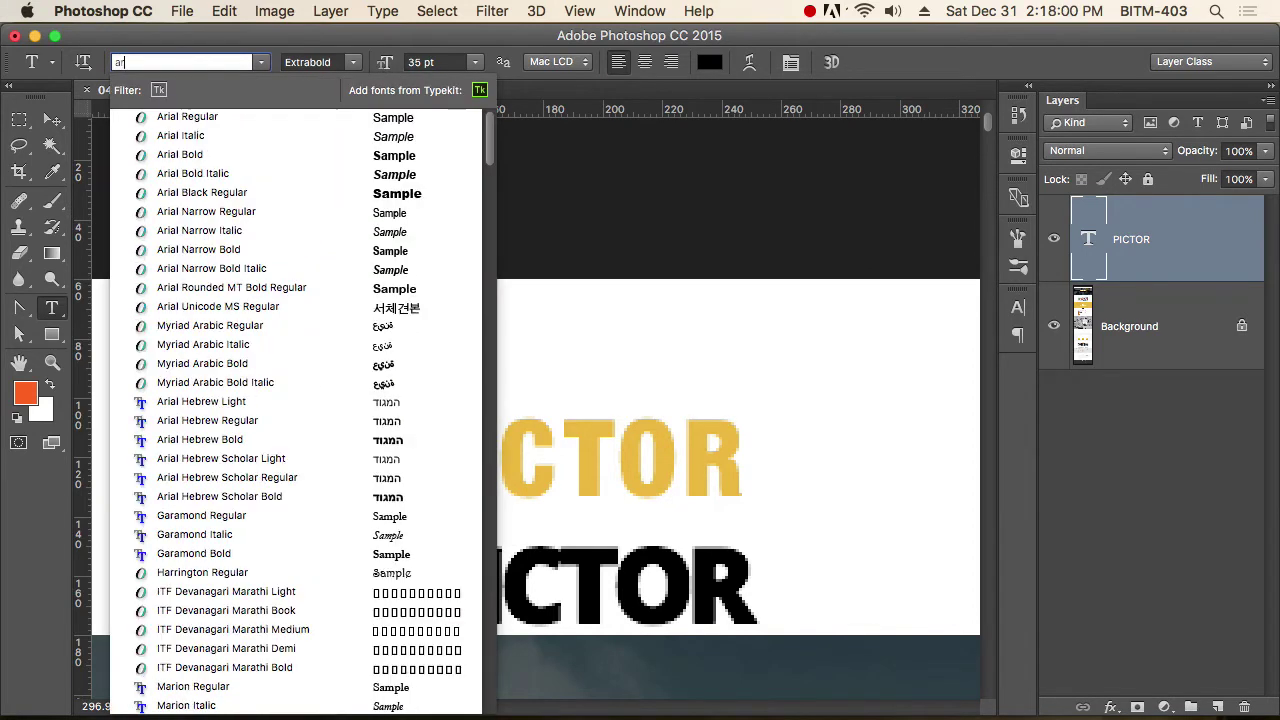
key(BackSpace)
key(Down)
key(Down)
key(Down)
key(Return)
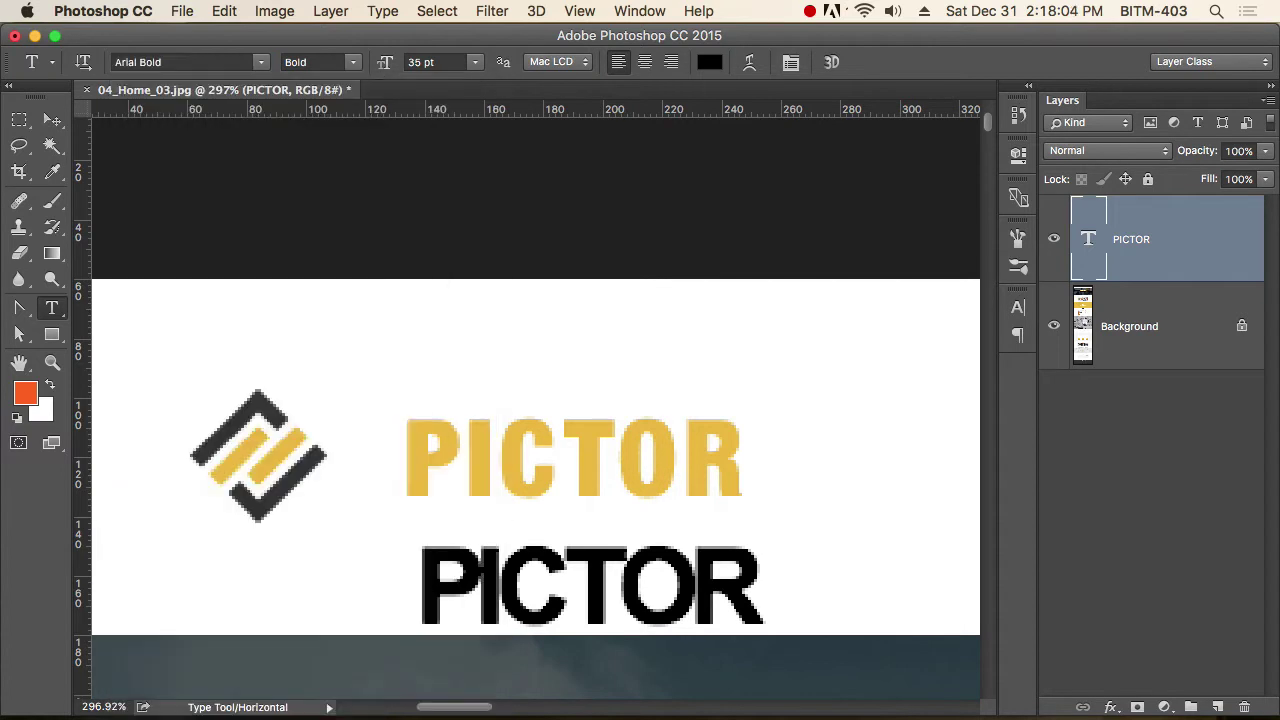
Preview PICTOR in Avenir, Avenir Next and Avenir Next Condensed, stopping on Bangla MN Regular.
click(221, 62)
key(Down)
key(Down)
key(Down)
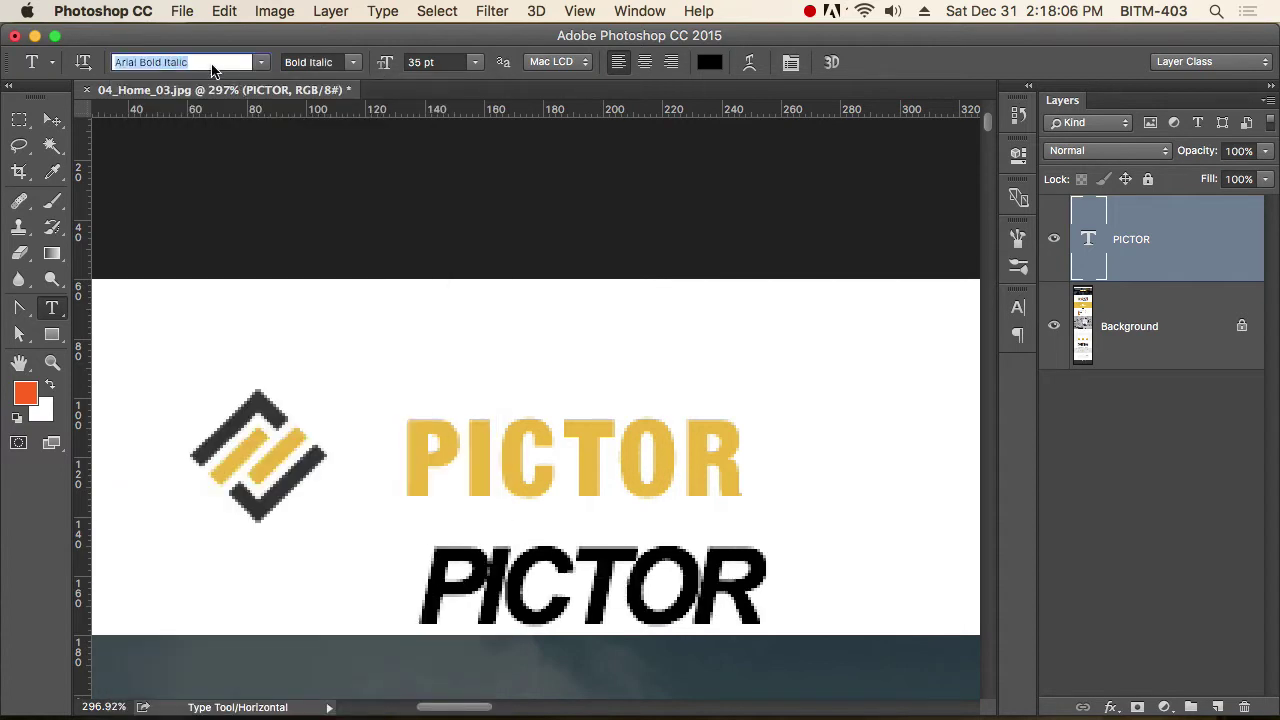
key(Down)
key(Down)
key(Down)
key(Down)
key(Down)
key(Down)
key(Down)
key(Down)
key(Down)
key(Down)
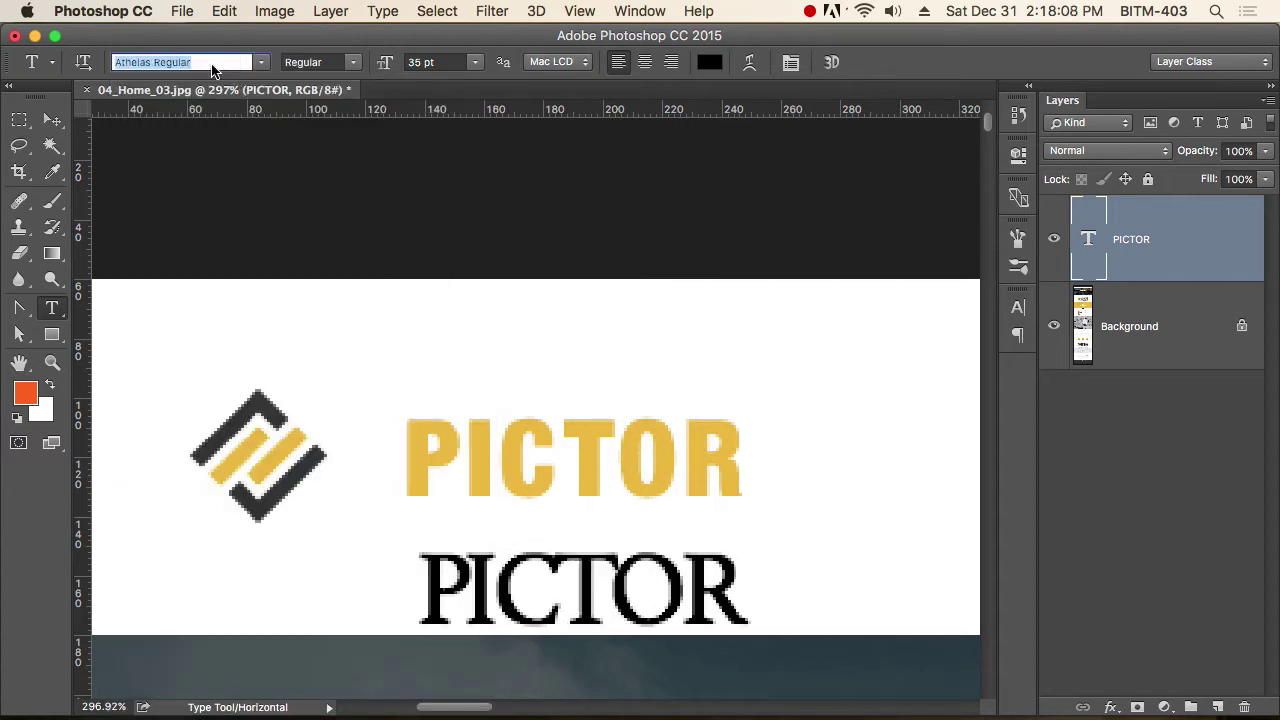
key(Down)
key(Down)
key(Down)
key(Down)
key(Down)
key(Down)
key(Down)
key(Down)
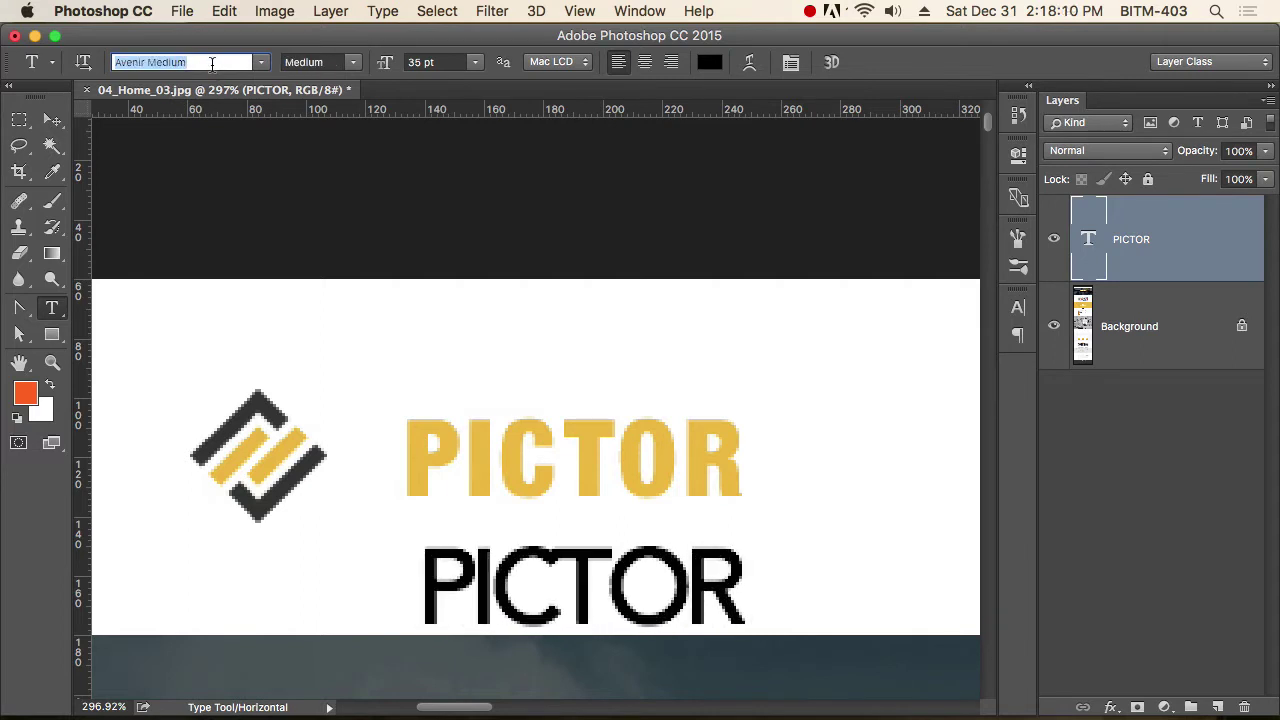
key(Down)
key(Down)
key(Down)
key(Down)
key(Down)
key(Down)
key(Down)
key(Down)
key(Down)
key(Down)
key(Down)
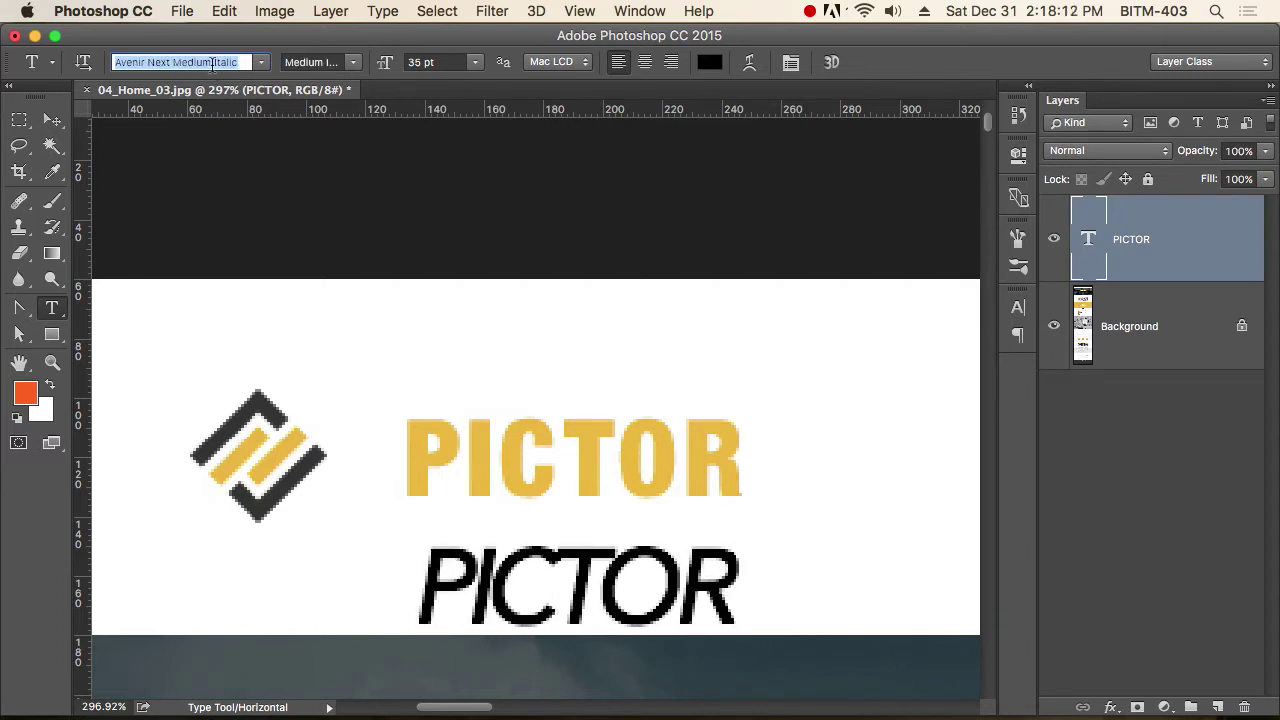
key(Down)
key(Down)
key(Down)
key(Down)
key(Down)
key(Down)
key(Down)
key(Down)
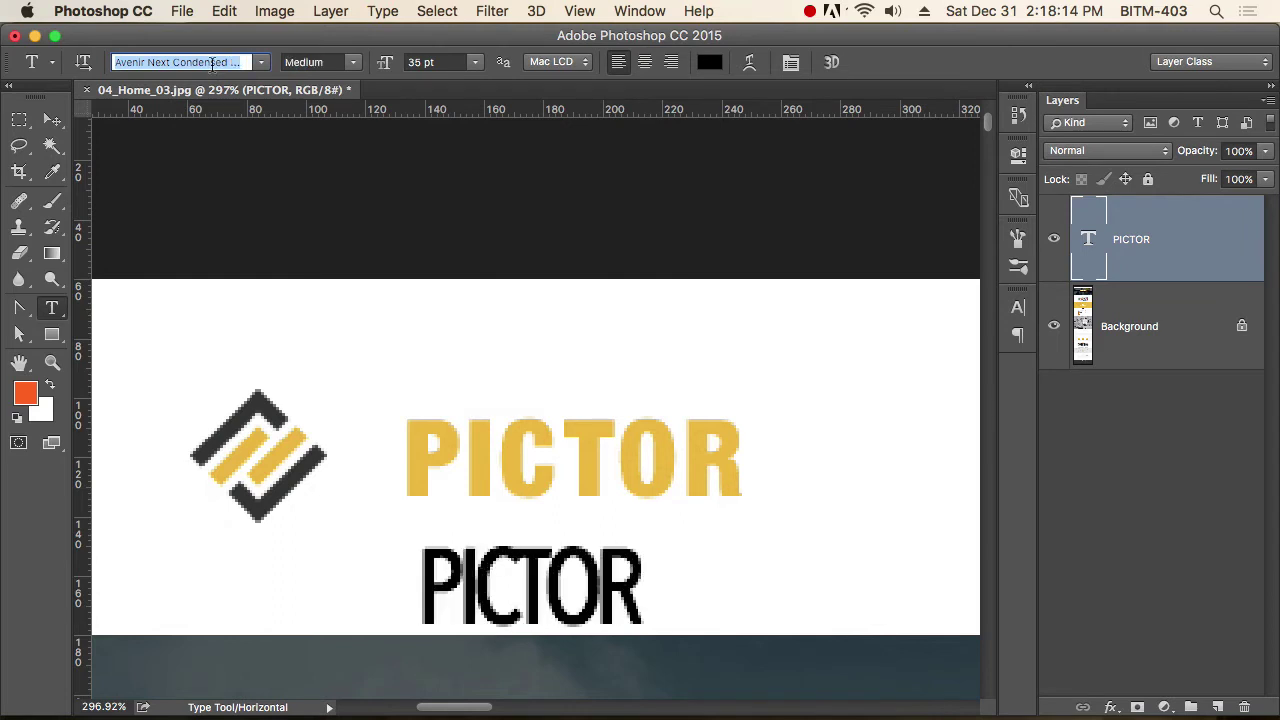
key(Down)
key(Down)
key(Down)
key(Down)
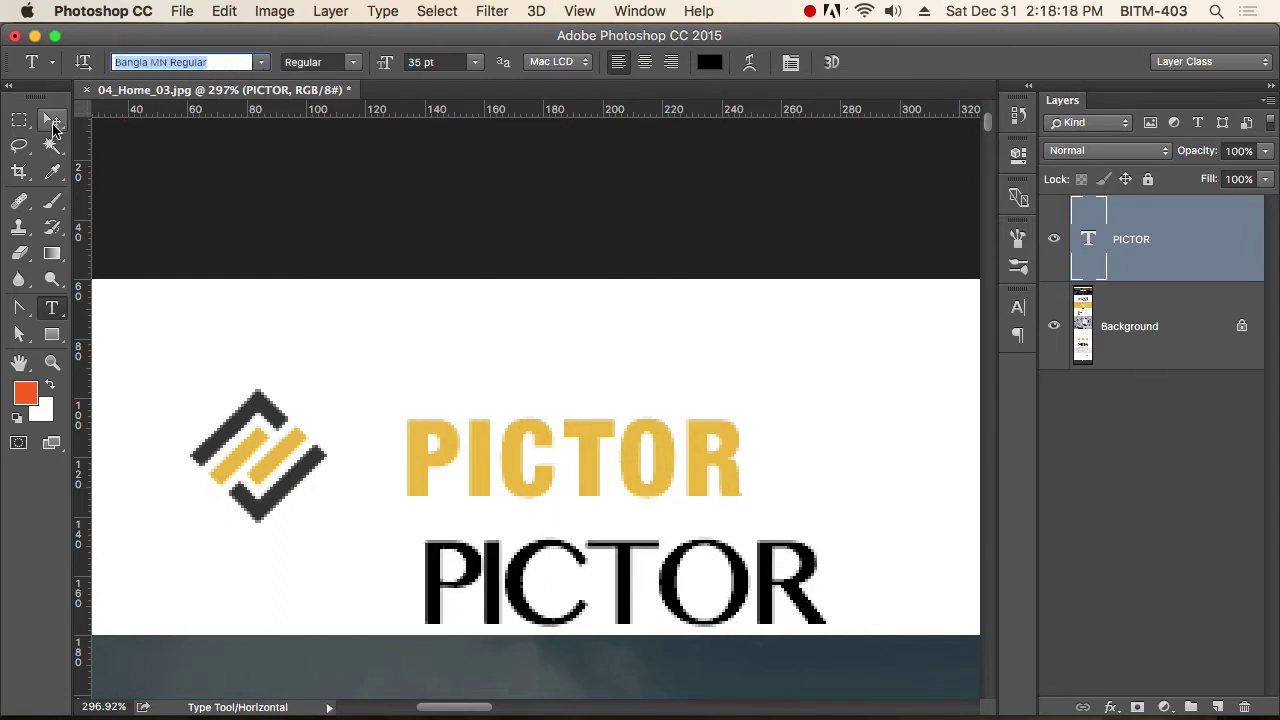
Commit the Bangla MN Regular PICTOR text, staying in Photoshop.
click(52, 120)
key(t)
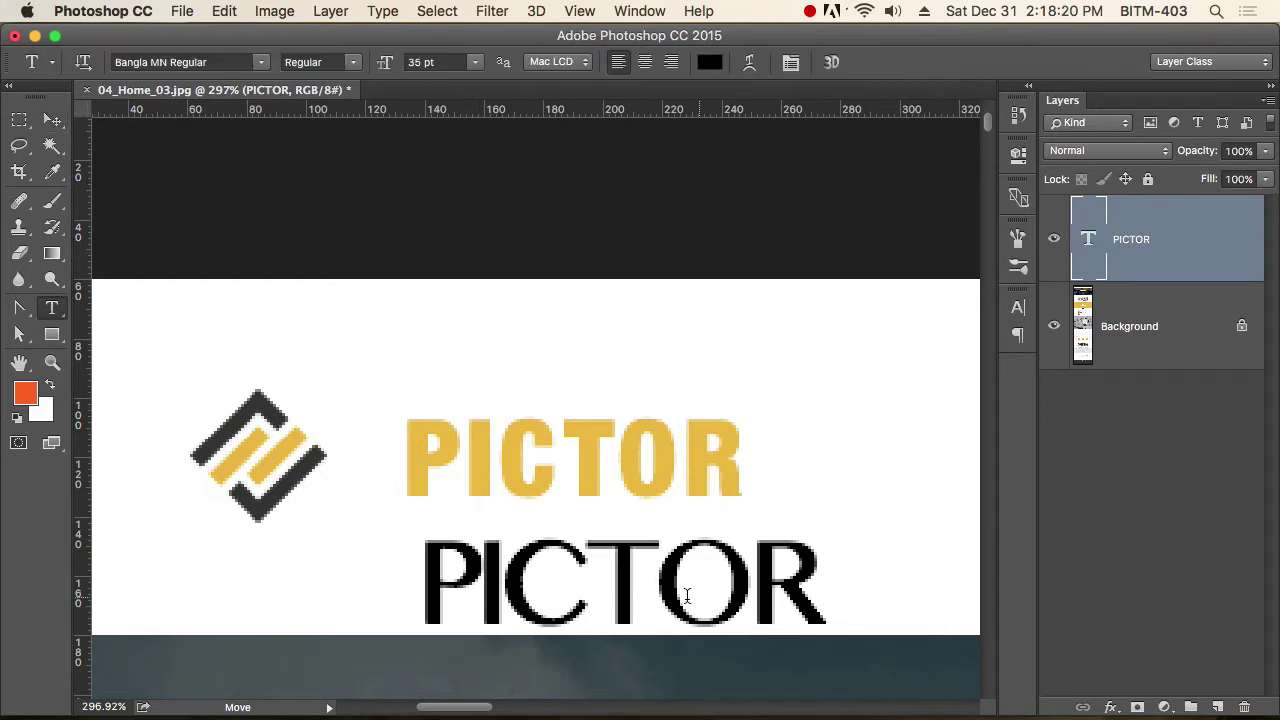
double_click(643, 600)
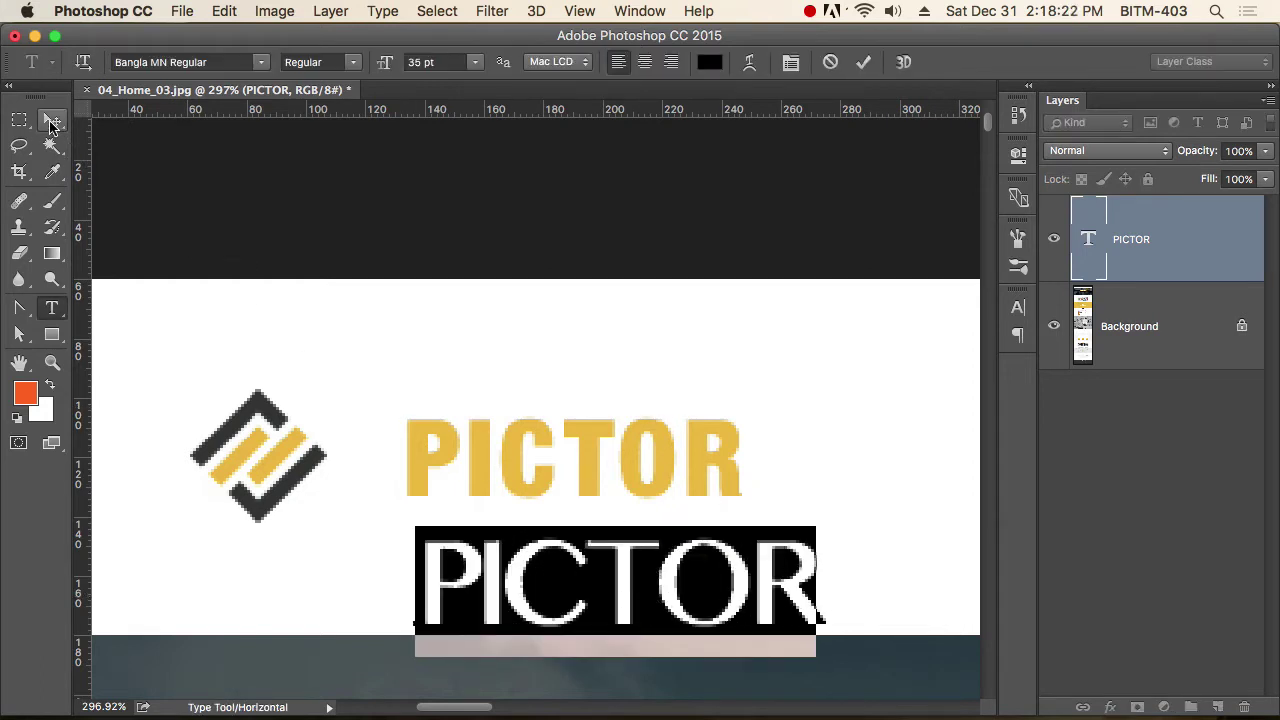
click(52, 120)
key(super+Tab)
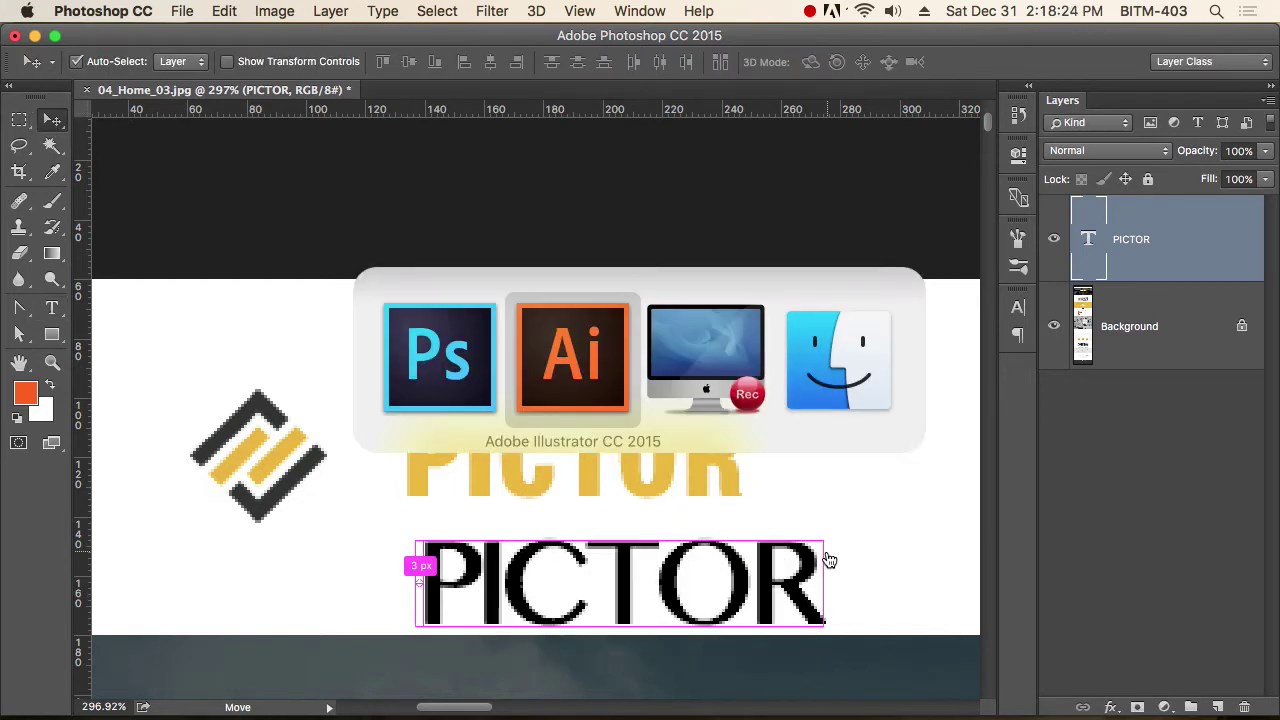
key(super+shift+Tab)
Bring Firefox forward and load Google Fonts in a new tab via 'googfo'.
mouse_move(505, 706)
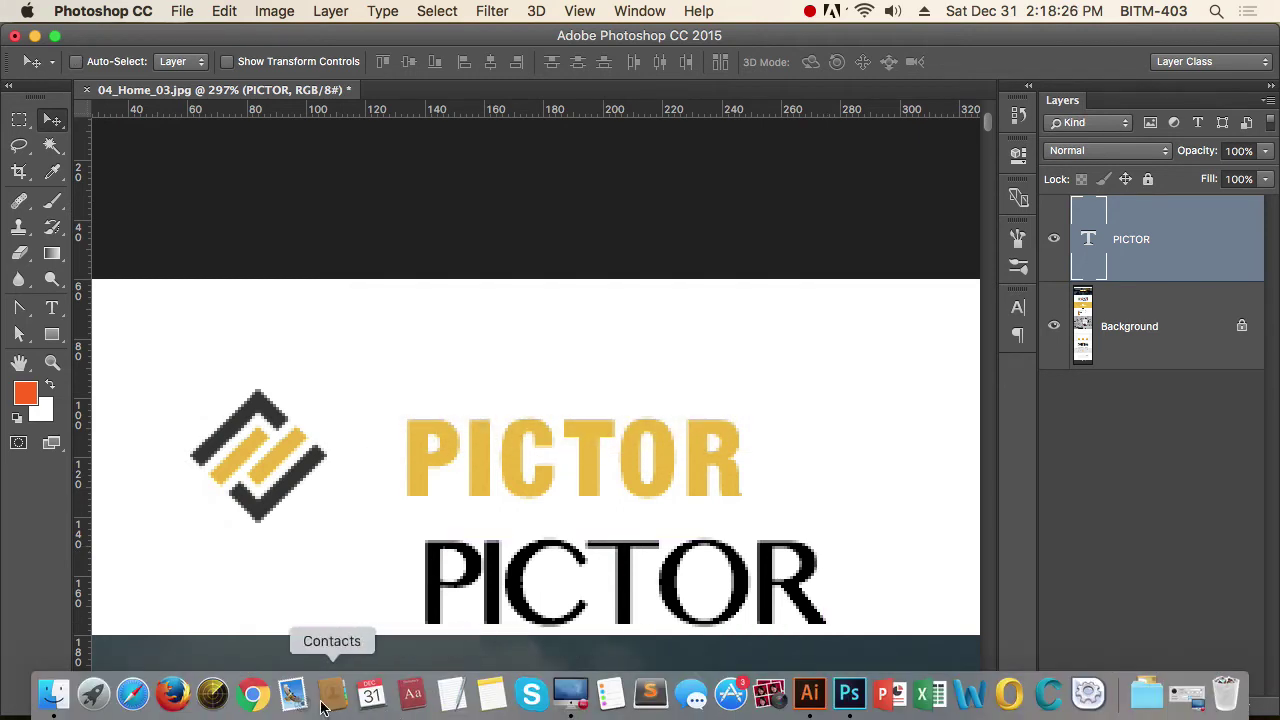
click(172, 694)
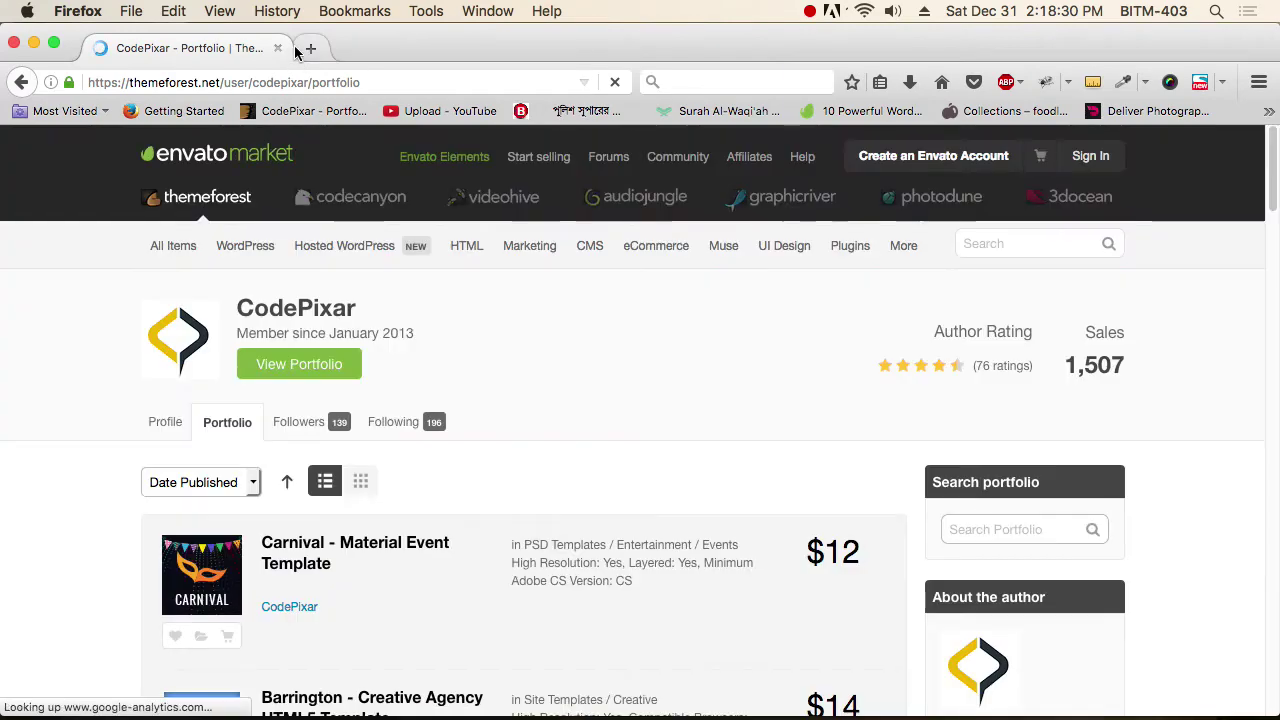
click(310, 45)
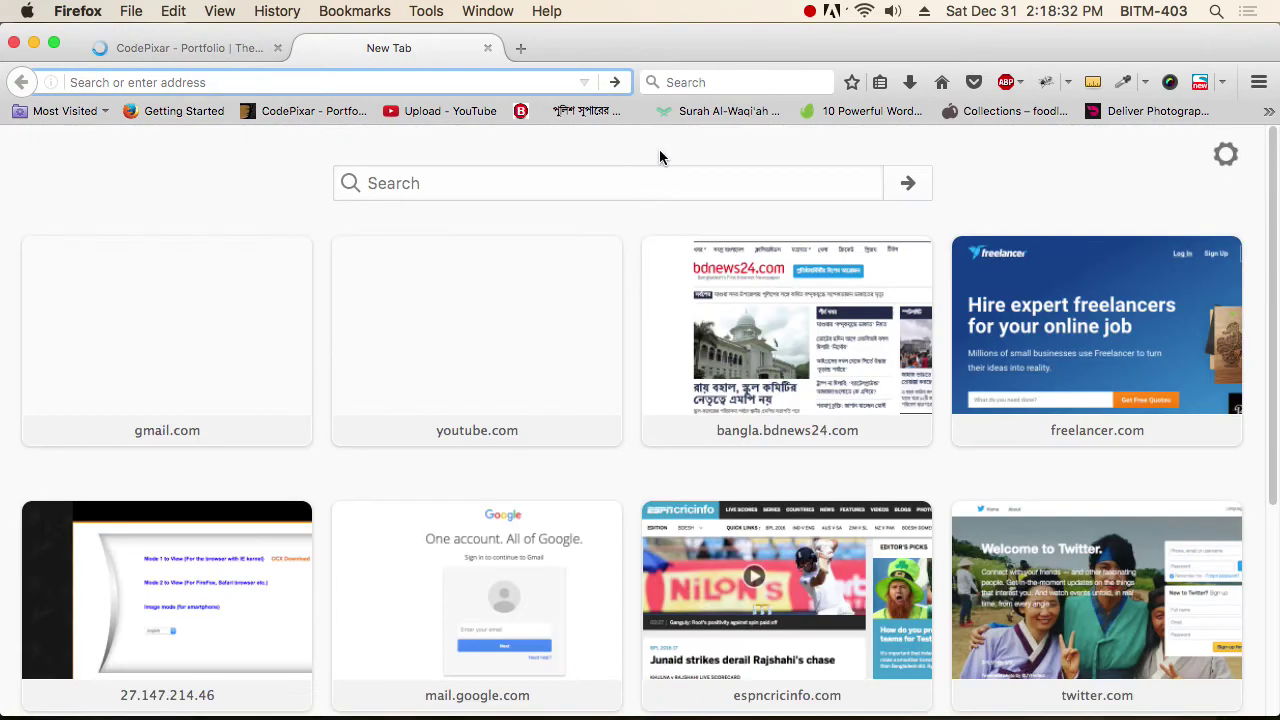
text(google.com/)
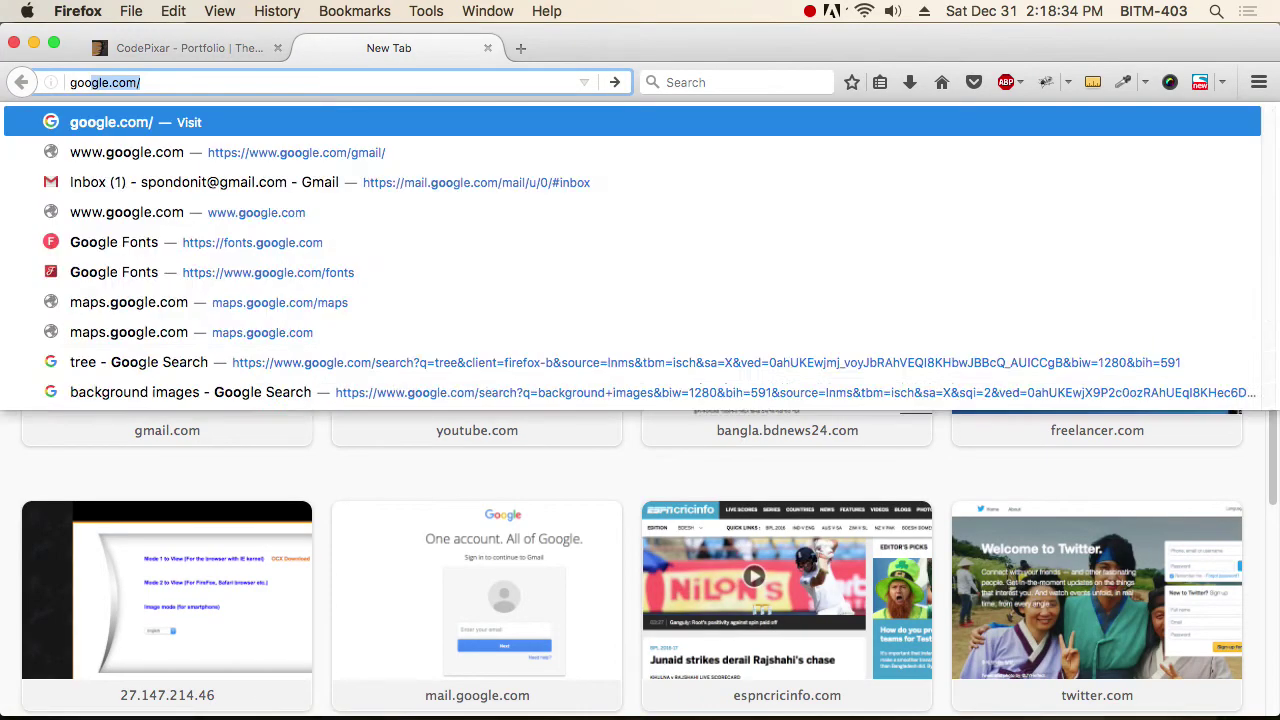
text(fonts)
key(Return)
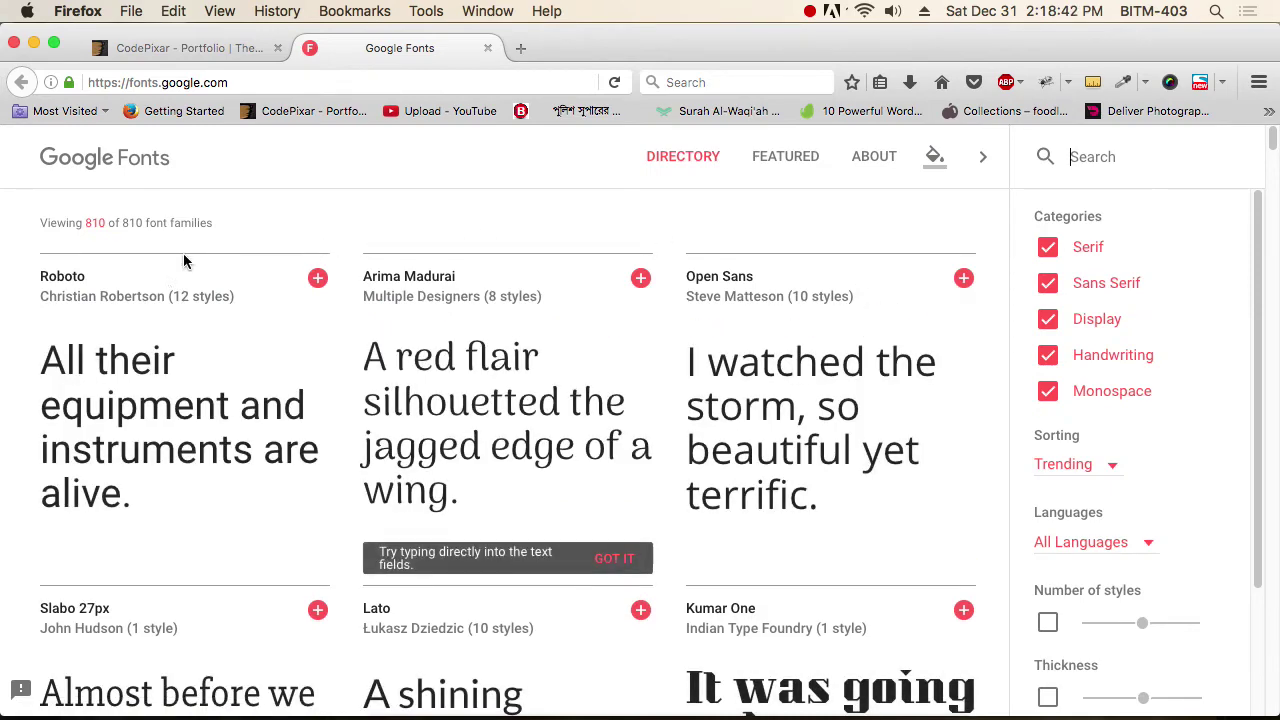
Browse the font directory and add the Anton family to the selection.
click(785, 158)
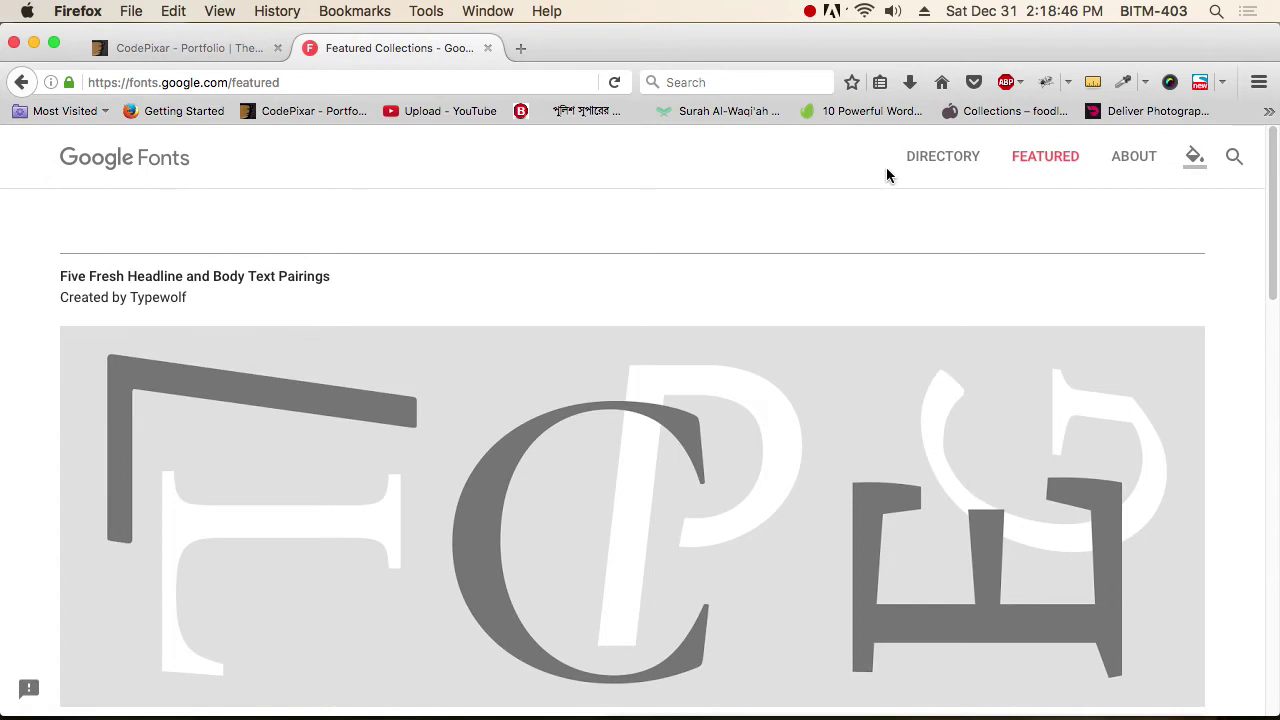
click(943, 157)
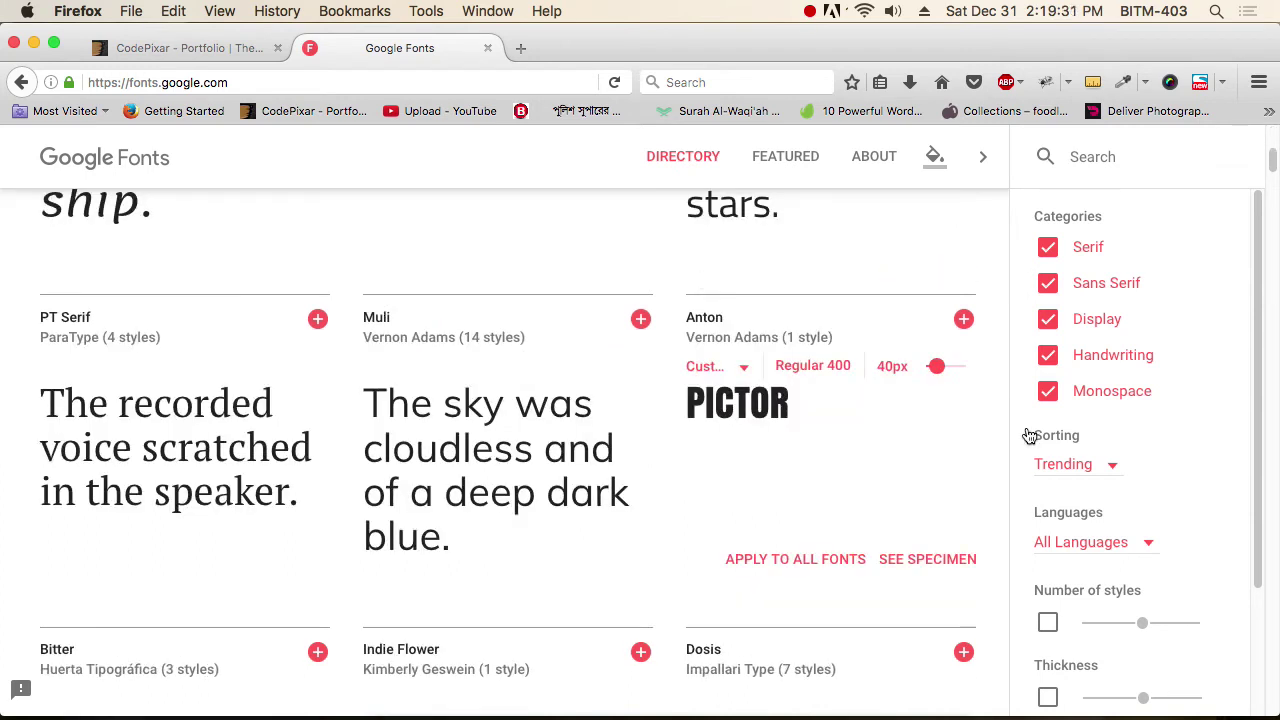
click(963, 319)
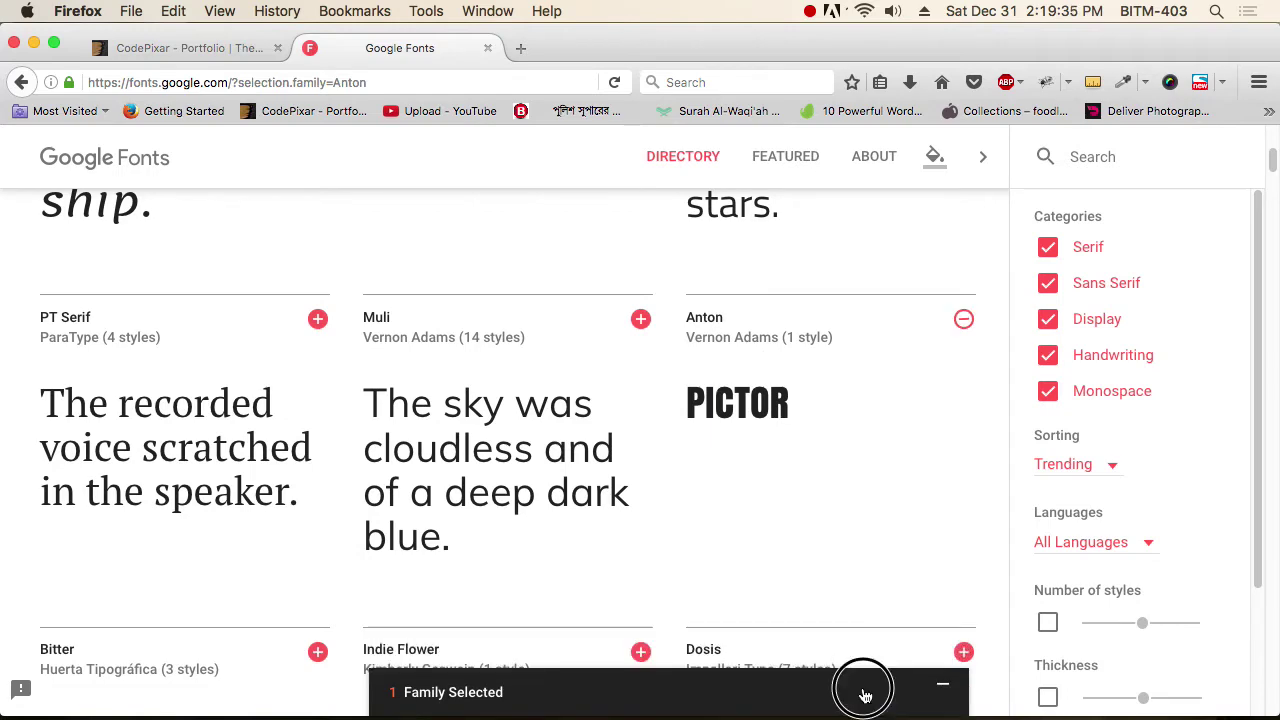
click(862, 690)
Download the selection as Anton.zip to the Desktop and reveal it in Finder.
click(921, 193)
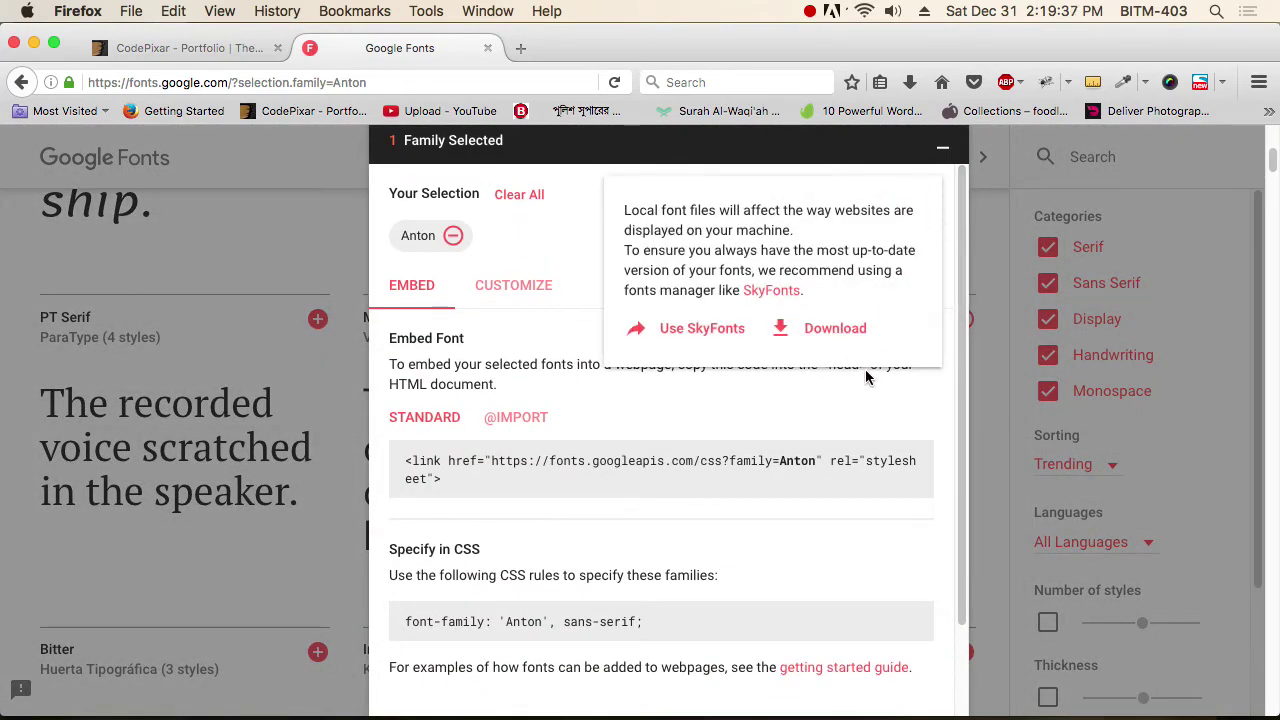
click(842, 331)
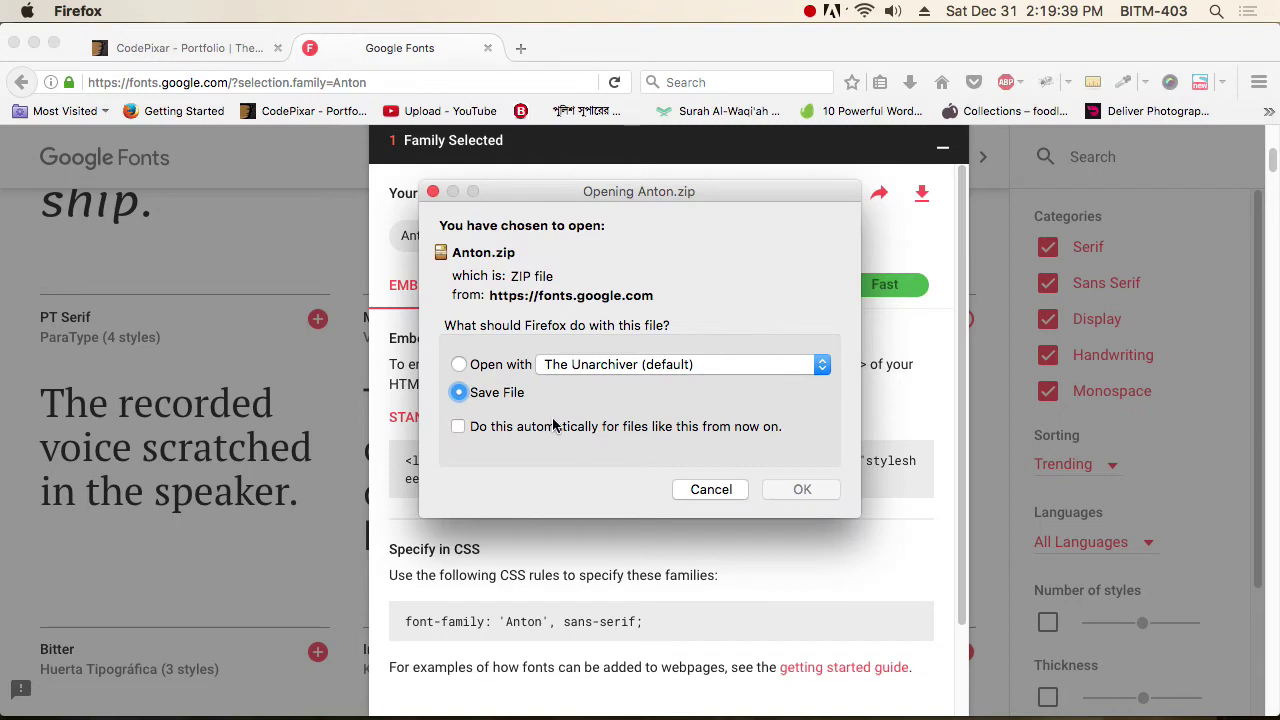
click(805, 489)
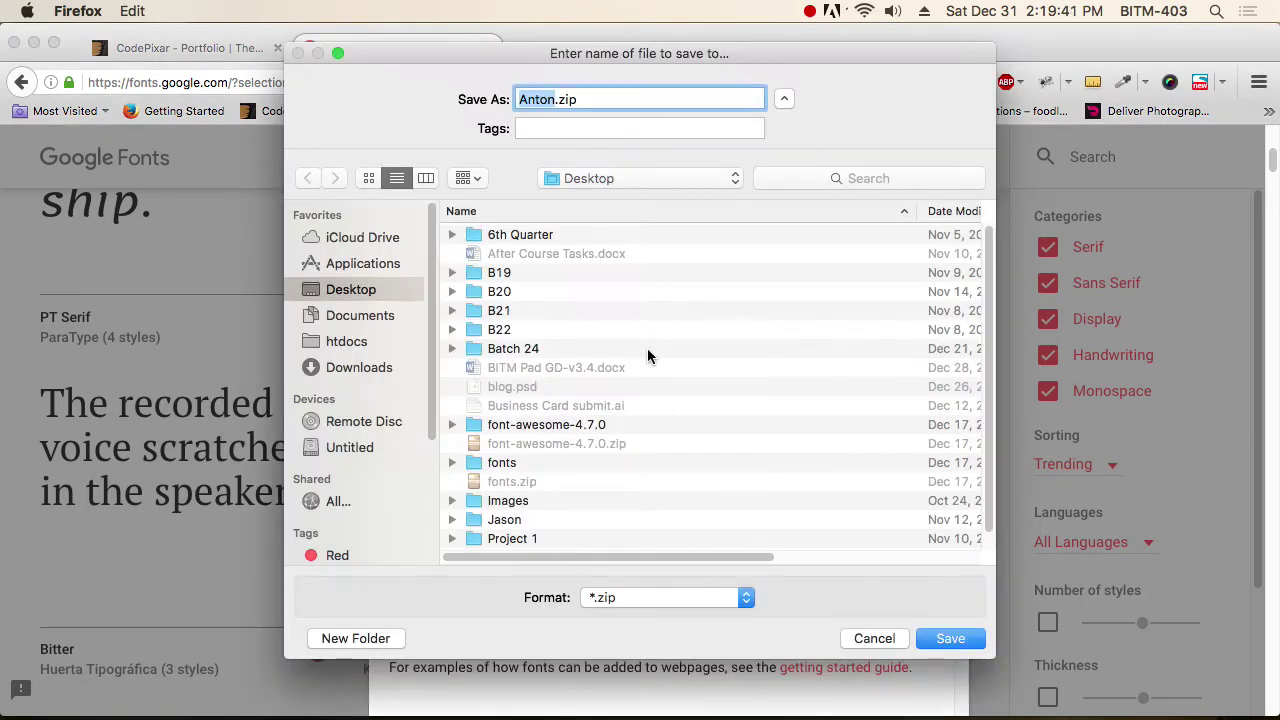
click(966, 646)
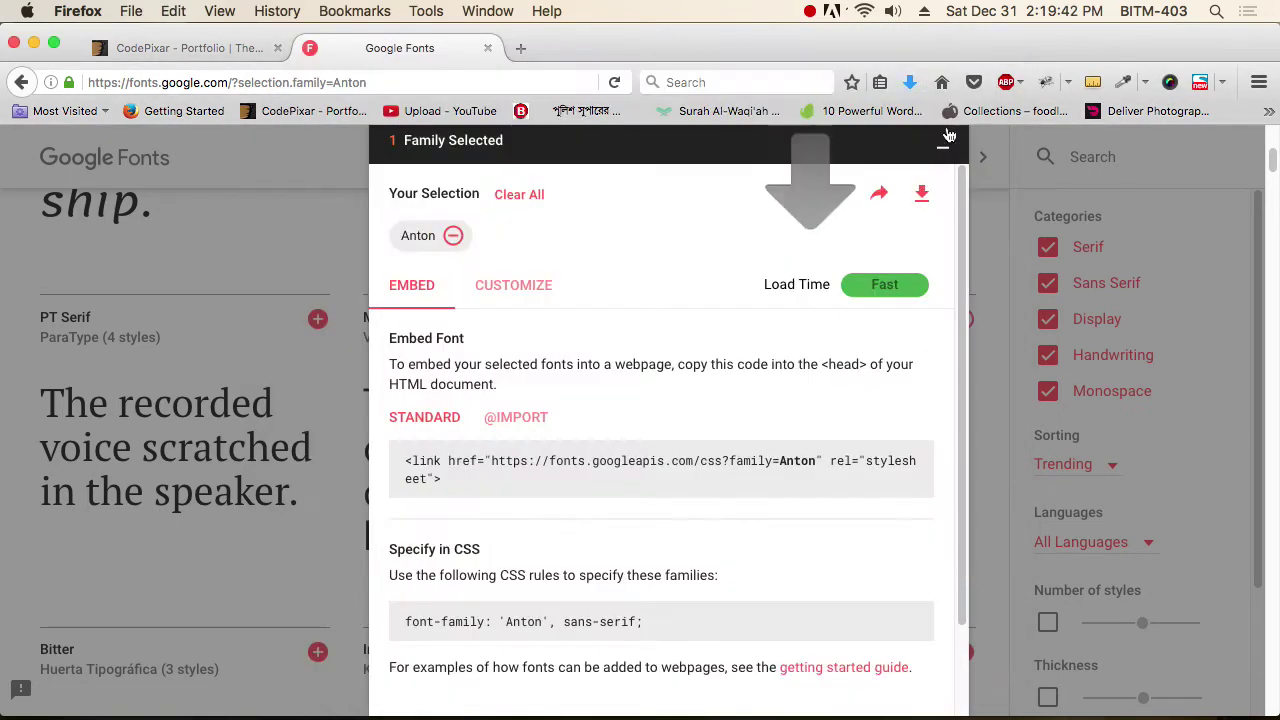
click(909, 82)
click(899, 146)
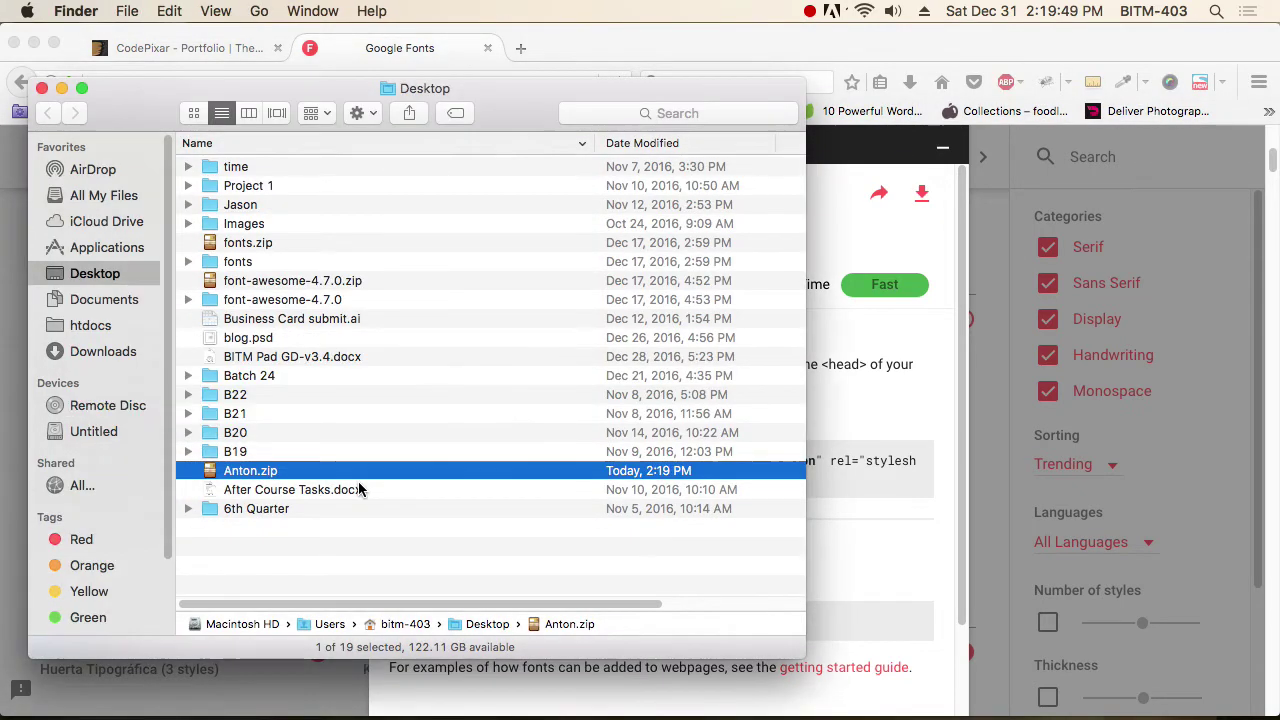
Unzip Anton, open Anton.ttf in Font Book and install it.
double_click(250, 490)
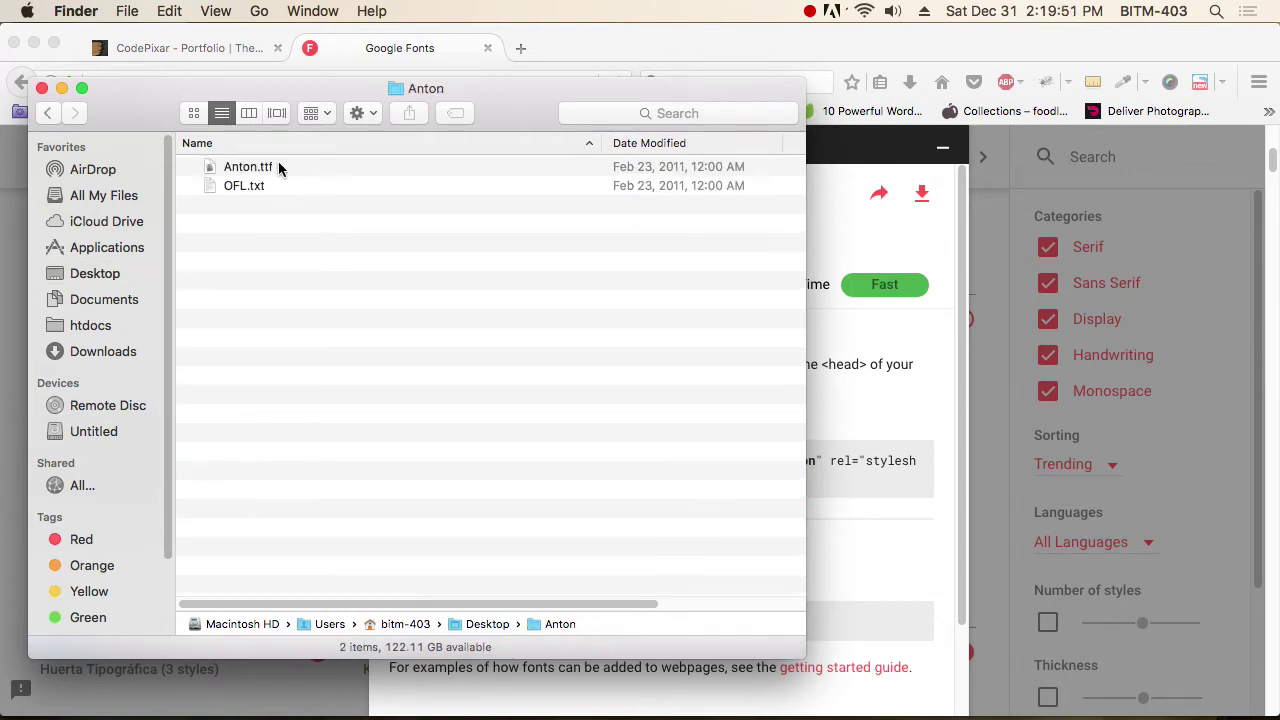
click(256, 171)
right_click(256, 171)
mouse_move(462, 199)
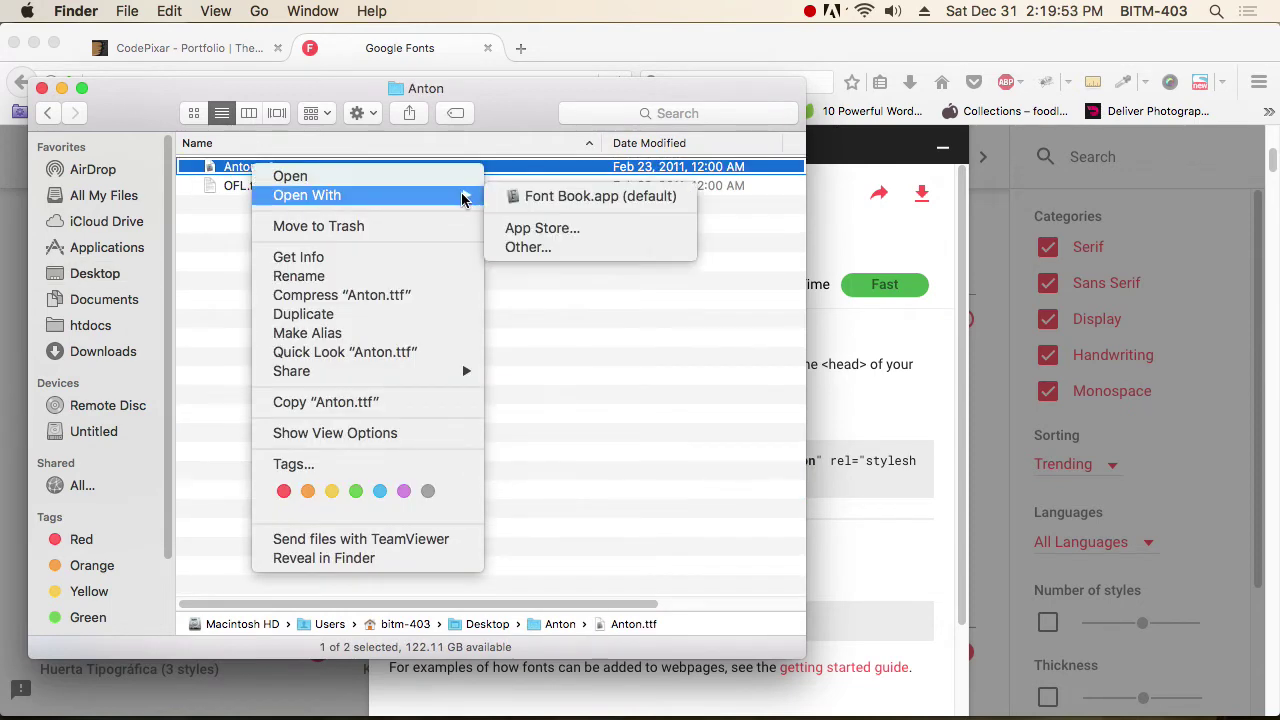
click(655, 197)
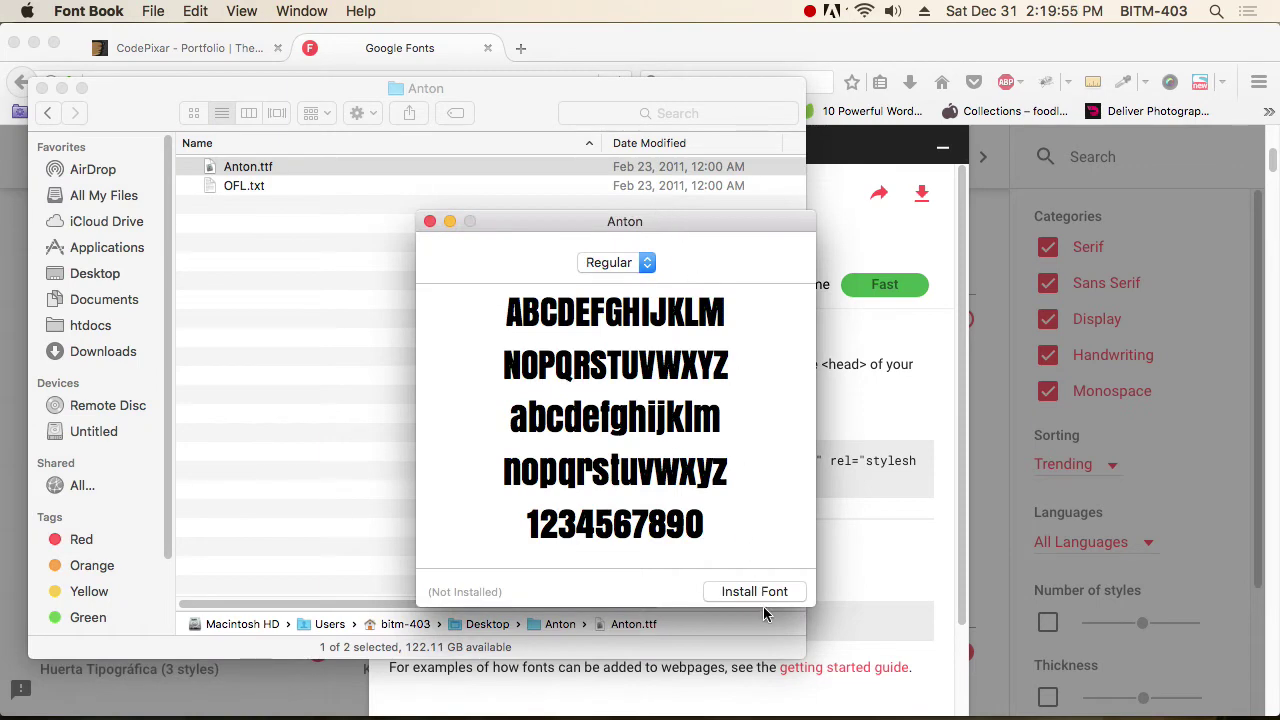
click(771, 596)
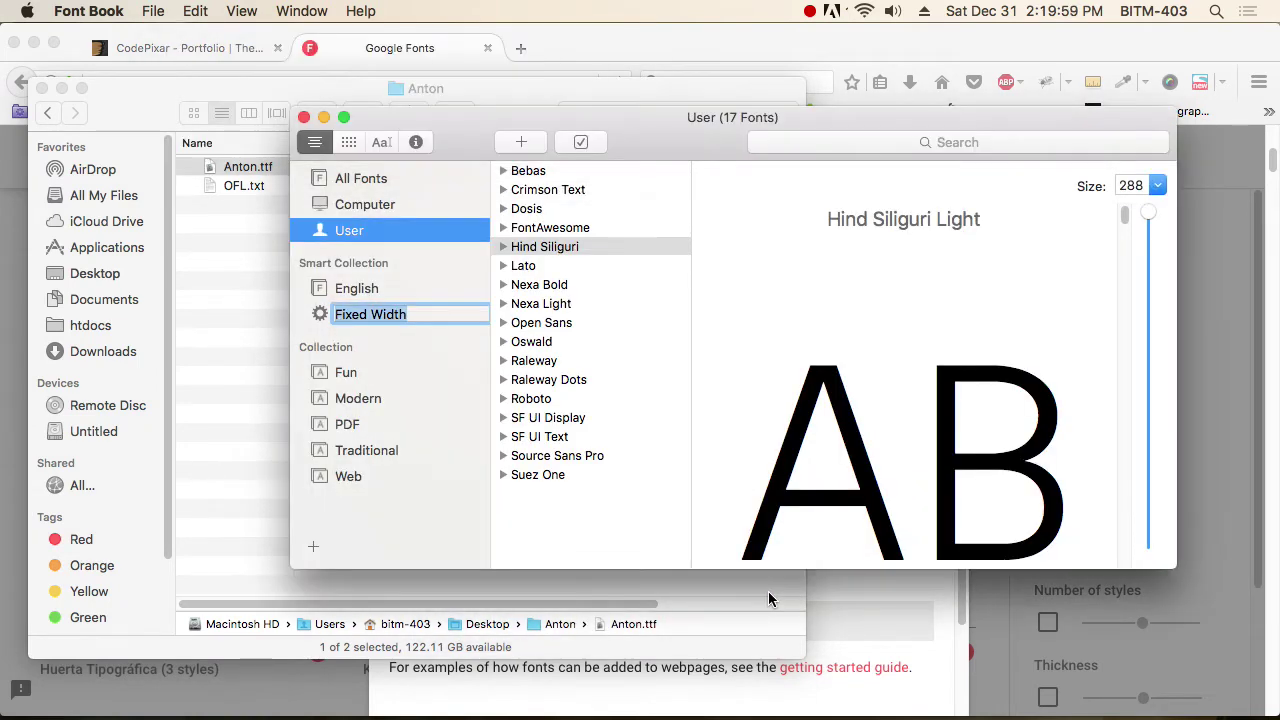
key(super+Tab)
key(super+Tab)
key(super+Tab)
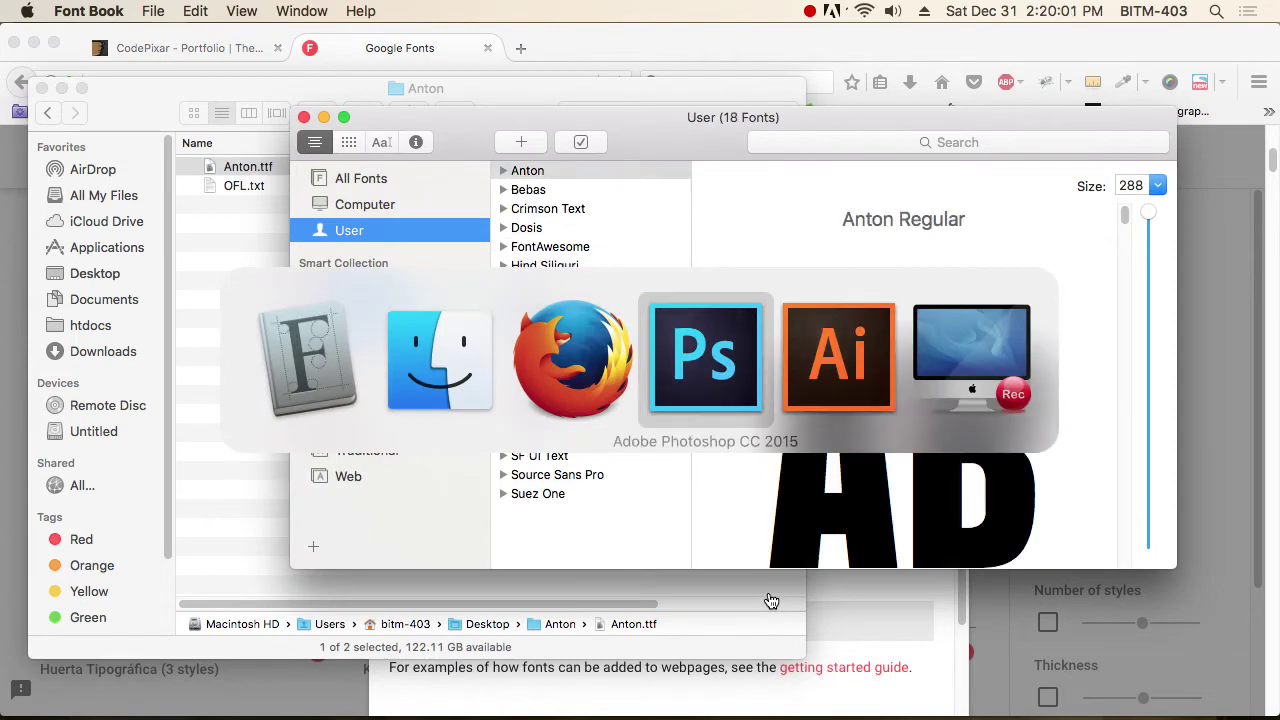
Set the black PICTOR text in Anton Regular by searching 'ant'.
key(t)
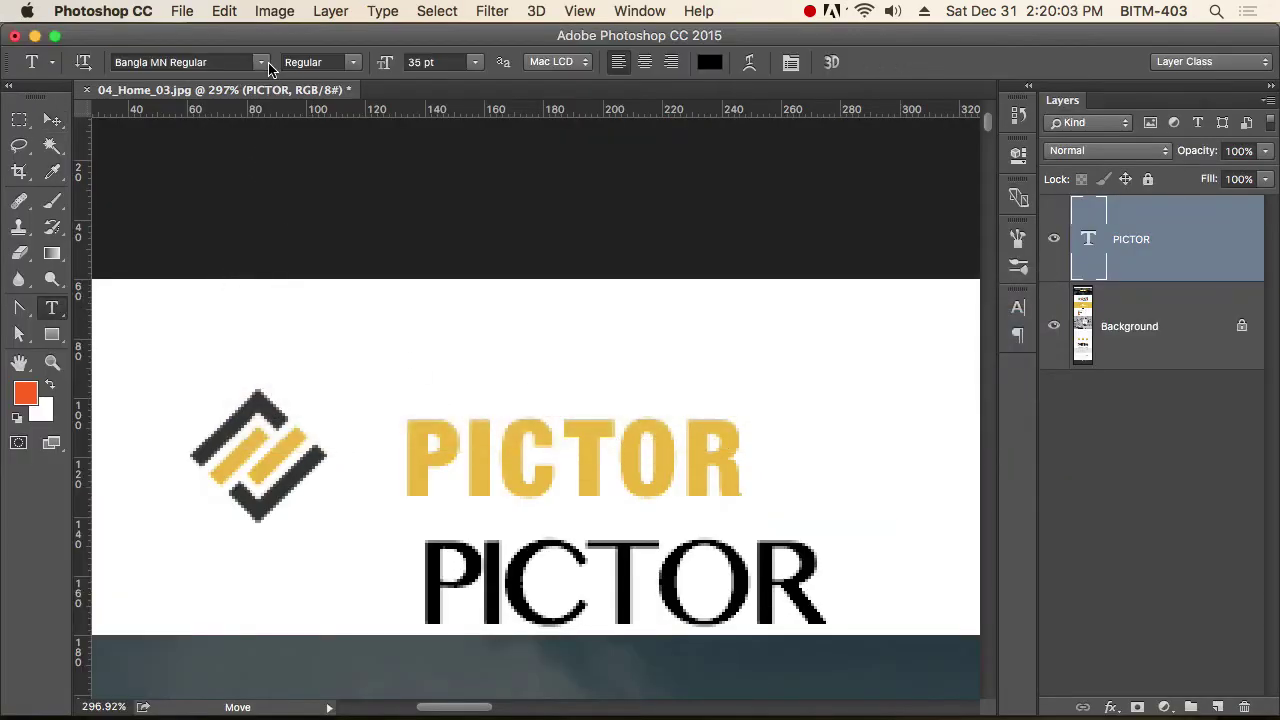
click(178, 62)
text(an)
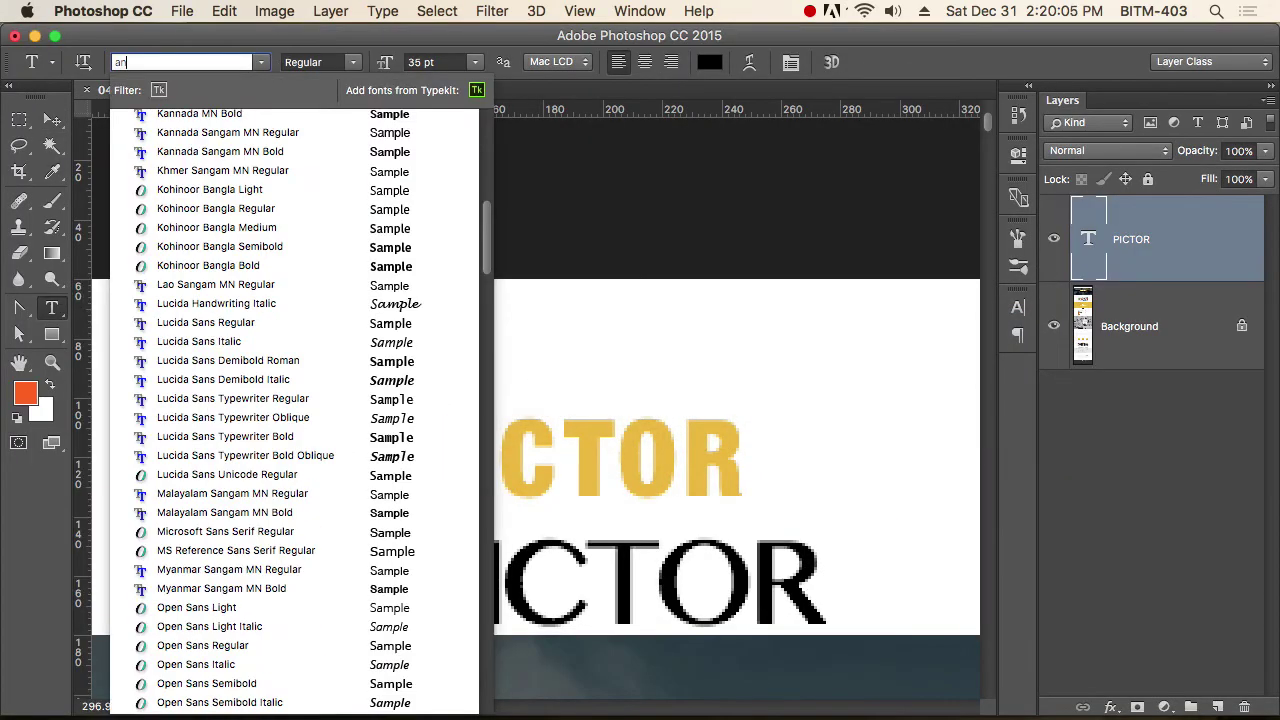
text(t)
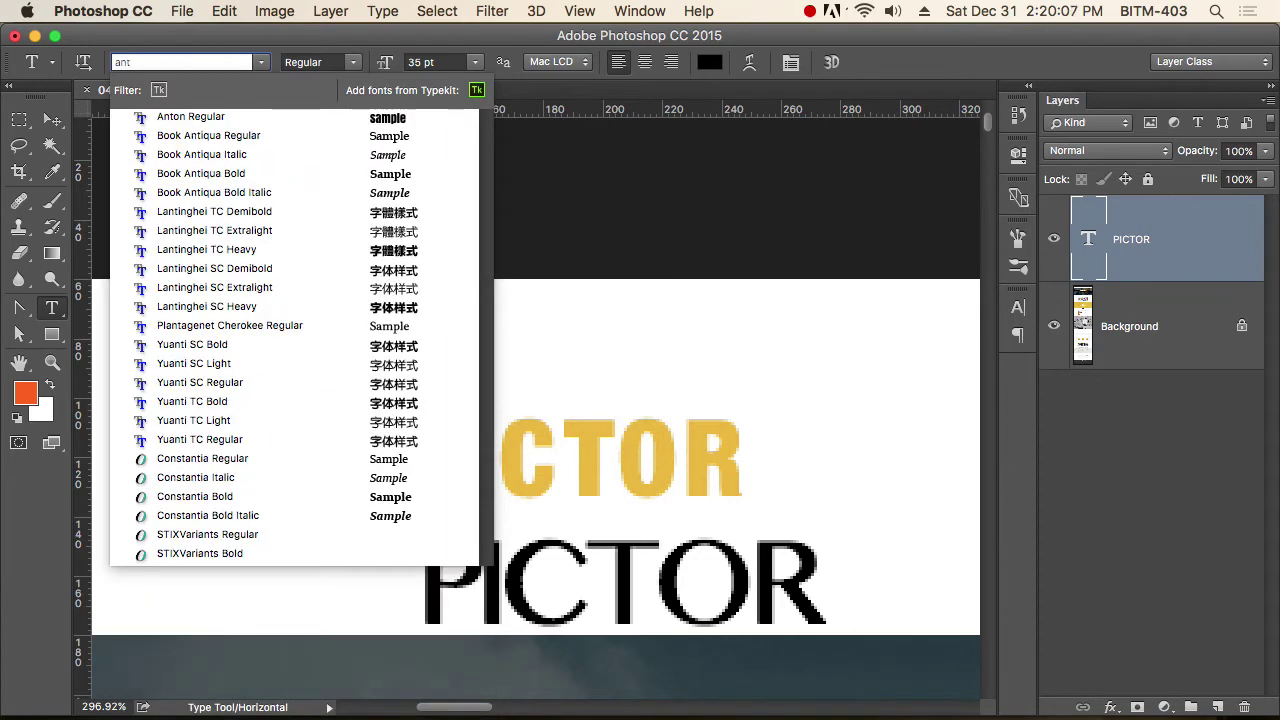
key(Return)
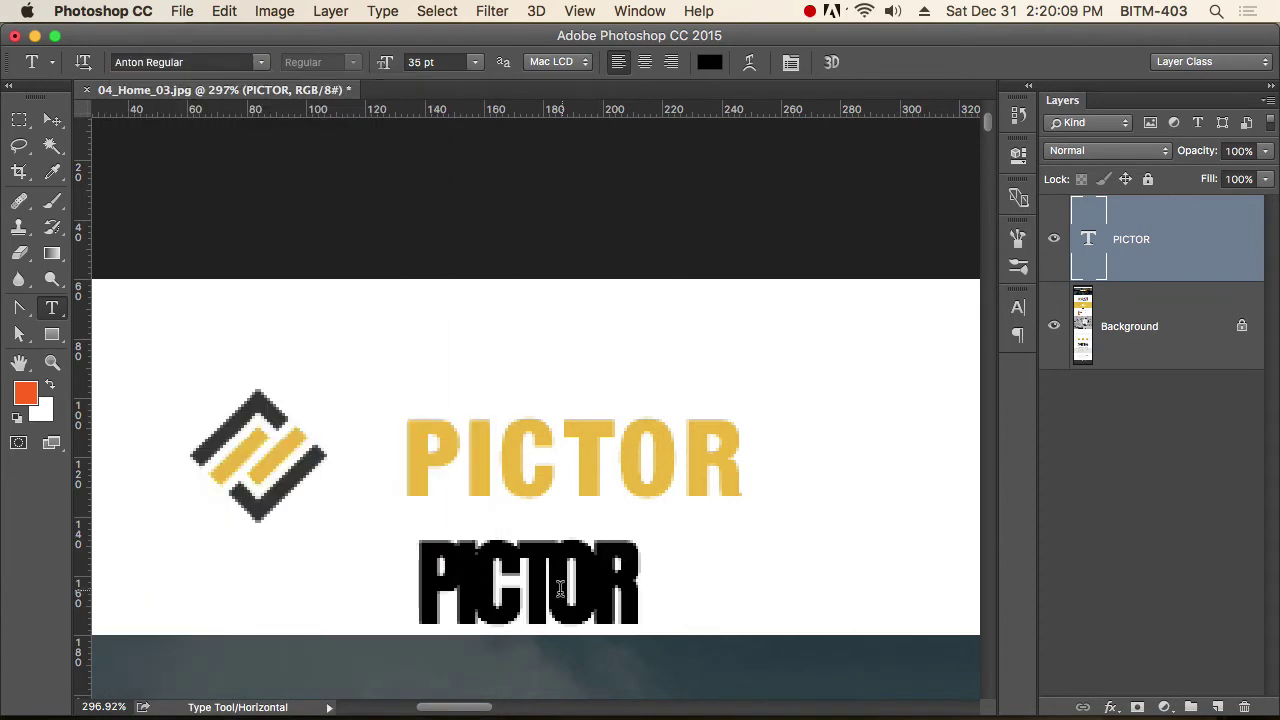
Reset the Anton PICTOR's tracking to 0 and move it onto the gold wordmark.
double_click(560, 588)
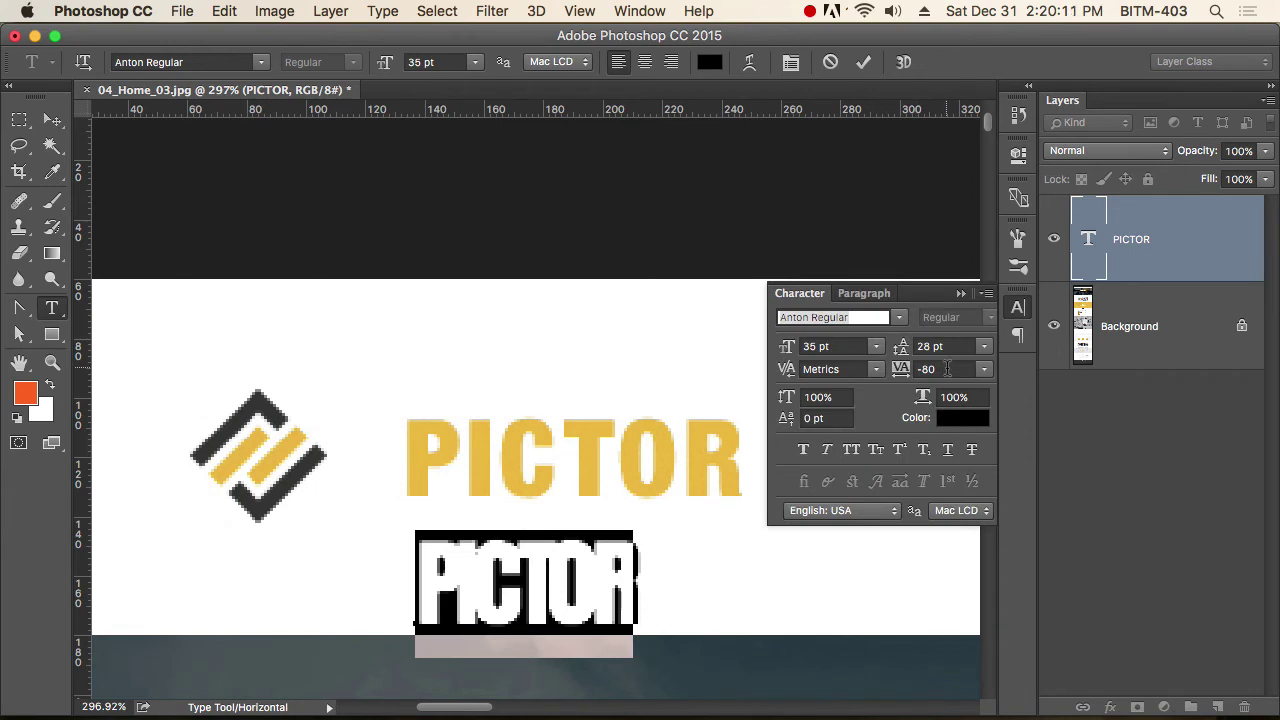
click(945, 369)
text(0)
key(Return)
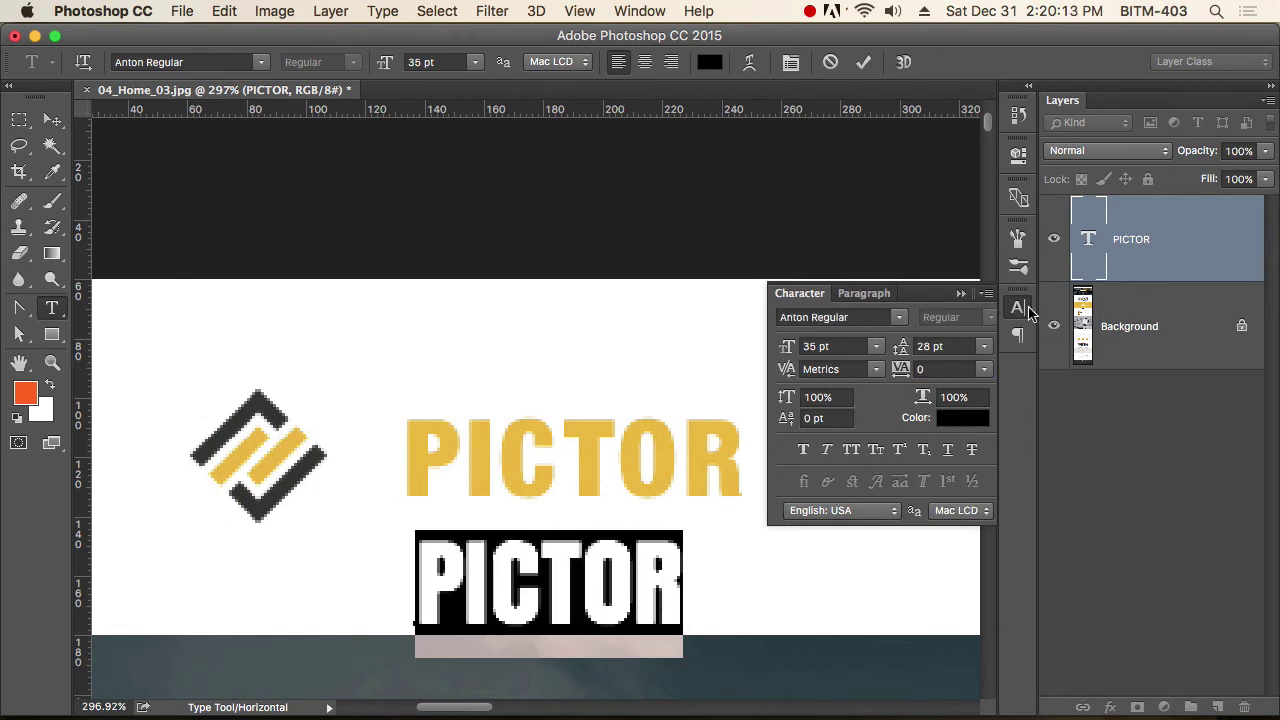
click(1022, 309)
click(52, 119)
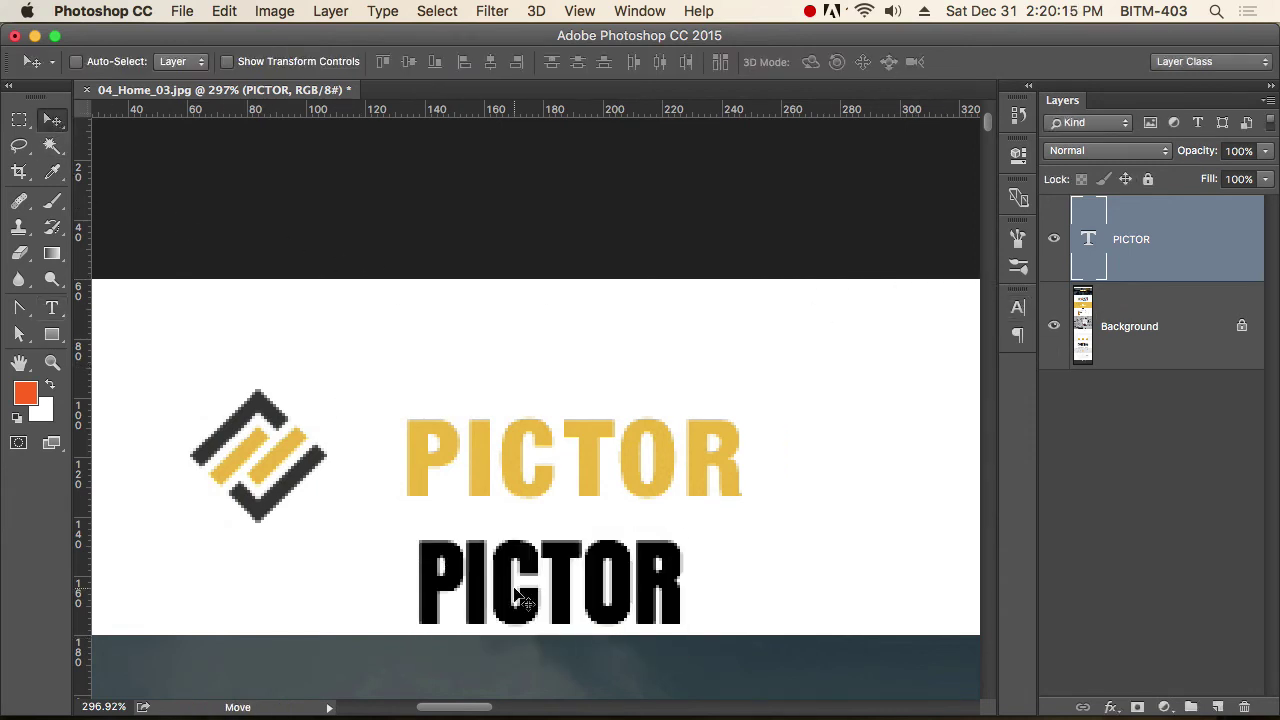
drag(514, 590, 506, 462)
Shrink the PICTOR to 32 pt and fine-tune its tracking to match the gold wordmark.
double_click(543, 470)
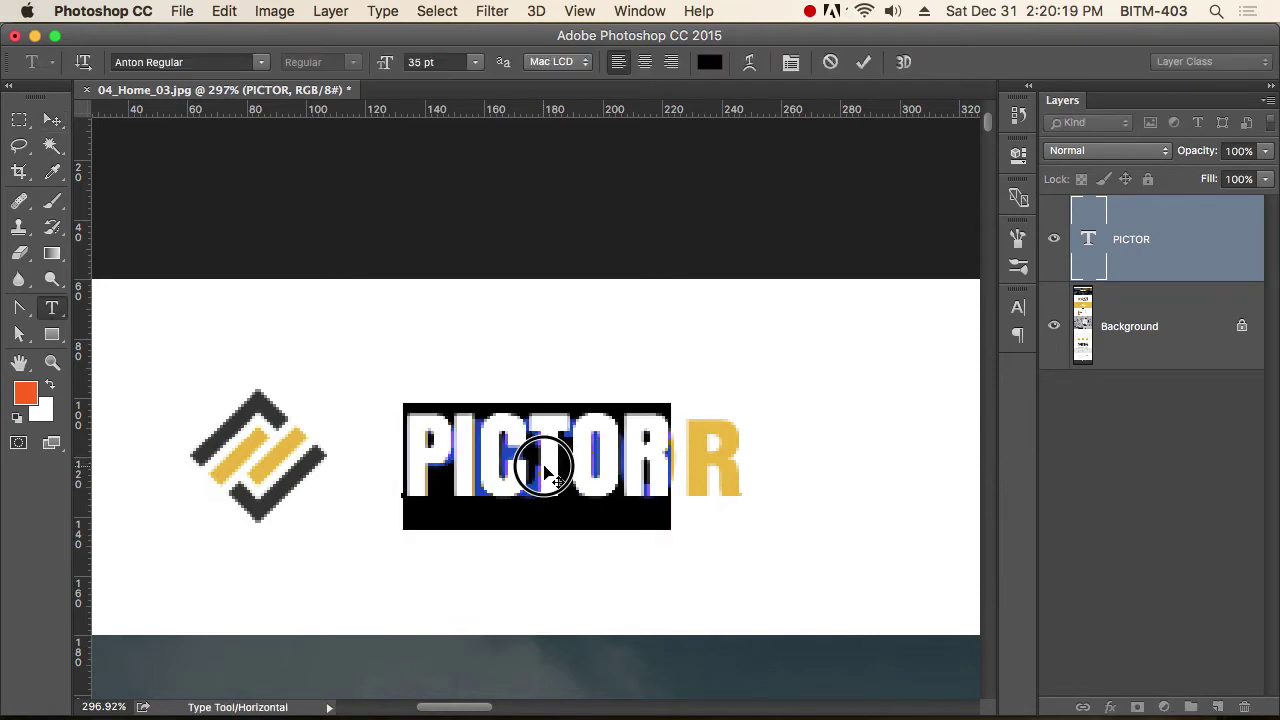
key(alt+Right)
key(alt+Right)
key(alt+Right)
key(alt+Right)
key(alt+Right)
key(alt+Right)
key(alt+Right)
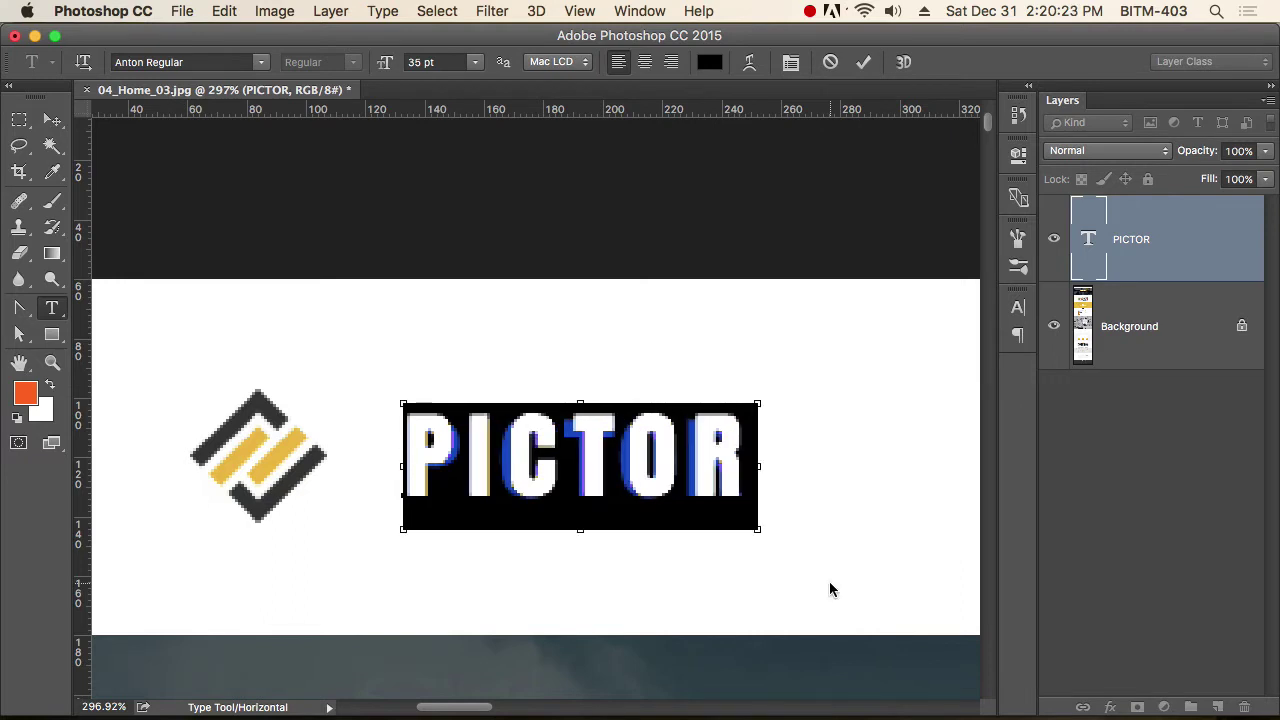
key(super+shift+comma)
key(super+shift+comma)
key(super+shift+comma)
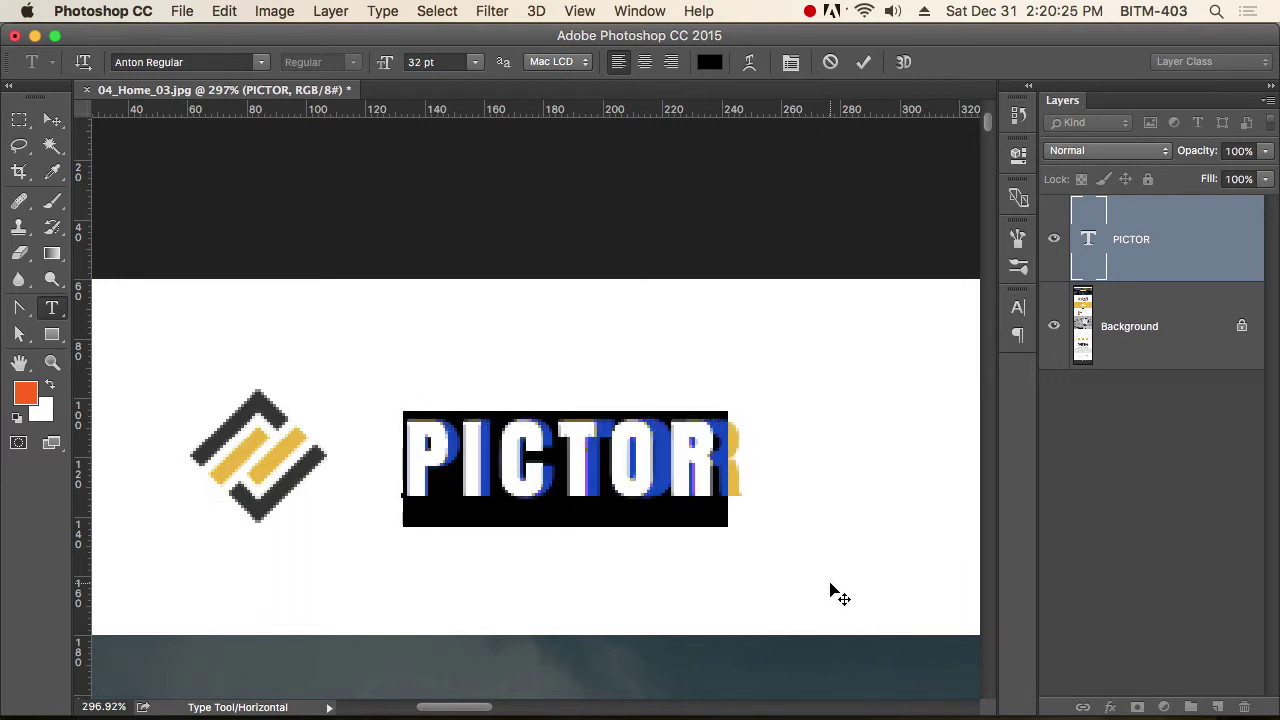
key(alt+Right)
key(alt+Right)
key(alt+Right)
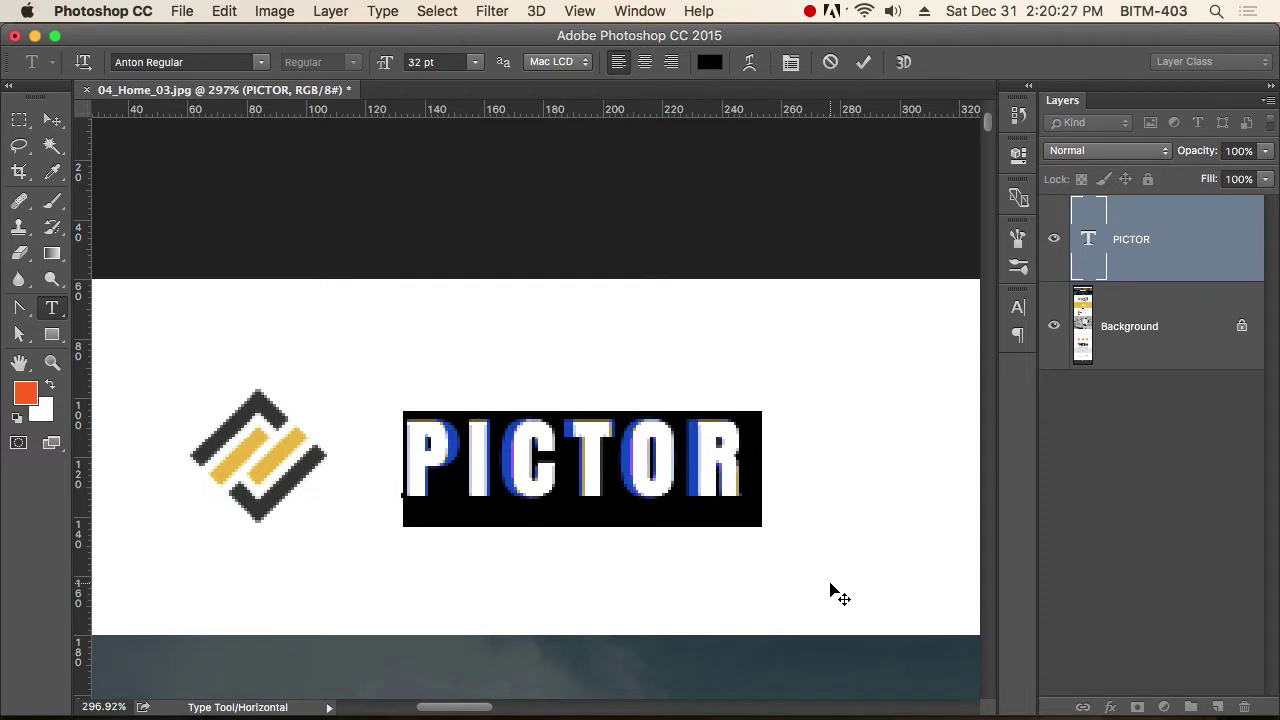
key(alt+Left)
key(alt+Right)
click(52, 120)
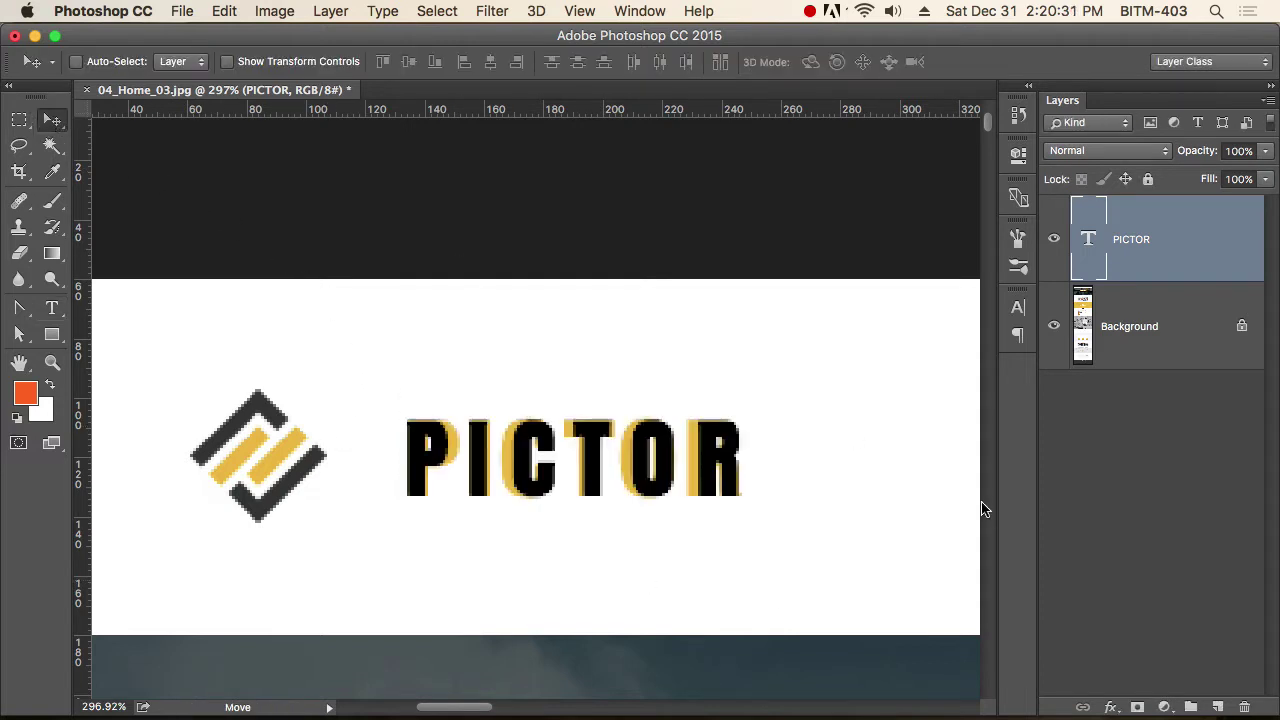
Zoom and pan around the mockup page, closing in on the header's diamond icon.
drag(645, 482, 688, 528)
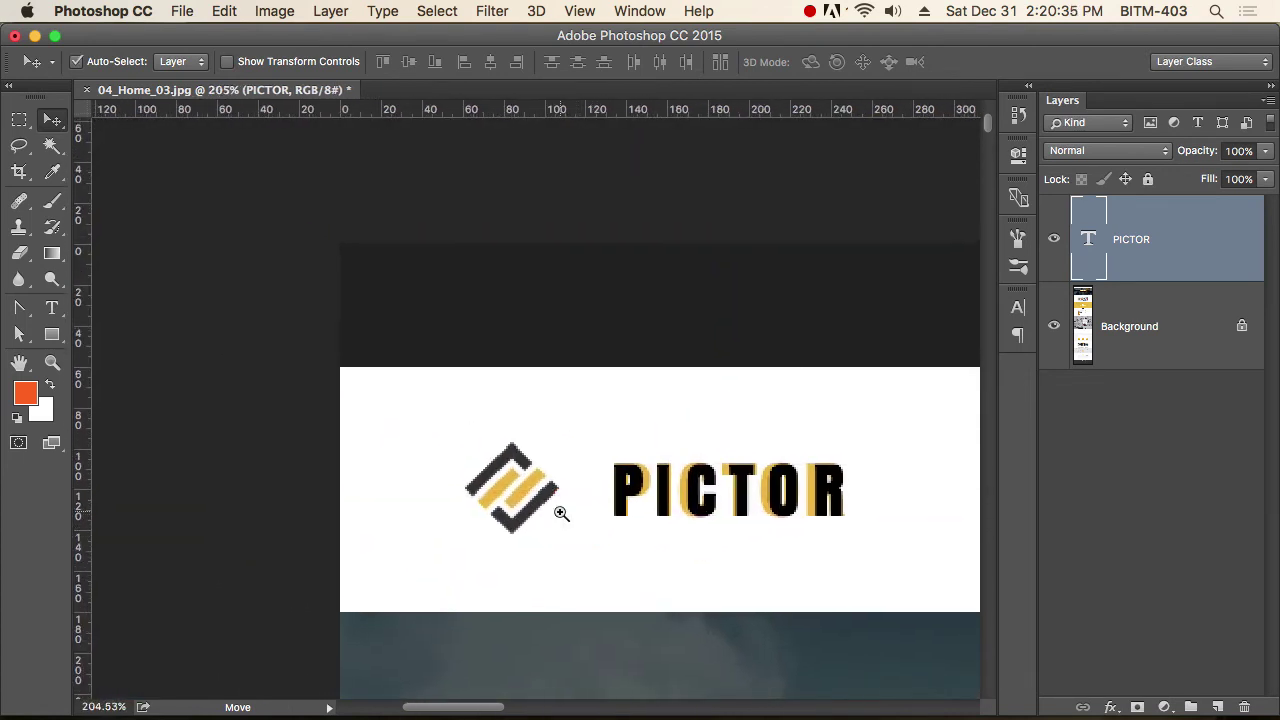
drag(560, 505, 674, 523)
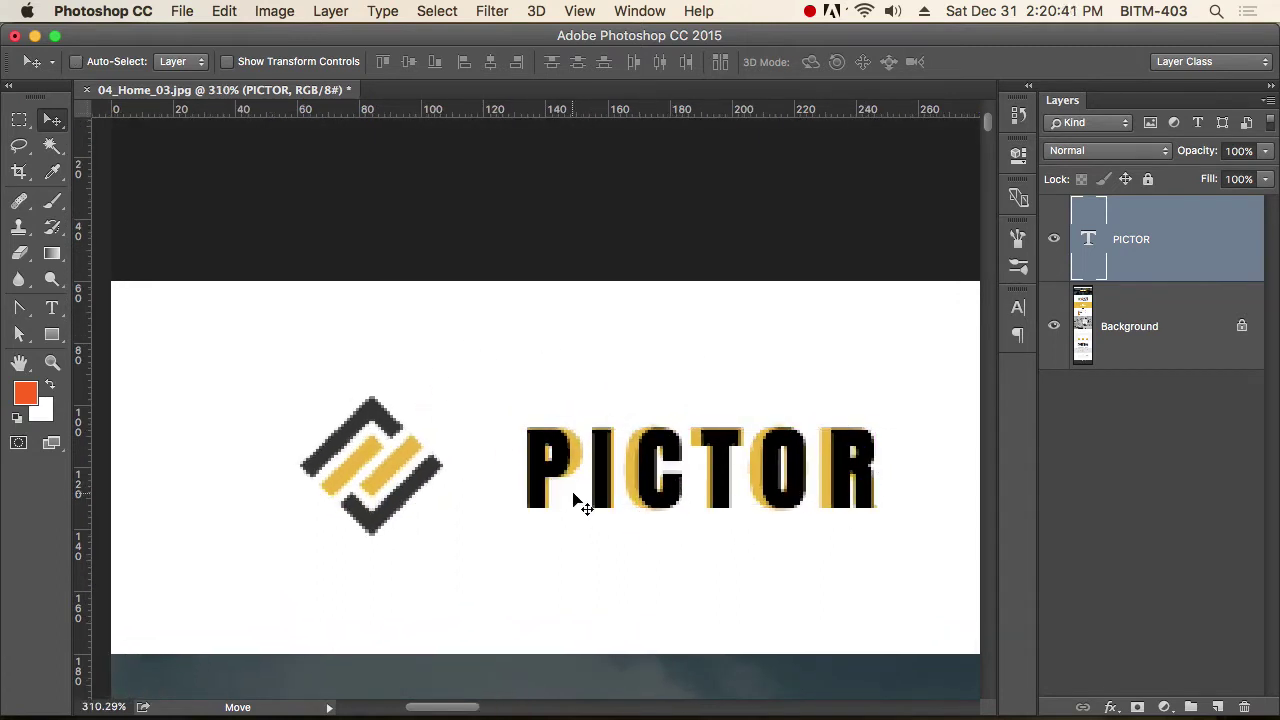
drag(605, 490, 529, 449)
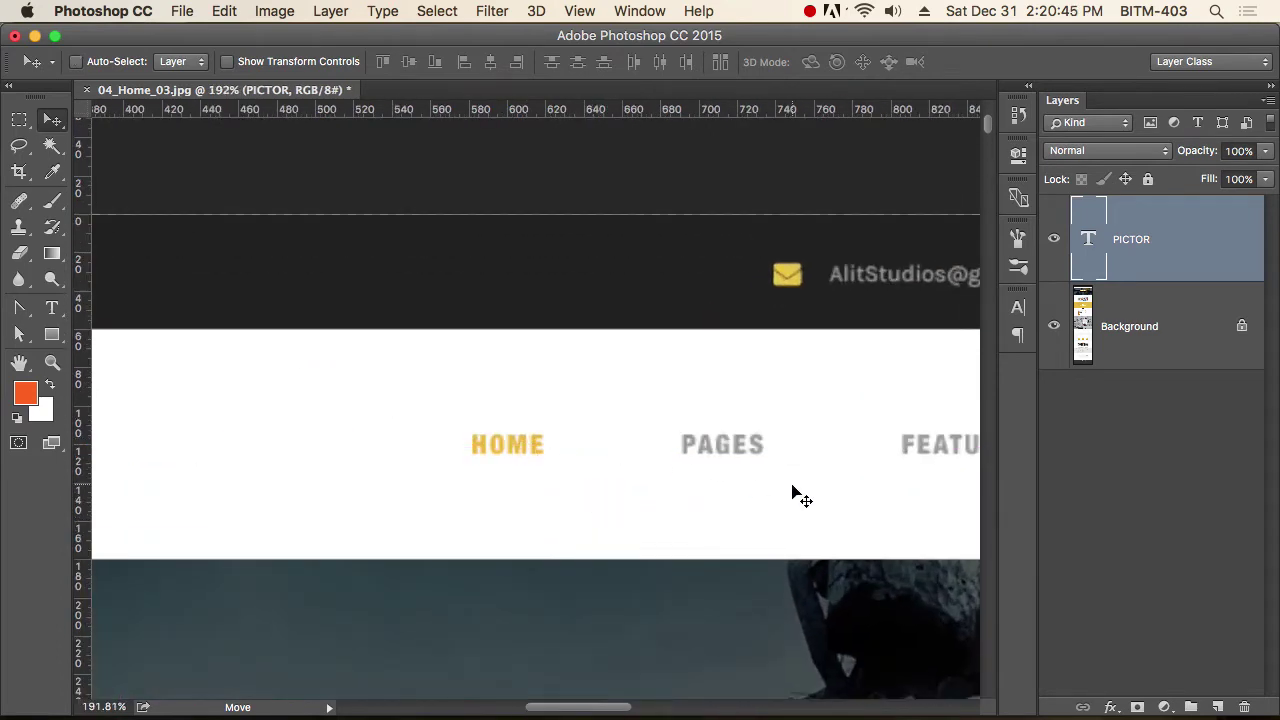
drag(707, 526, 485, 511)
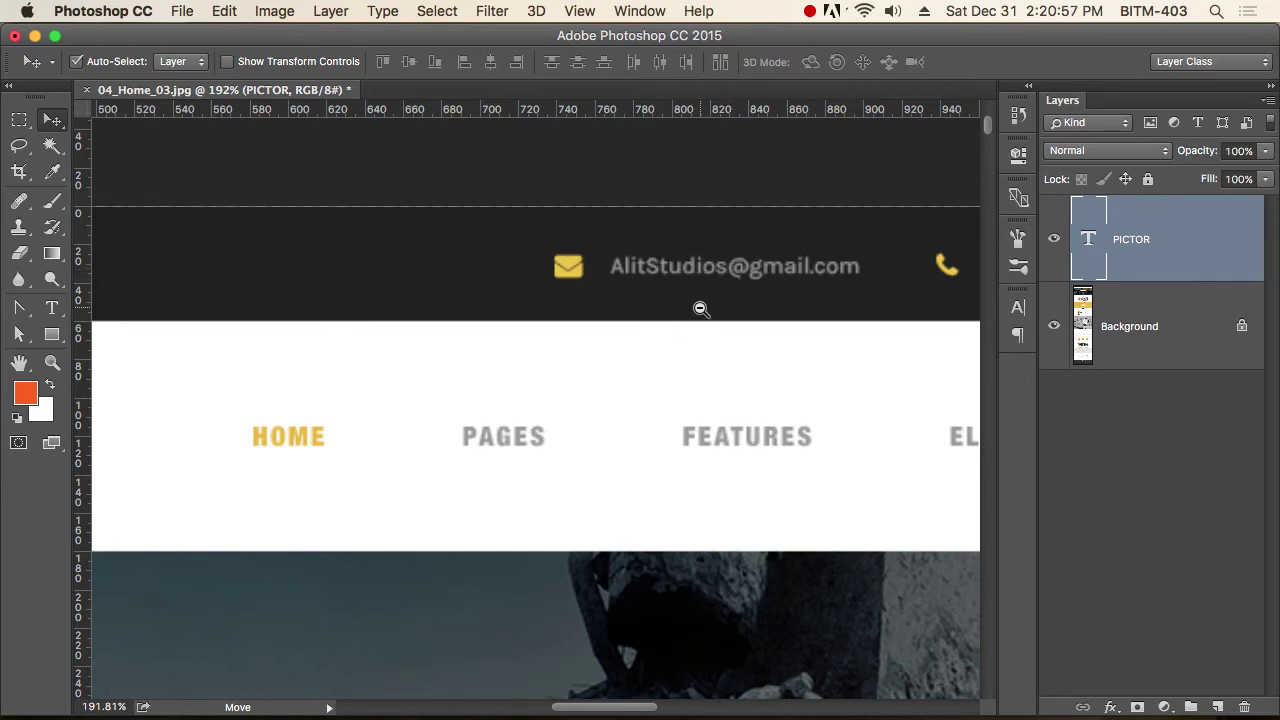
alt+super+click(701, 309)
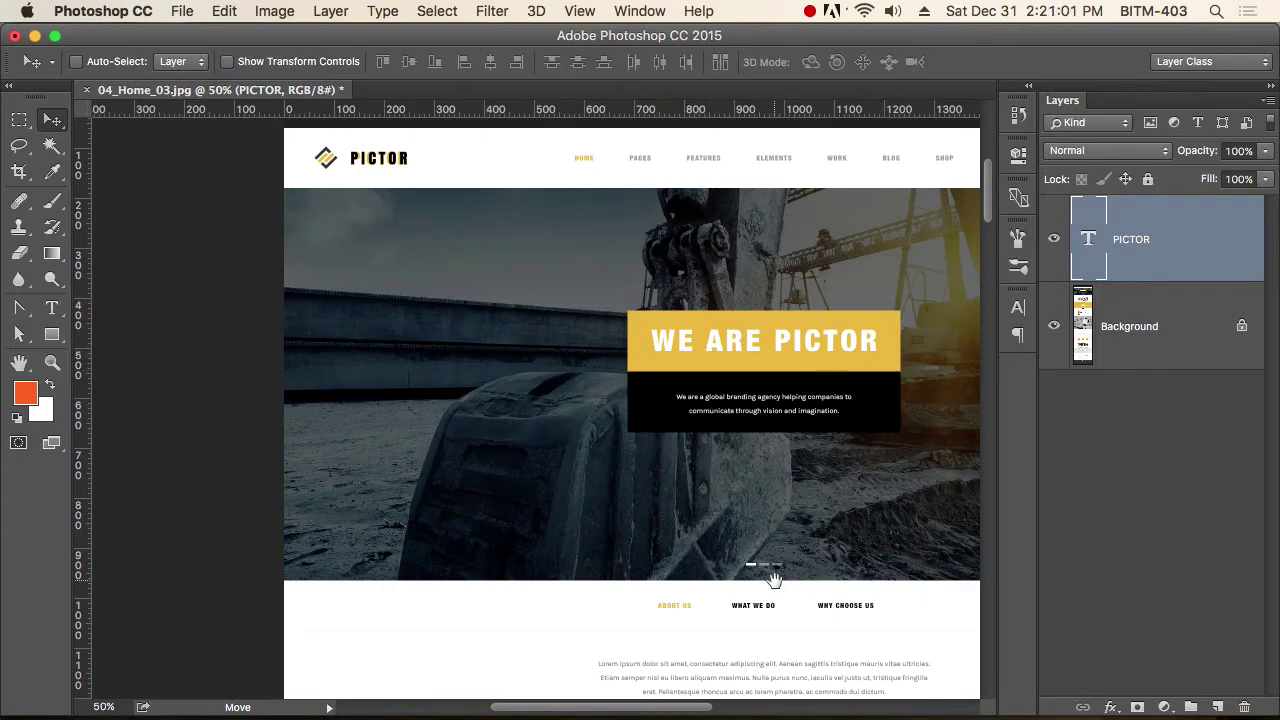
drag(773, 578, 723, 371)
super+click(722, 440)
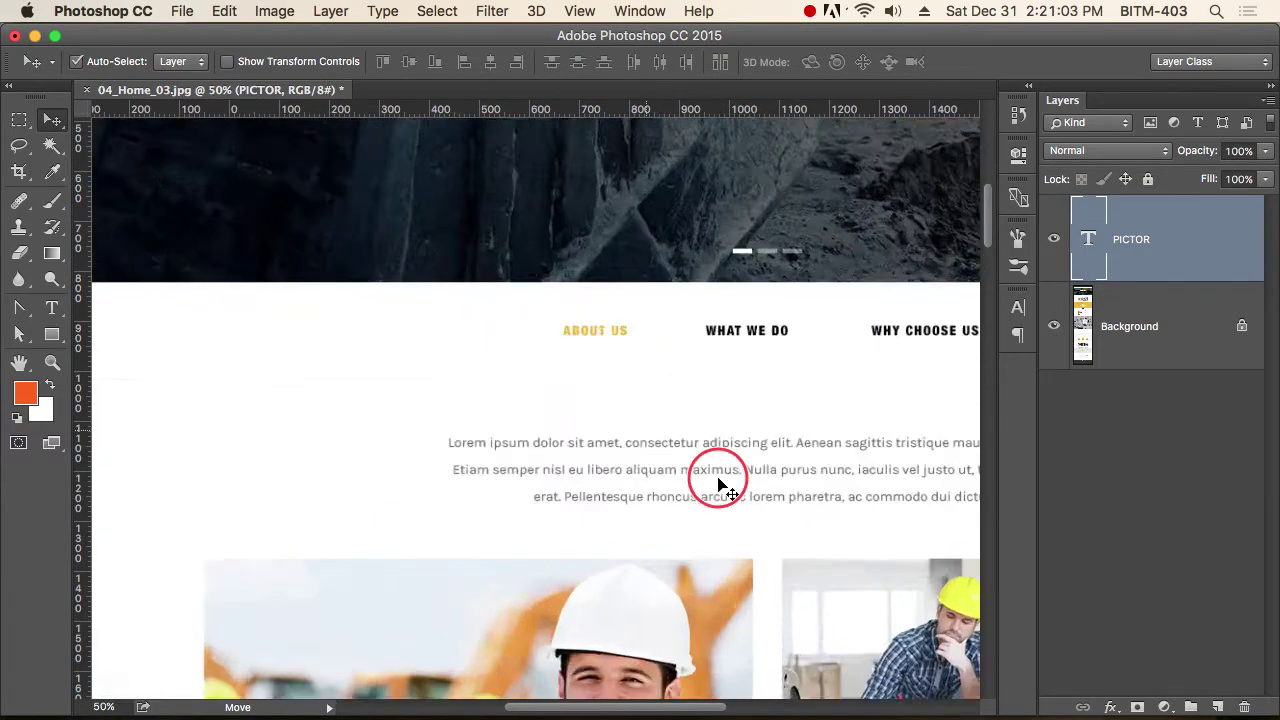
super+click(723, 486)
alt+super+click(691, 407)
alt+super+click(654, 517)
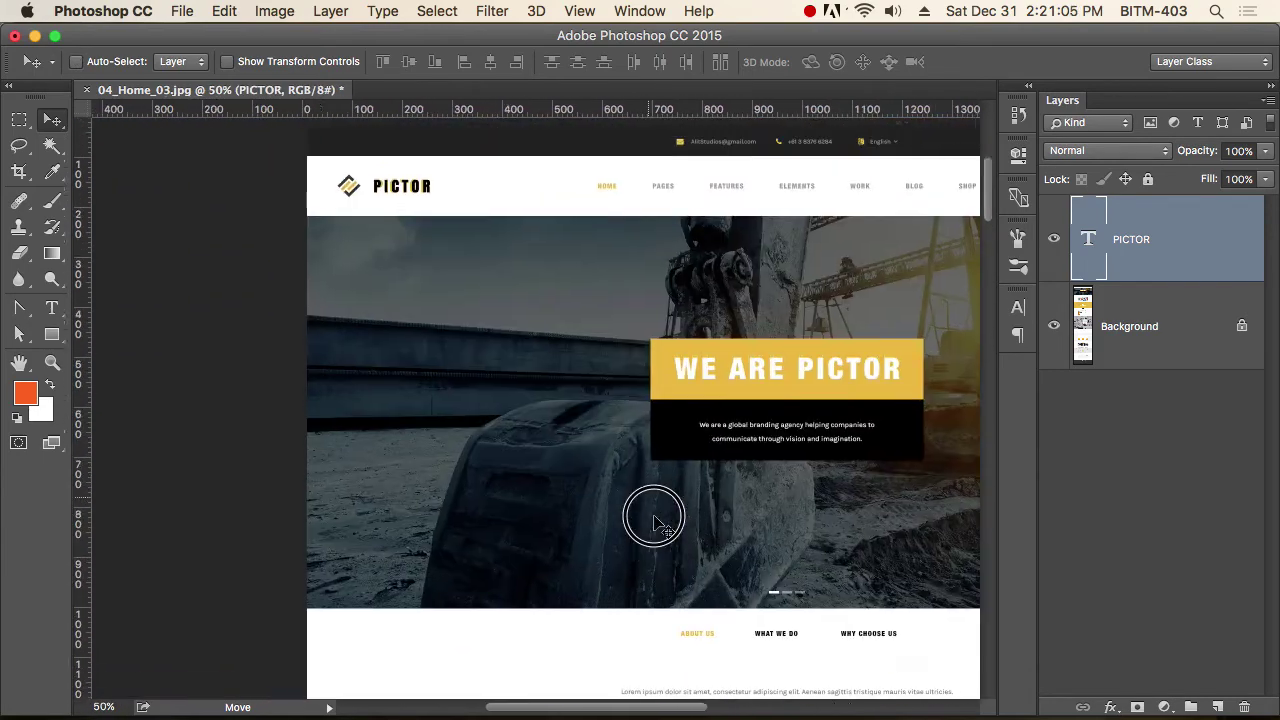
super+click(491, 486)
super+click(386, 394)
super+click(483, 452)
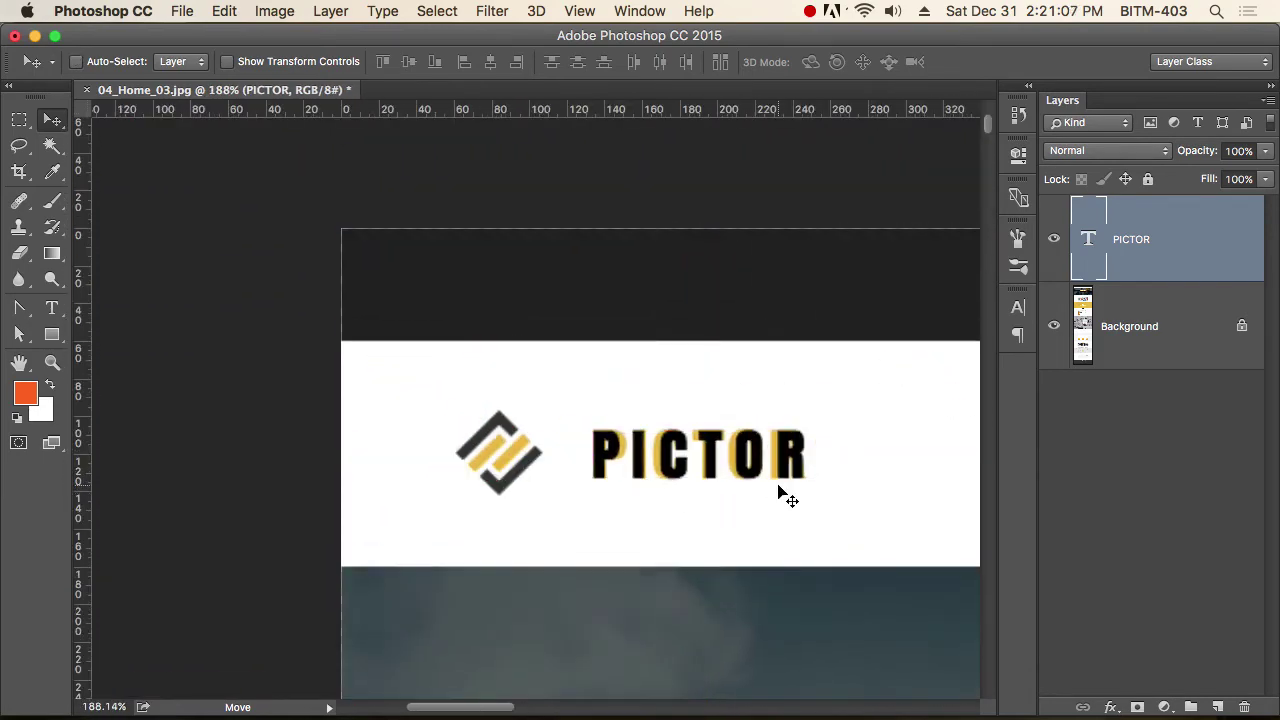
super+click(640, 470)
super+click(600, 465)
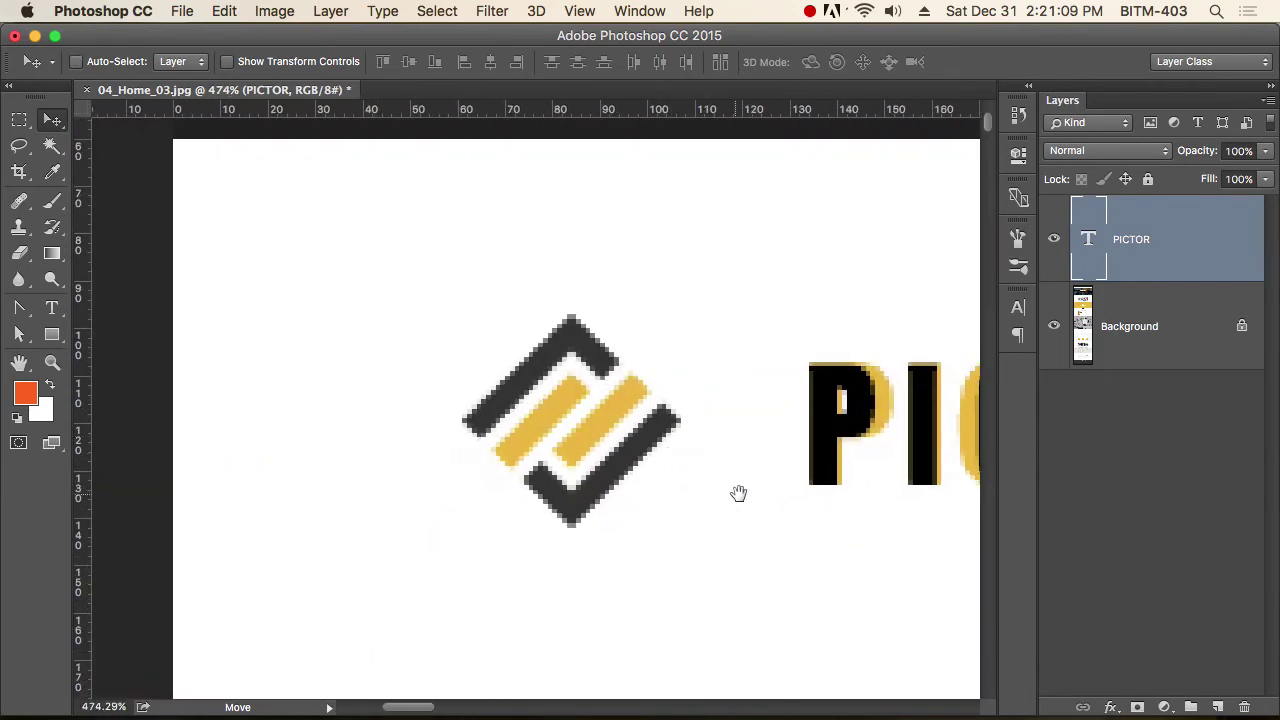
super+click(657, 500)
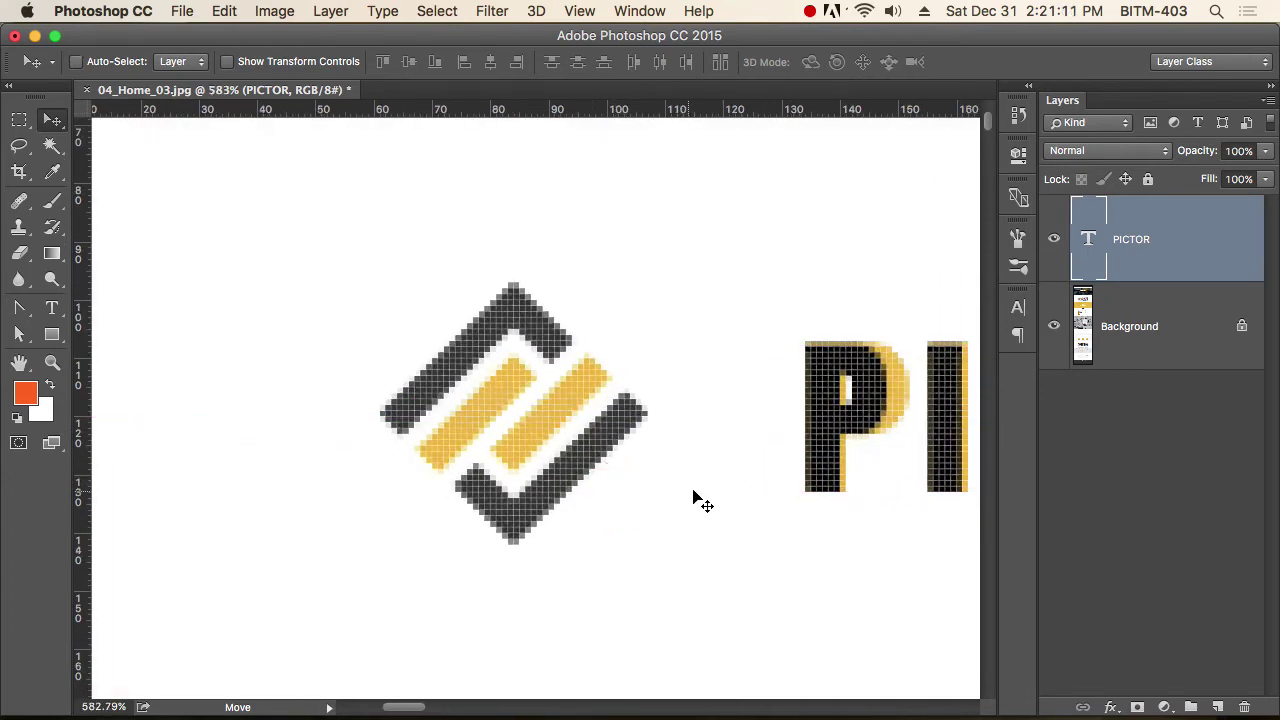
alt+super+click(651, 486)
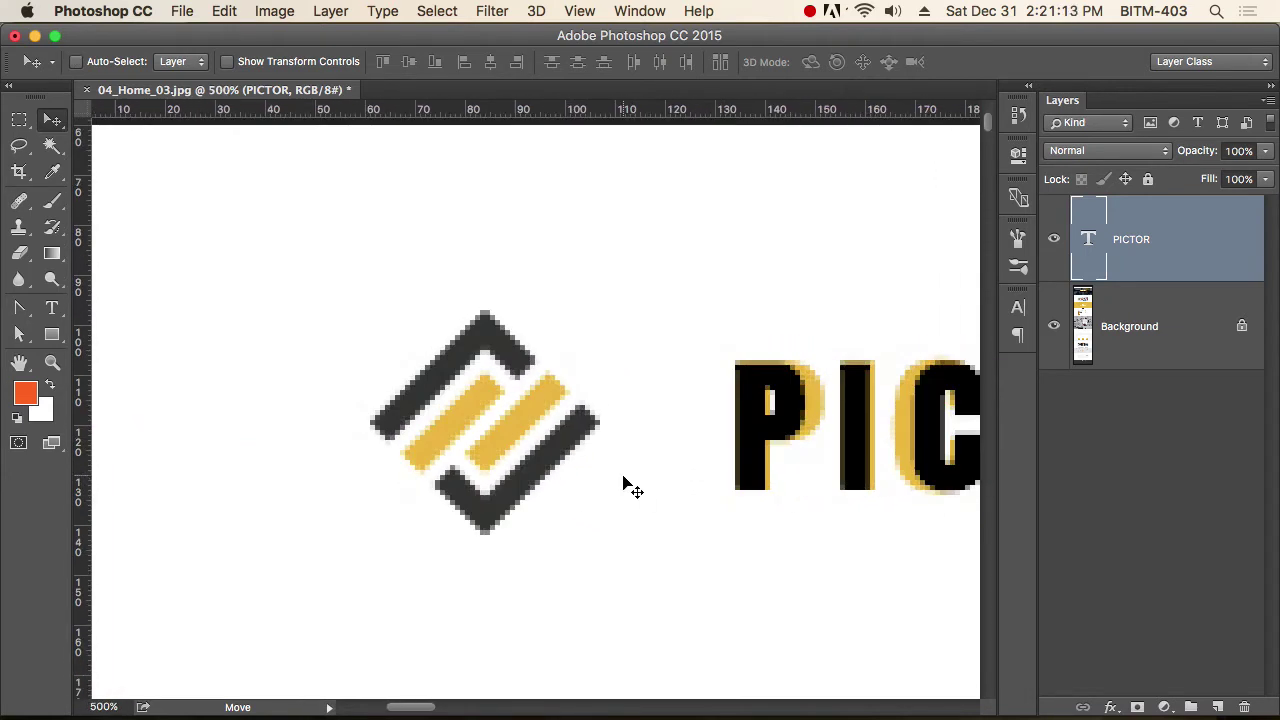
Draw a square rectangular marquee around the diamond icon on the Background layer.
key(m)
drag(300, 245, 659, 599)
click(1135, 340)
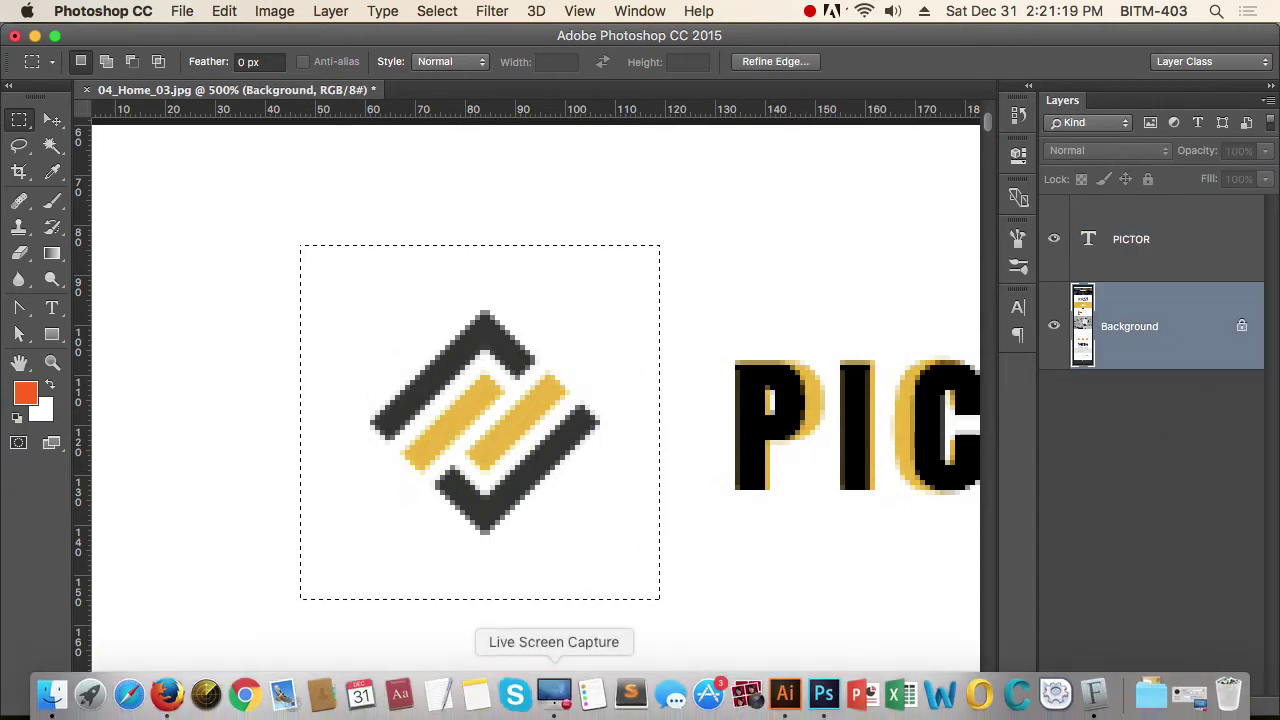
key(super+Tab)
key(super+Tab)
key(super+Tab)
key(super+Tab)
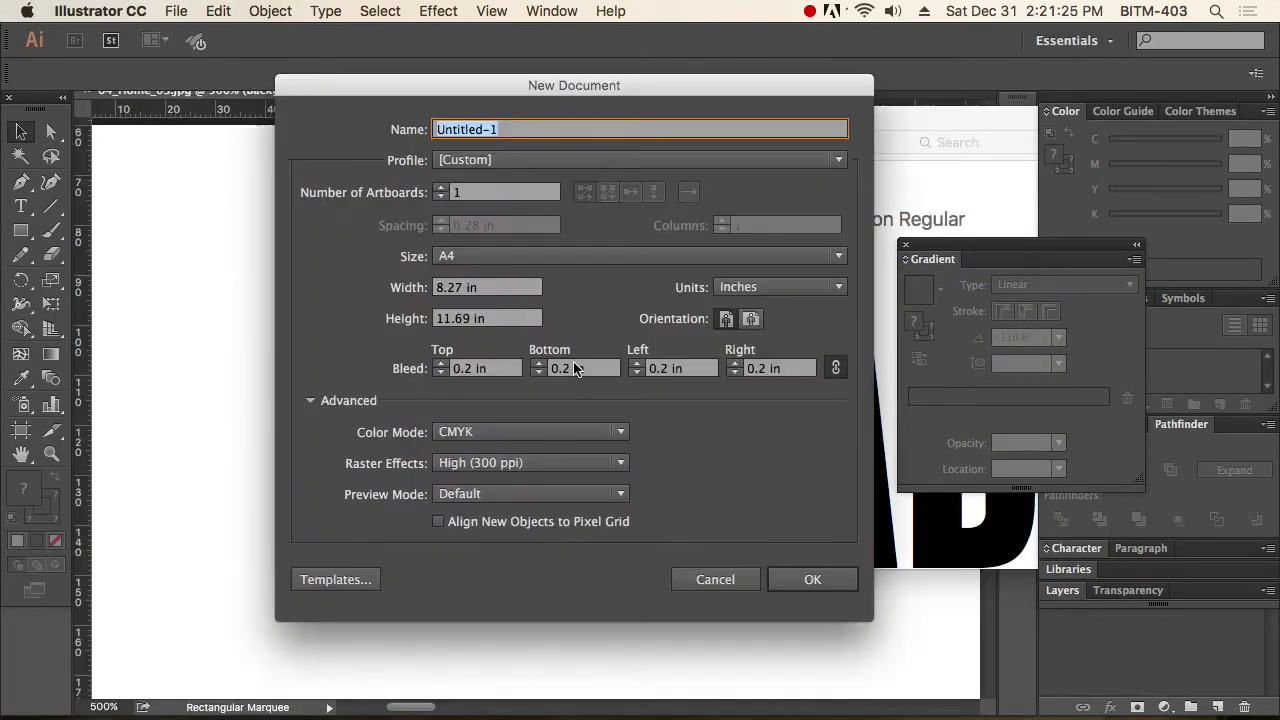
Create a new blank Illustrator document, paste the diamond icon and zoom in on it.
key(Return)
key(super+v)
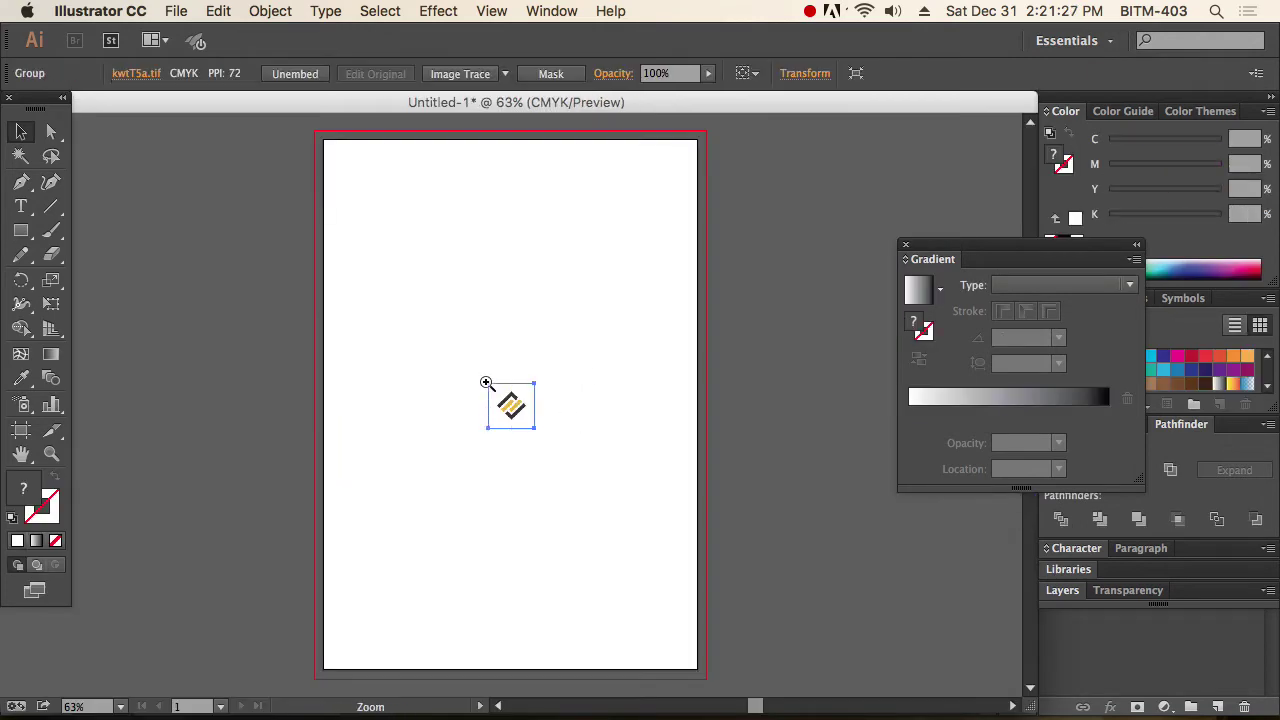
click(484, 371)
drag(470, 363, 634, 469)
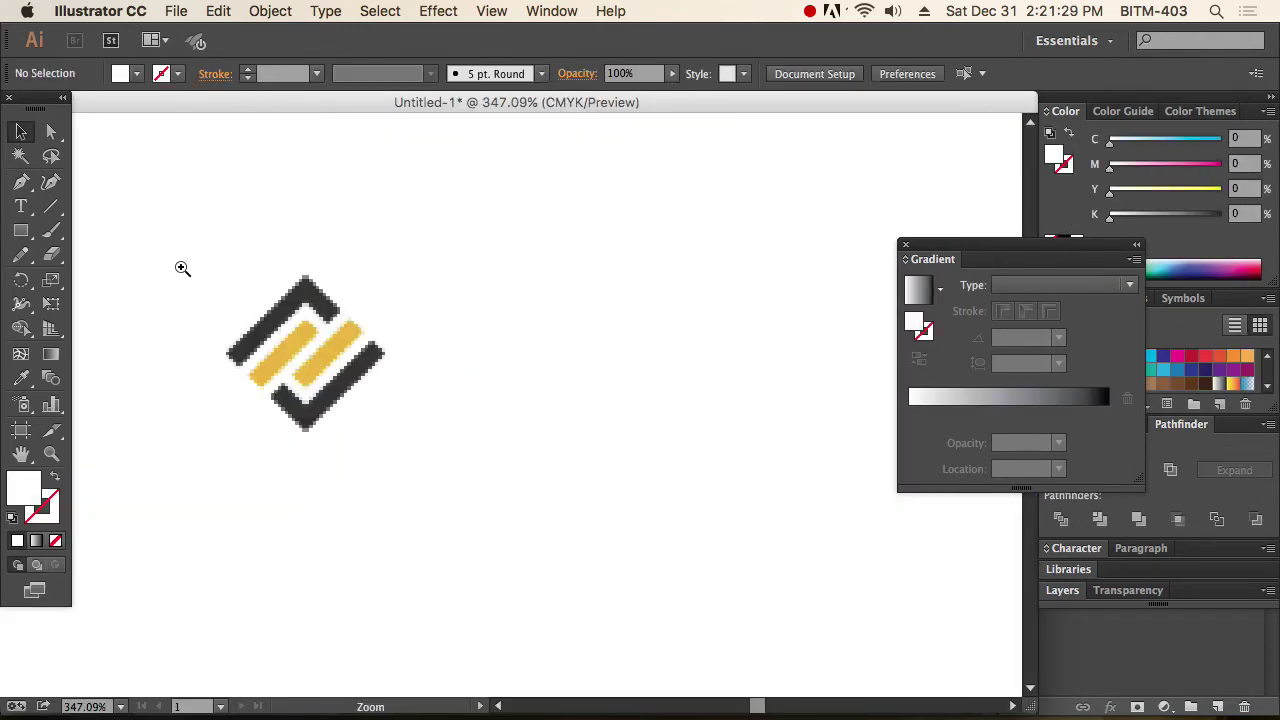
drag(180, 266, 511, 463)
drag(677, 476, 657, 474)
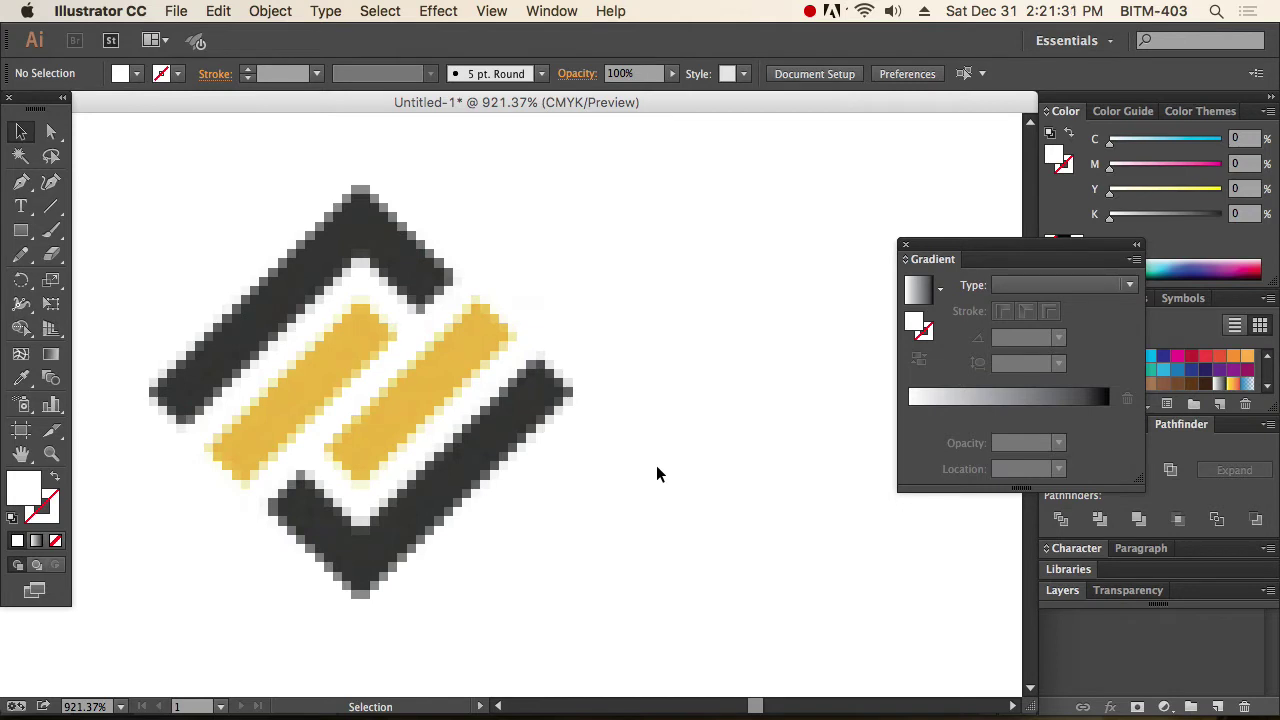
Trace the outline of the icon's top chevron with the Pen tool as a closed path.
key(p)
click(452, 284)
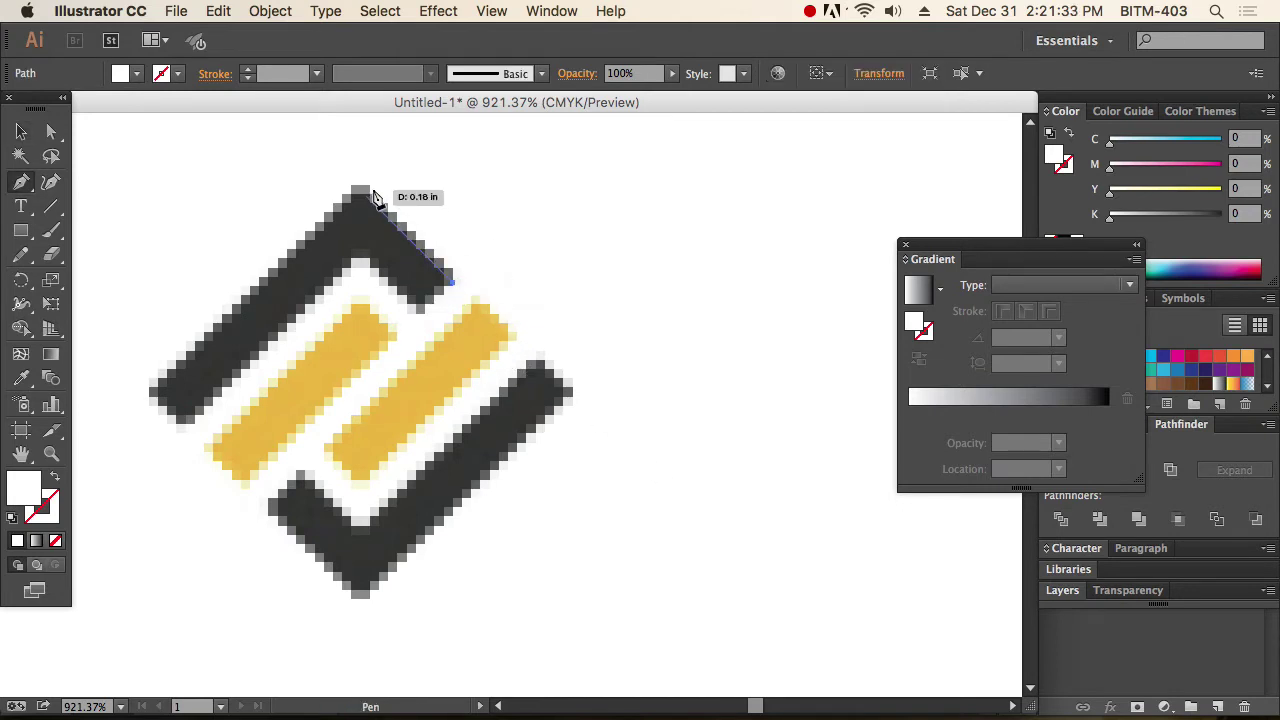
click(361, 190)
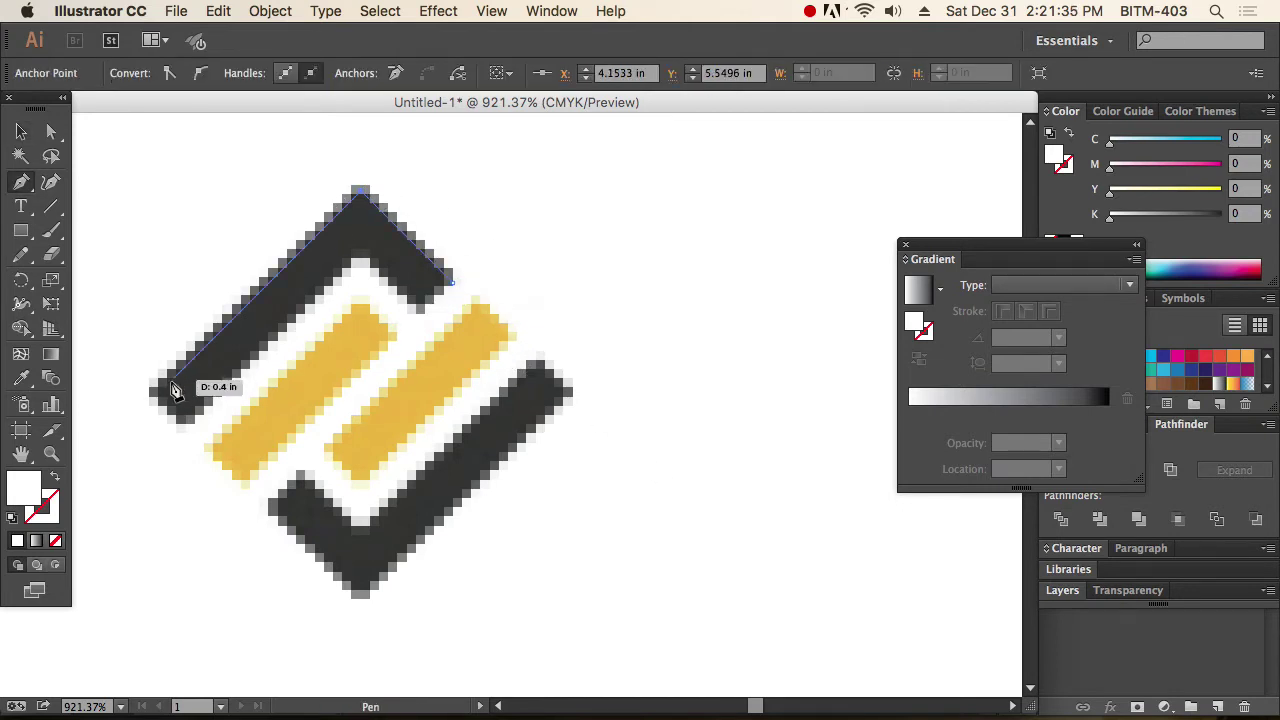
click(156, 394)
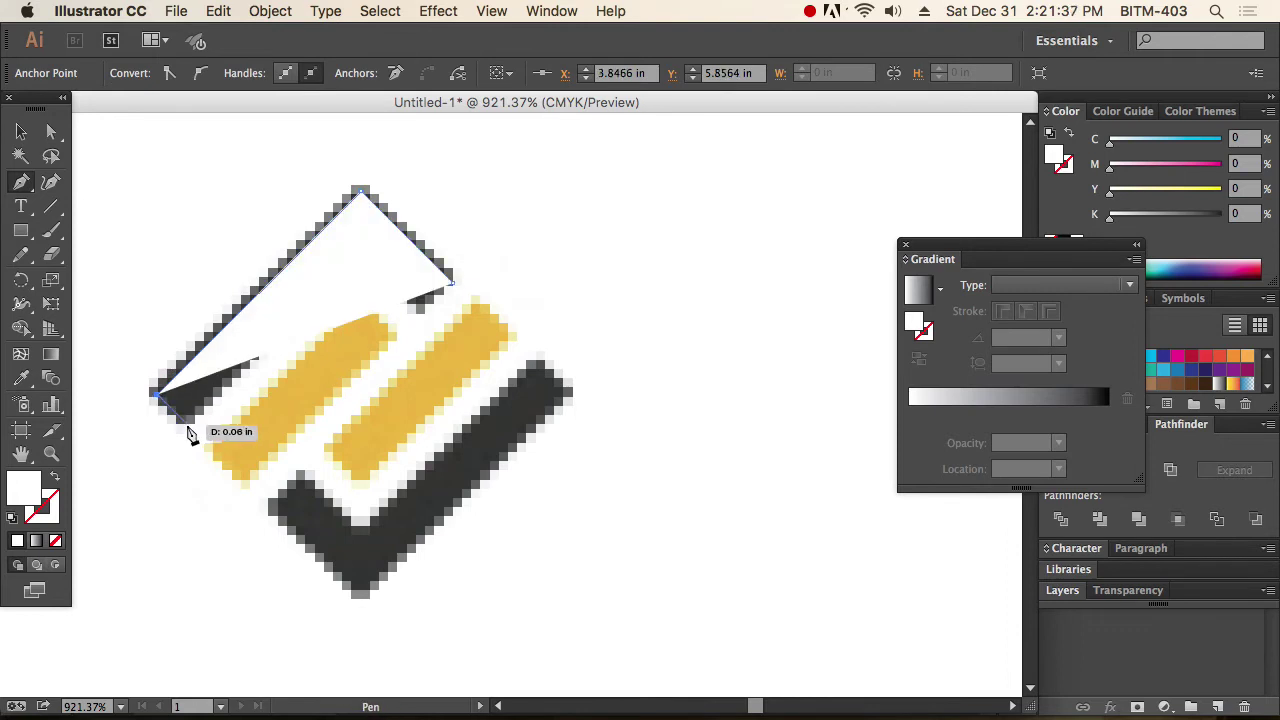
click(186, 421)
click(55, 478)
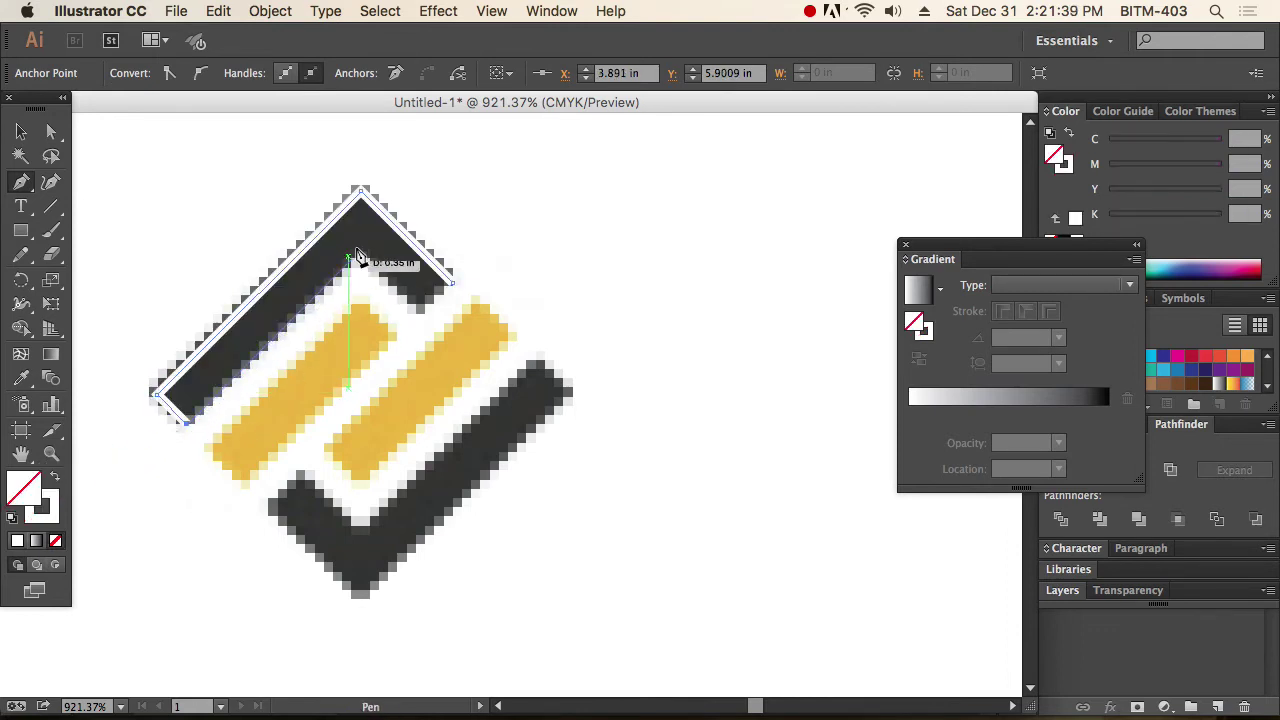
click(358, 255)
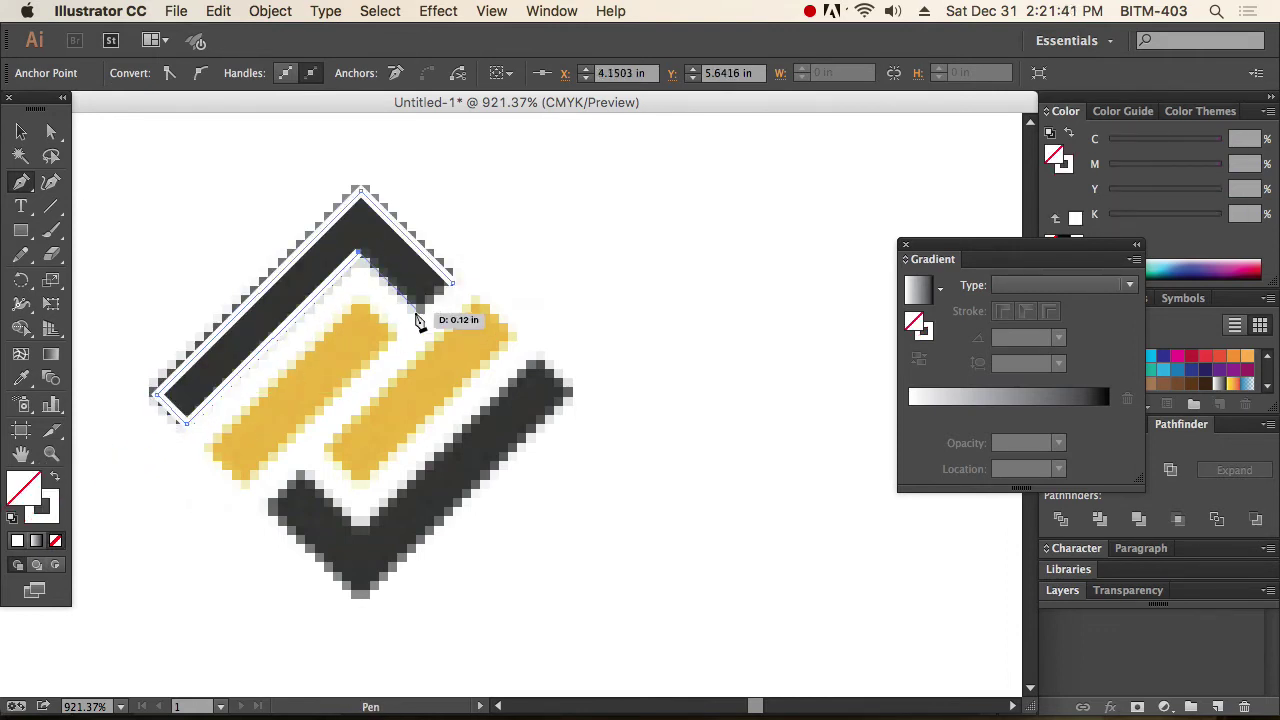
click(416, 306)
click(452, 283)
key(a)
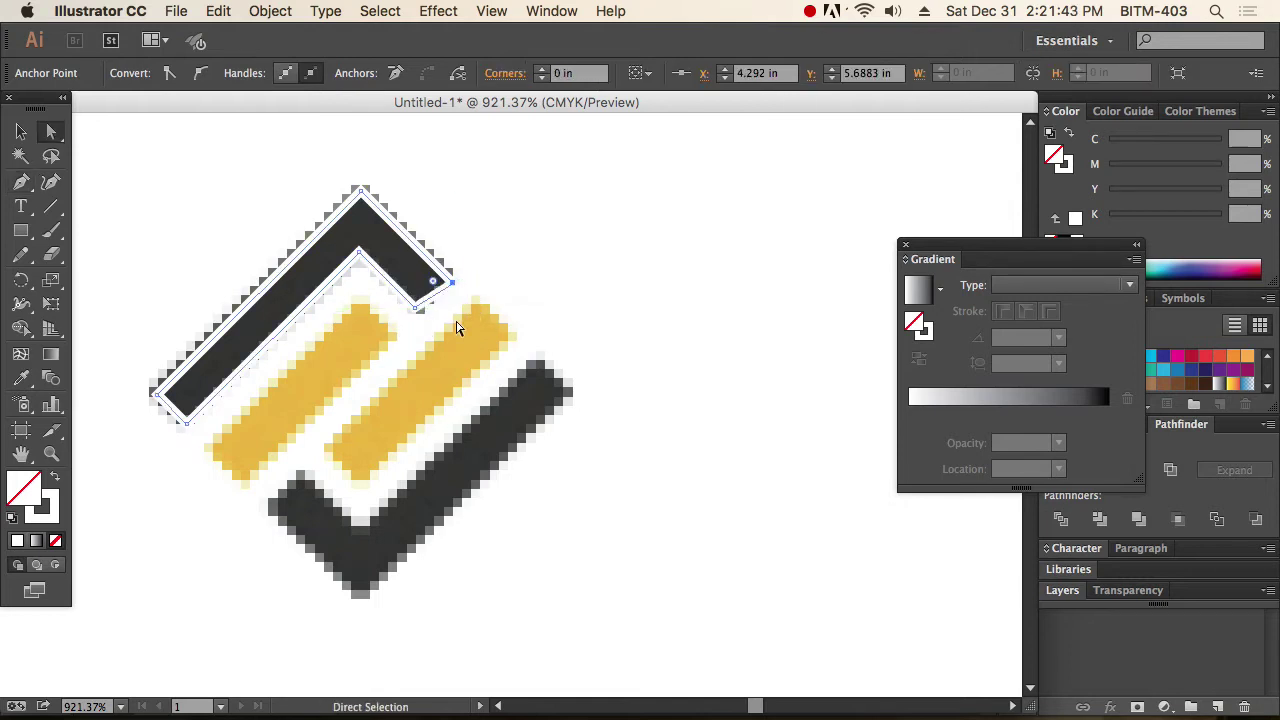
Move the chevron's right corner anchor onto the chevron edge, then zoom back out.
drag(337, 214, 543, 424)
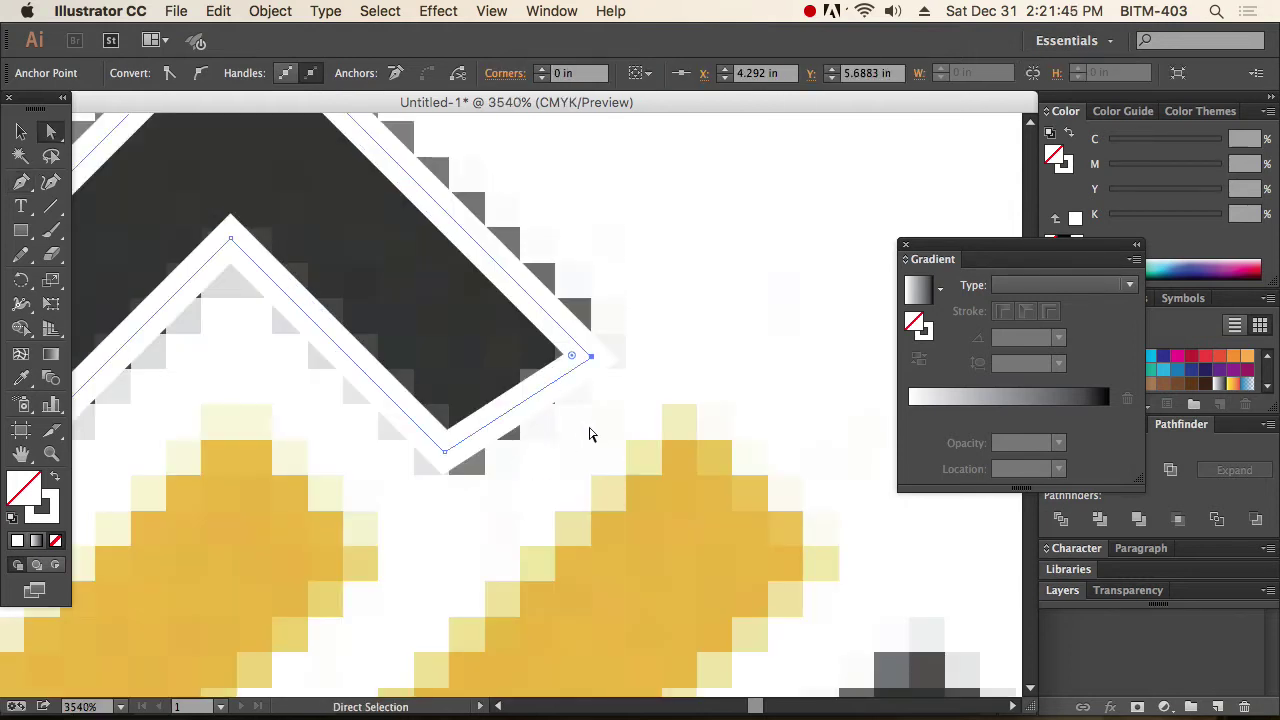
drag(591, 358, 567, 334)
click(714, 297)
alt+super+click(528, 404)
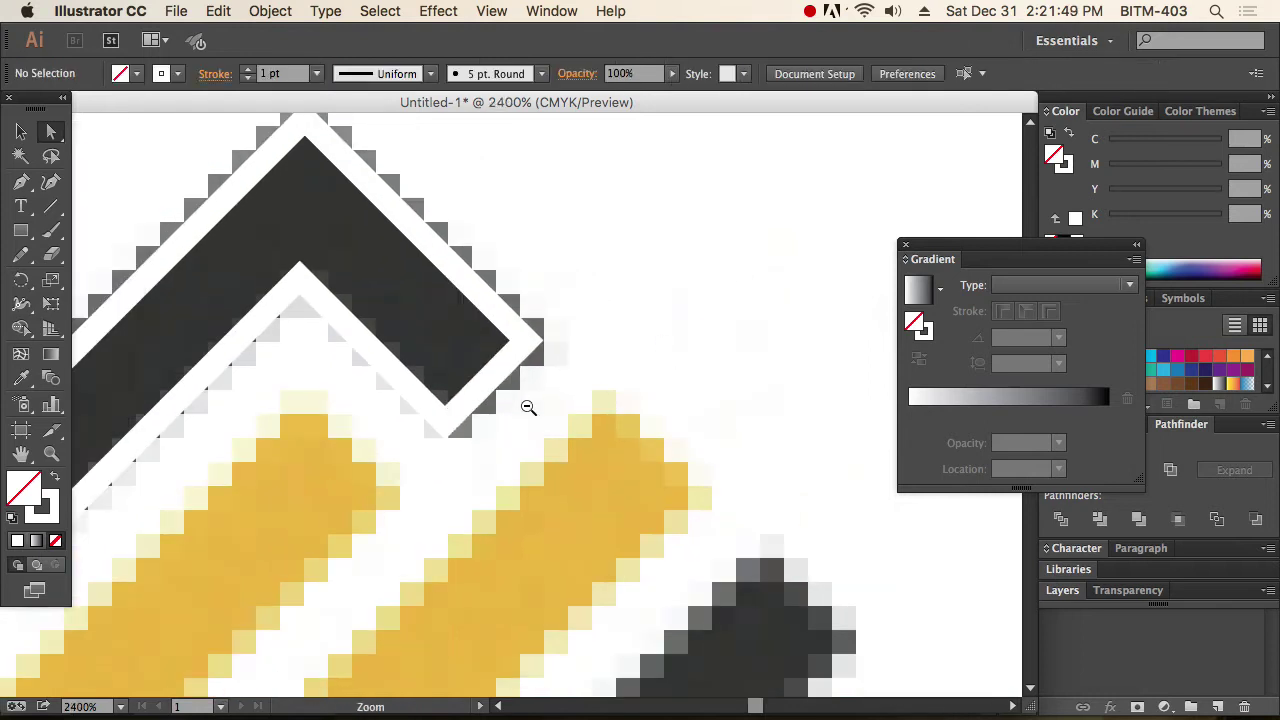
alt+super+click(528, 410)
alt+super+click(528, 410)
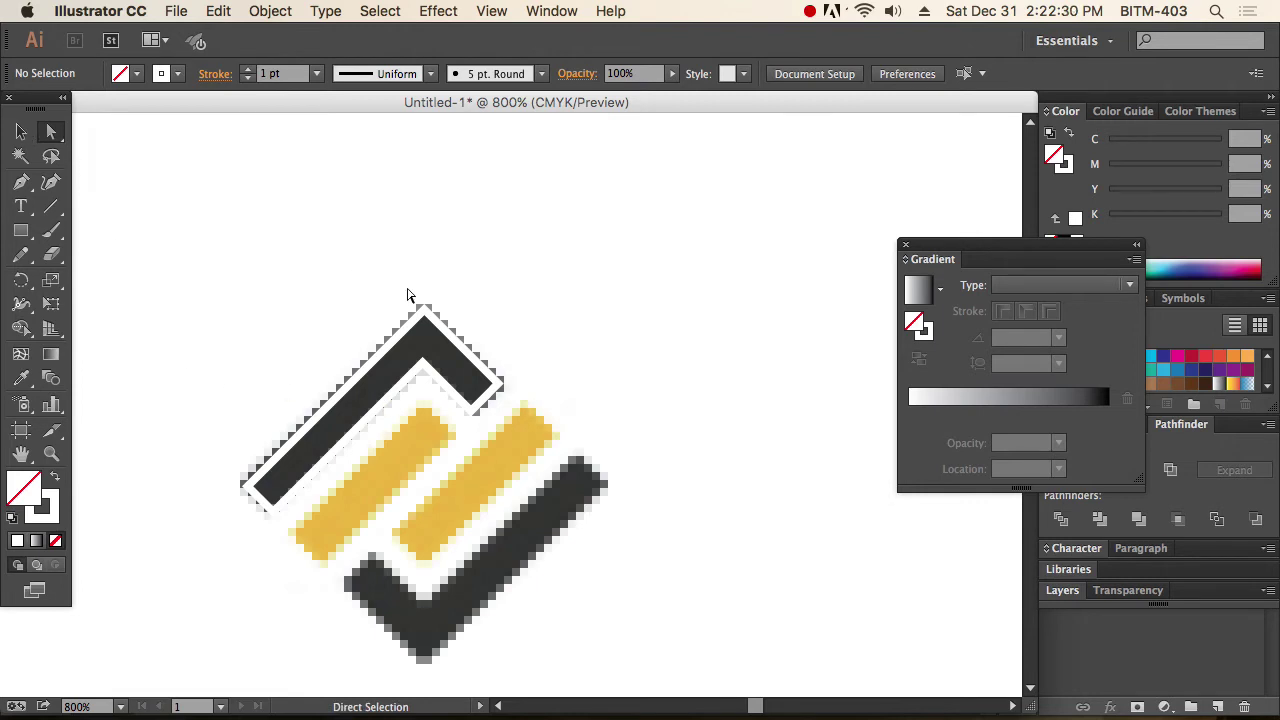
Give the traced chevron a black fill and a stroke of None.
drag(408, 295, 470, 348)
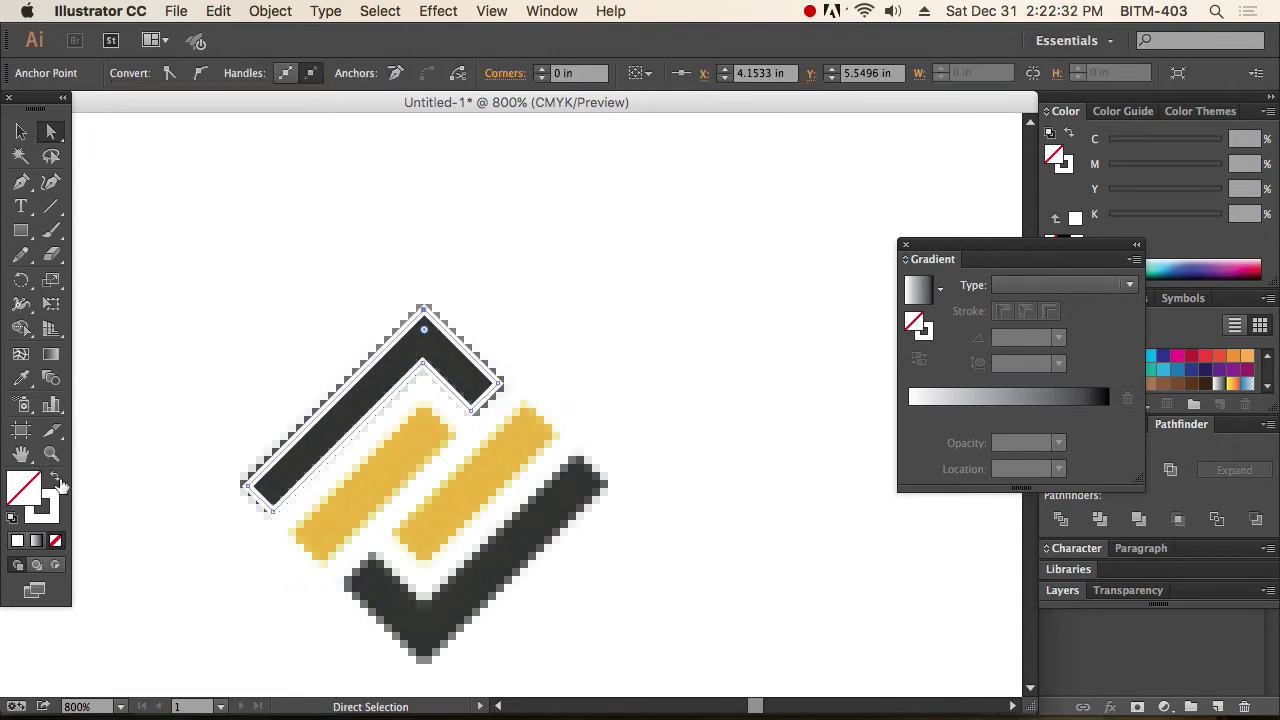
click(55, 478)
click(13, 517)
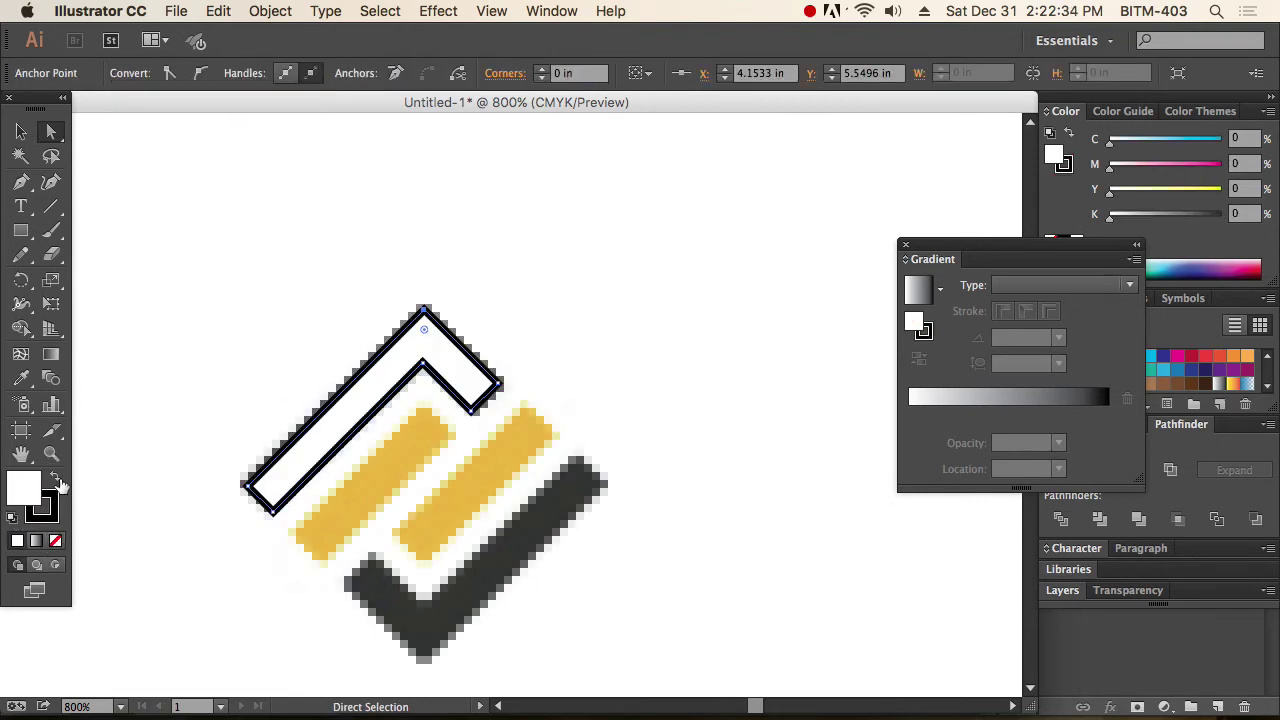
click(55, 478)
click(56, 539)
click(251, 346)
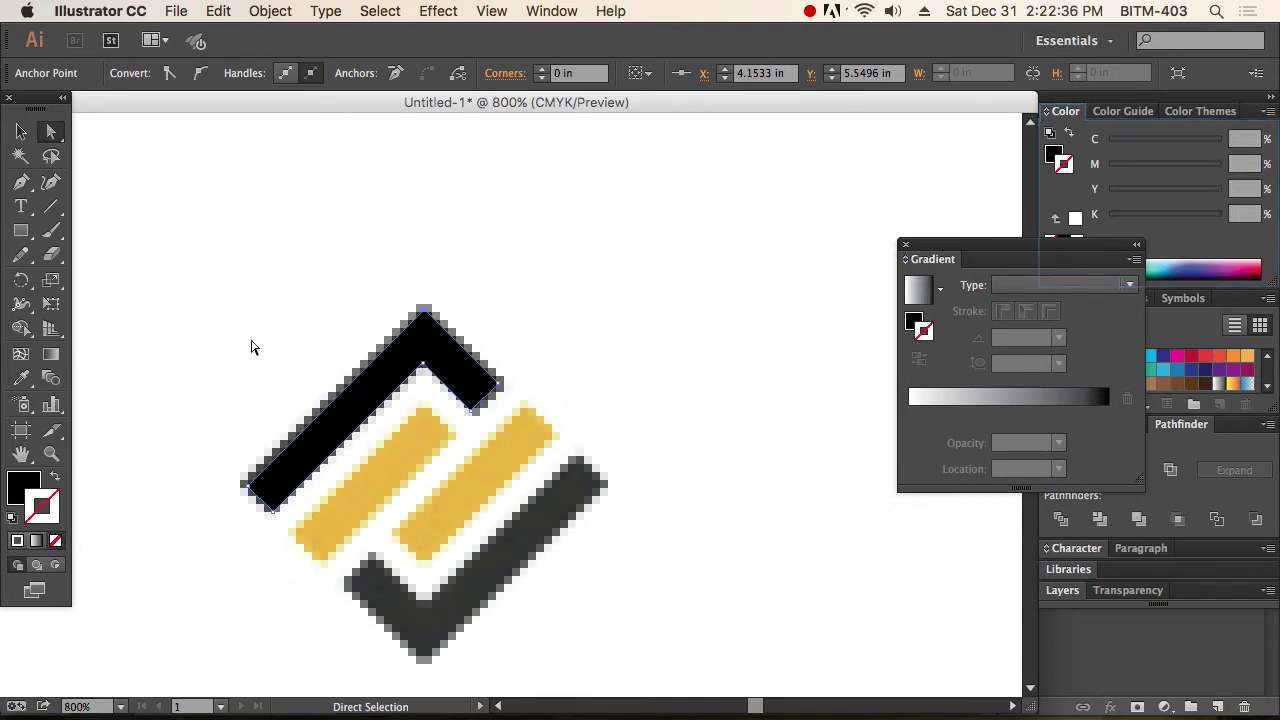
Zoom in and trace the first yellow bar as a closed four-corner Pen path.
key(z)
drag(220, 297, 644, 660)
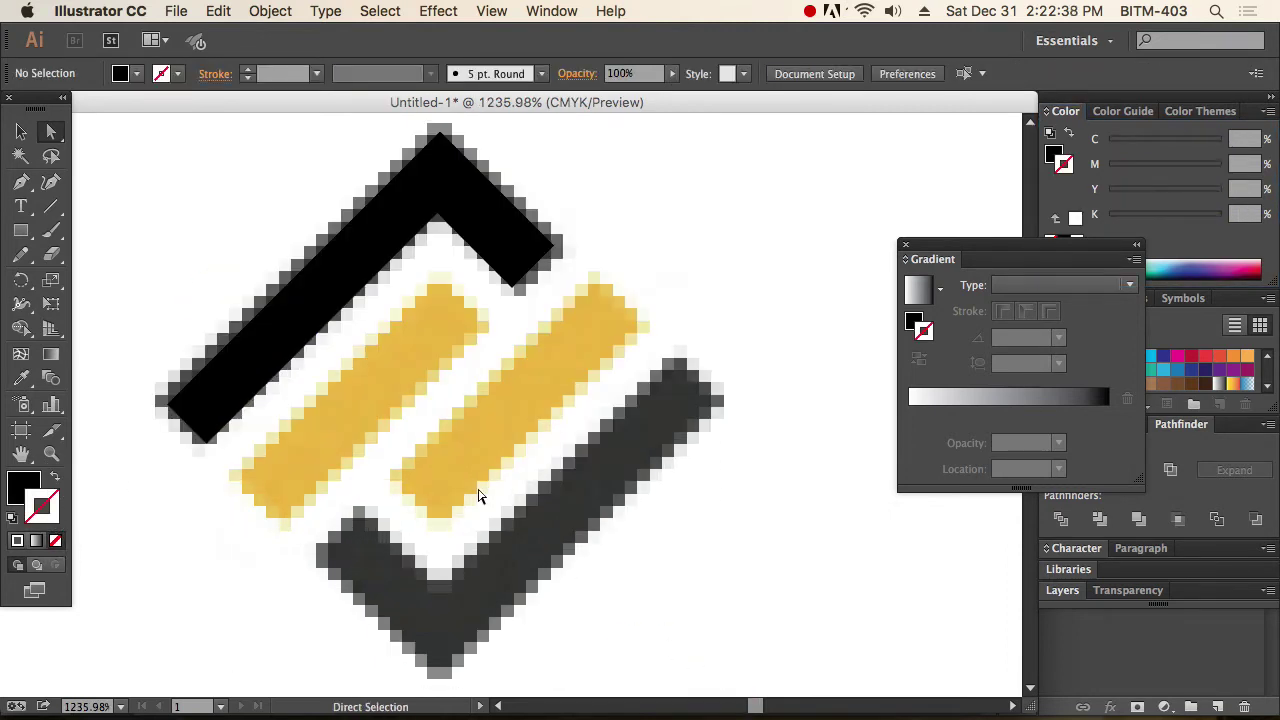
key(p)
click(234, 473)
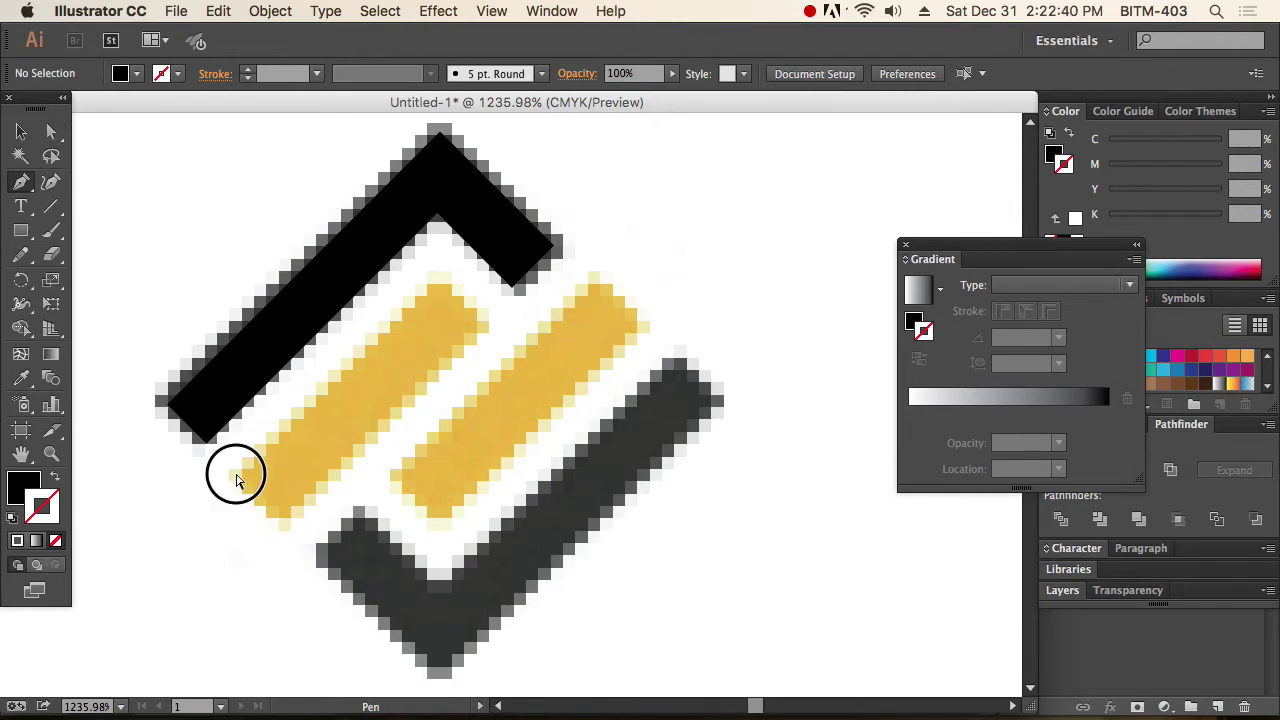
drag(431, 277, 507, 335)
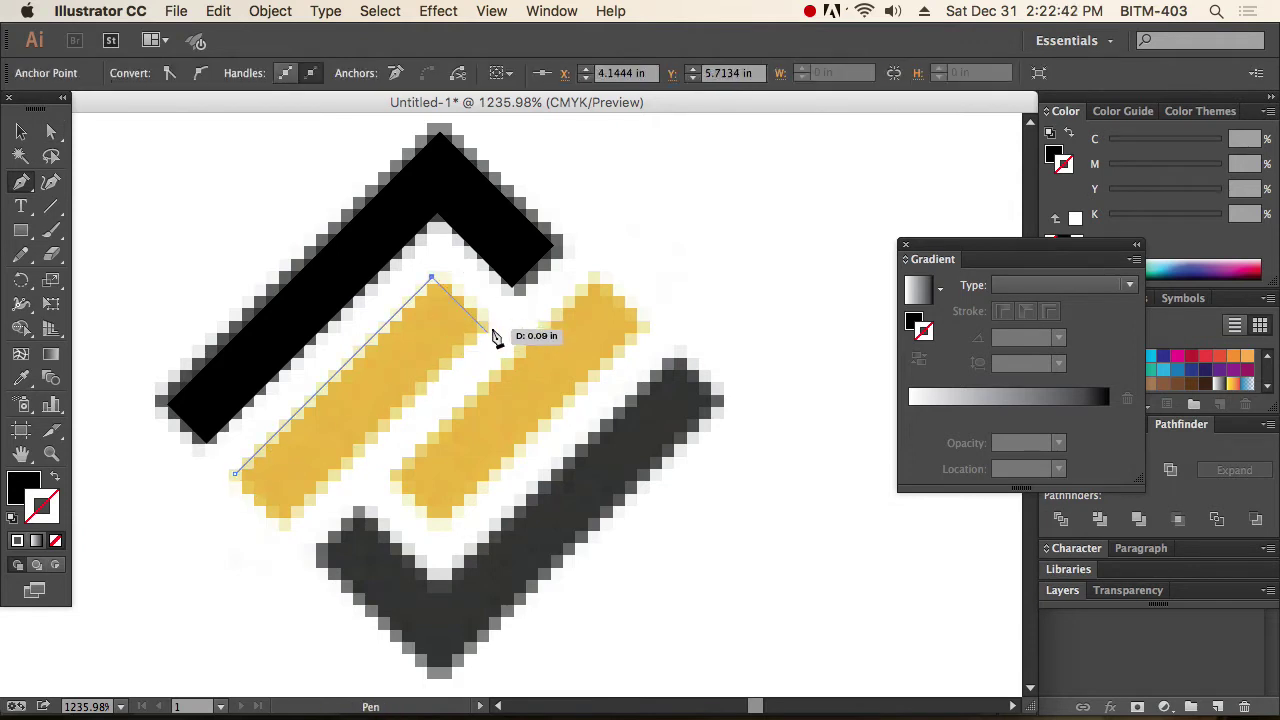
click(485, 331)
click(290, 528)
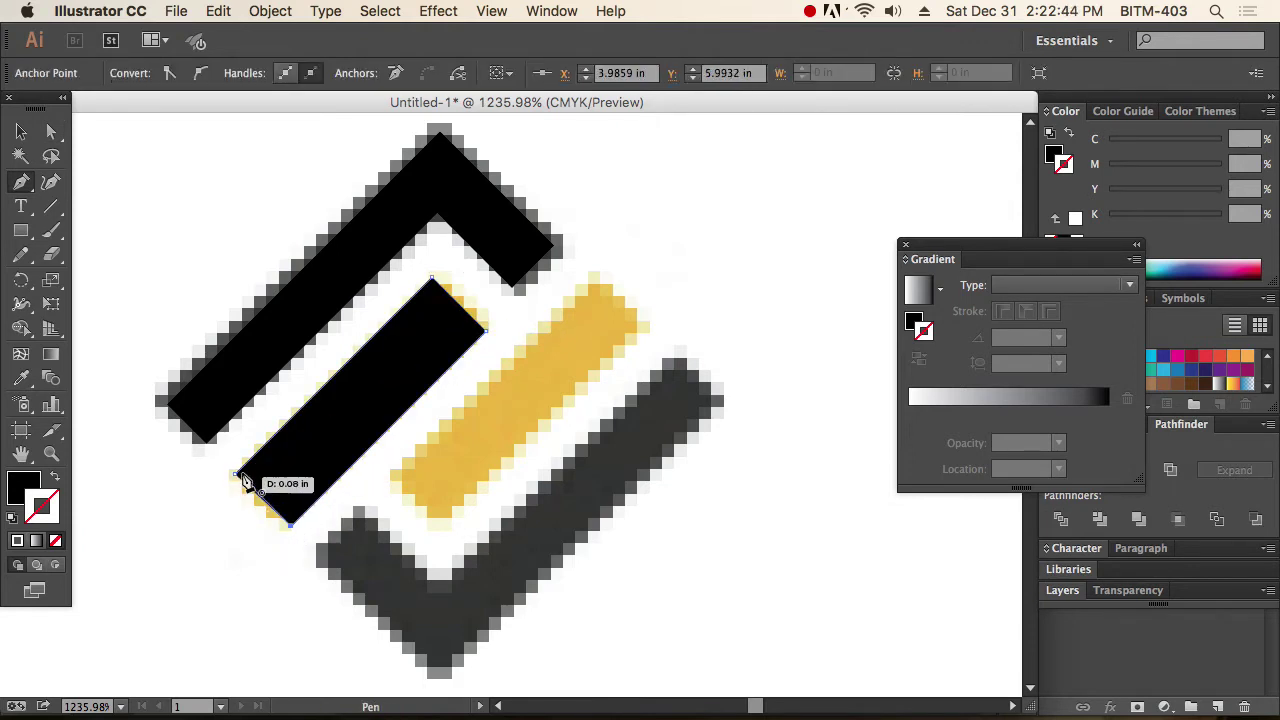
click(234, 473)
key(a)
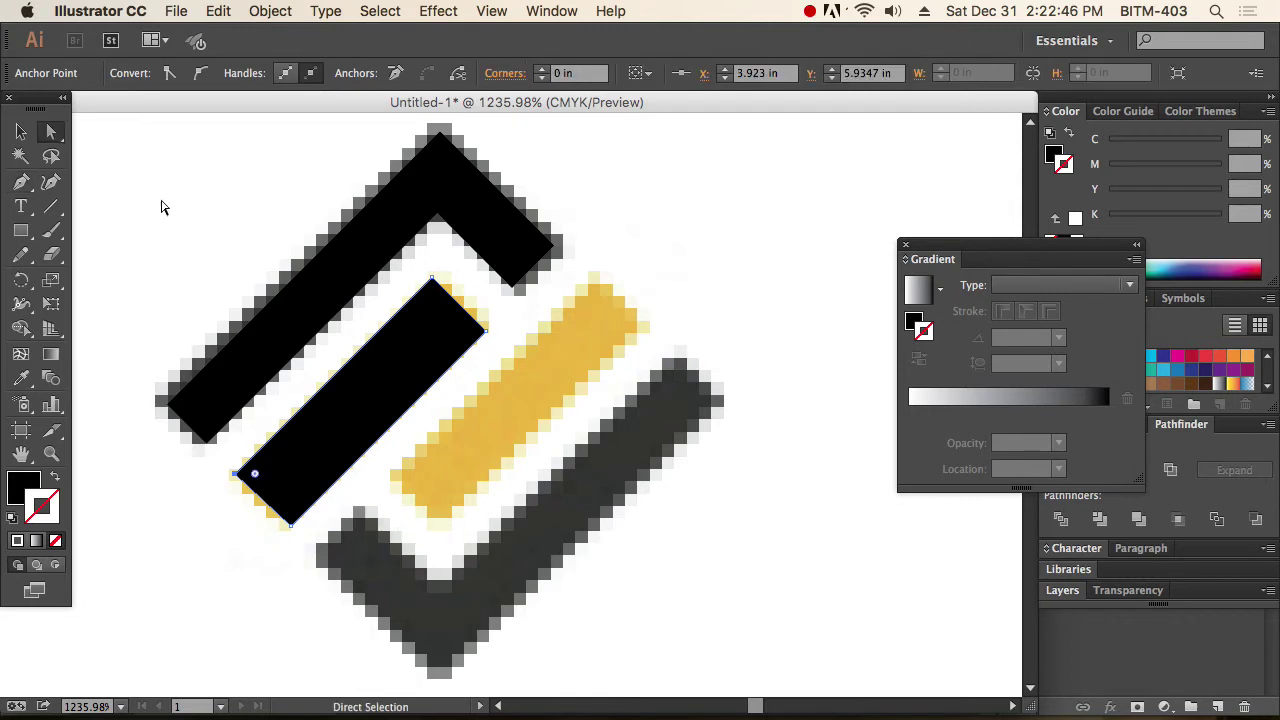
Select both black traced shapes, then select the placed reference image instead.
click(163, 207)
key(v)
click(430, 390)
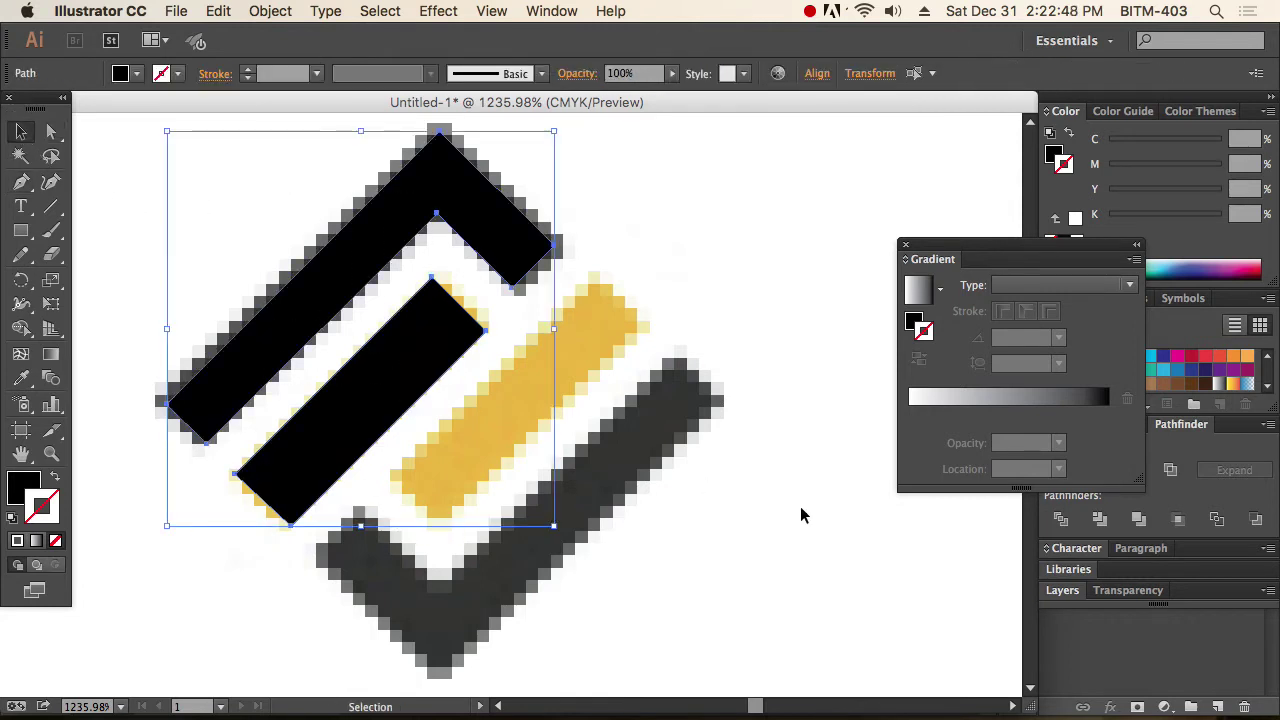
click(672, 489)
click(671, 491)
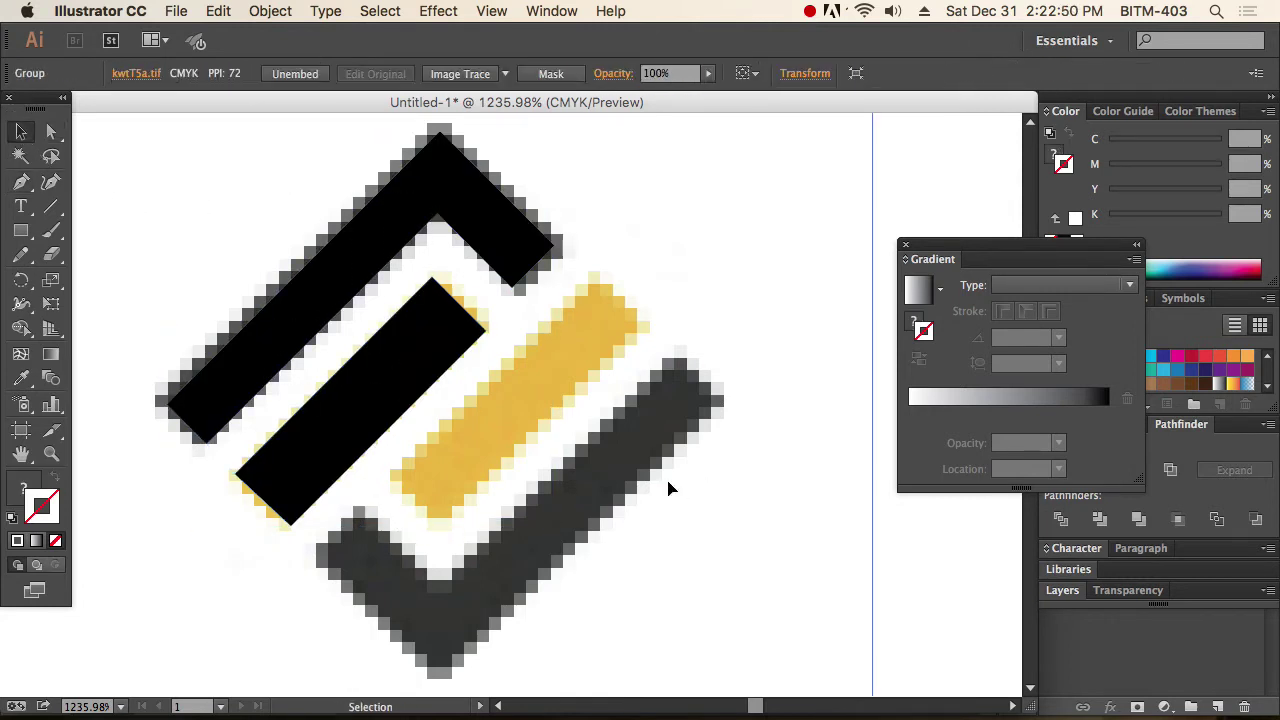
Zoom out, show the rulers and add a horizontal guide above the icon.
key(z)
alt+click(417, 437)
alt+click(483, 430)
alt+click(598, 411)
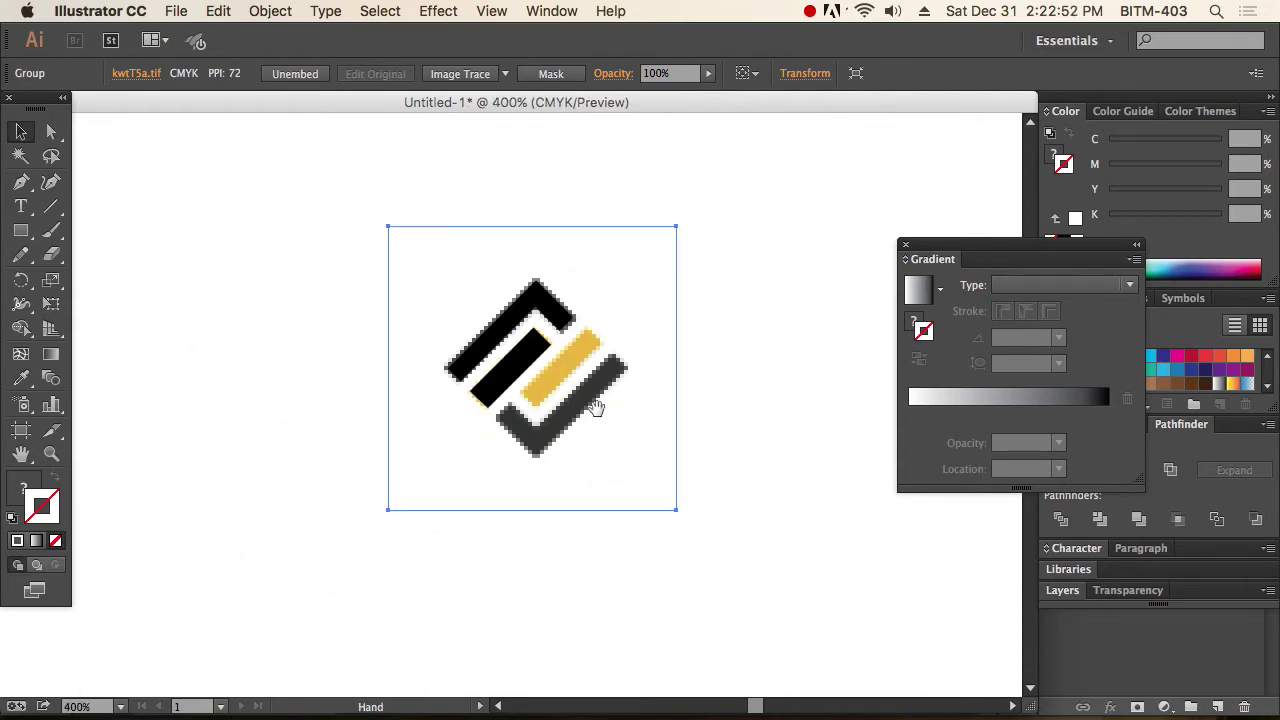
drag(596, 410, 588, 455)
key(v)
key(super+r)
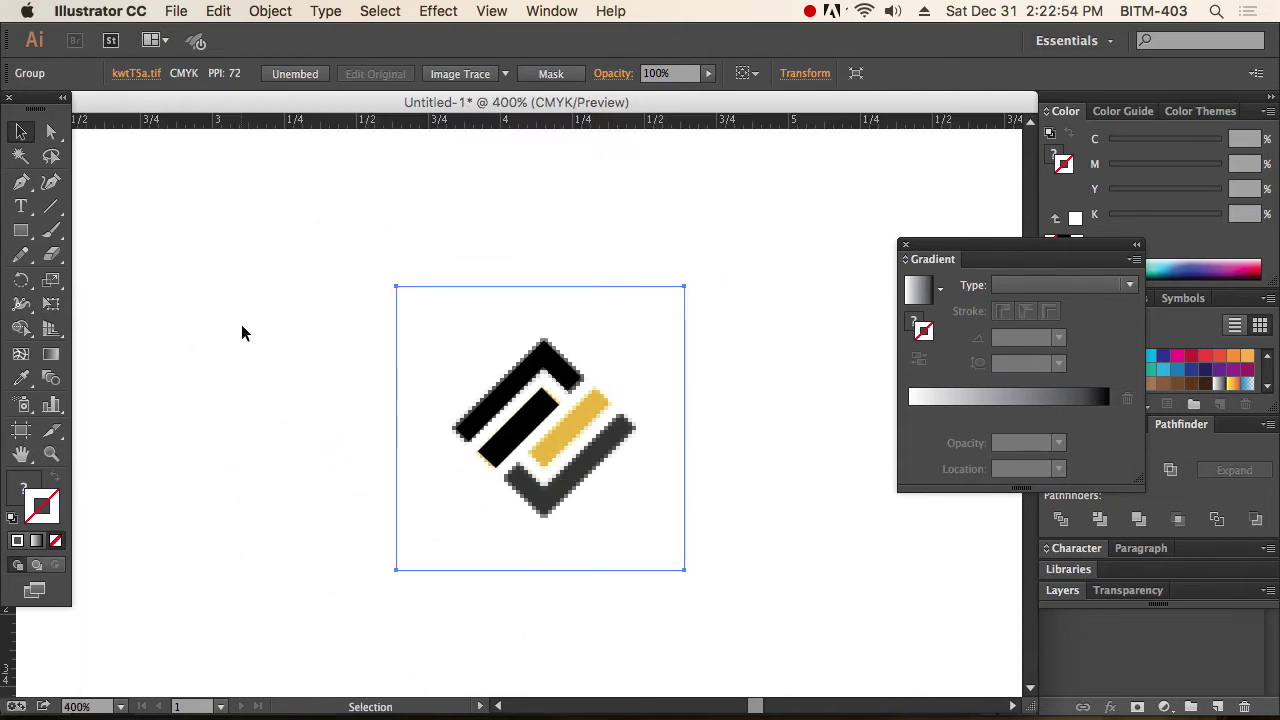
drag(425, 122, 452, 324)
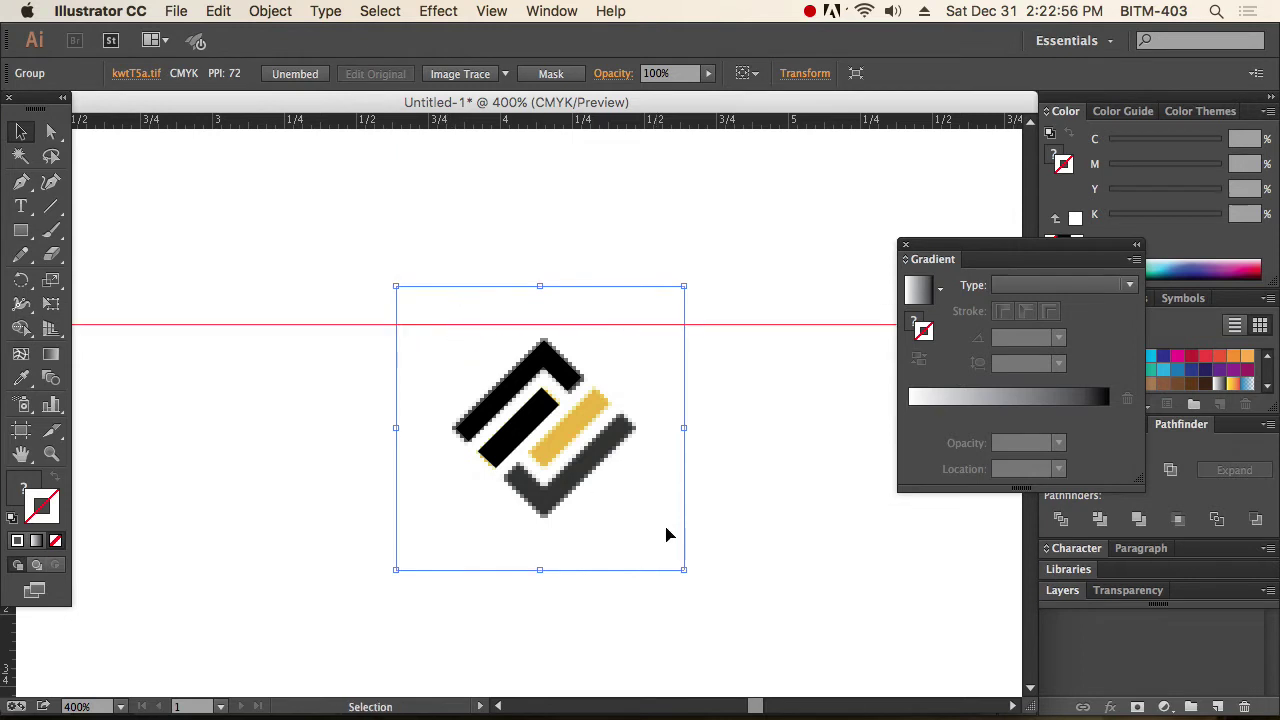
Rotate the reference image and traced shapes 45° upright and move them up to the guide.
drag(786, 592, 409, 243)
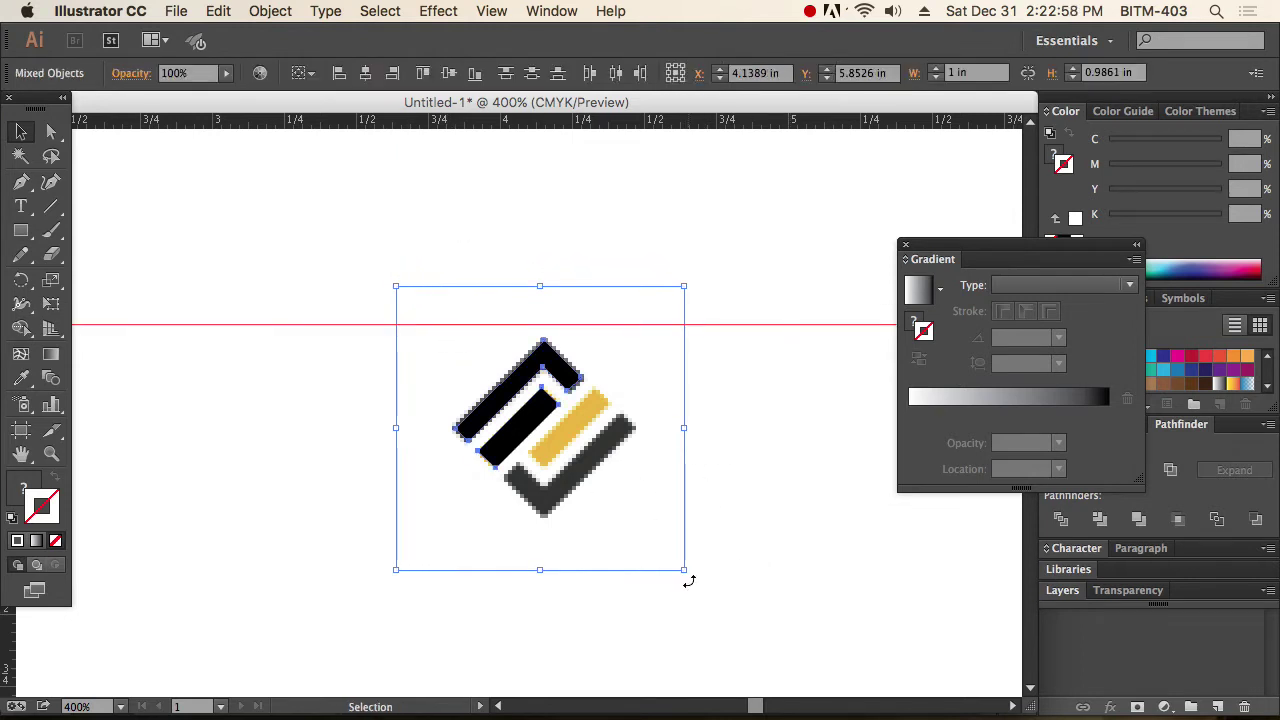
drag(689, 581, 752, 430)
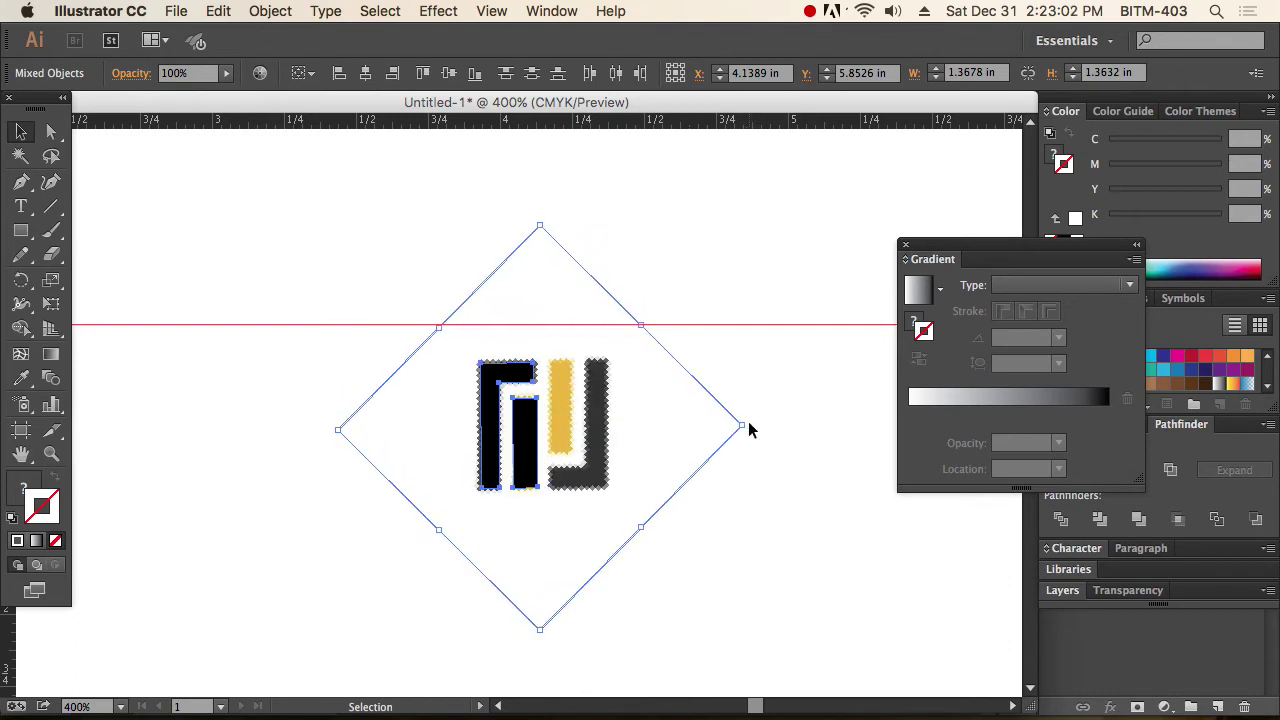
click(753, 431)
drag(607, 457, 611, 420)
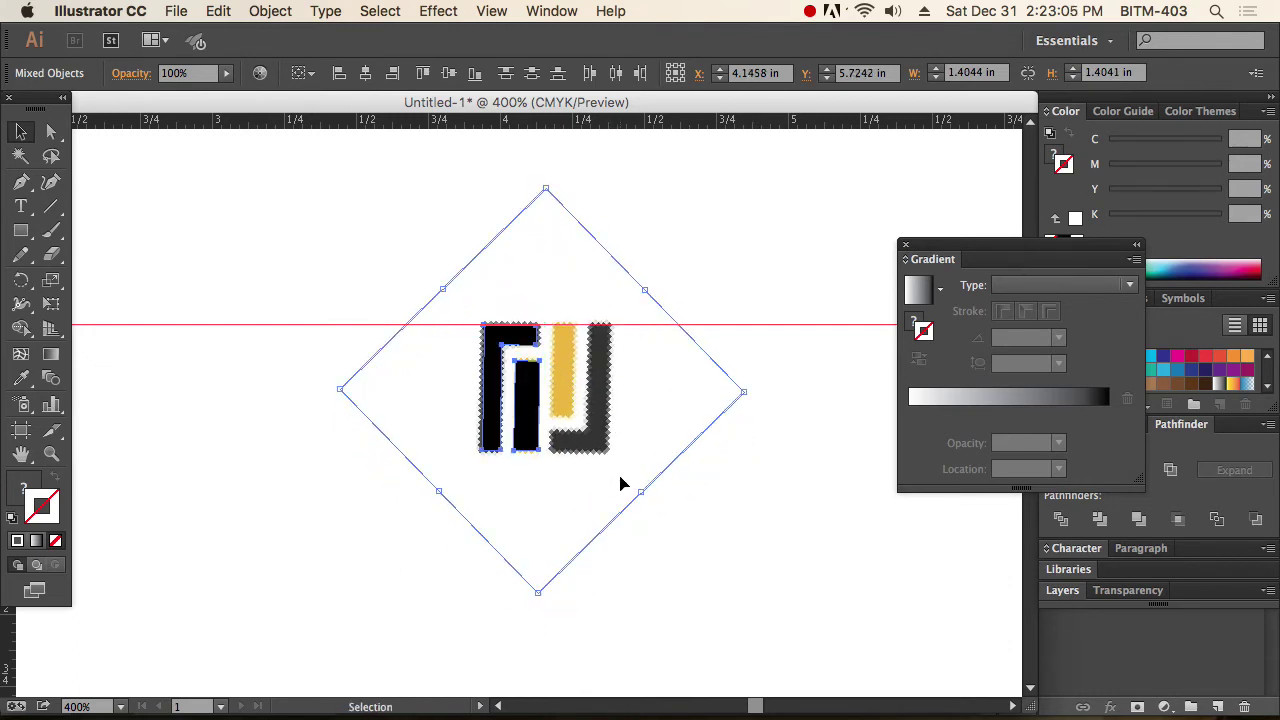
click(718, 535)
drag(400, 272, 618, 459)
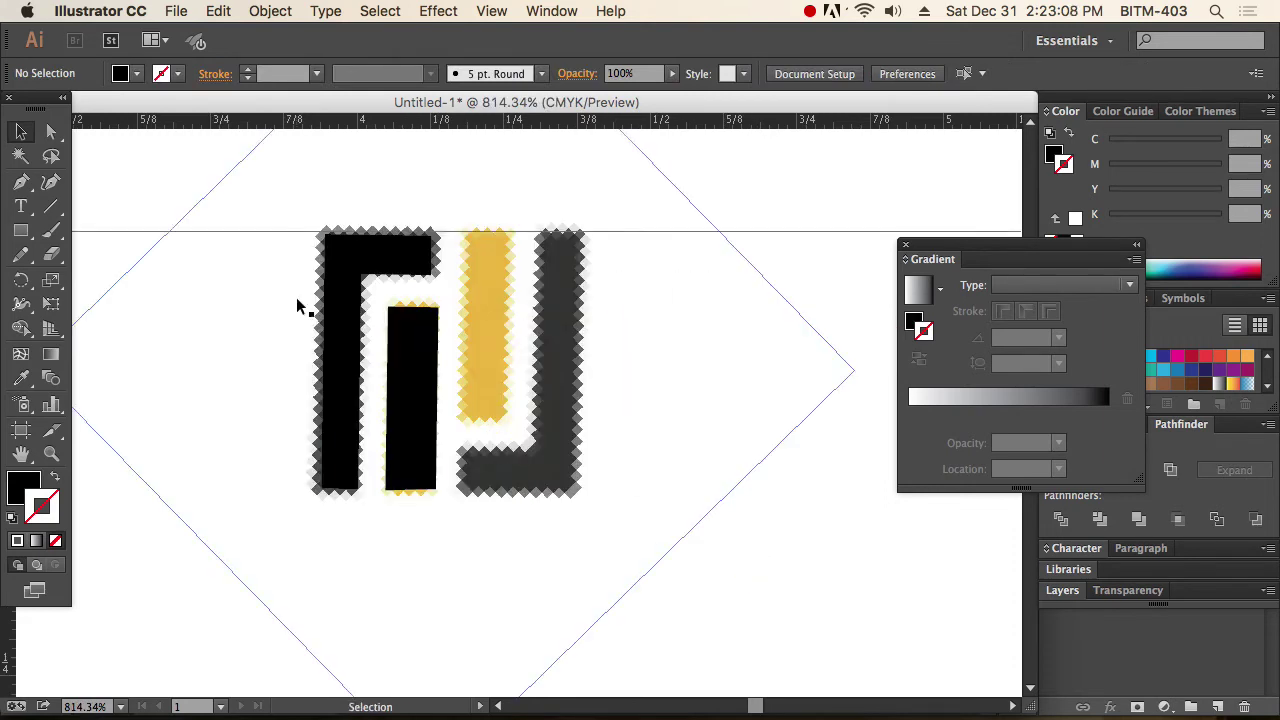
Delete the pen-traced black shapes from the icon.
click(725, 419)
key(super+shift+a)
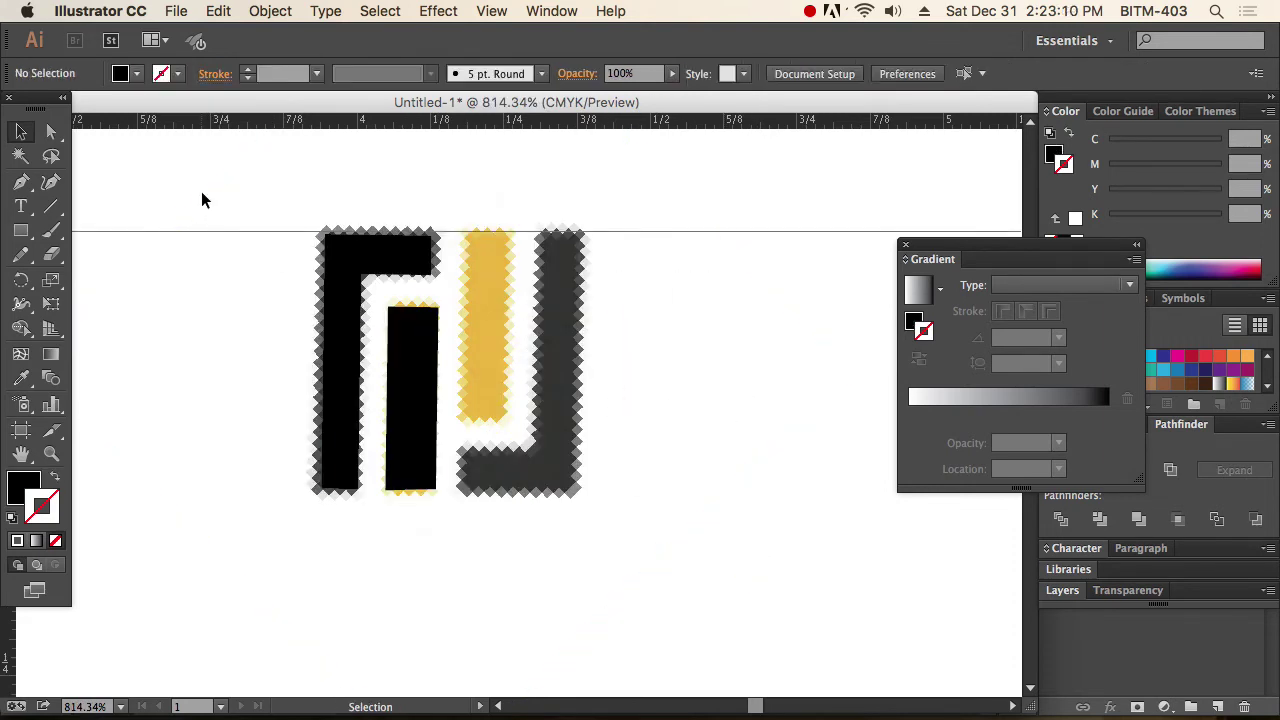
drag(203, 195, 603, 560)
key(Delete)
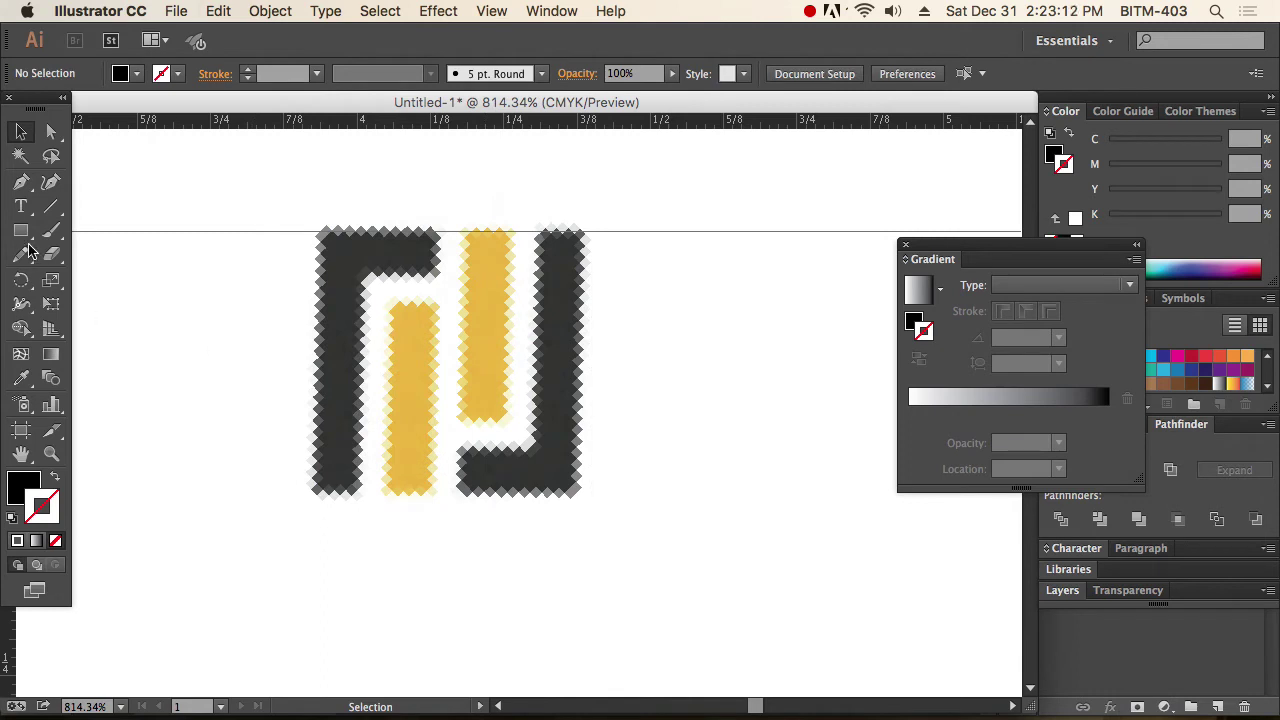
Draw rectangles over the left yellow bar, the left dark bar and the dark shape's top.
click(22, 231)
drag(394, 302, 440, 495)
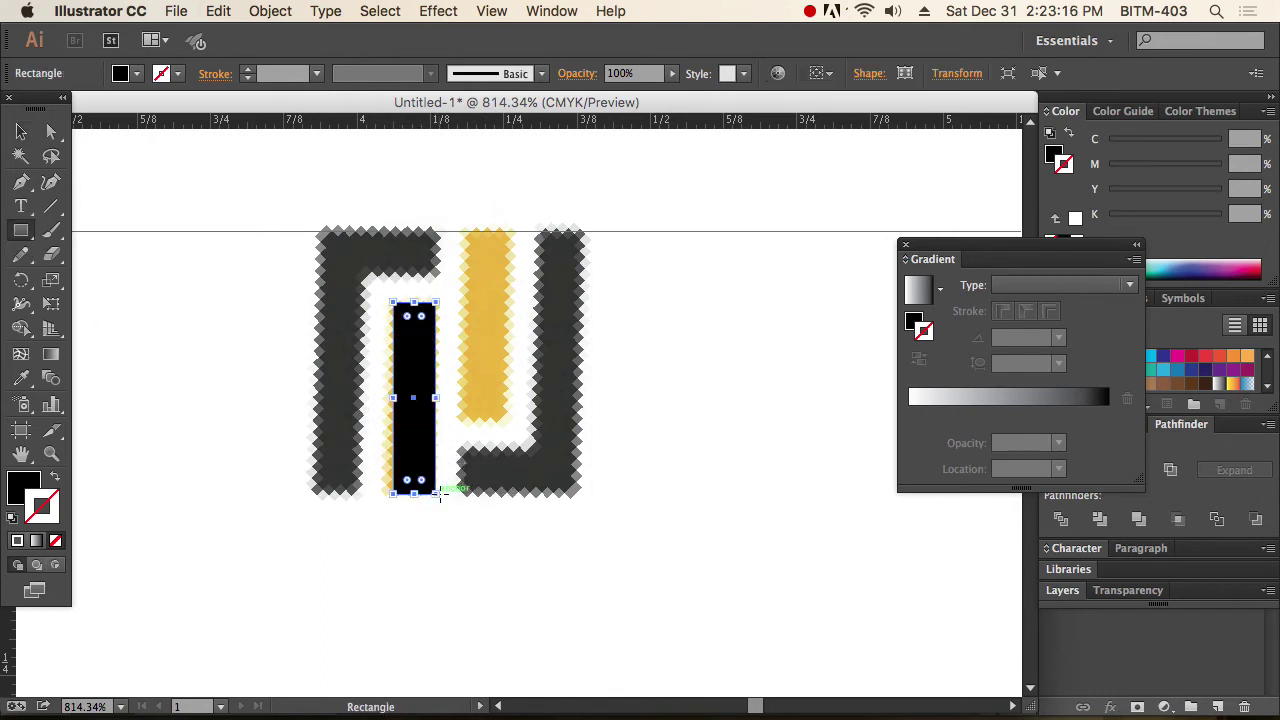
drag(317, 232, 364, 492)
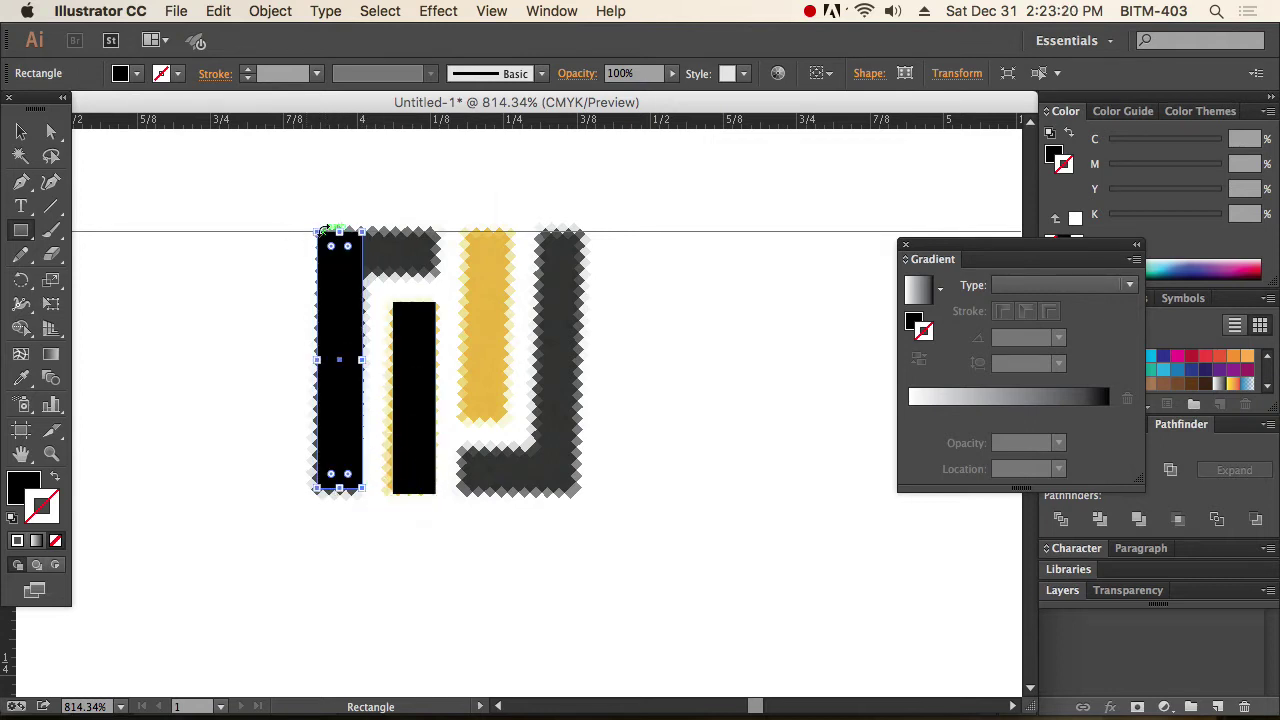
drag(318, 270, 436, 231)
click(21, 131)
drag(286, 223, 337, 265)
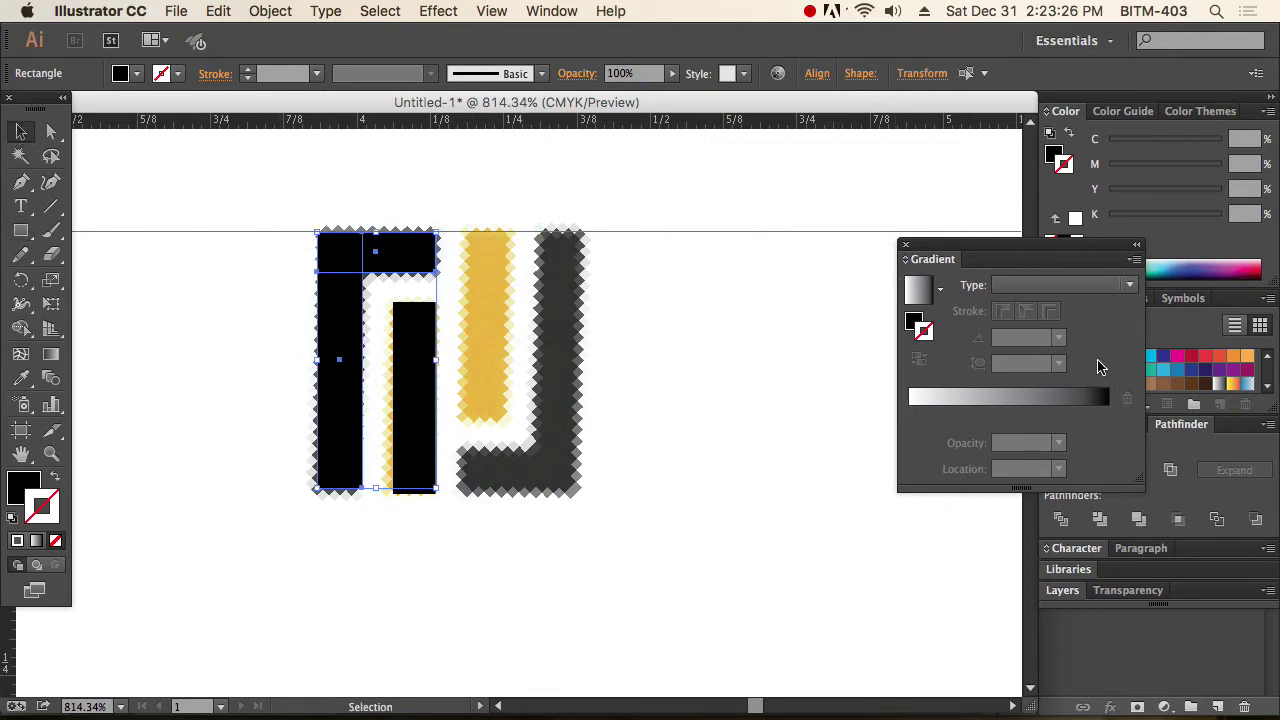
Close the floating Gradient panel and Unite the top and left rectangles.
click(552, 11)
scroll(671, 437, down, 5)
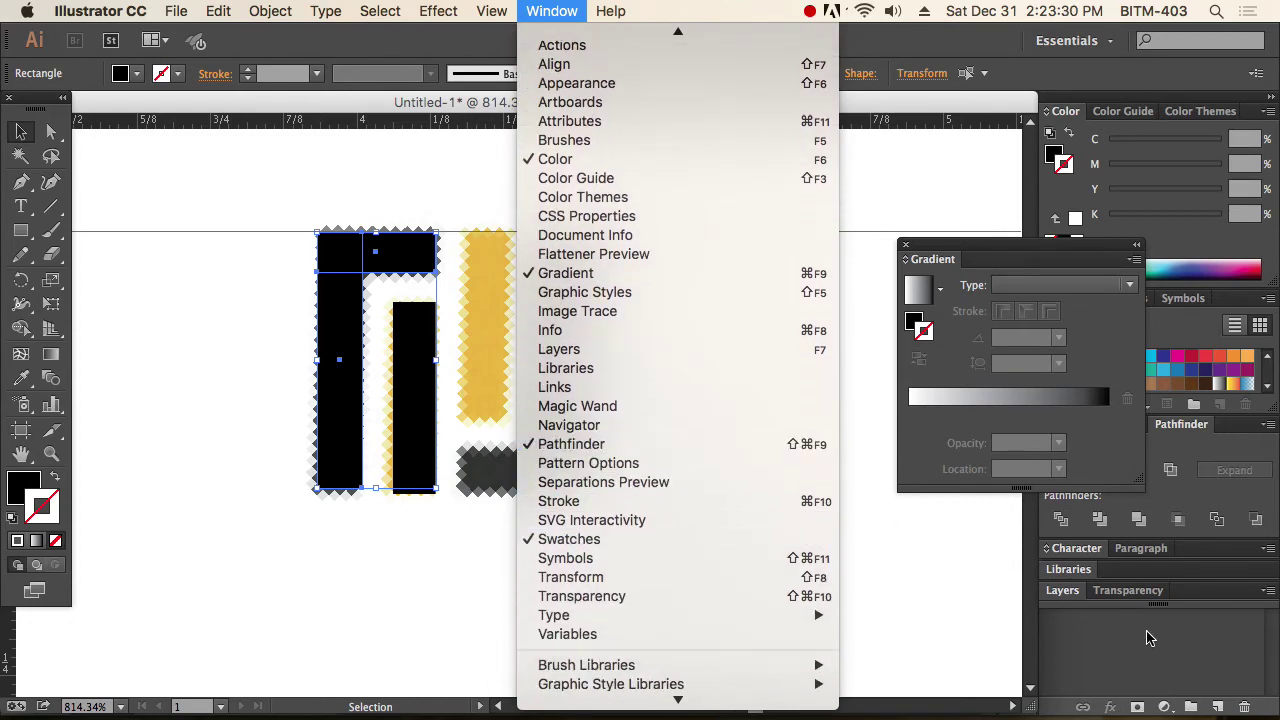
click(941, 270)
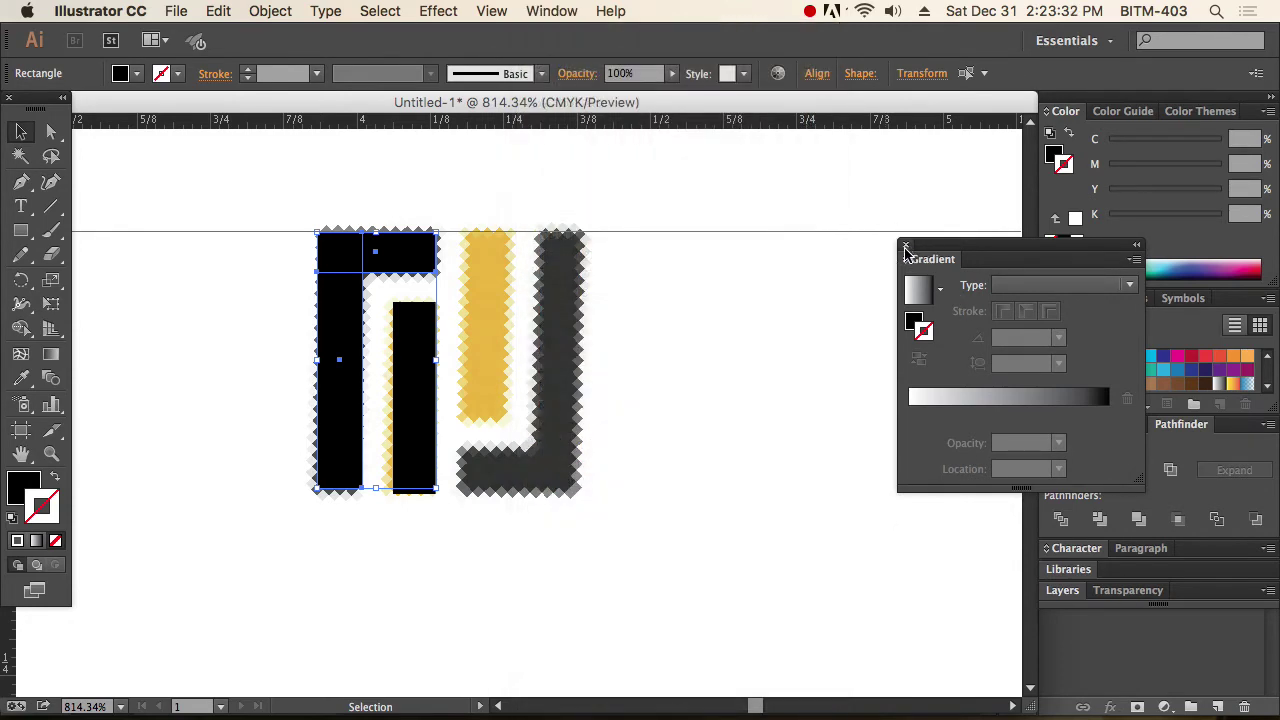
click(906, 244)
click(1056, 470)
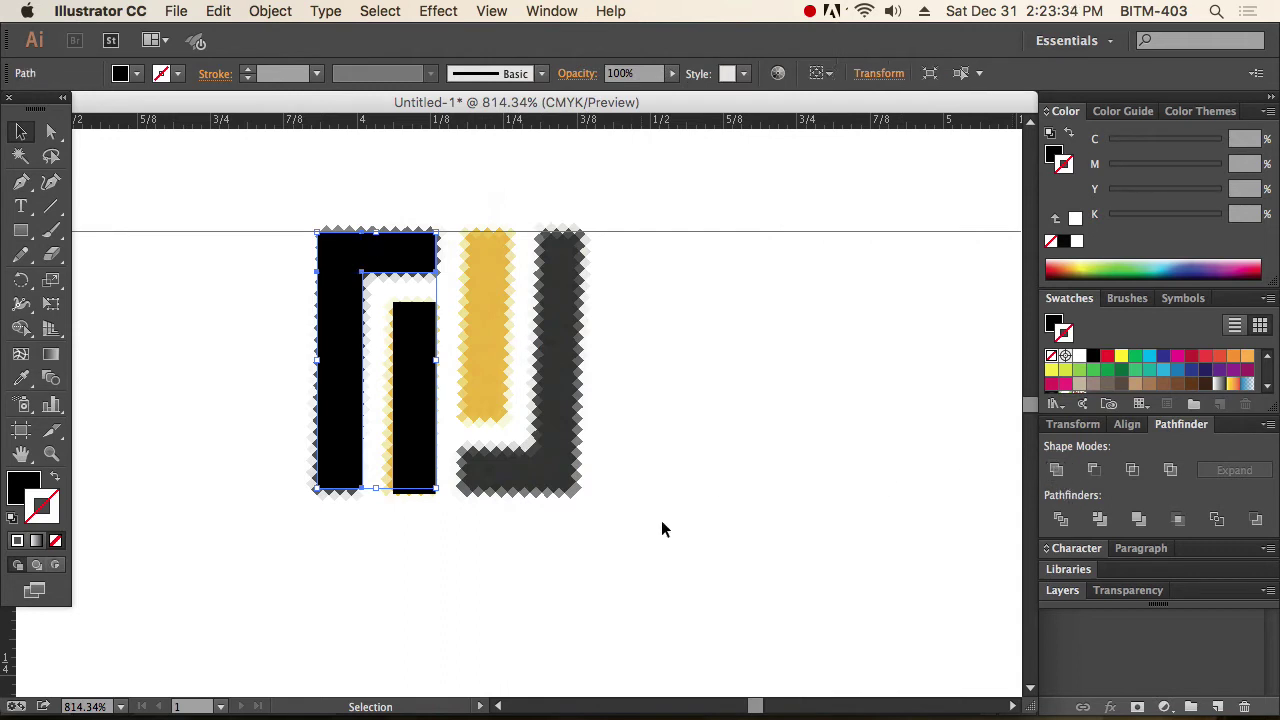
Reflect a copy of the black L and inner bar, flip it, and align it to the right.
click(663, 529)
click(410, 412)
drag(225, 318, 425, 515)
drag(21, 280, 94, 303)
click(453, 230)
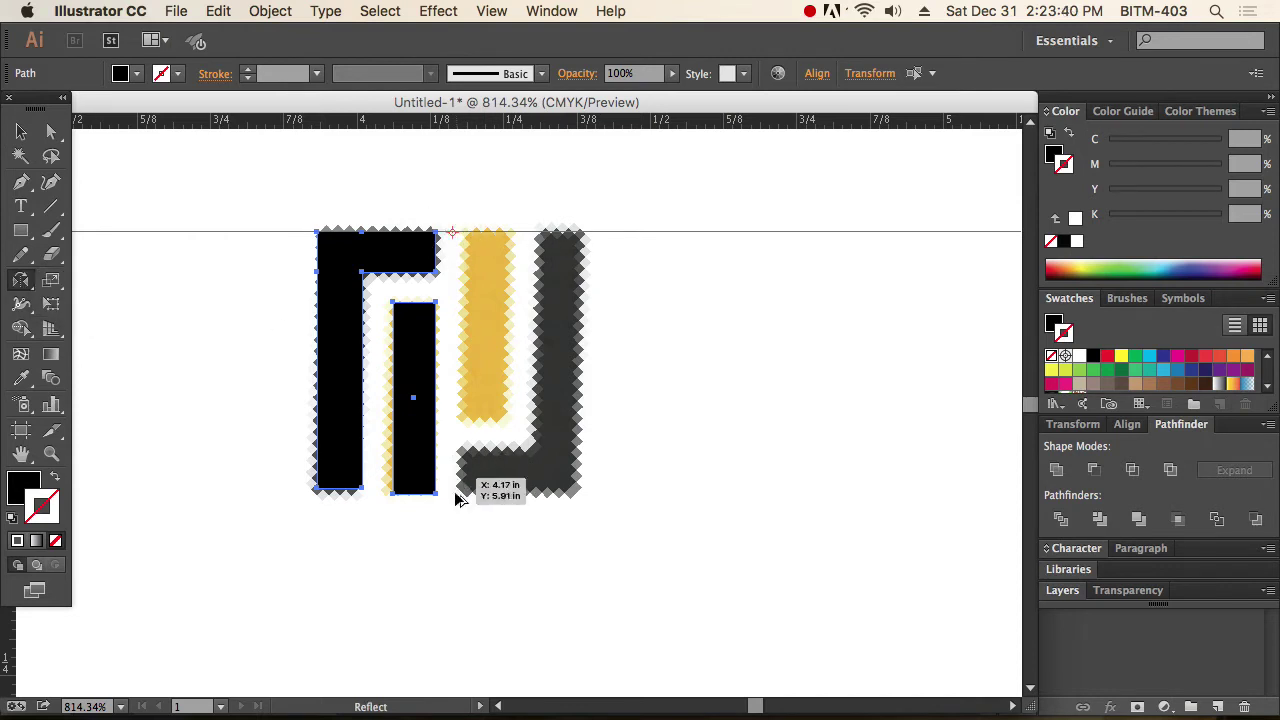
drag(457, 491, 457, 494)
drag(575, 390, 686, 377)
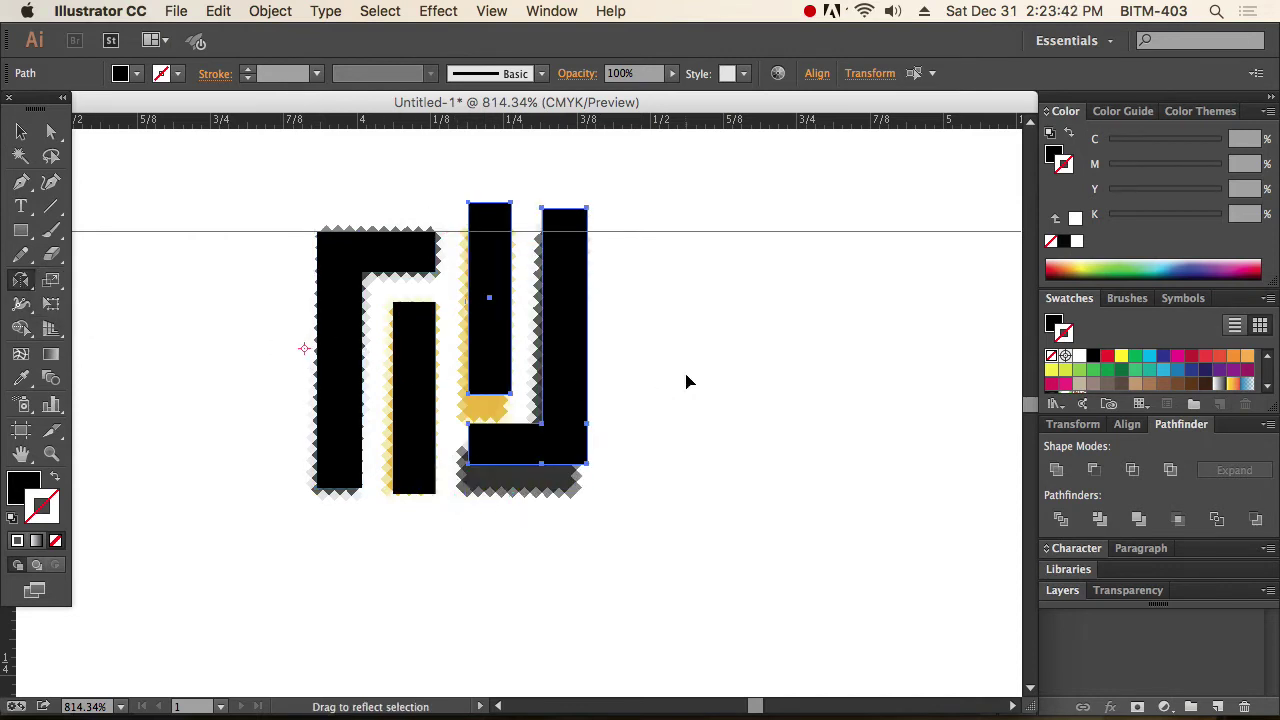
click(22, 133)
drag(566, 413, 558, 470)
Duplicate the whole vector icon to the right of the pixel reference.
click(751, 506)
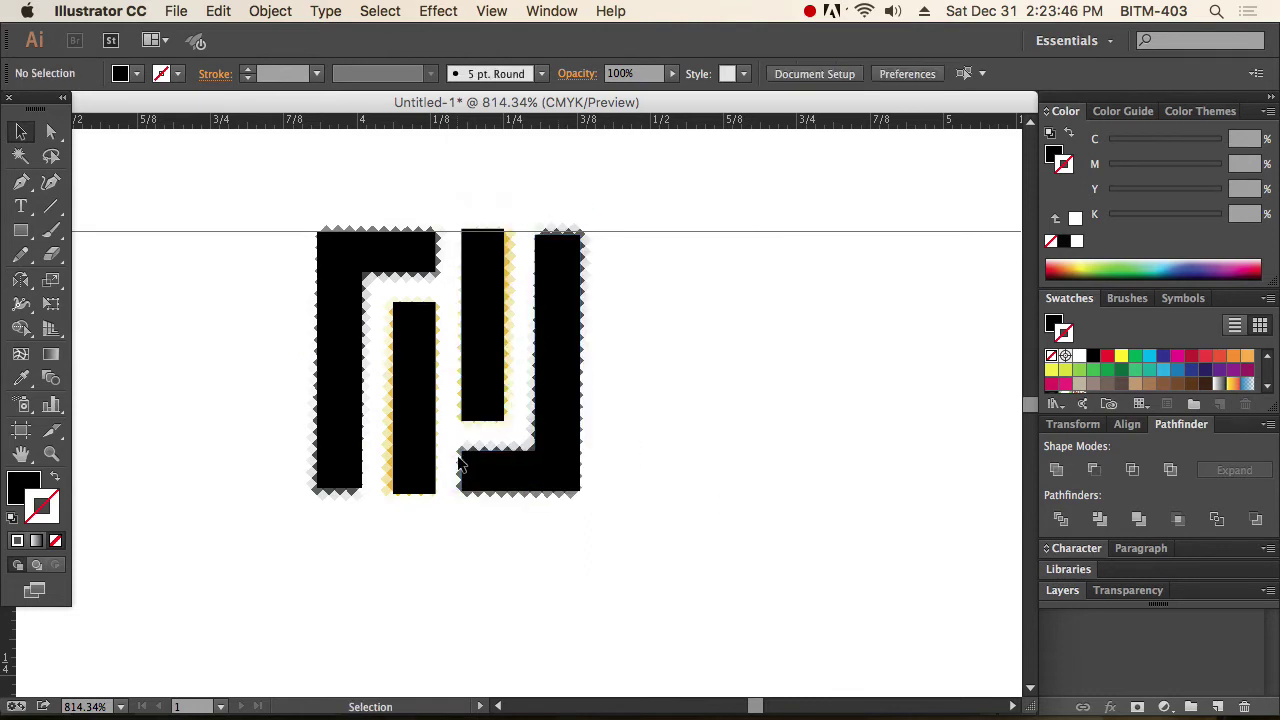
drag(743, 543, 288, 322)
drag(408, 450, 779, 470)
click(786, 606)
drag(786, 606, 633, 532)
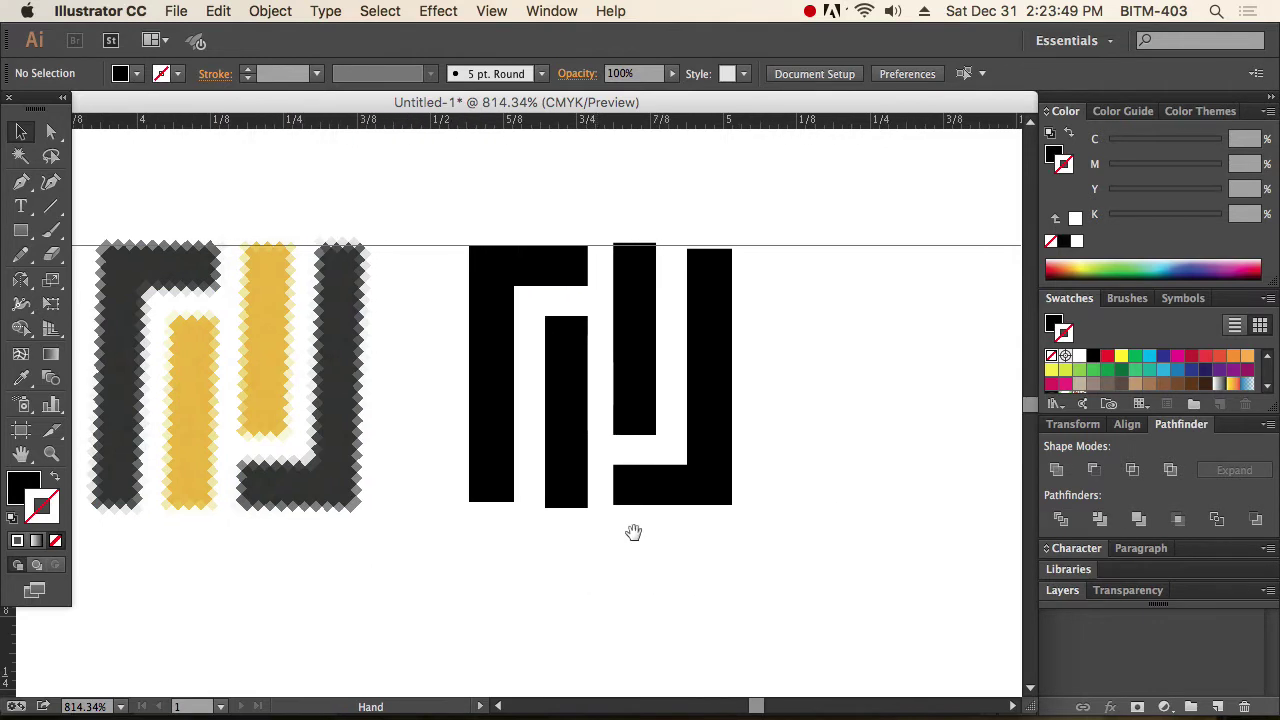
Eyedrop the reference yellow onto both inner bars of the copy.
click(634, 371)
shift+click(563, 423)
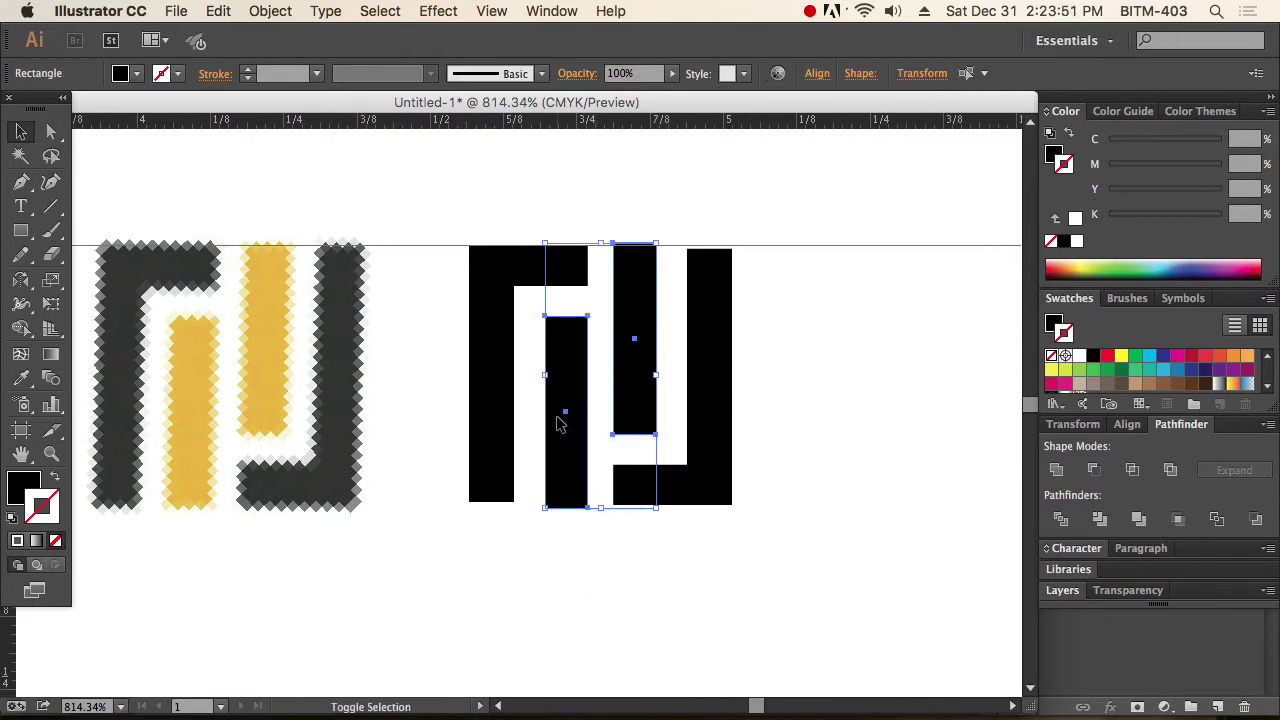
click(20, 486)
click(21, 378)
click(272, 375)
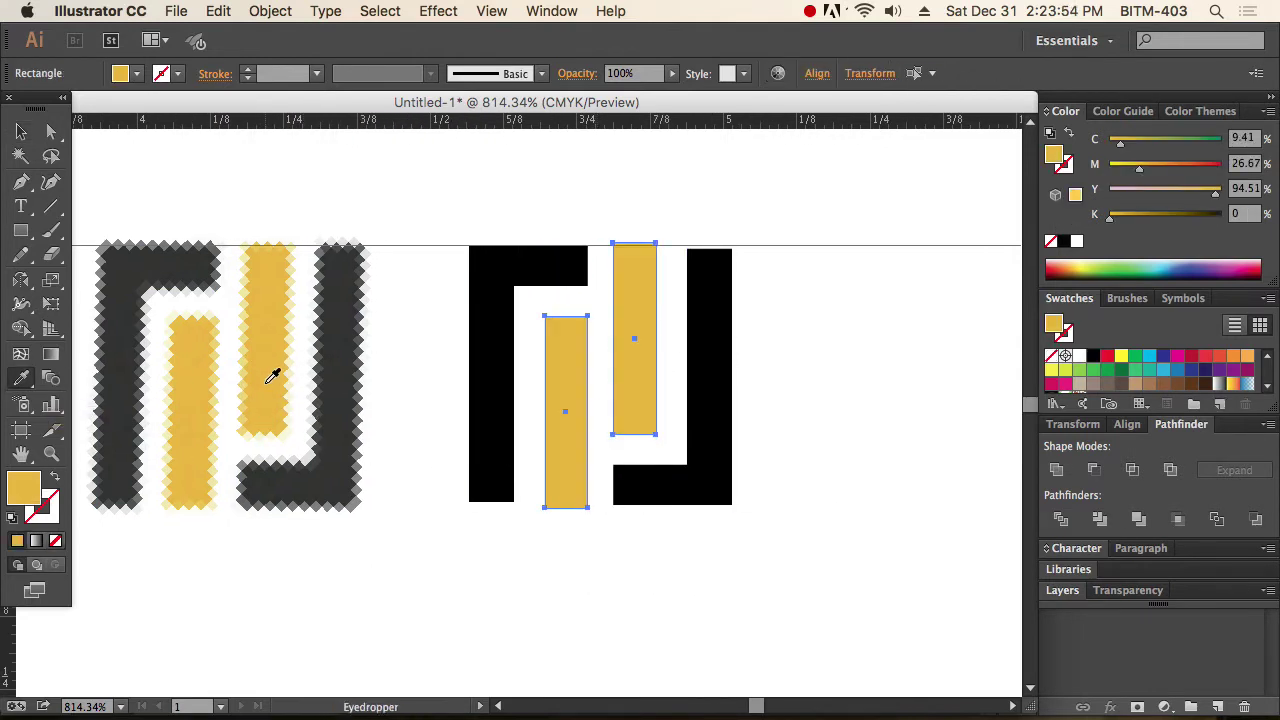
Eyedrop the reference dark gray onto both L shapes.
click(21, 131)
click(508, 457)
shift+click(717, 480)
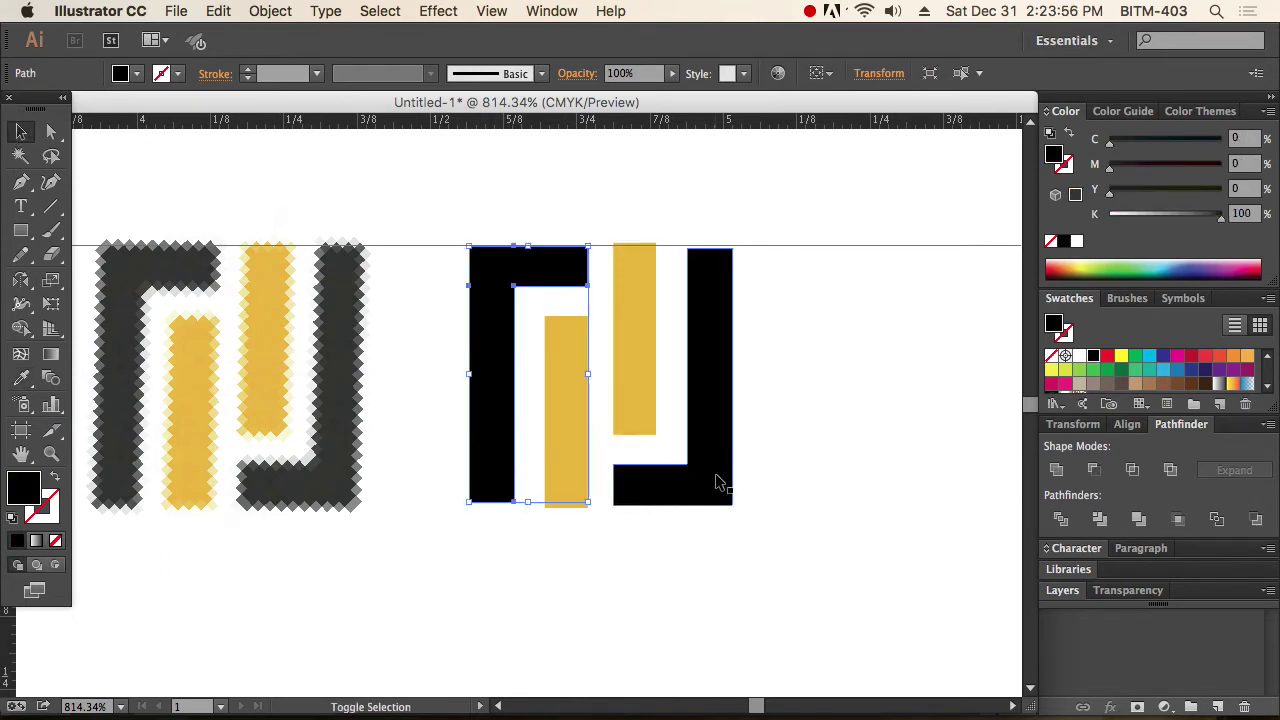
key(i)
click(316, 460)
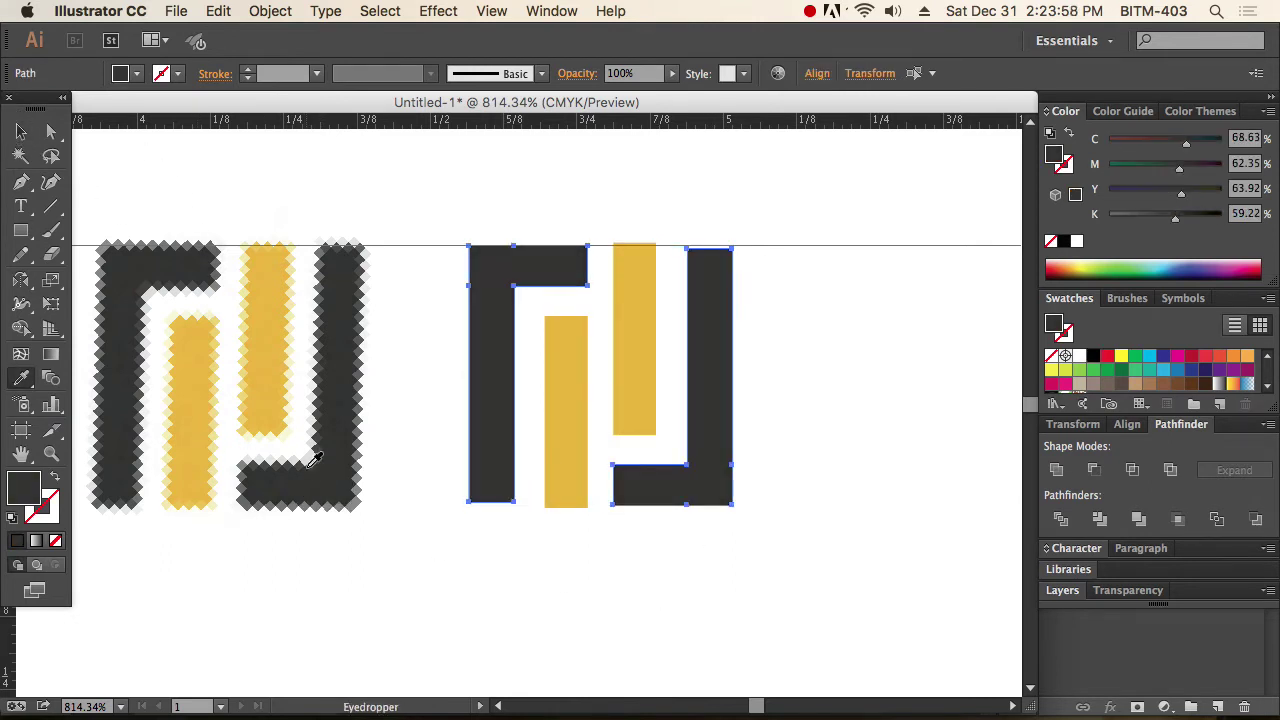
Select and copy all four vector icon shapes, then switch to Photoshop.
click(22, 131)
drag(857, 557, 450, 250)
key(a)
key(super+Tab)
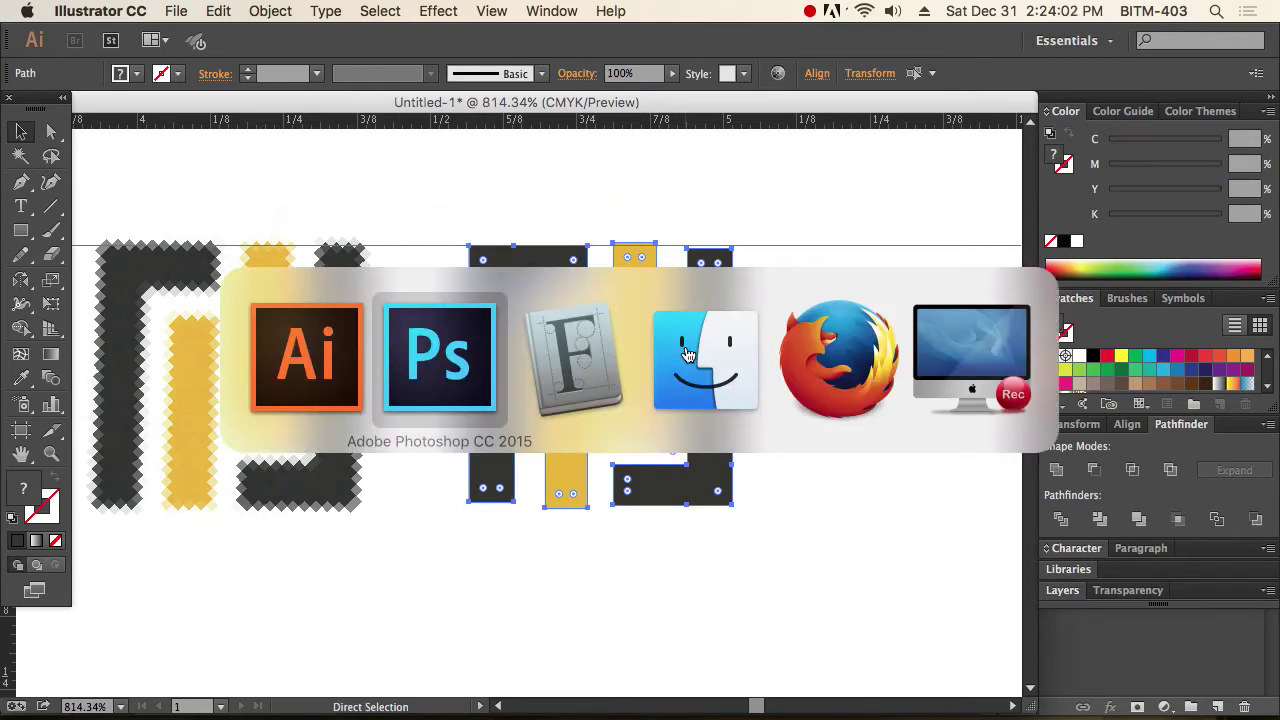
Paste the icon as a Smart Object, rotate it 45° and place it over the old icon.
click(720, 320)
key(super+v)
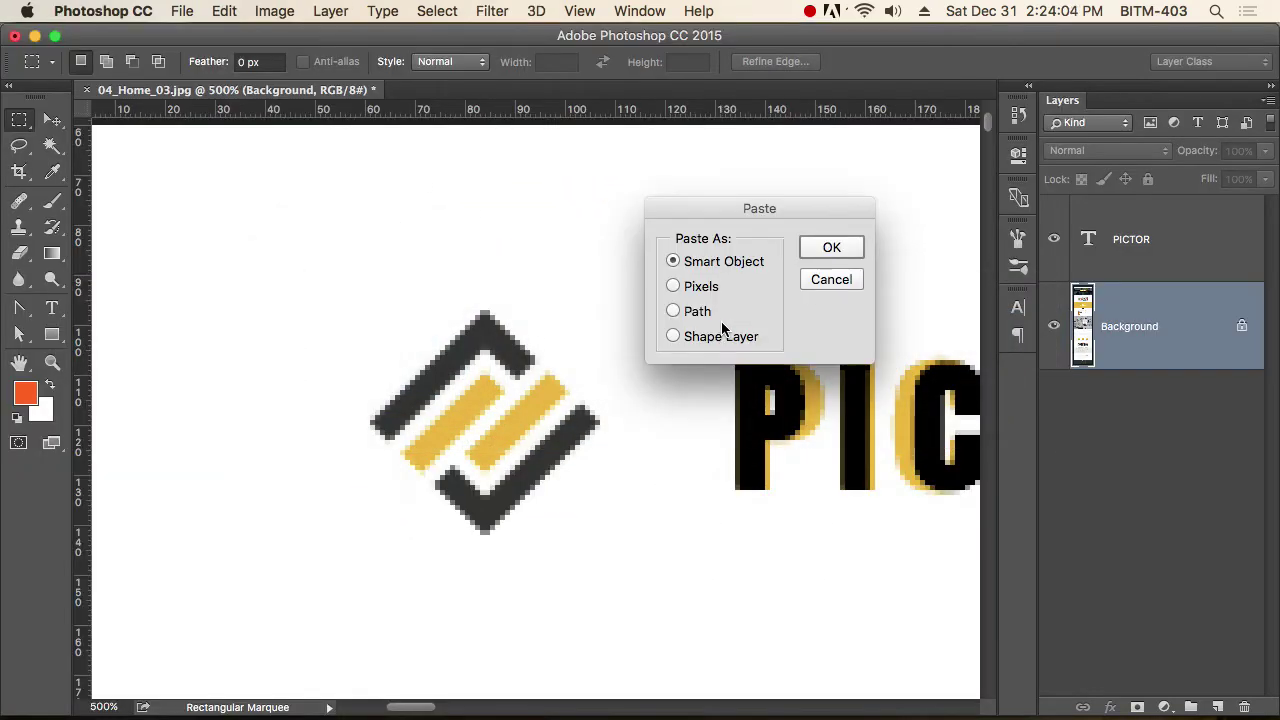
click(840, 247)
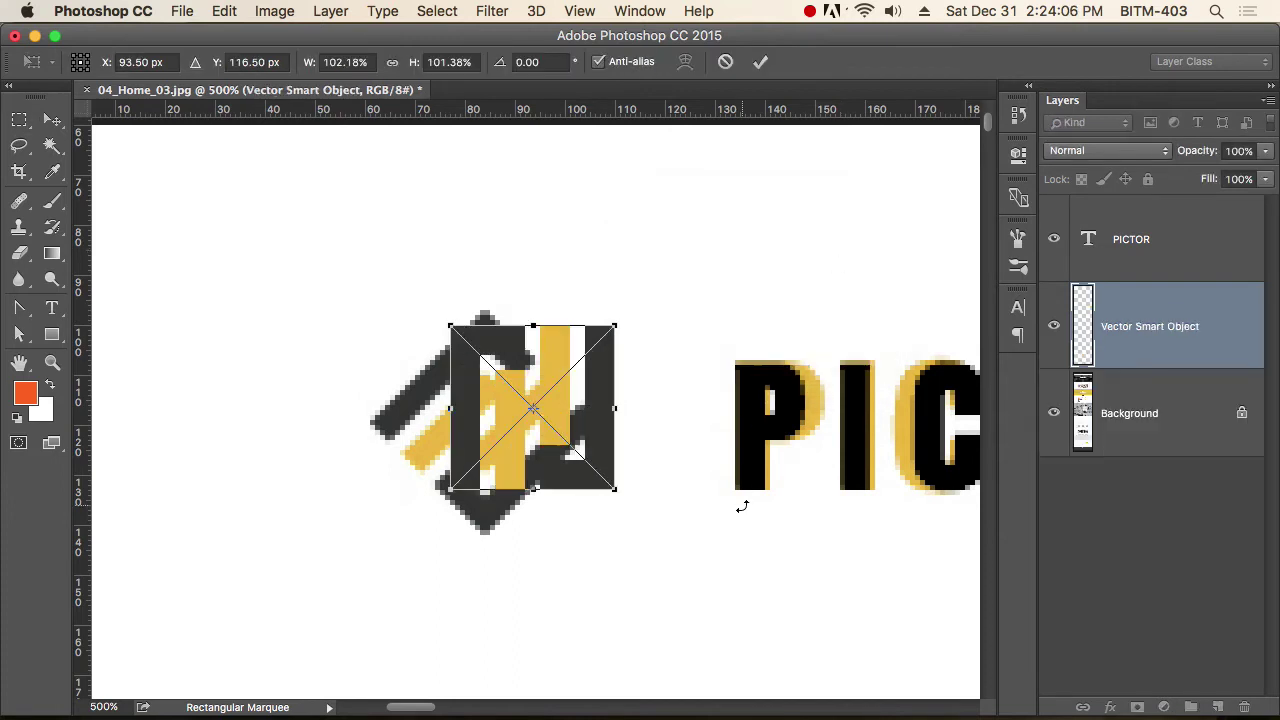
drag(742, 506, 515, 607)
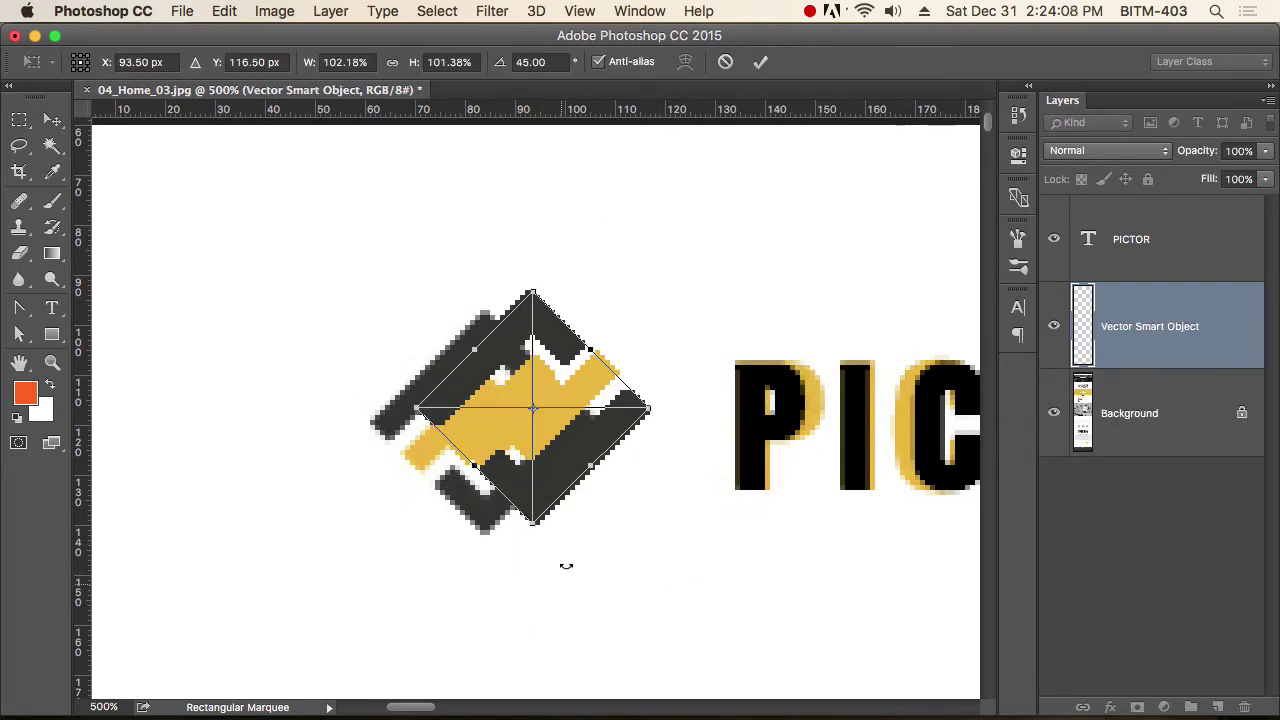
drag(580, 436, 540, 462)
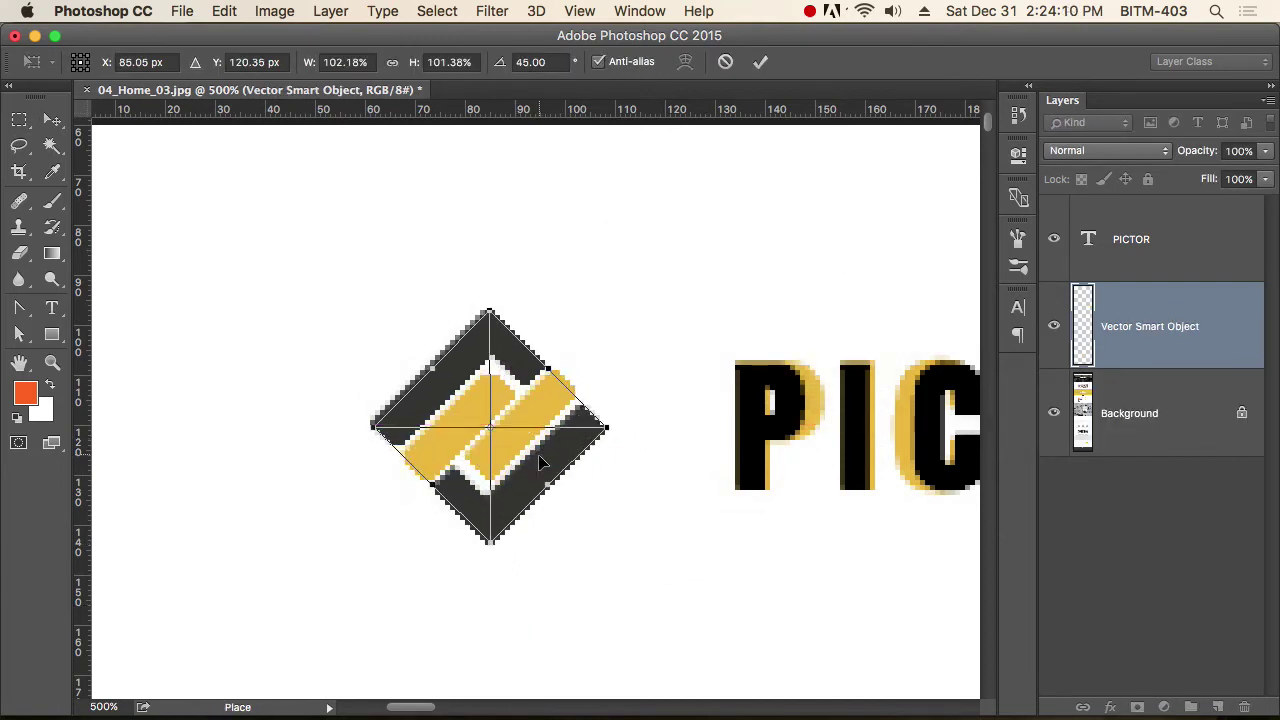
key(Return)
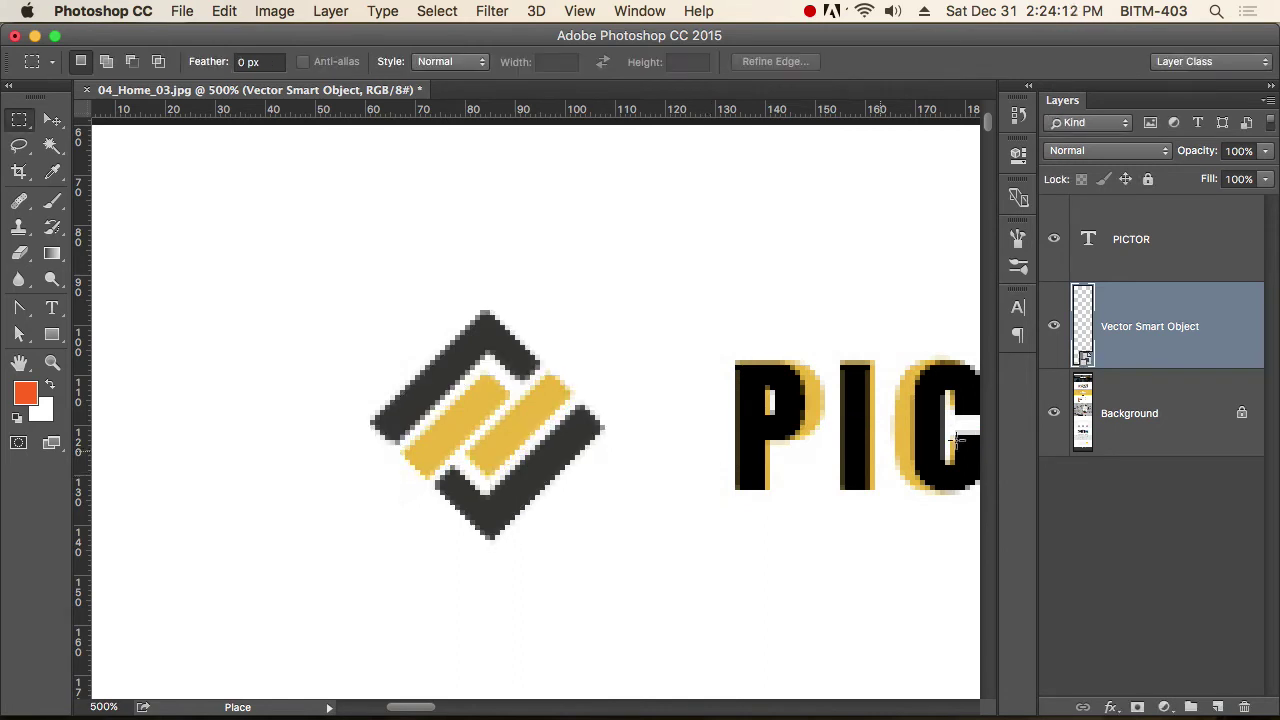
Toggle the new icon's visibility to compare, and nudge it into alignment with arrow keys.
click(1055, 328)
click(1055, 328)
click(1055, 328)
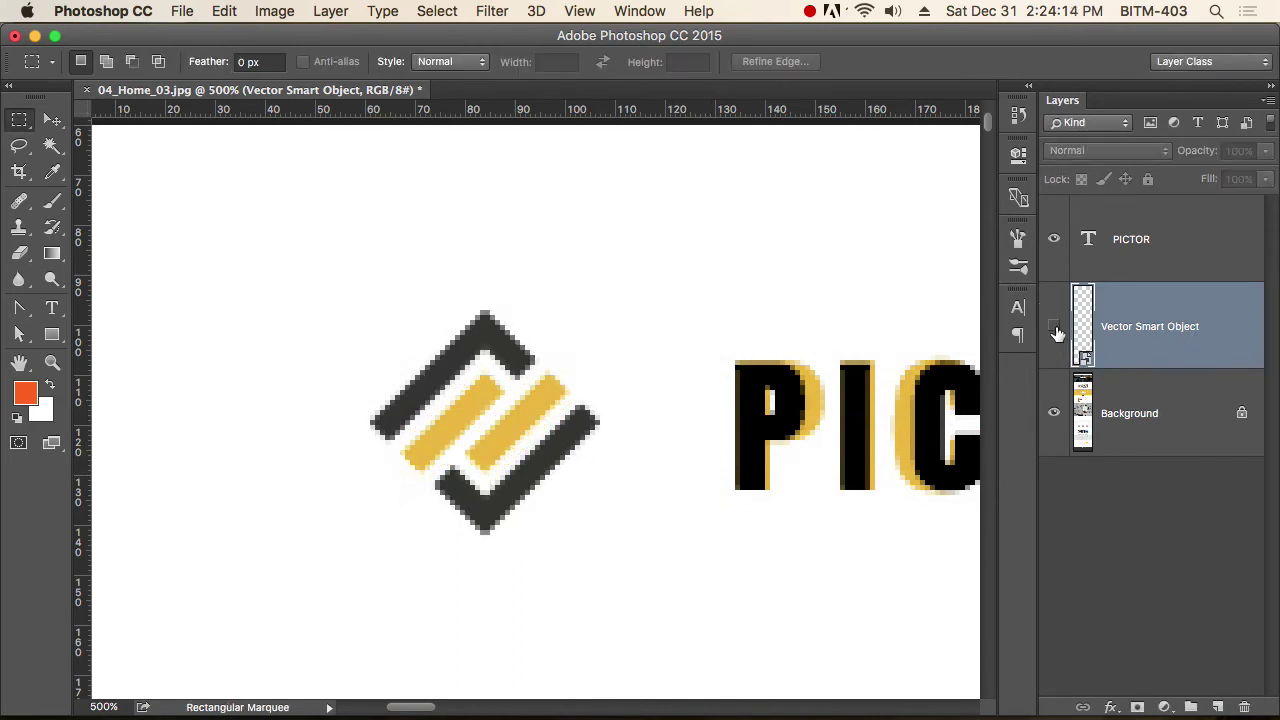
click(1055, 328)
key(v)
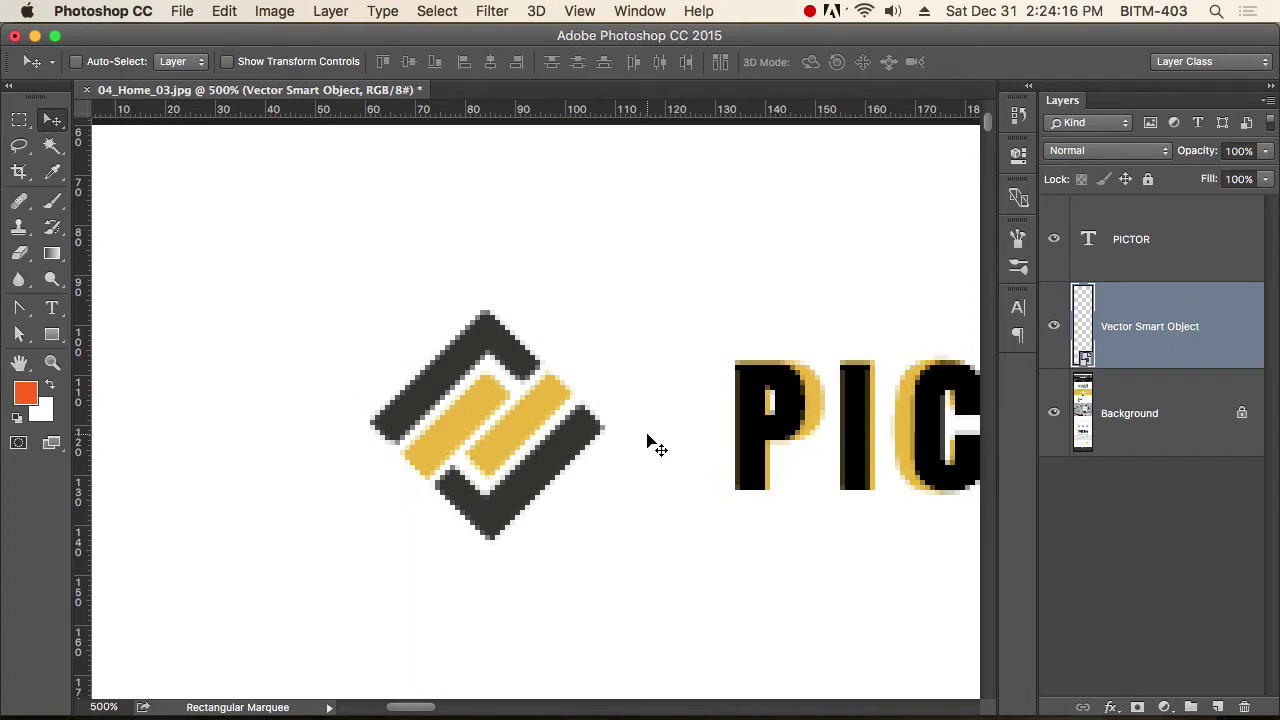
key(Up)
key(Left)
key(Down)
key(Right)
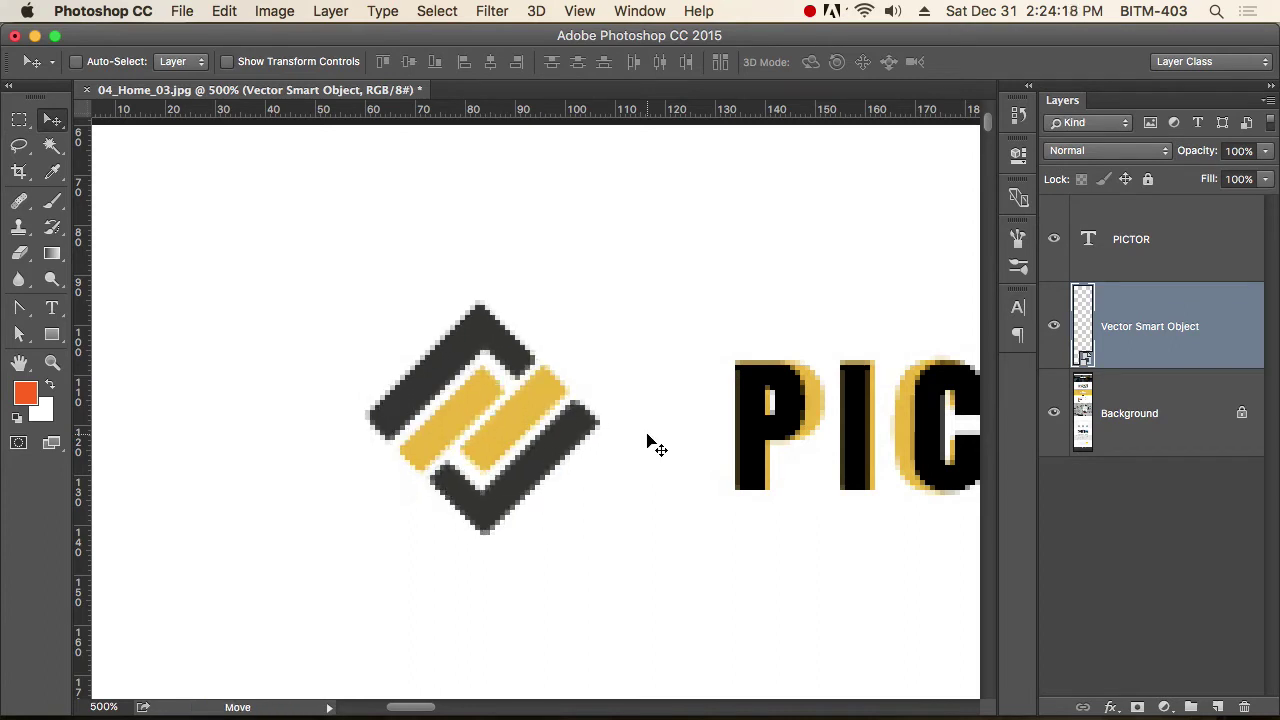
key(Up)
key(Left)
Compare once more against the old icon, then zoom out to the full header.
click(1054, 326)
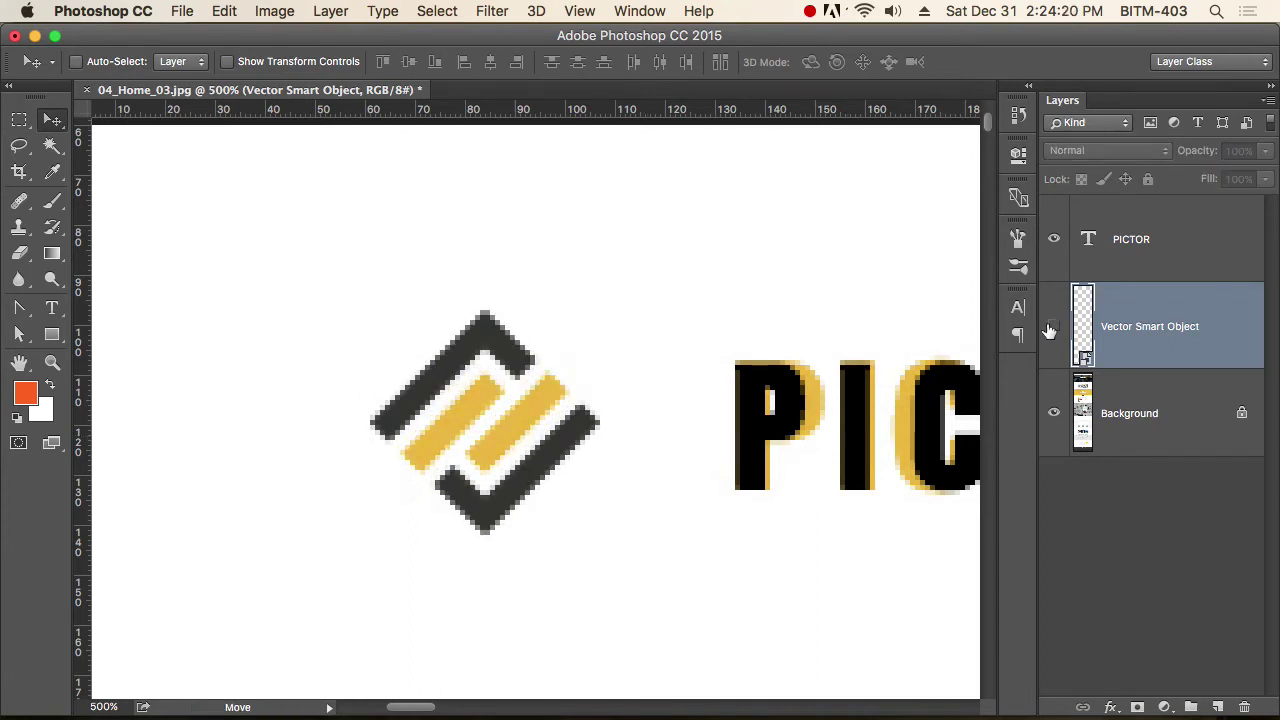
click(1054, 326)
alt+super+click(621, 434)
alt+super+click(621, 434)
alt+super+click(621, 434)
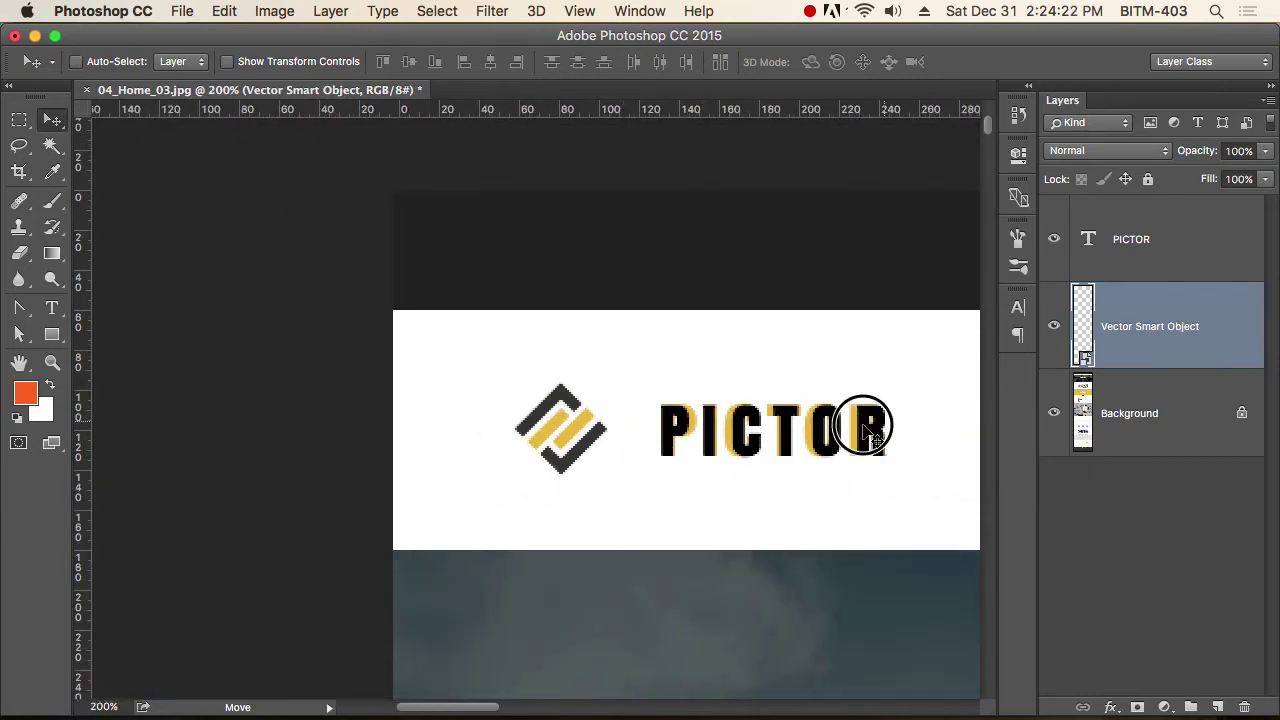
shift+click(1153, 233)
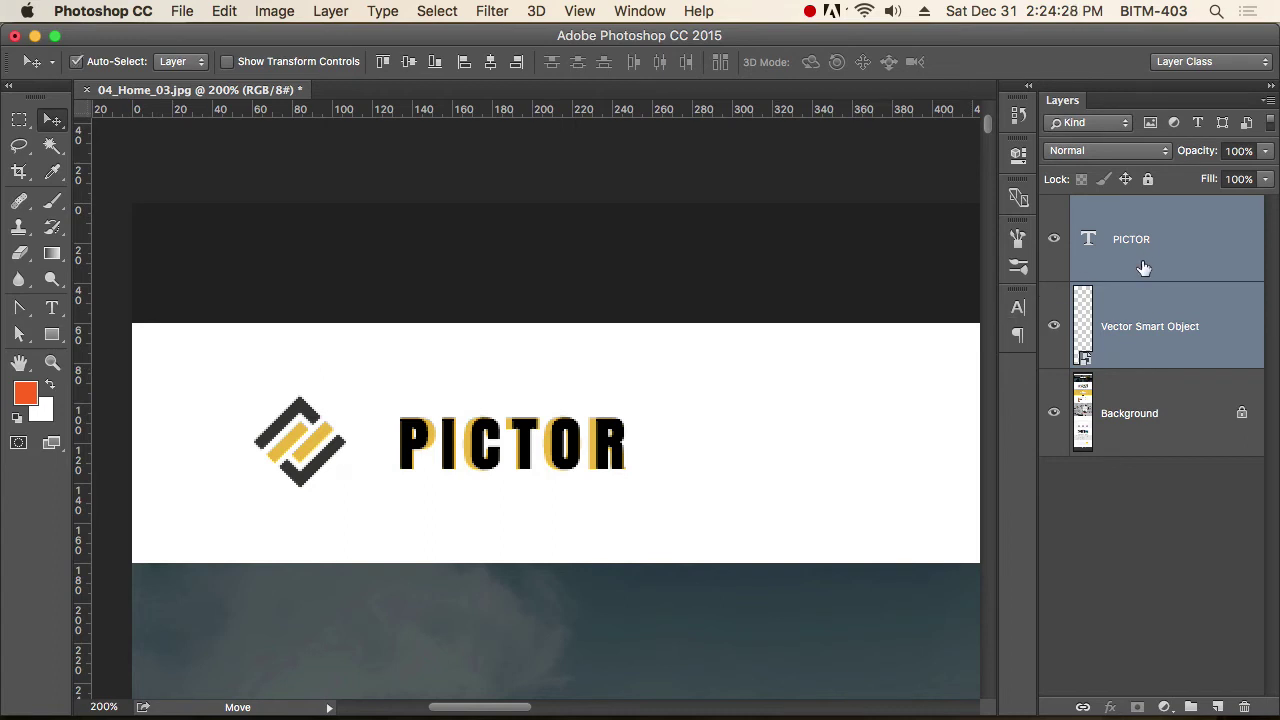
Group the PICTOR text and logo mark layers into a group named Logo.
key(super+g)
double_click(1145, 210)
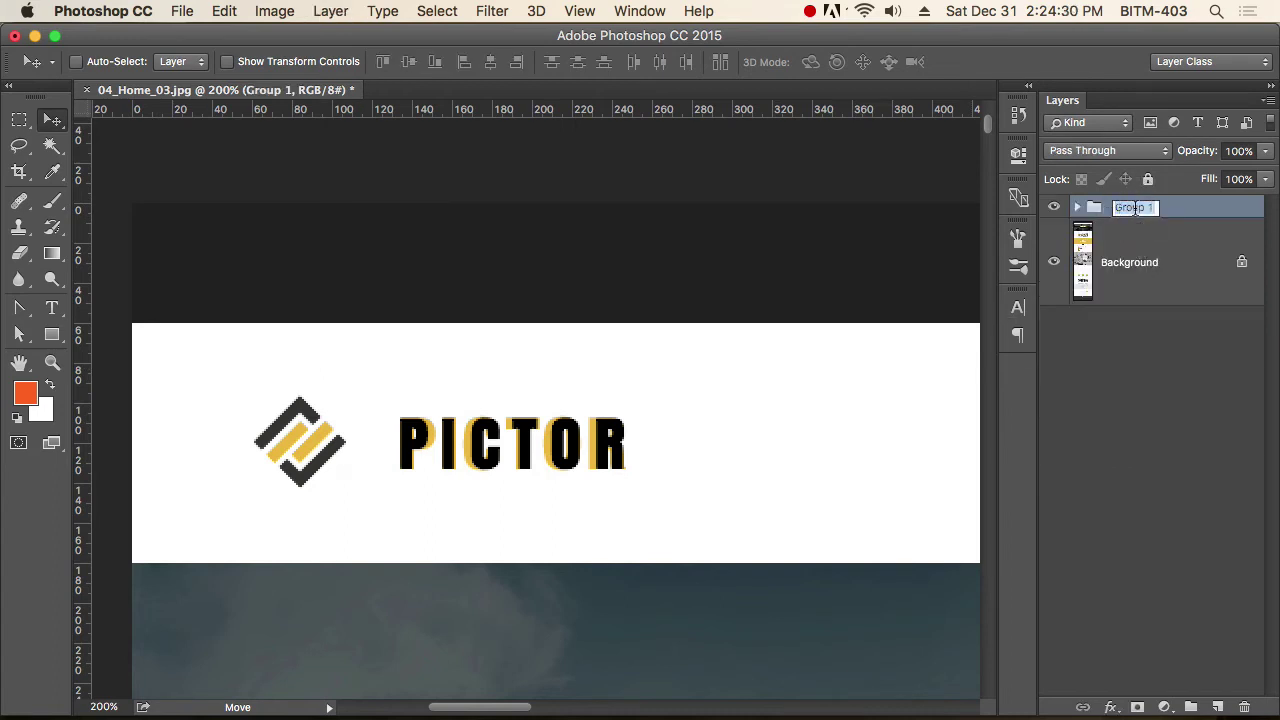
text(Logo)
key(Return)
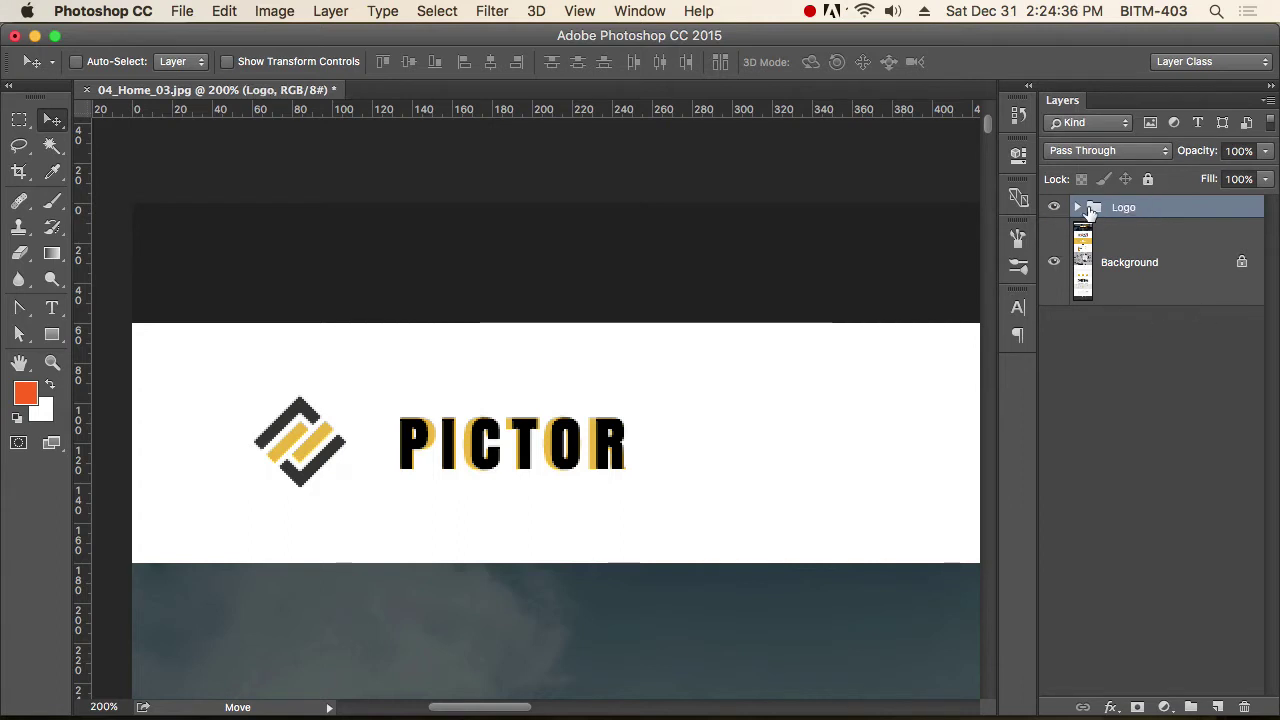
Toggle the Logo group's visibility to compare, leaving it hidden.
click(1055, 208)
click(1055, 208)
click(1055, 208)
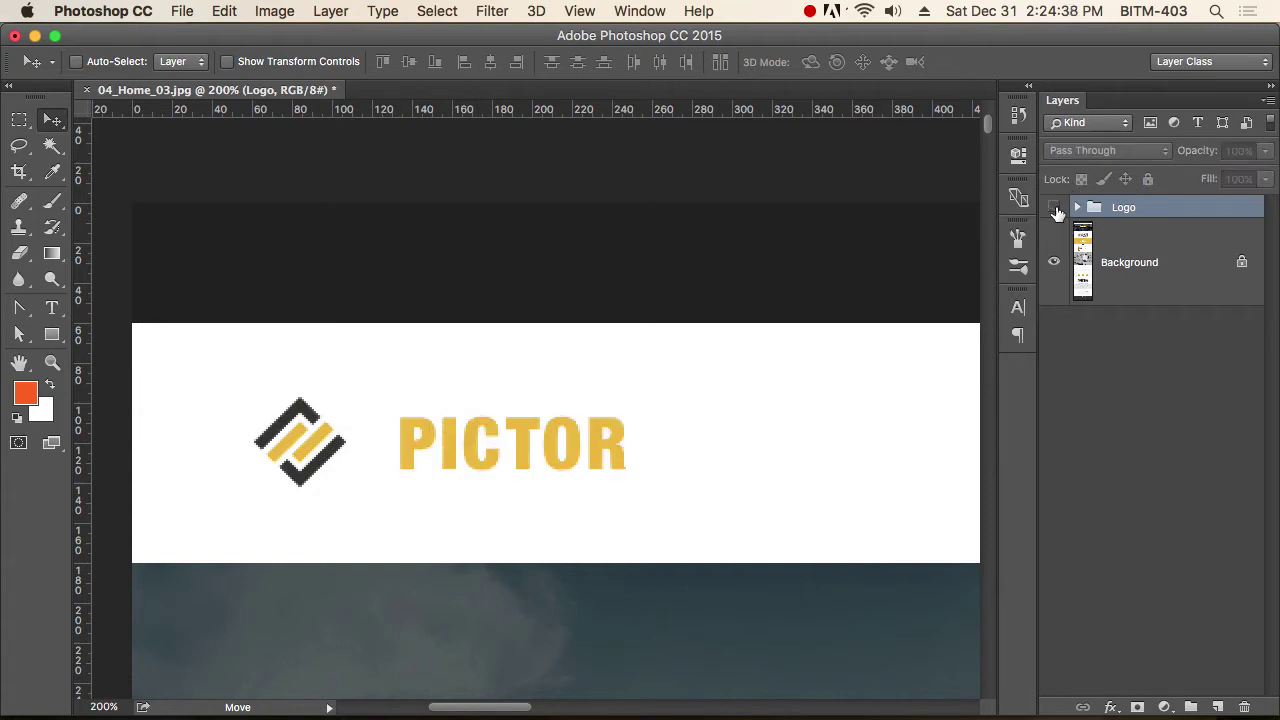
Show the Logo group again, test shifting the logo down, then undo the move.
click(1055, 208)
drag(640, 449, 660, 558)
key(super+z)
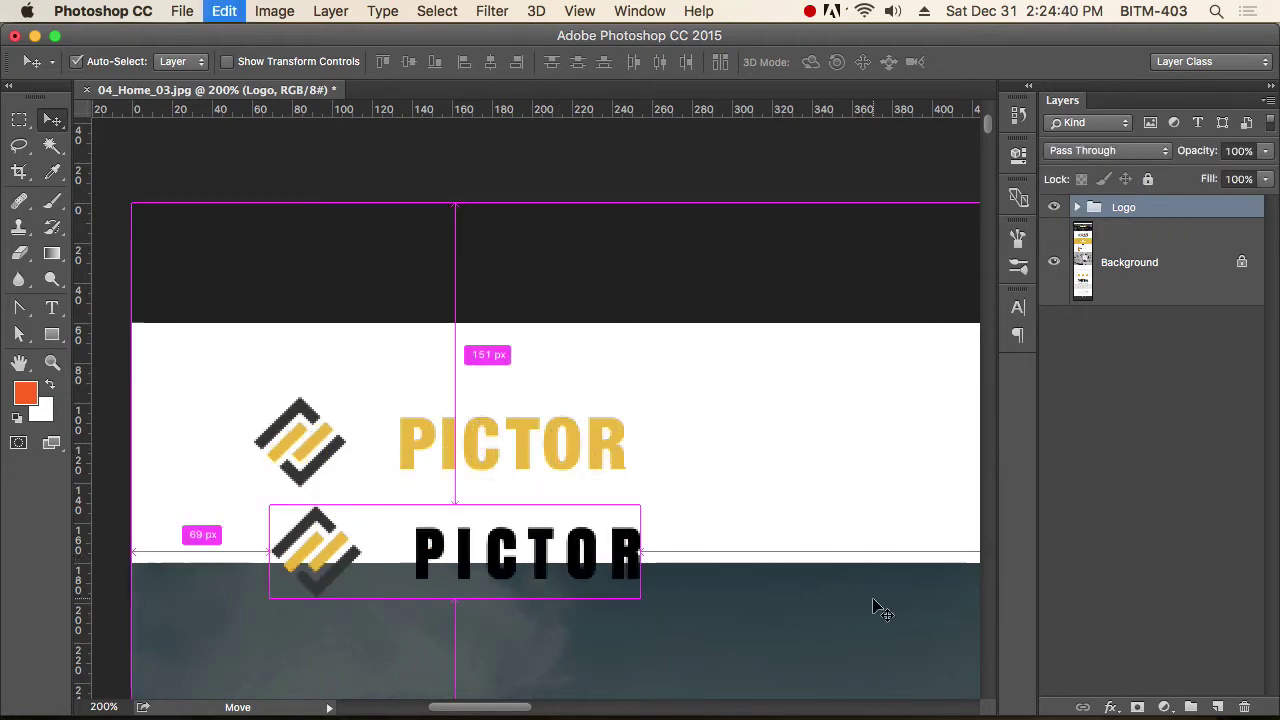
scroll(690, 429, down, 5)
scroll(651, 443, up, 5)
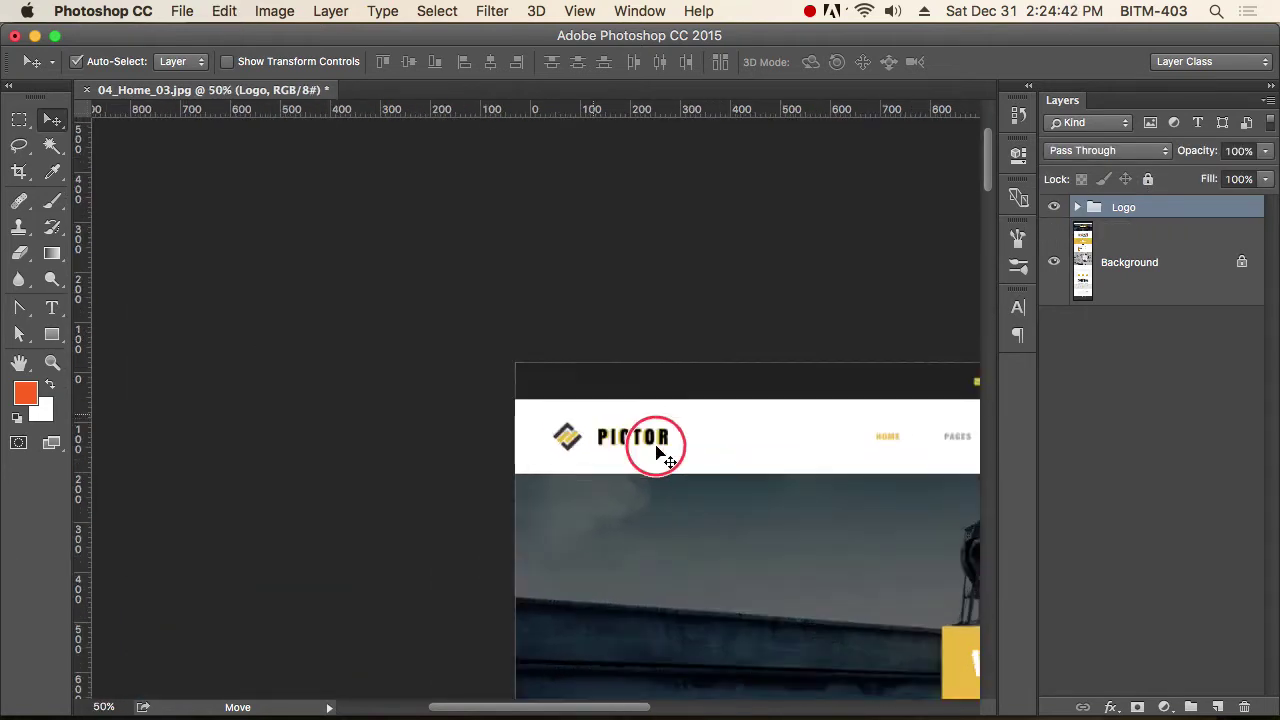
drag(783, 484, 586, 463)
scroll(586, 463, up, 4)
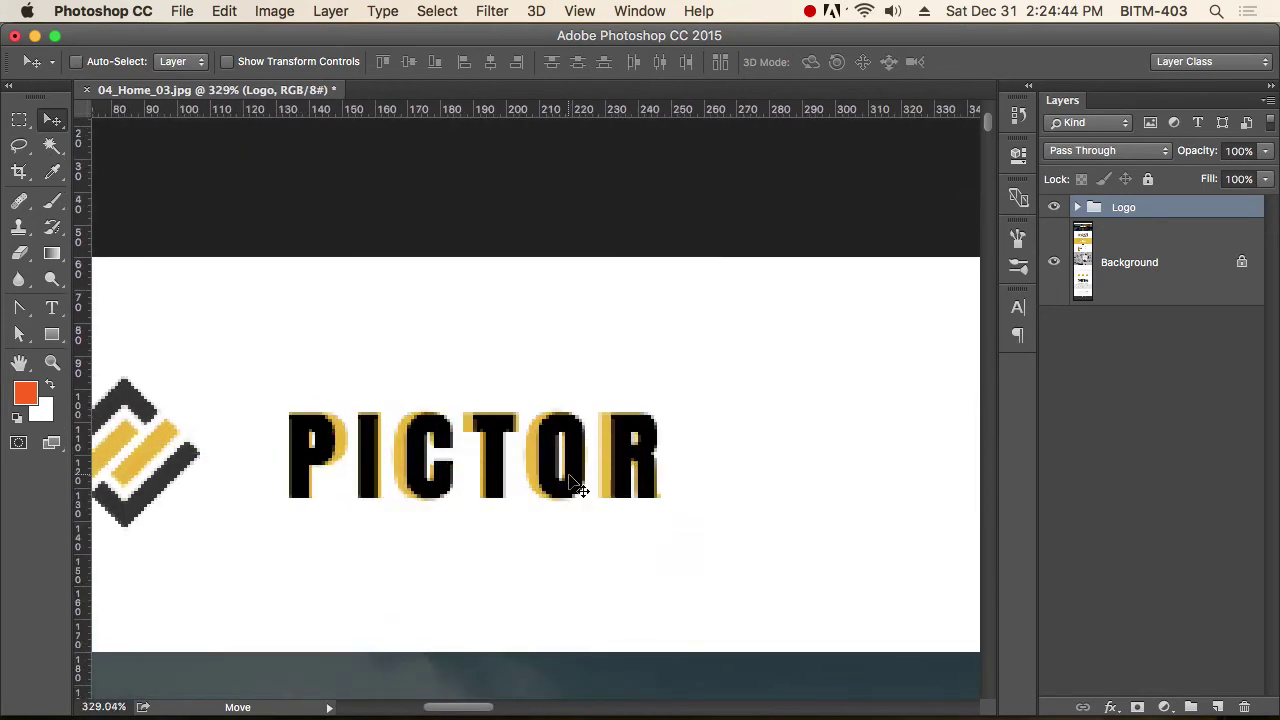
Sample the gold from the logo stripe as the foreground colour.
key(t)
click(25, 394)
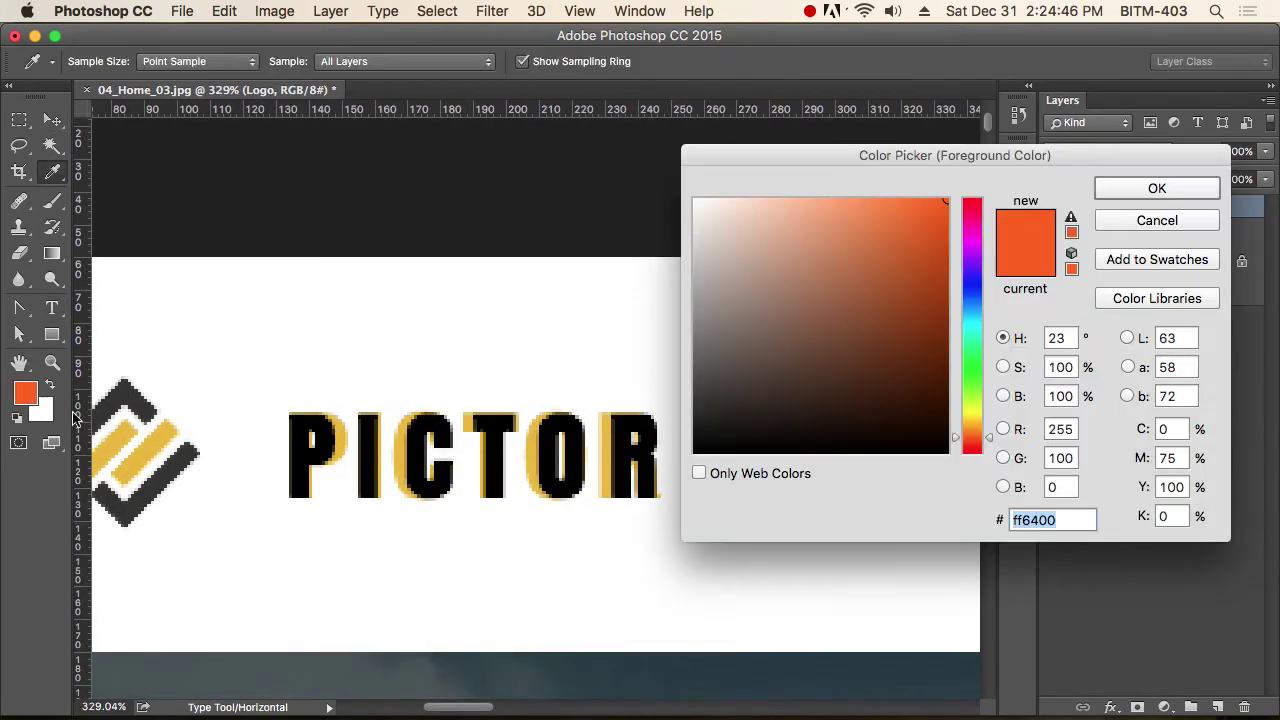
click(152, 448)
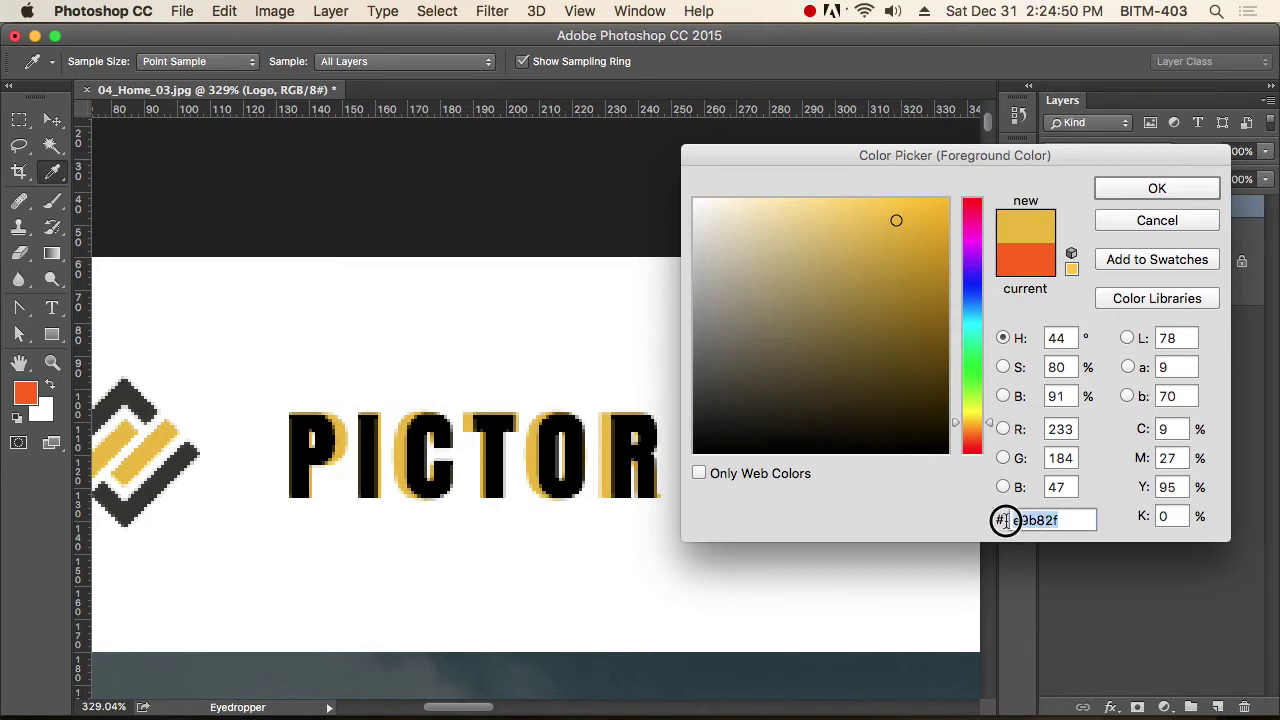
click(1157, 189)
Recolour the PICTOR text to gold e9b82f, commit it and collapse the Logo group.
key(t)
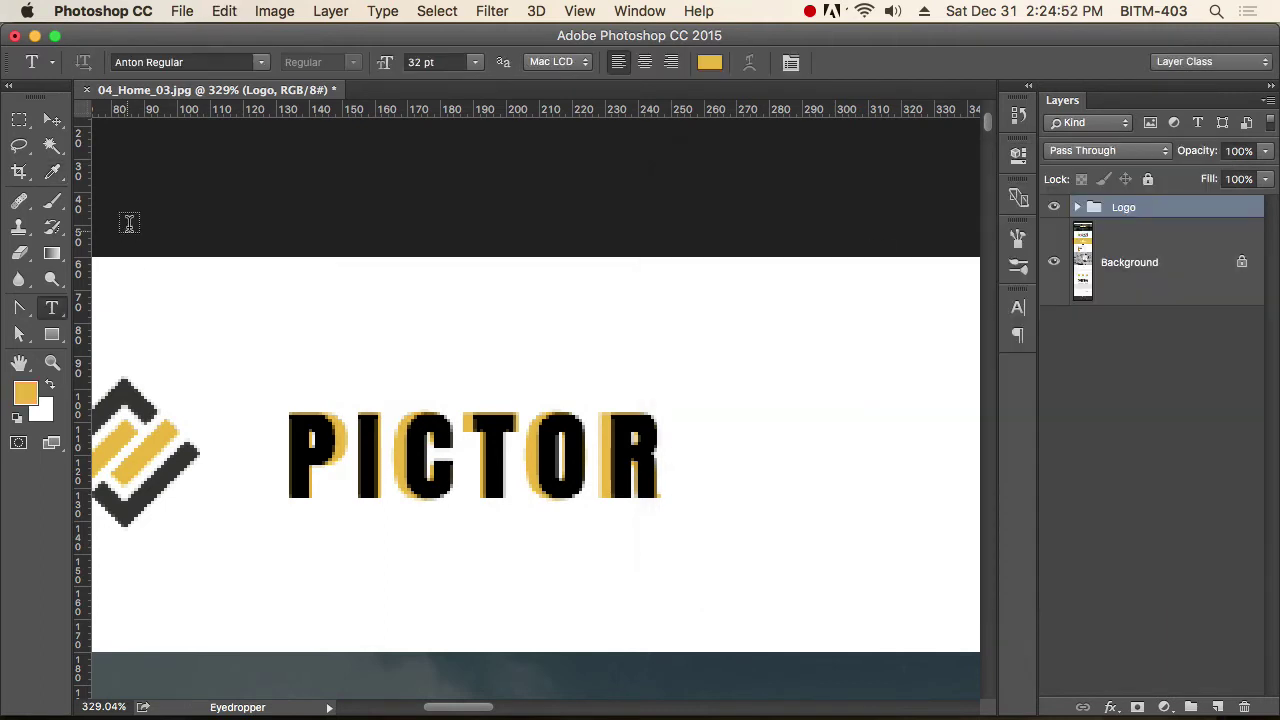
drag(294, 440, 666, 457)
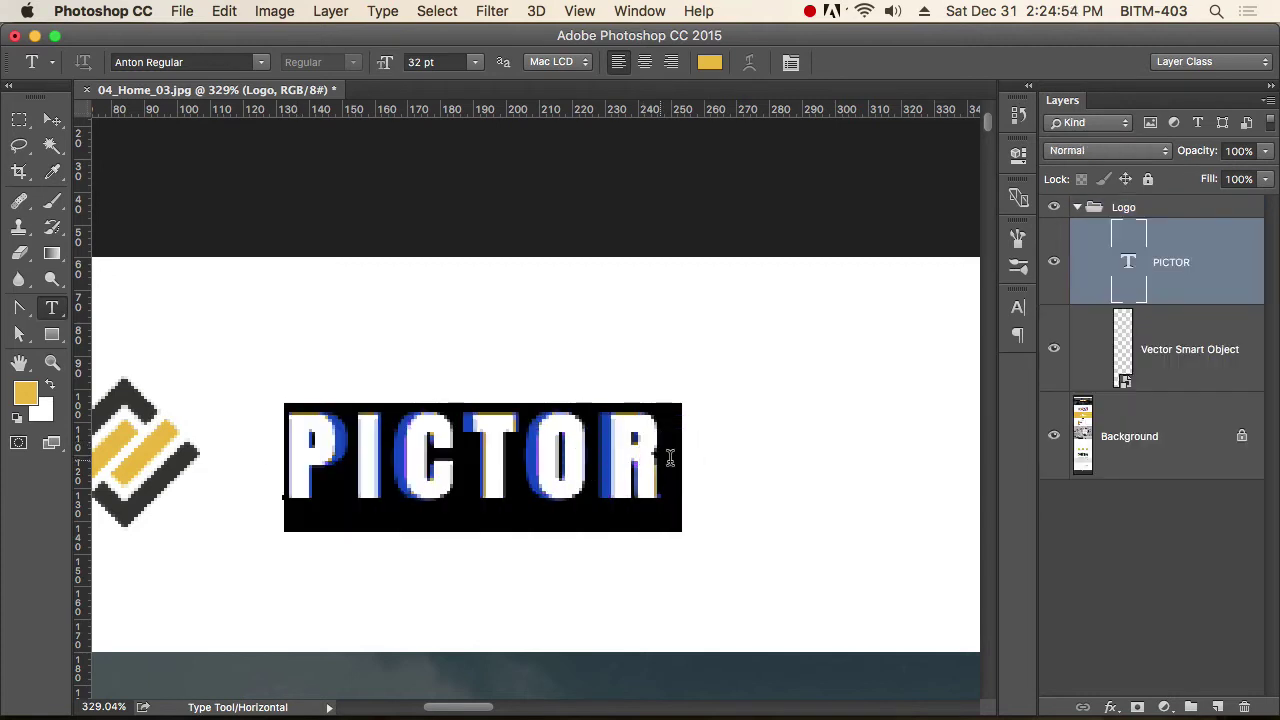
click(701, 64)
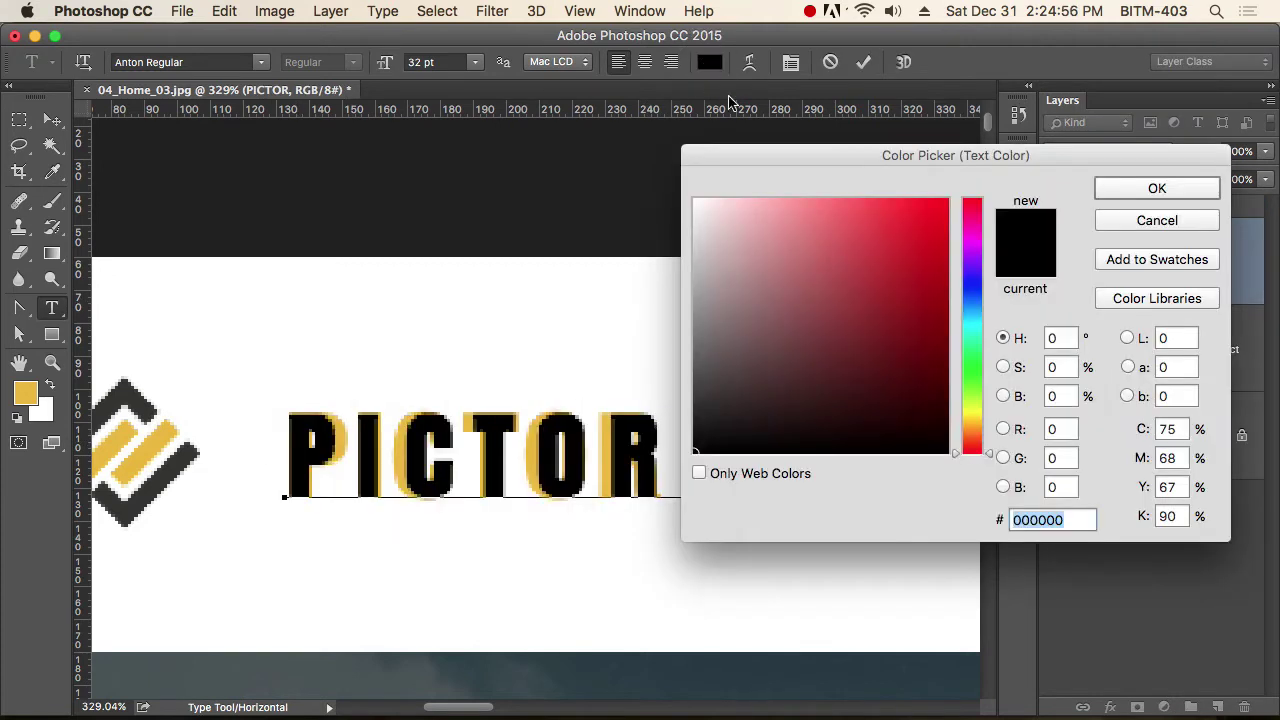
click(1088, 520)
drag(1088, 520, 963, 517)
text(e9b82f)
click(1157, 189)
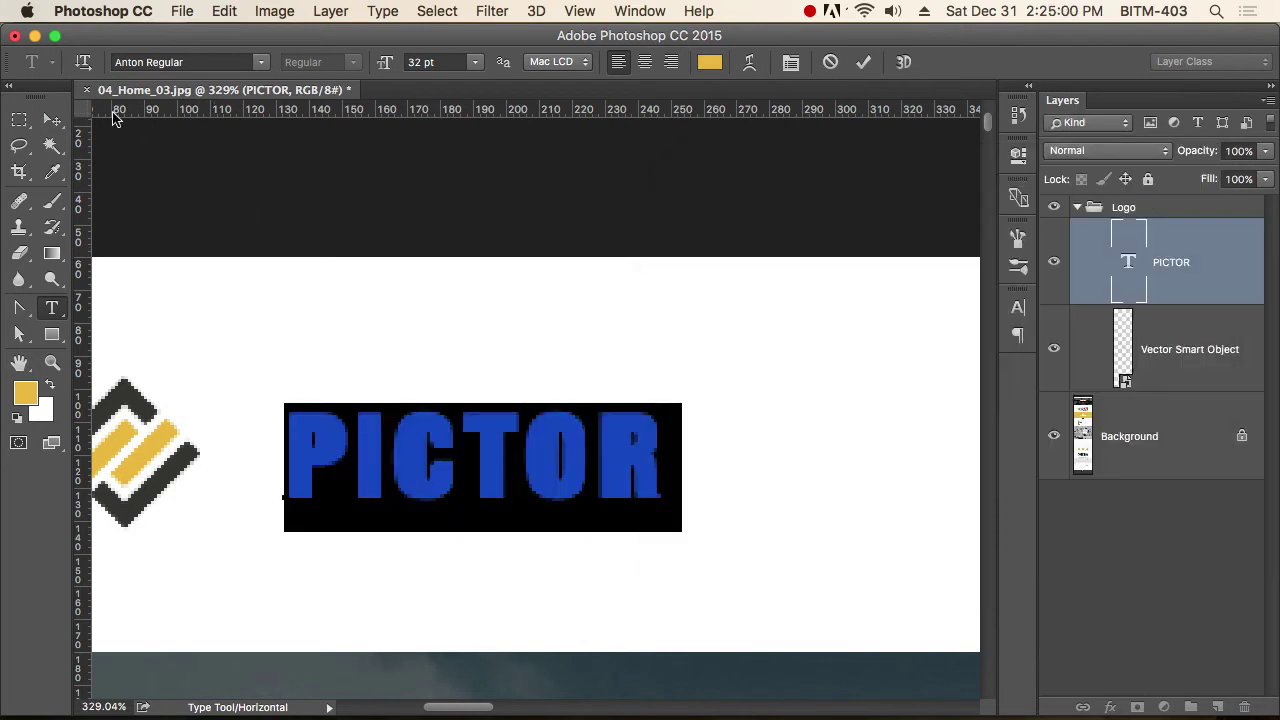
click(52, 119)
click(1077, 207)
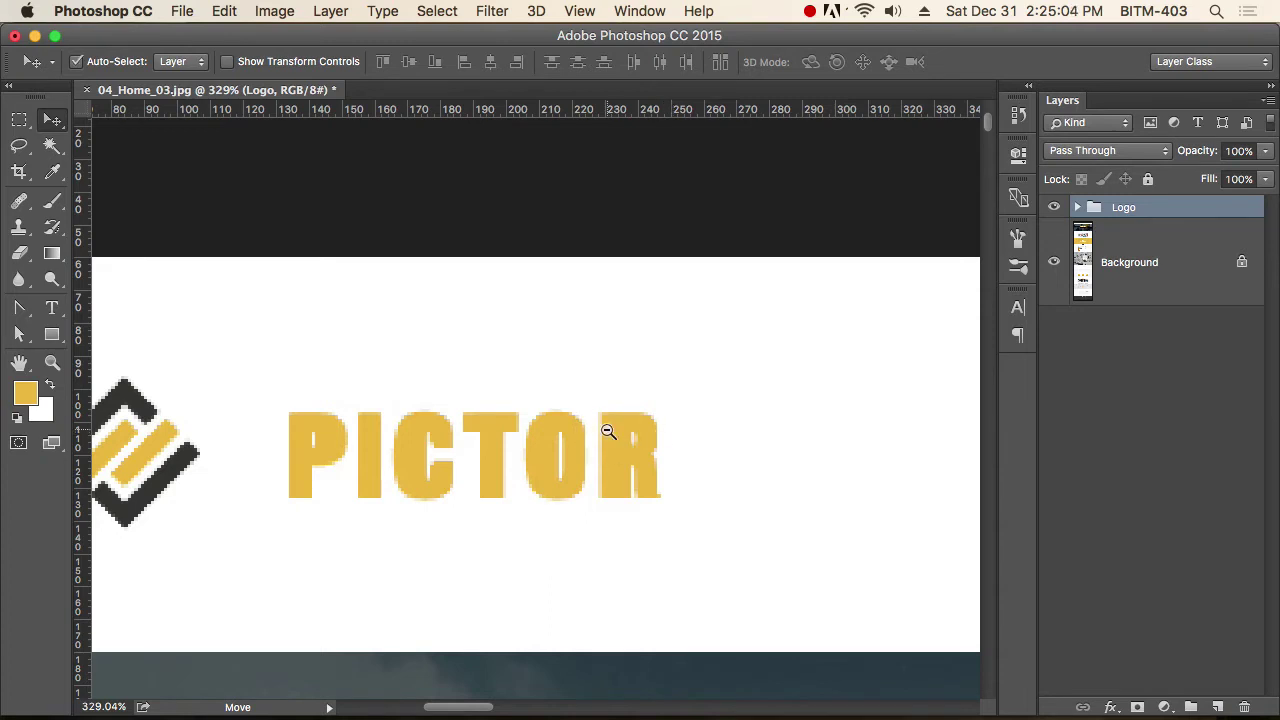
Add a new 'home' text layer and move it below the HOME menu item.
scroll(606, 430, down, 10)
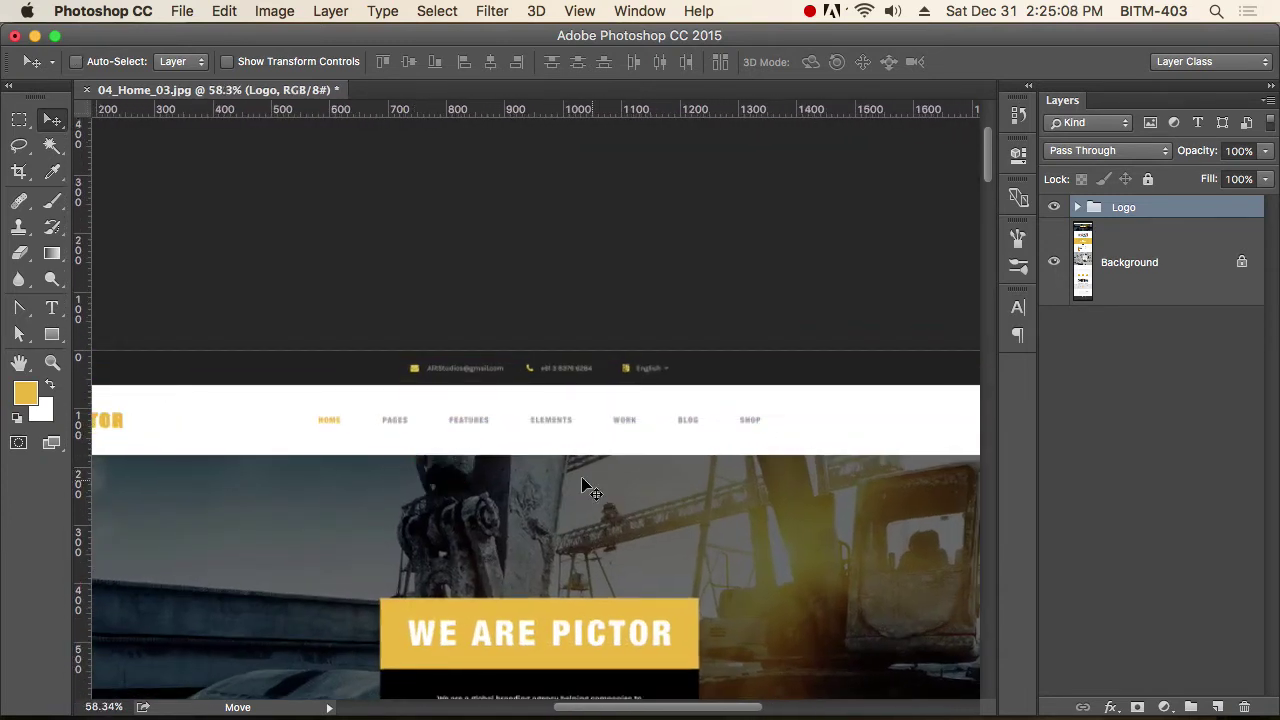
scroll(320, 437, up, 10)
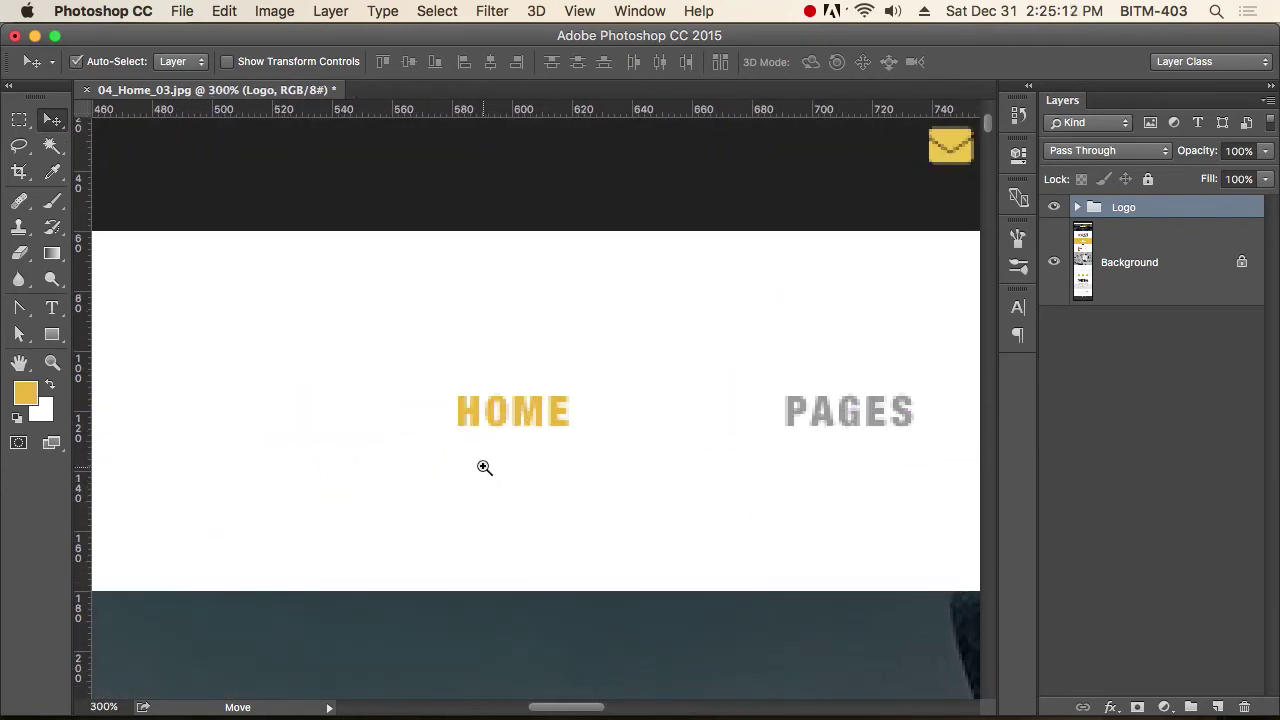
scroll(480, 465, up, 2)
key(t)
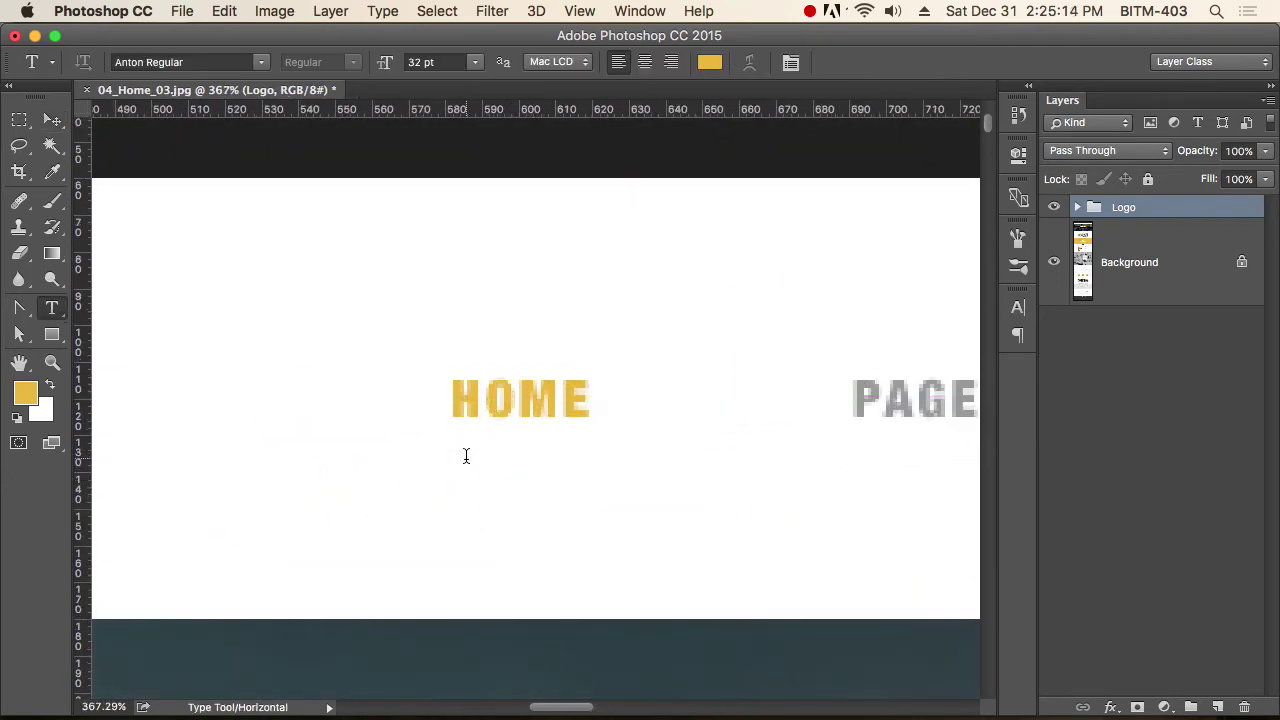
click(466, 457)
text(home)
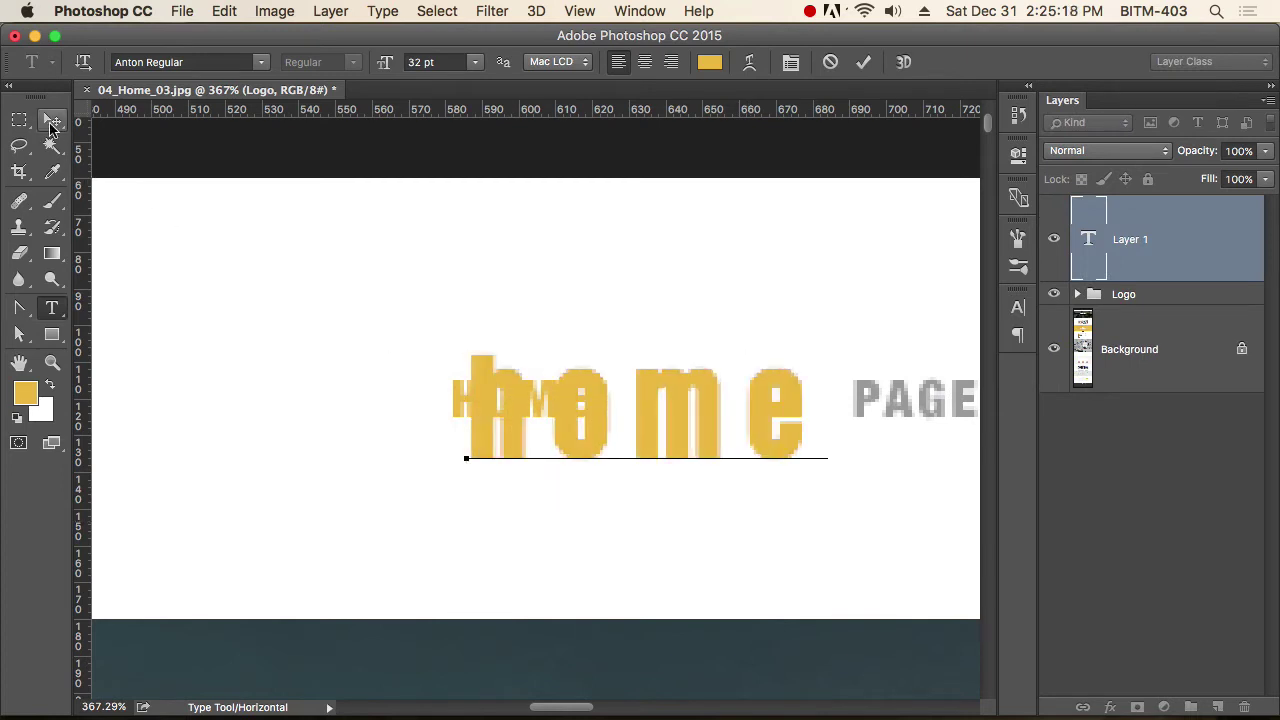
click(52, 119)
drag(638, 428, 556, 556)
Set the home text colour to pure red ff0000 and commit it.
key(t)
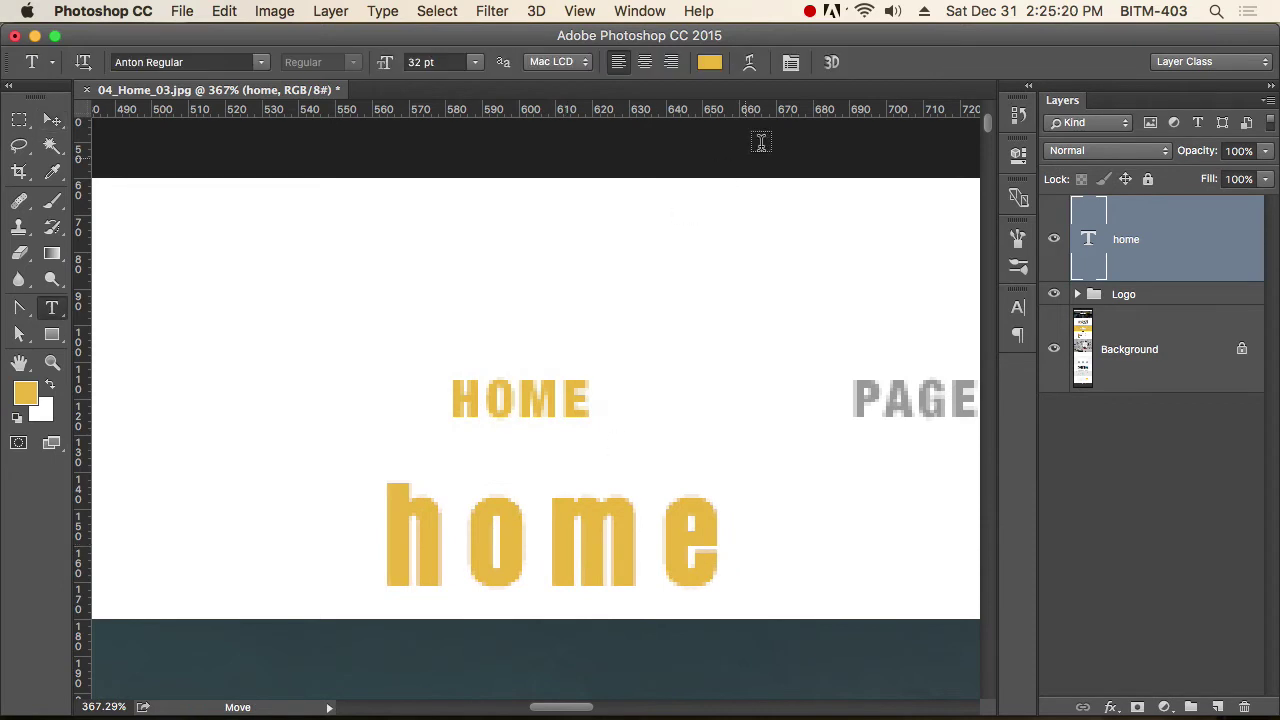
click(708, 66)
drag(949, 443, 986, 480)
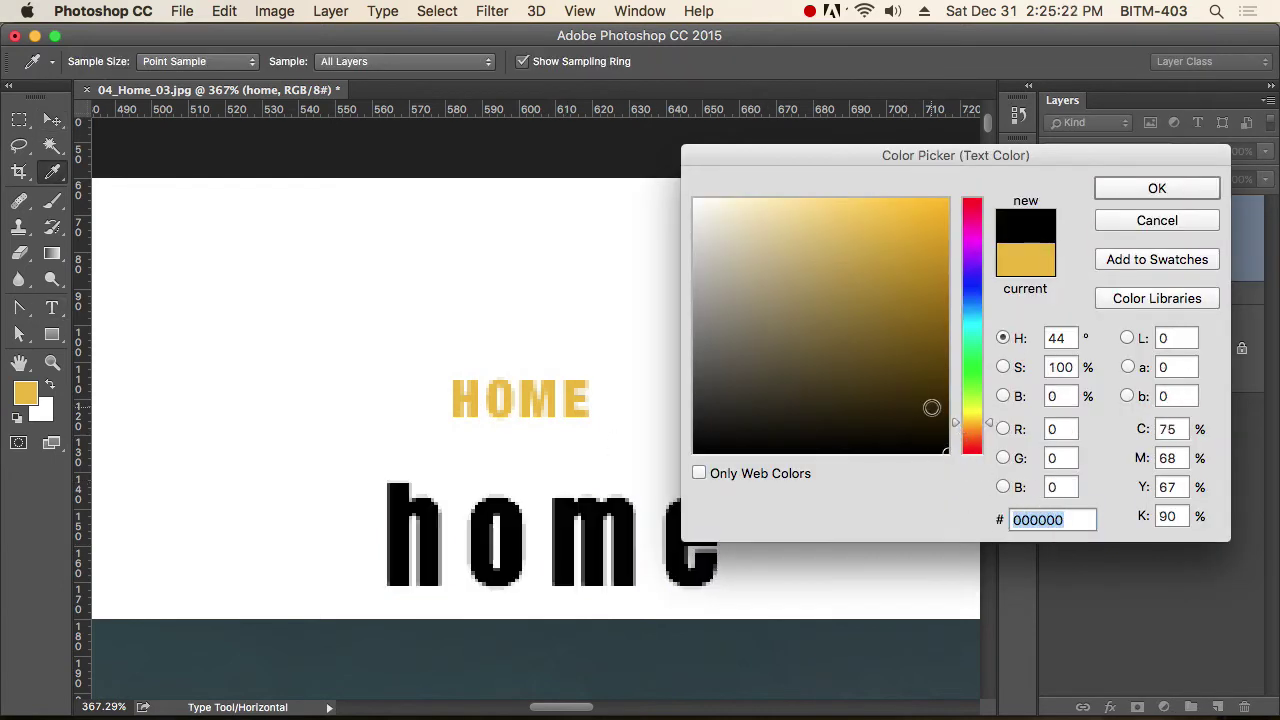
drag(972, 423, 972, 453)
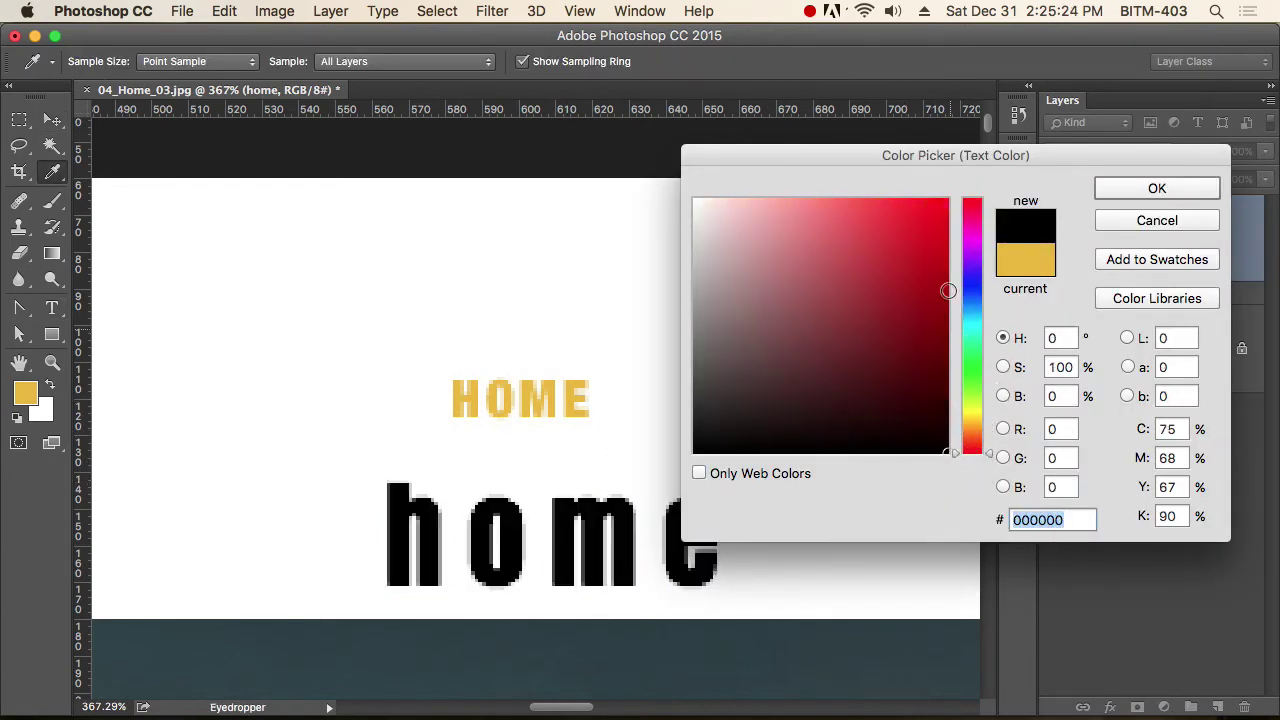
drag(907, 271, 1010, 196)
click(1165, 189)
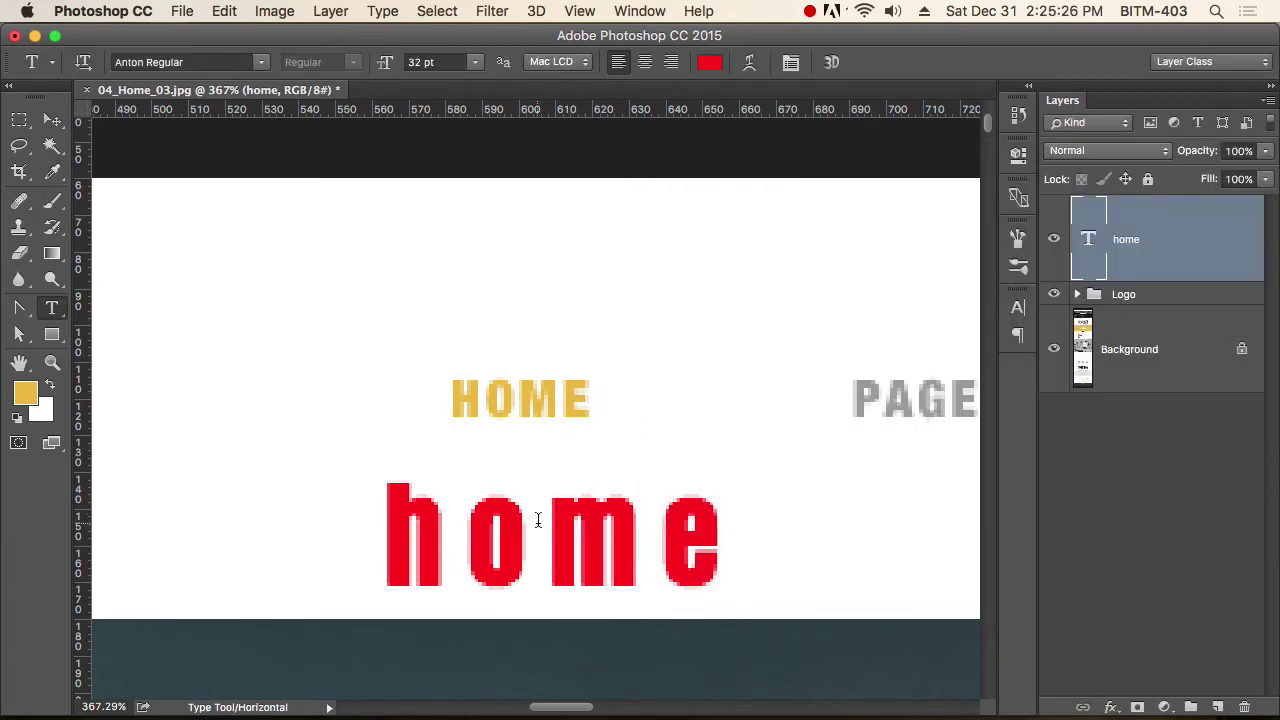
double_click(537, 518)
click(52, 119)
Scroll around the canvas and reselect the word home for formatting.
scroll(629, 429, right, 10)
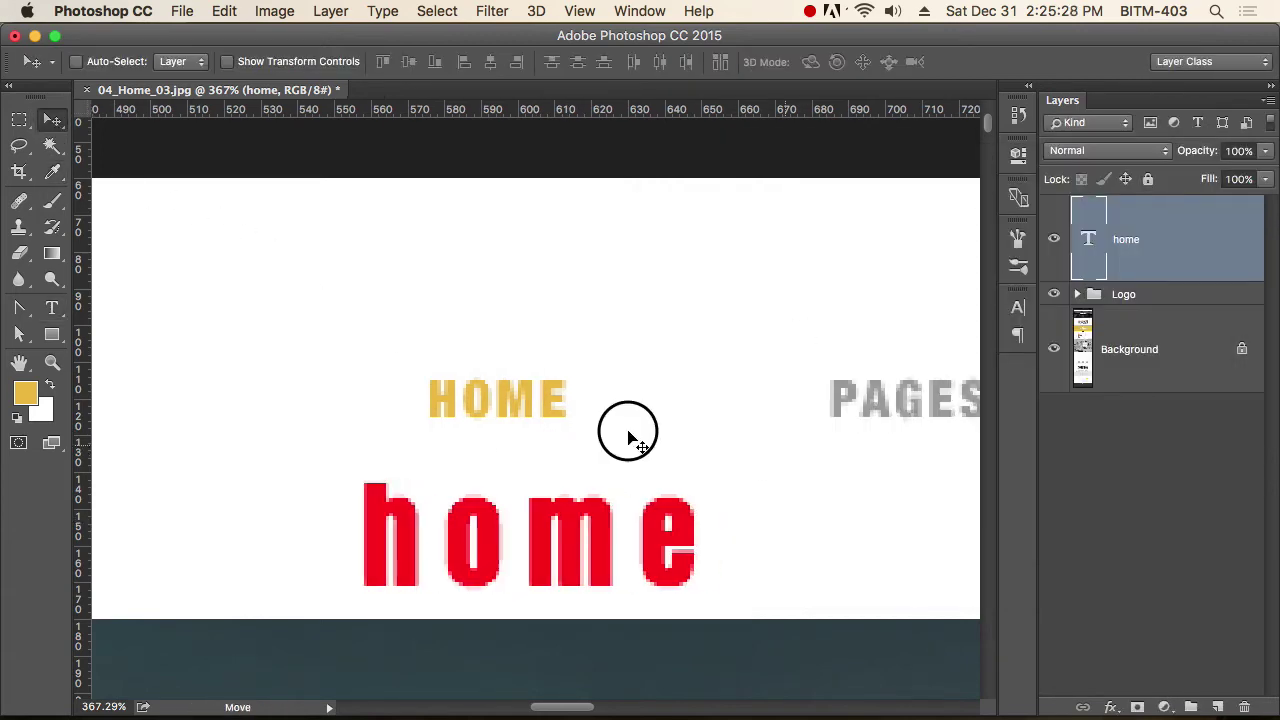
scroll(829, 409, down, 2)
scroll(829, 409, right, 15)
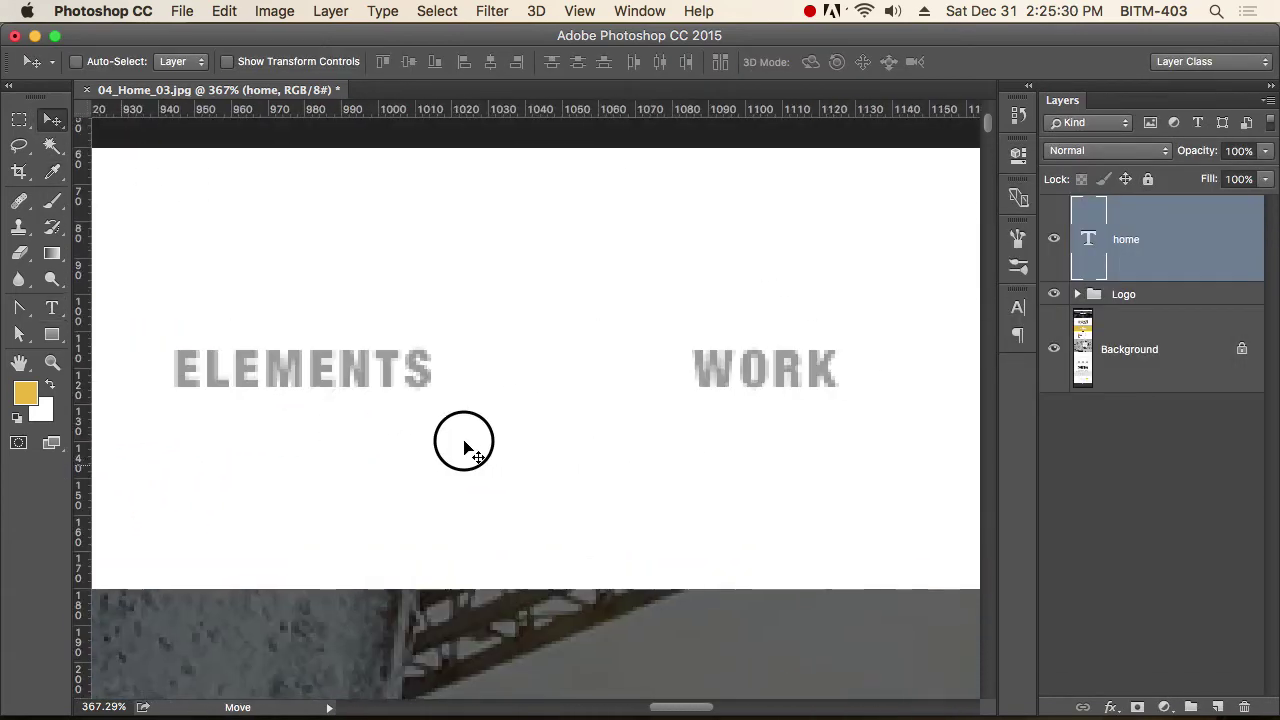
scroll(669, 460, up, 1)
scroll(669, 460, left, 20)
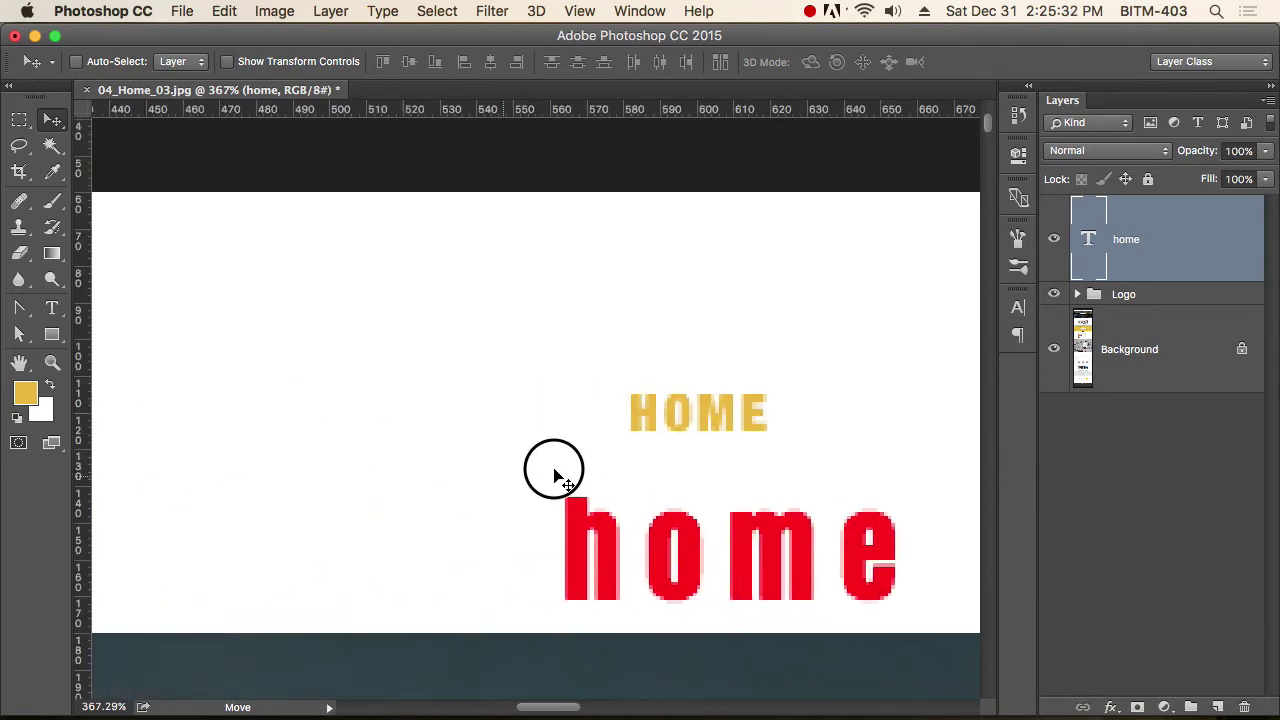
scroll(323, 441, right, 5)
key(t)
double_click(540, 530)
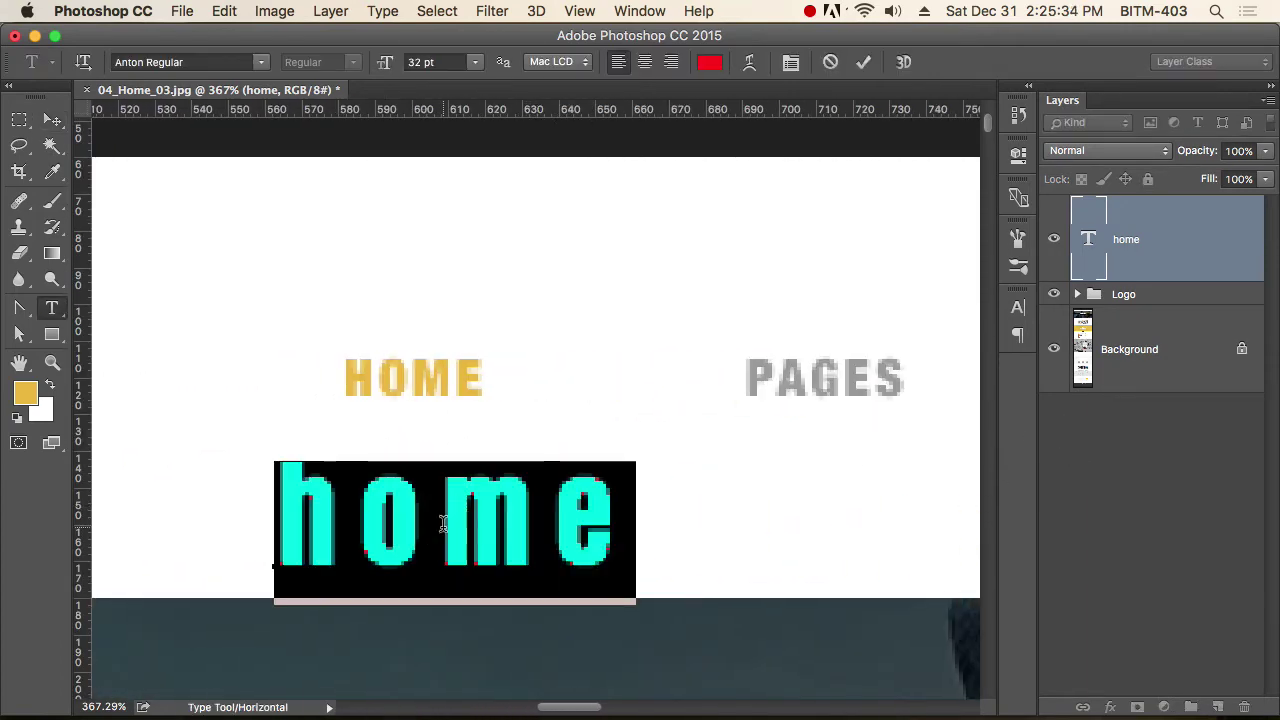
Make the home text all caps and reset its tracking to 0 in the Character panel.
key(super+t)
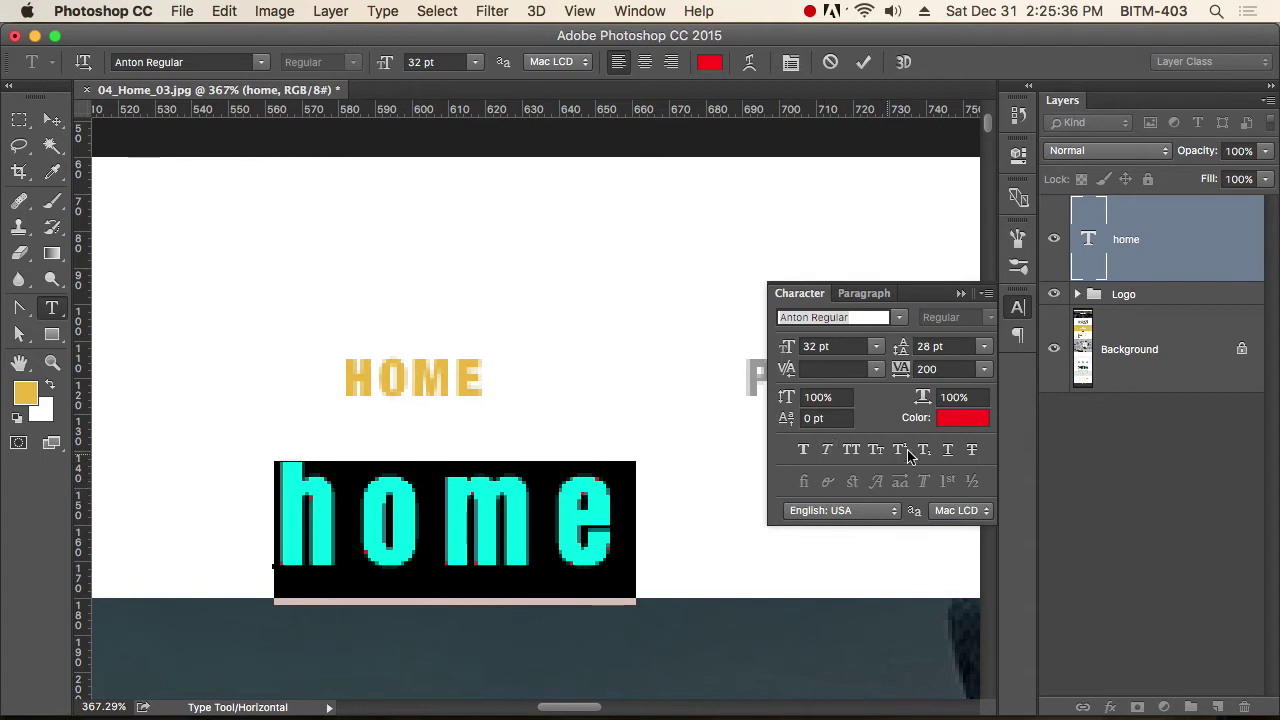
click(851, 449)
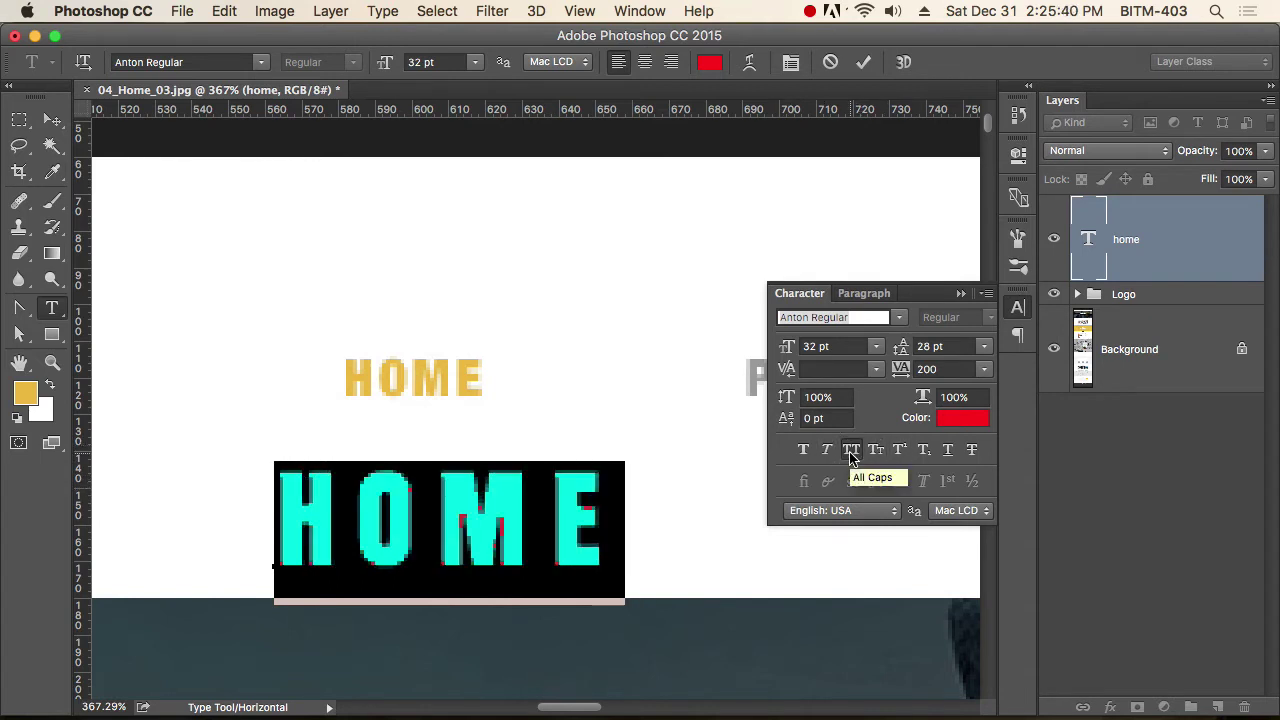
click(1018, 307)
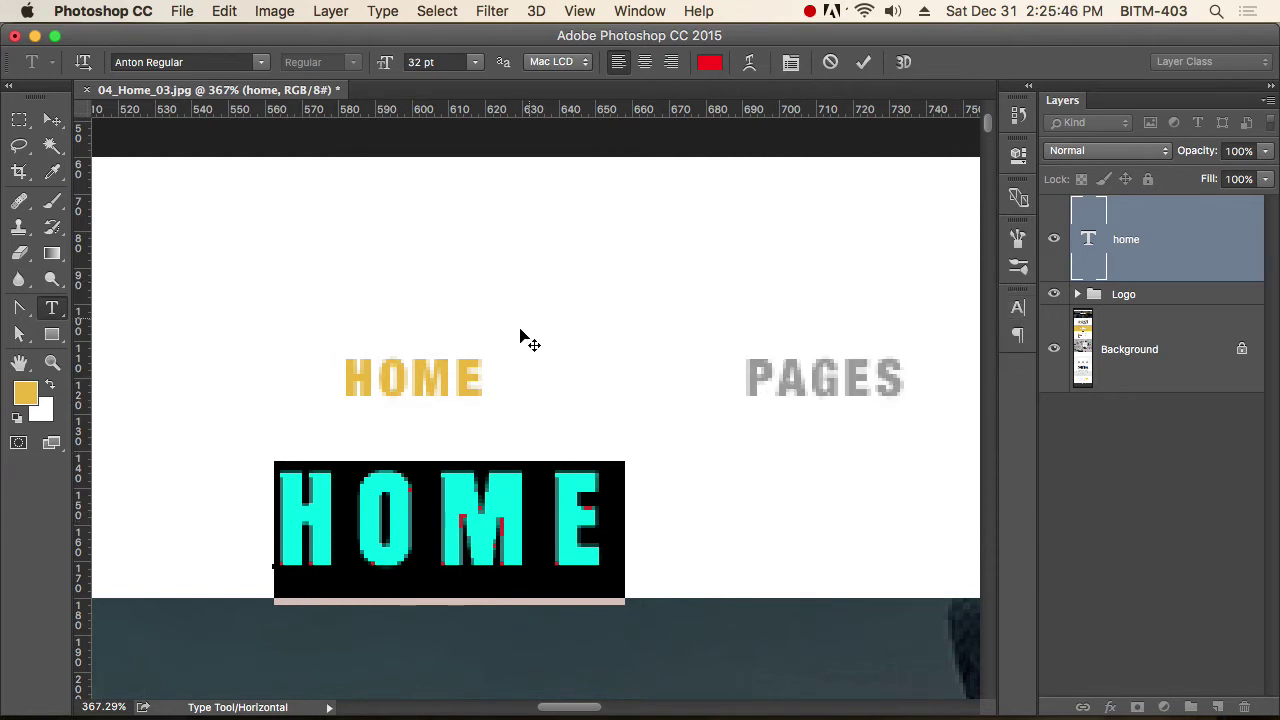
click(1018, 307)
click(945, 369)
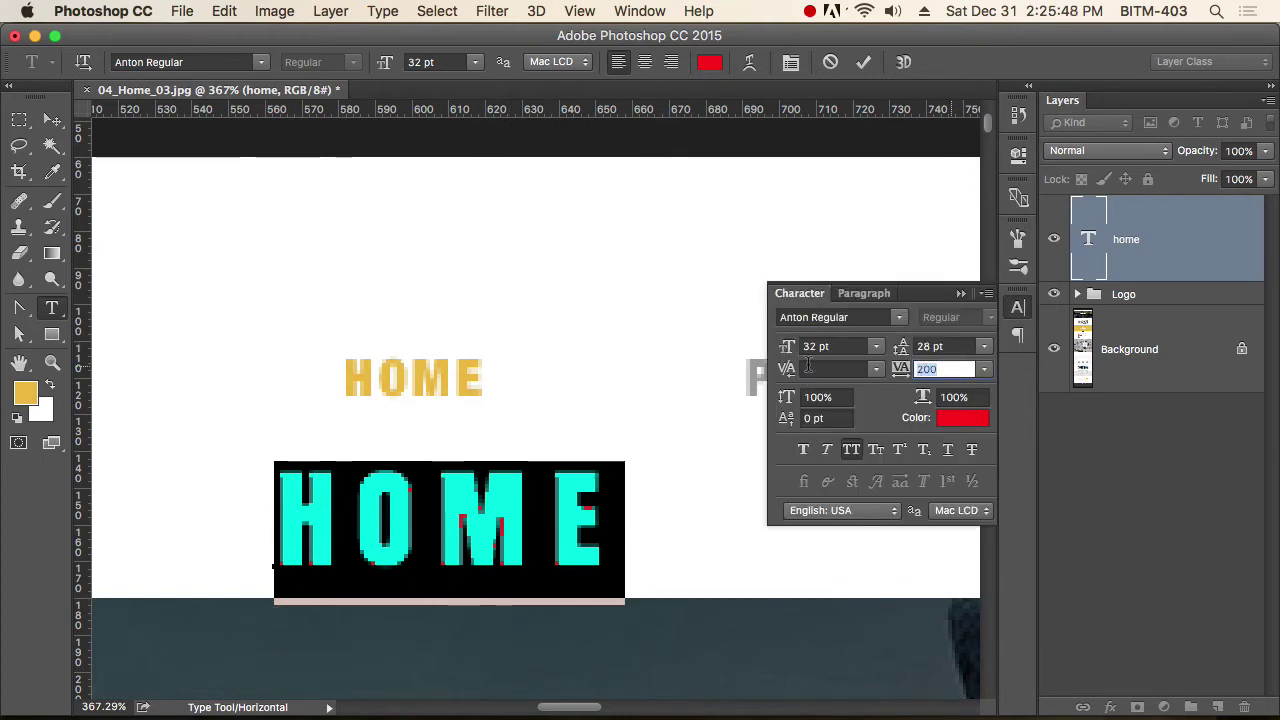
text(0)
key(Return)
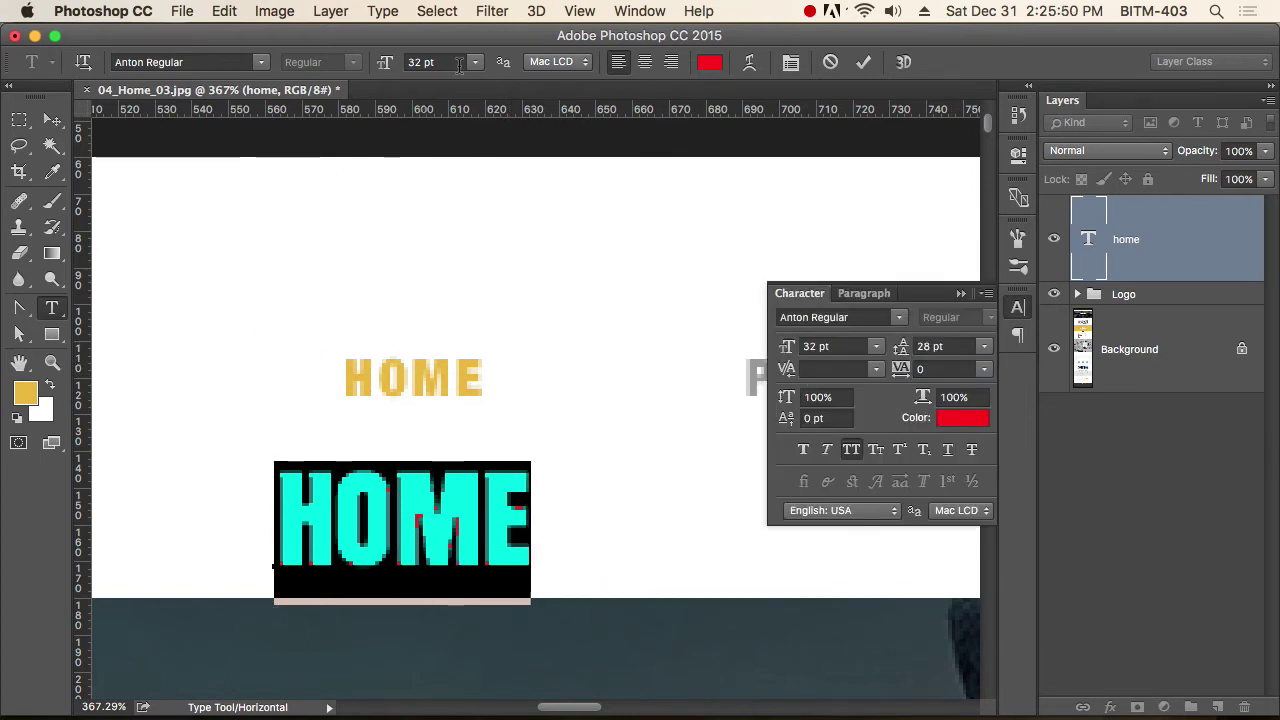
Try font sizes of 15 pt and then 14 pt for HOME.
click(459, 64)
text(15)
key(Return)
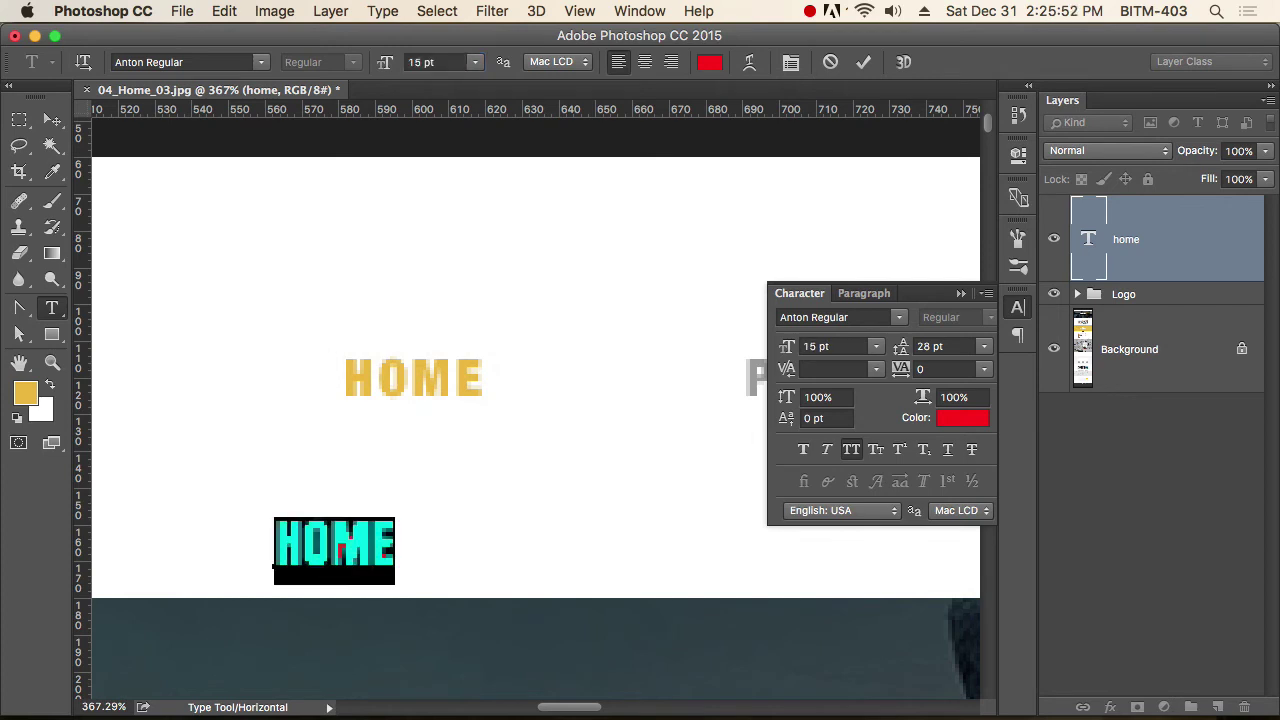
click(372, 58)
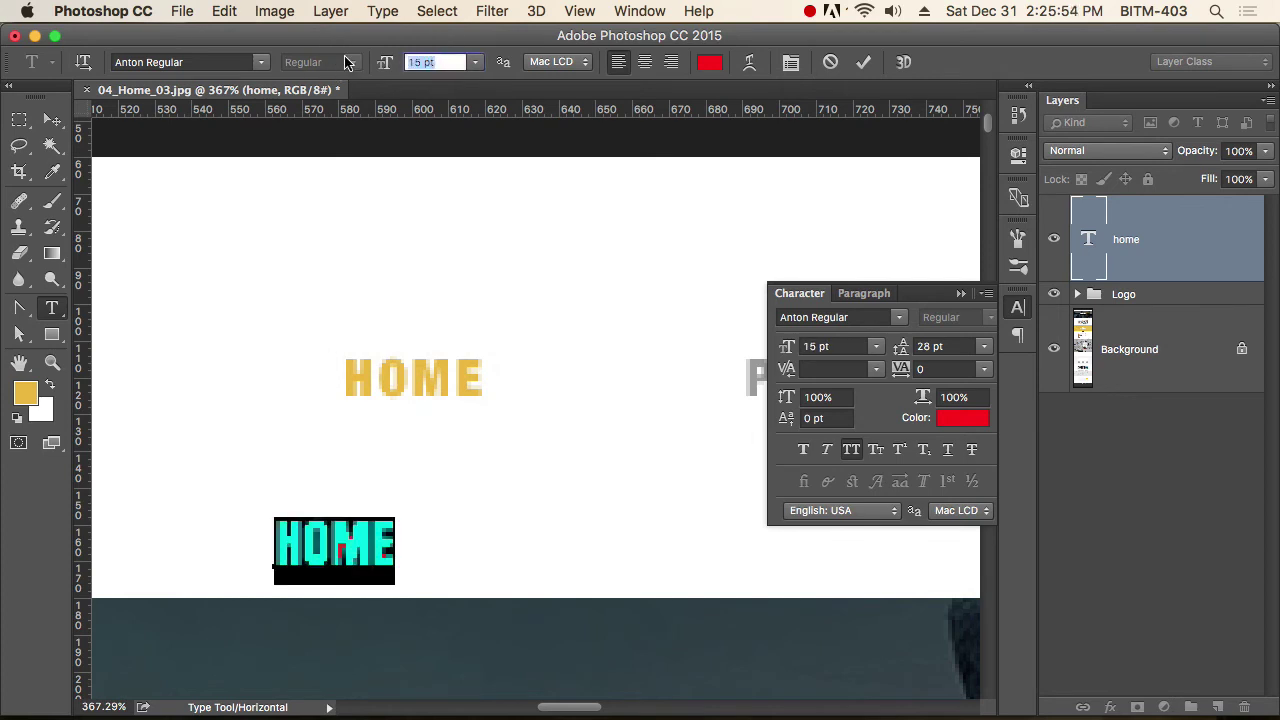
text(14)
key(Return)
Move the red HOME onto the mockup's HOME and zoom in to about 601%.
click(52, 119)
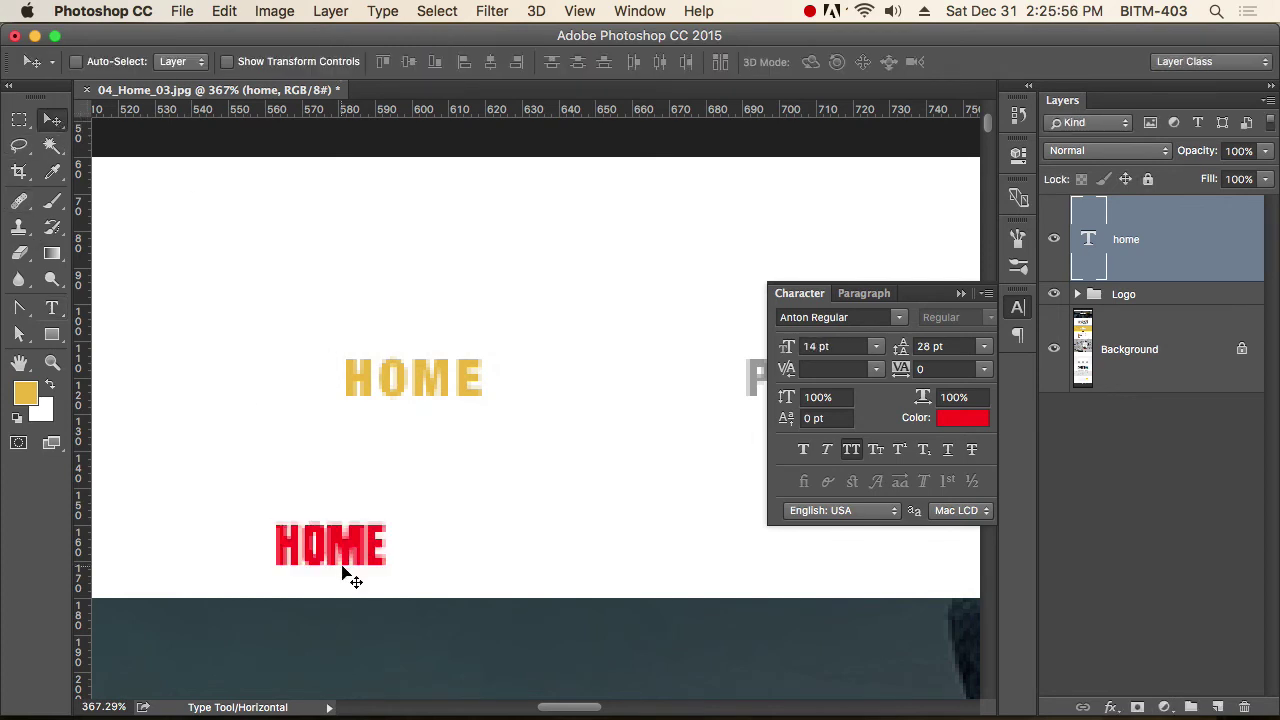
drag(343, 571, 428, 385)
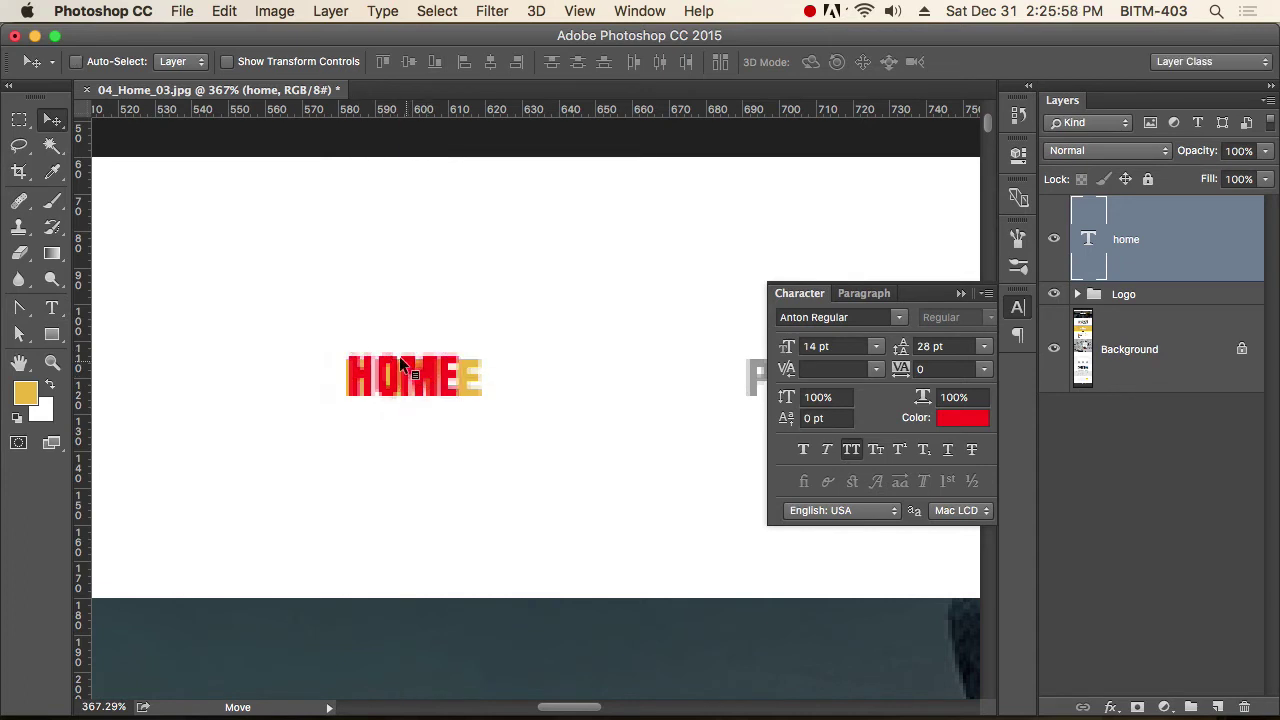
right_click(398, 350)
click(645, 535)
super+click(592, 457)
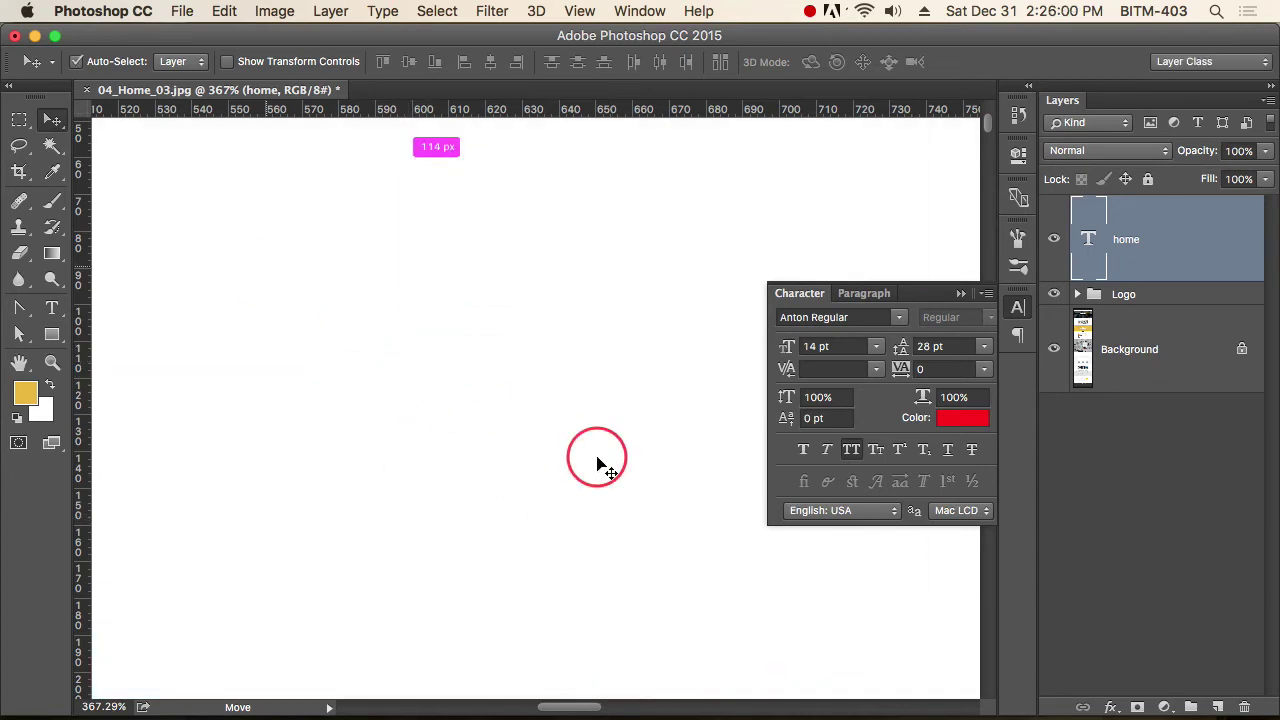
click(337, 430)
drag(335, 430, 603, 549)
Reduce HOME to 13 pt and widen its tracking to 180.
key(t)
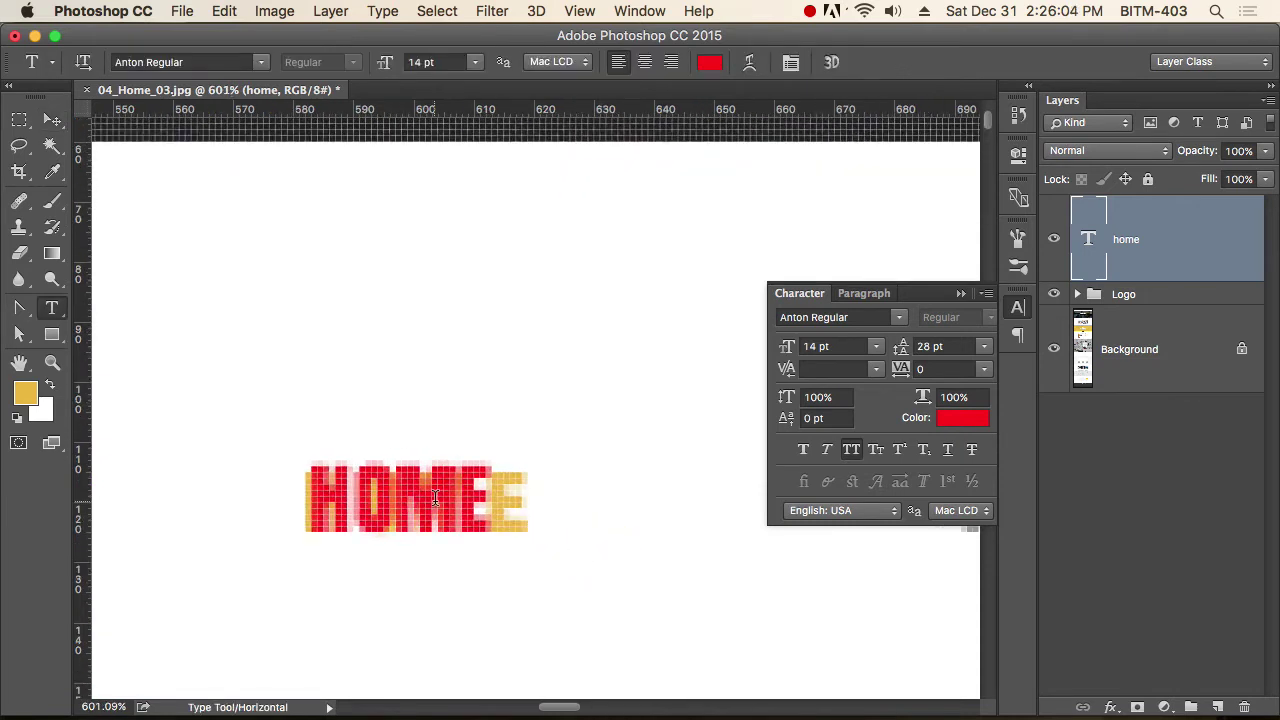
double_click(446, 505)
key(super+shift+comma)
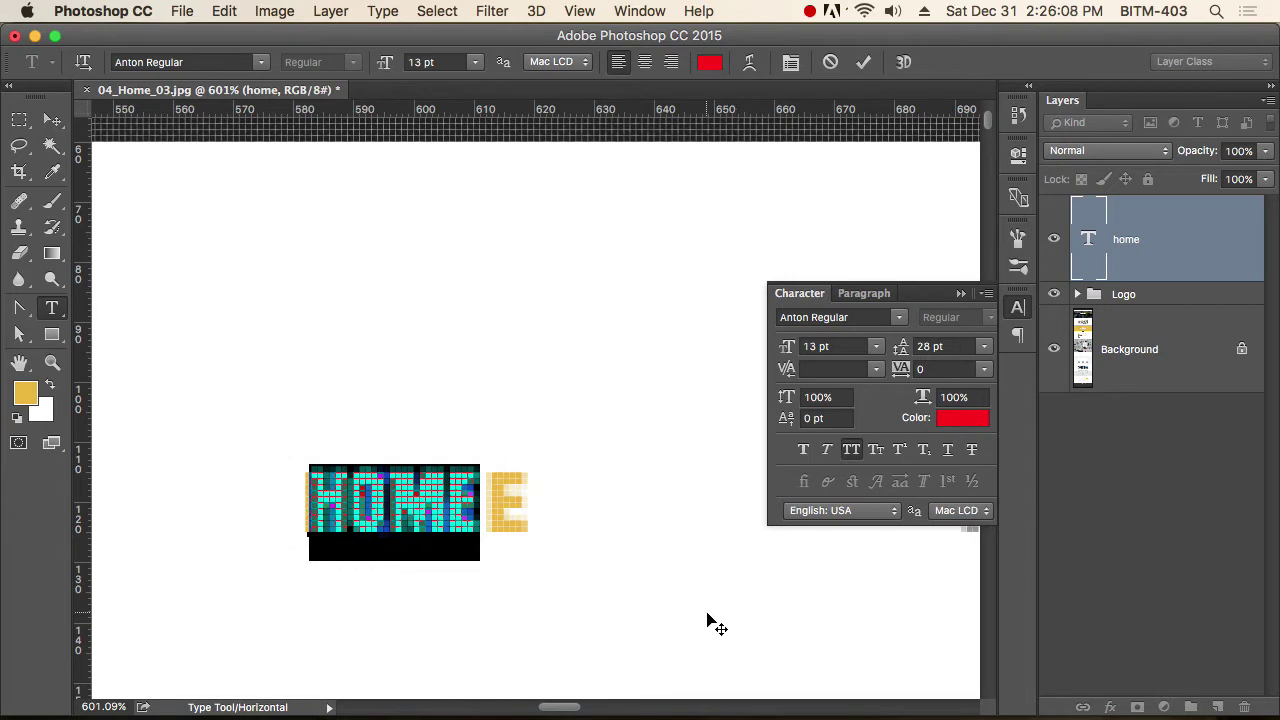
key(alt+Right)
key(alt+Right)
key(alt+Right)
key(alt+Right)
key(alt+Right)
key(alt+Right)
key(alt+Right)
key(alt+Right)
key(alt+Right)
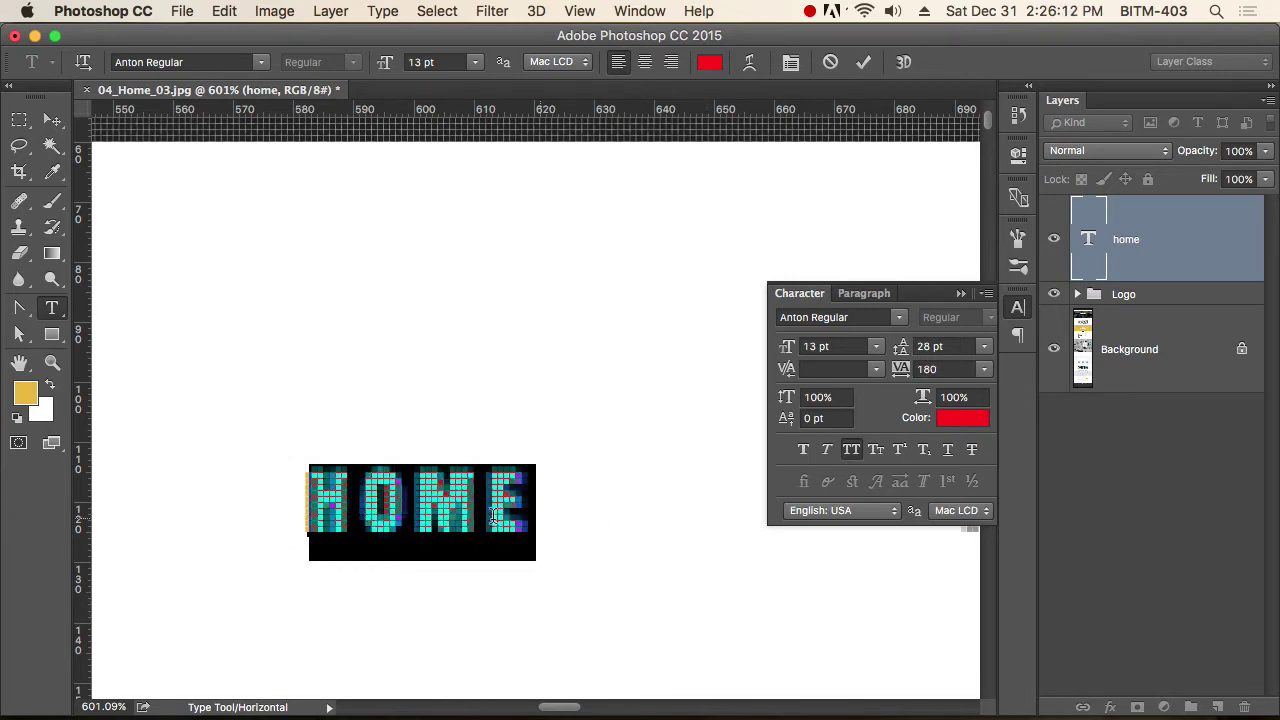
click(581, 526)
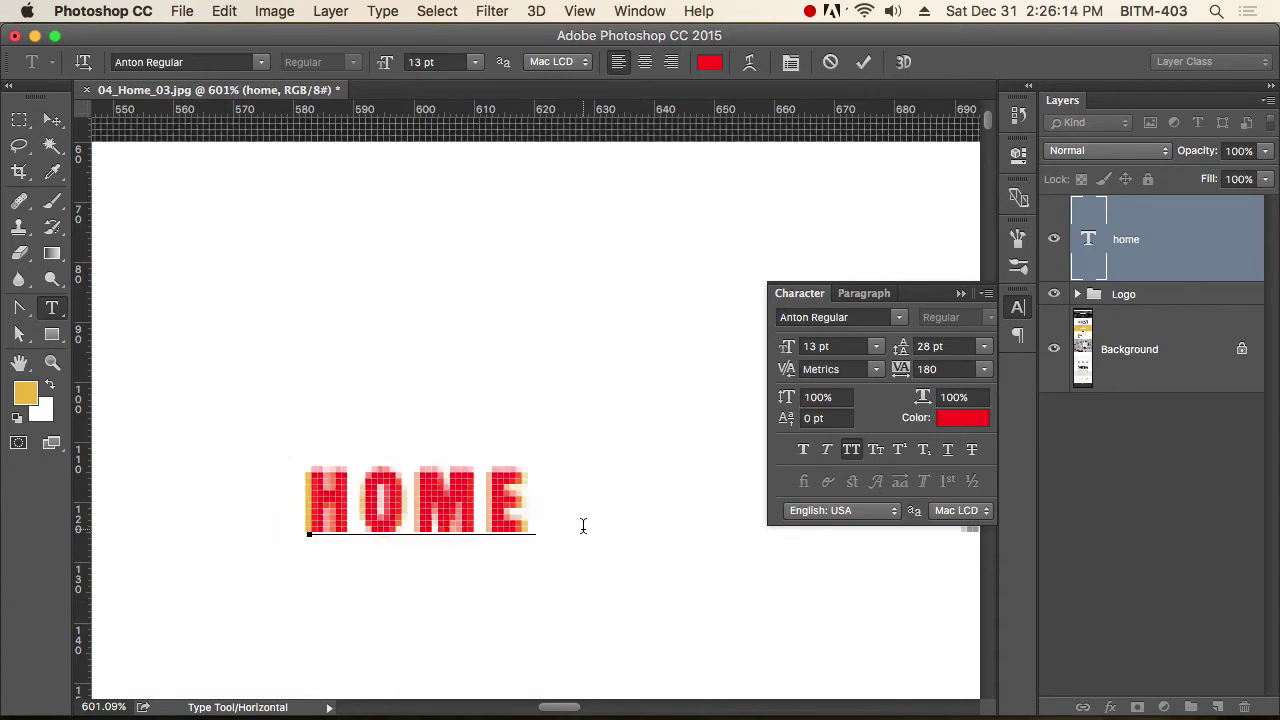
click(51, 121)
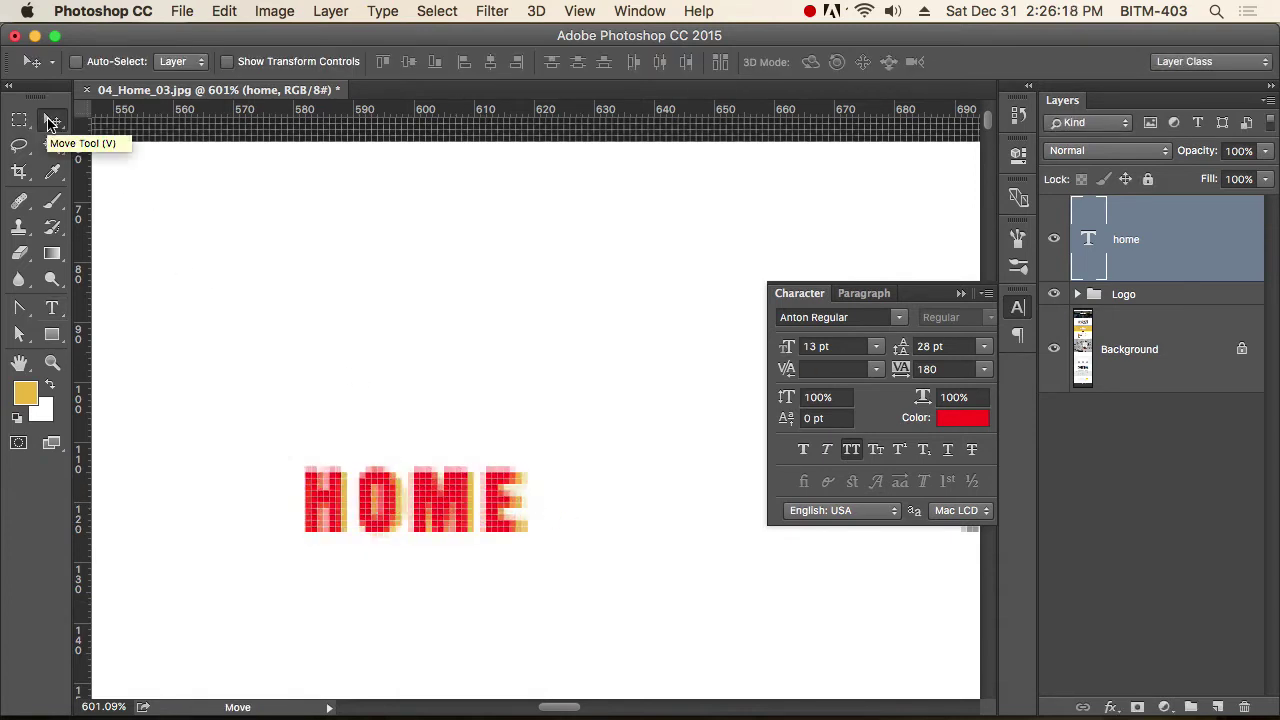
Test tracking values 185, 190 and 200, then settle HOME's tracking at 220.
key(t)
click(928, 369)
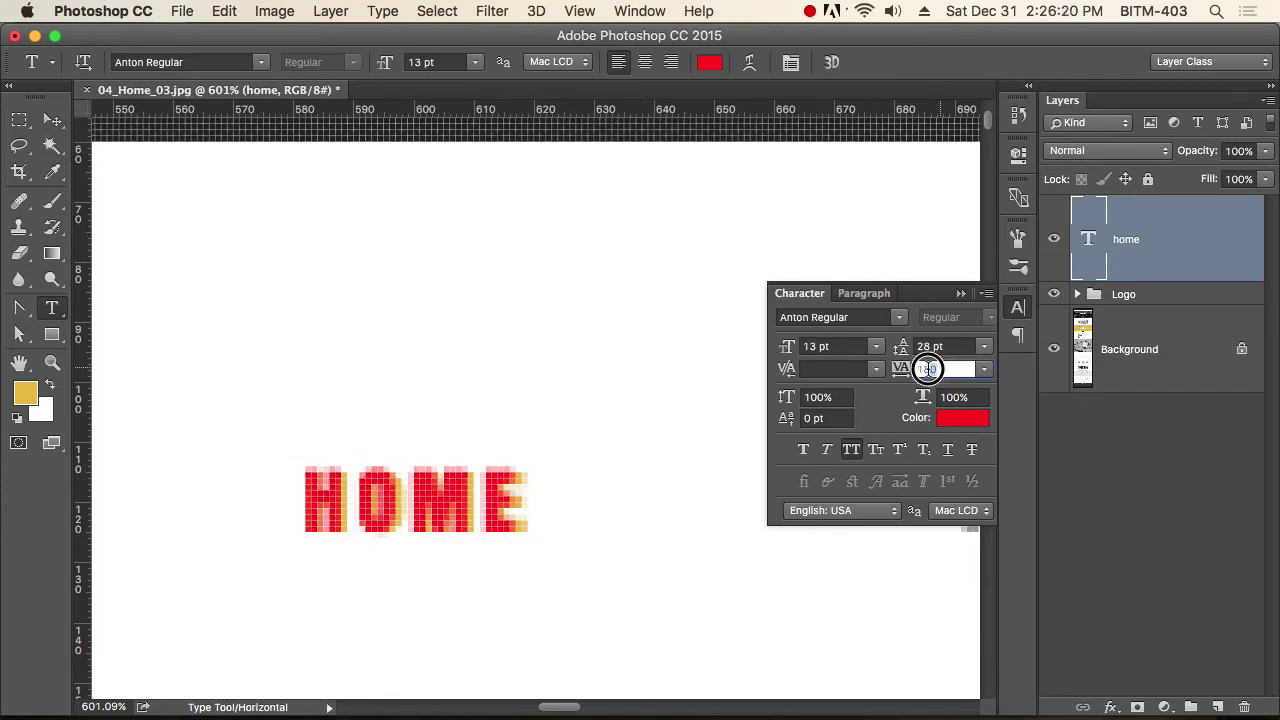
text(185)
key(Return)
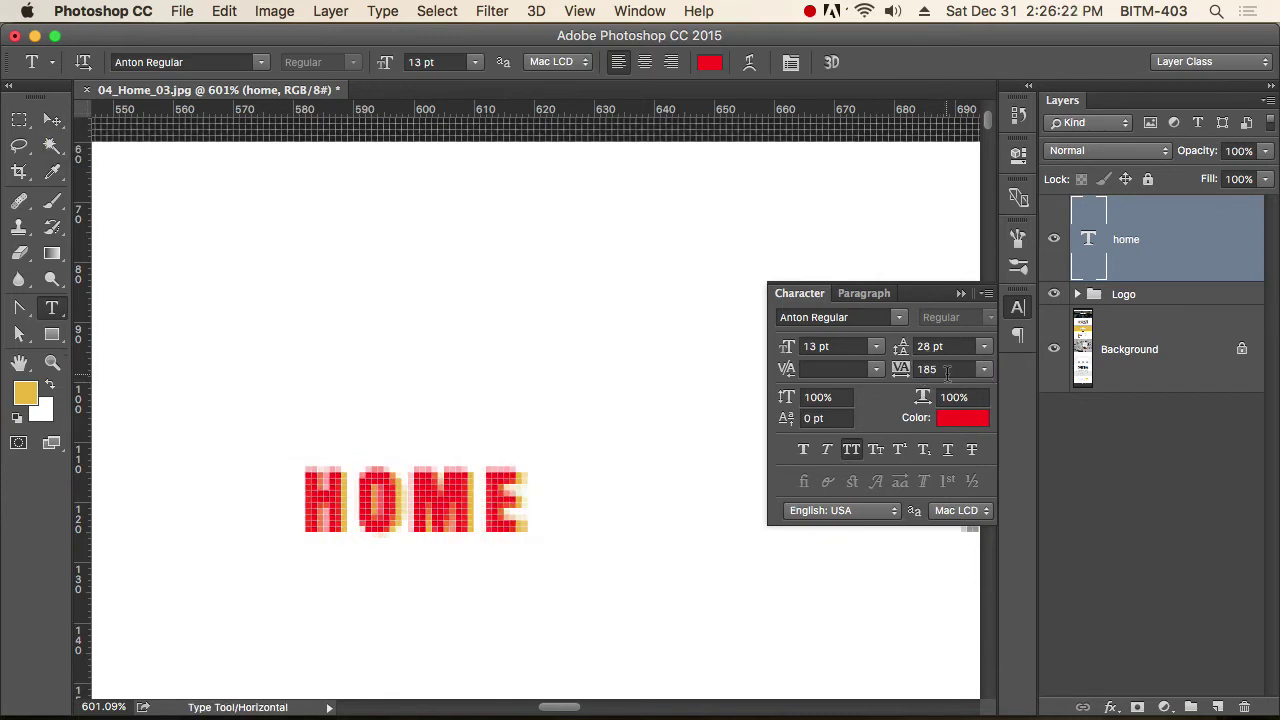
click(926, 369)
text(190)
key(Return)
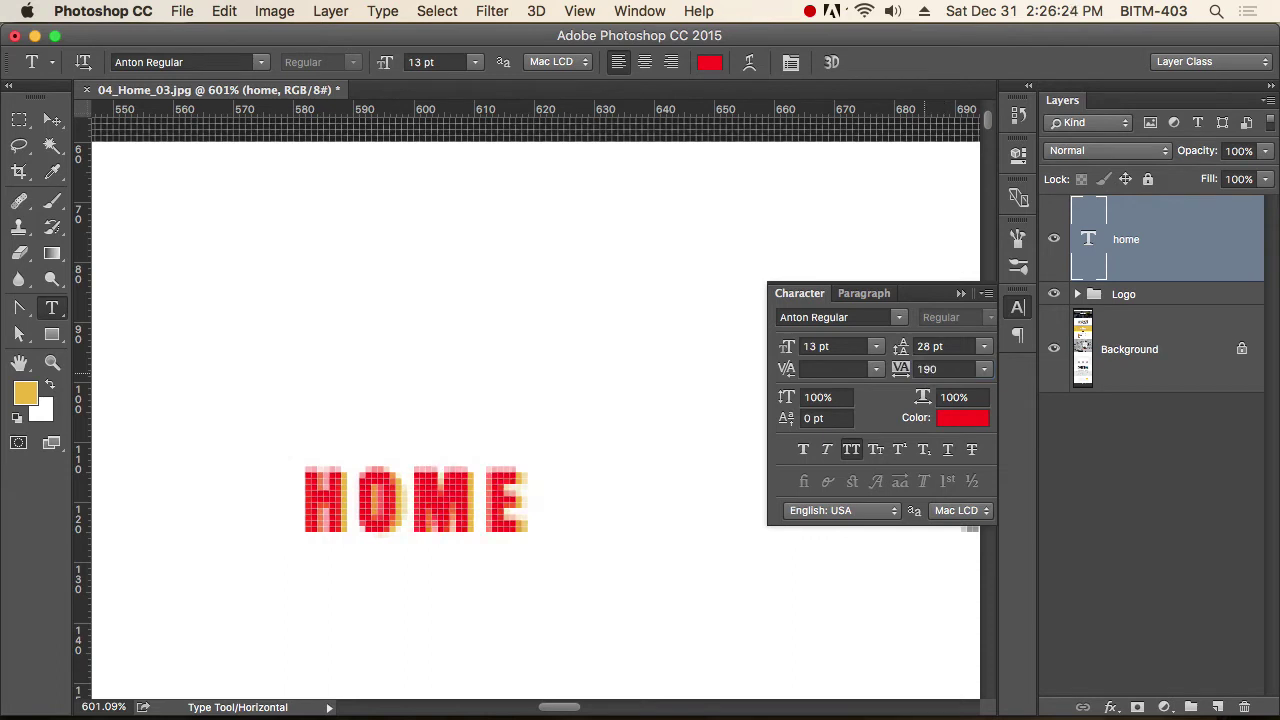
text(200)
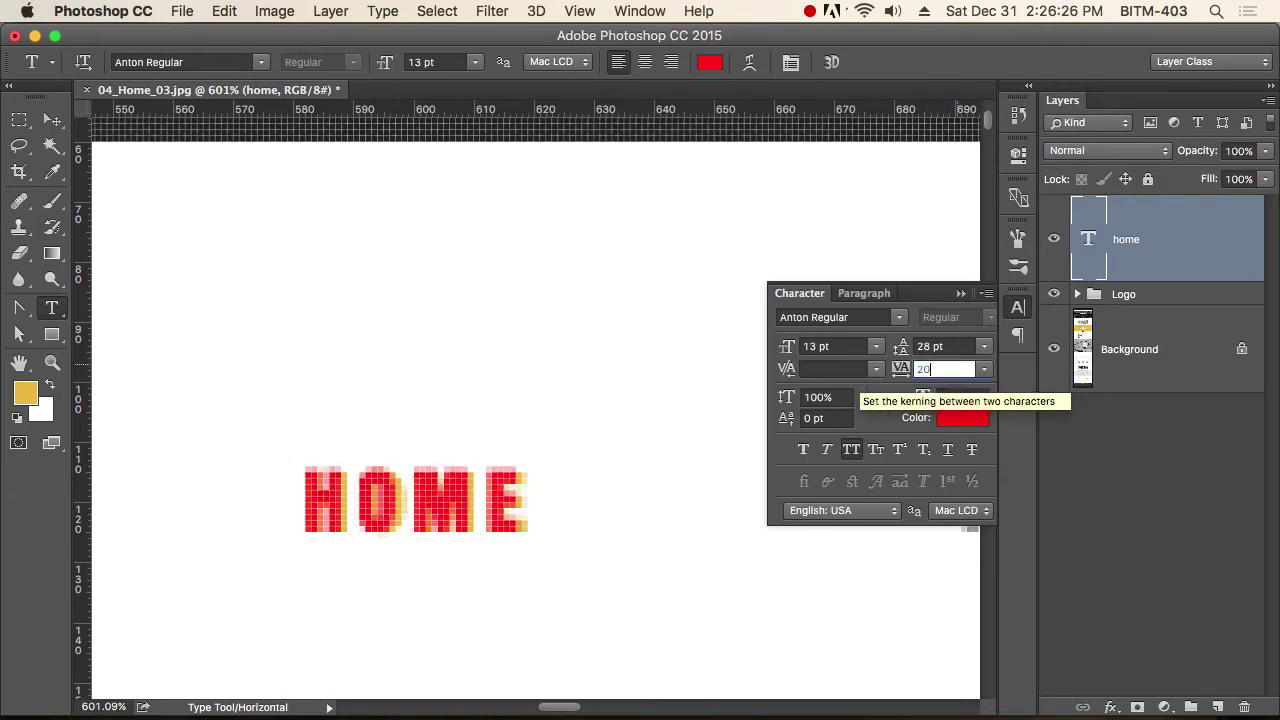
key(Return)
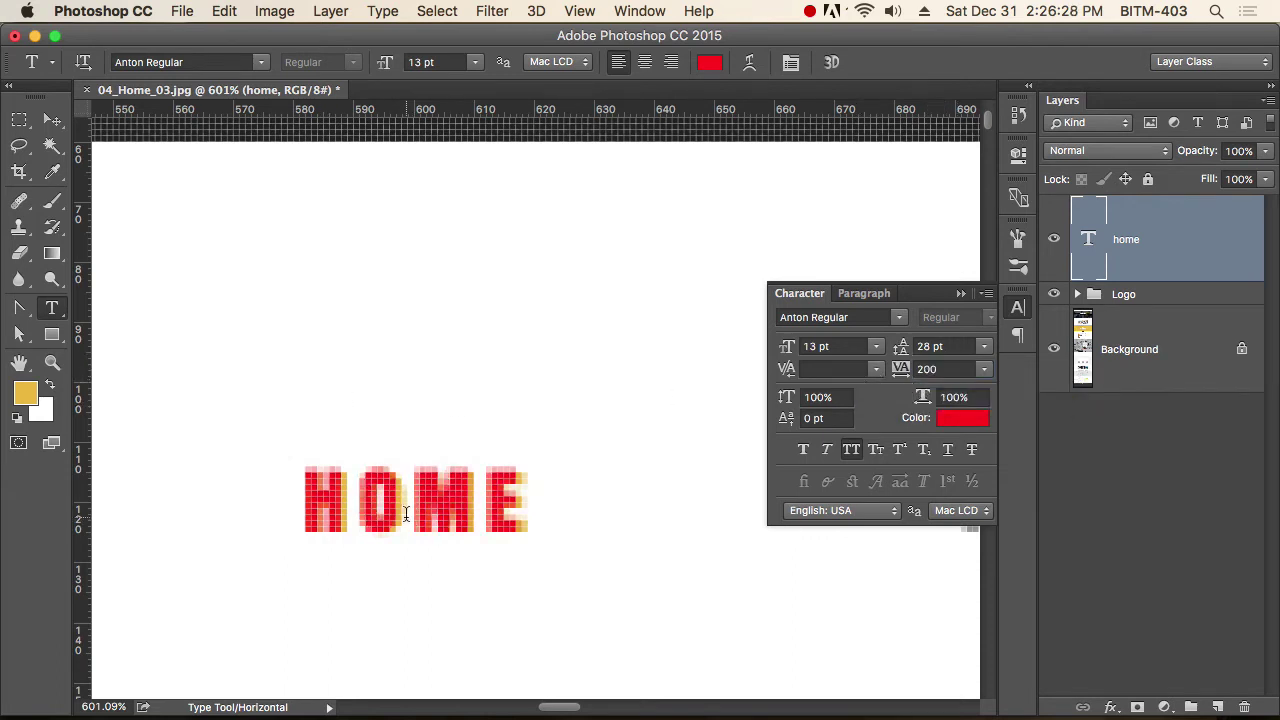
double_click(402, 510)
key(alt+Right)
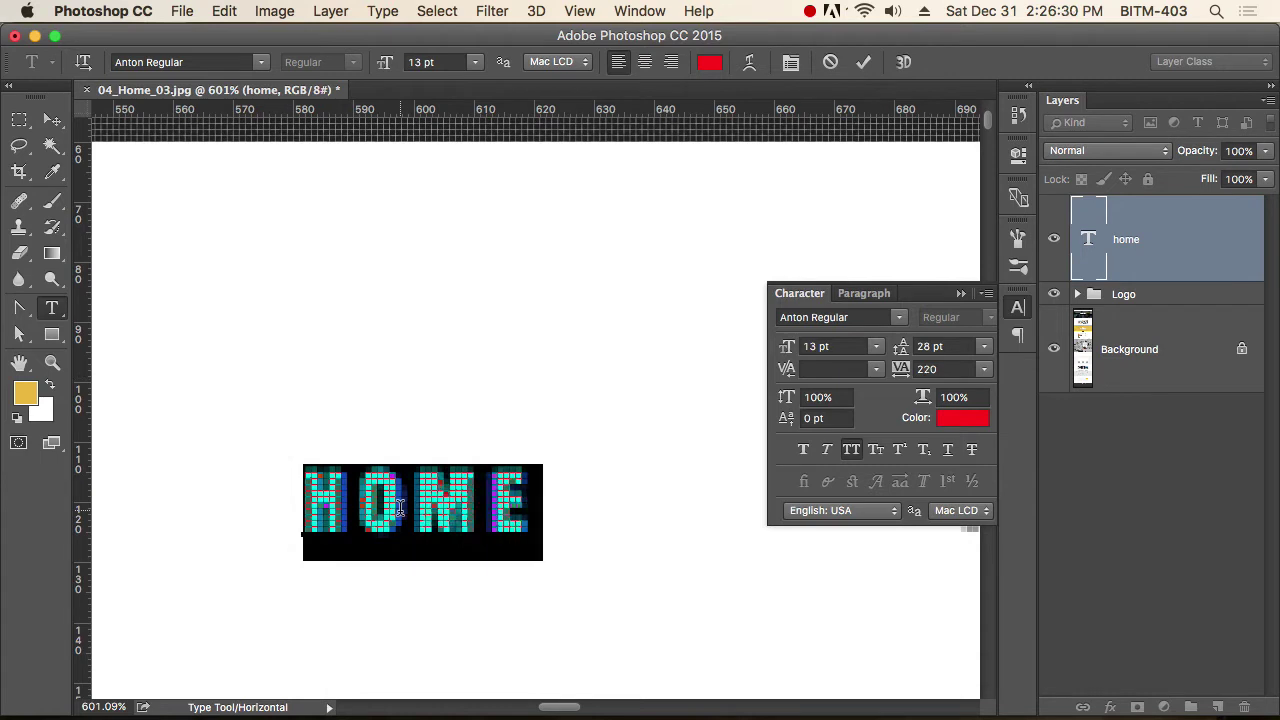
click(52, 119)
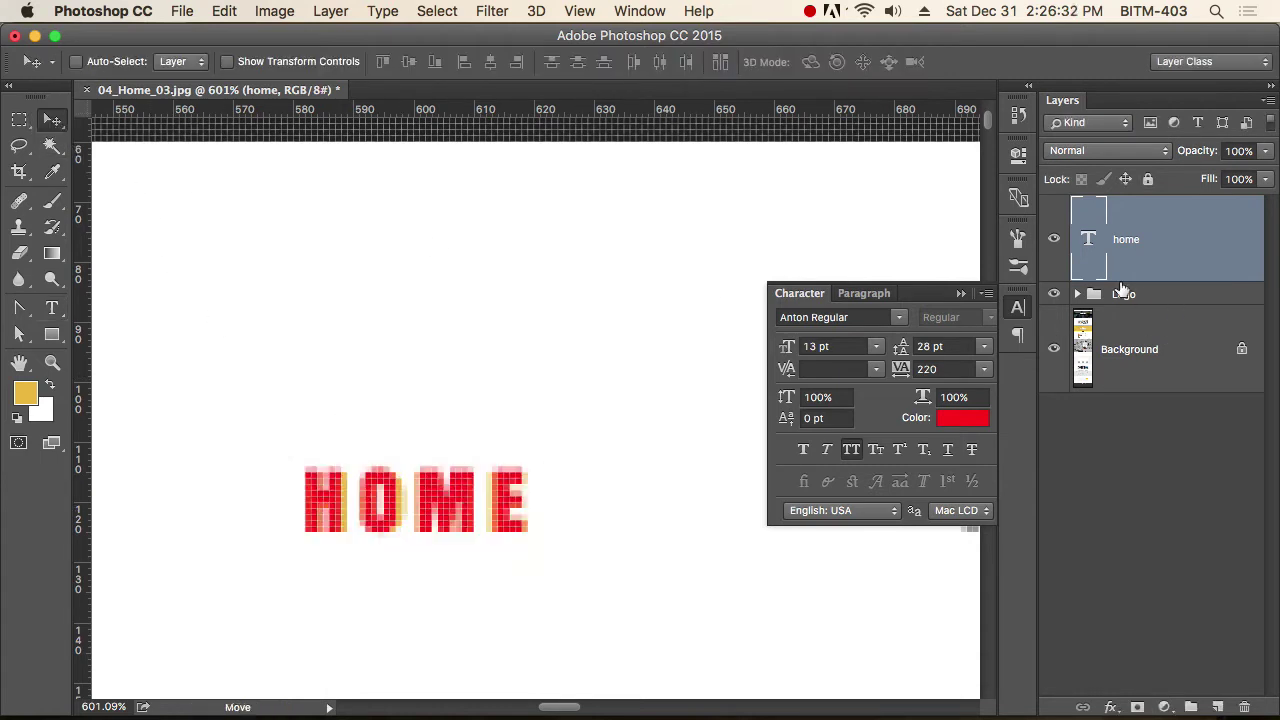
Append a tab and PAGES after HOME in the red text line.
click(1018, 307)
alt+super+click(557, 516)
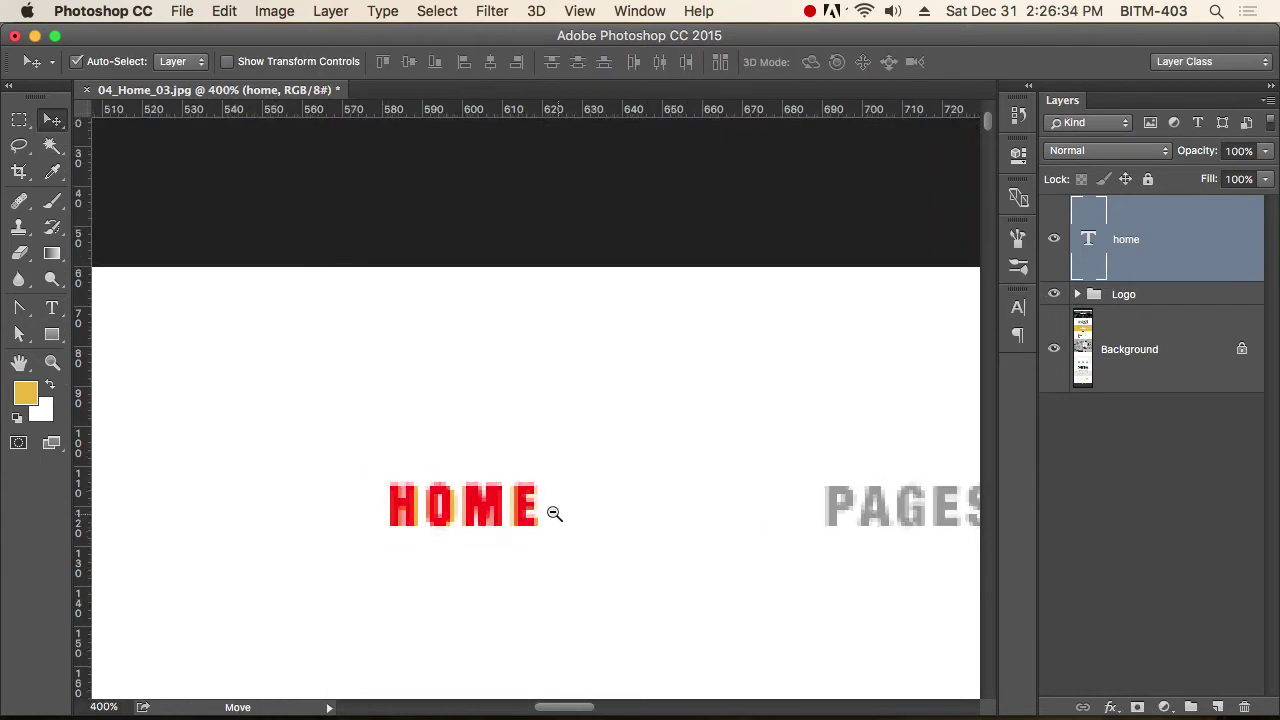
alt+super+click(557, 516)
drag(703, 519, 440, 458)
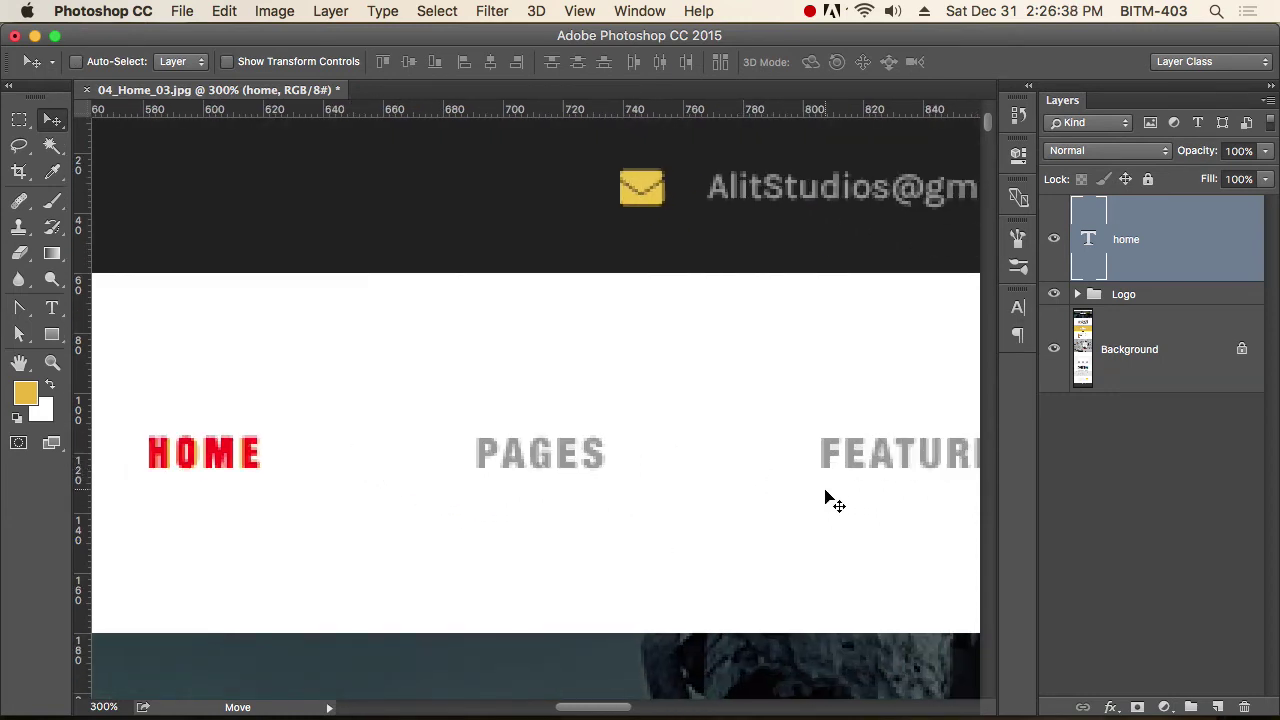
drag(400, 505, 514, 509)
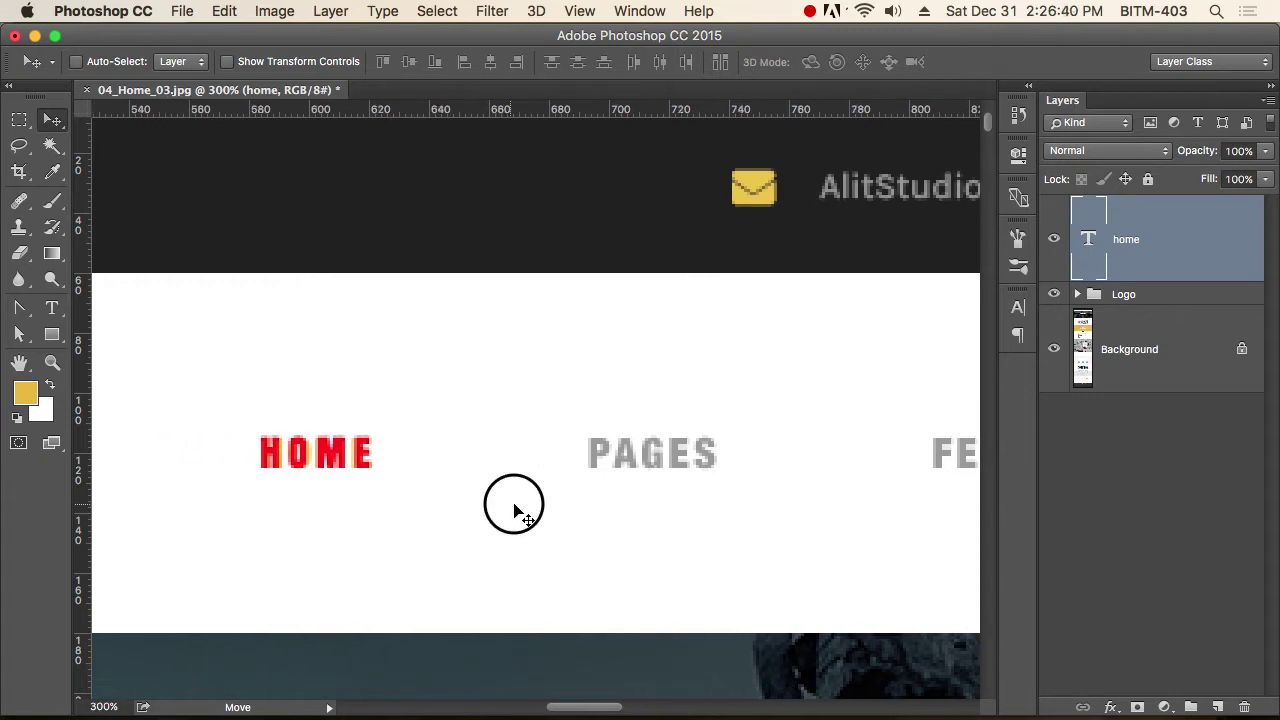
super+click(436, 505)
key(t)
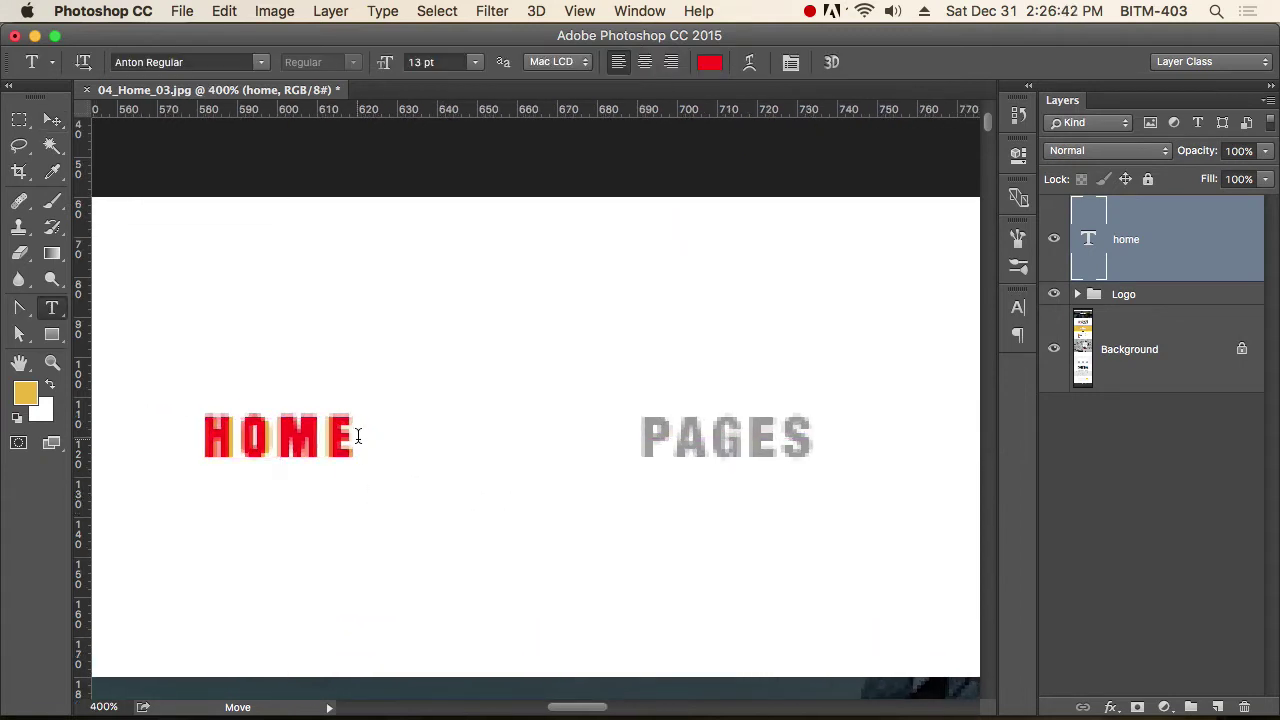
click(354, 436)
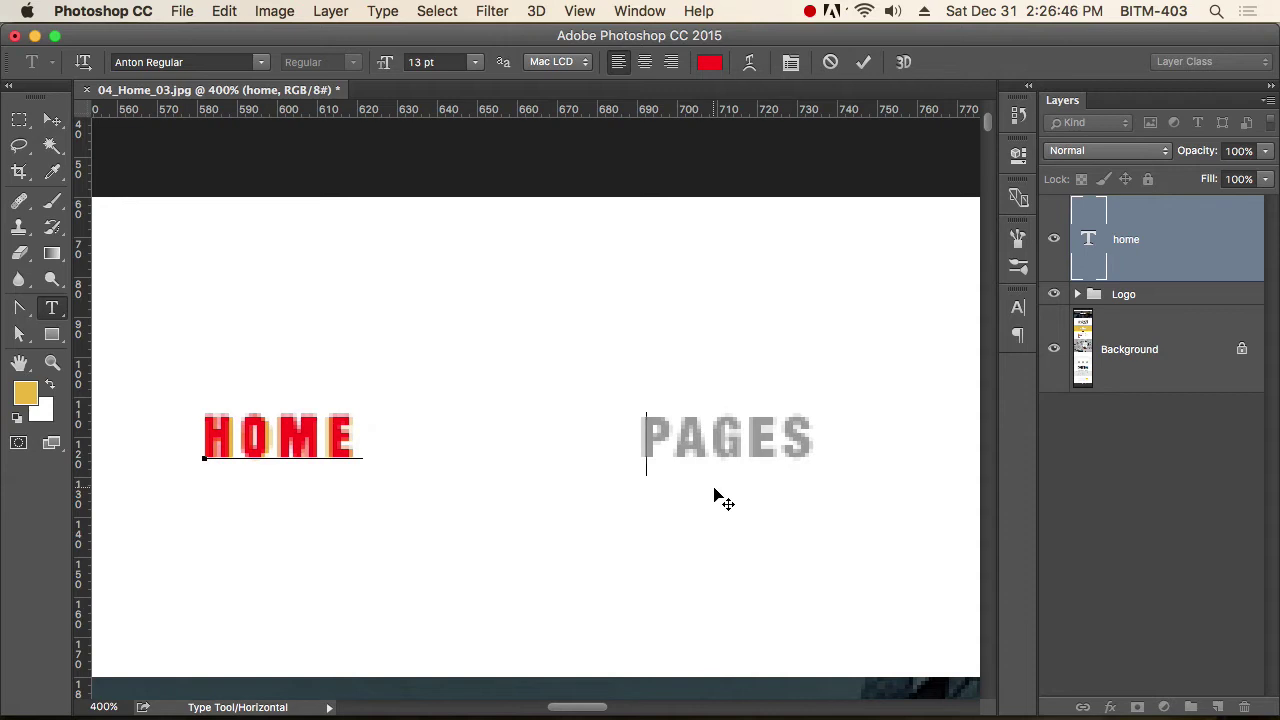
key(Tab)
key(Tab)
text(PAGES)
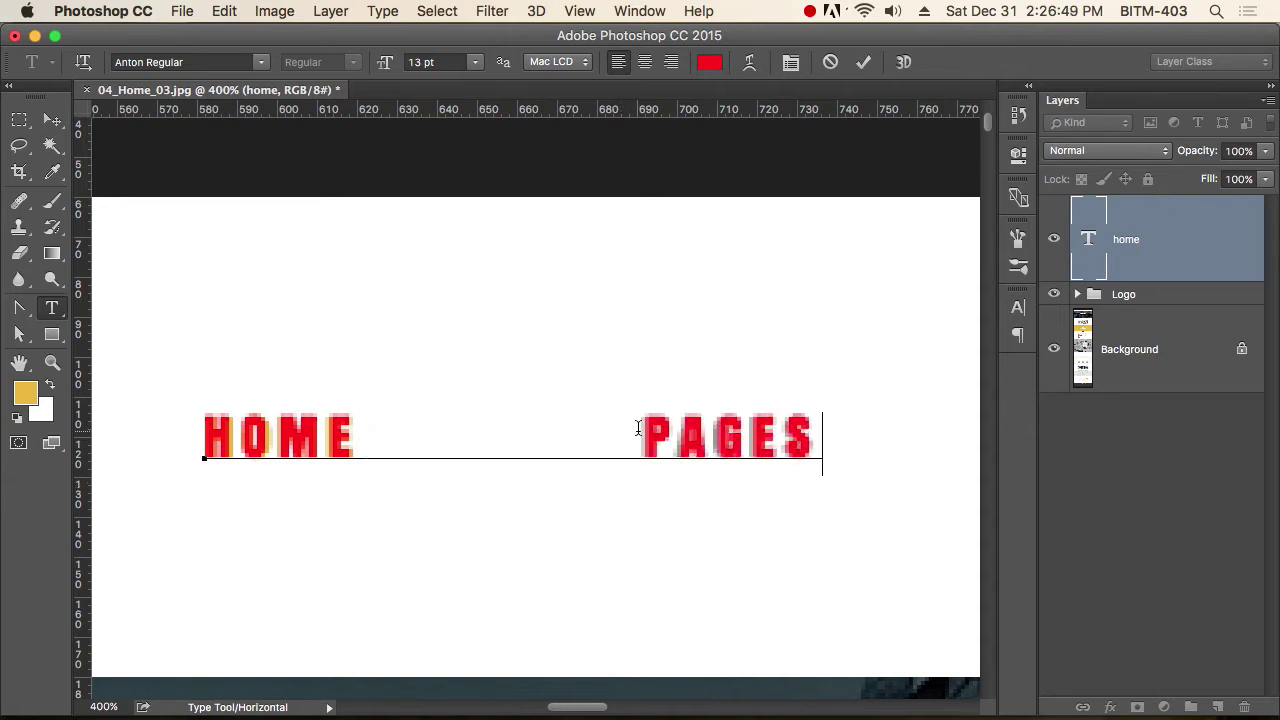
drag(638, 428, 352, 421)
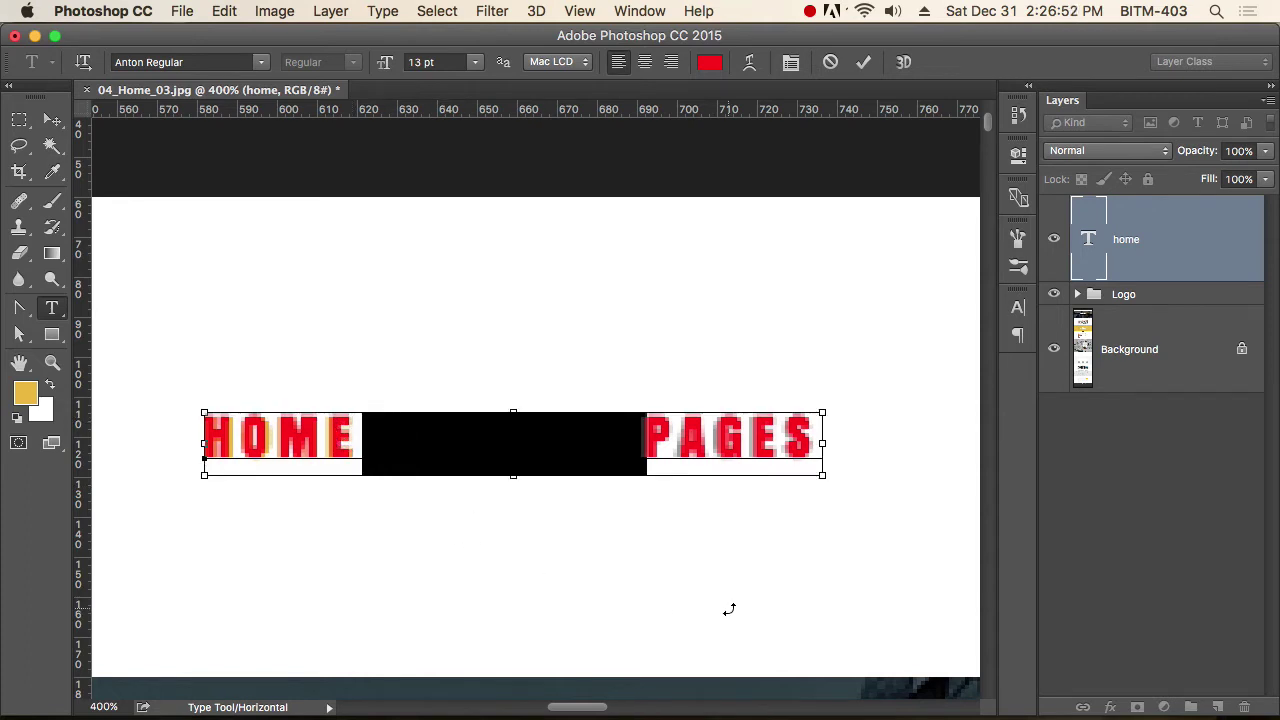
click(52, 120)
Add FEATURES after PAGES in the same red text line and commit it.
scroll(271, 380, right, 5)
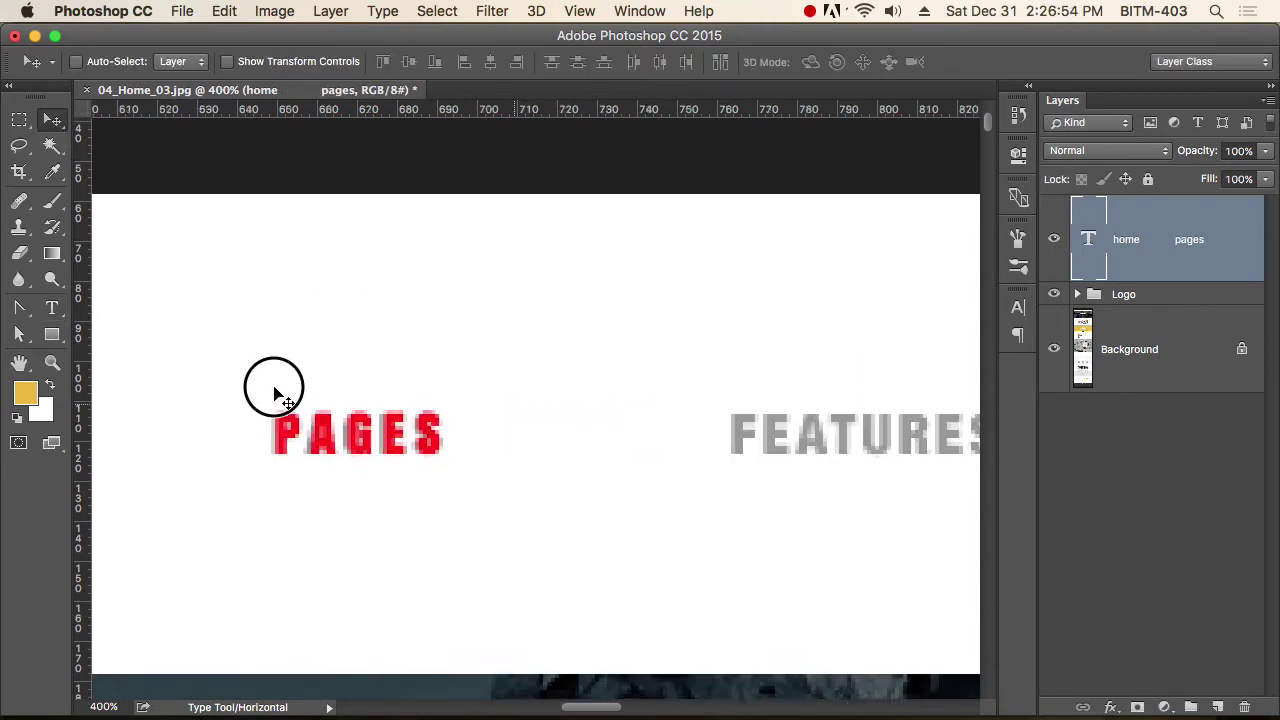
key(t)
click(336, 420)
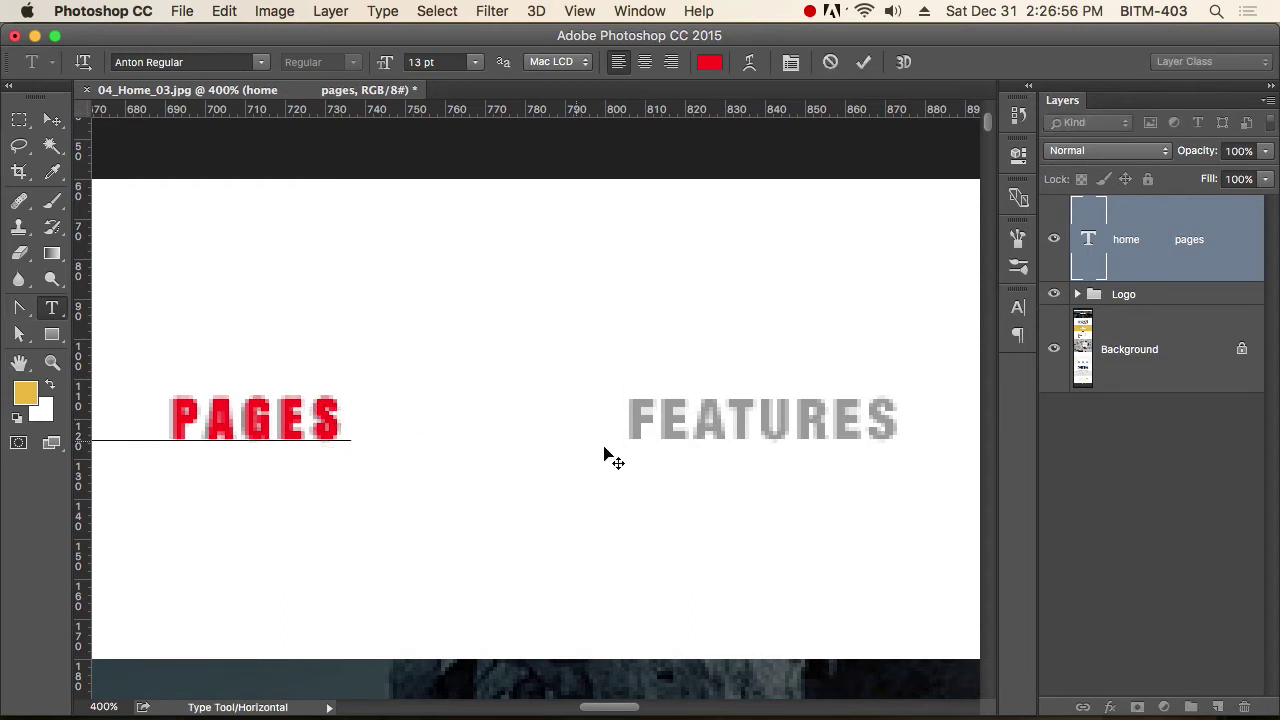
text(FEATU)
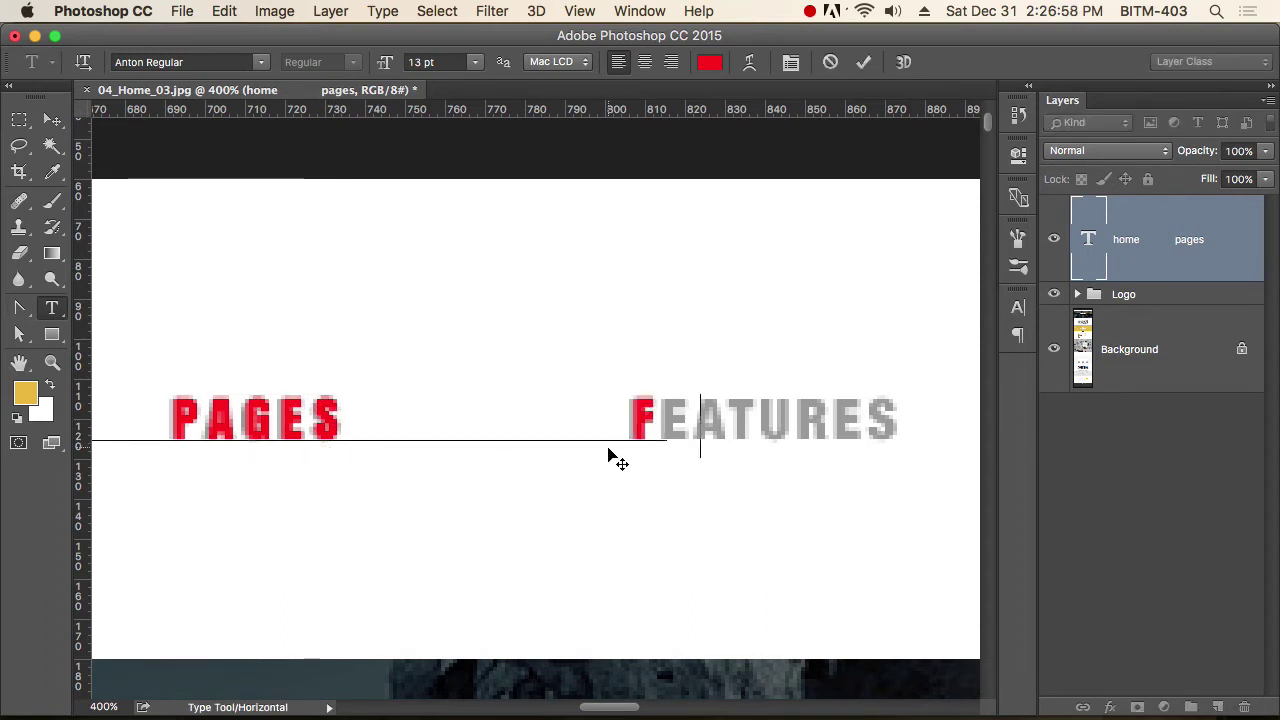
text(RES)
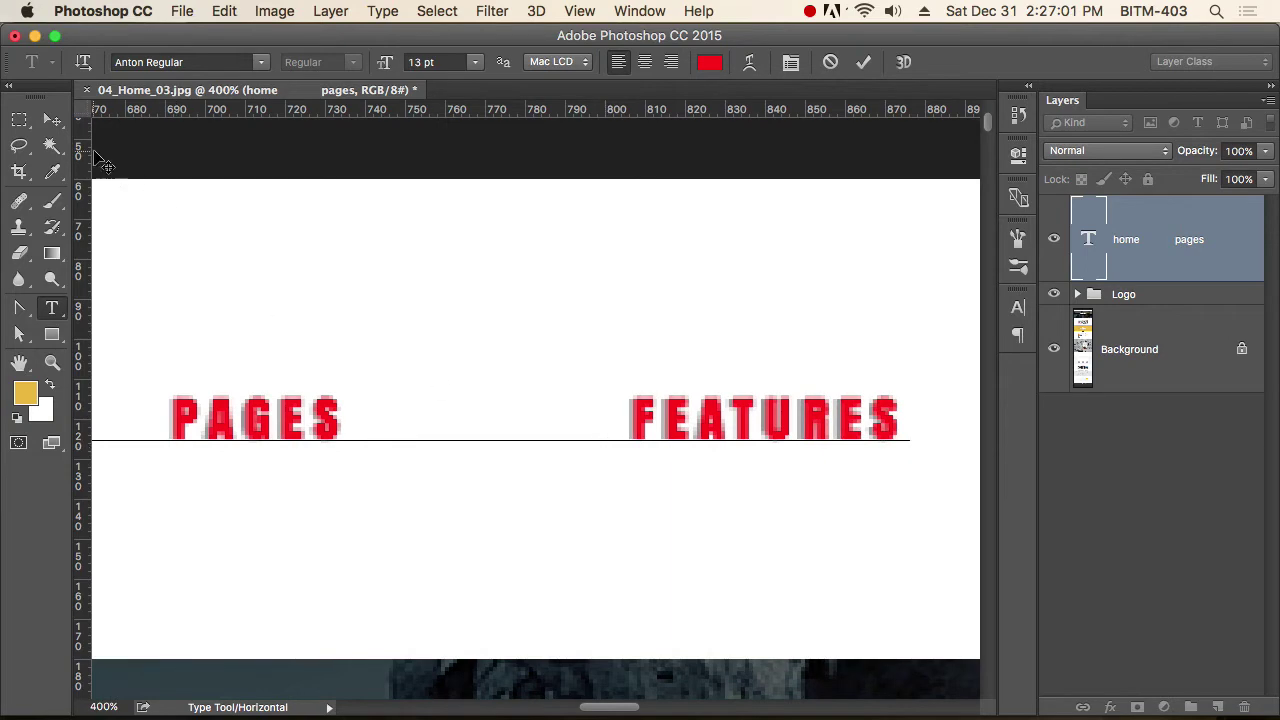
click(52, 119)
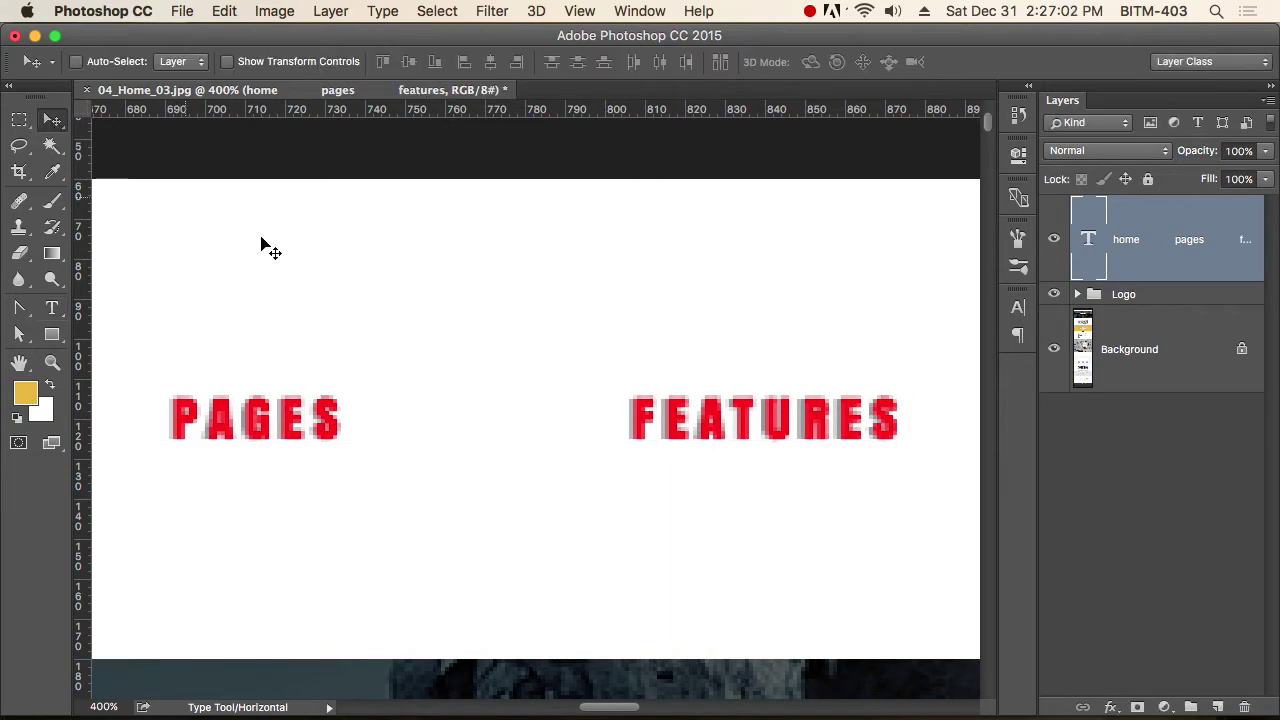
scroll(741, 428, down, 4)
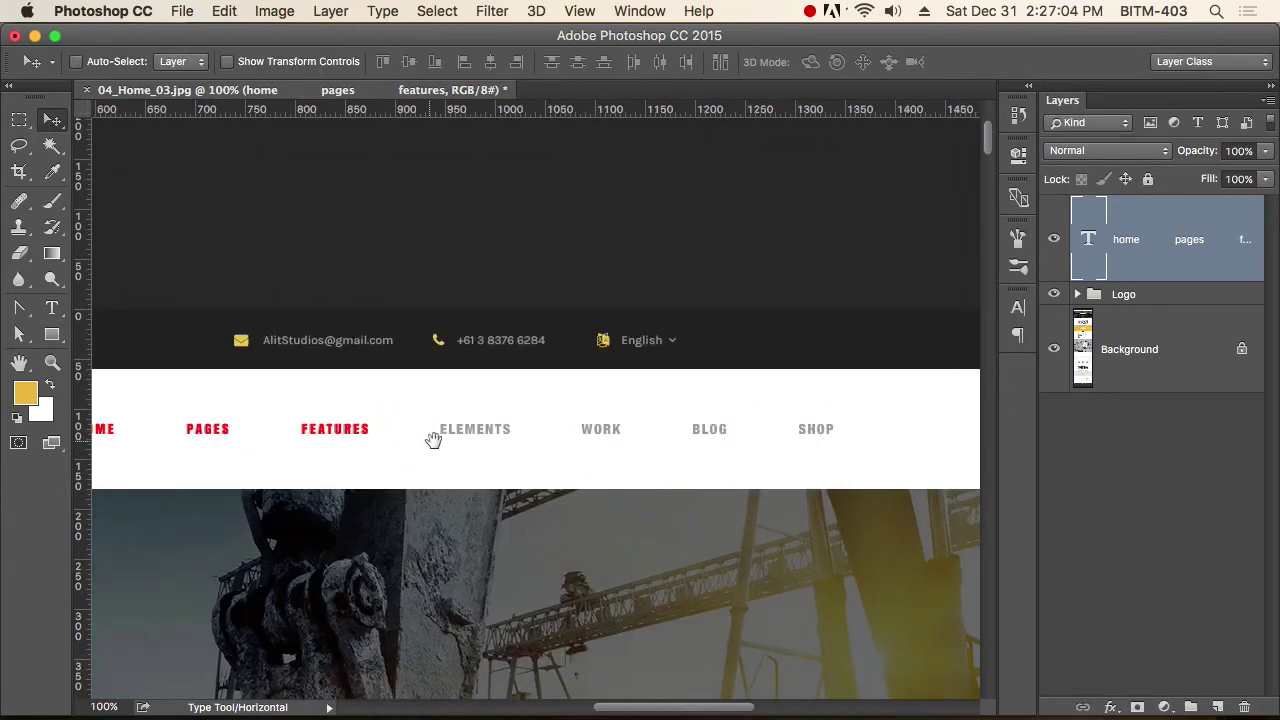
Type ELEMENTS, WORK, BLOG and SHOP spaced over the mockup words, then select all text.
scroll(420, 447, up, 2)
key(t)
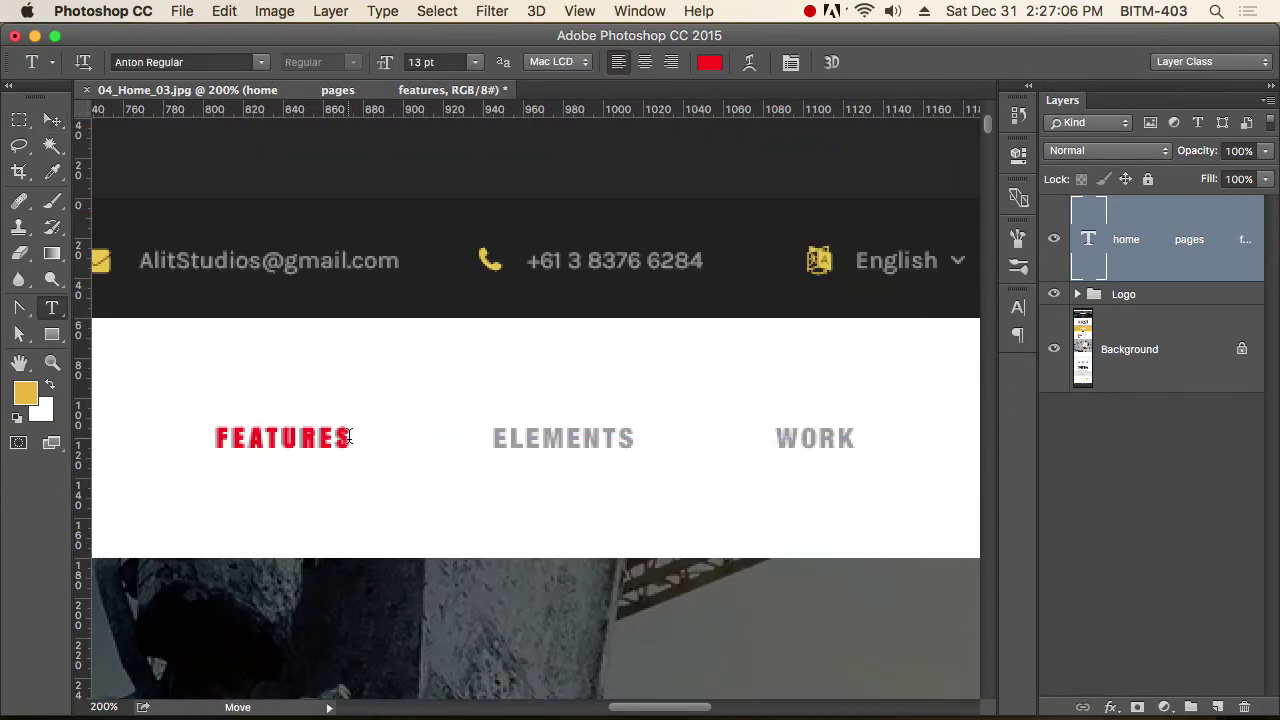
click(349, 437)
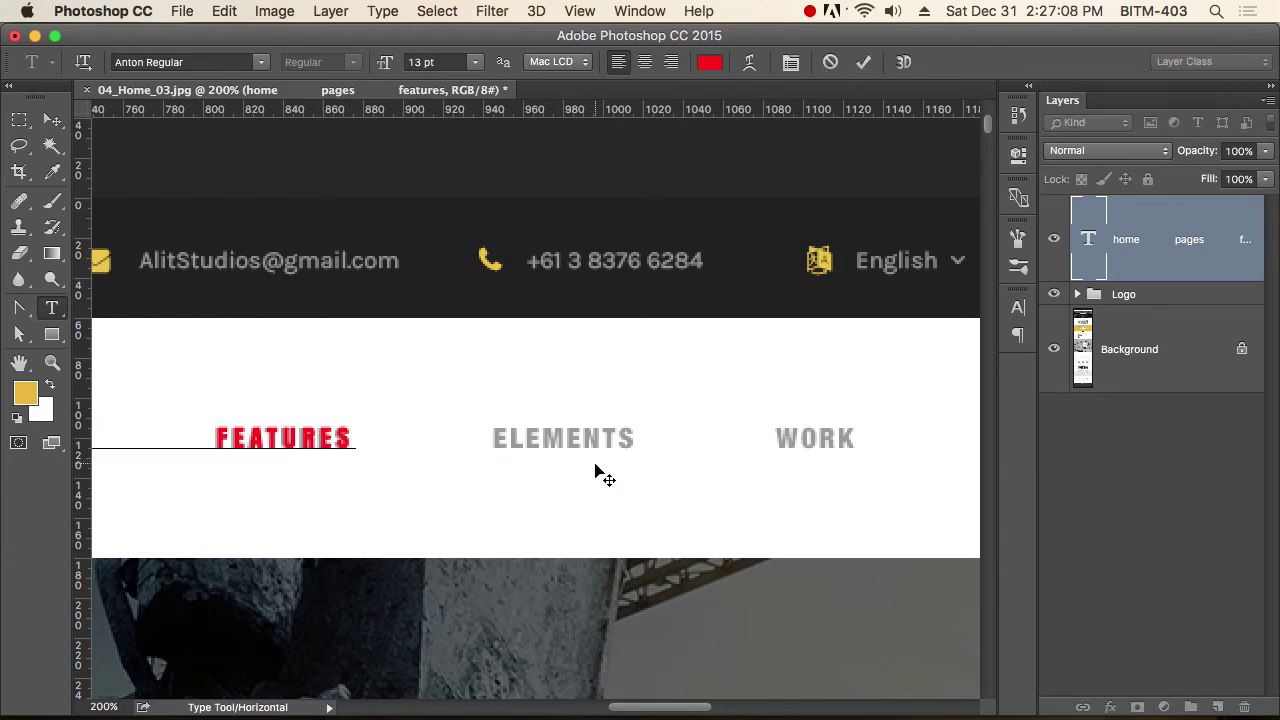
text(ELEMENTS)
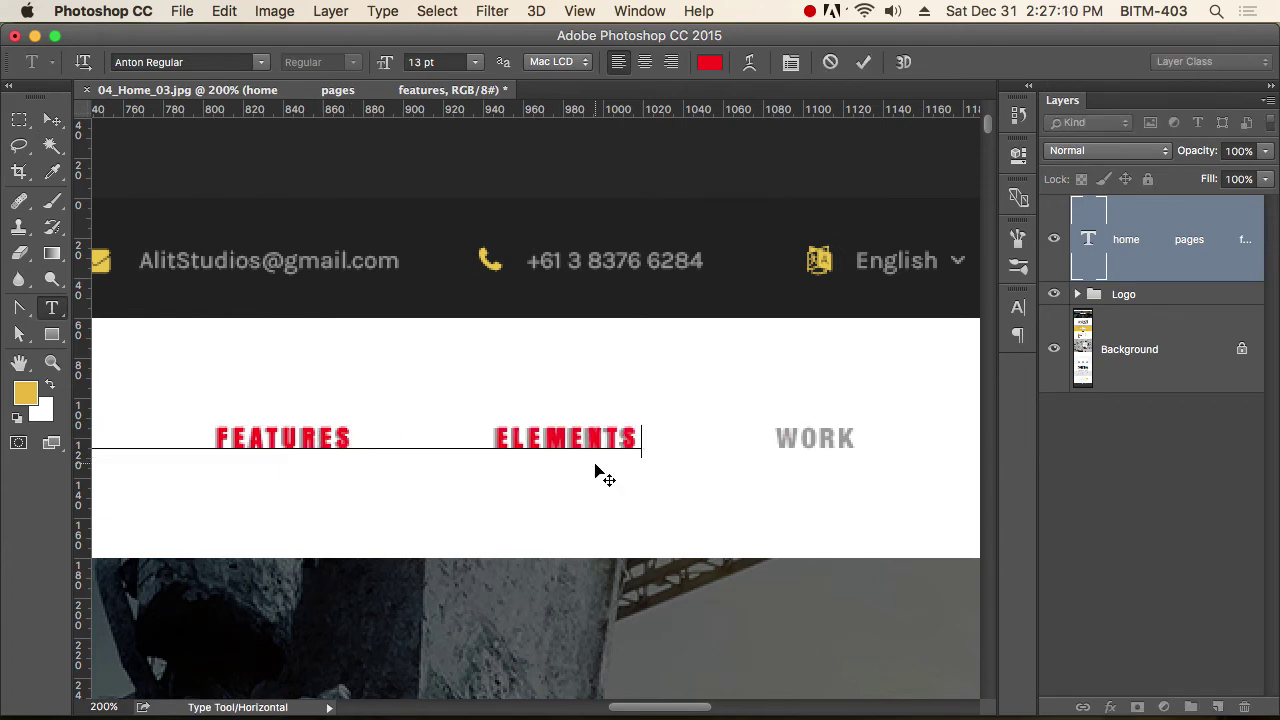
text(              WORK)
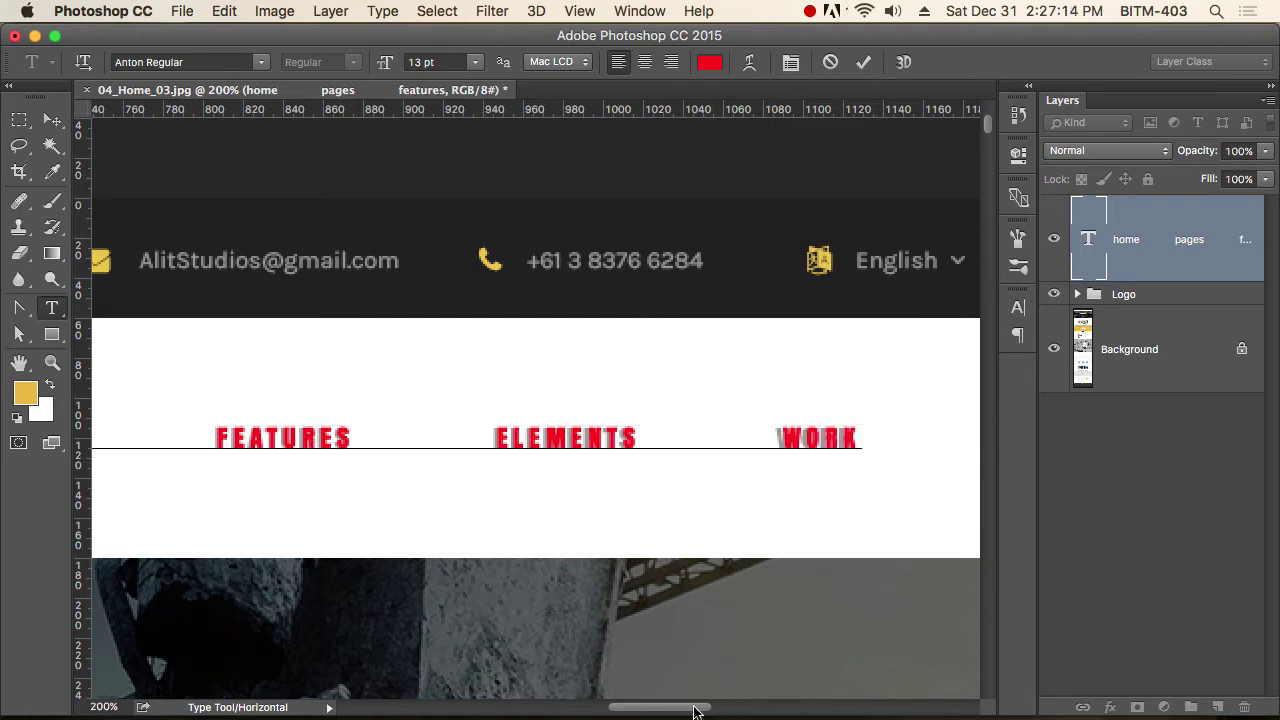
drag(695, 710, 749, 708)
text(B)
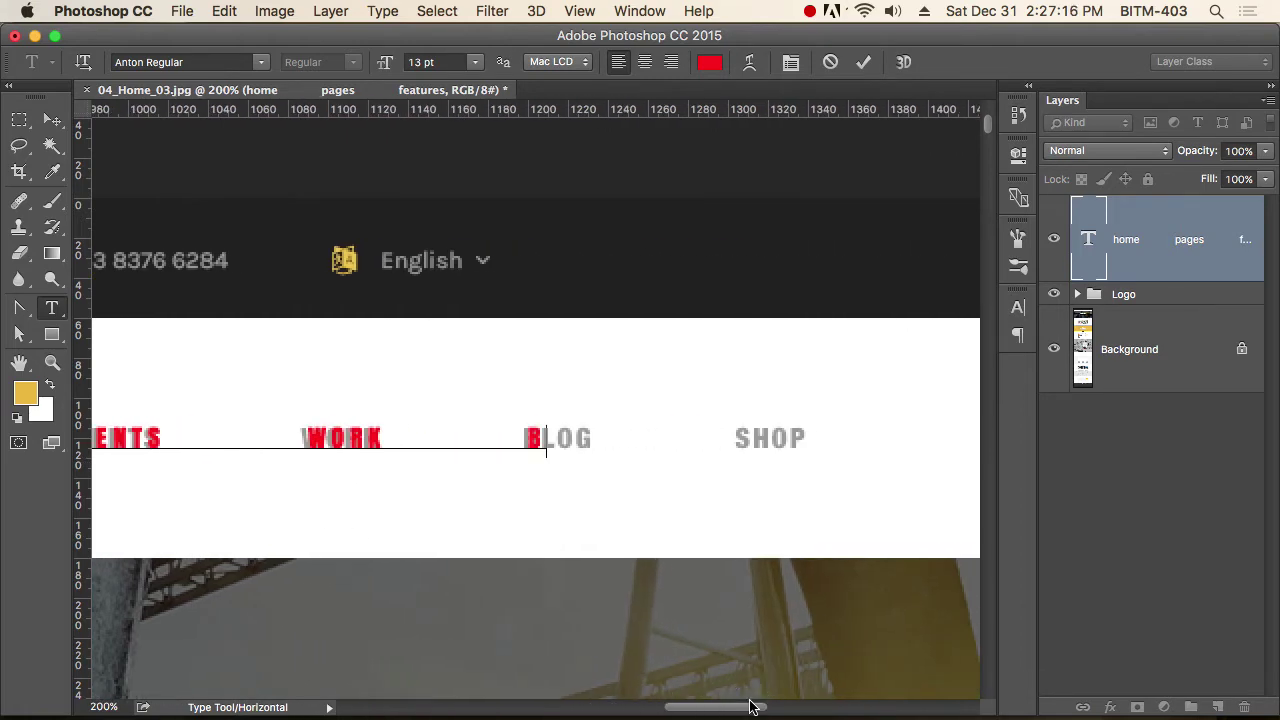
text(LOGS              SHOP)
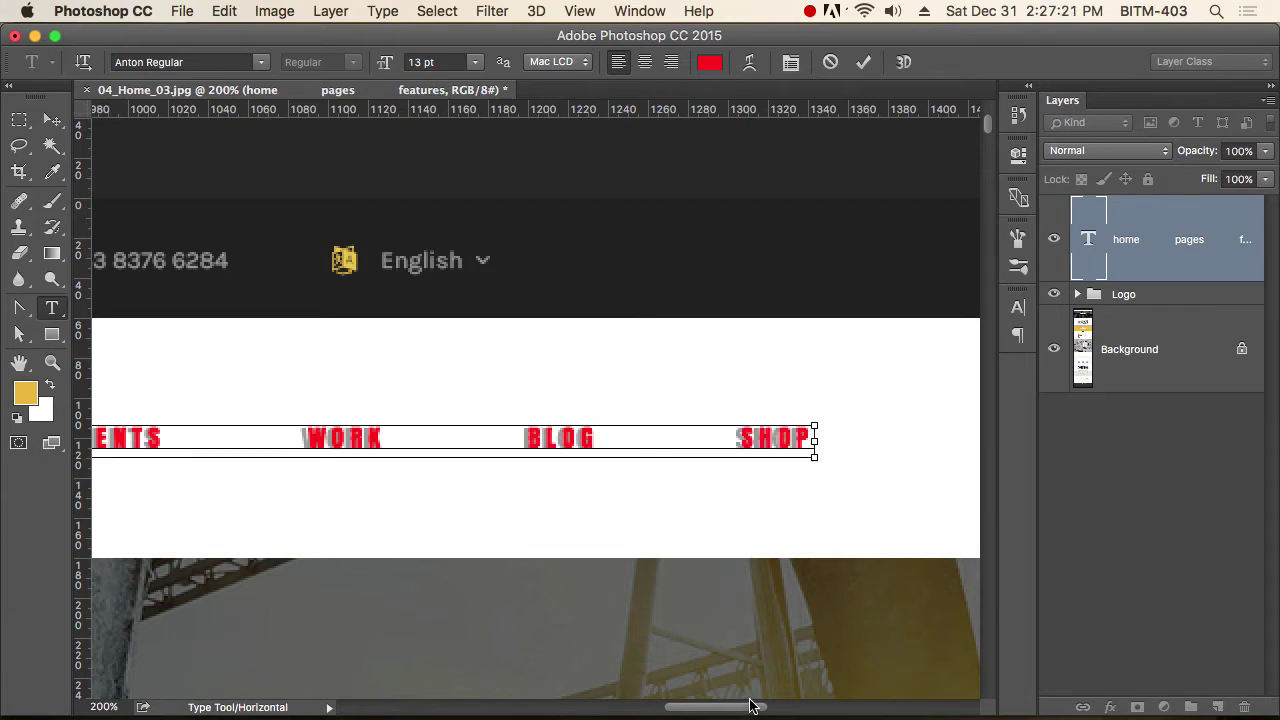
key(super+a)
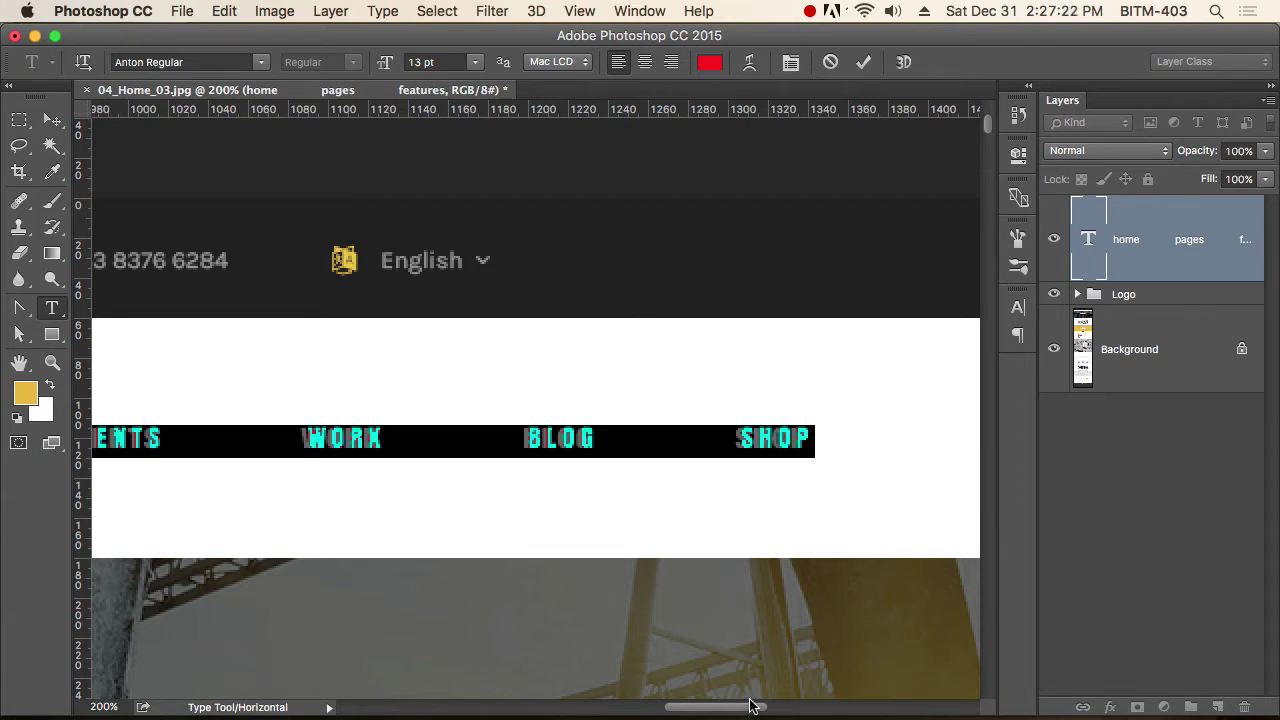
Compare tracking values 220, 200 and 210 on the whole red menu line.
key(super+t)
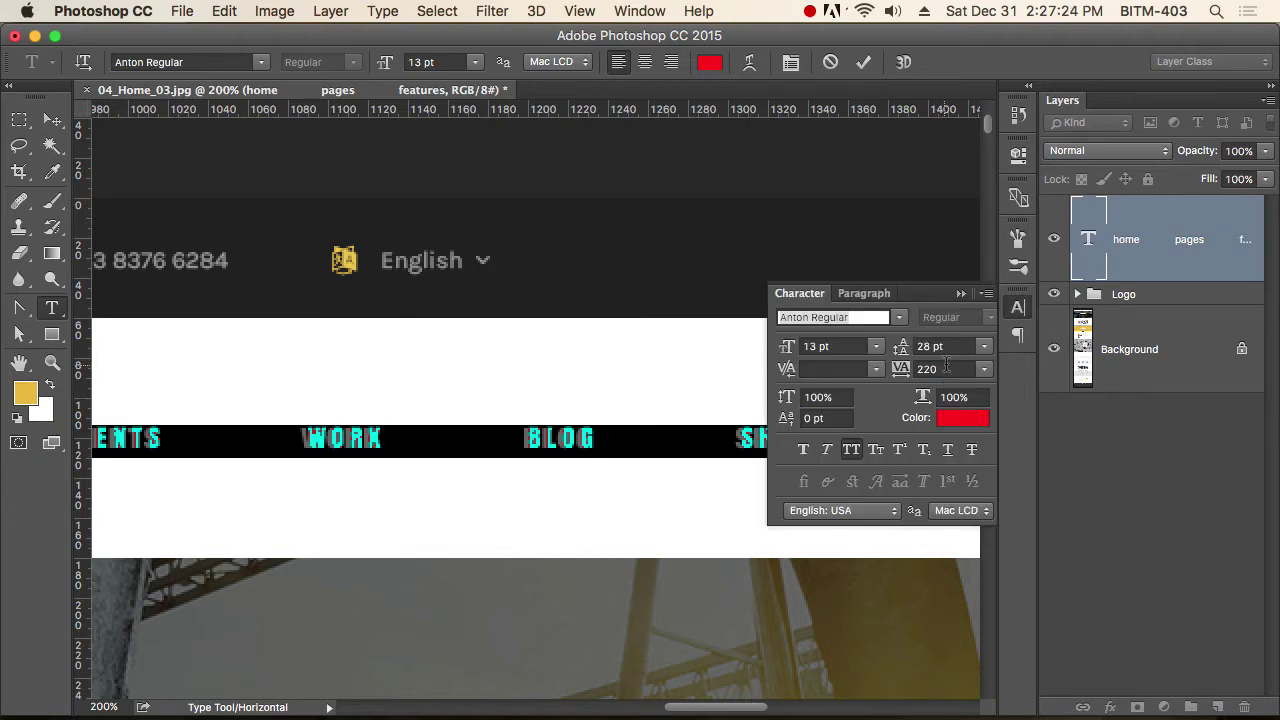
click(950, 367)
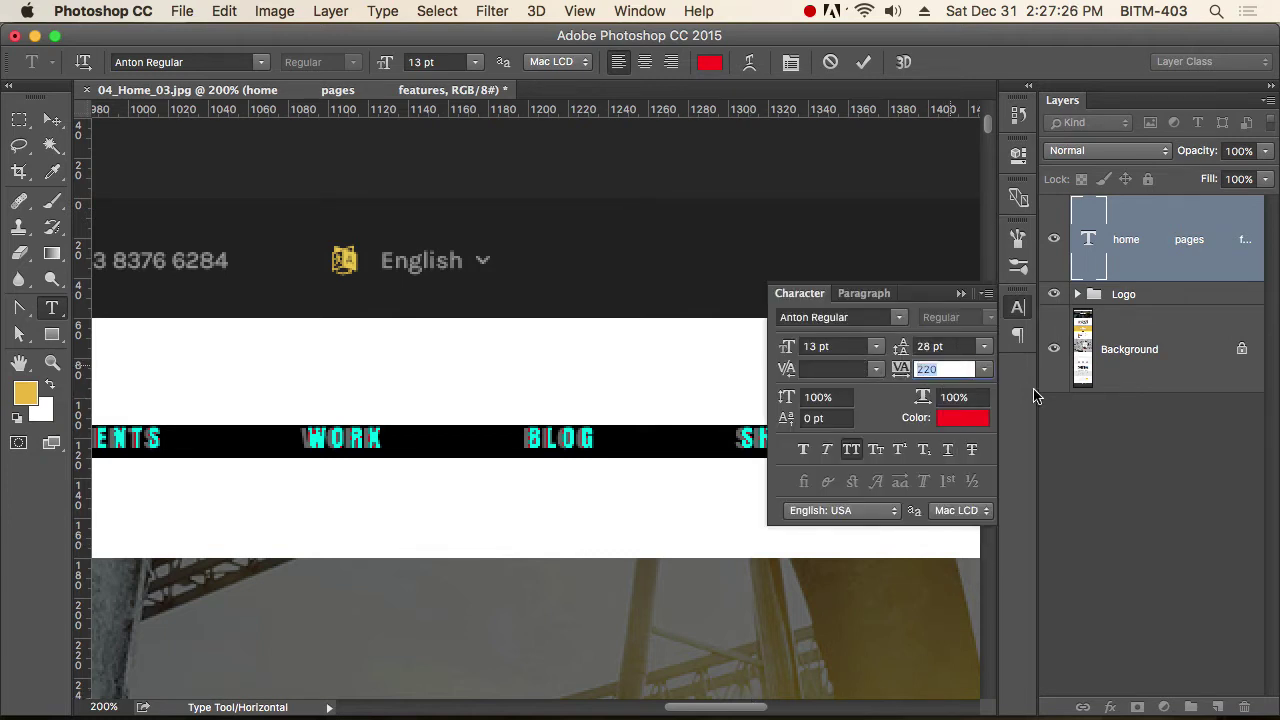
text(220)
text(200)
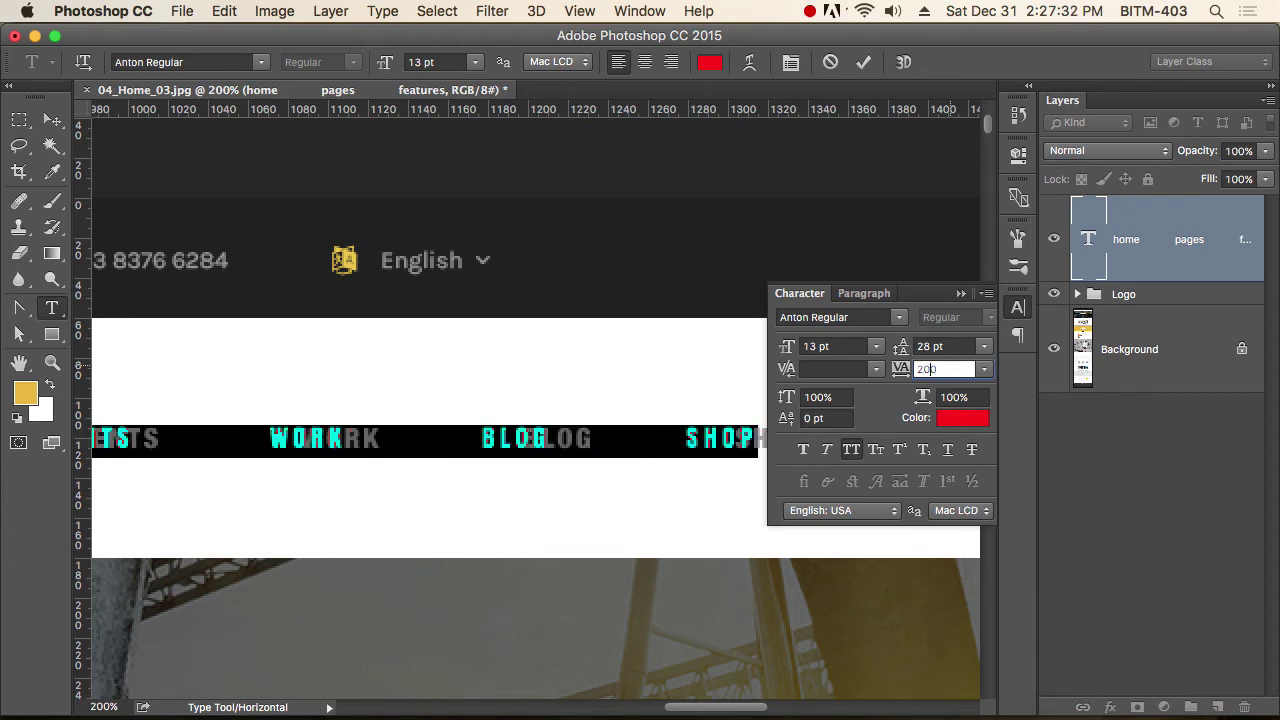
text(210)
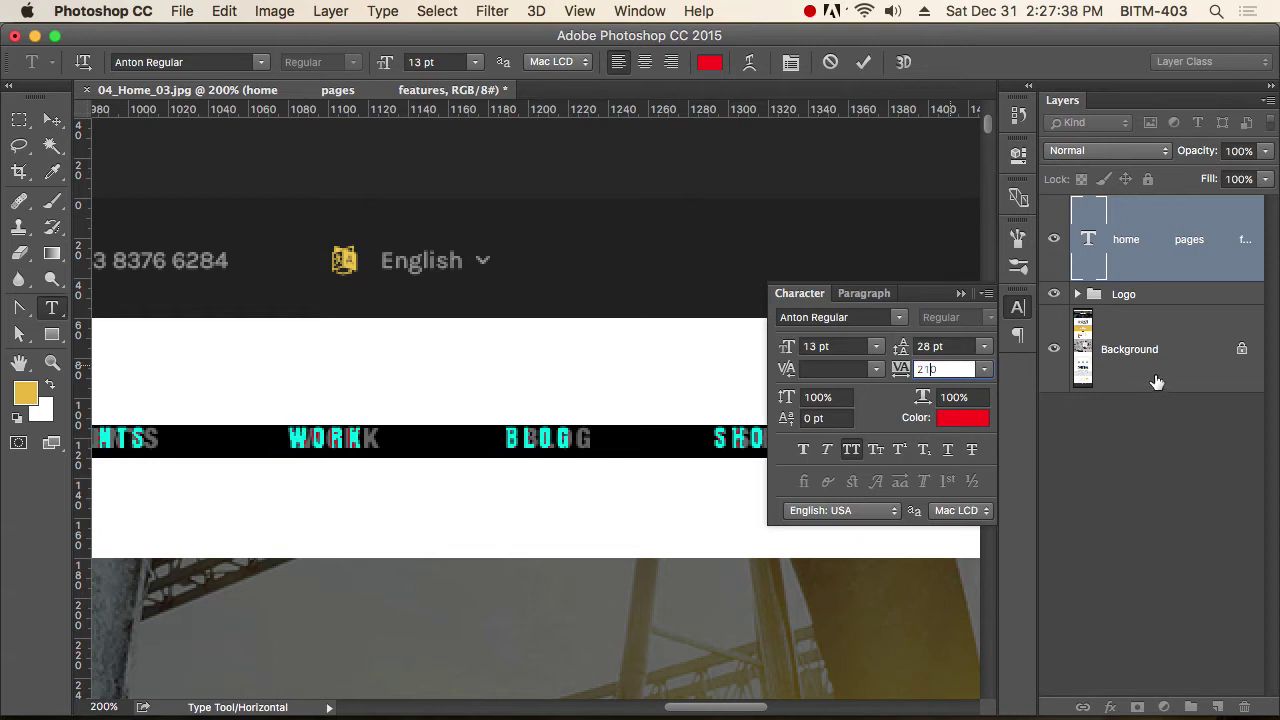
click(1027, 311)
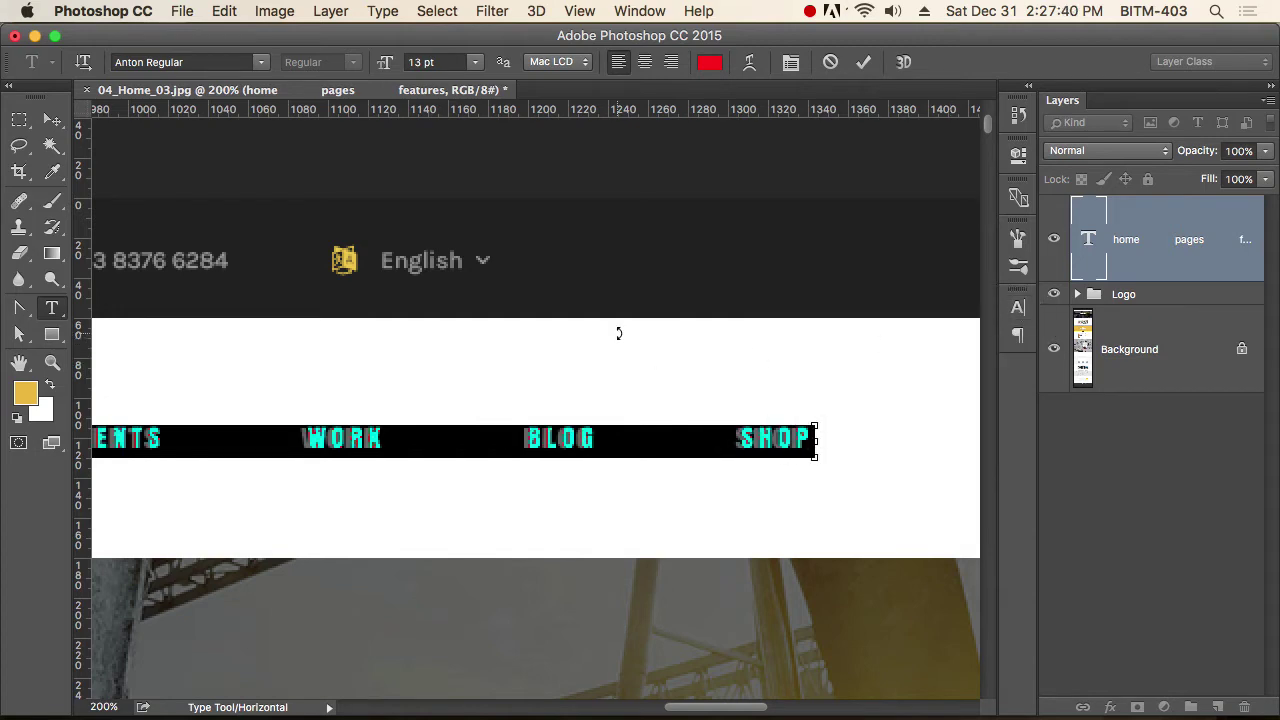
Commit the red menu text and drag it about 41 px below the original menu row.
click(52, 120)
scroll(669, 429, left, 10)
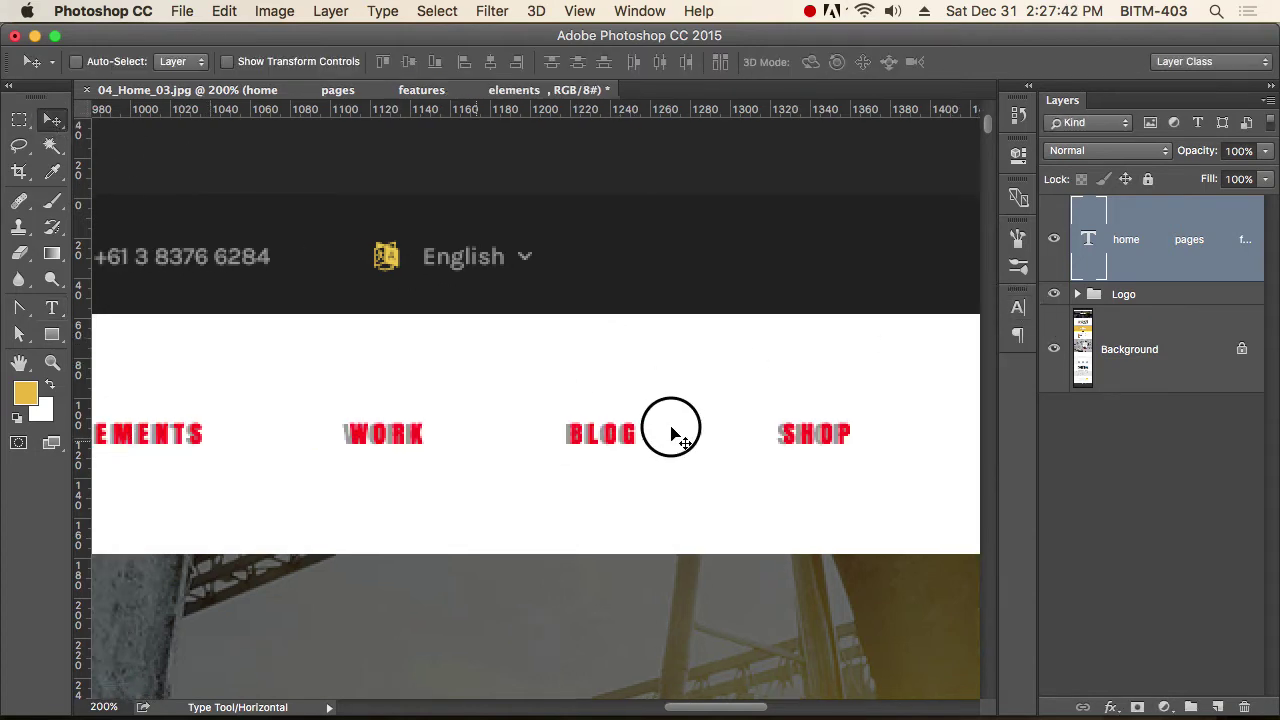
scroll(680, 450, left, 10)
key(super+r)
scroll(660, 467, right, 8)
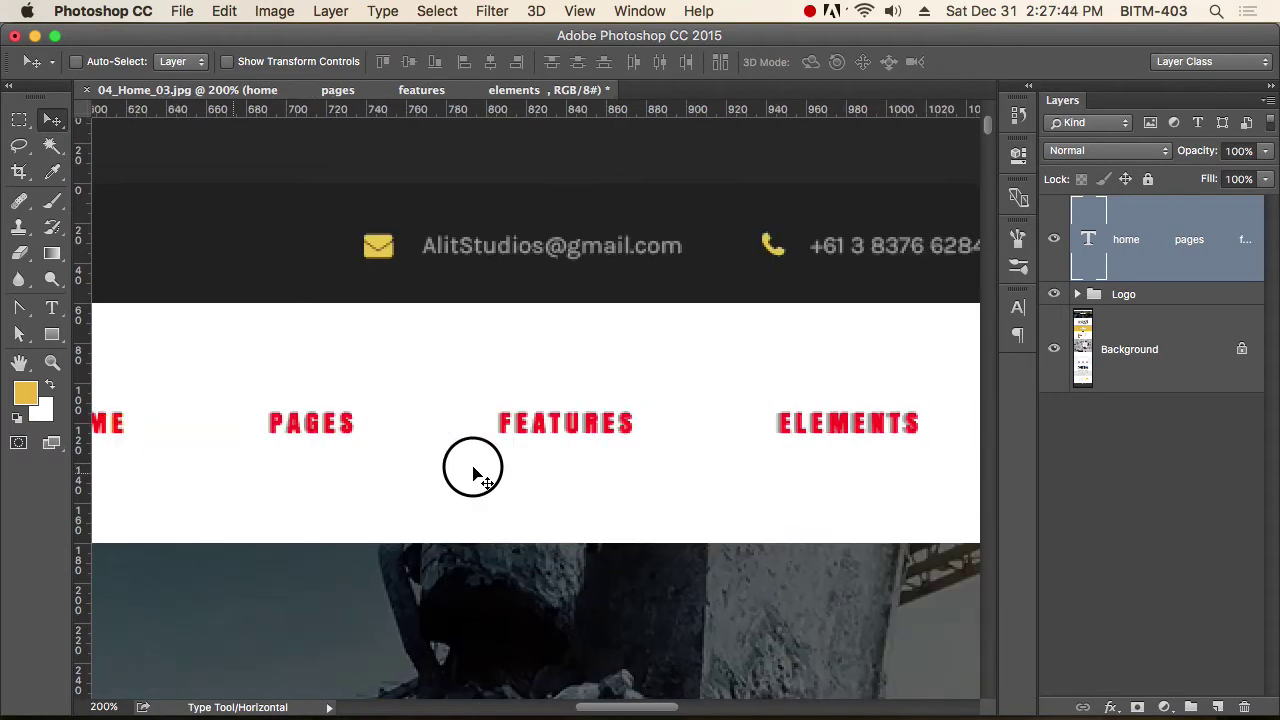
scroll(775, 490, right, 10)
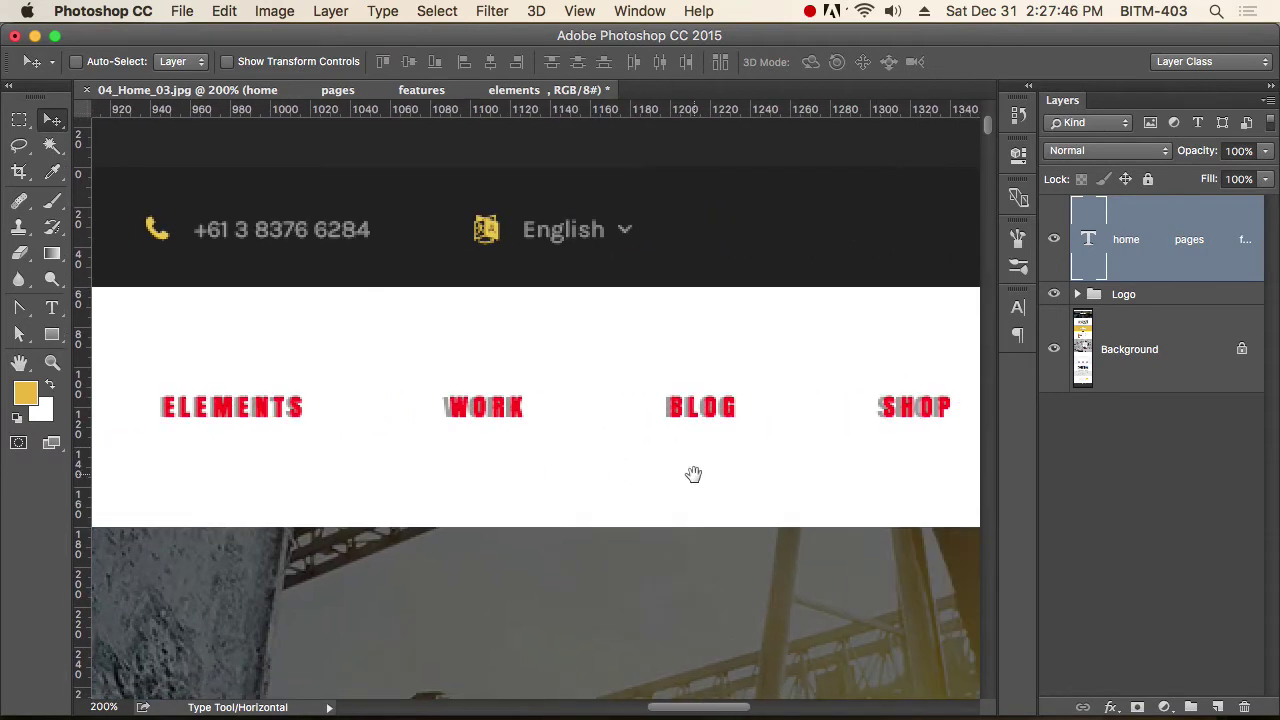
alt+super+click(506, 491)
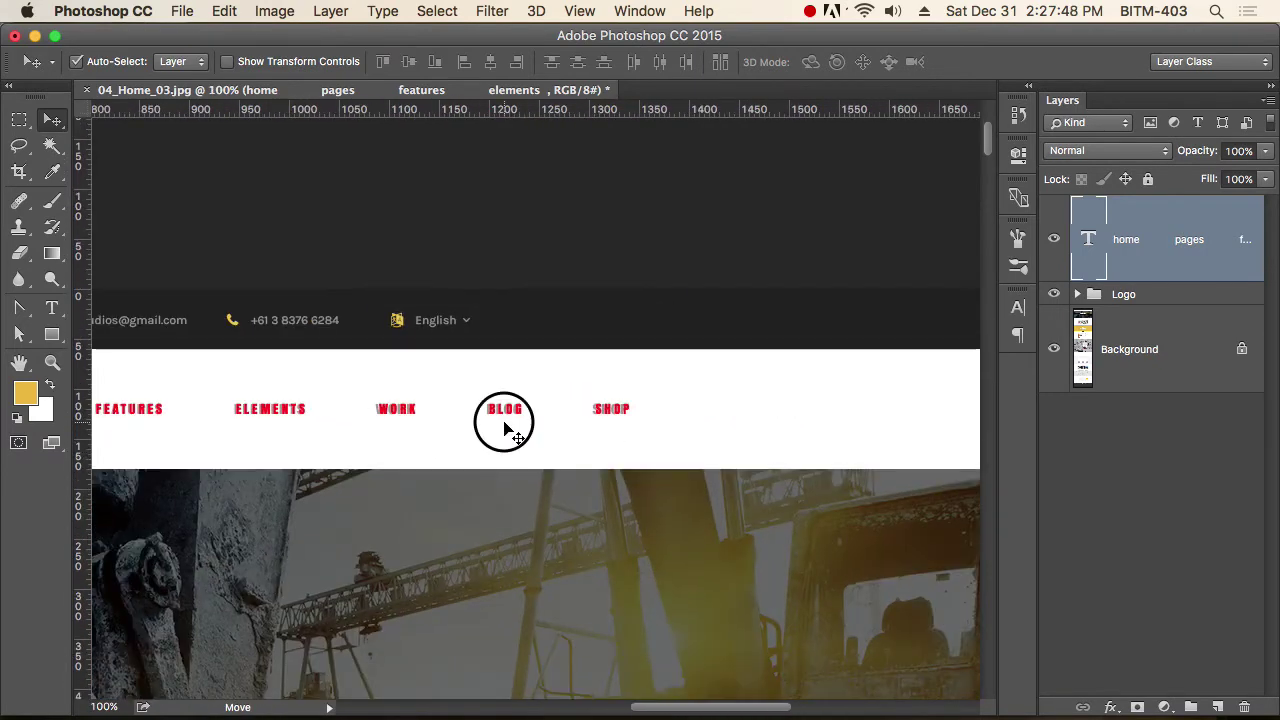
alt+super+click(450, 428)
drag(450, 428, 660, 434)
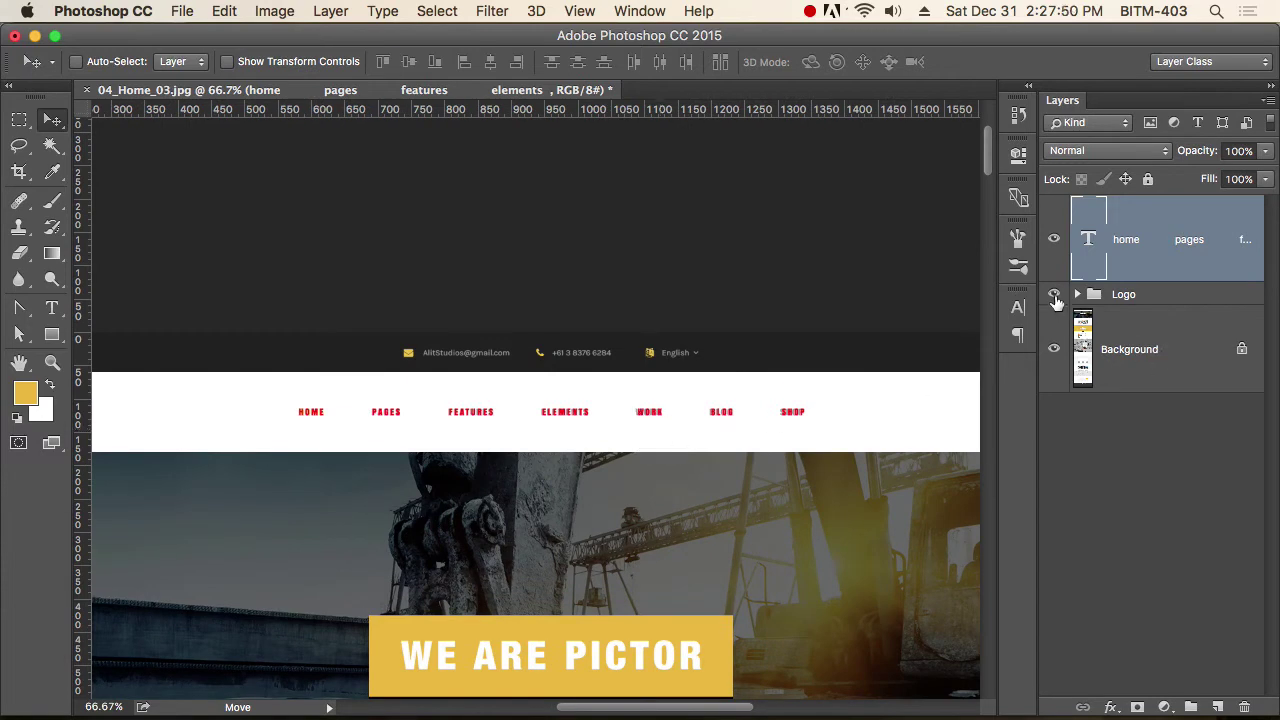
super+click(366, 415)
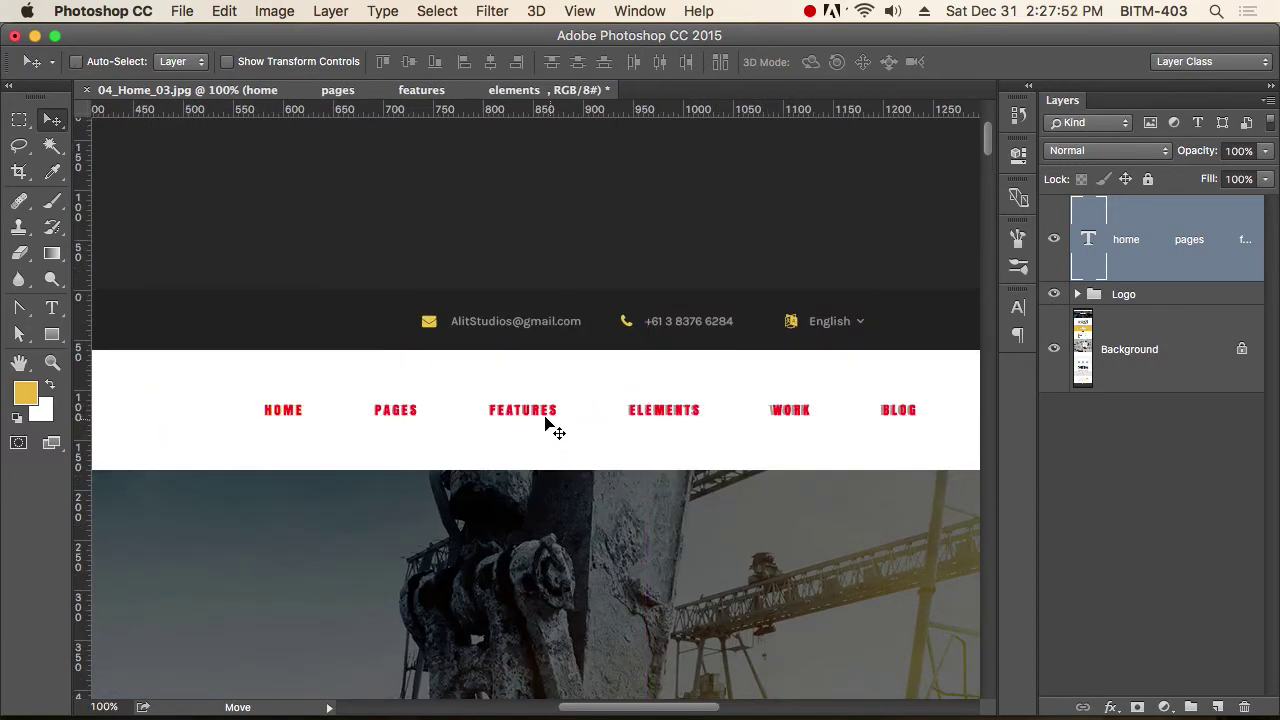
drag(545, 418, 536, 452)
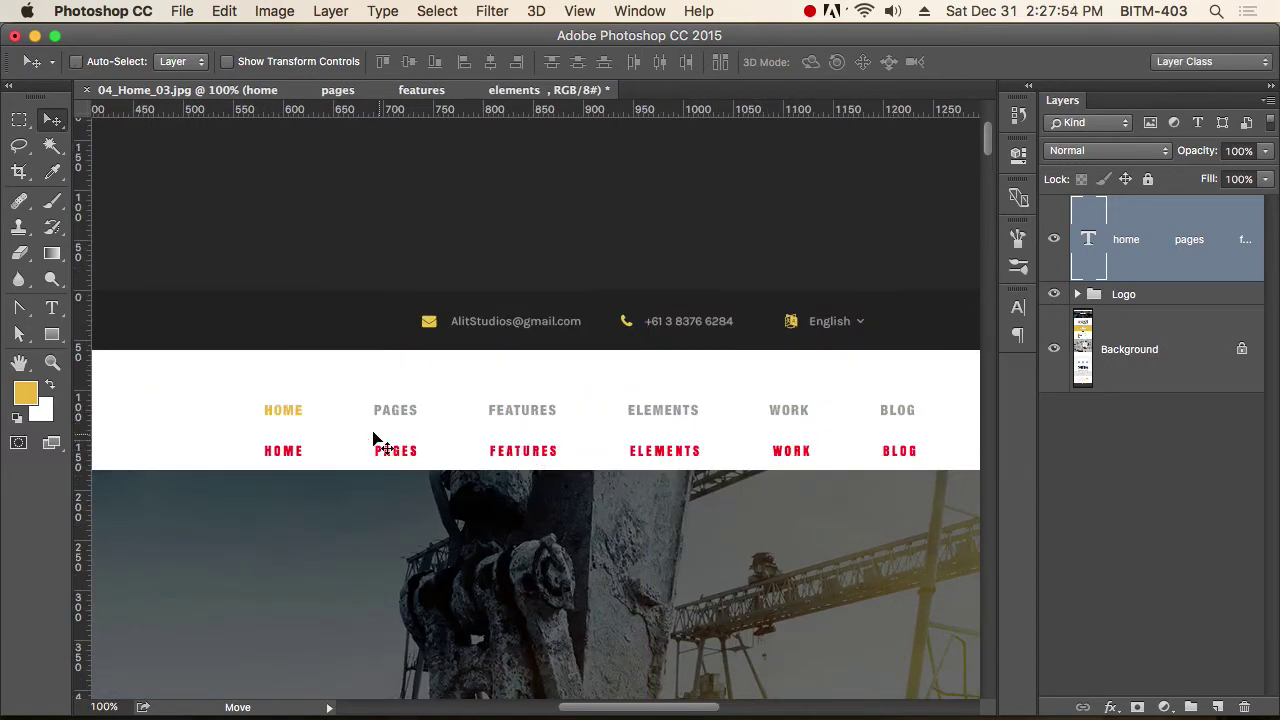
Zoom in on HOME and PAGES to compare, then zoom out to the whole header.
drag(280, 420, 551, 494)
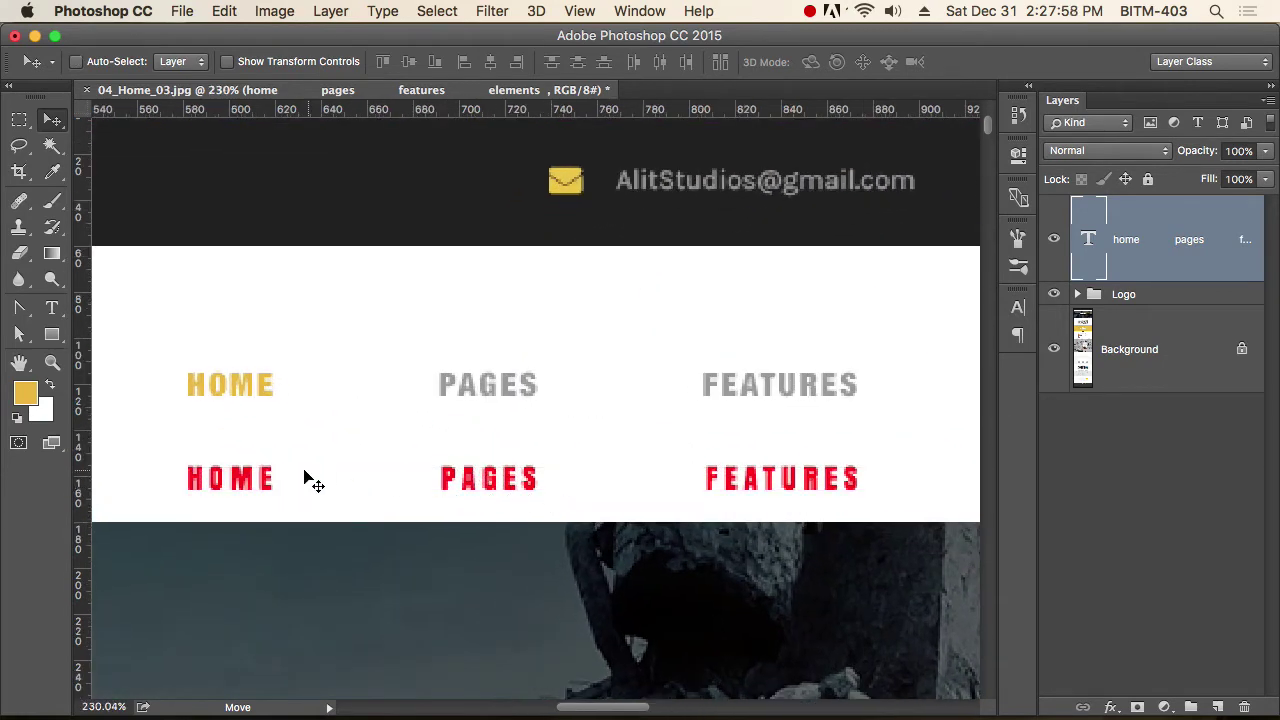
alt+click(604, 477)
alt+click(691, 471)
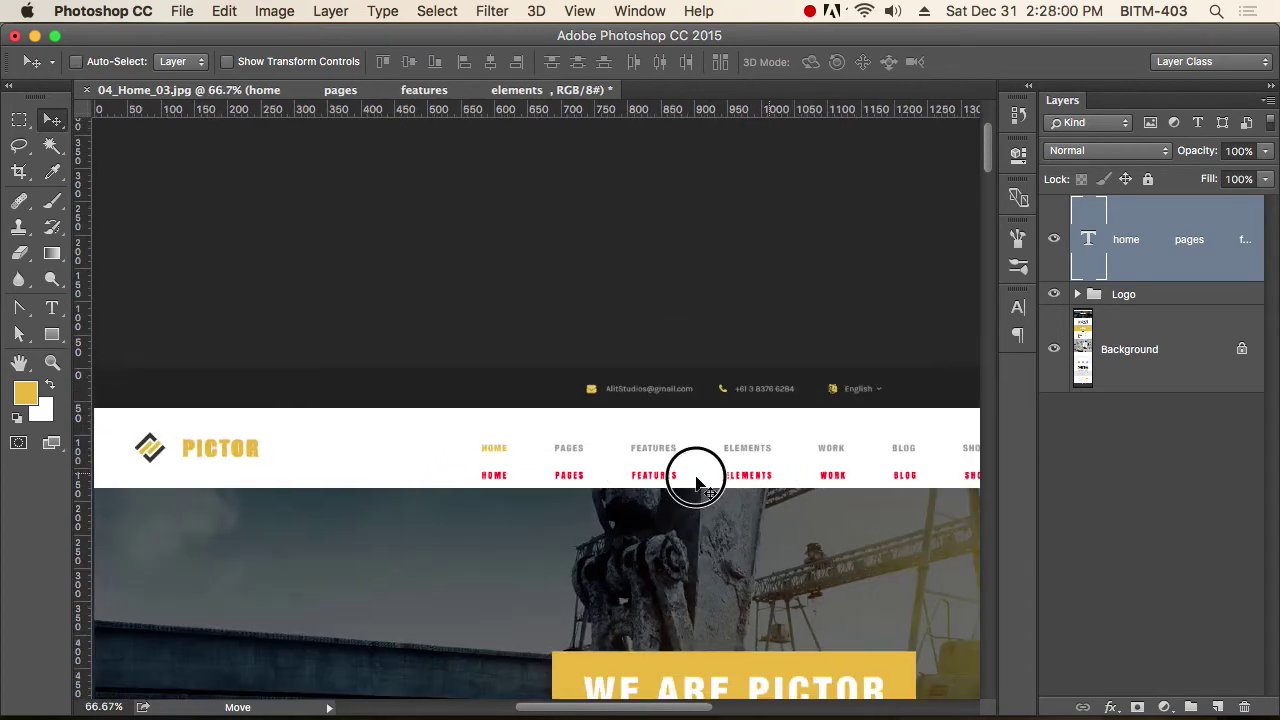
drag(691, 471, 463, 474)
Colour the menu words PAGES through SHOP grey (9b9b9b), sampled from the mockup.
key(t)
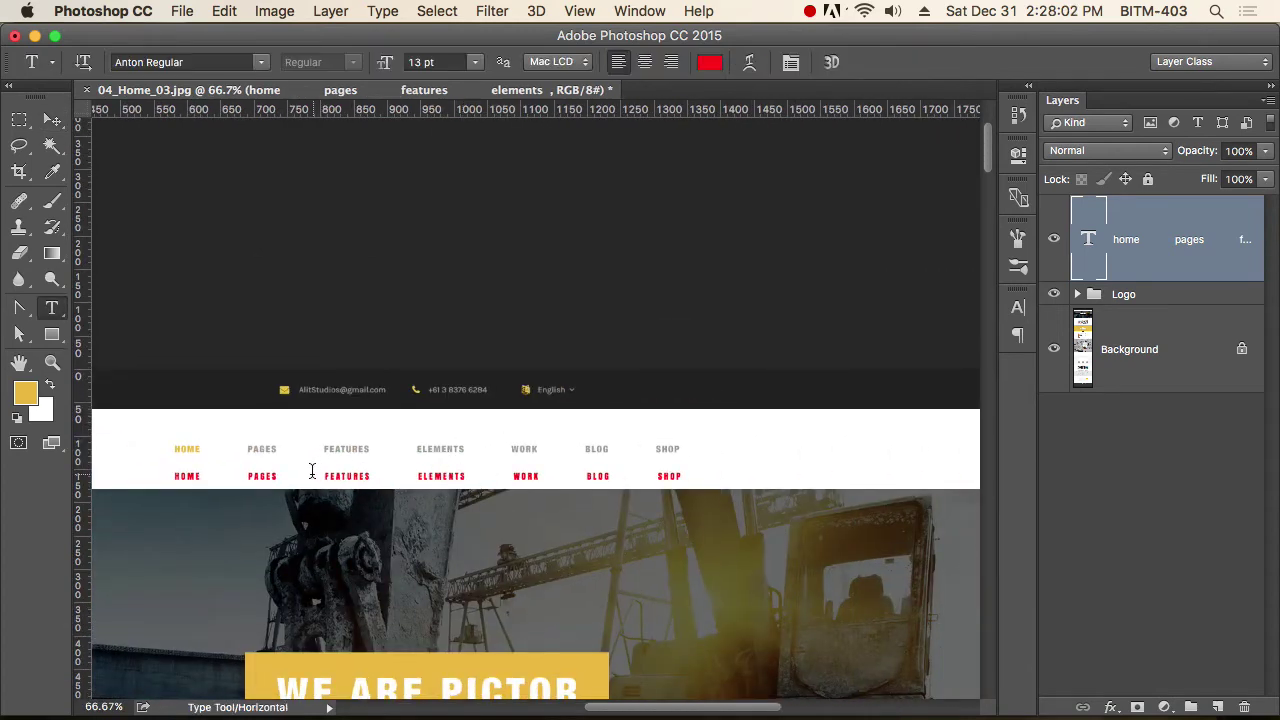
drag(248, 476, 776, 512)
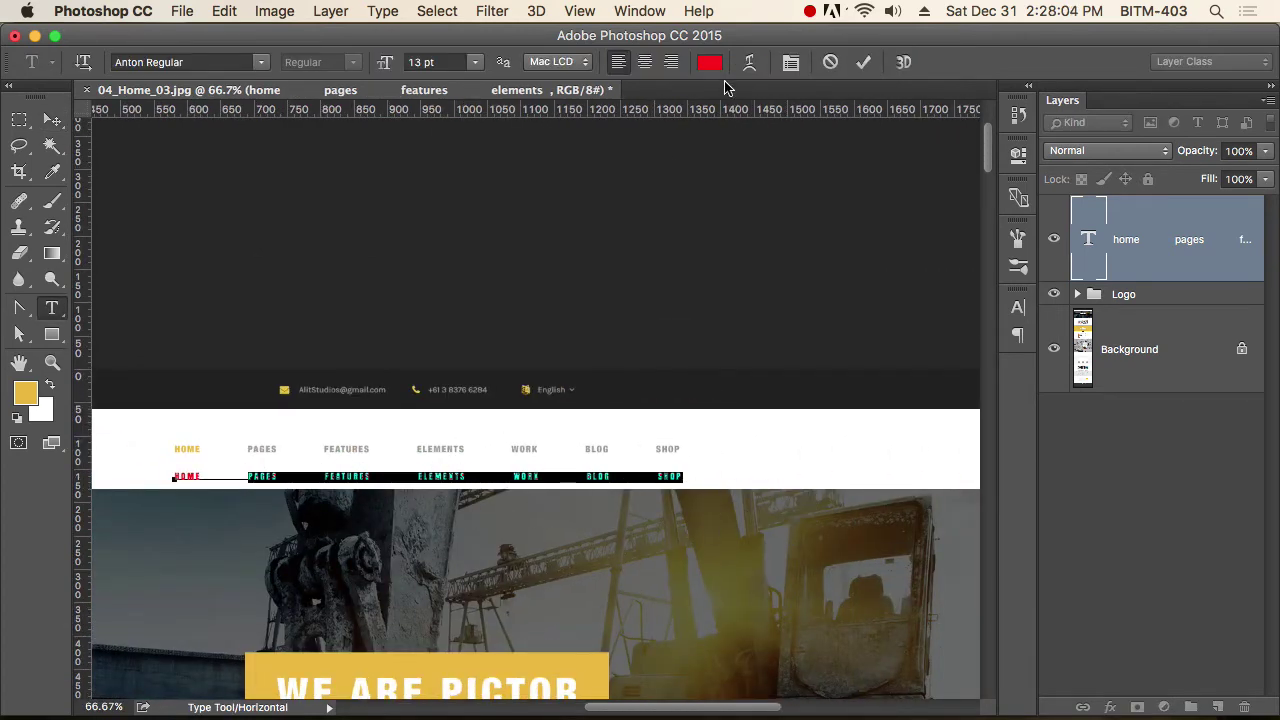
click(710, 64)
scroll(243, 439, up, 5)
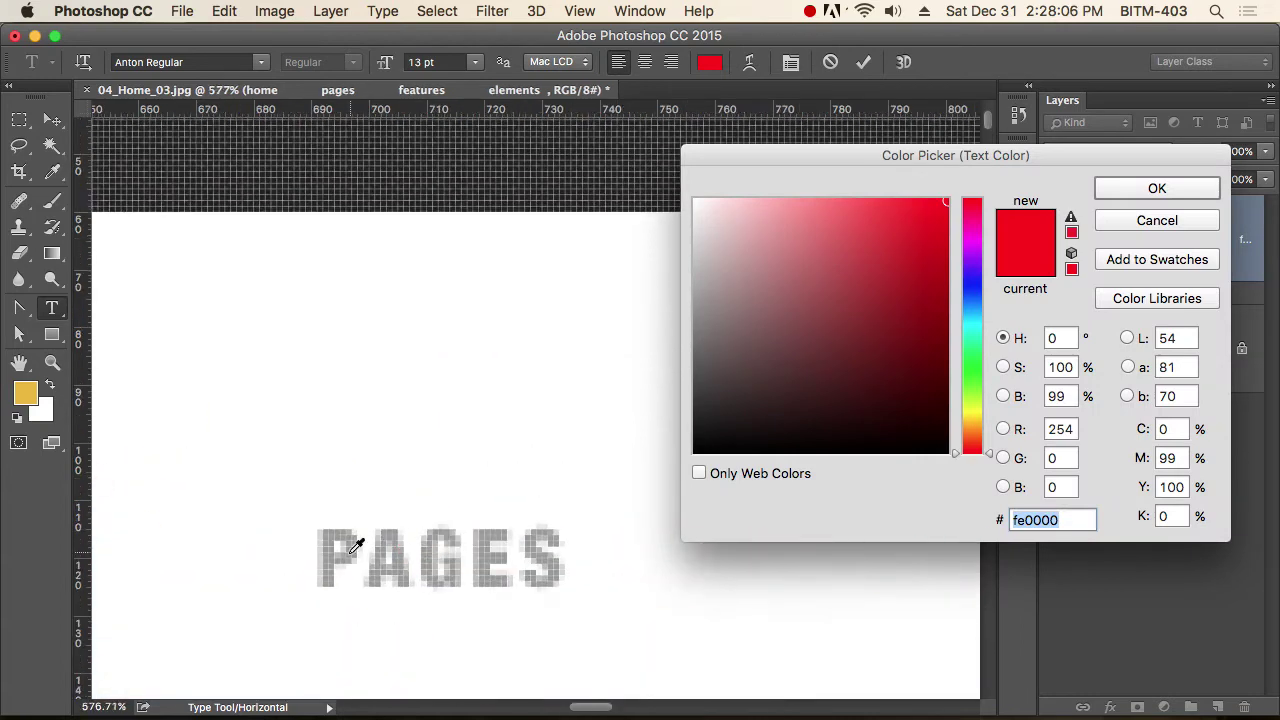
click(333, 541)
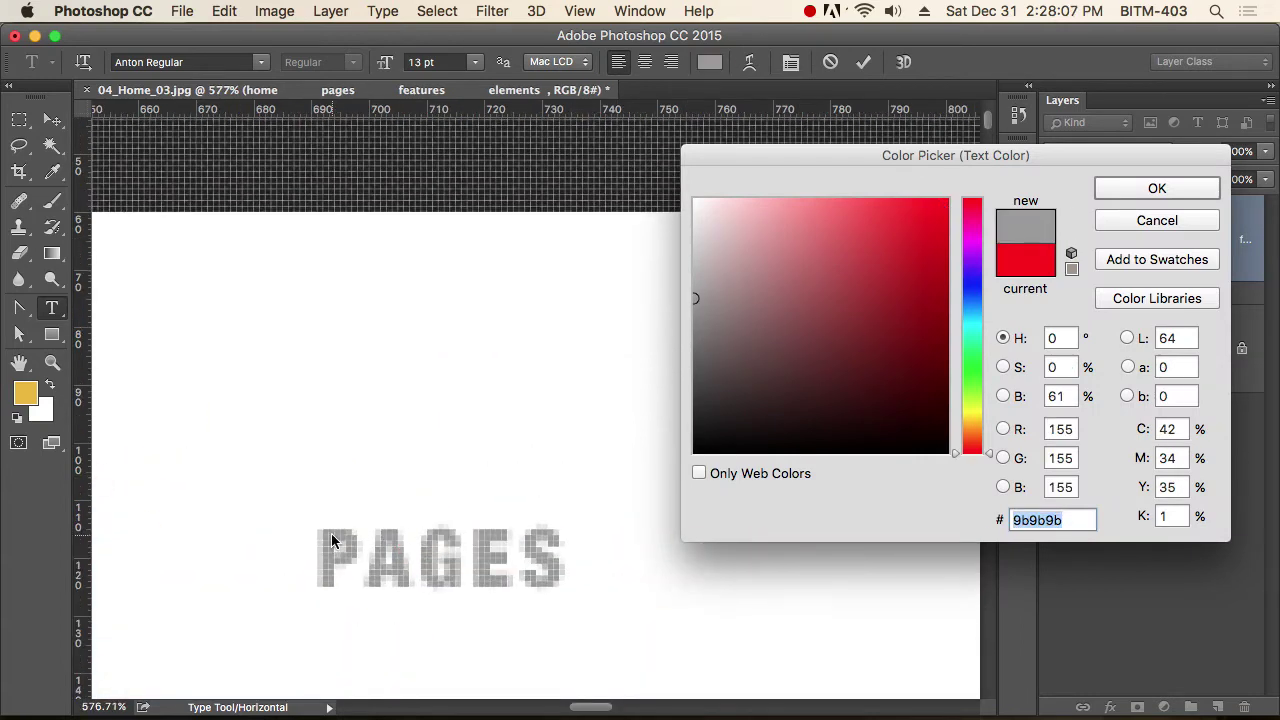
click(1157, 190)
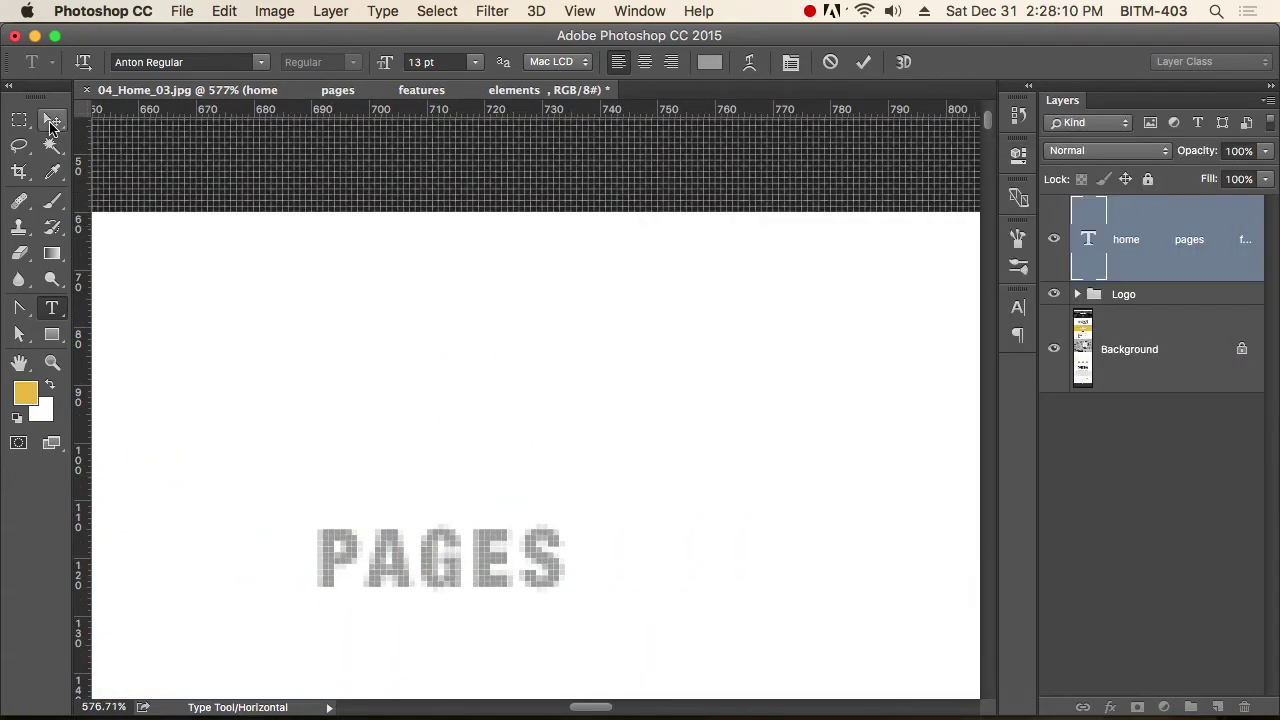
click(52, 120)
Colour the HOME menu word gold (e9b82f).
scroll(471, 528, down, 5)
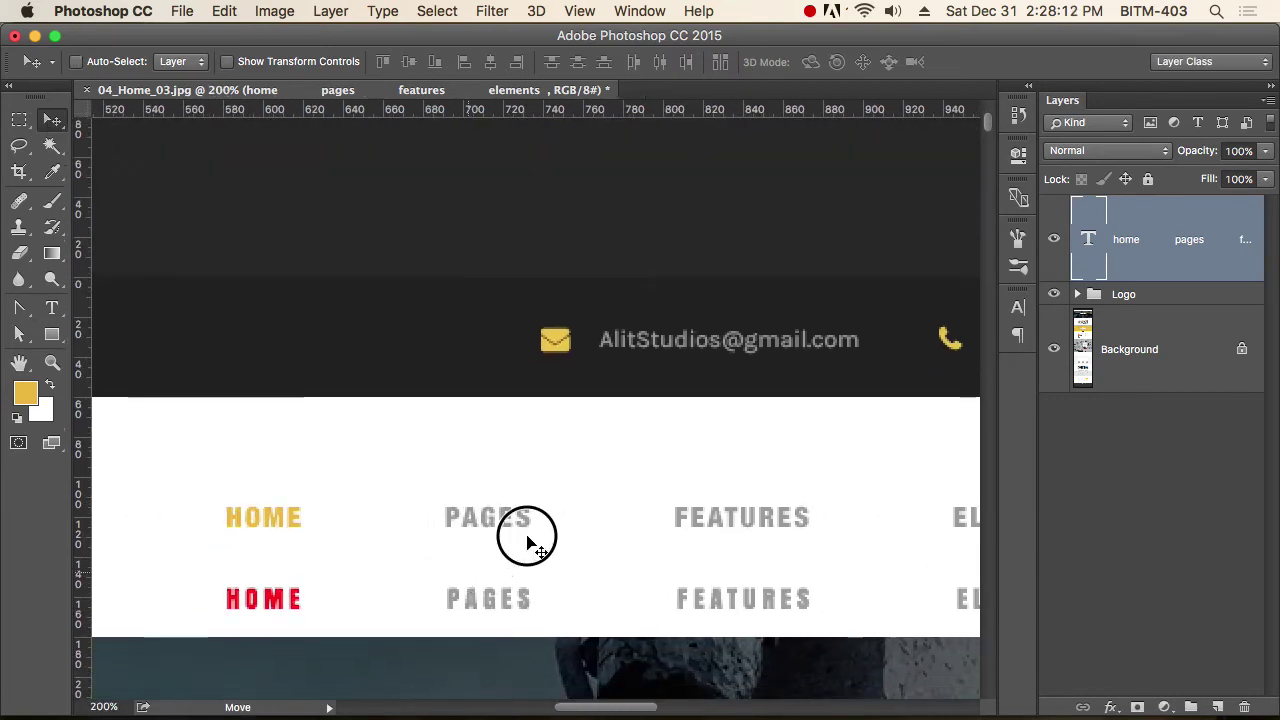
key(t)
drag(357, 560, 288, 560)
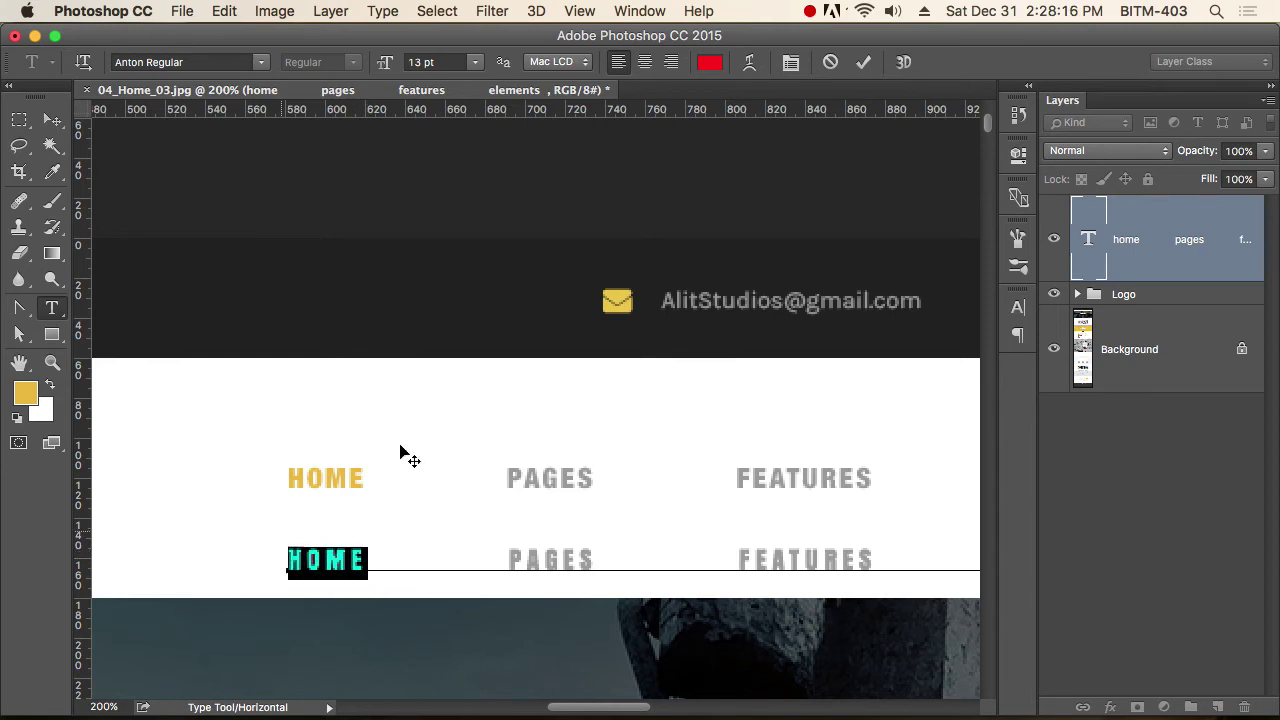
click(709, 62)
click(27, 396)
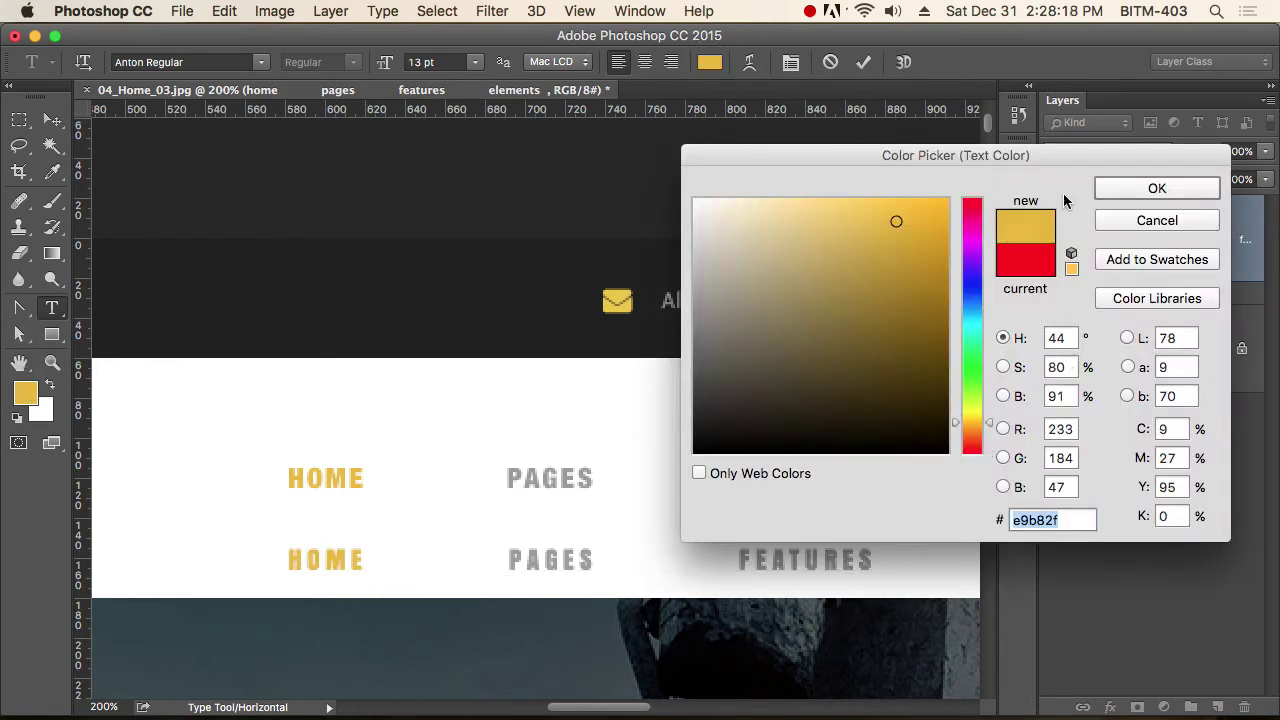
click(1124, 190)
click(52, 120)
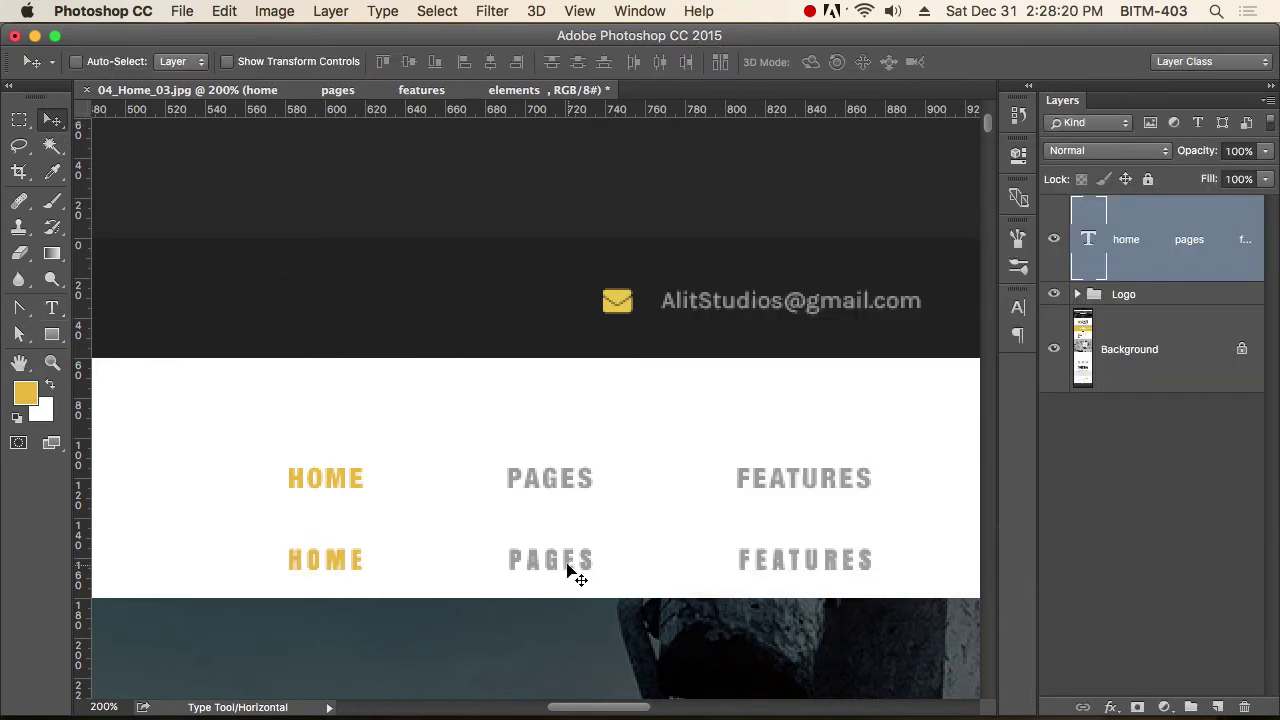
Move the menu text layer up 46 px onto the mockup's original menu row.
drag(570, 568, 549, 477)
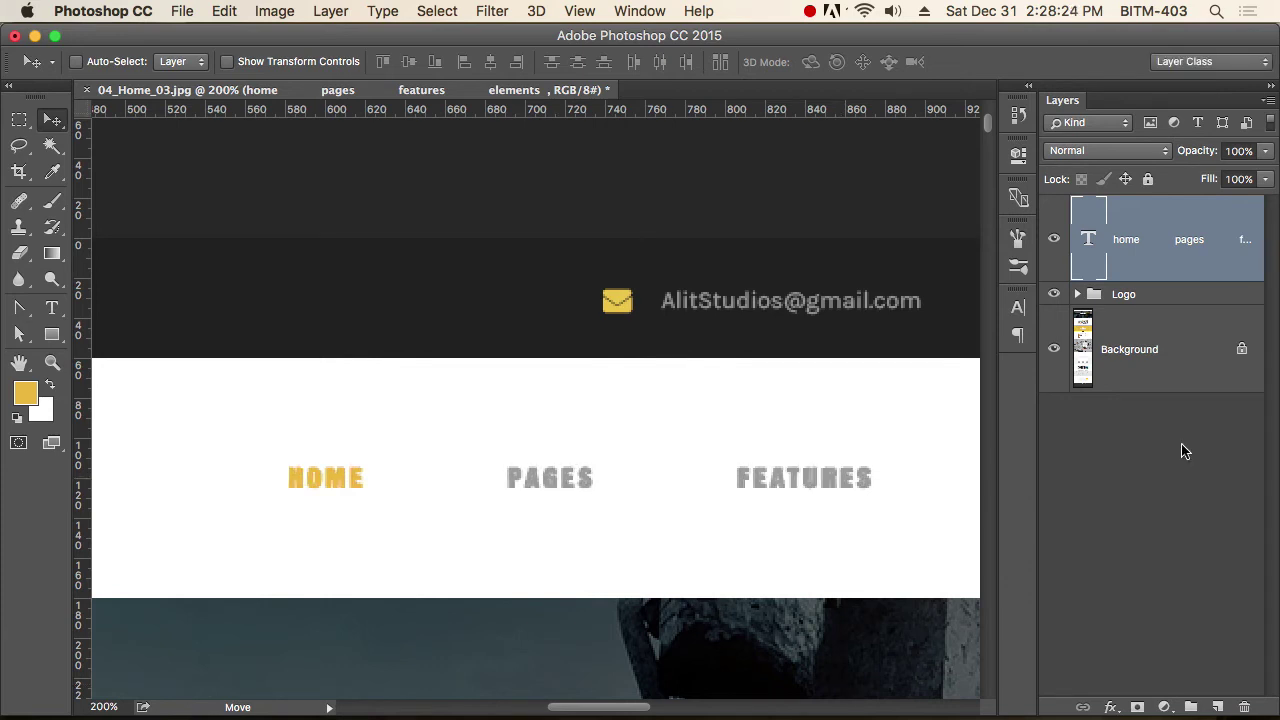
scroll(651, 463, down, 10)
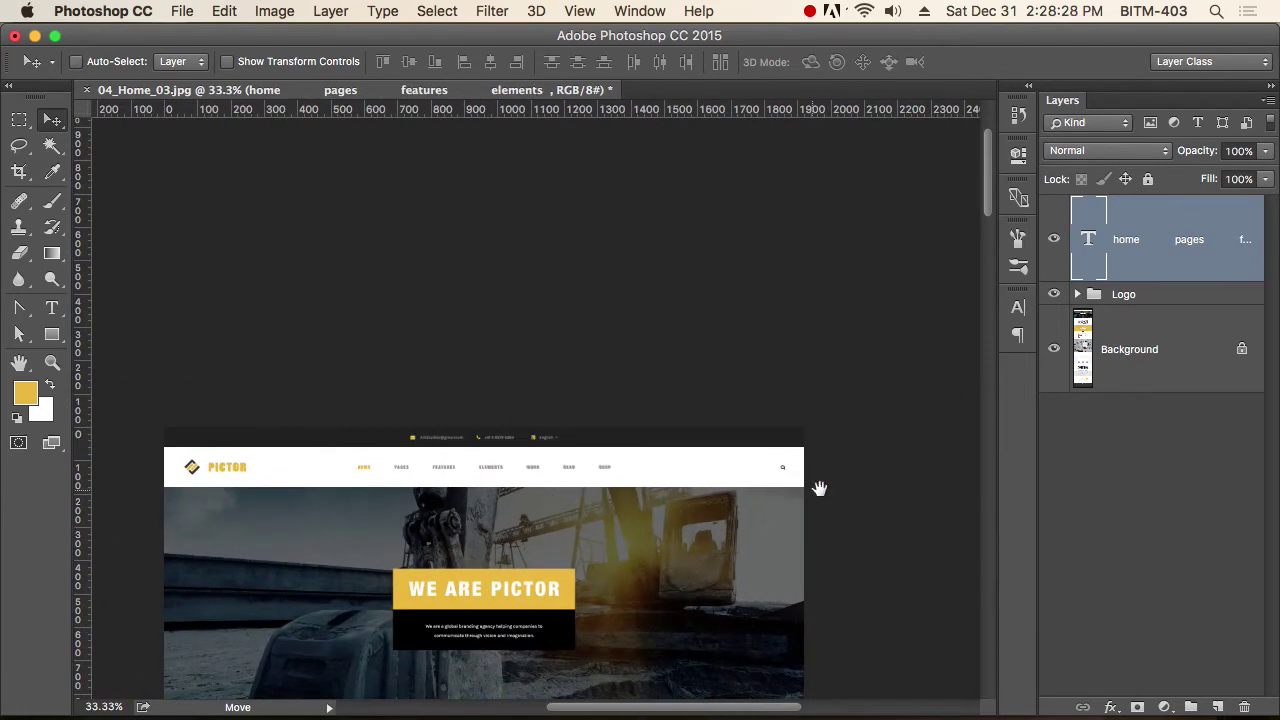
drag(834, 514, 960, 547)
Quit Font Book and switch over to Firefox.
key(super+Tab)
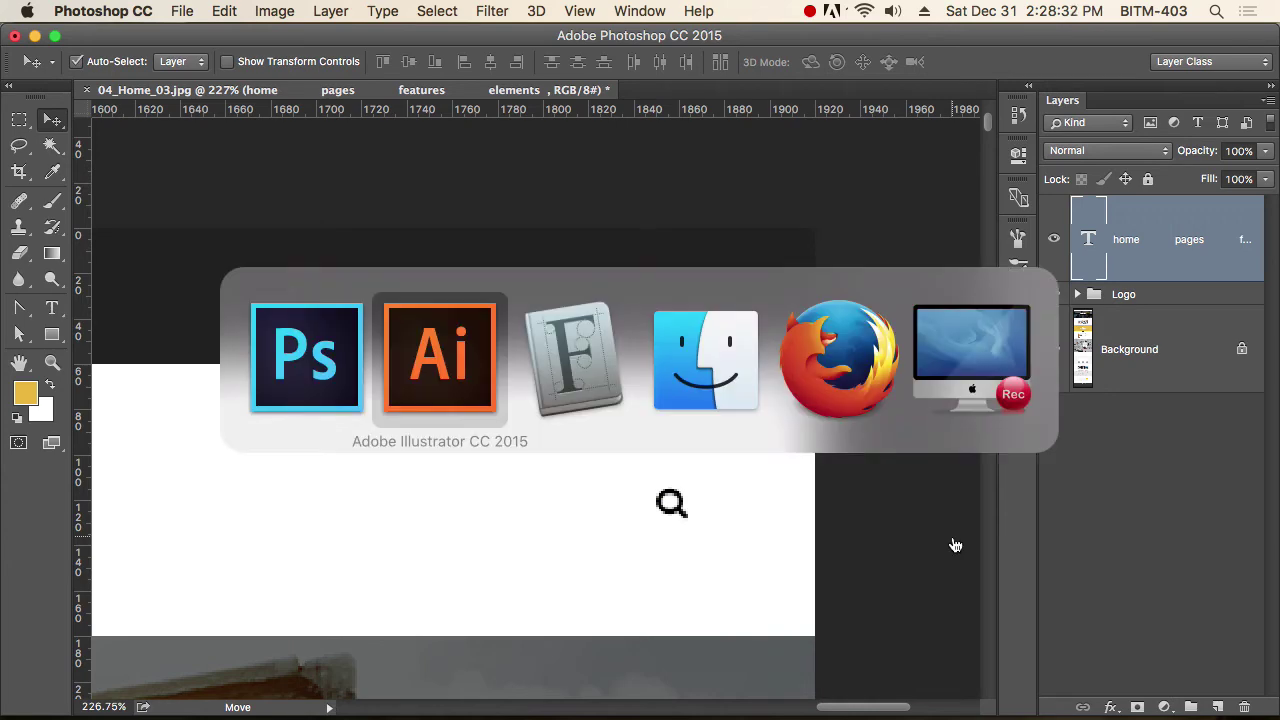
key(super+Tab)
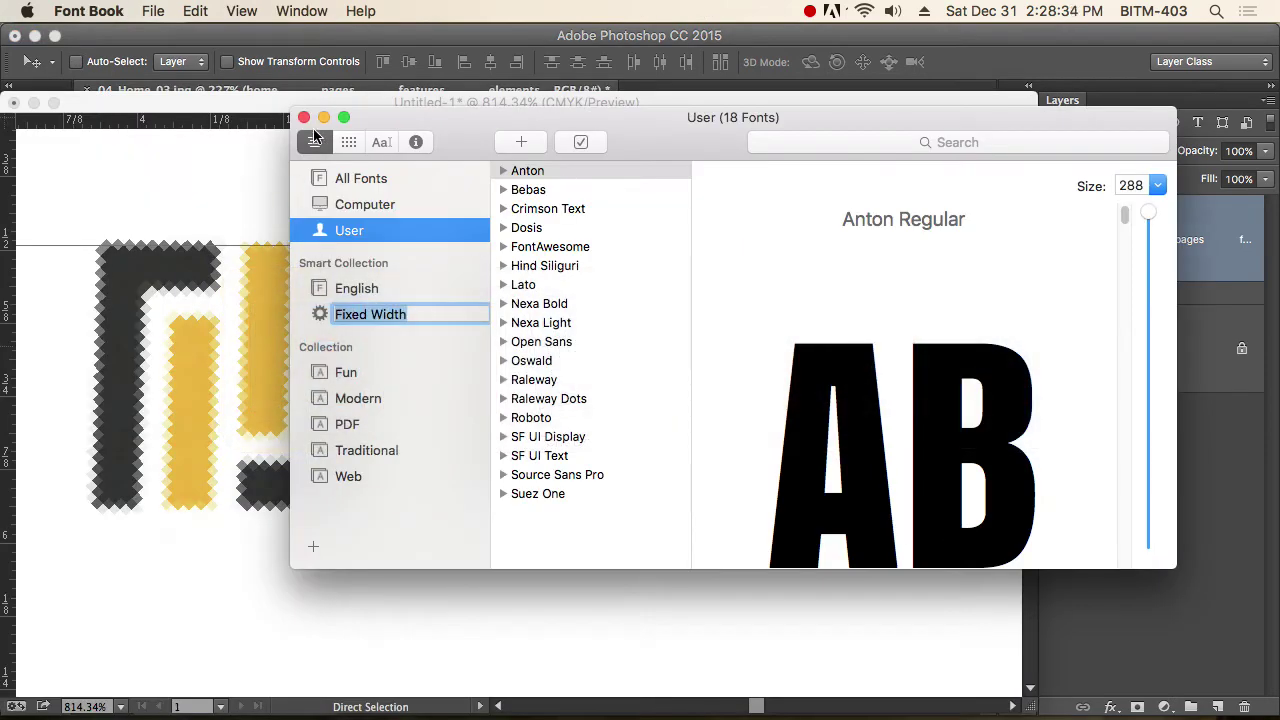
key(super+q)
key(super+Tab)
key(super+Tab)
key(super+Tab)
key(super+Tab)
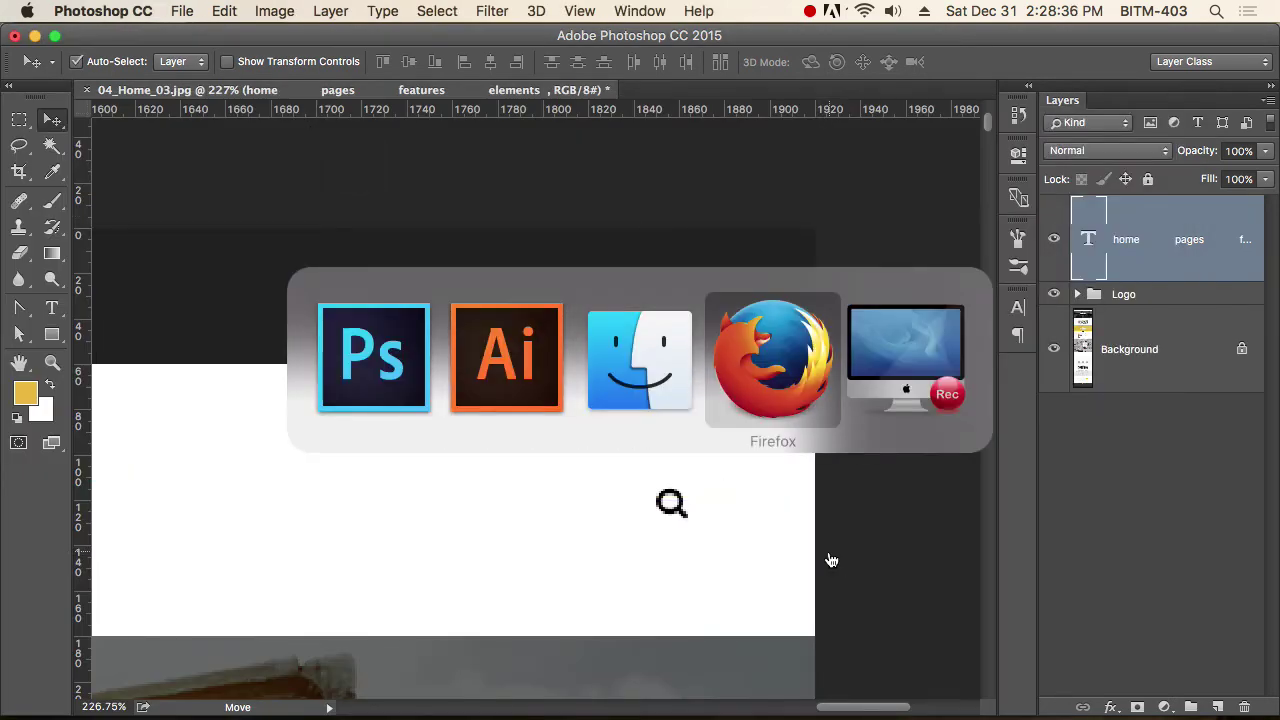
Search Google for 'font awesome cheatsheet', open the fontawesome.io cheatsheet and dismiss its popup.
click(736, 80)
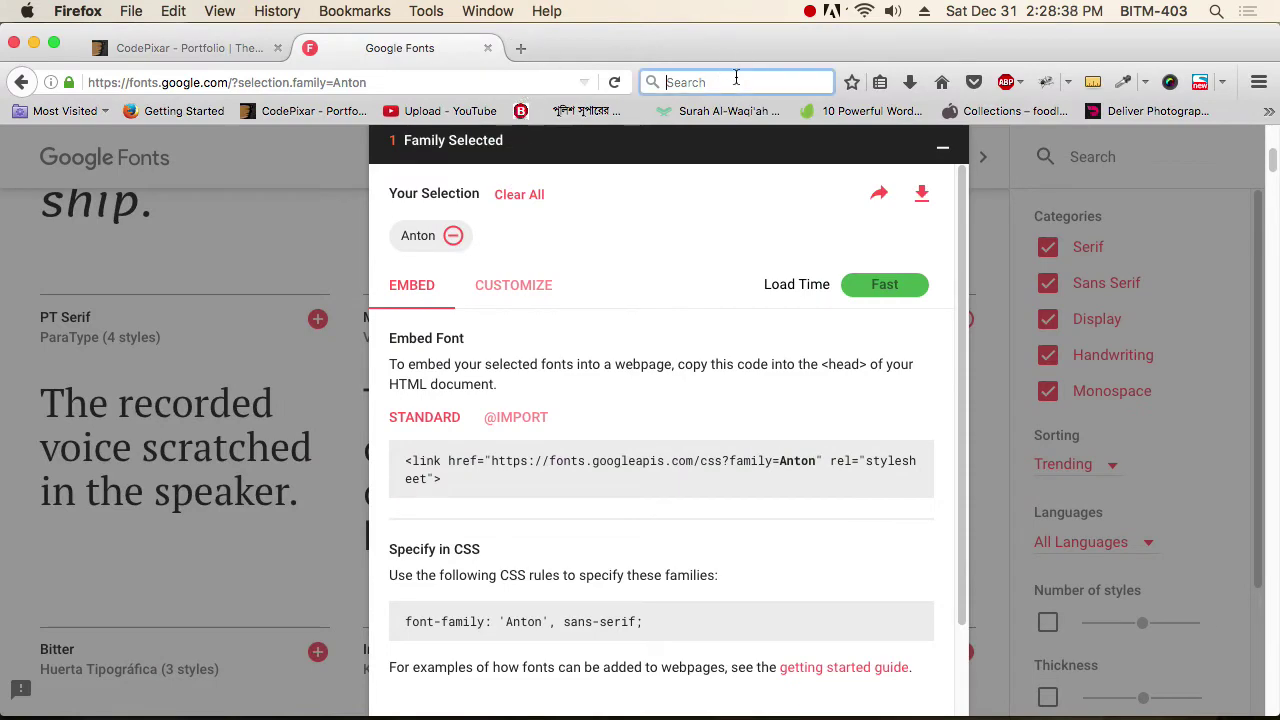
text(font)
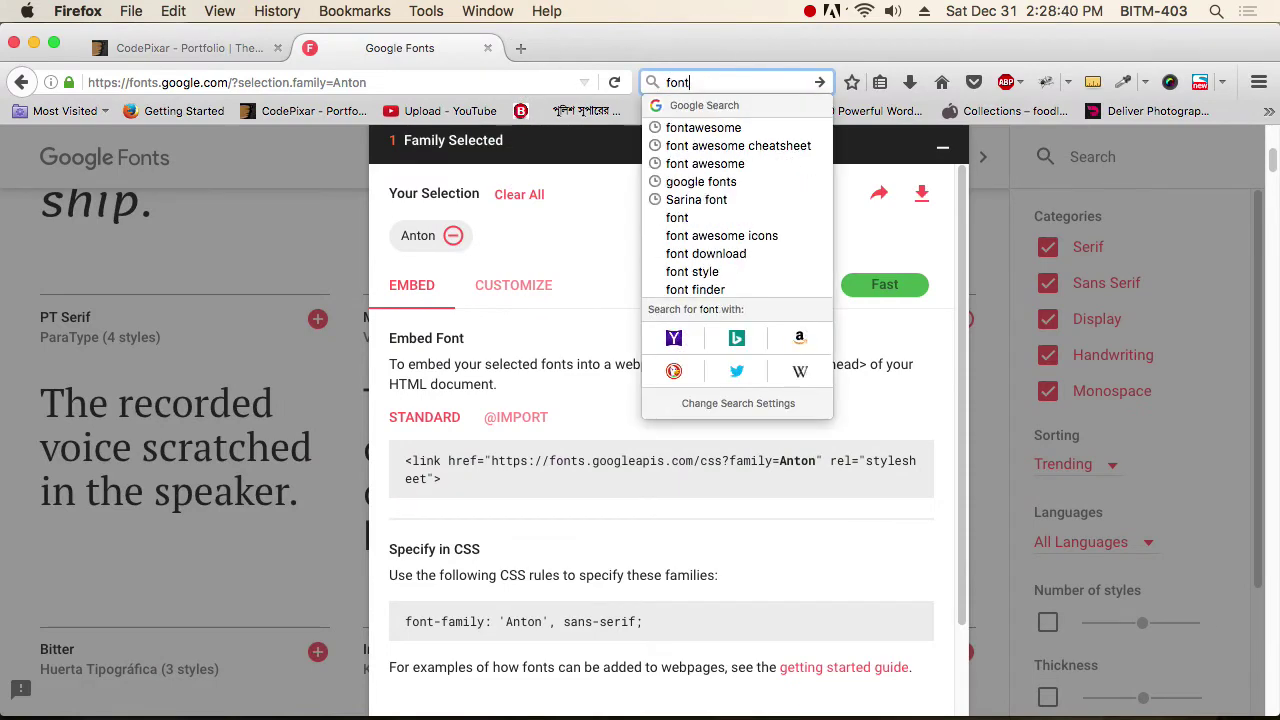
key(Down)
key(Down)
key(Return)
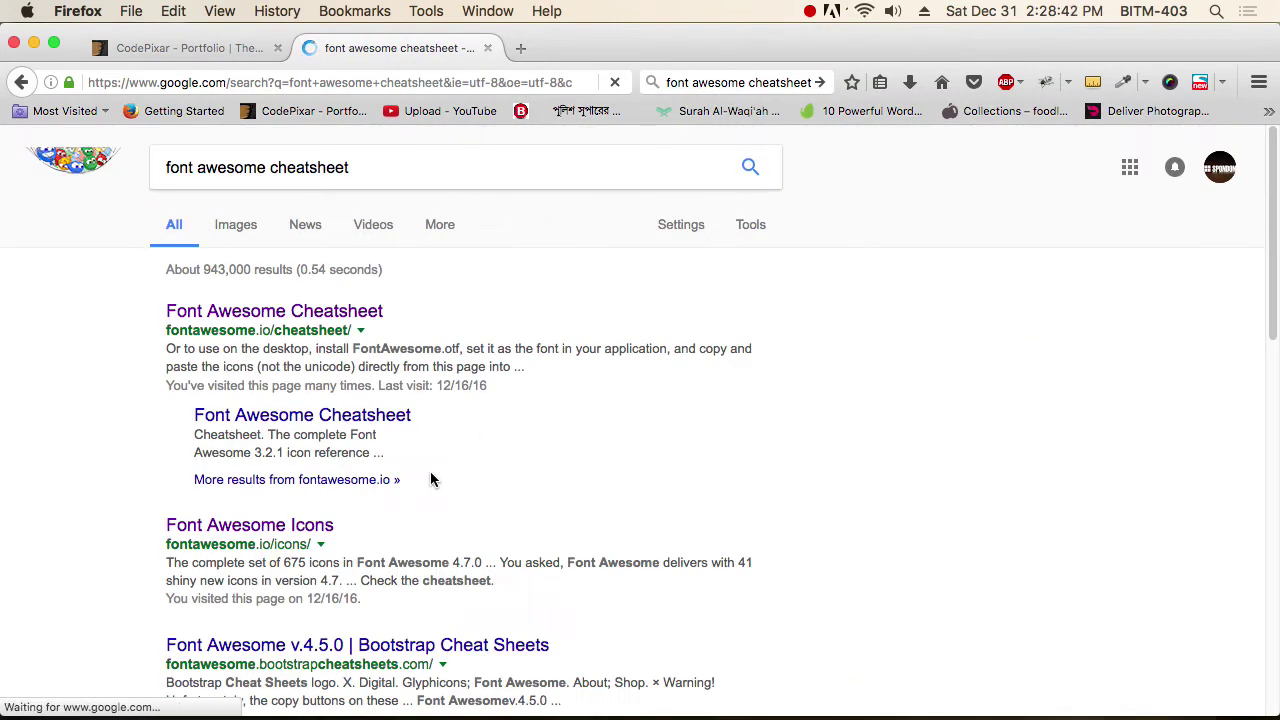
click(328, 316)
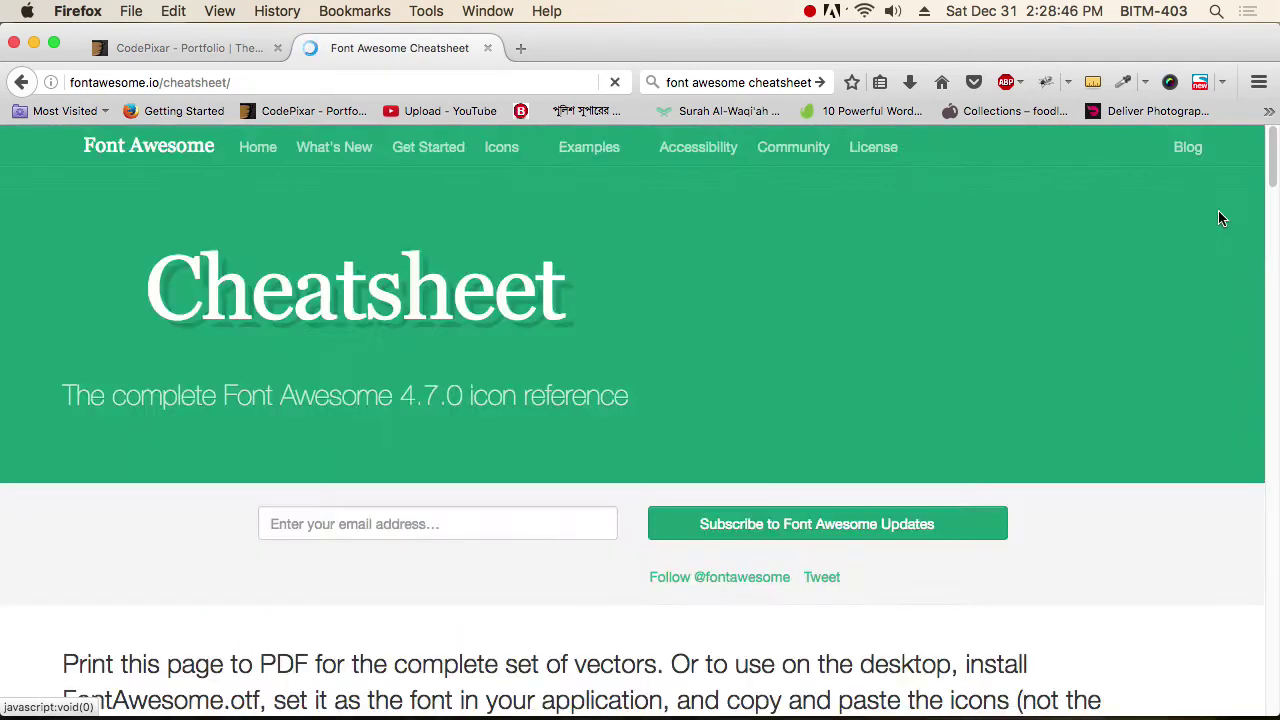
scroll(1000, 451, down, 3)
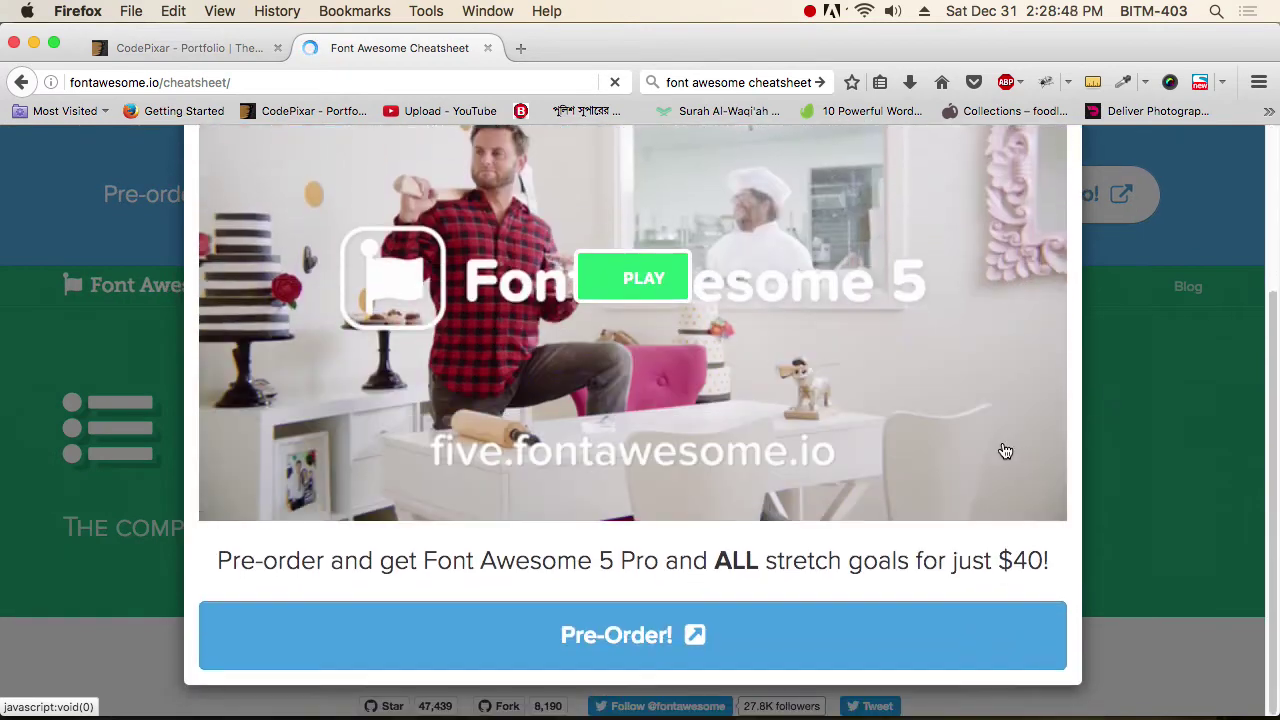
click(1166, 547)
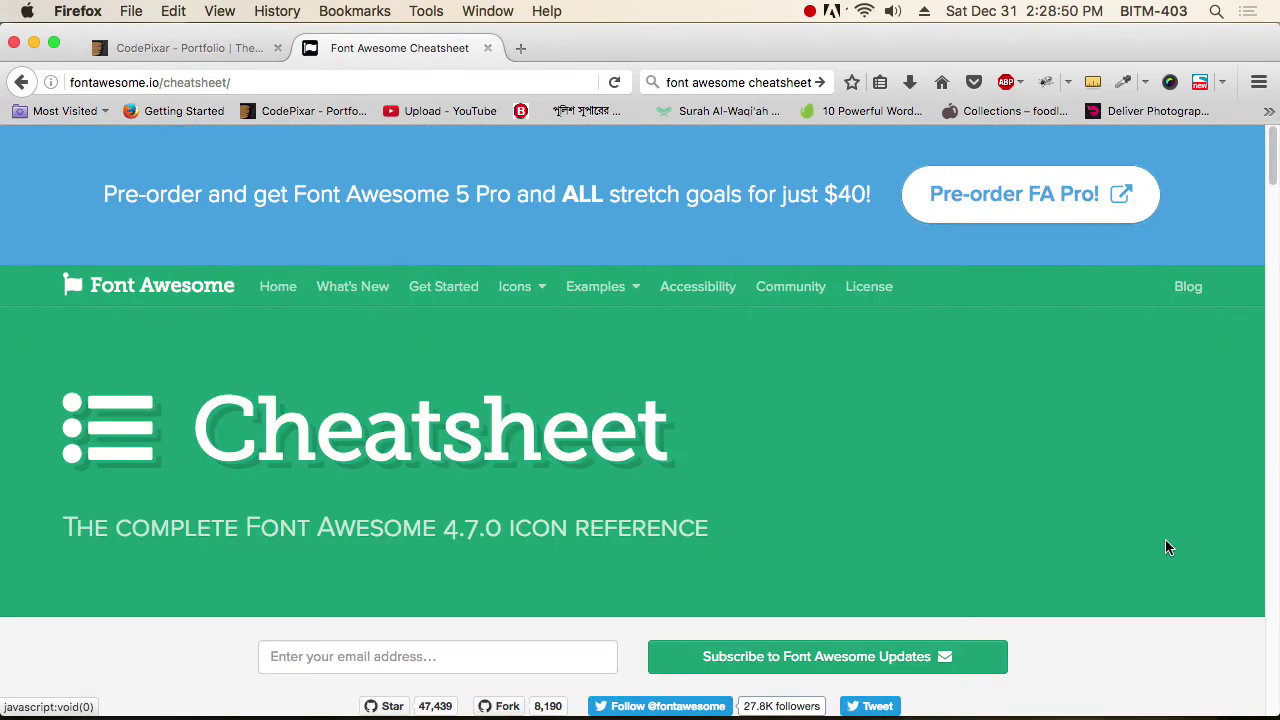
Find 'search' on the cheatsheet to get the fa-search icon, then return to Photoshop.
key(super+f)
text(search)
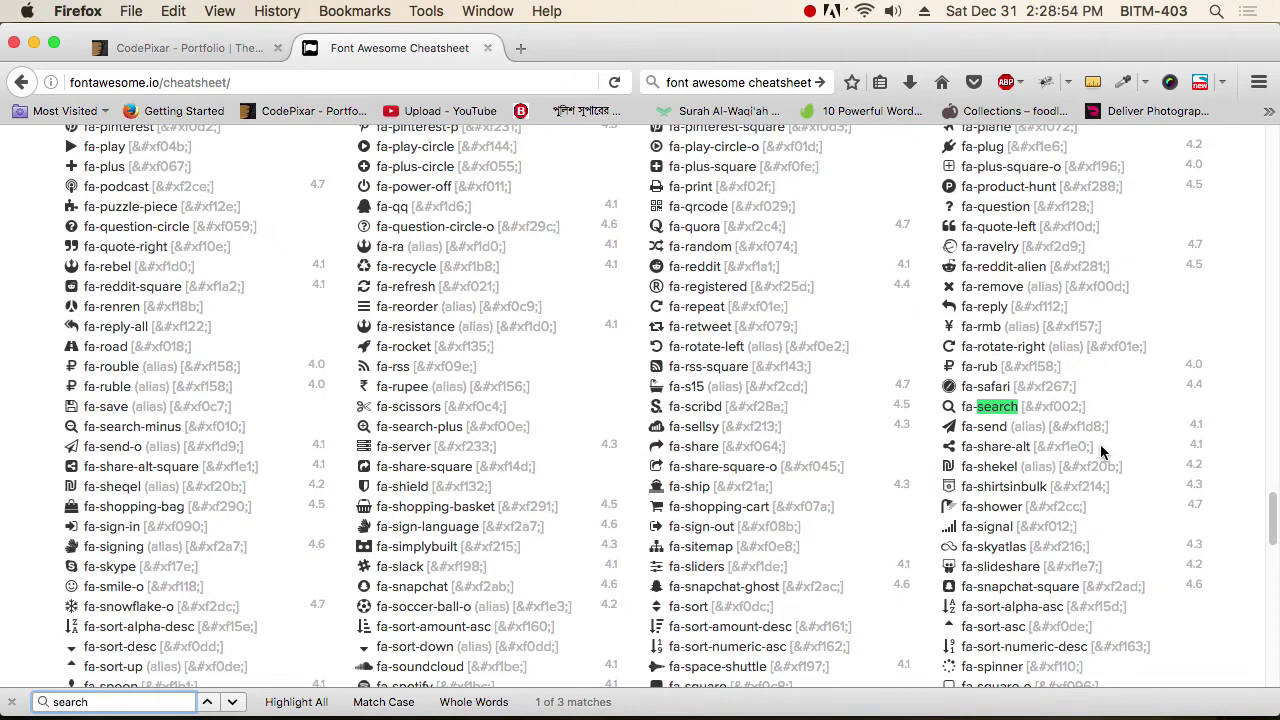
key(super+Tab)
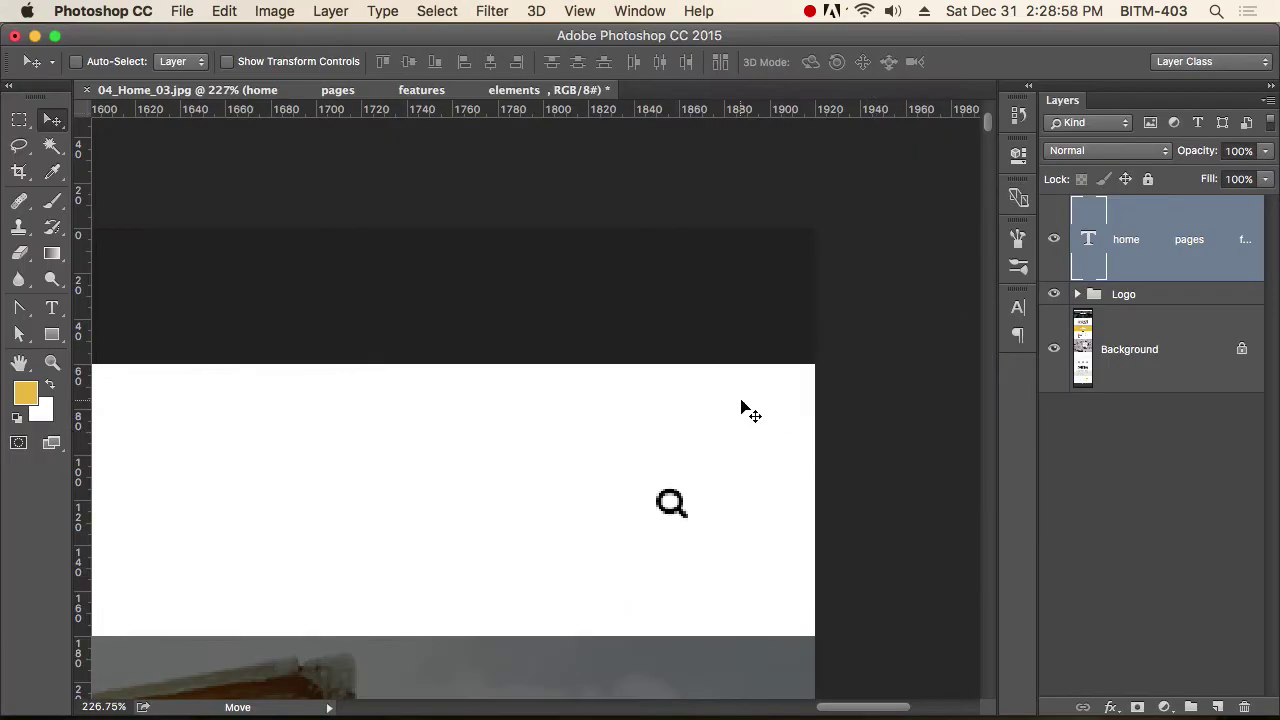
Paste the copied glyph into a new text layer and set its font to FontAwesome.
key(t)
click(601, 497)
key(super+v)
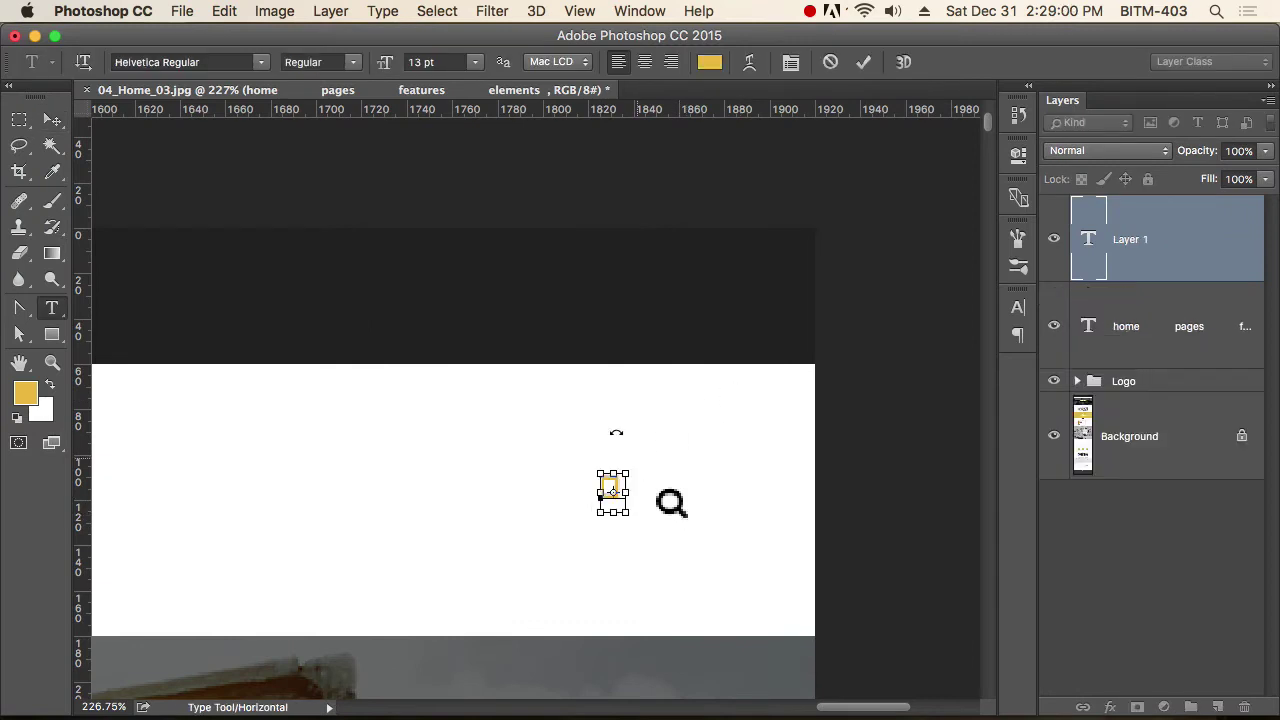
key(super+a)
click(205, 66)
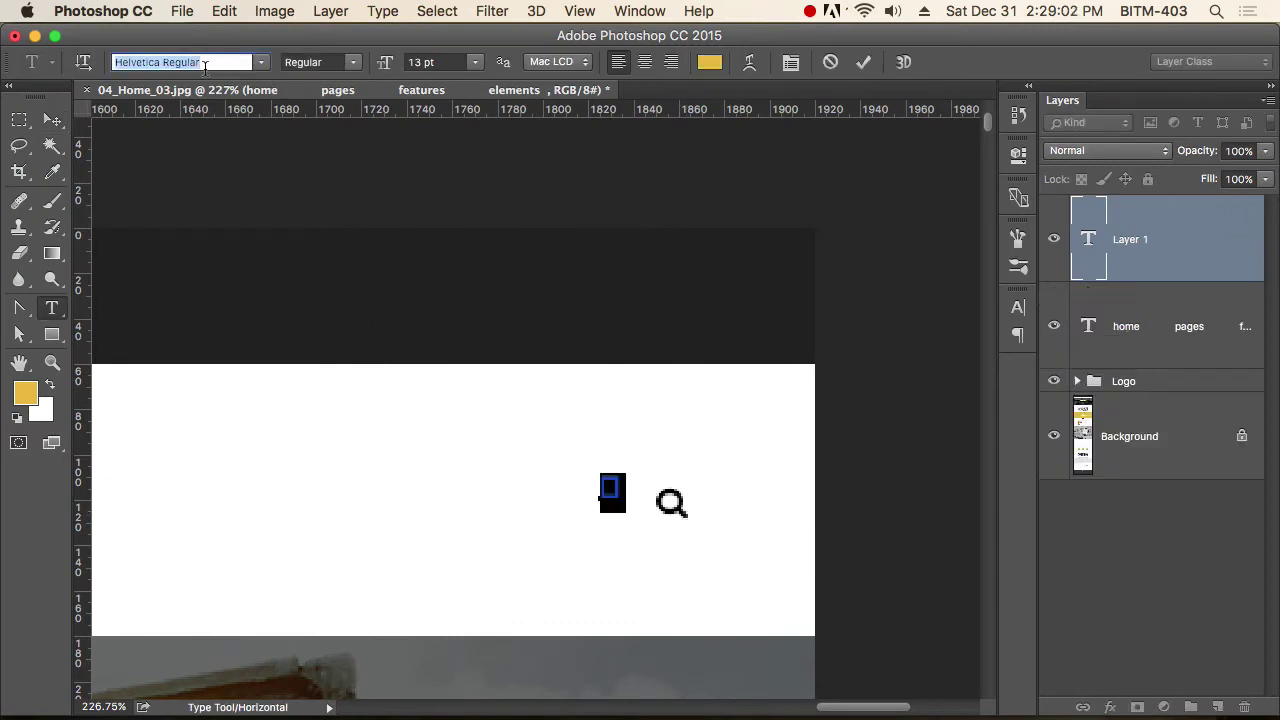
text(font)
key(Down)
key(Return)
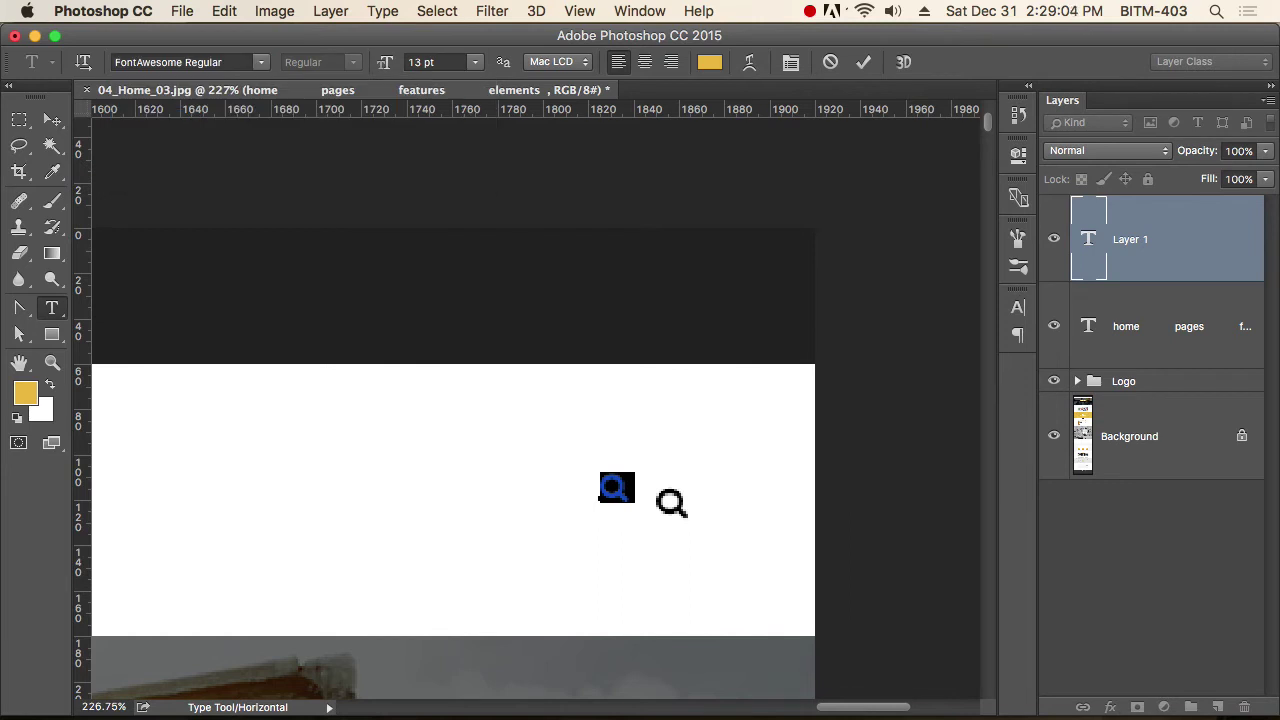
Position the magnifier icon over the mockup's search icon, nudging it up and left.
click(57, 121)
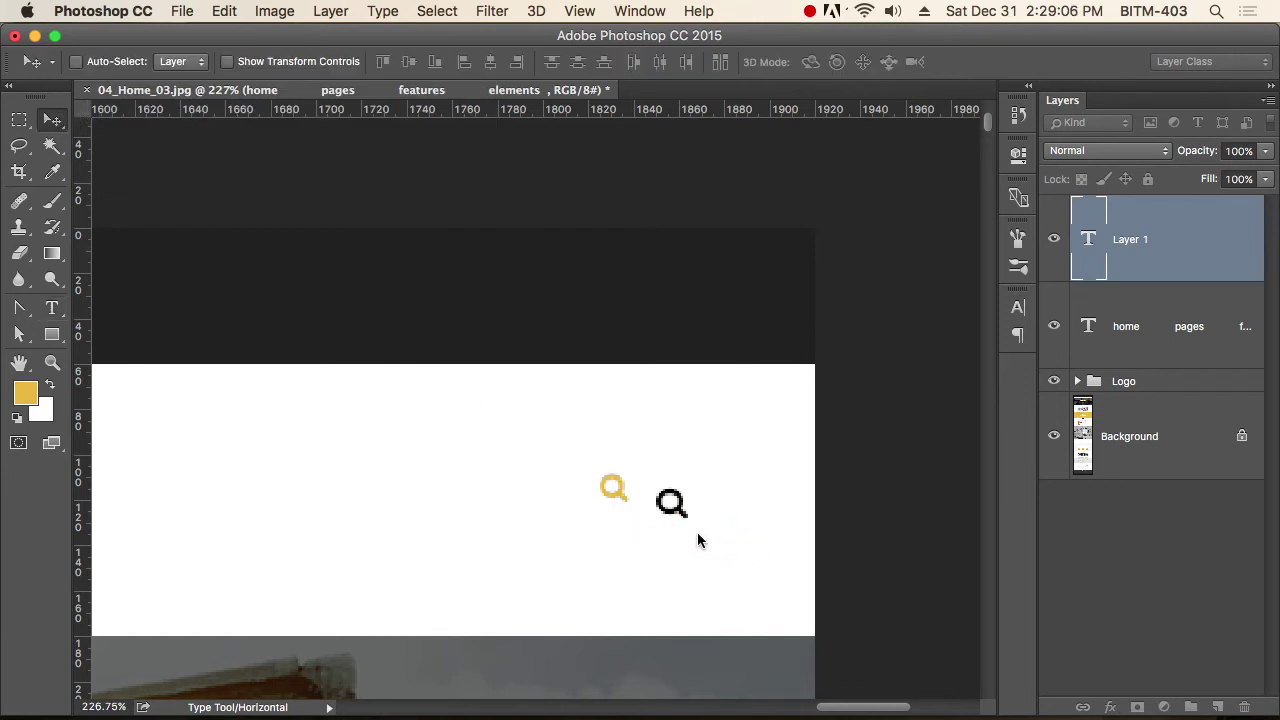
scroll(656, 505, up, 3)
drag(612, 500, 666, 486)
scroll(698, 520, up, 1)
key(Up)
key(Up)
key(Up)
key(Up)
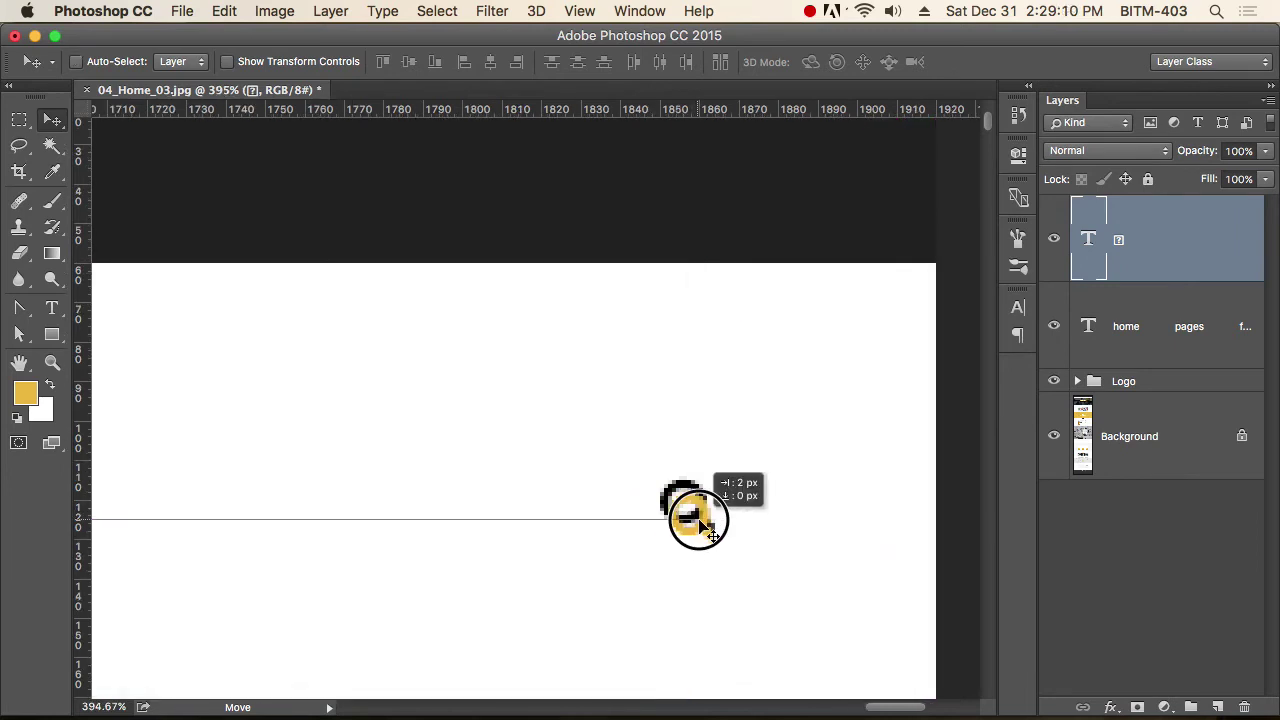
key(Left)
key(Left)
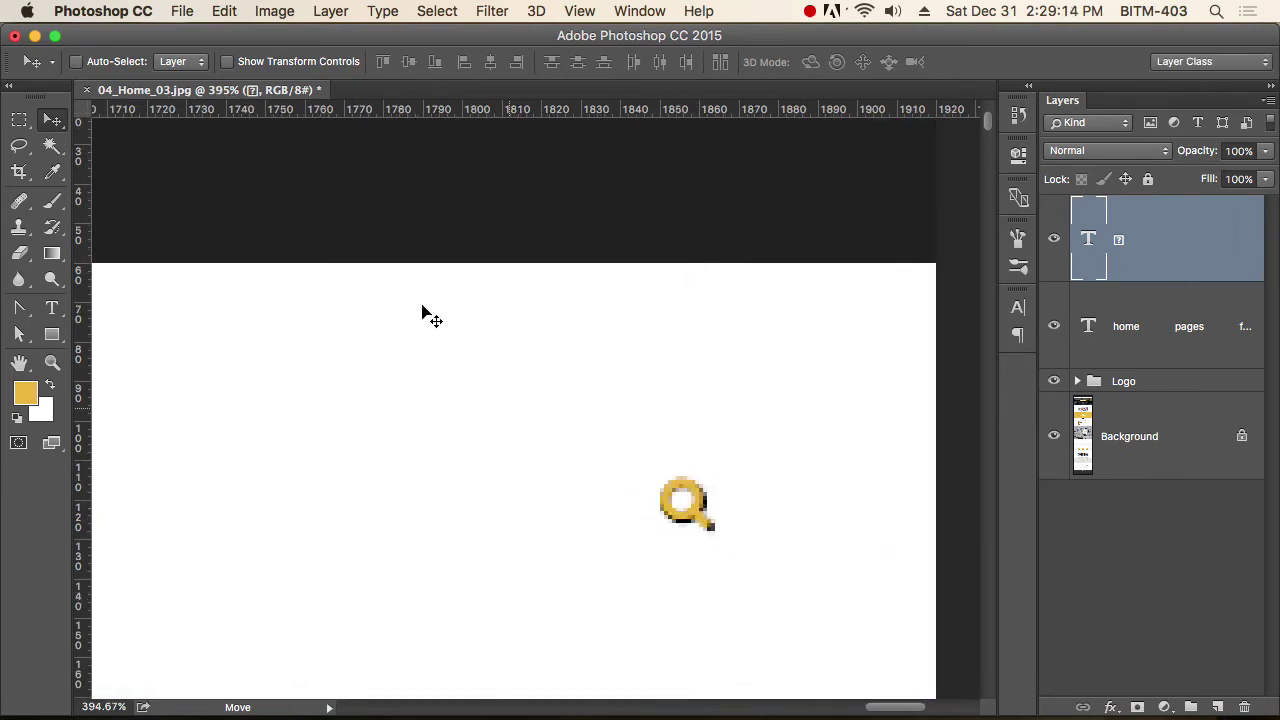
Set the icon's size to 14 pt and its colour to #000000.
key(t)
click(459, 61)
text(14)
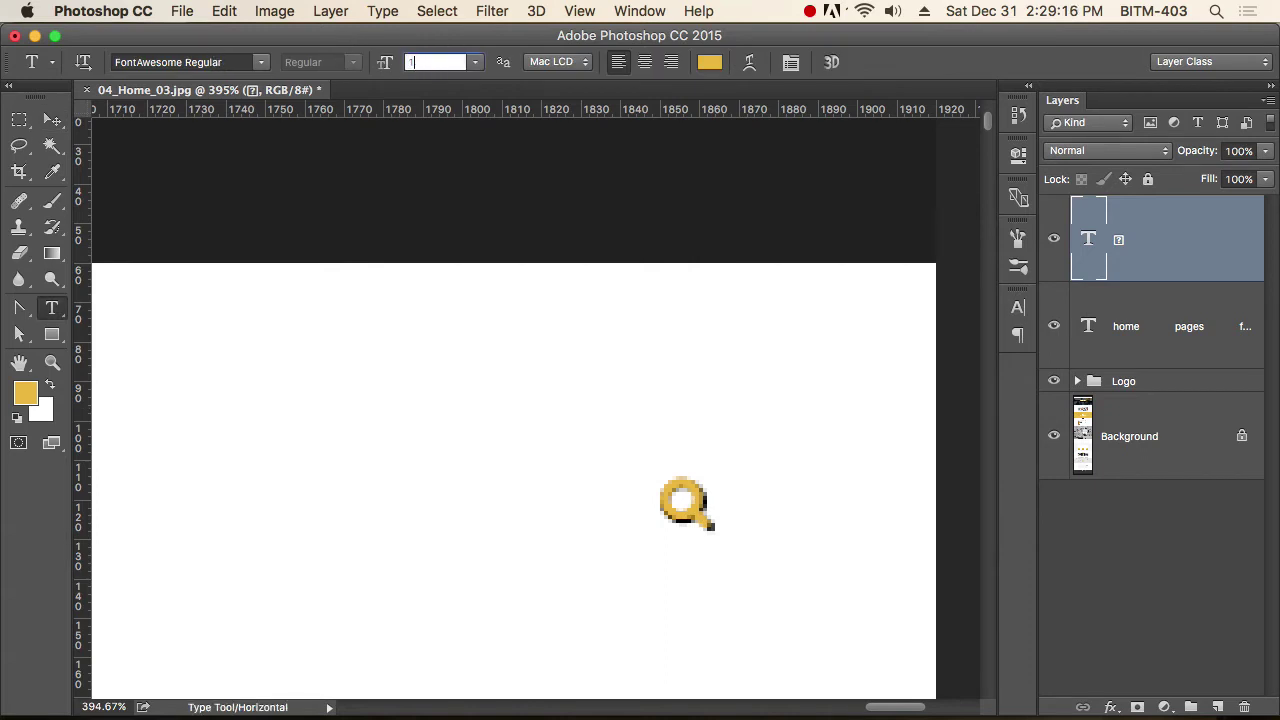
key(Return)
click(52, 122)
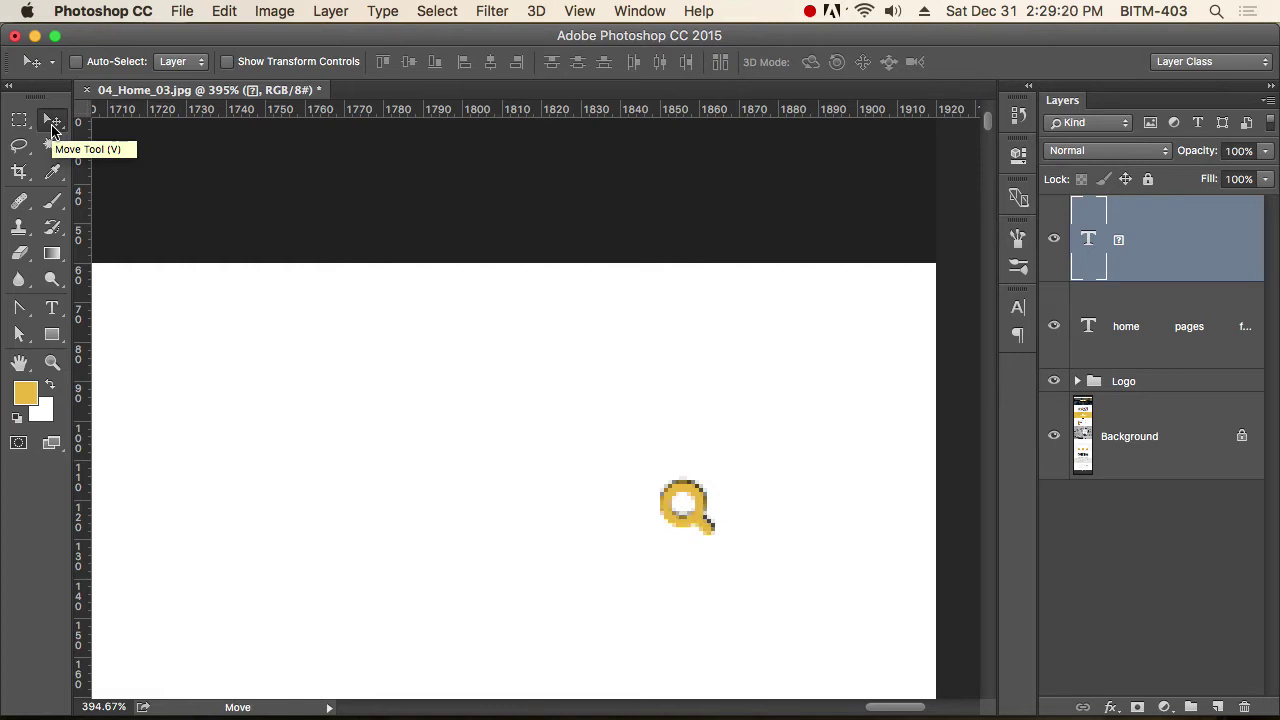
key(t)
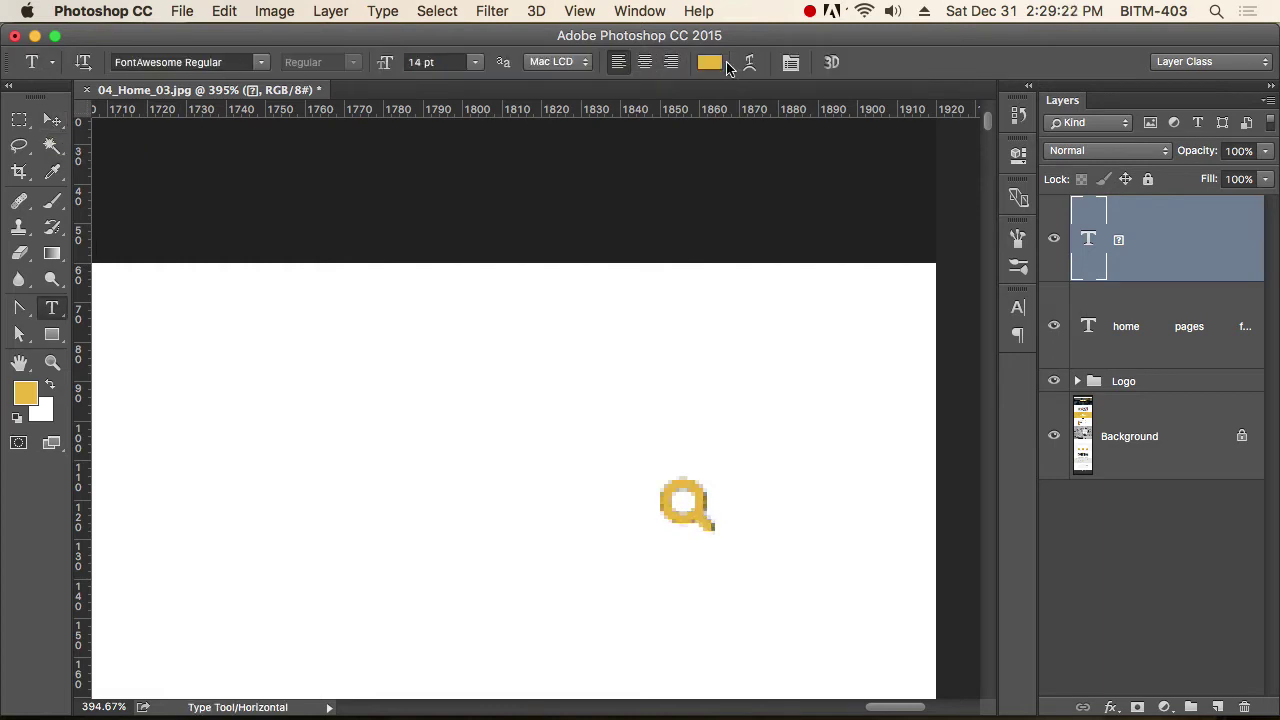
click(701, 62)
text(000000)
click(1155, 186)
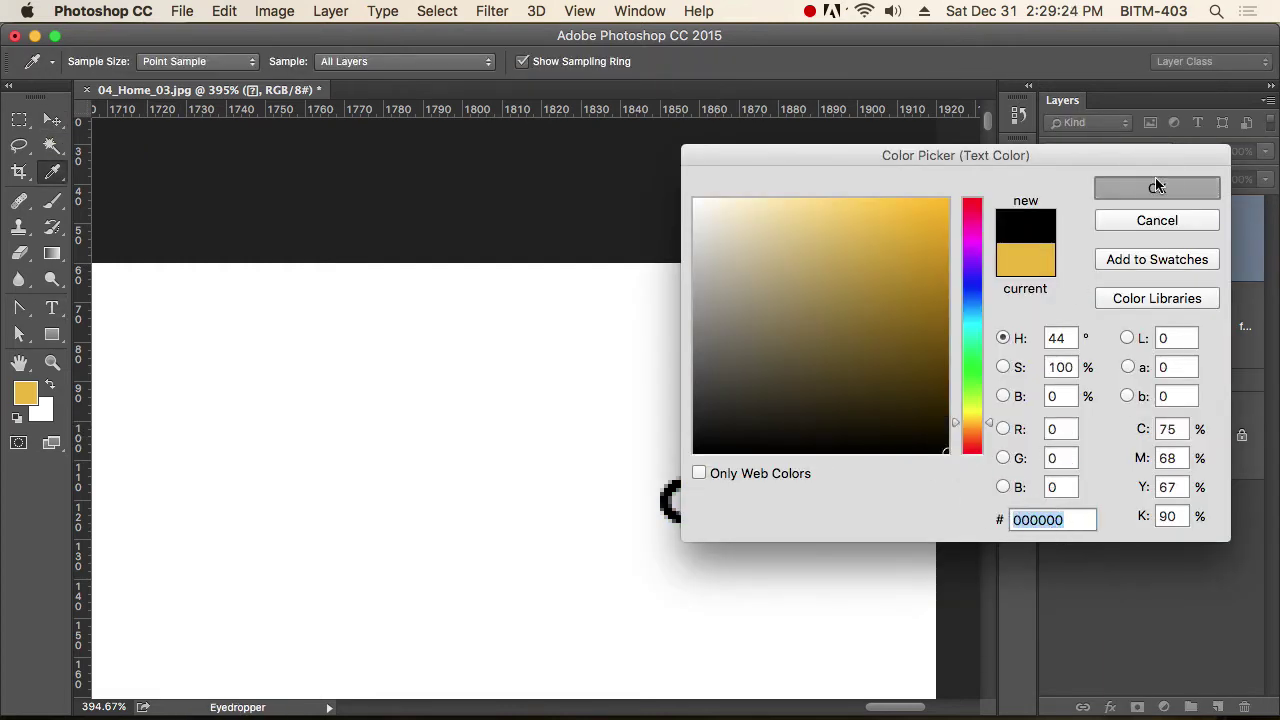
Try dragging the black magnifier, then undo to keep it over the original icon.
click(55, 128)
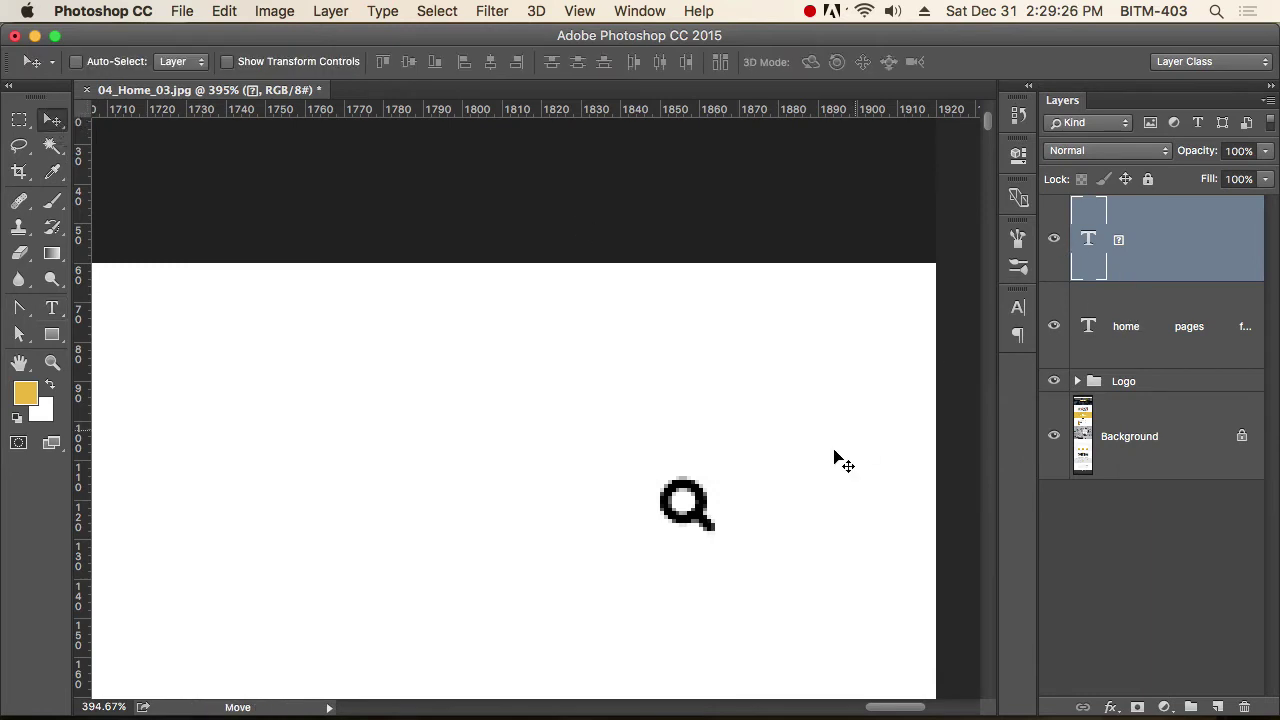
drag(700, 510, 566, 525)
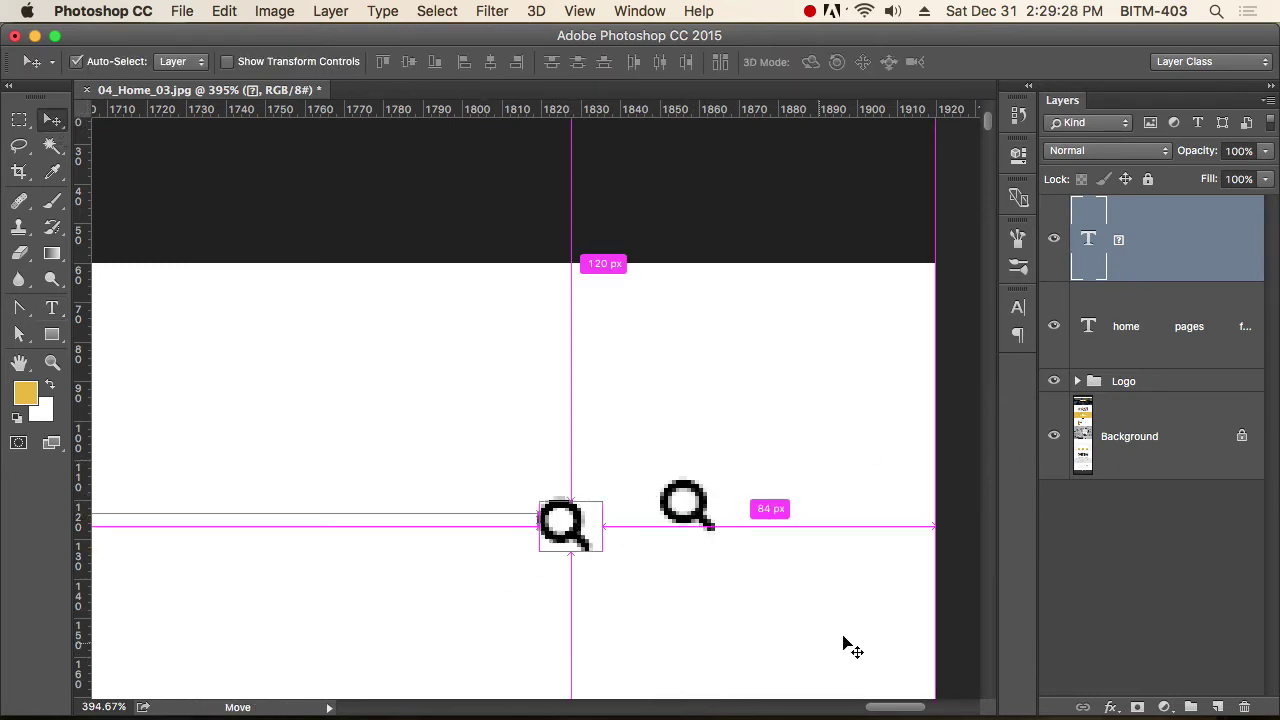
key(super+z)
scroll(533, 468, down, 6)
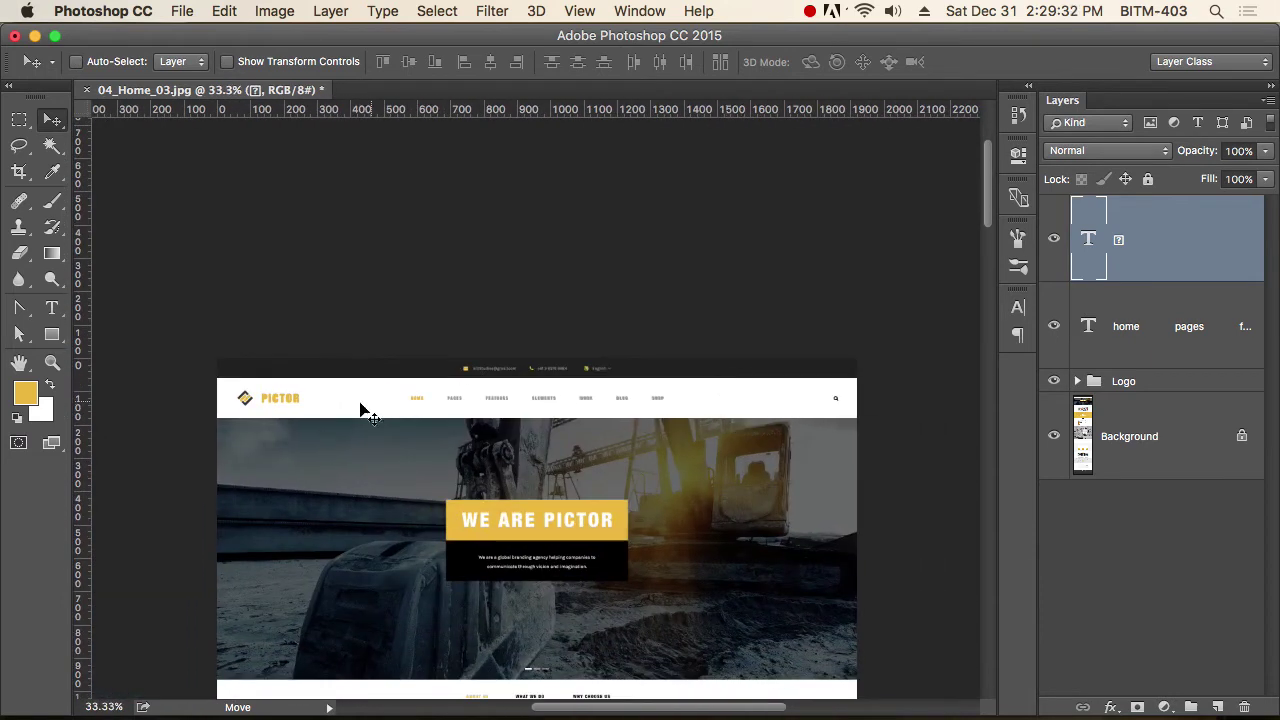
Group the search icon, menu text and Logo layers with Cmd+G and name the group Nav.
shift+click(1155, 380)
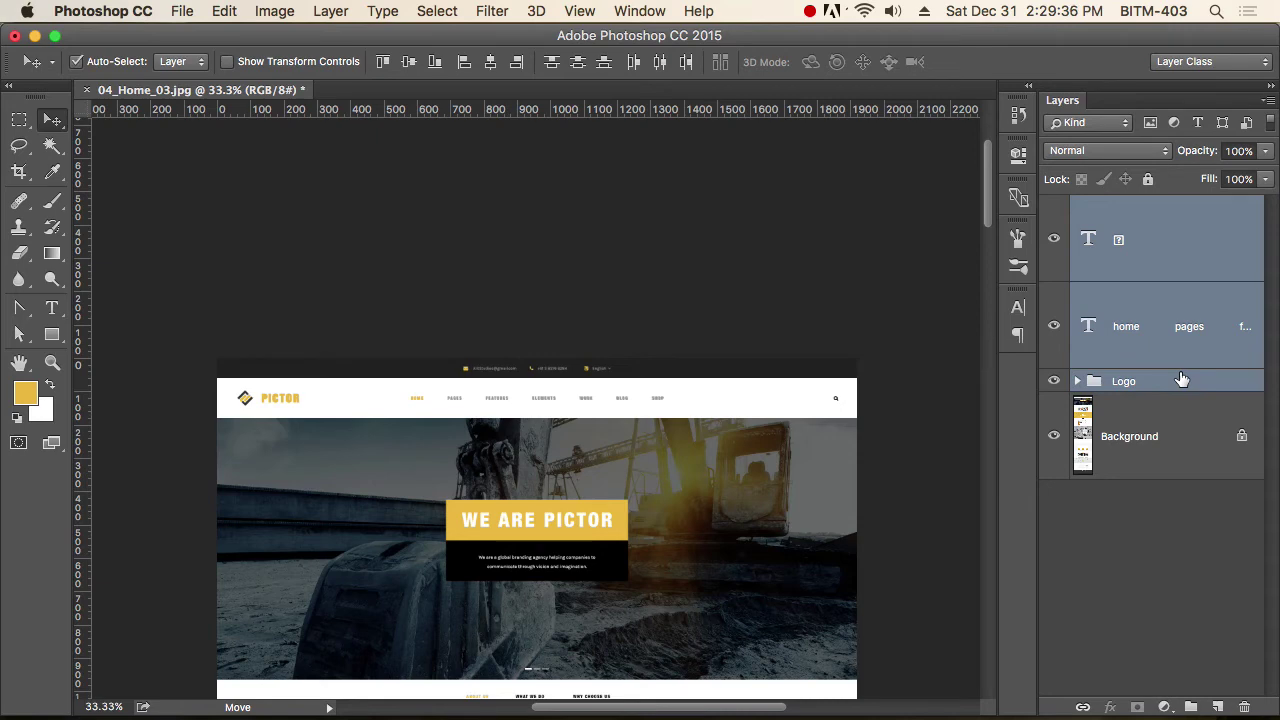
key(super+g)
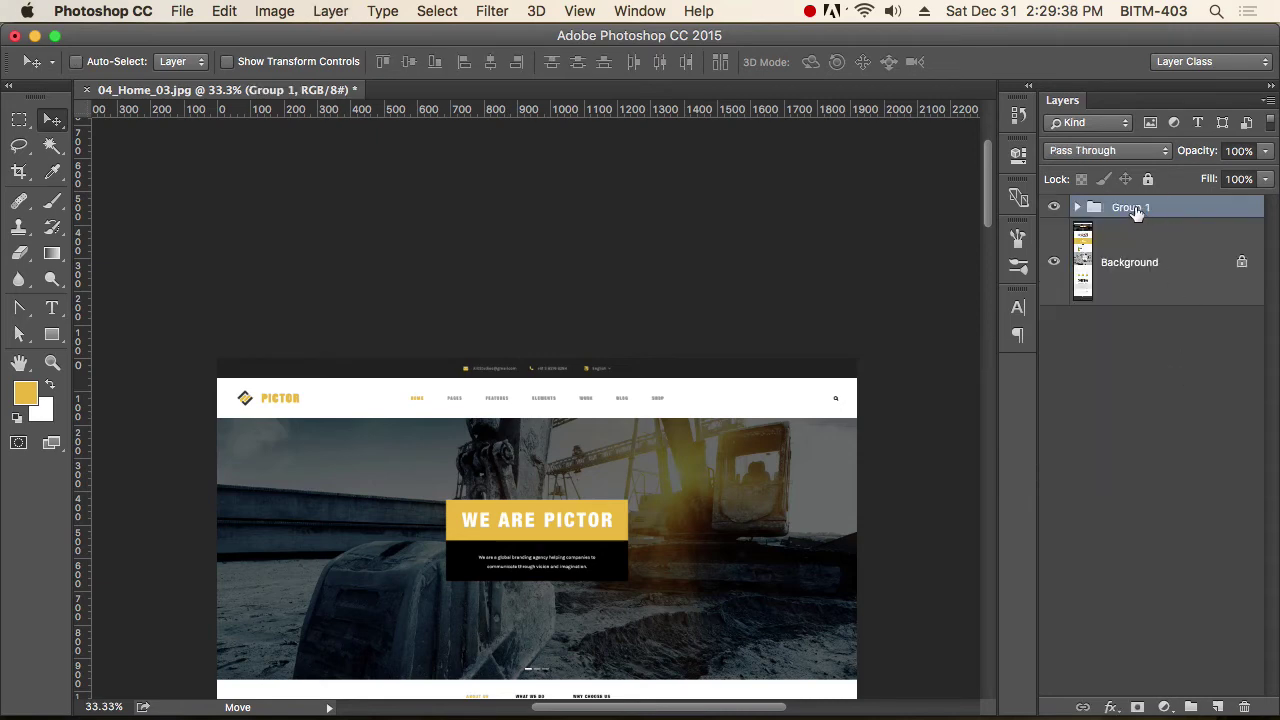
double_click(1134, 208)
text(Nav)
key(Return)
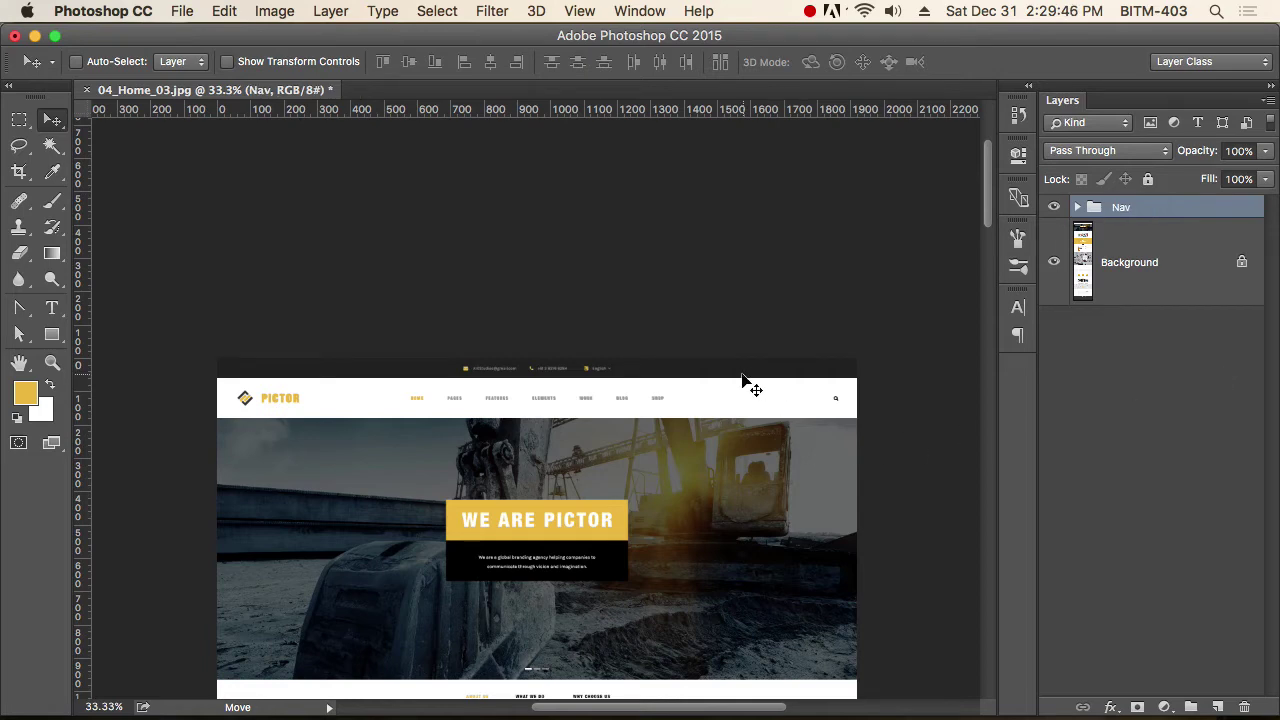
key(super+space)
drag(777, 408, 865, 447)
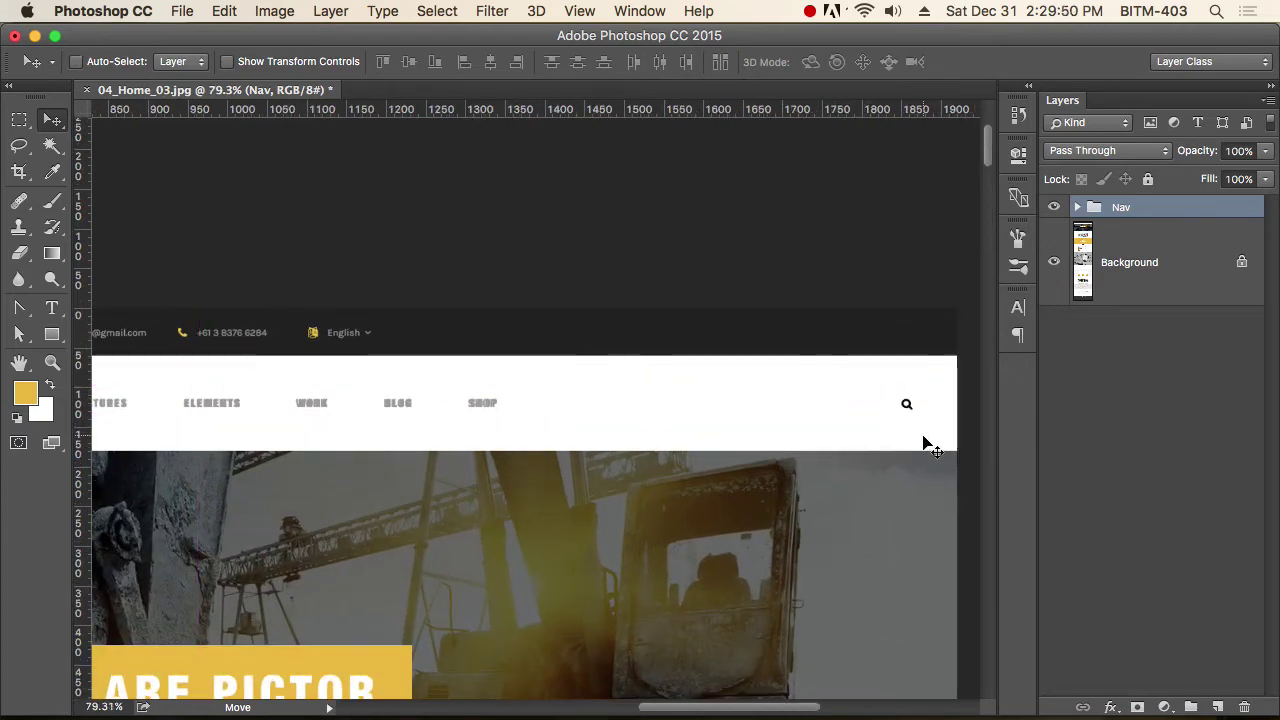
key(super+alt+space)
click(560, 413)
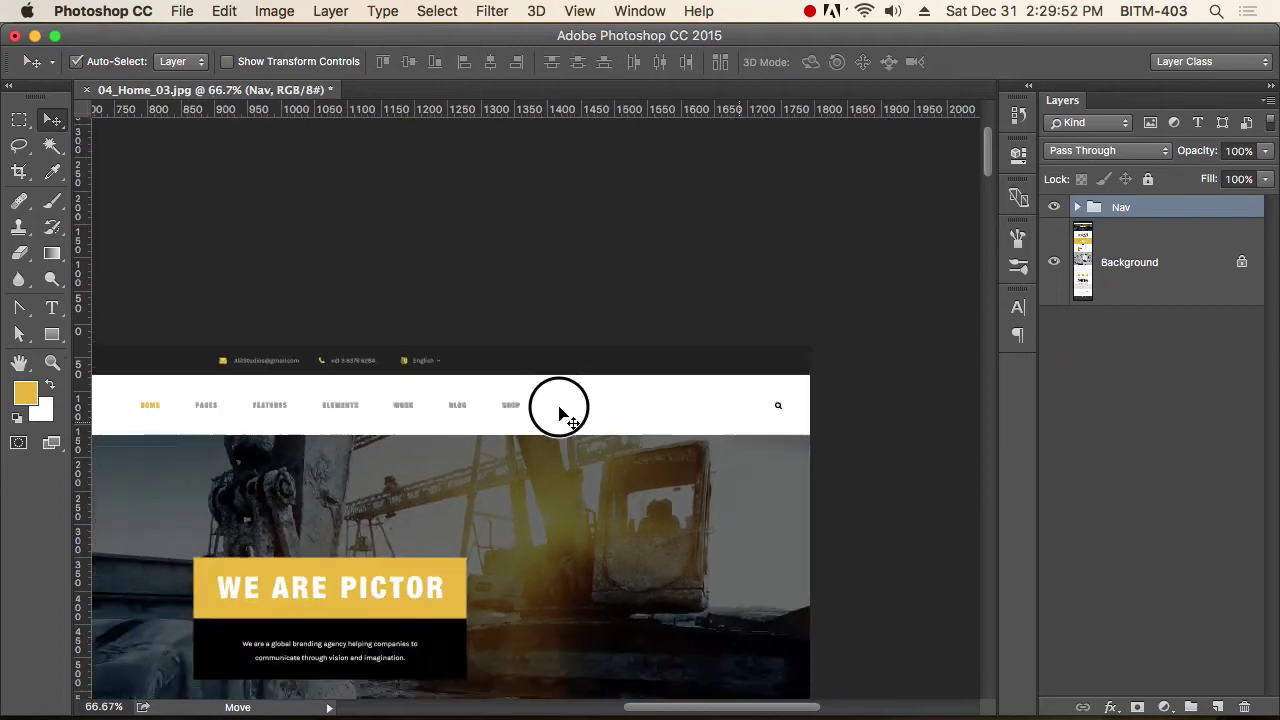
click(560, 413)
click(570, 400)
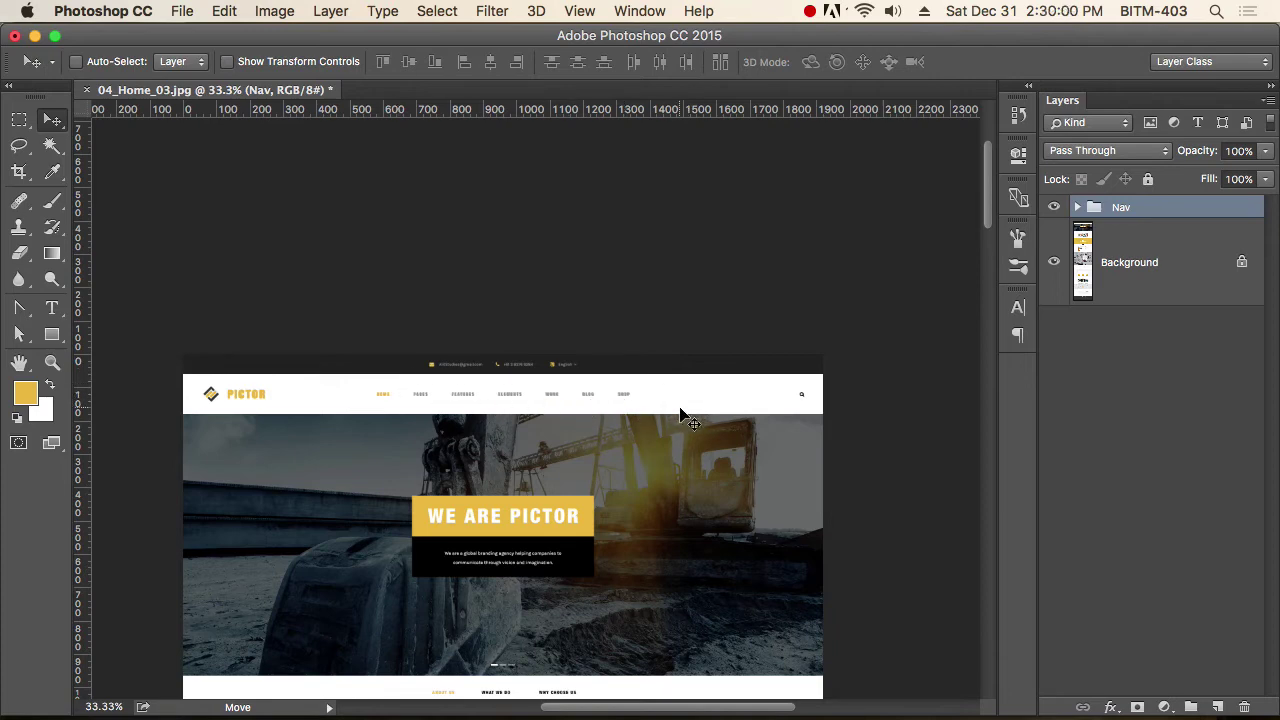
Draw a rectangle from the page's top-left corner over the PICTOR logo area.
click(52, 334)
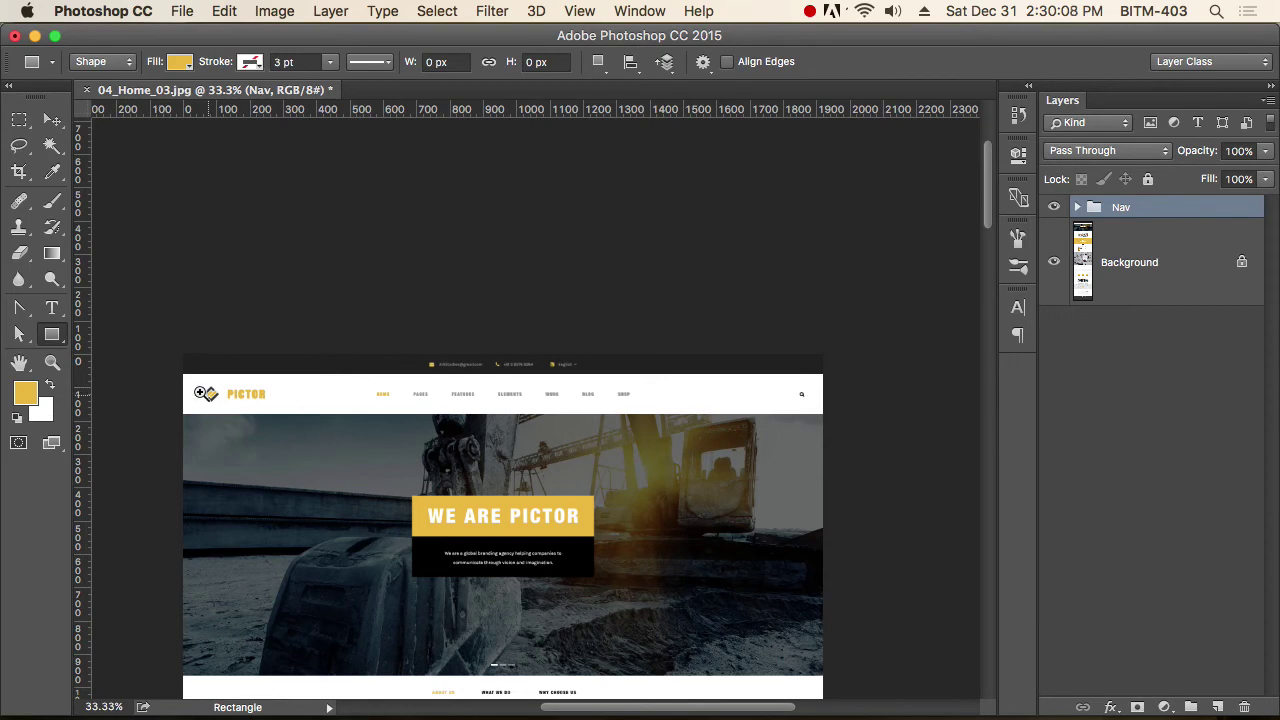
drag(172, 382, 291, 437)
scroll(291, 437, down, 2)
scroll(291, 437, left, 1)
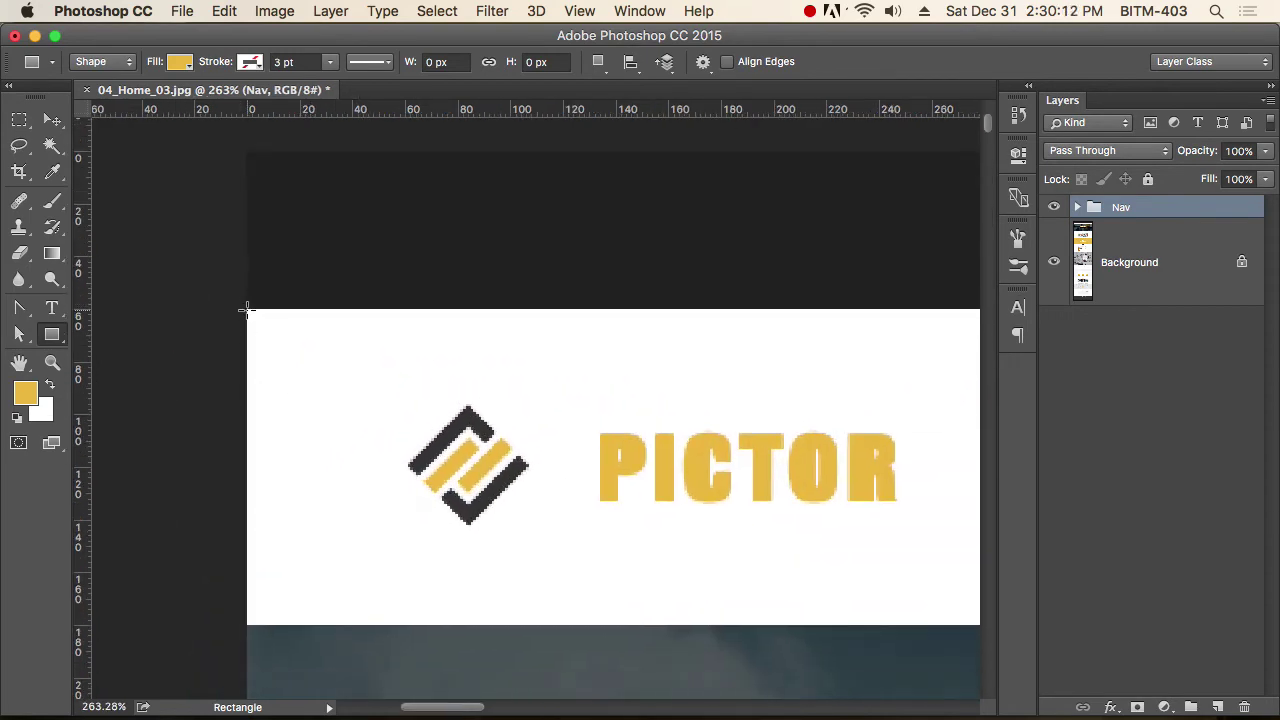
drag(246, 309, 621, 622)
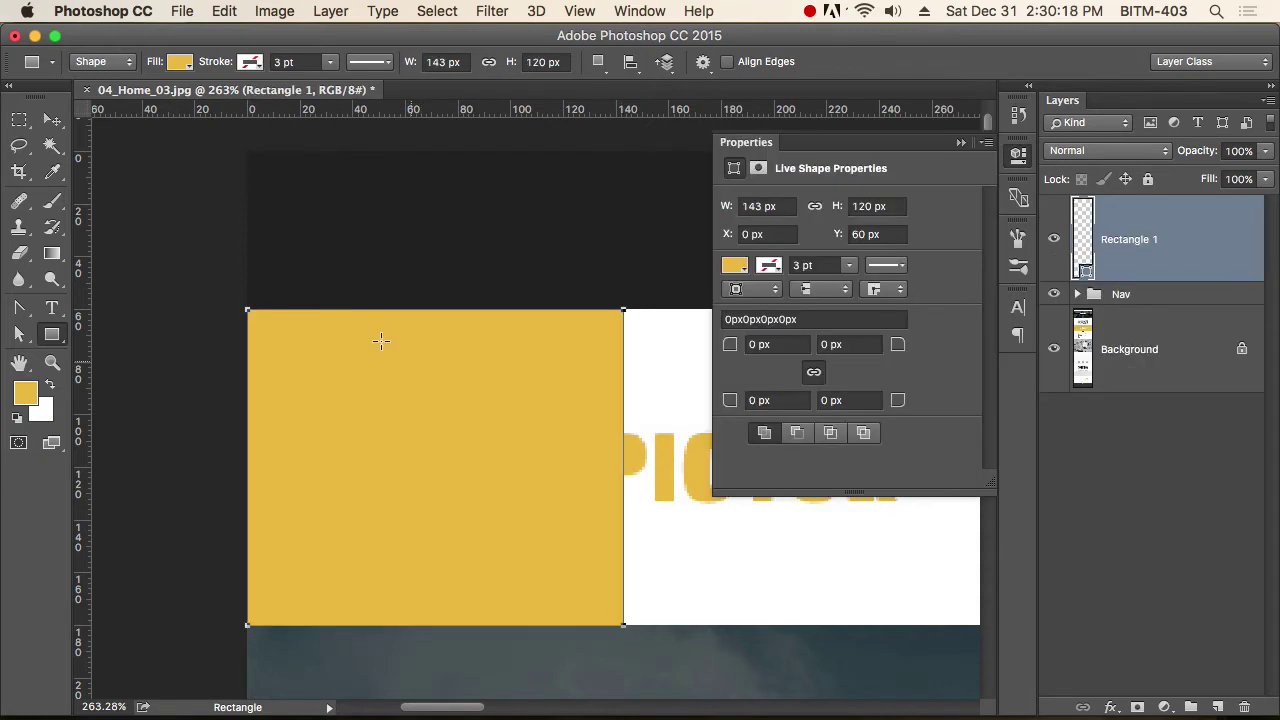
Stretch Rectangle 1 to 1920 px wide and change its fill to white (ffffff).
key(a)
drag(200, 277, 665, 668)
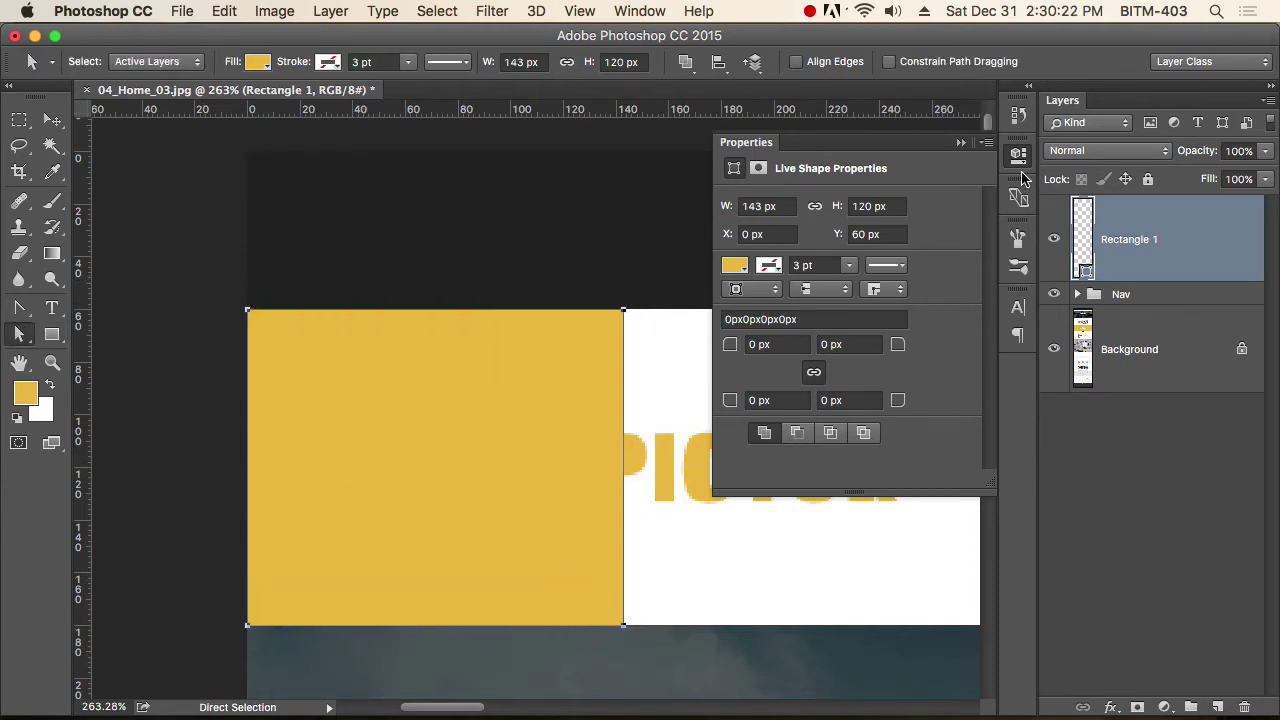
click(1018, 156)
click(513, 62)
text(1)
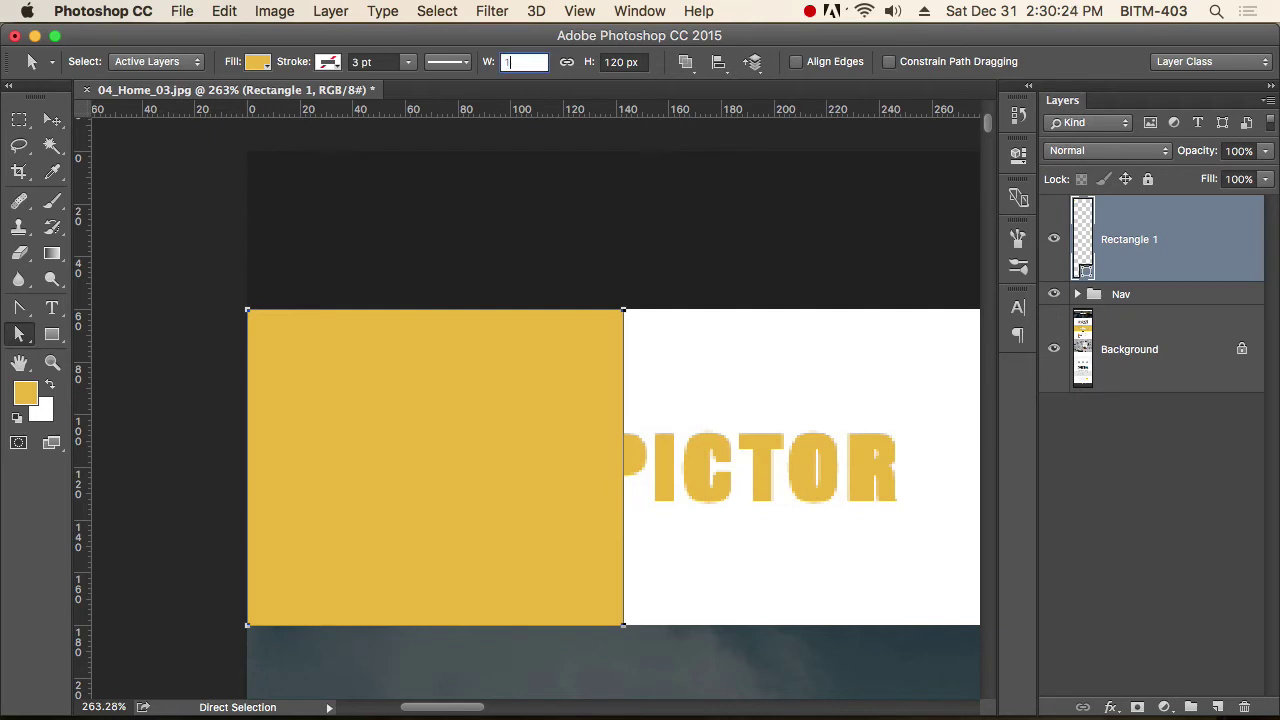
text(920)
key(Return)
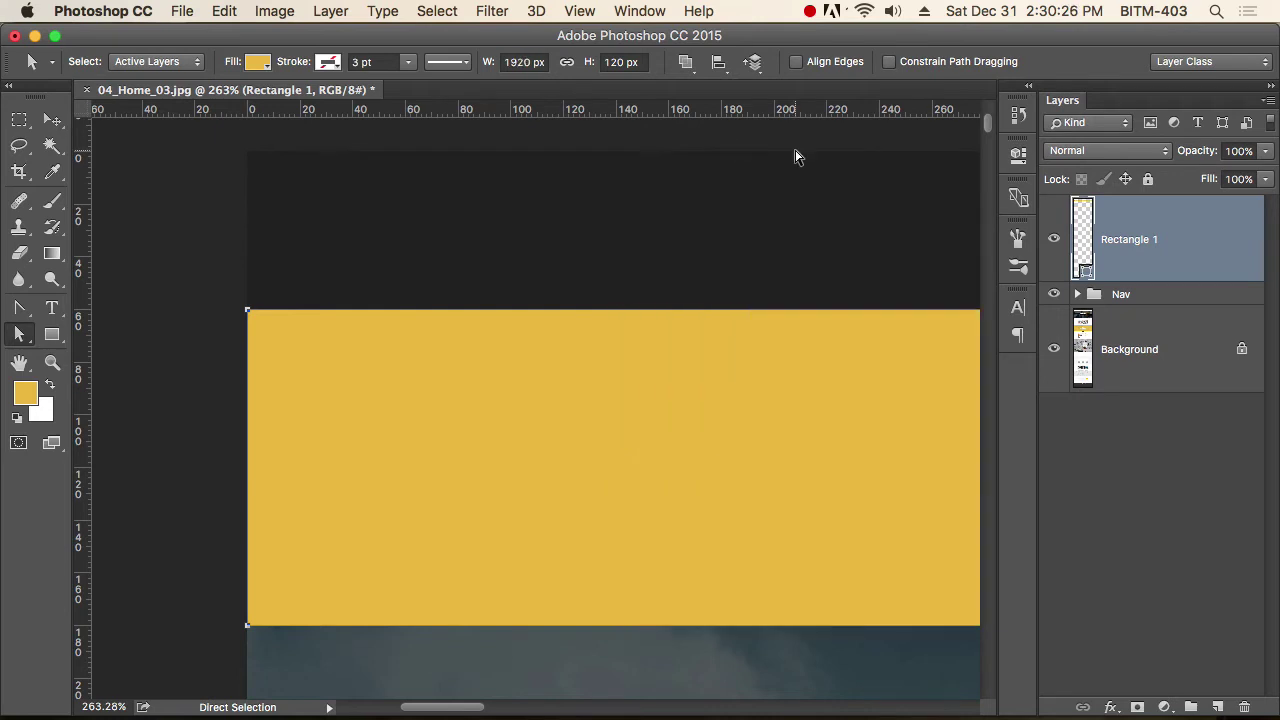
double_click(1086, 270)
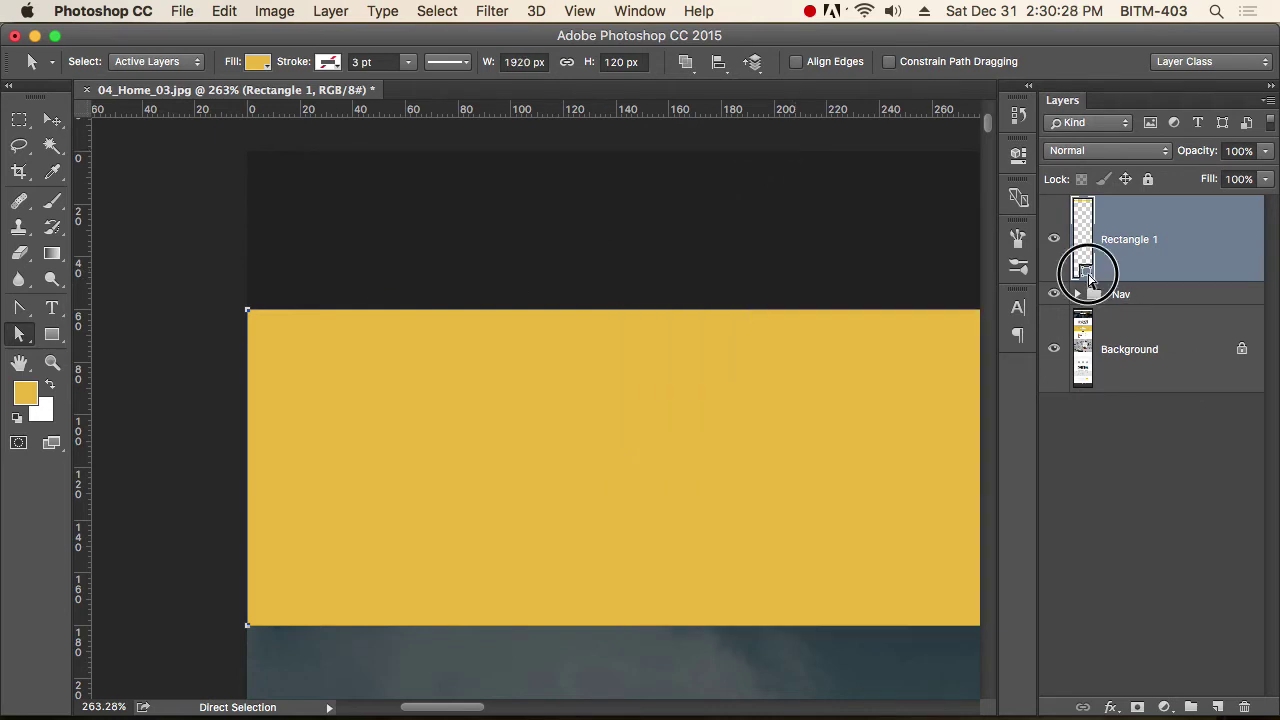
drag(722, 210, 692, 196)
click(1100, 193)
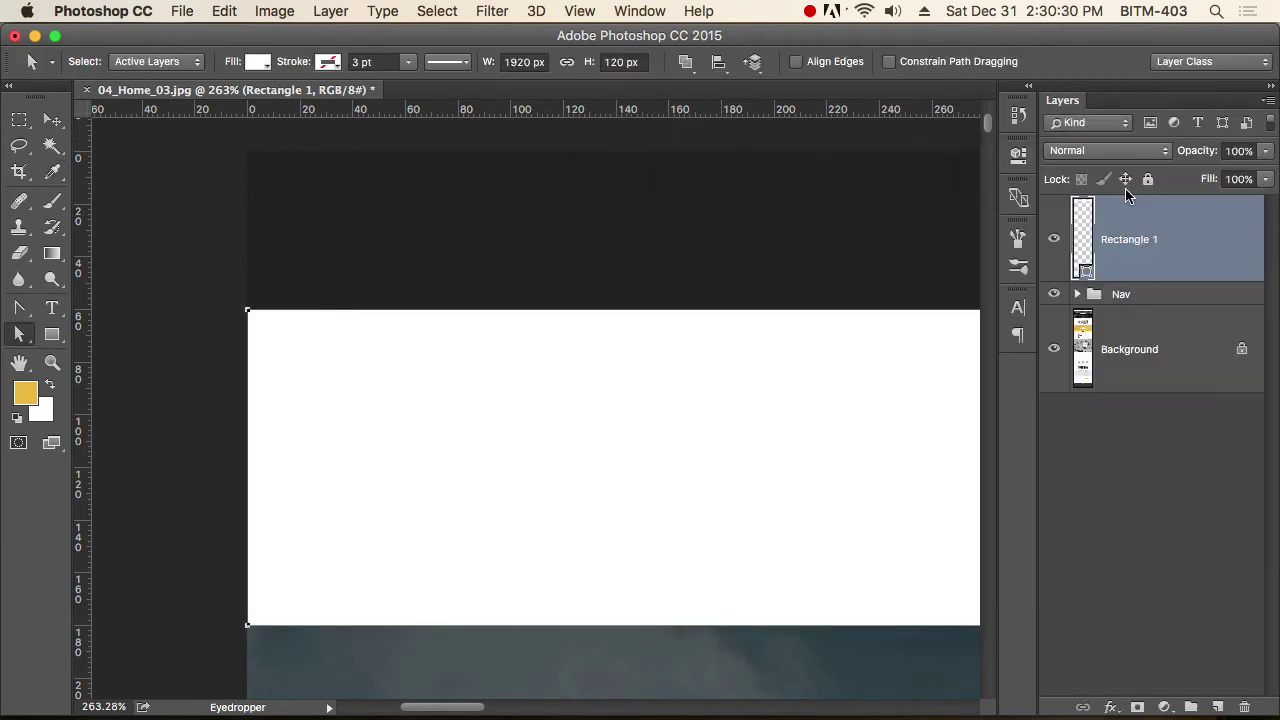
Move Rectangle 1 into the expanded Nav group.
key(v)
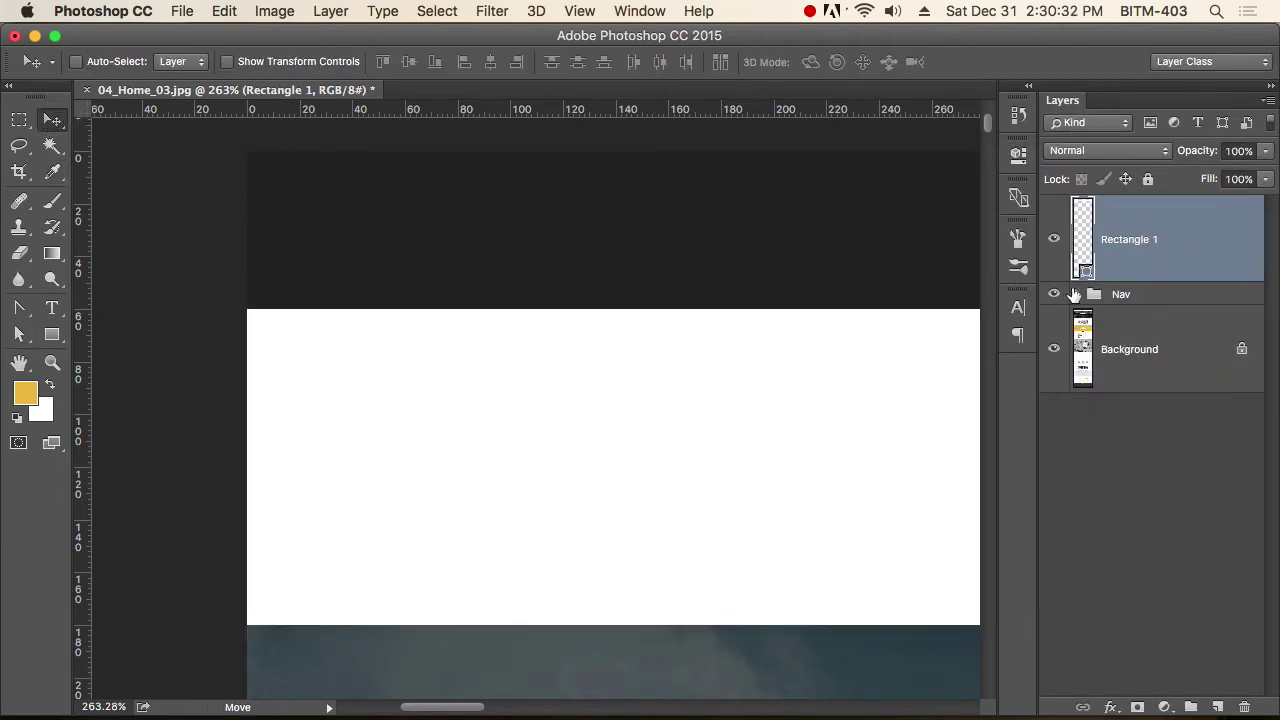
click(1077, 294)
drag(1143, 229, 1150, 322)
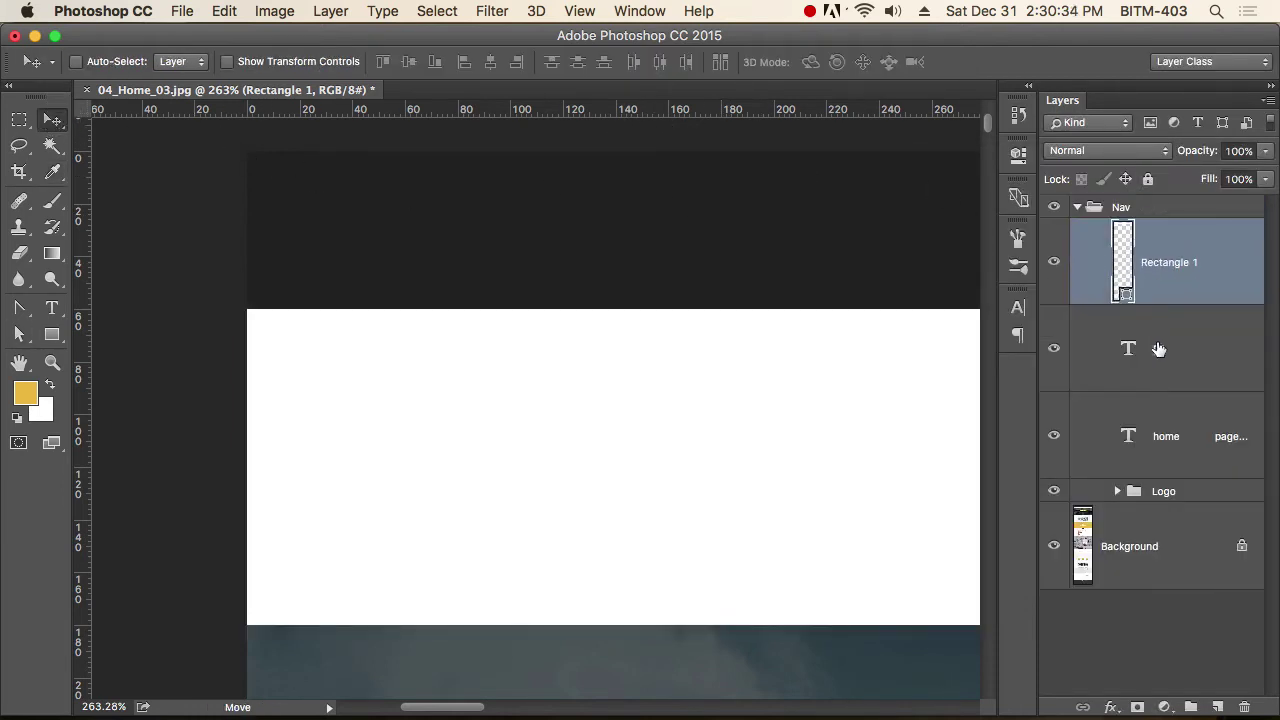
Raise the text and Logo layers above Rectangle 1 with Cmd+] and collapse Nav.
click(1155, 350)
shift+click(1166, 478)
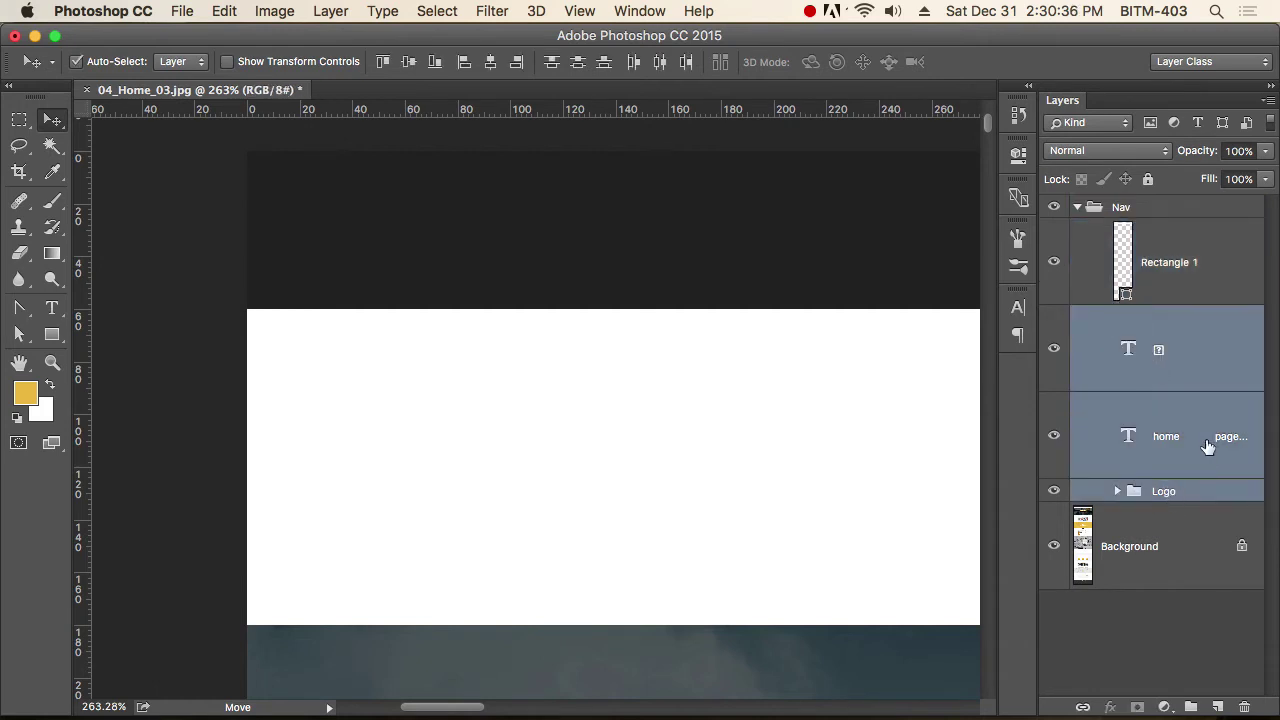
key(super+bracketright)
click(1077, 208)
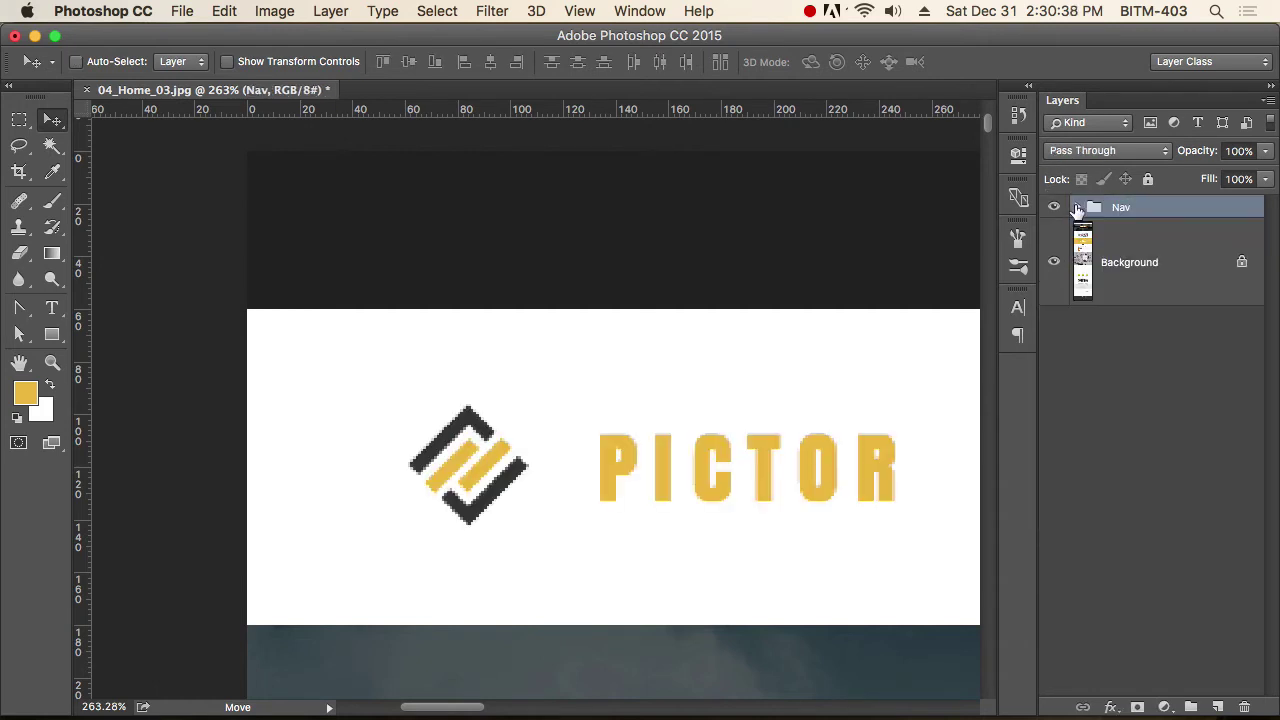
Zoom out and pan to check the logo and menu over the white header bar.
key(super+alt+space)
alt+super+click(814, 486)
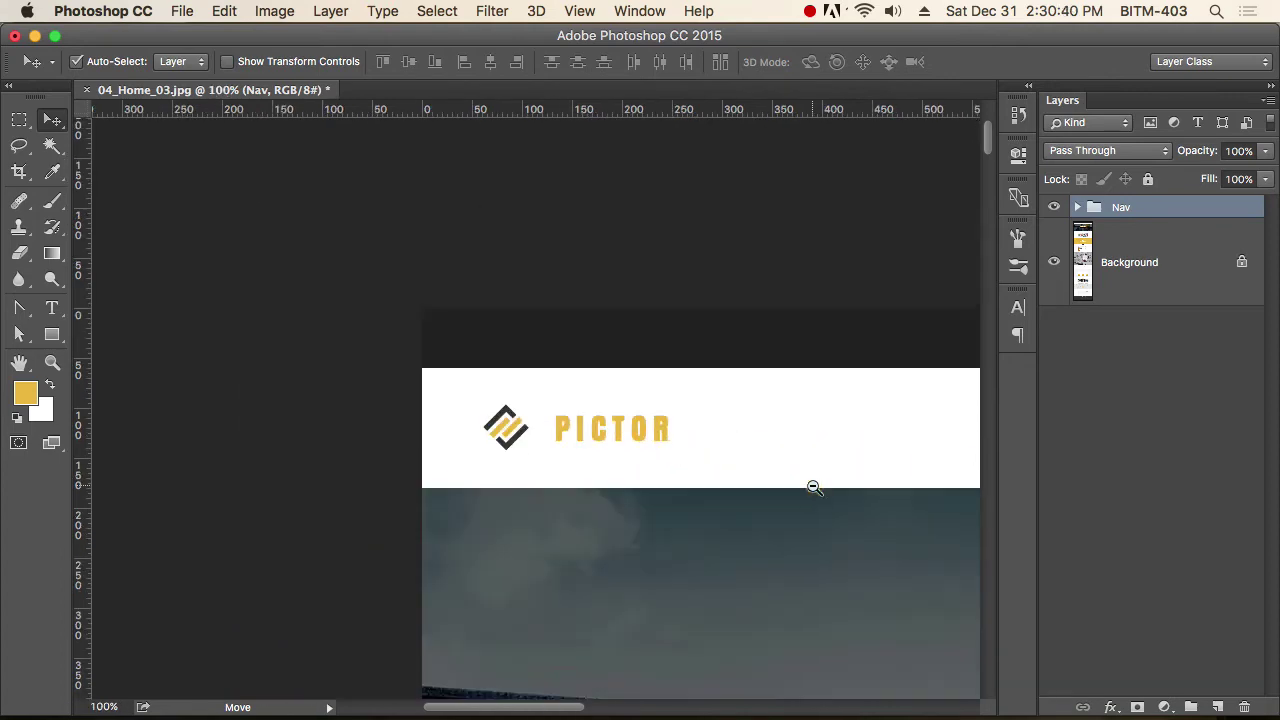
drag(814, 486, 506, 480)
alt+super+click(750, 508)
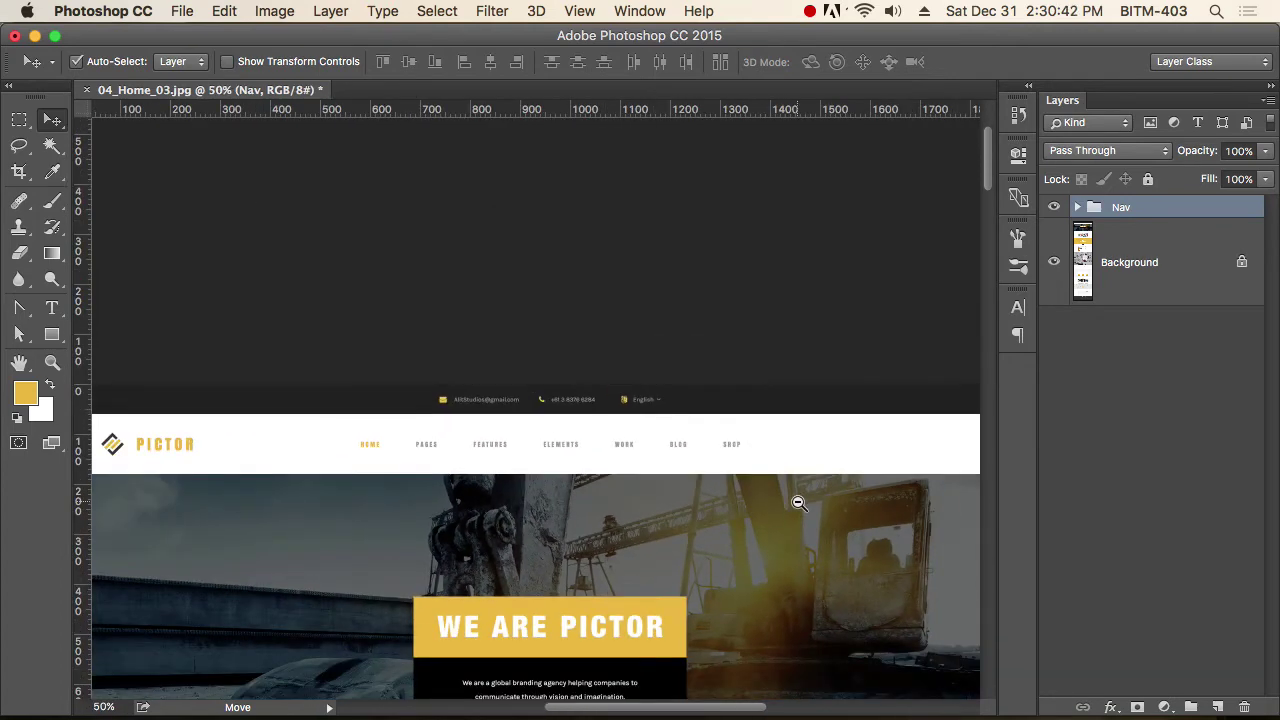
alt+super+click(823, 497)
drag(823, 497, 659, 467)
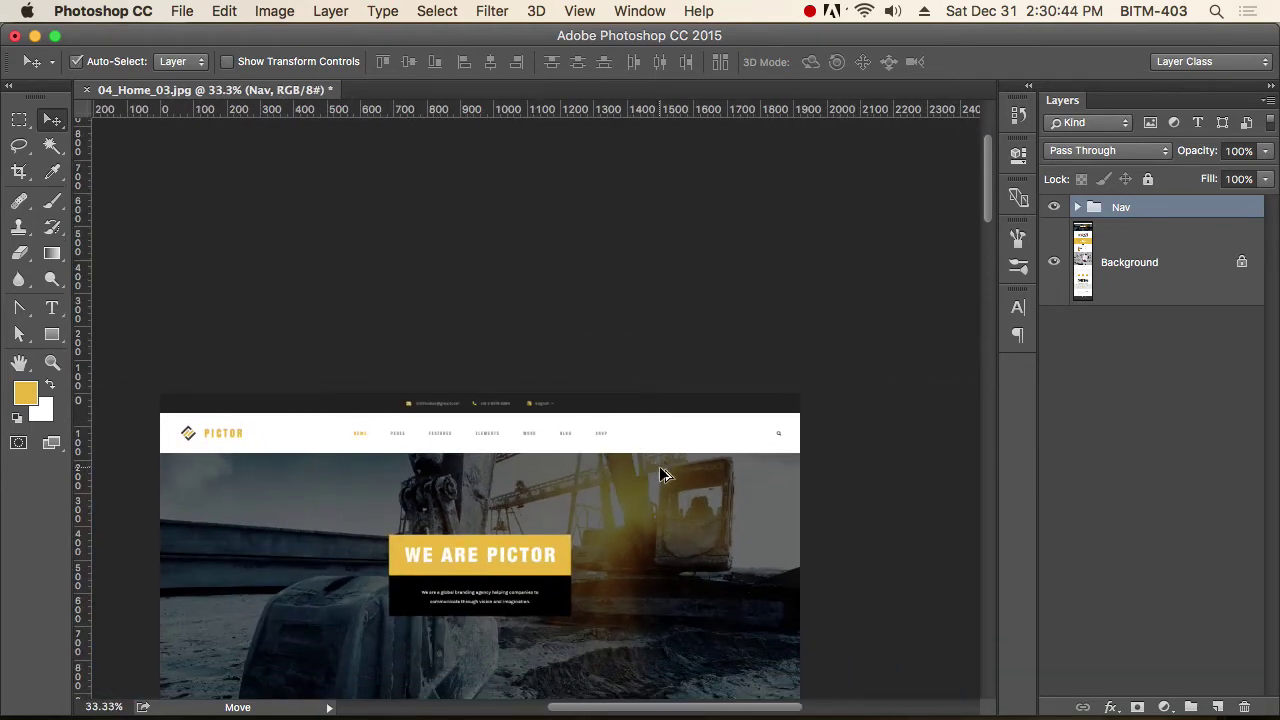
super+click(661, 474)
scroll(746, 480, left, 5)
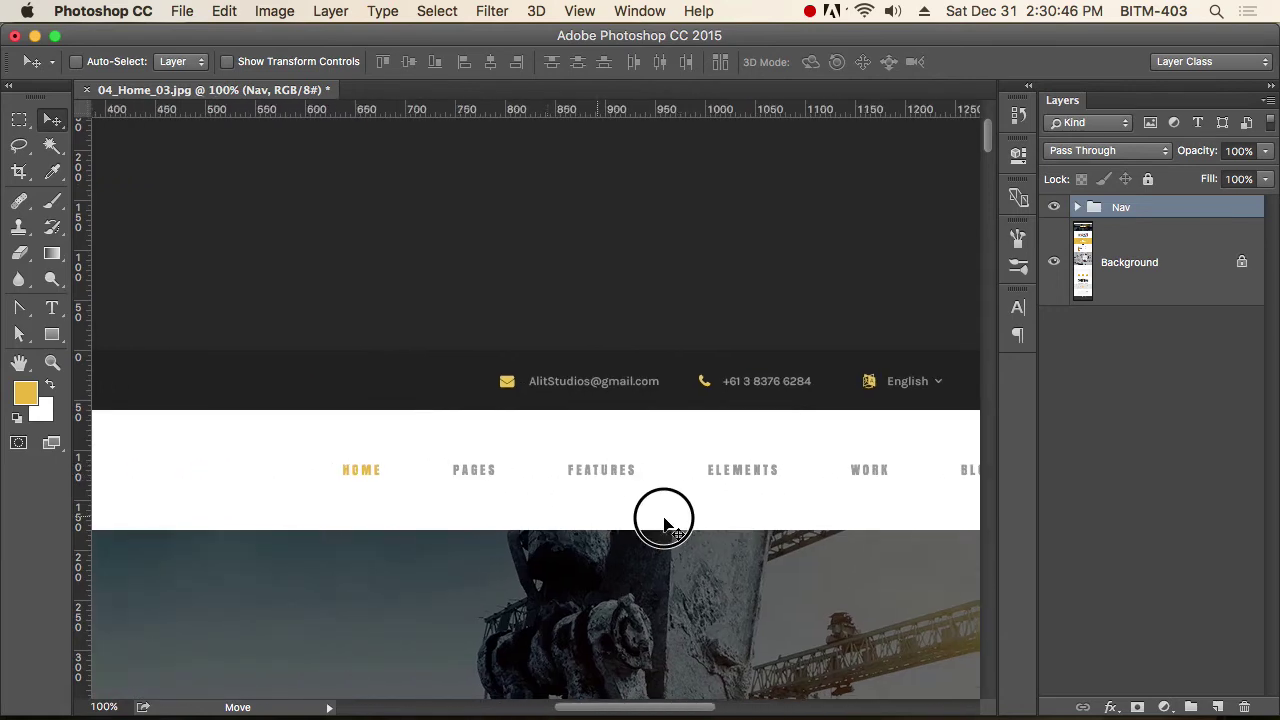
scroll(663, 518, left, 1)
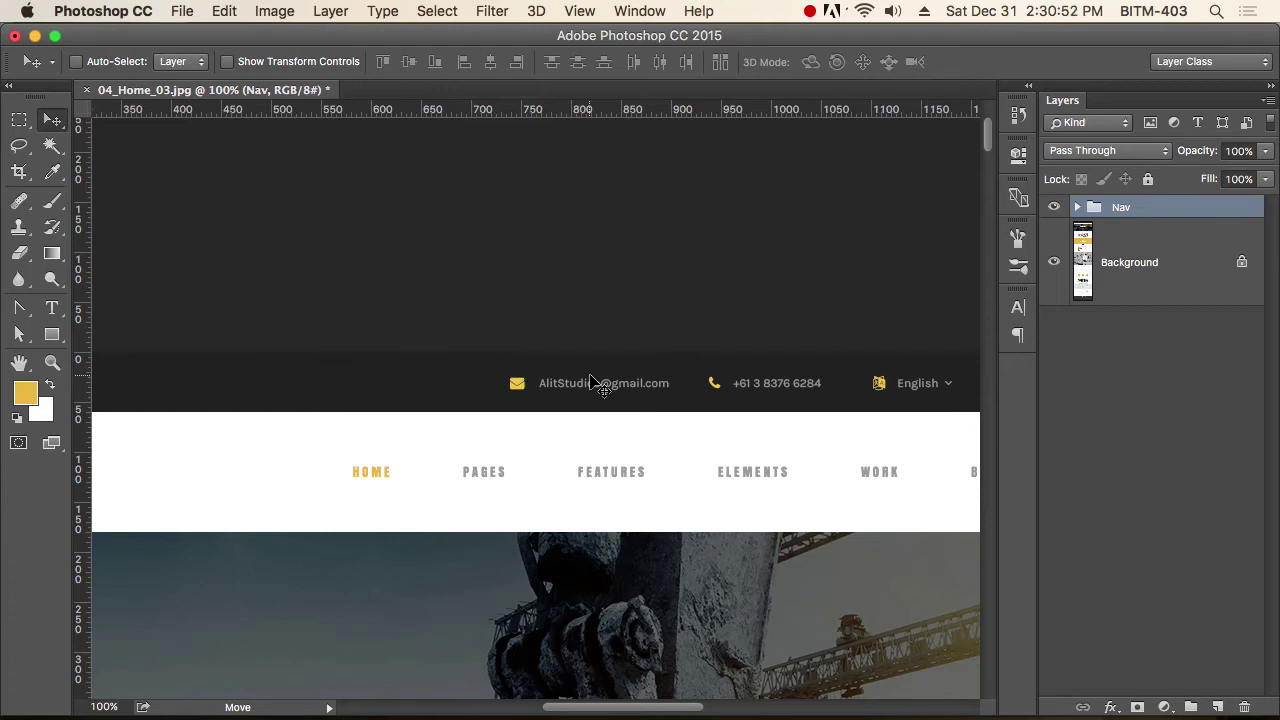
Start a new text layer below the mockup's email line with the address's first letters.
drag(700, 409, 597, 411)
drag(466, 380, 617, 441)
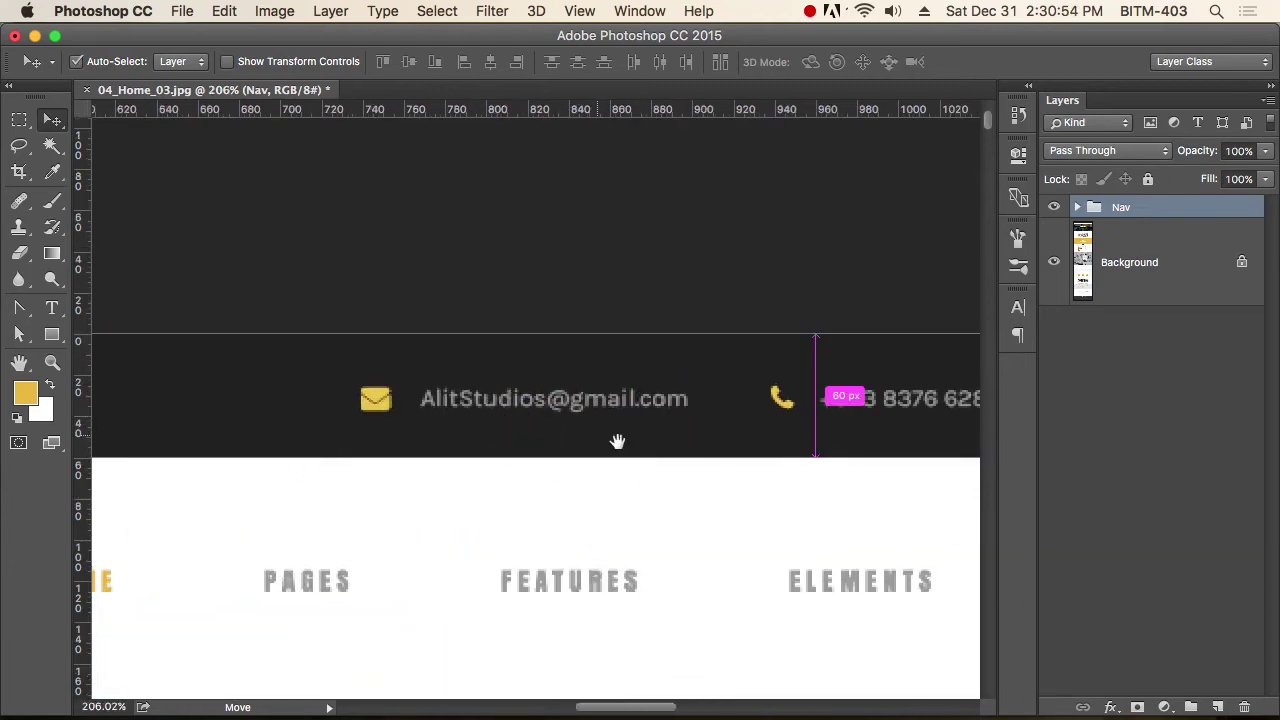
key(t)
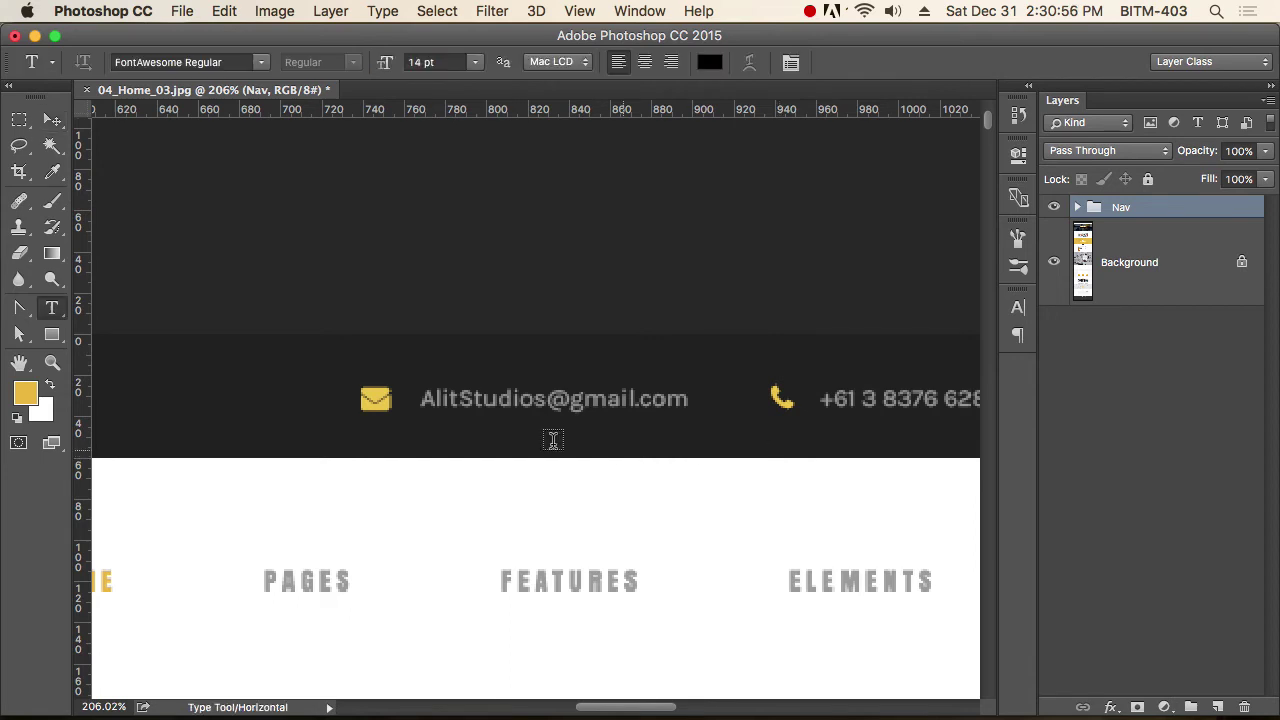
click(449, 441)
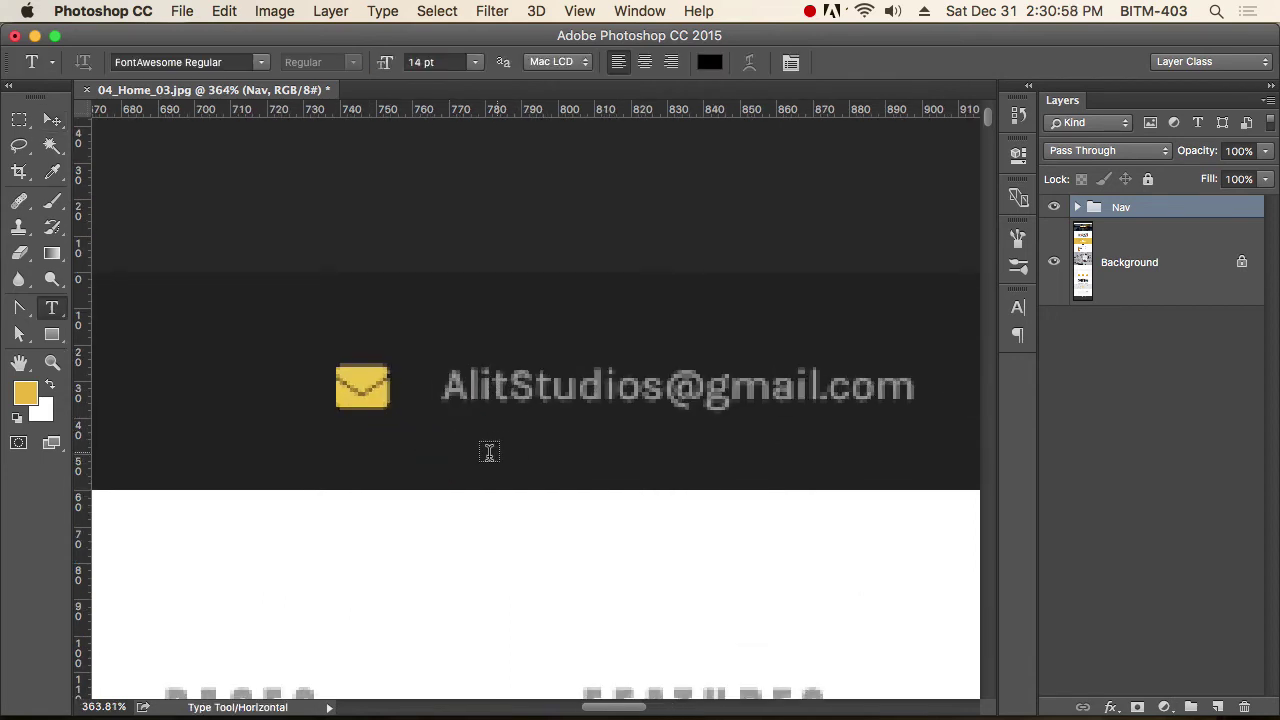
click(463, 462)
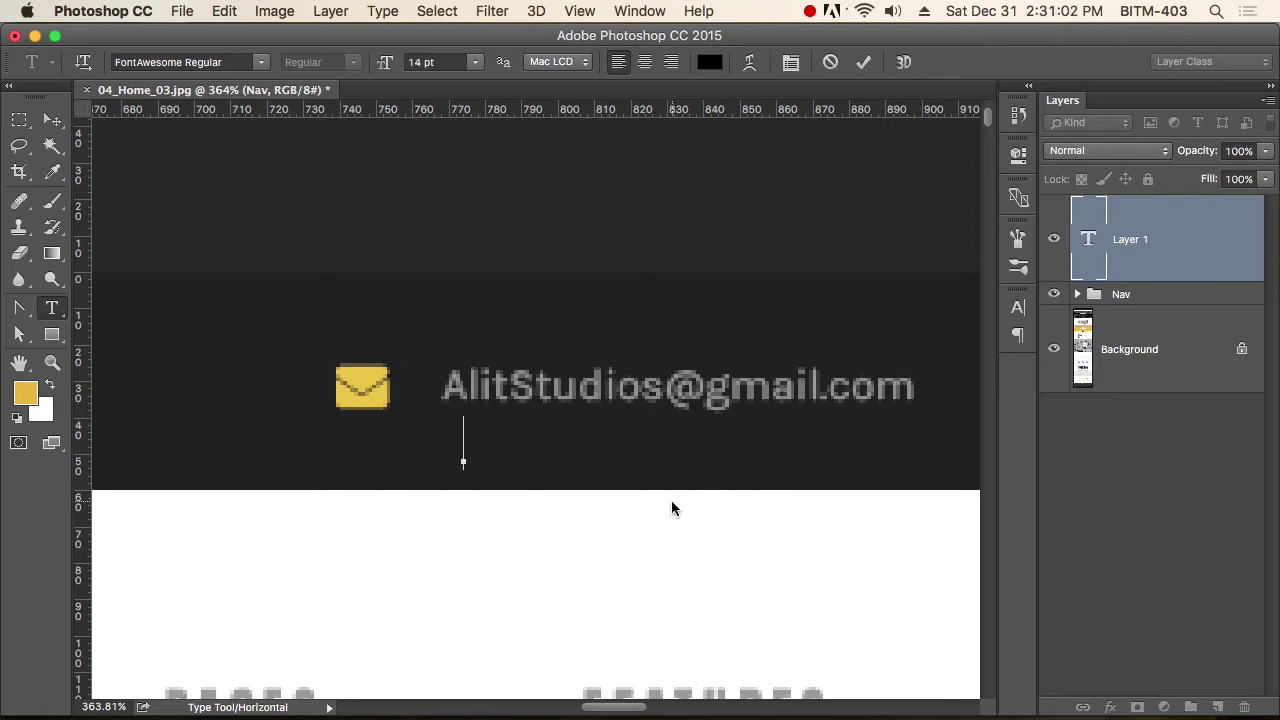
text(AL)
Turn off All Caps and set the text colour to red (FF0000).
key(super+a)
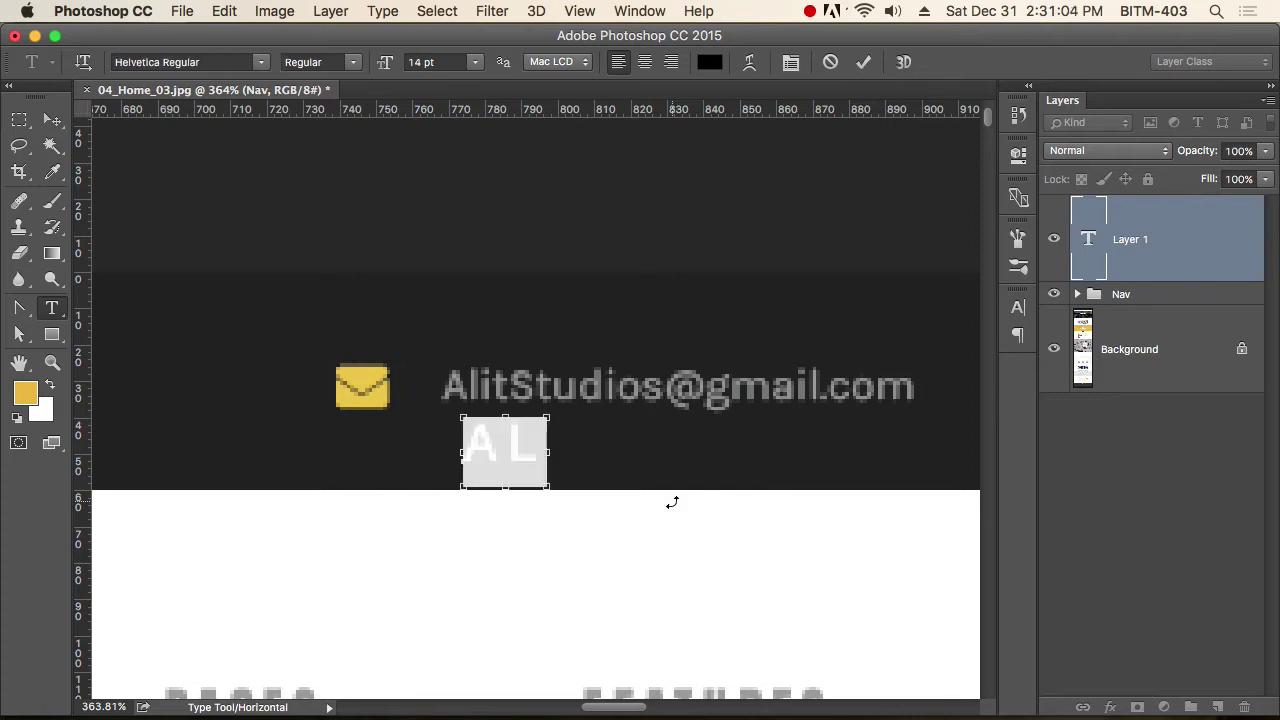
key(super+t)
click(851, 449)
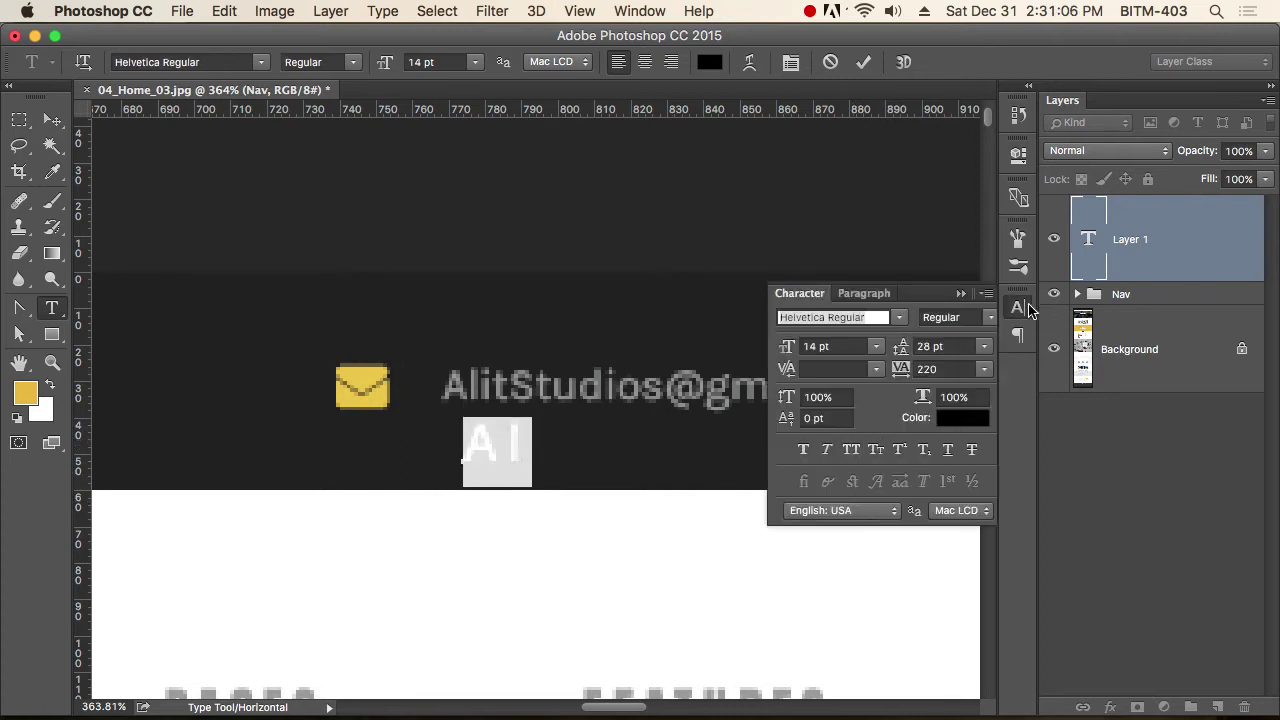
click(1018, 307)
click(710, 62)
drag(909, 247, 991, 171)
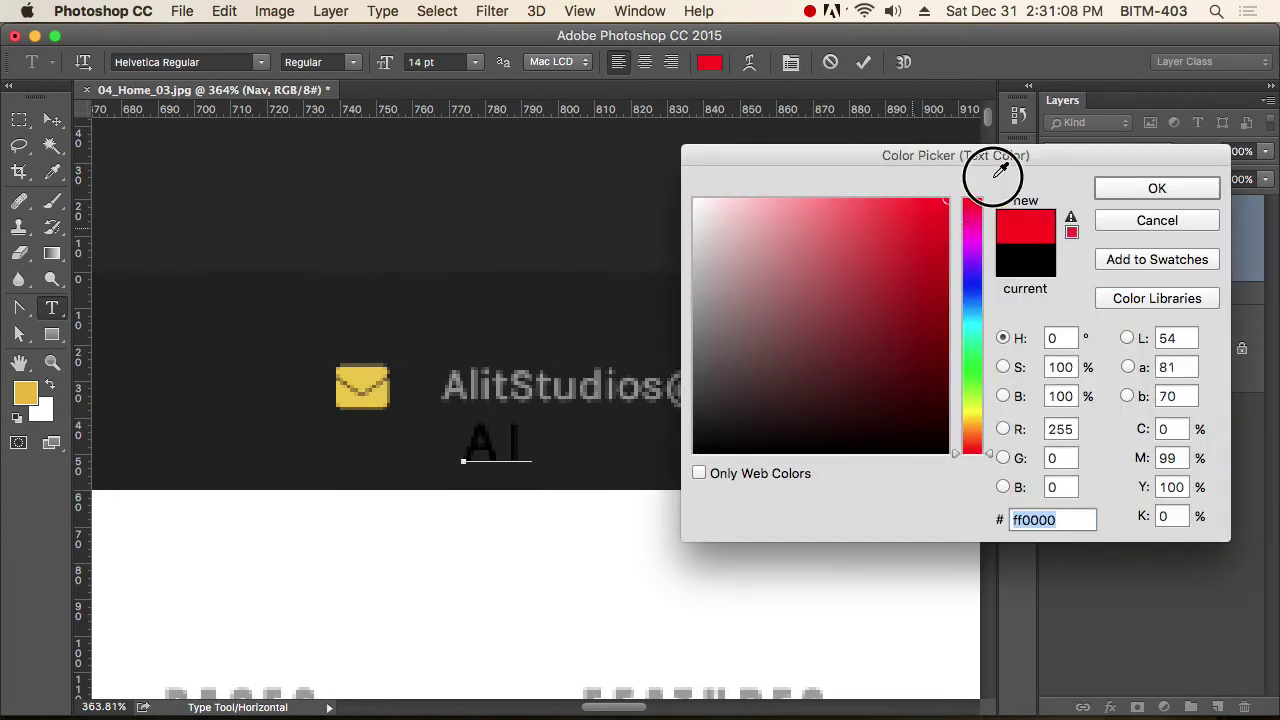
click(1172, 188)
Type a few more letters of the address and select all the text.
click(569, 446)
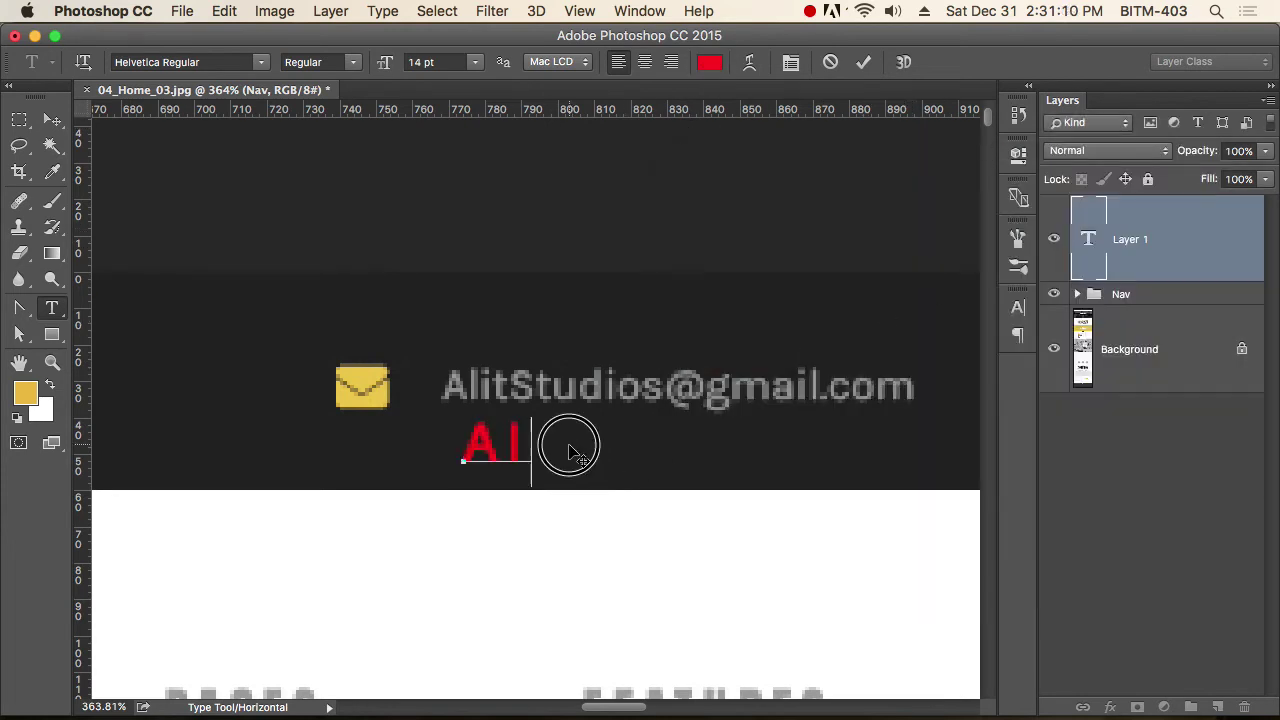
text(i)
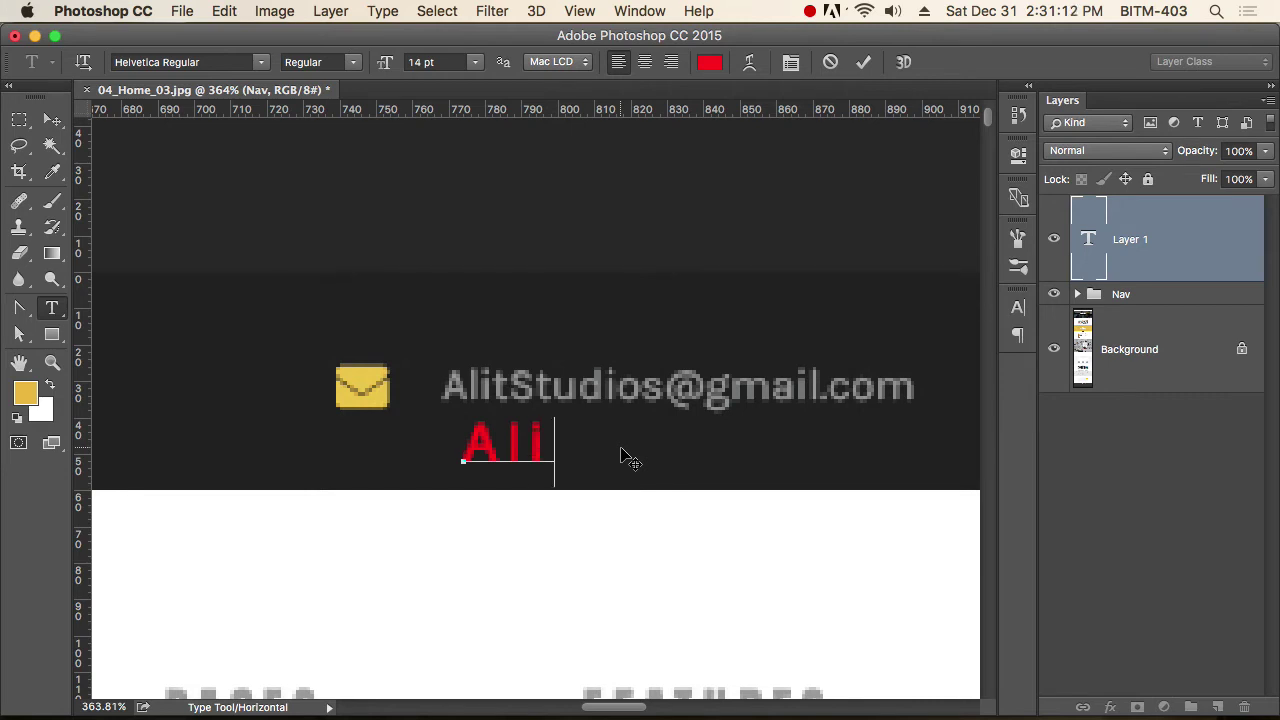
text(tS)
key(super+a)
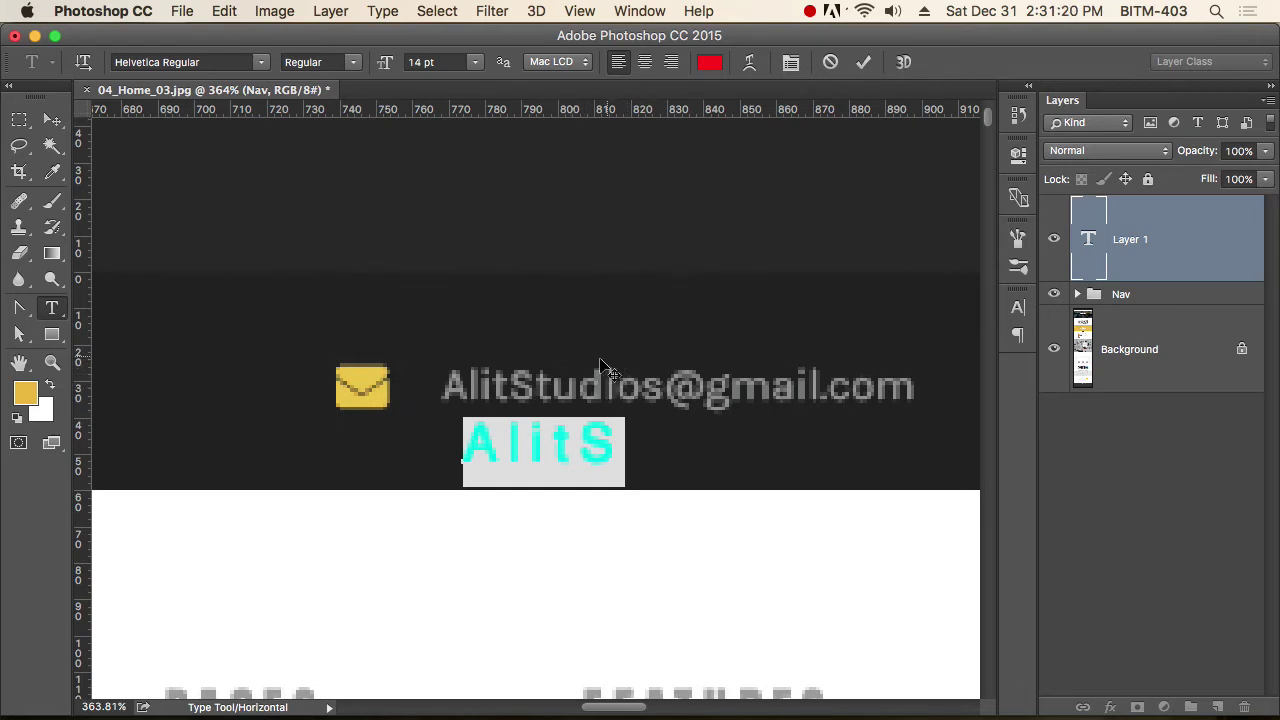
Change the email text's font to Open Sans Light.
click(220, 60)
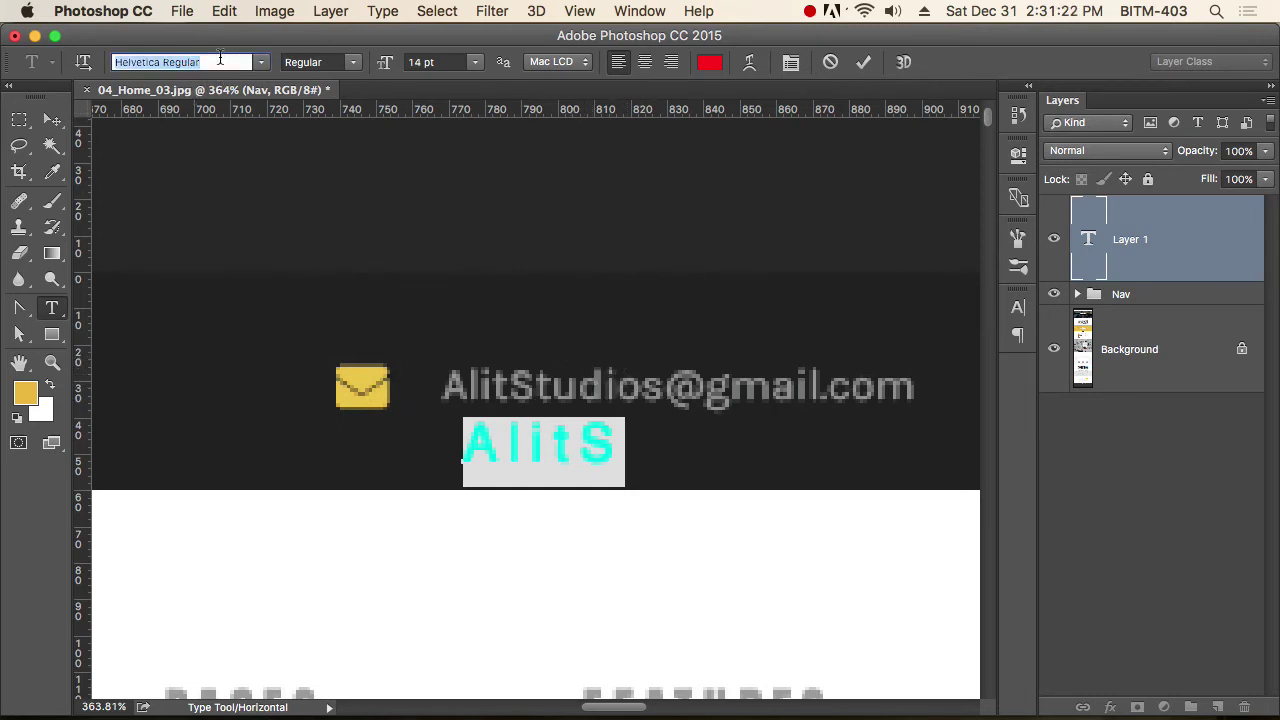
text(op)
key(Down)
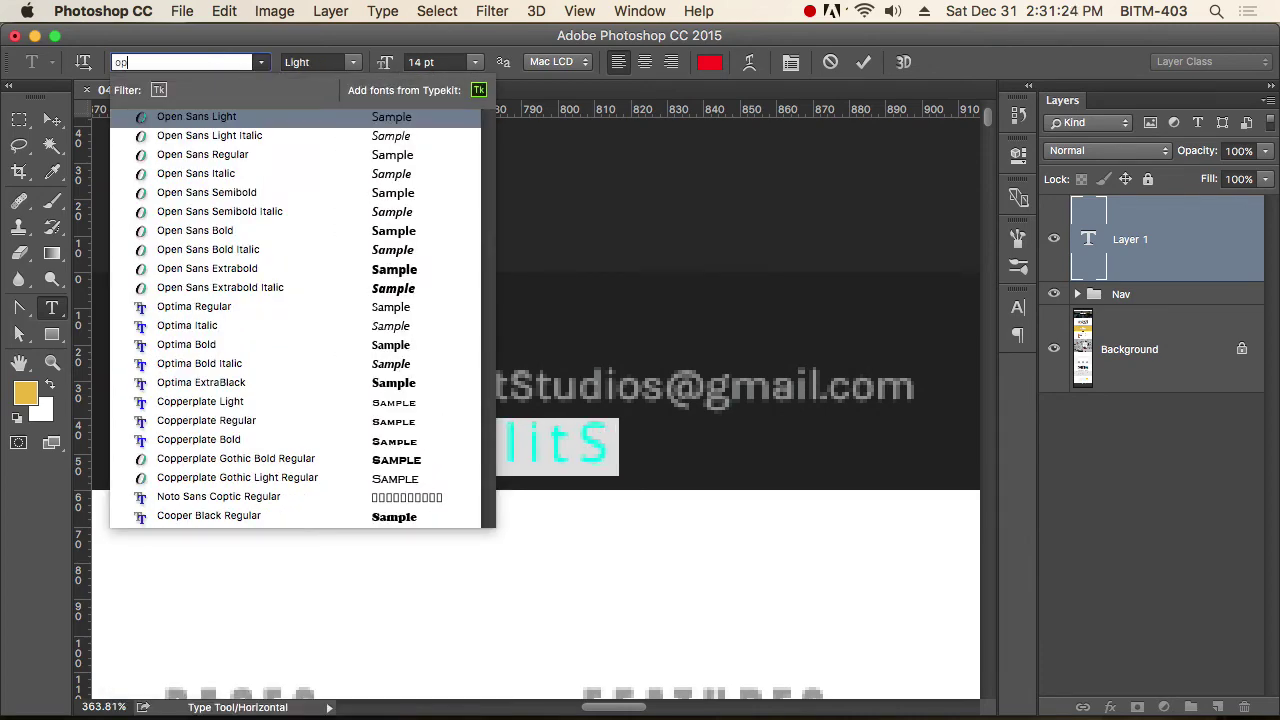
key(Return)
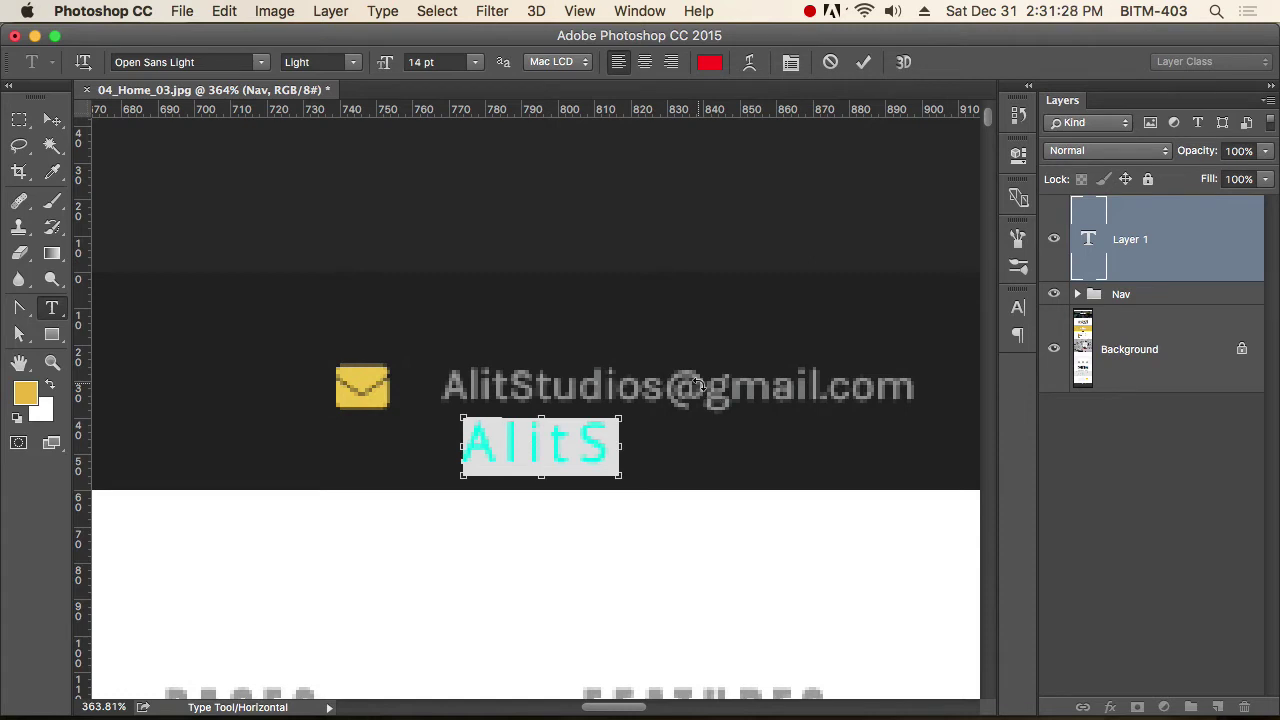
Set tracking to 0 and size to 11 pt, then move the text over the email line.
key(super+t)
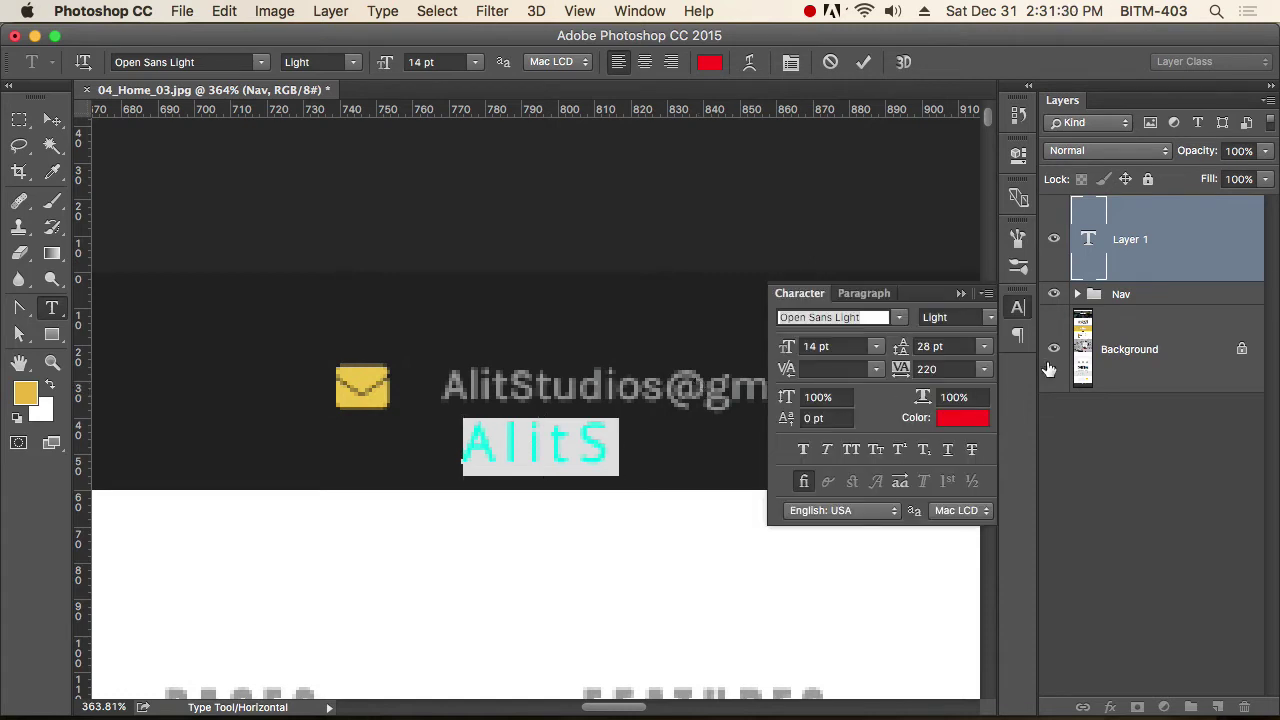
click(1025, 311)
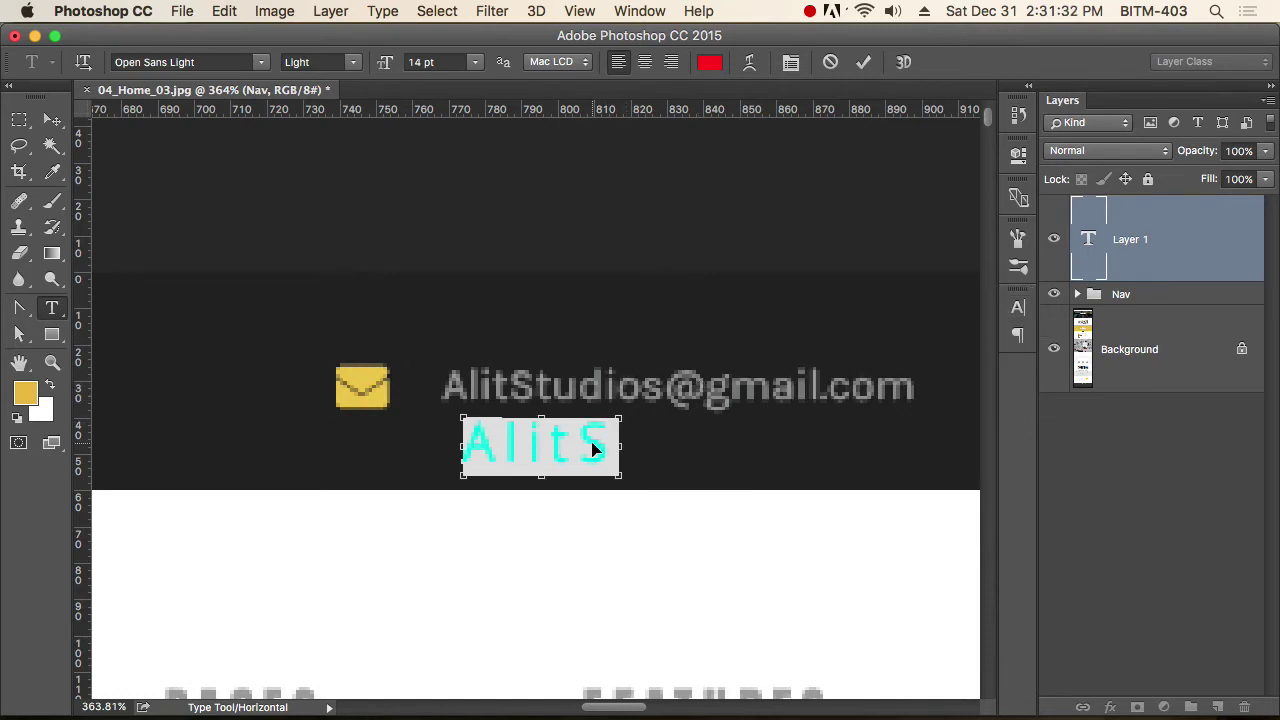
key(super+t)
click(940, 369)
text(0)
key(Return)
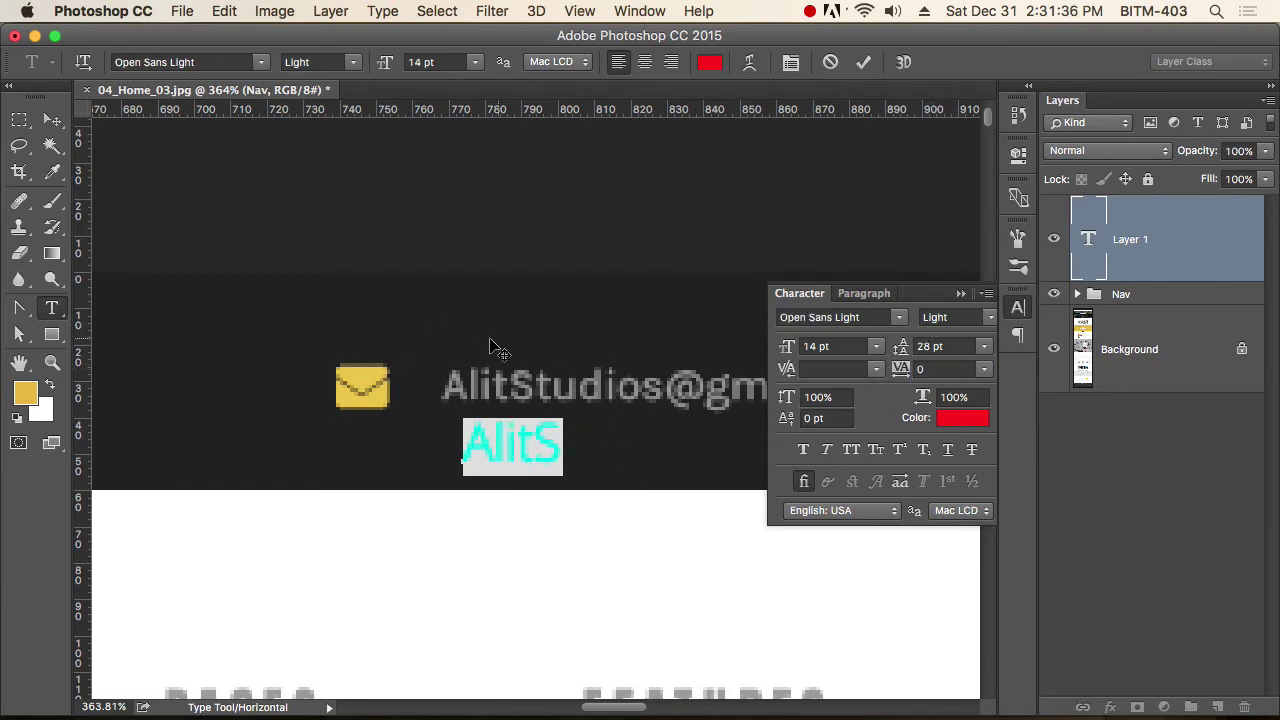
click(852, 347)
text(12)
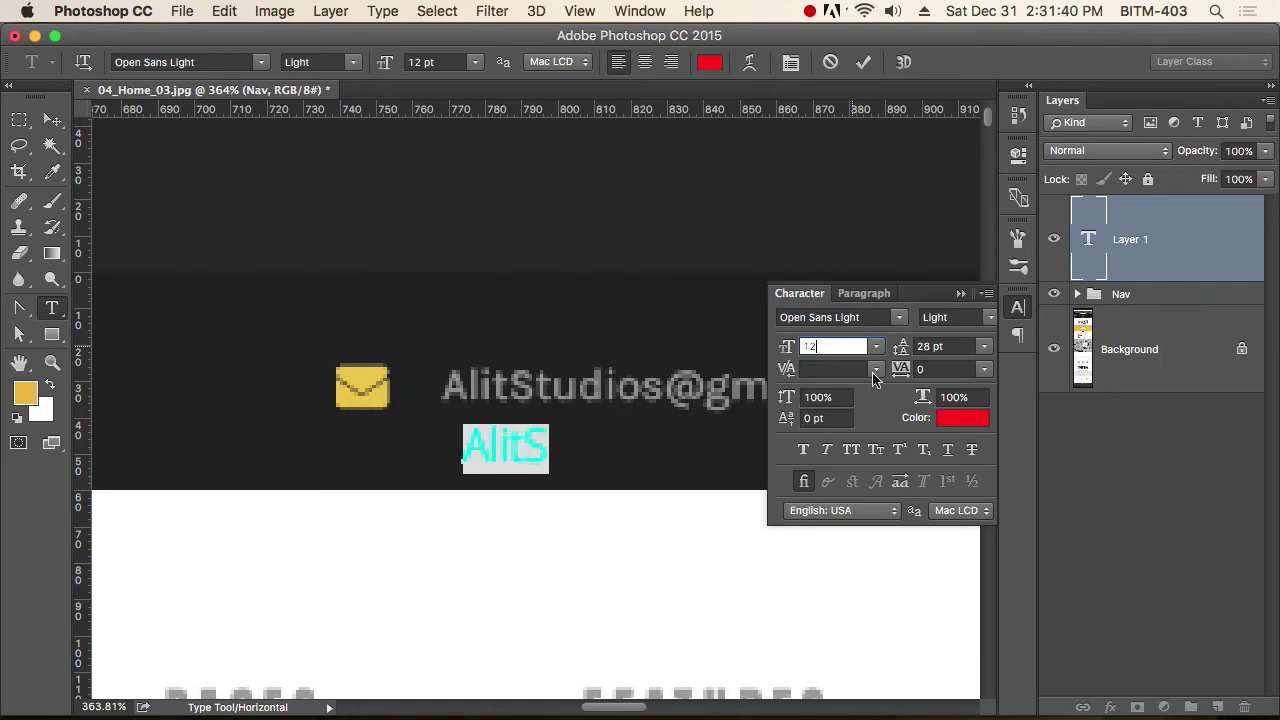
key(Down)
key(Return)
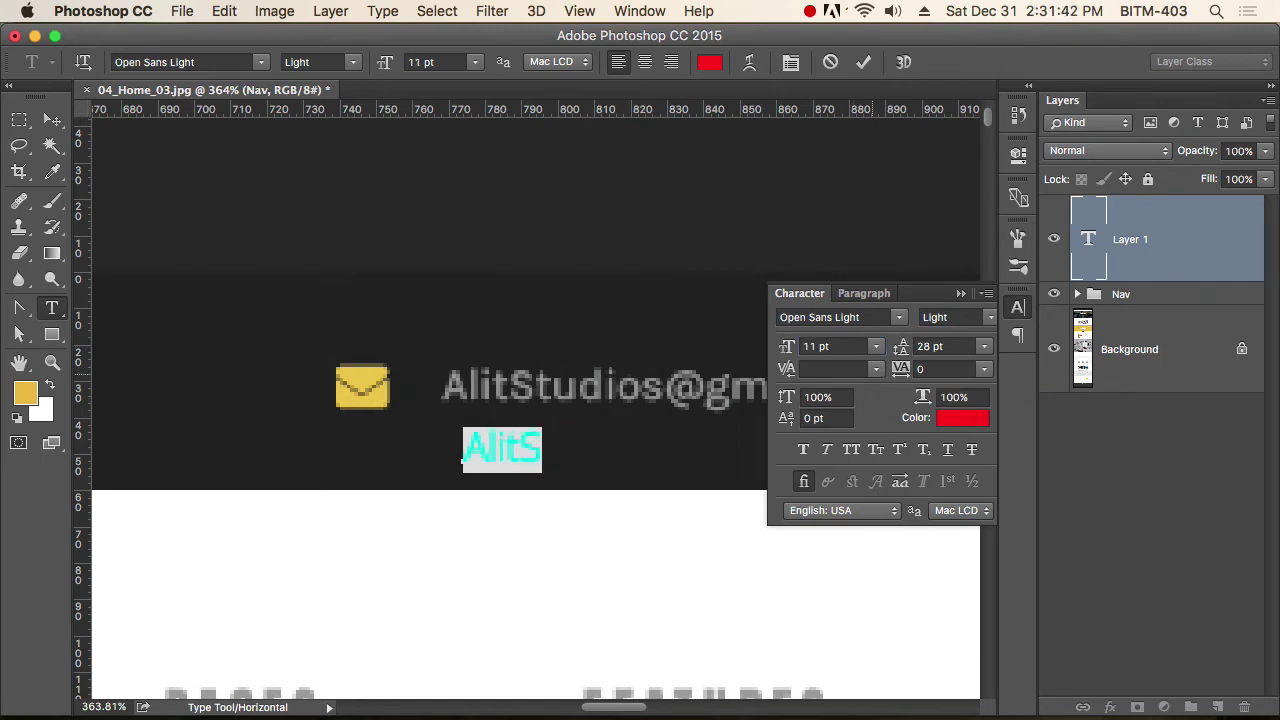
click(52, 119)
drag(520, 451, 503, 382)
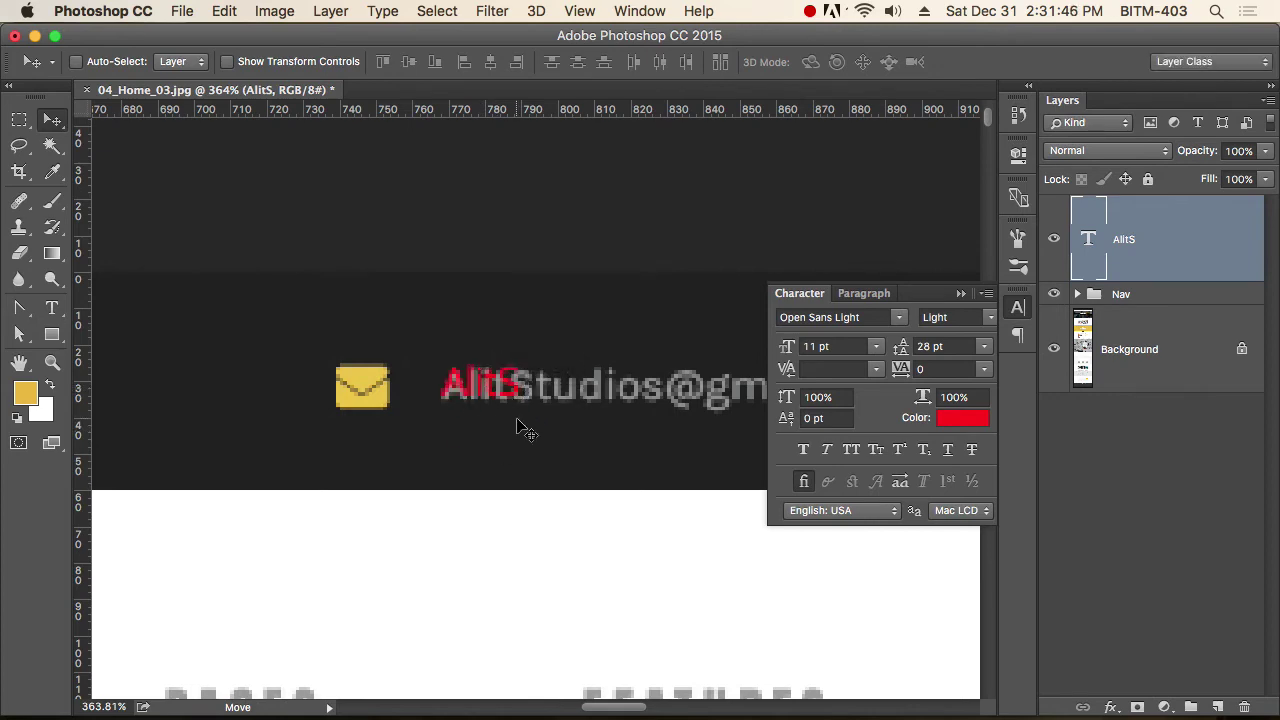
Replace the red placeholder letters with the full support e-mail address and commit the text.
super+click(525, 375)
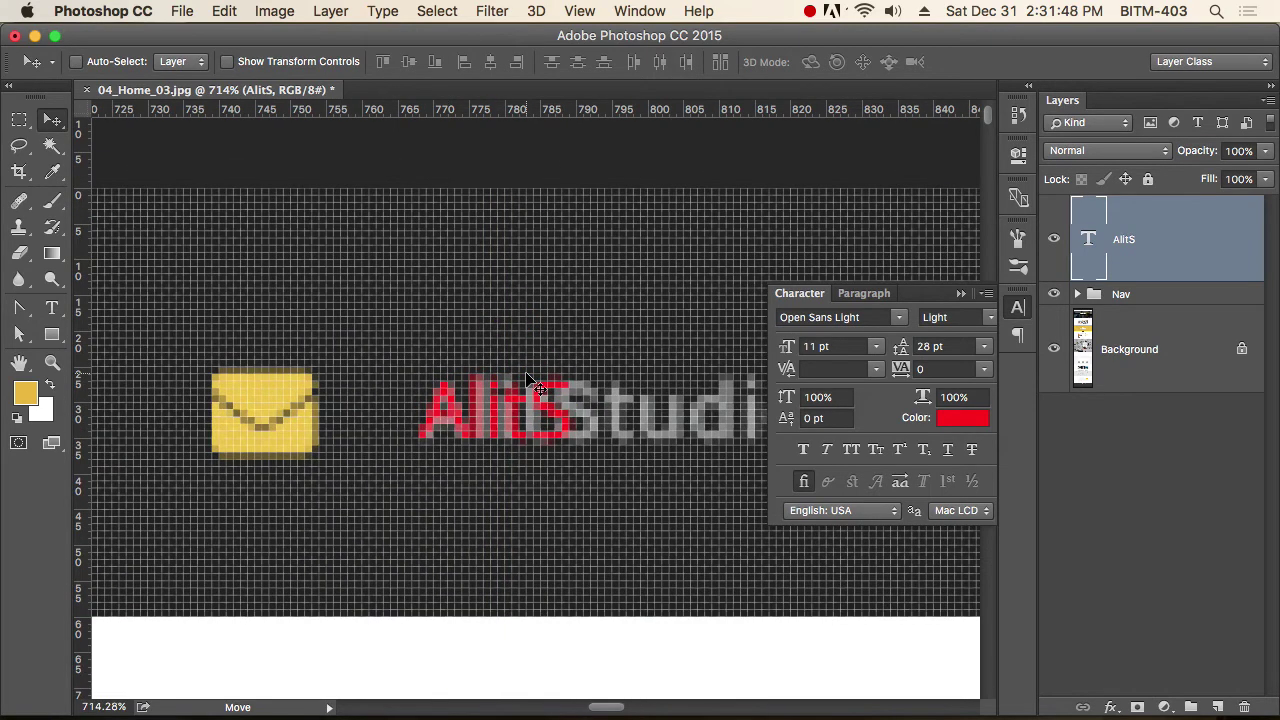
click(1016, 310)
drag(686, 434, 633, 469)
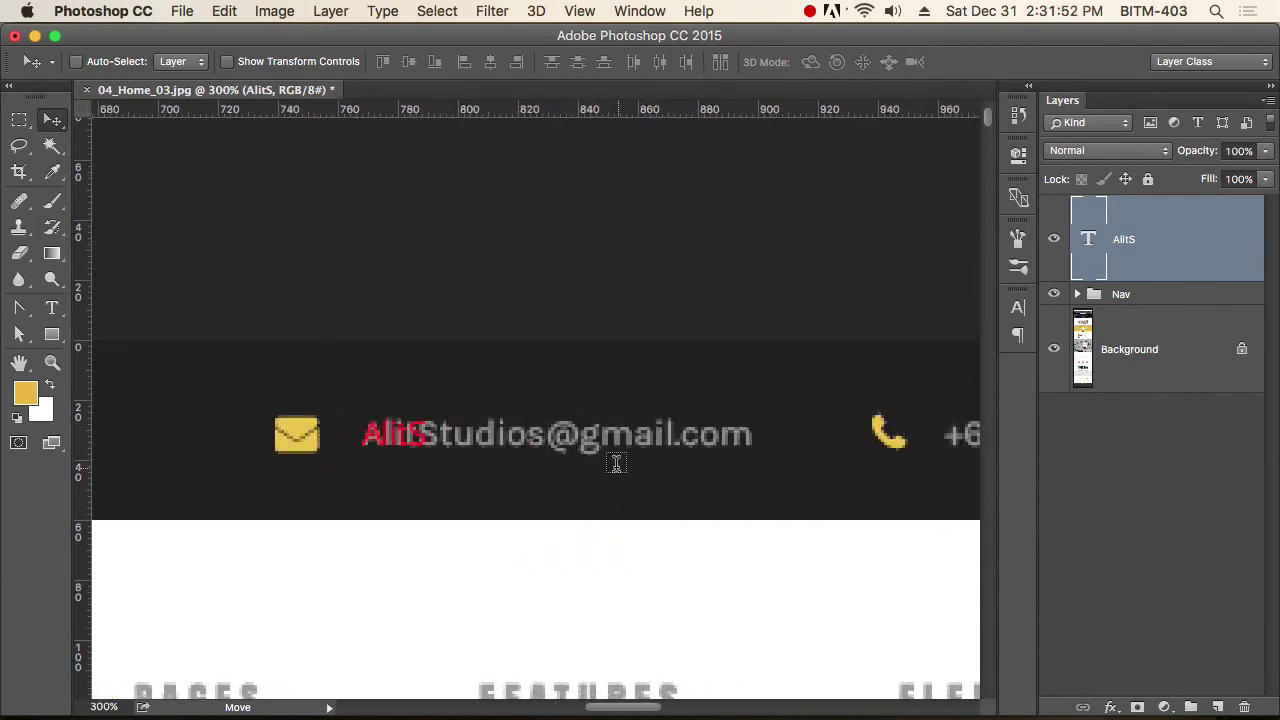
key(t)
click(399, 434)
key(super+a)
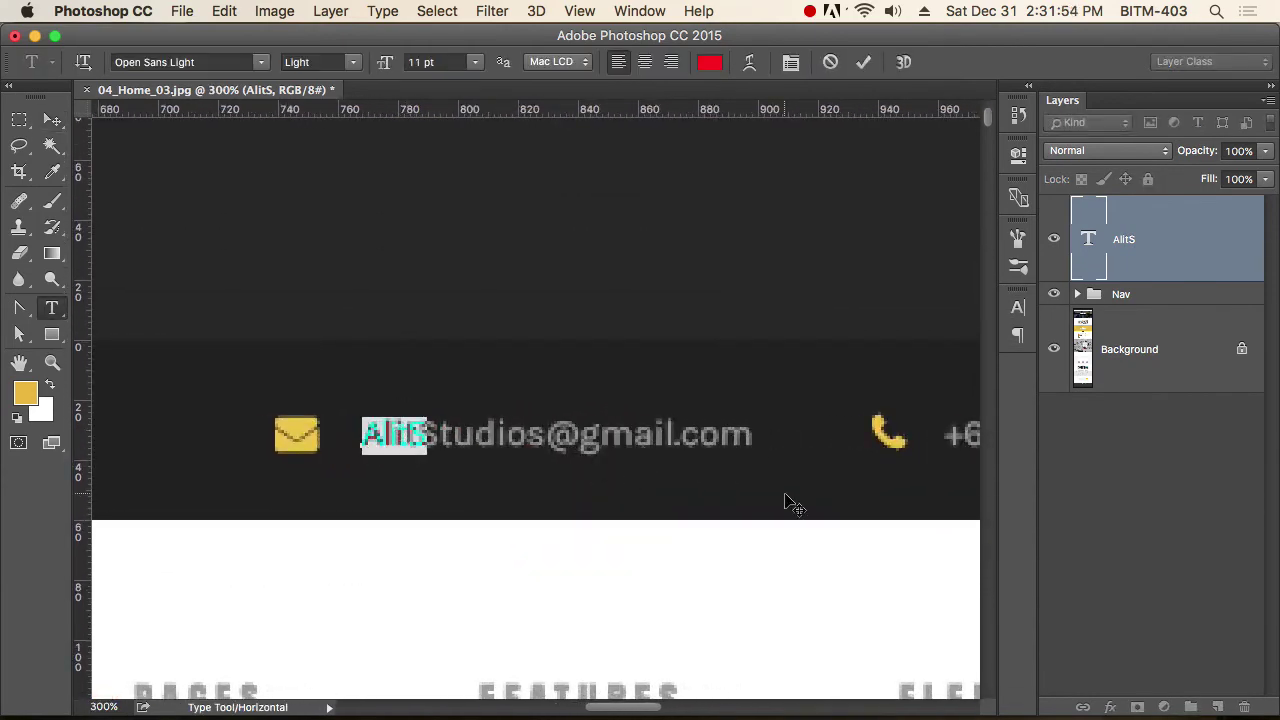
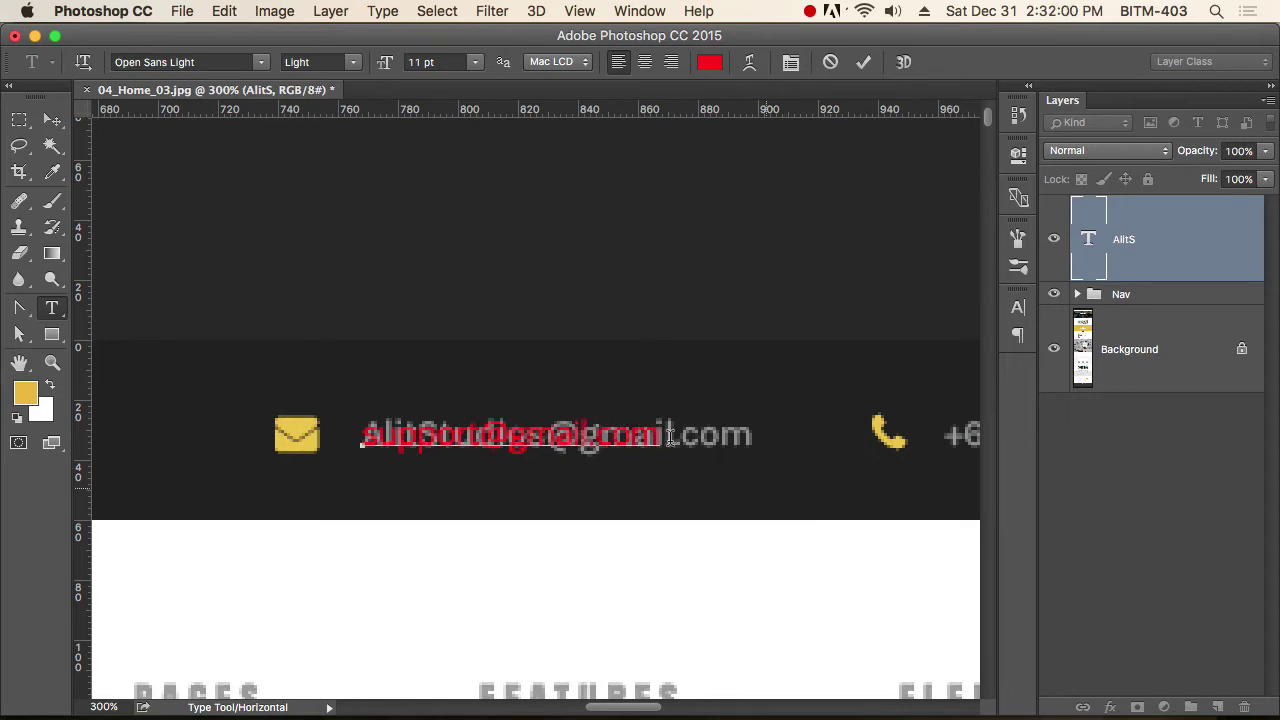
click(53, 122)
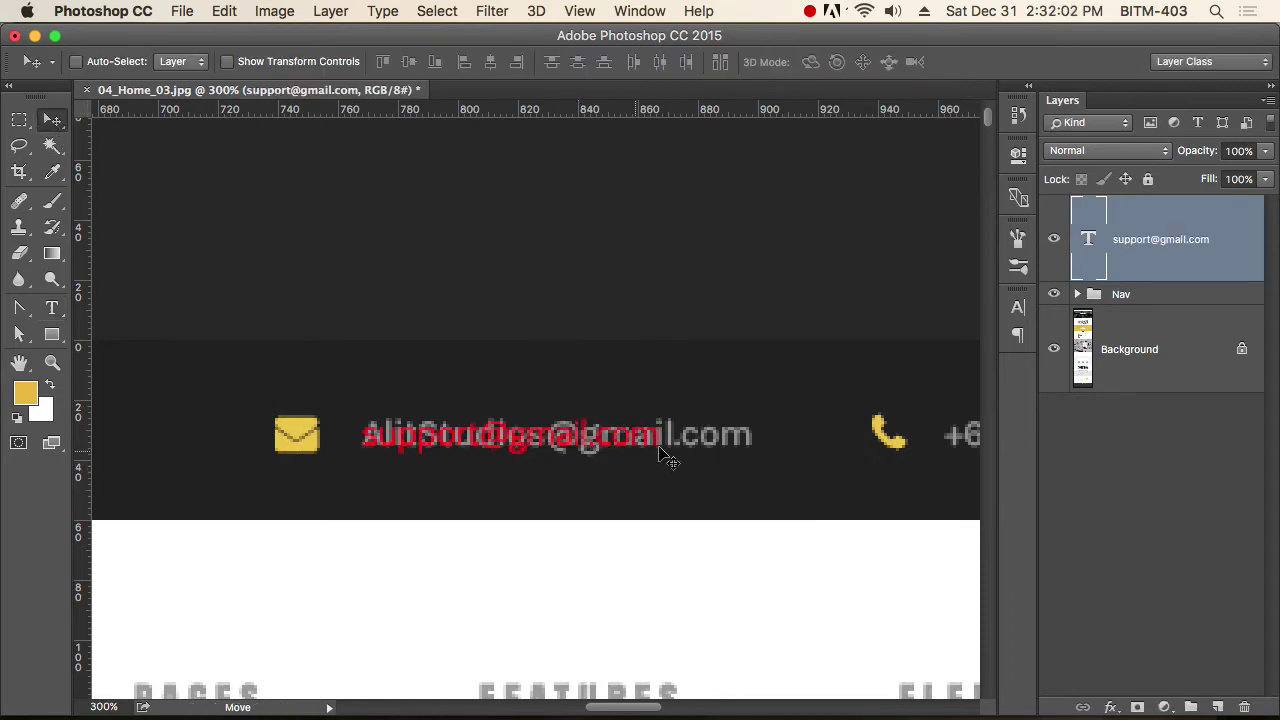
drag(711, 451, 740, 466)
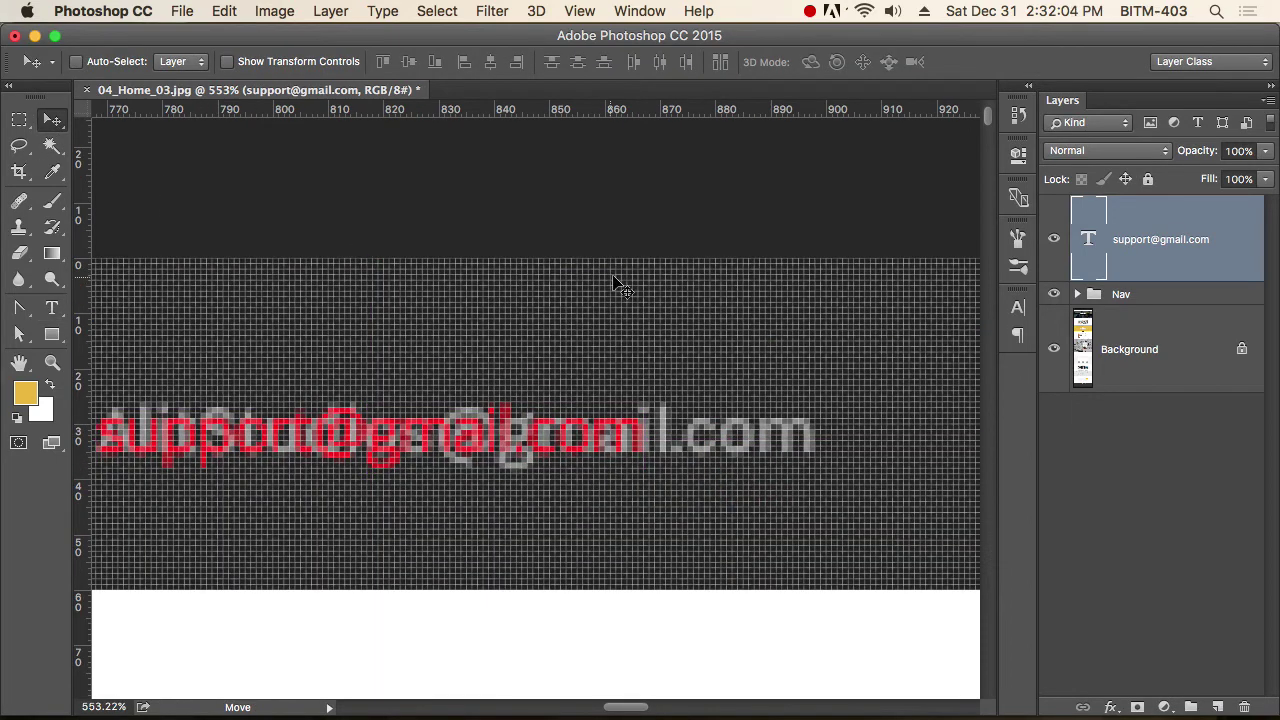
Recolour the email text layer to the mockup's grey 8d8f8e, sampled with the eyedropper.
key(t)
click(709, 61)
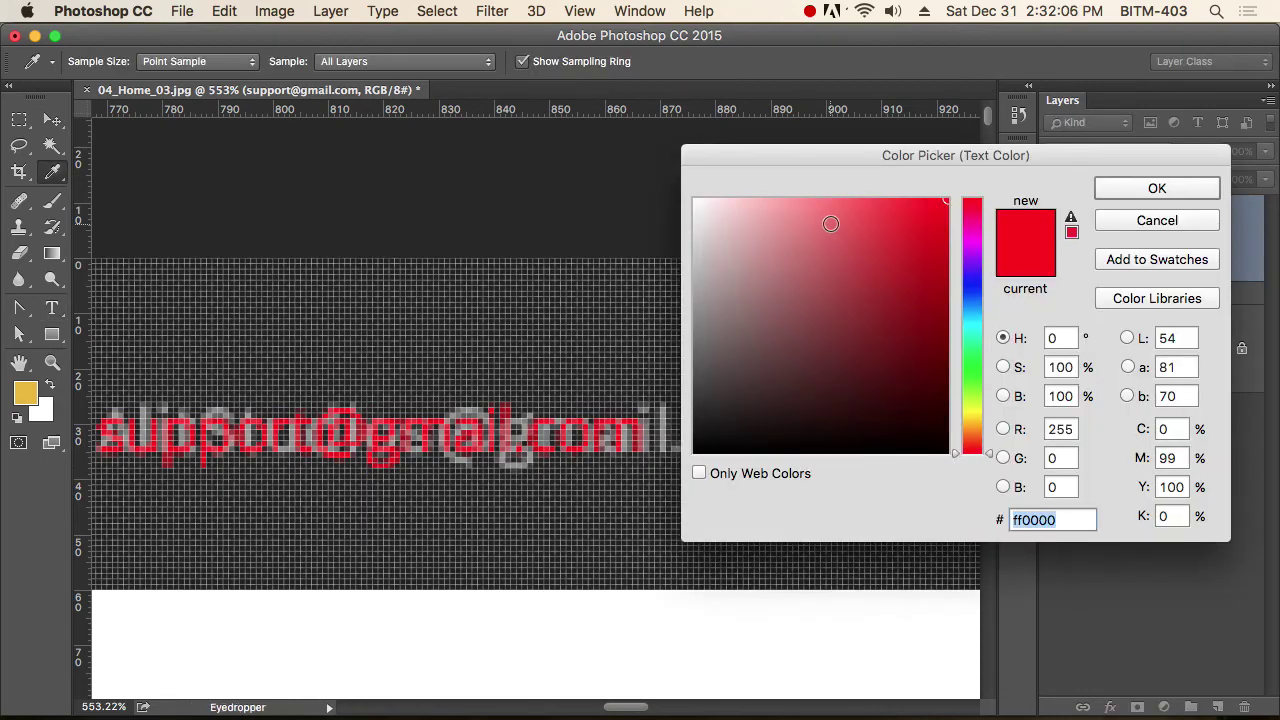
drag(822, 160, 1122, 227)
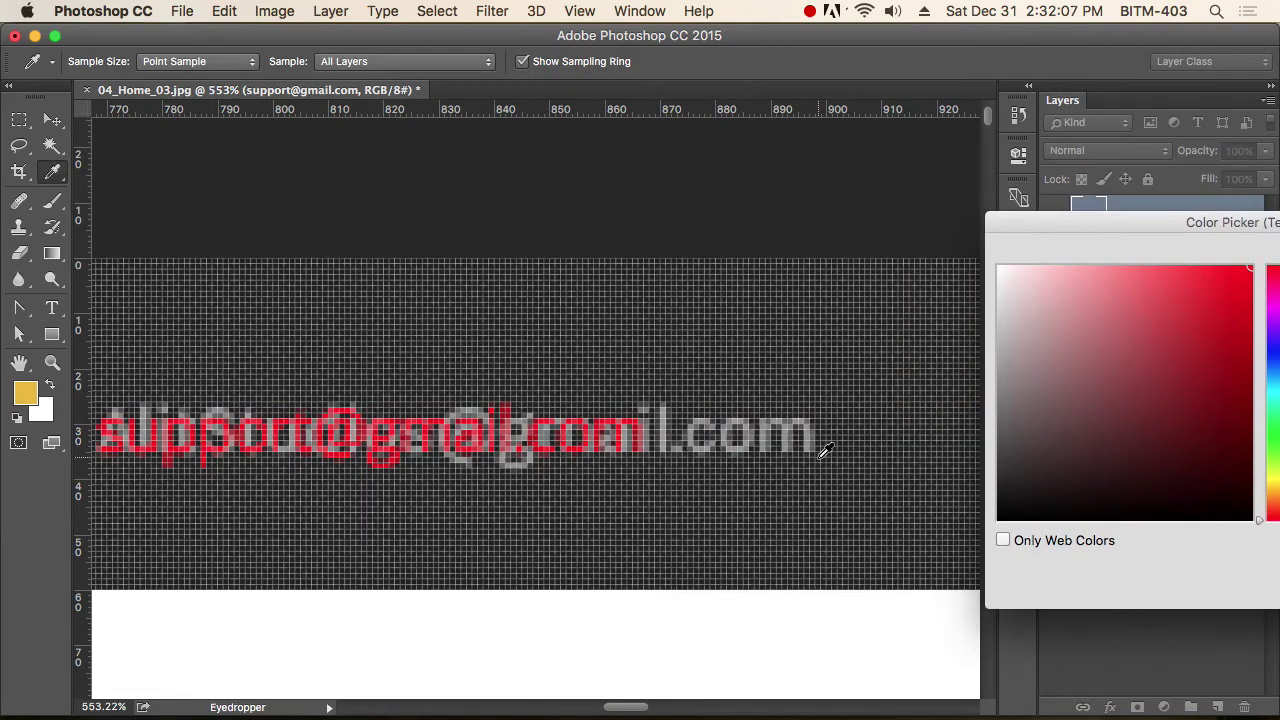
click(772, 428)
drag(1195, 247, 793, 246)
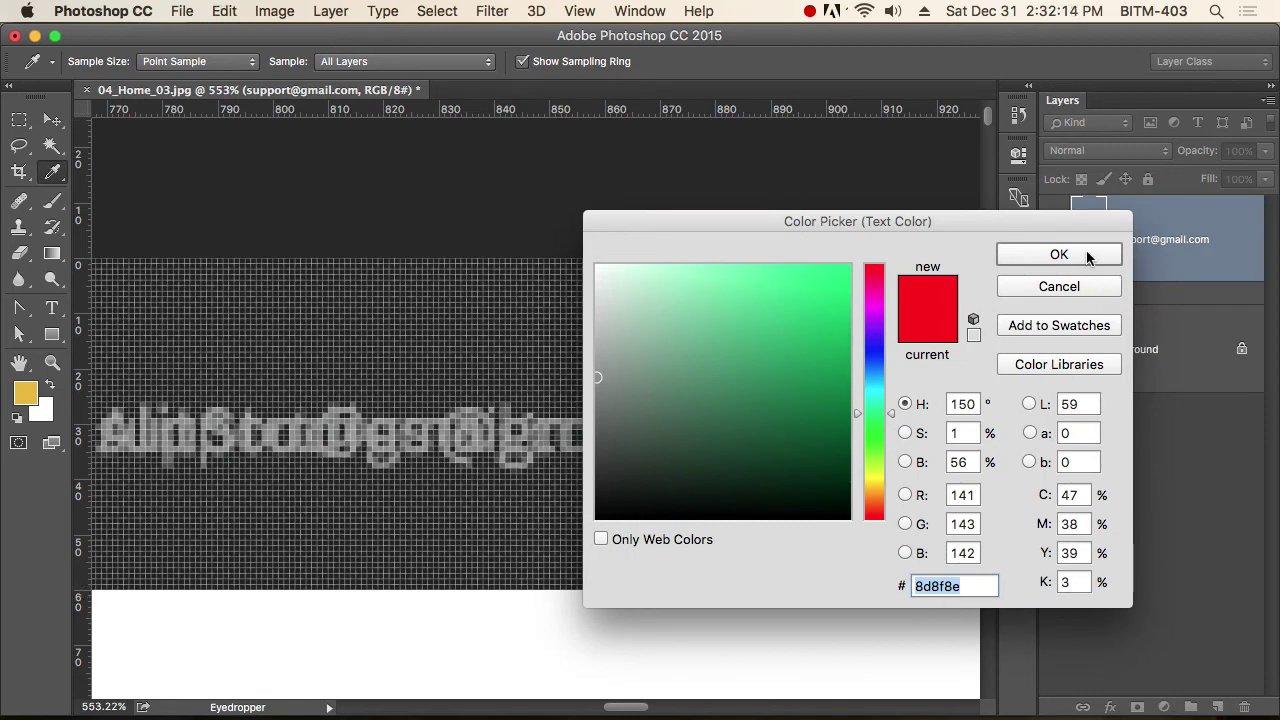
click(1058, 254)
Move the email text over the mockup's address beside the envelope icon, then go to Firefox.
click(52, 119)
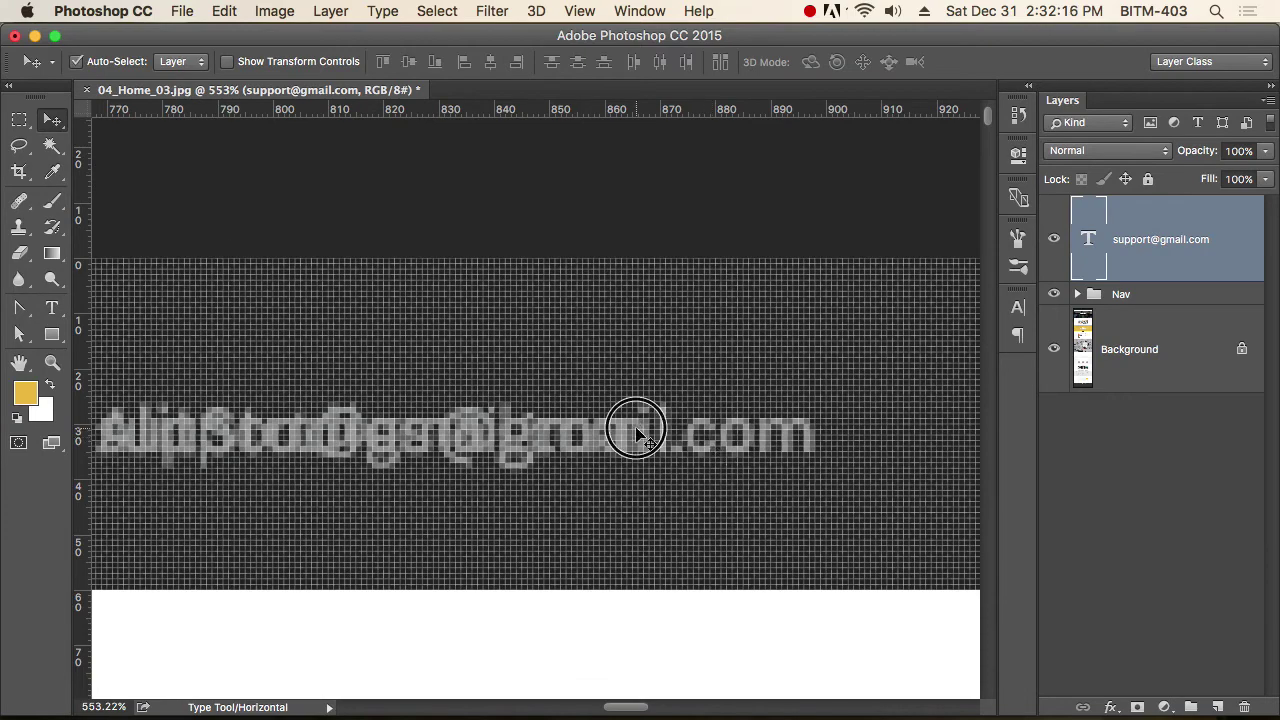
alt+super+click(638, 429)
alt+super+click(645, 430)
drag(648, 430, 600, 437)
super+click(504, 440)
drag(612, 390, 613, 392)
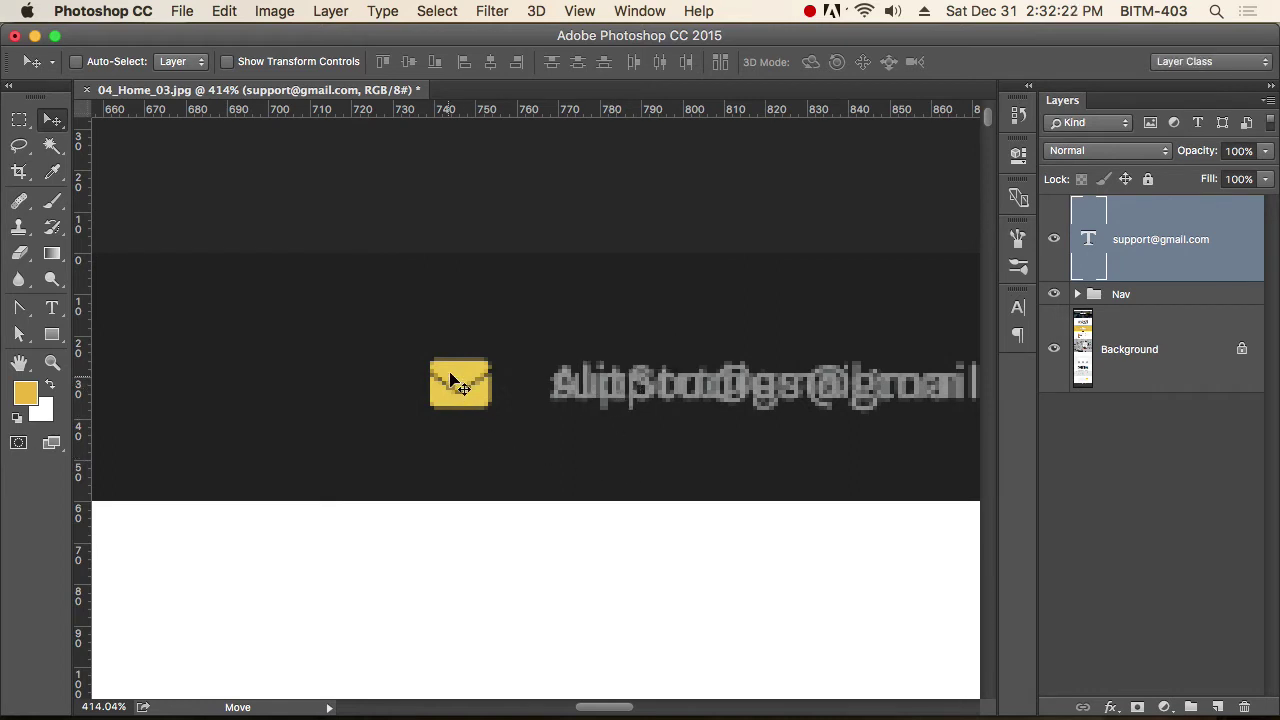
key(super+Tab)
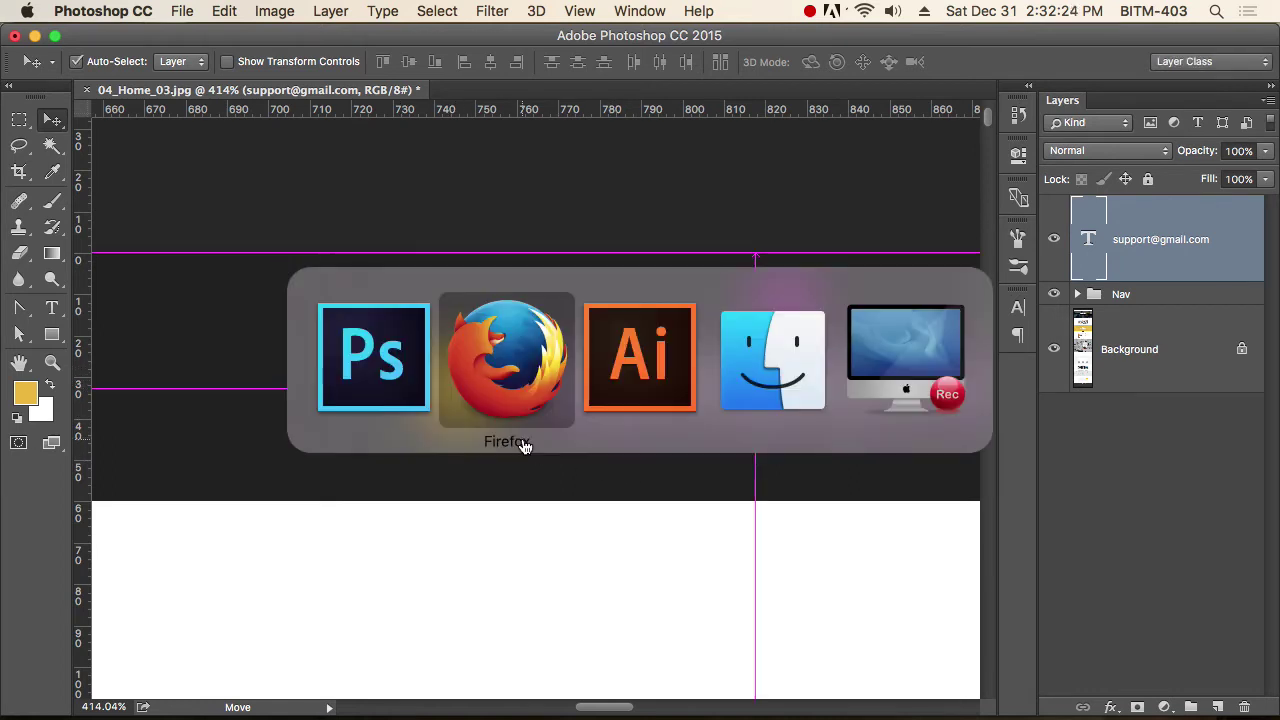
key(super+shift+Tab)
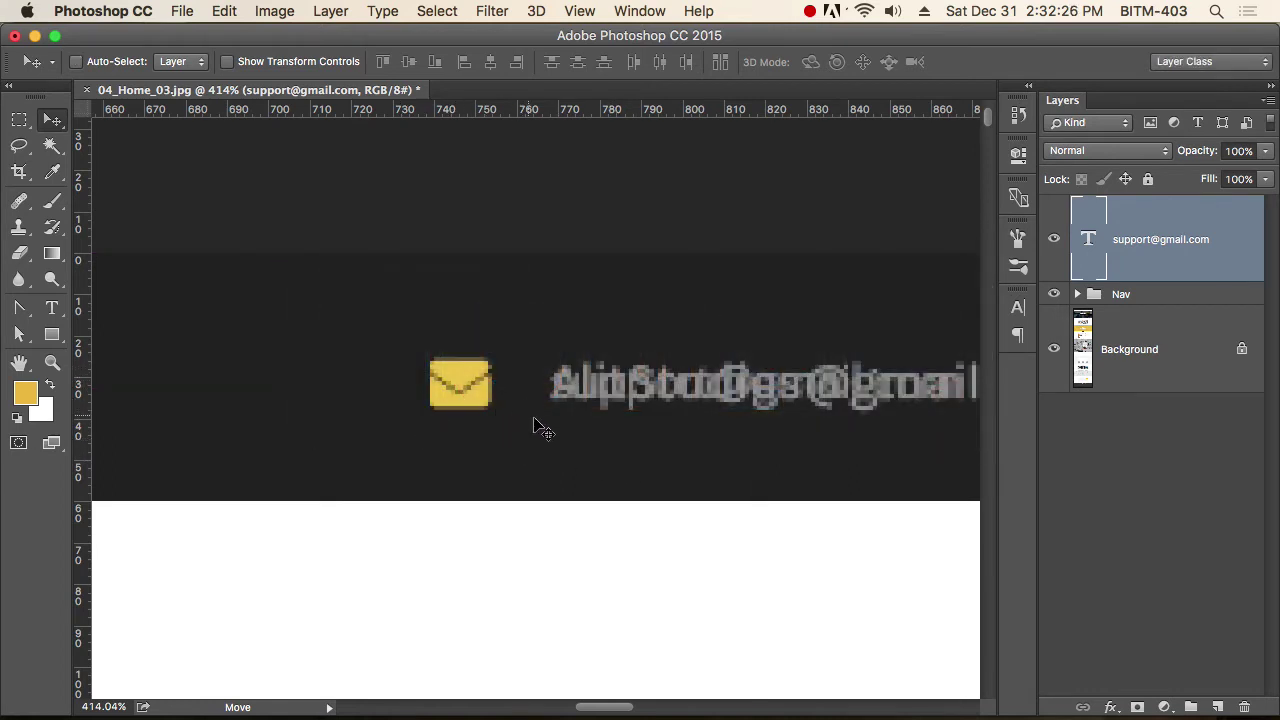
key(super+Tab)
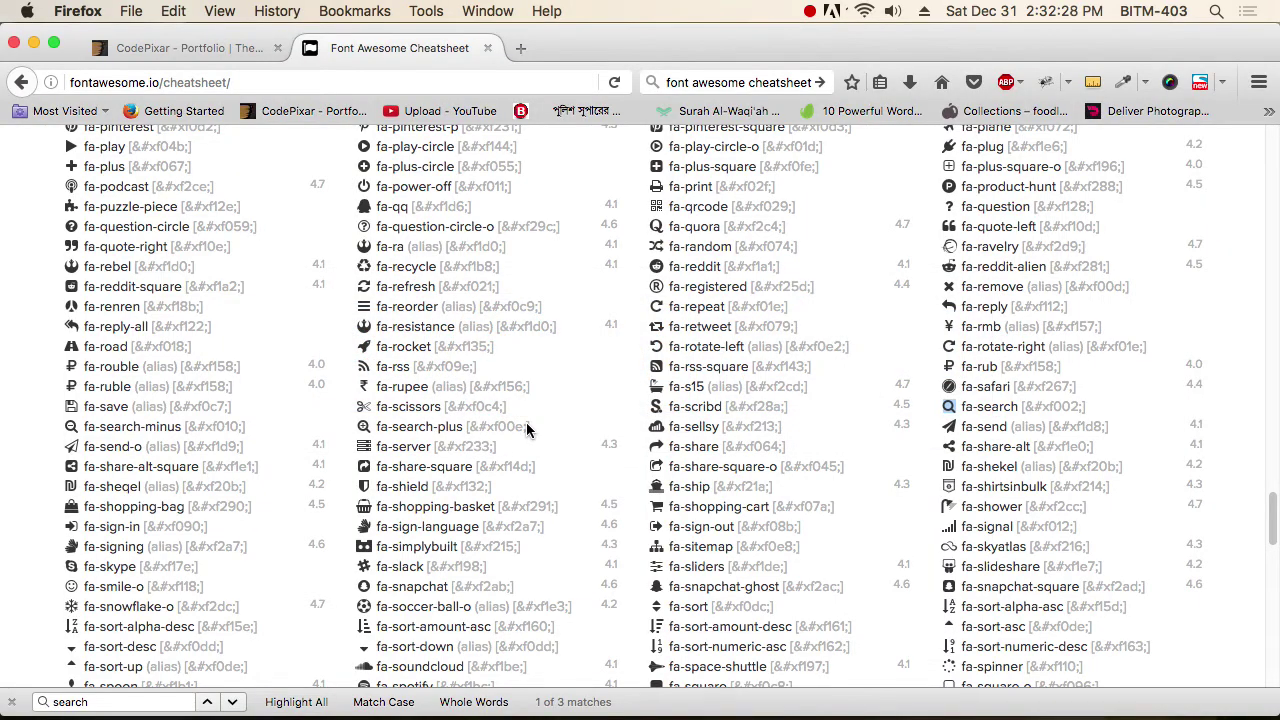
Search the Font Awesome cheatsheet for 'env' and take the fa-envelope glyph back to Photoshop.
click(110, 702)
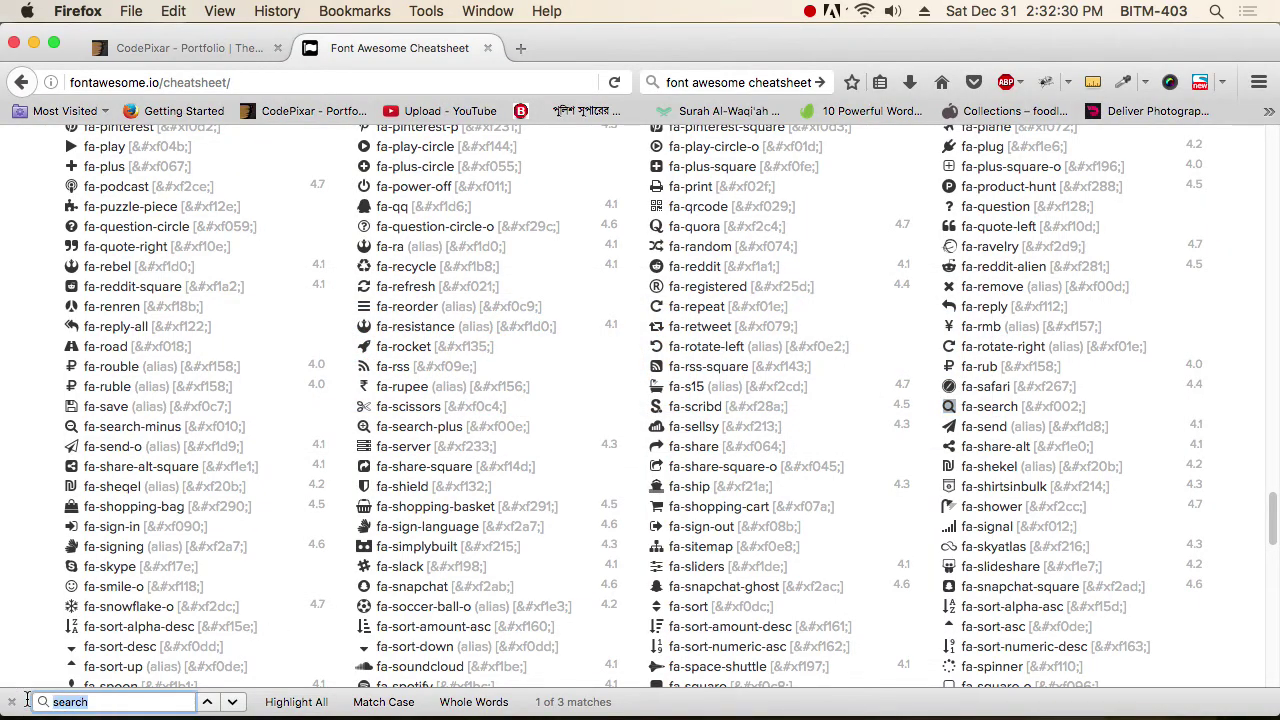
text(enva)
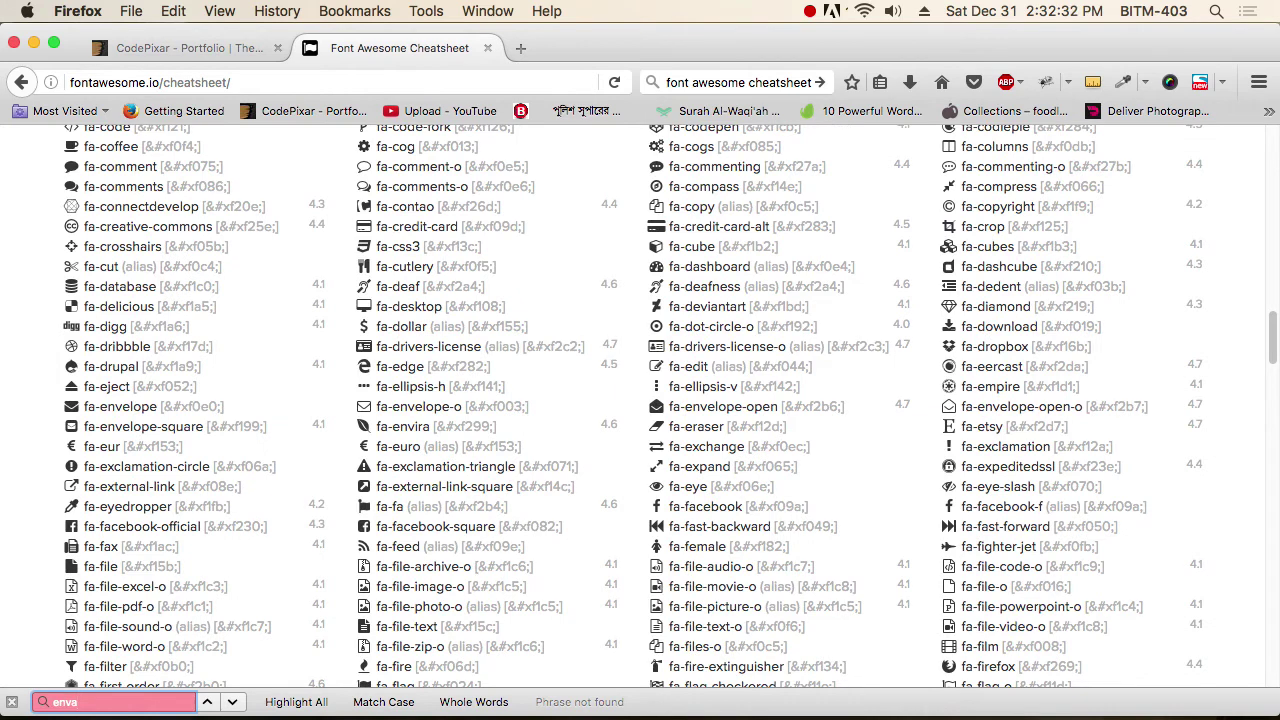
key(BackSpace)
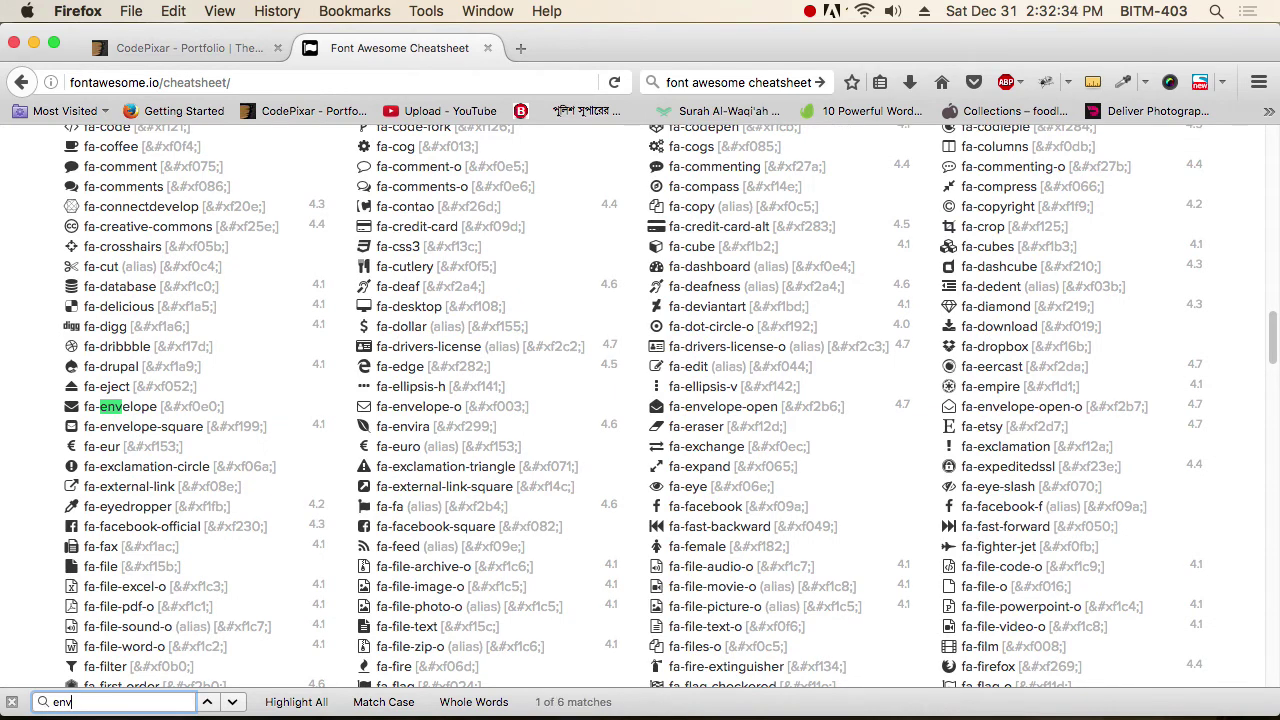
click(80, 420)
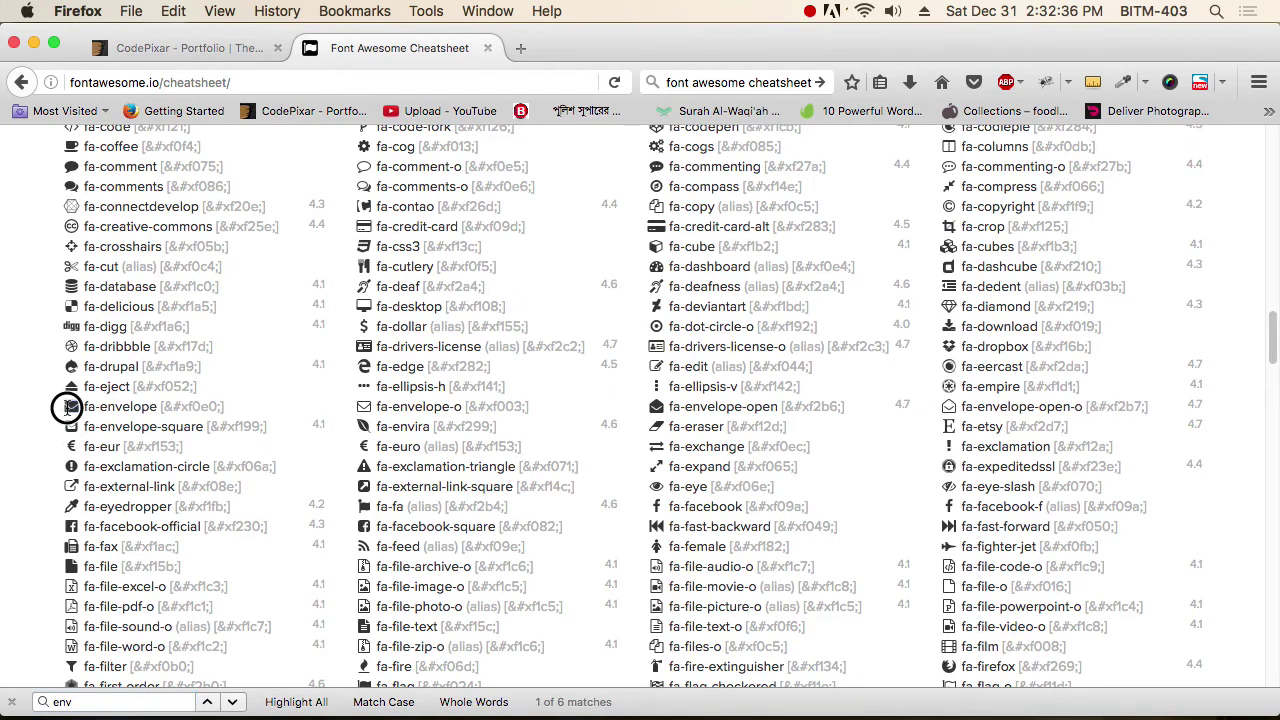
key(super+Tab)
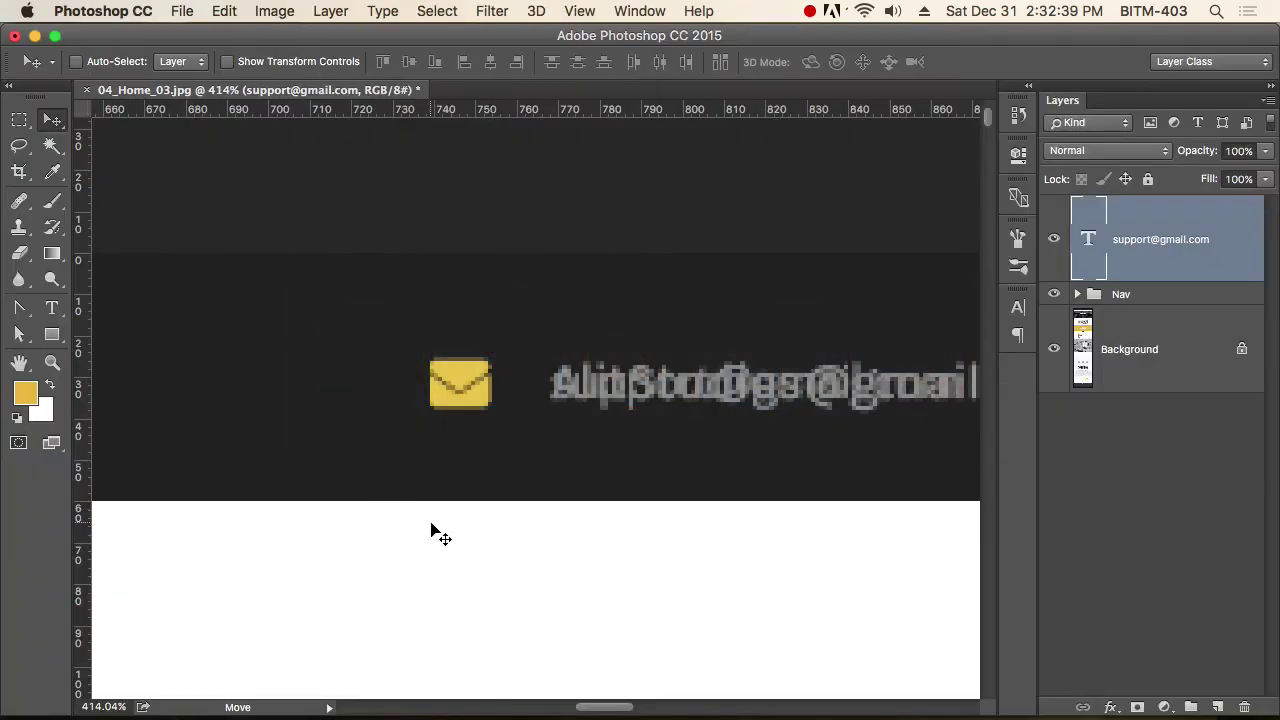
Paste the envelope glyph into a new text layer set to FontAwesome, 14 pt.
key(t)
click(445, 530)
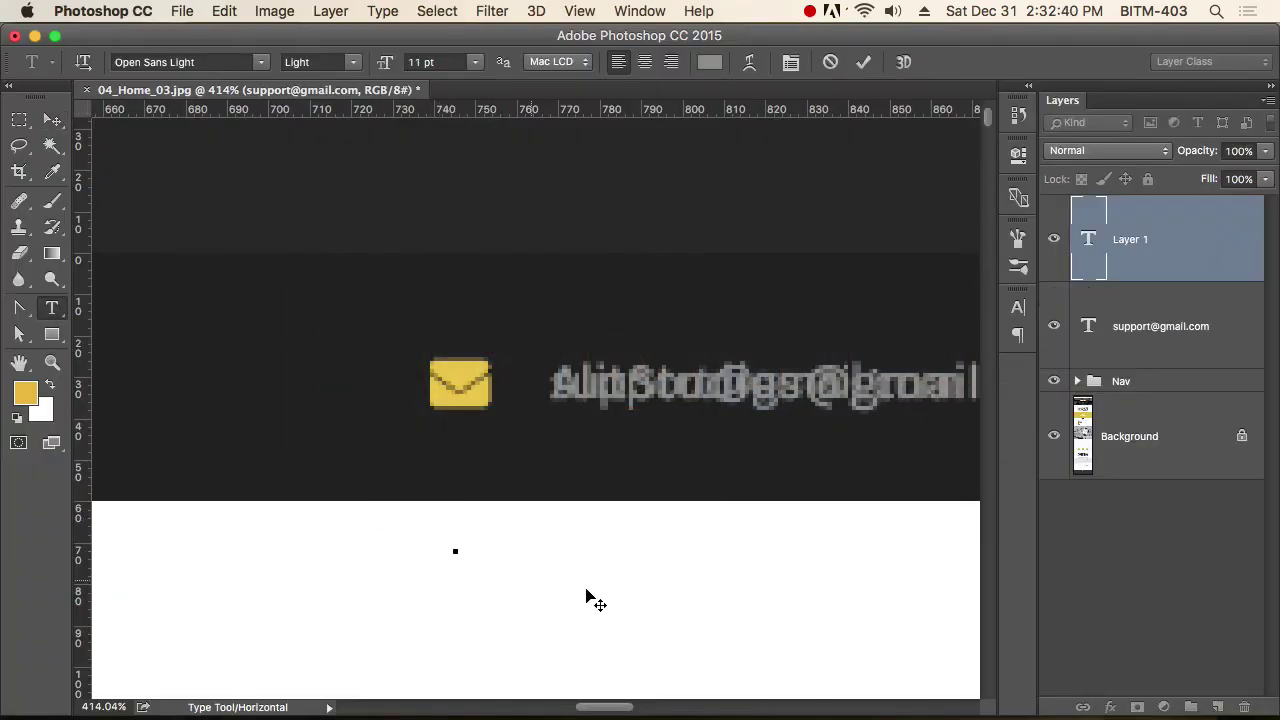
key(super+v)
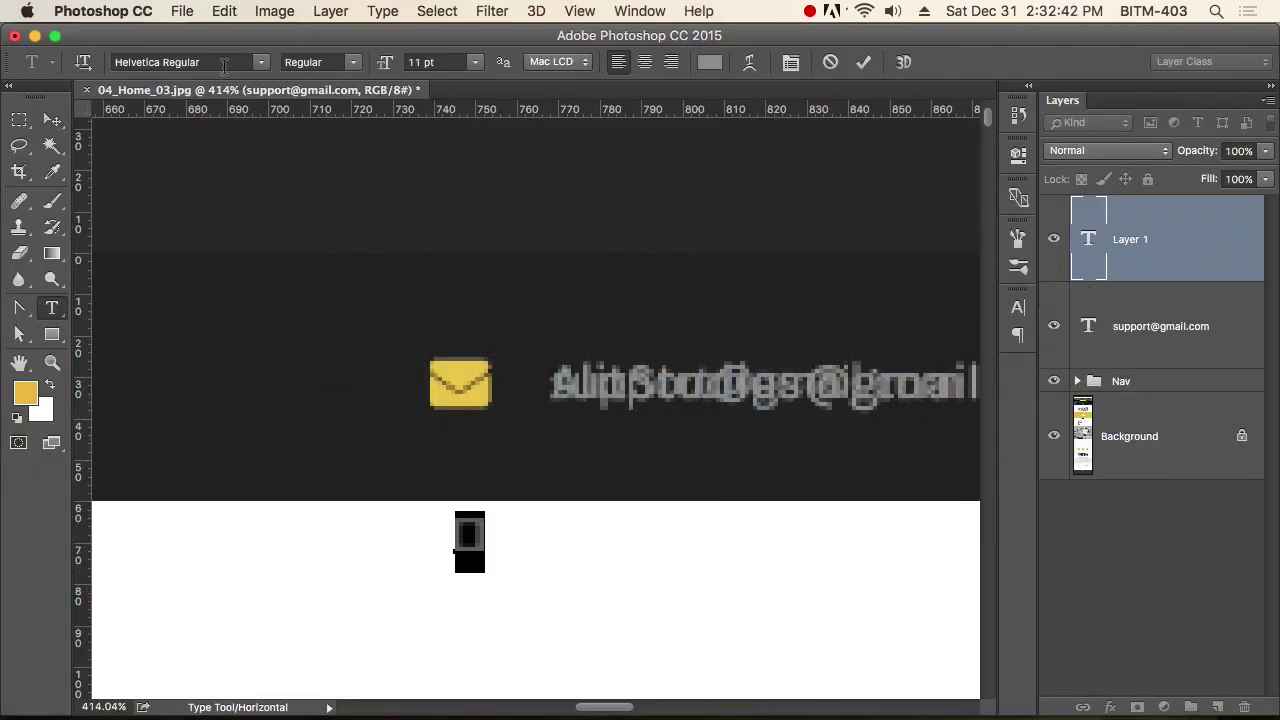
click(225, 63)
text(fo)
key(Return)
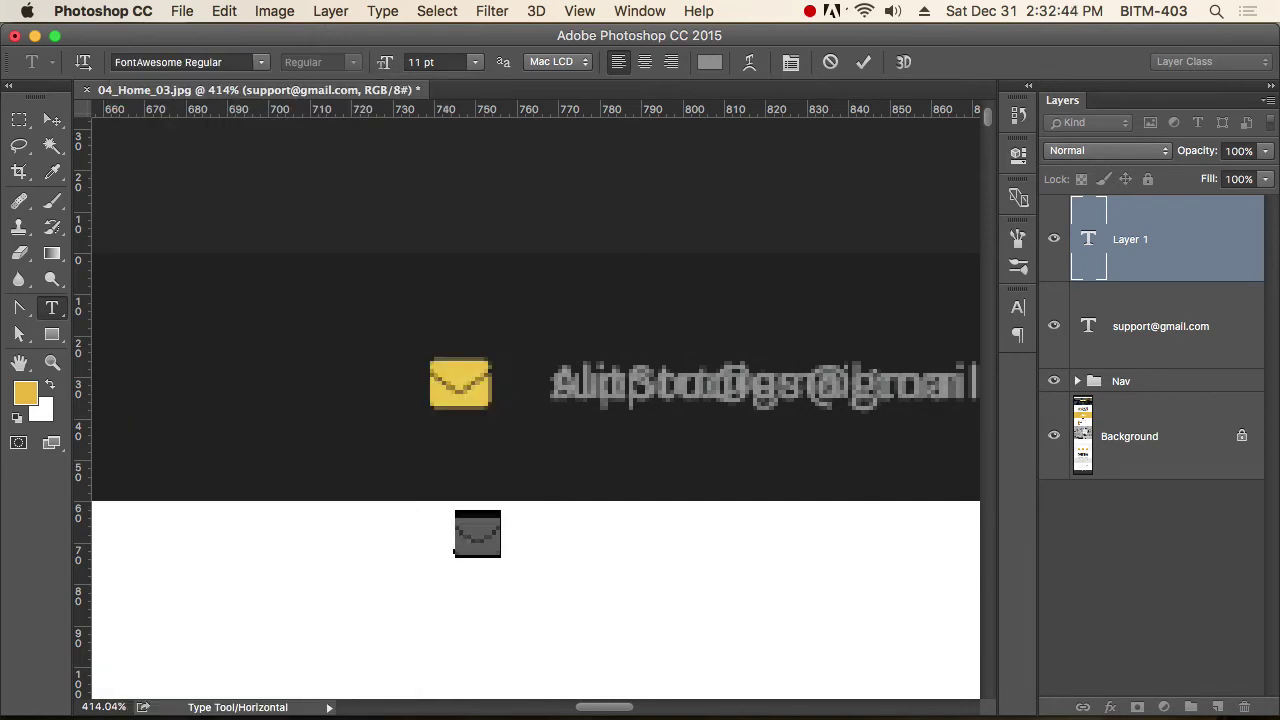
click(449, 63)
text(13)
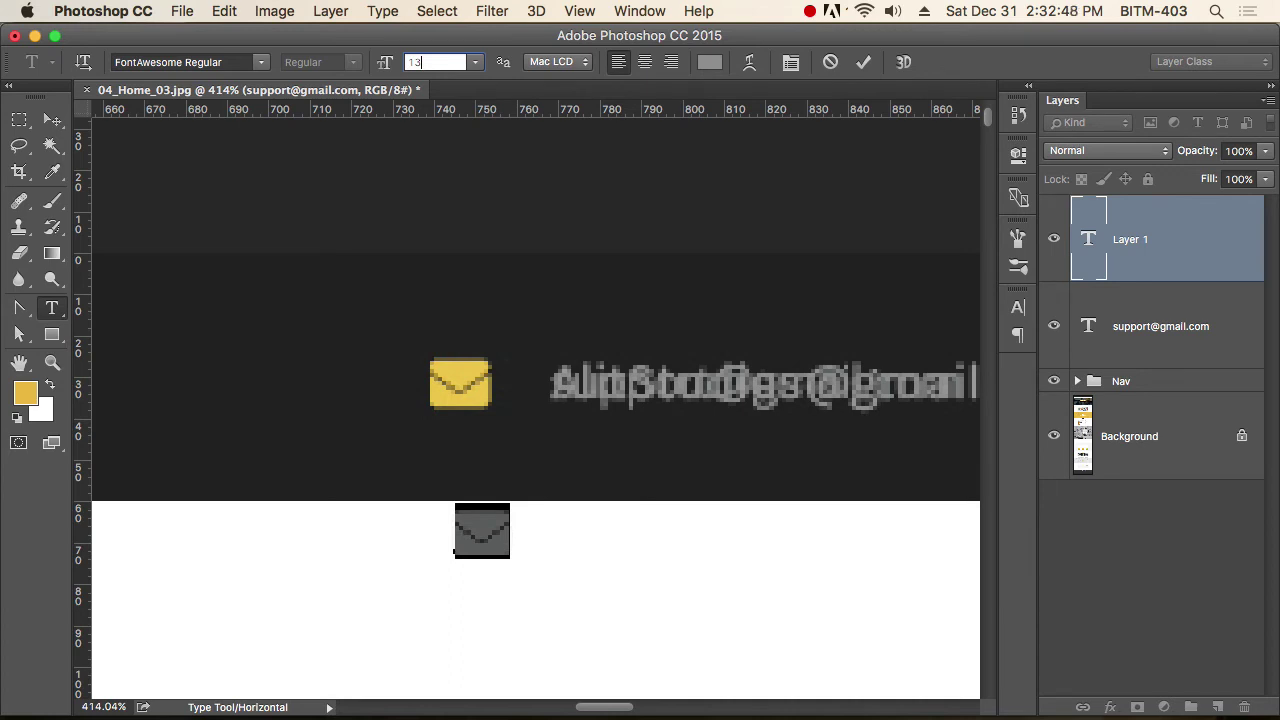
key(Up)
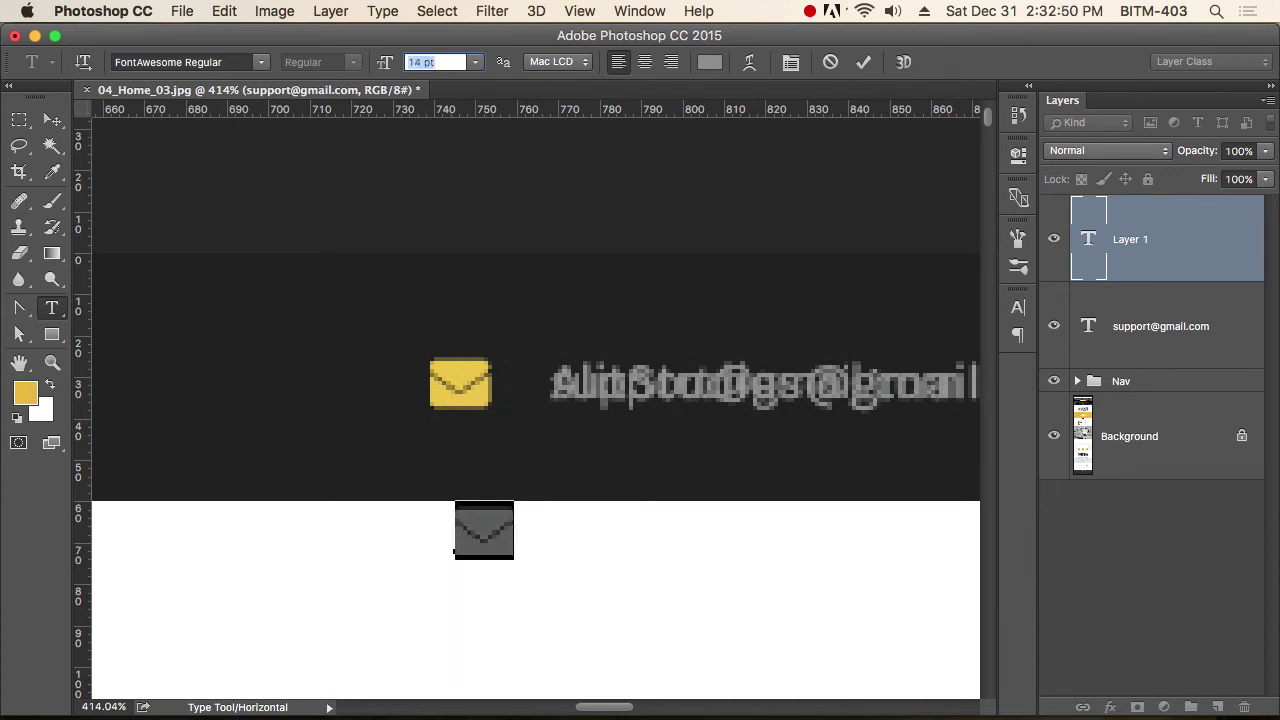
key(Return)
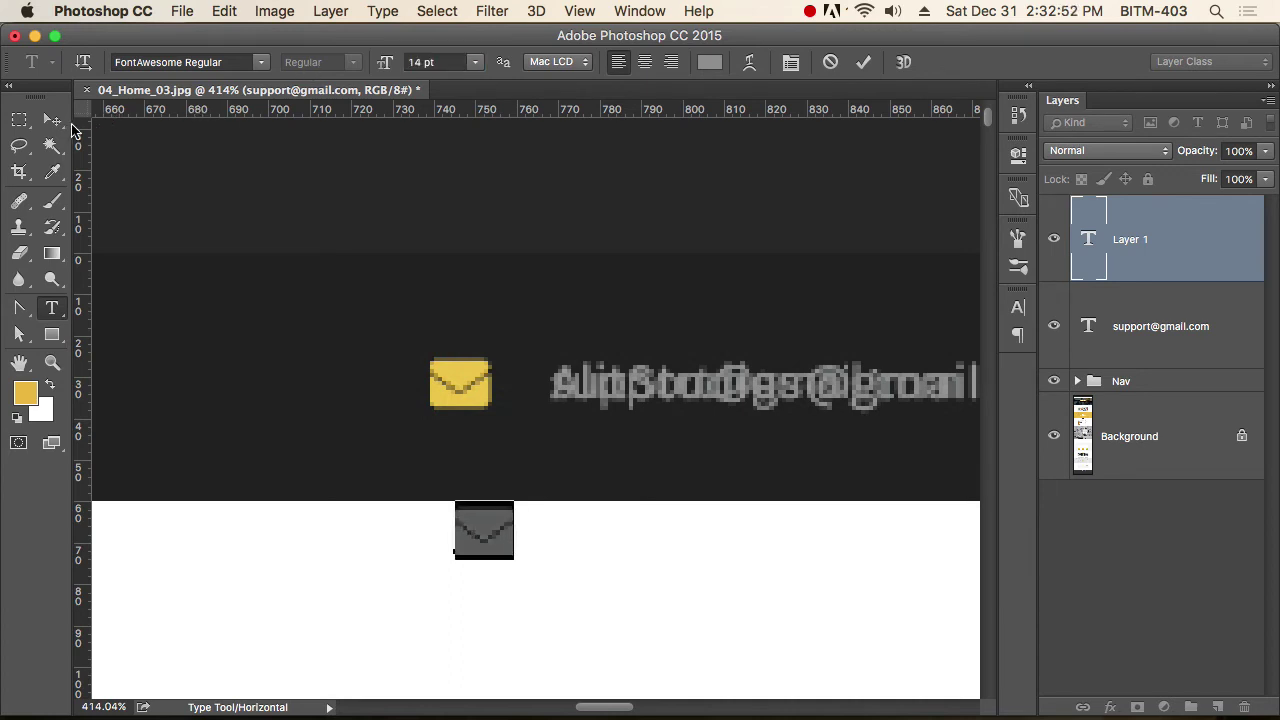
click(53, 120)
Colour the glyph the mockup's yellow ebc83c and move it onto the original envelope.
key(i)
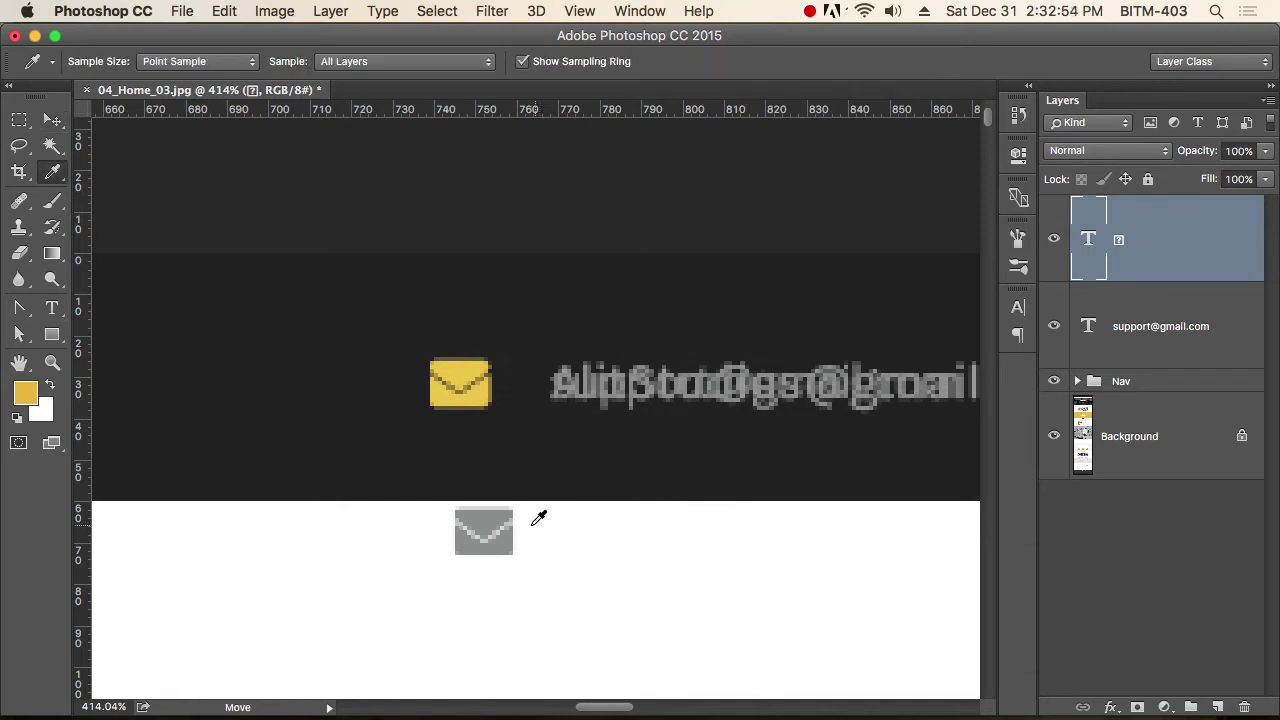
click(484, 390)
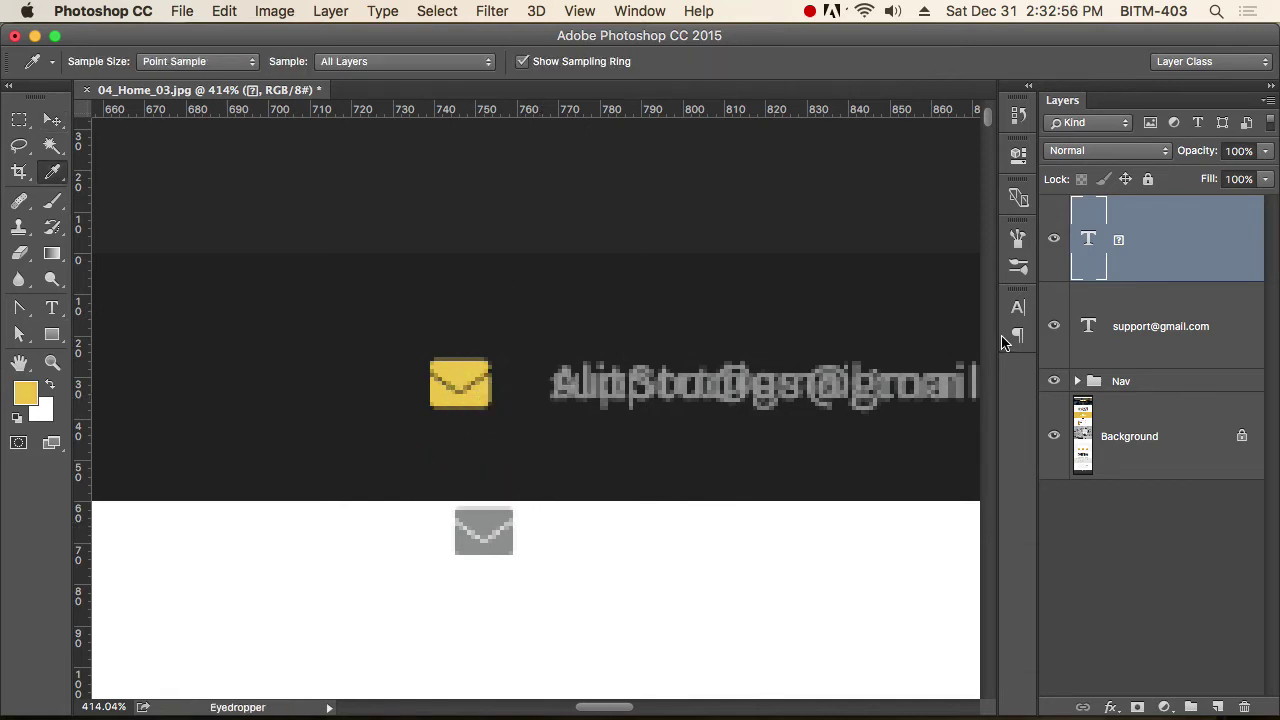
key(t)
click(711, 60)
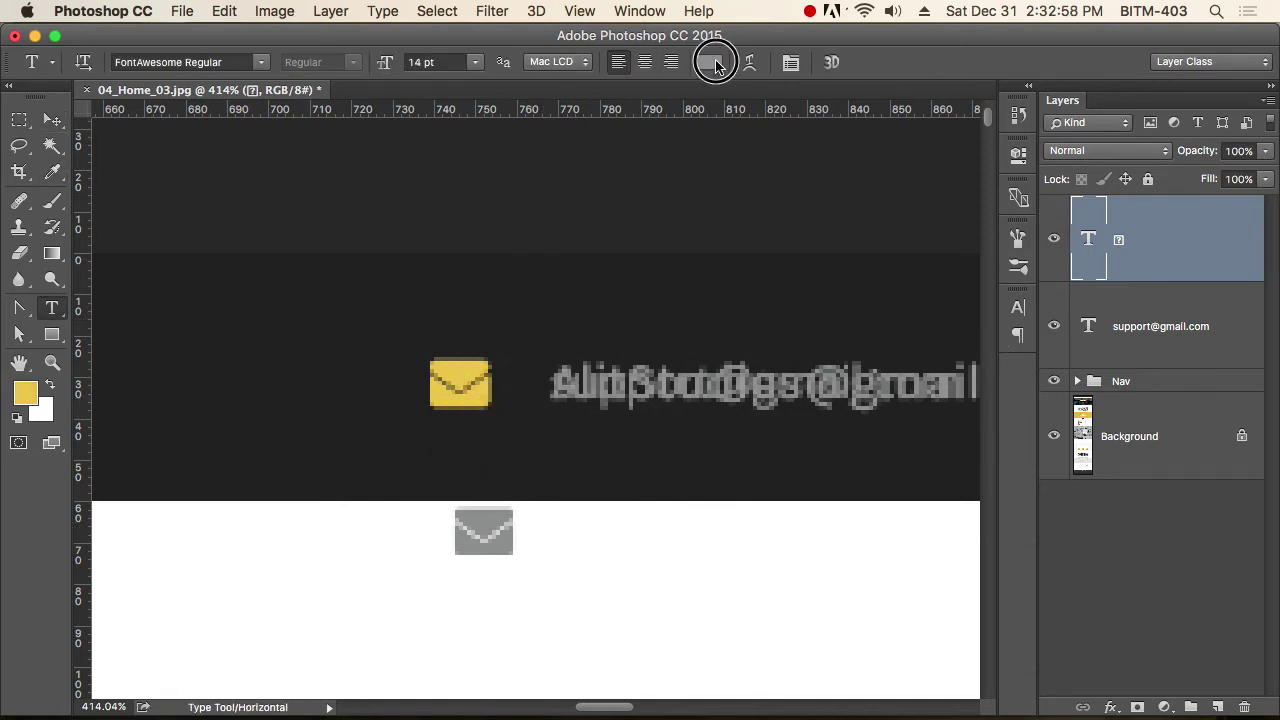
click(464, 378)
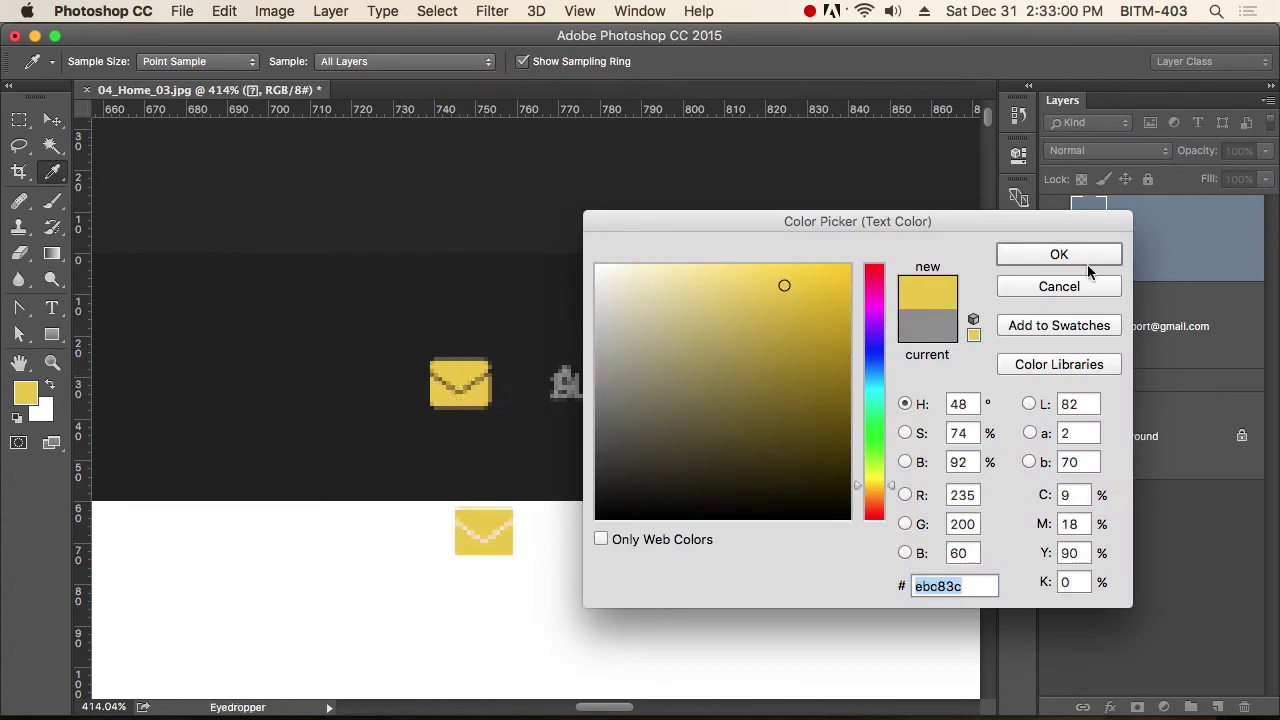
click(1087, 264)
click(52, 119)
drag(494, 528, 477, 404)
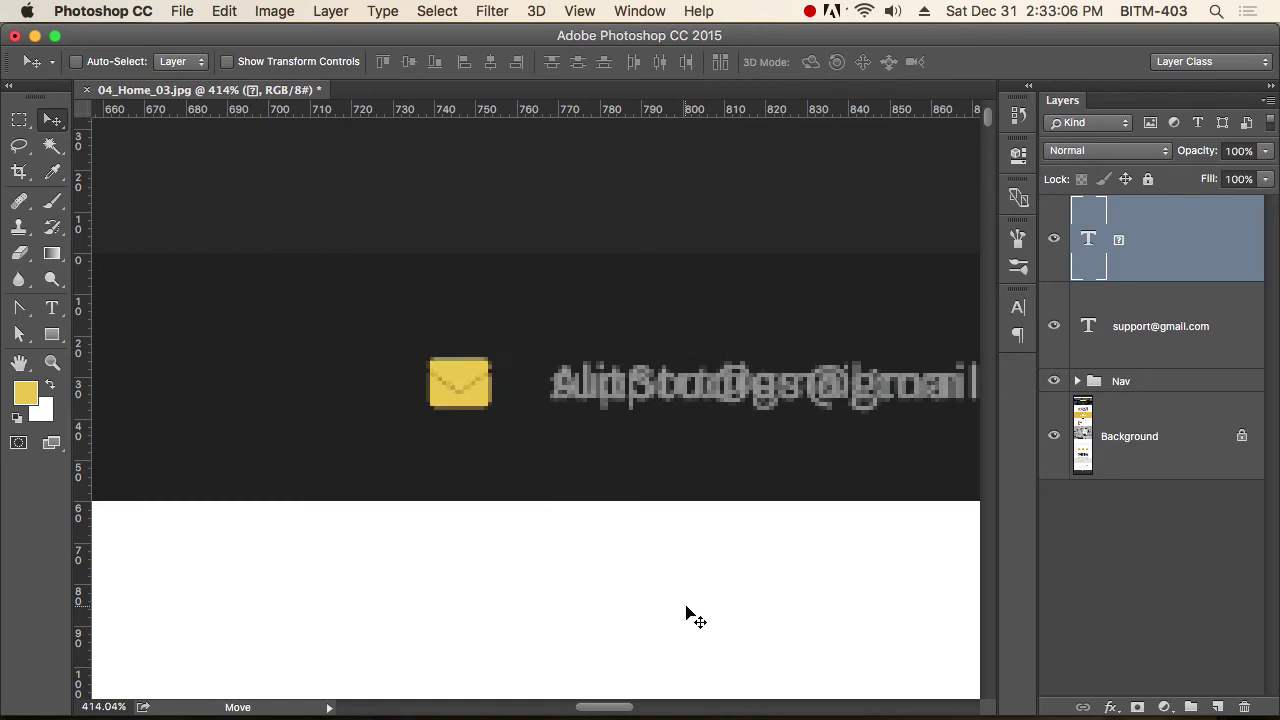
Group the envelope icon and email text layers into a group named Email.
shift+click(1145, 360)
key(super+g)
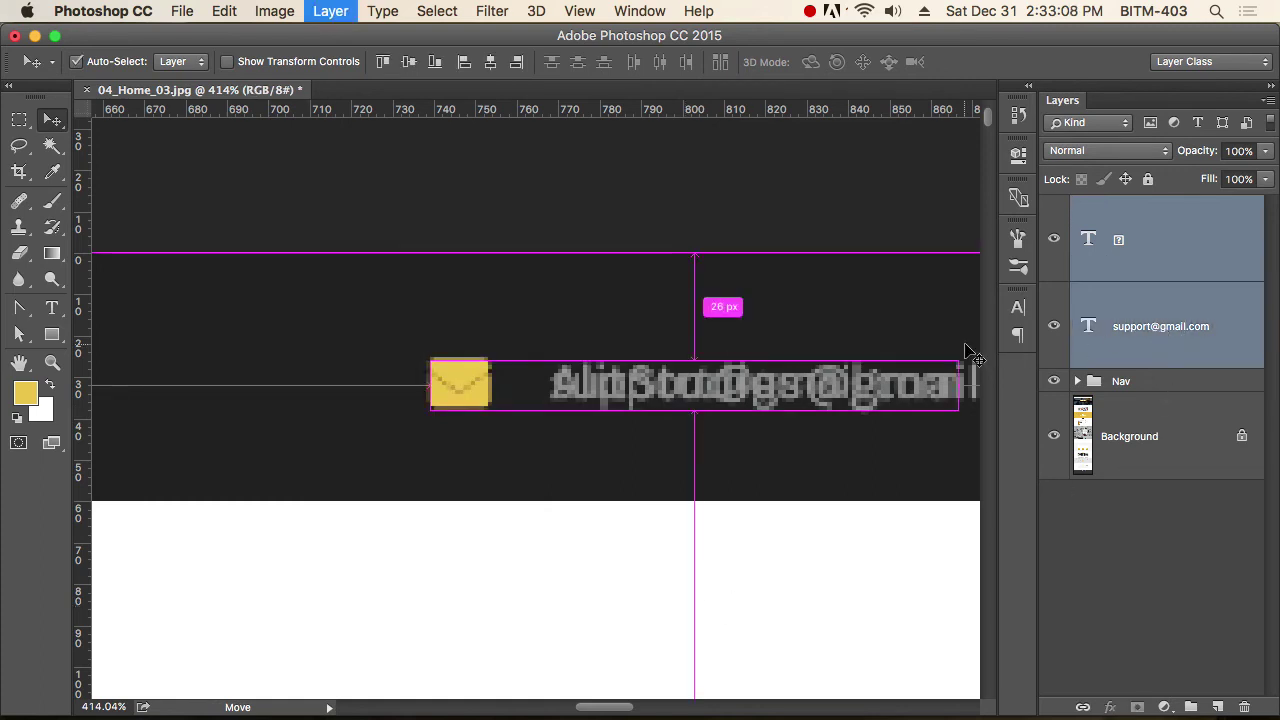
double_click(1130, 207)
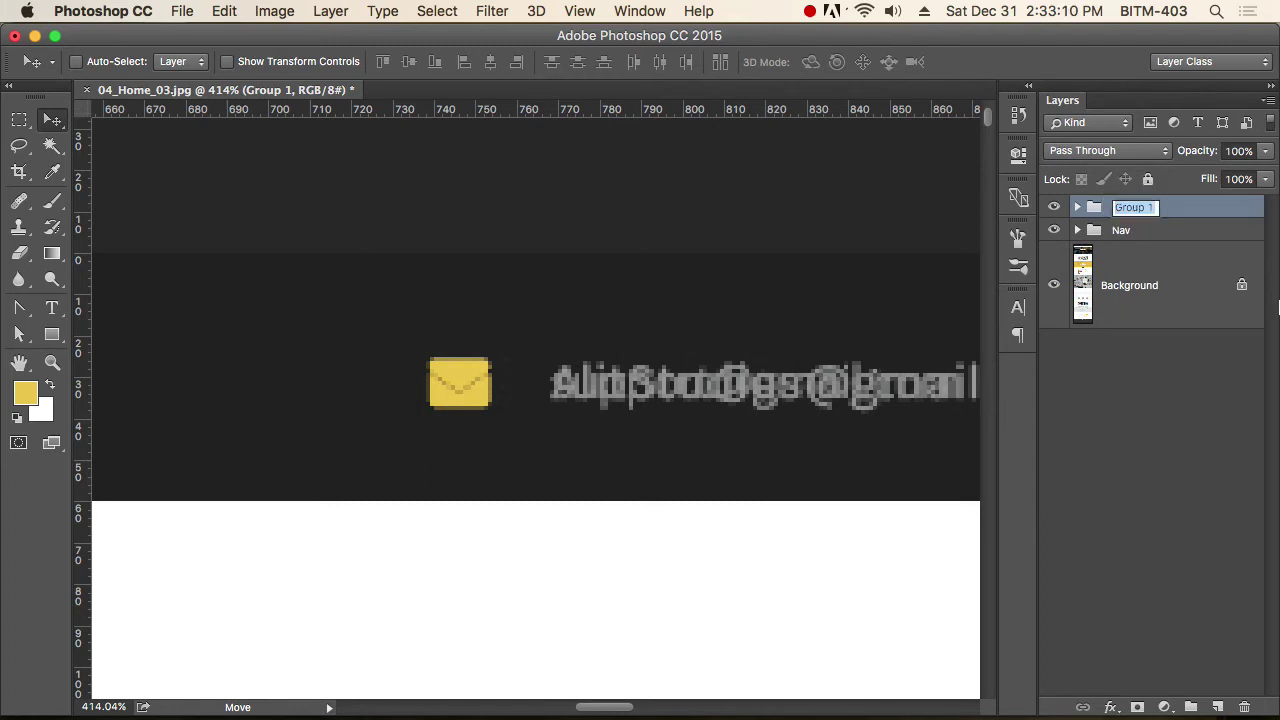
text(Email)
key(Return)
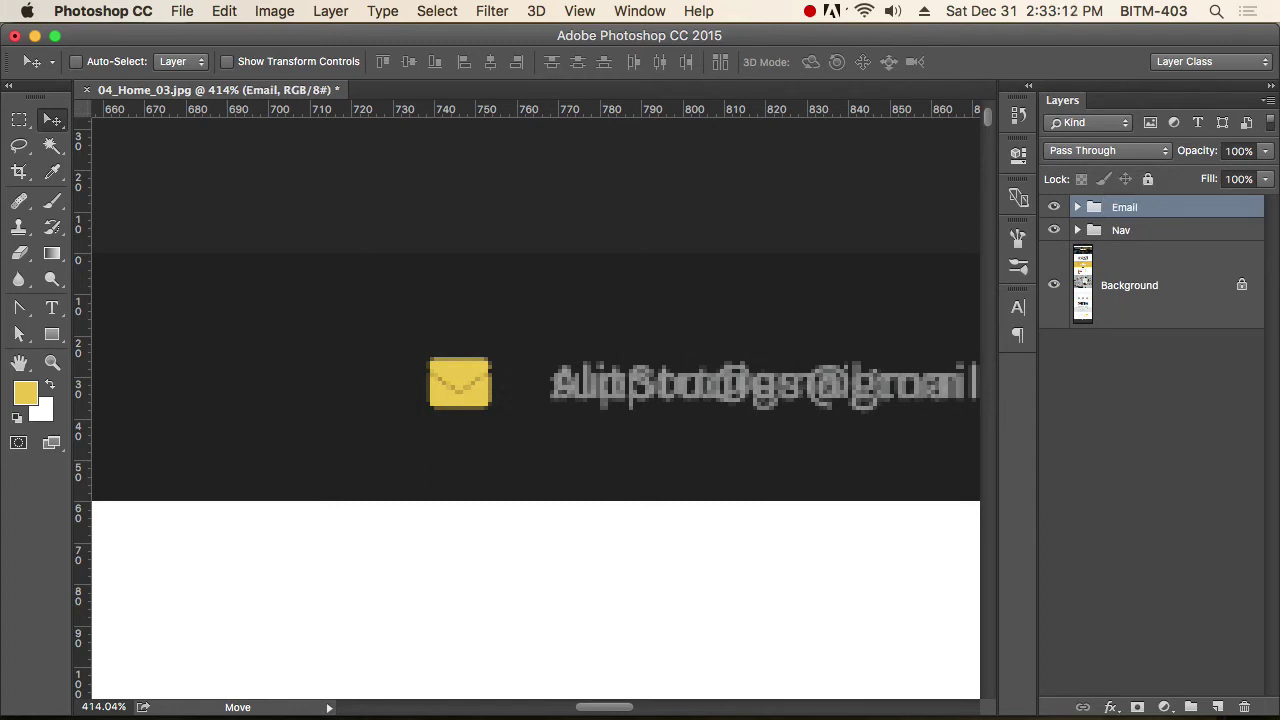
Duplicate the Email group further right along the top info bar.
drag(703, 432, 275, 427)
scroll(286, 423, up, 2)
click(286, 423)
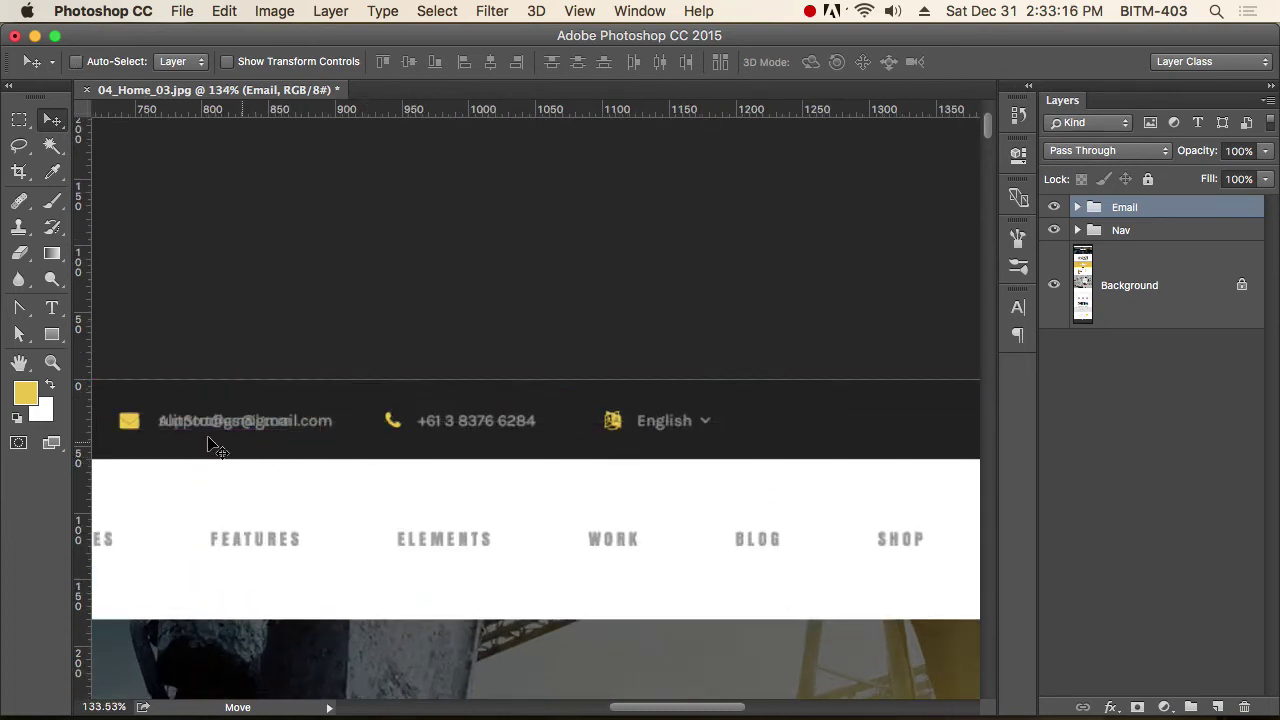
drag(188, 422, 830, 462)
scroll(452, 425, up, 3)
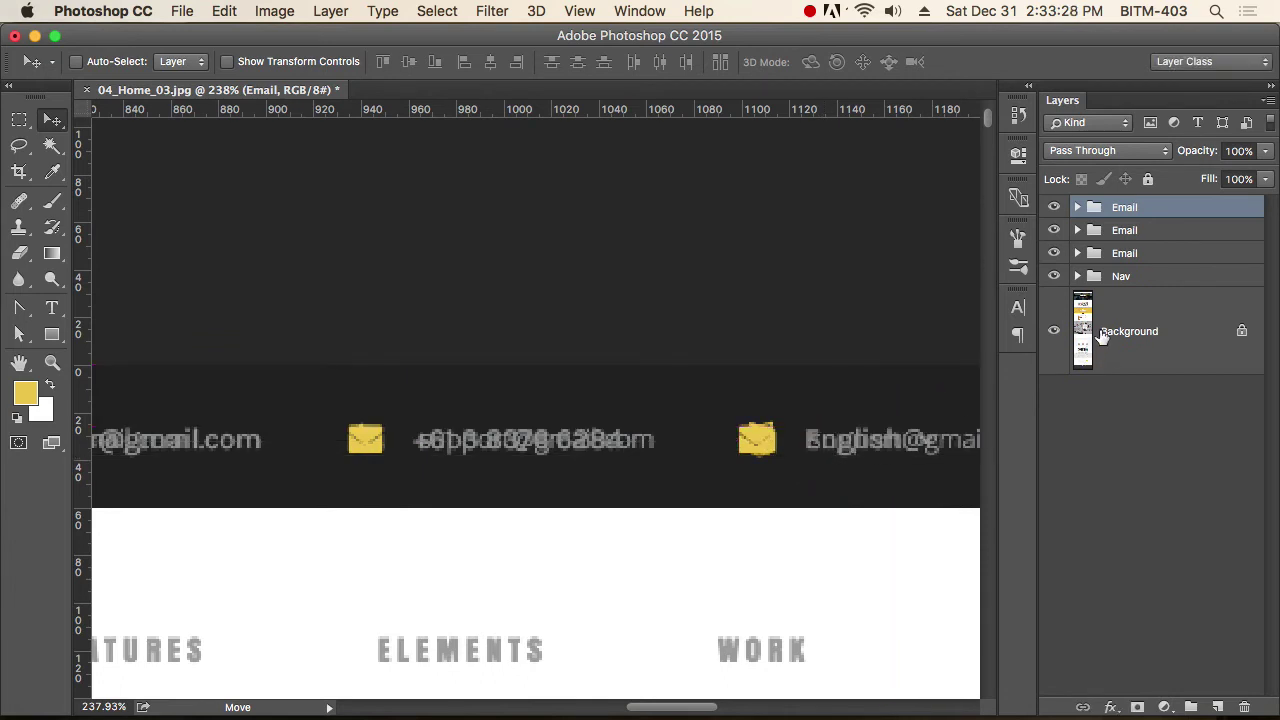
Hide the top Email copy and rename the second copy Phone.
click(1055, 207)
click(1055, 230)
click(1055, 230)
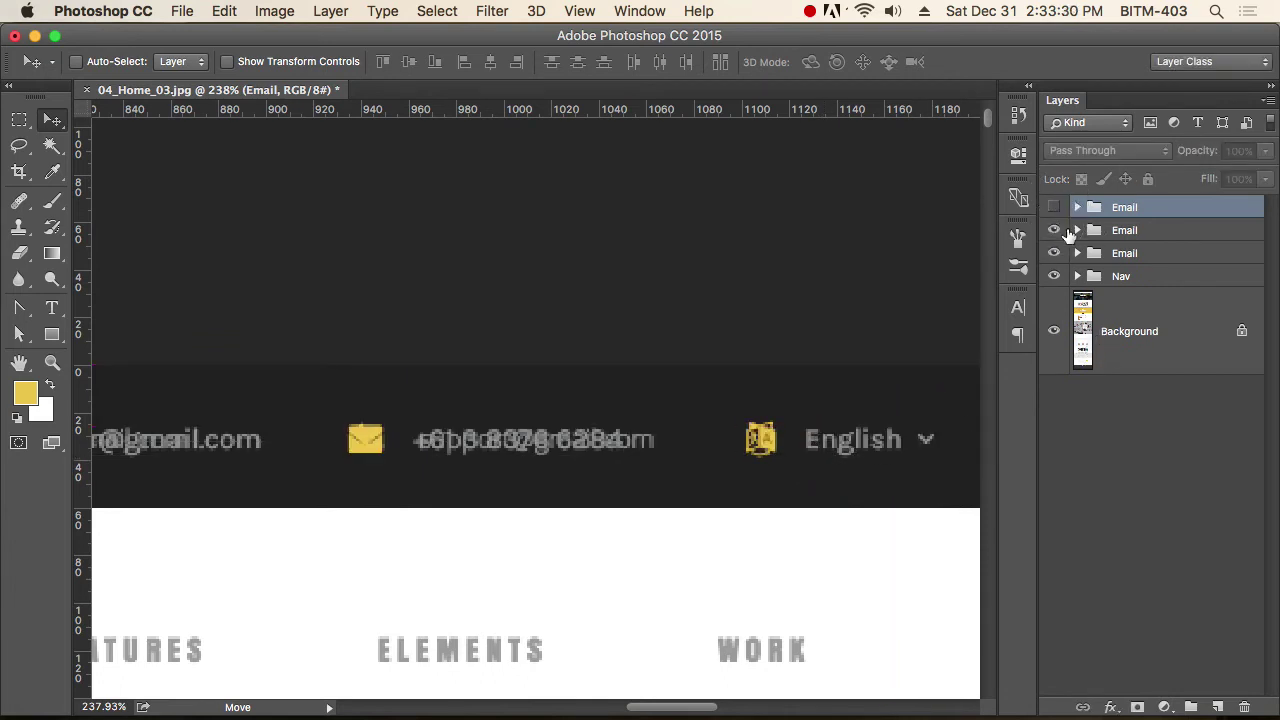
click(1136, 231)
double_click(1124, 231)
text(Pho)
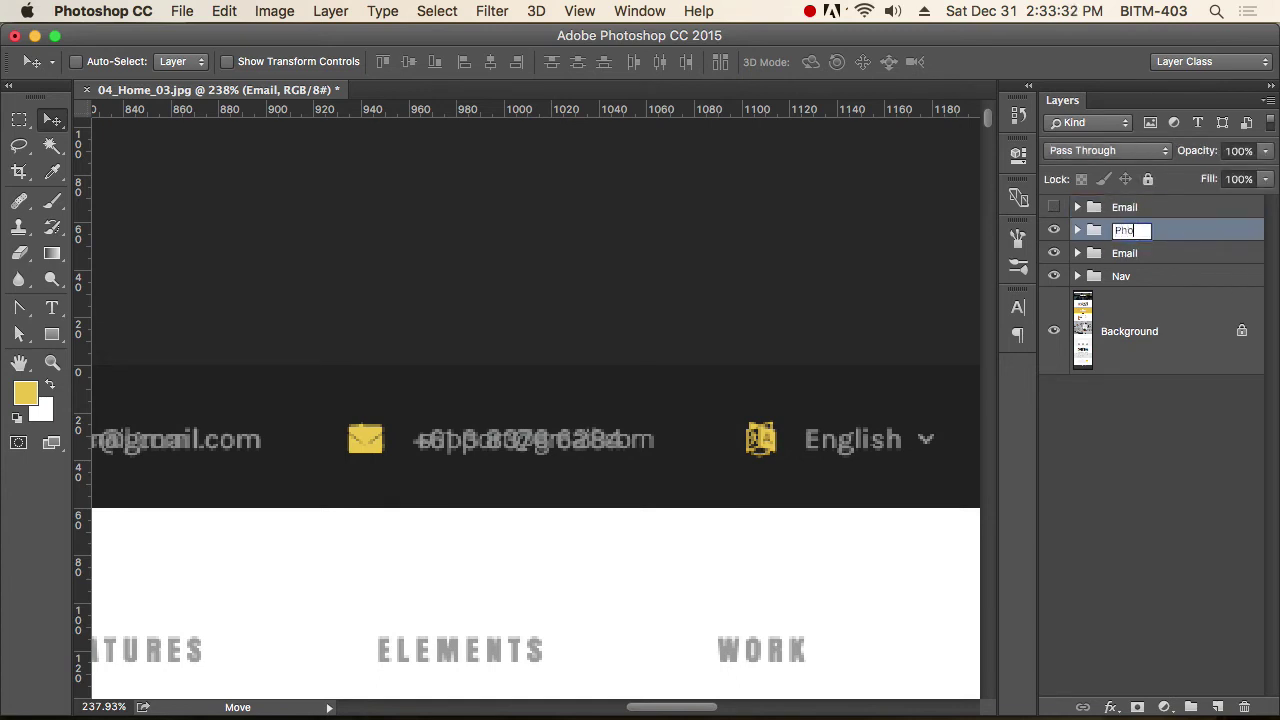
text(ne)
key(Return)
Toggle the Phone group's visibility to compare against the mockup, then switch to the browser.
key(t)
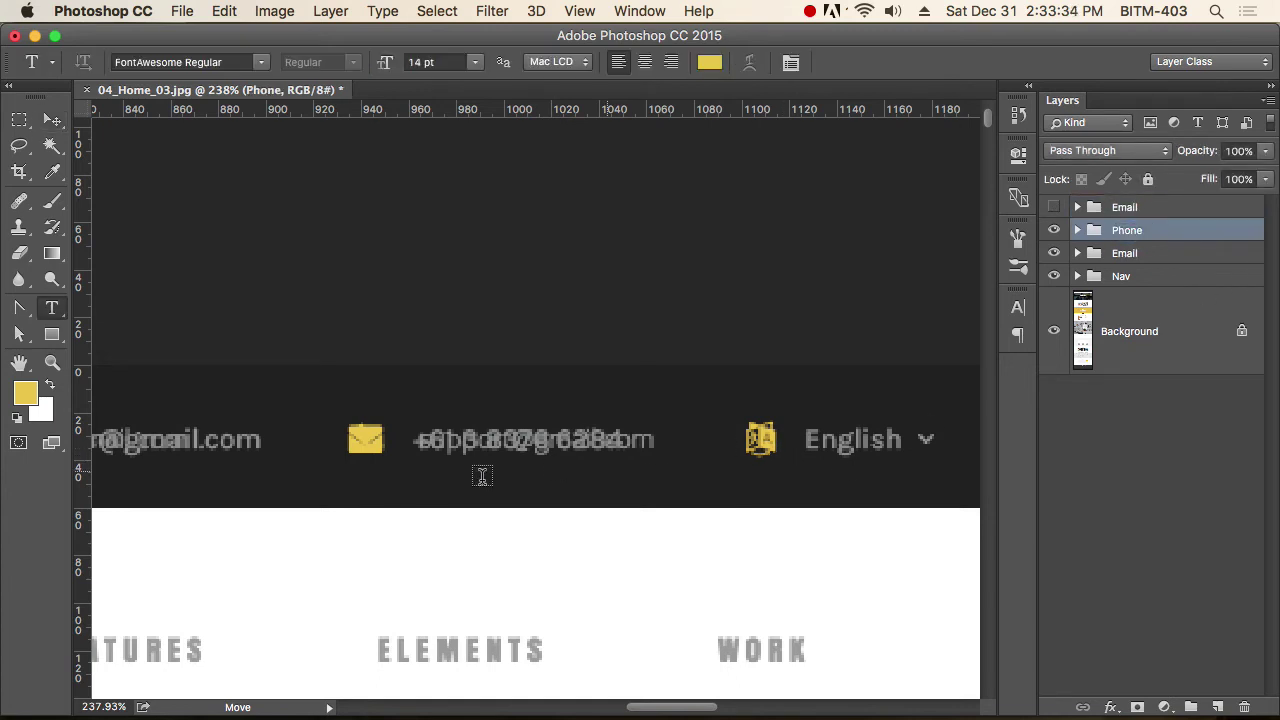
key(v)
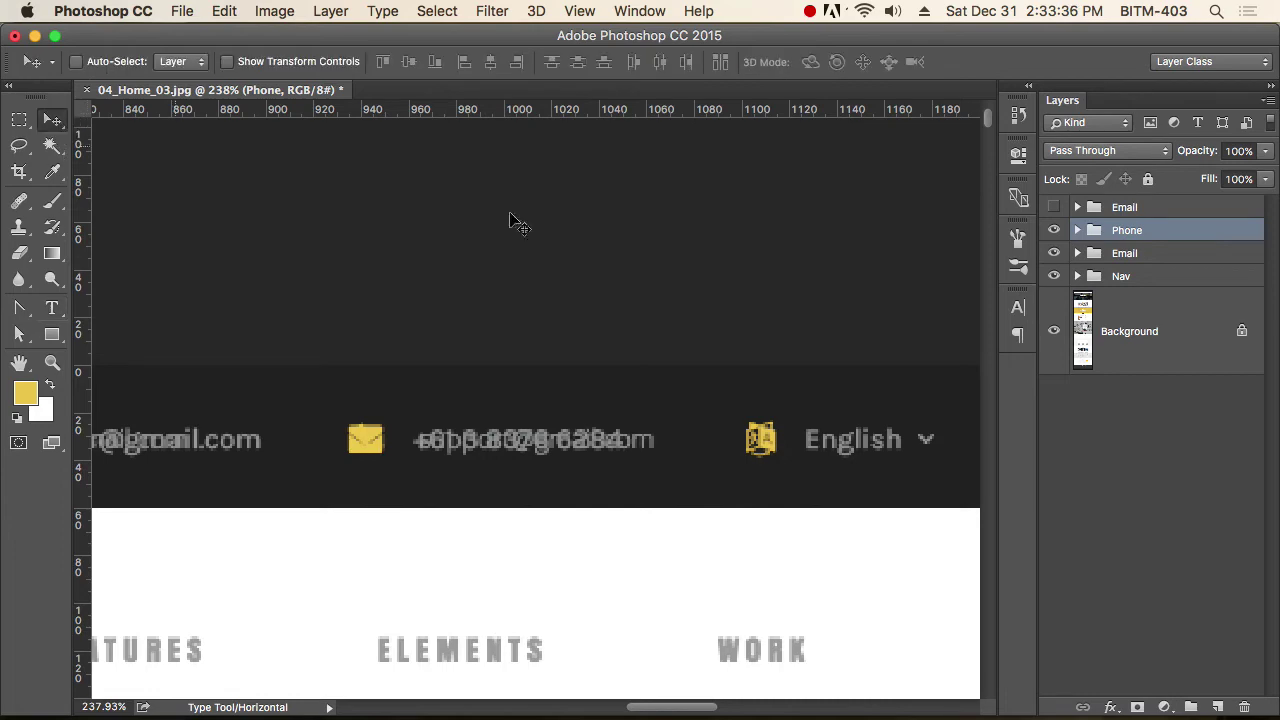
click(1053, 232)
click(1053, 231)
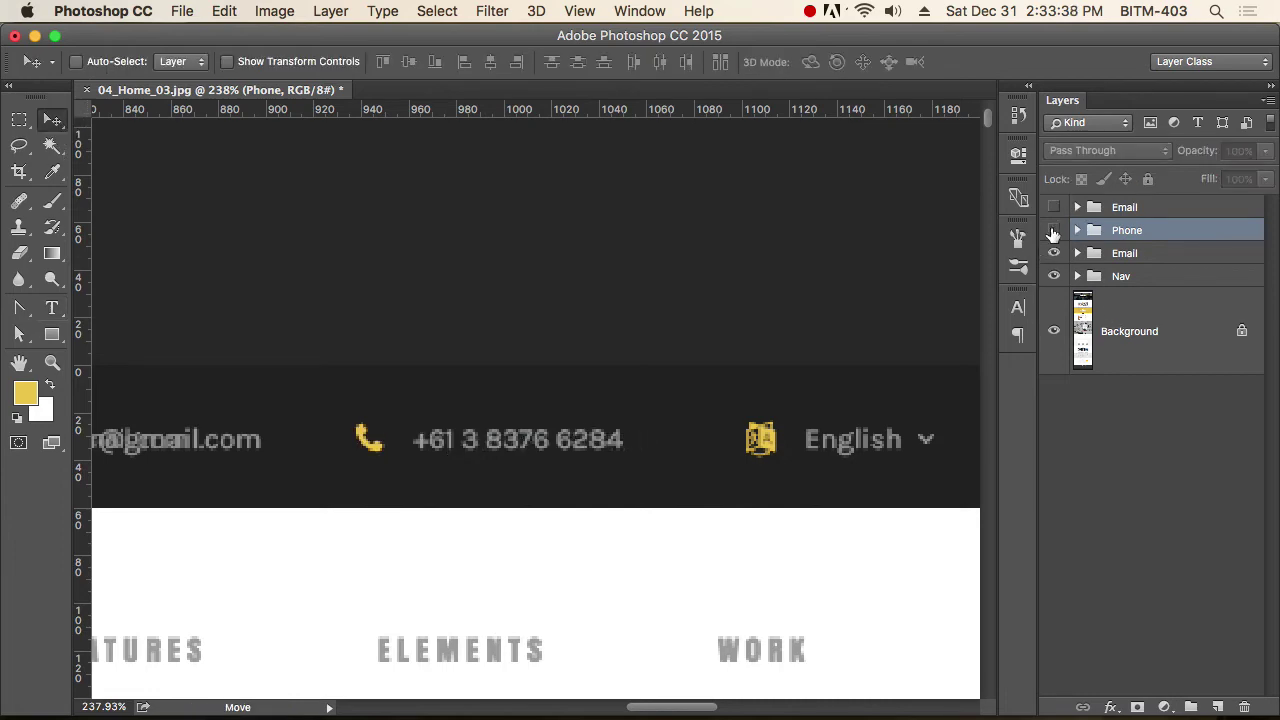
click(1053, 231)
click(1053, 231)
click(1053, 231)
click(1053, 231)
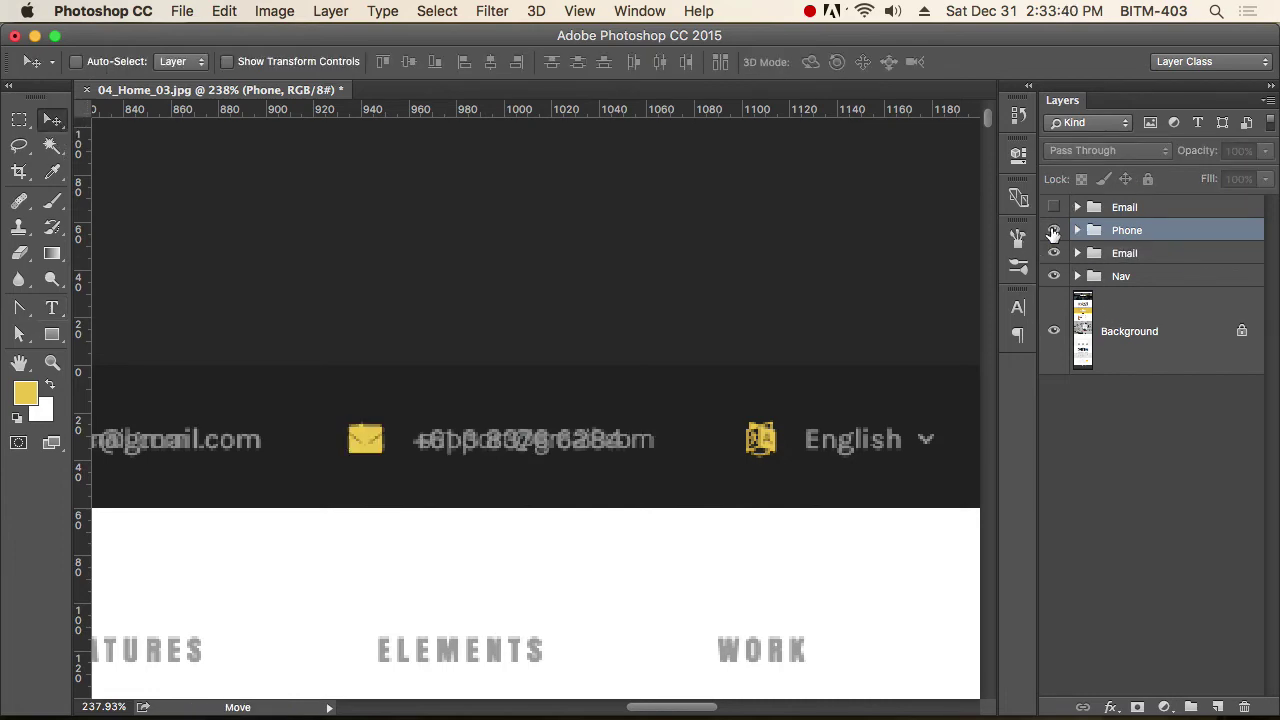
key(super+Tab)
Search the cheatsheet for 'phone', step to fa-phone, copy it and return to Photoshop.
click(87, 706)
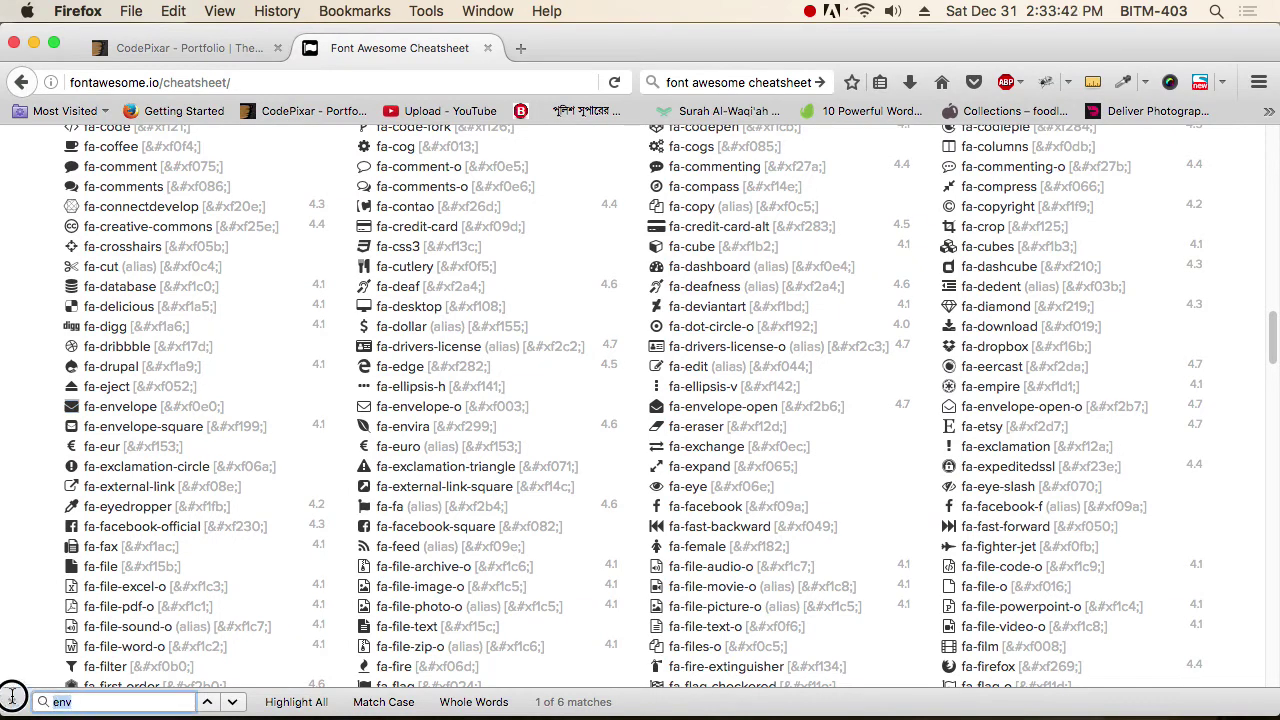
text(phone)
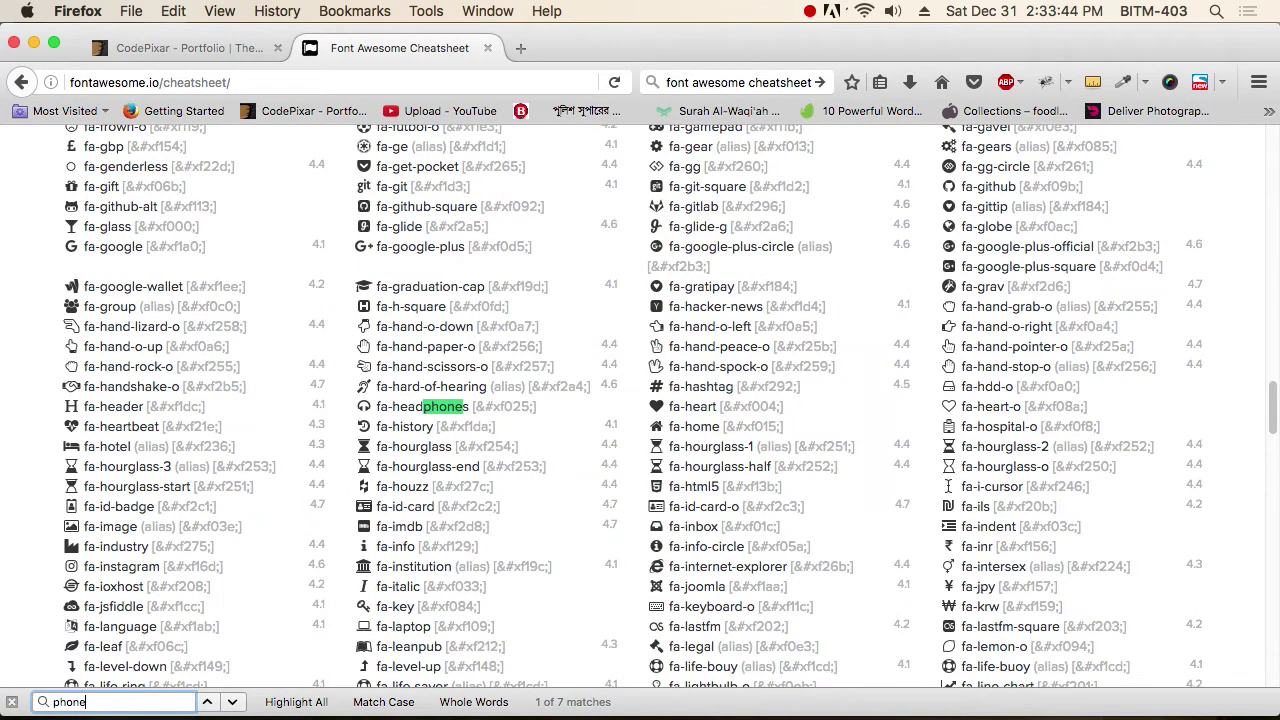
key(Return)
key(Return)
key(Return)
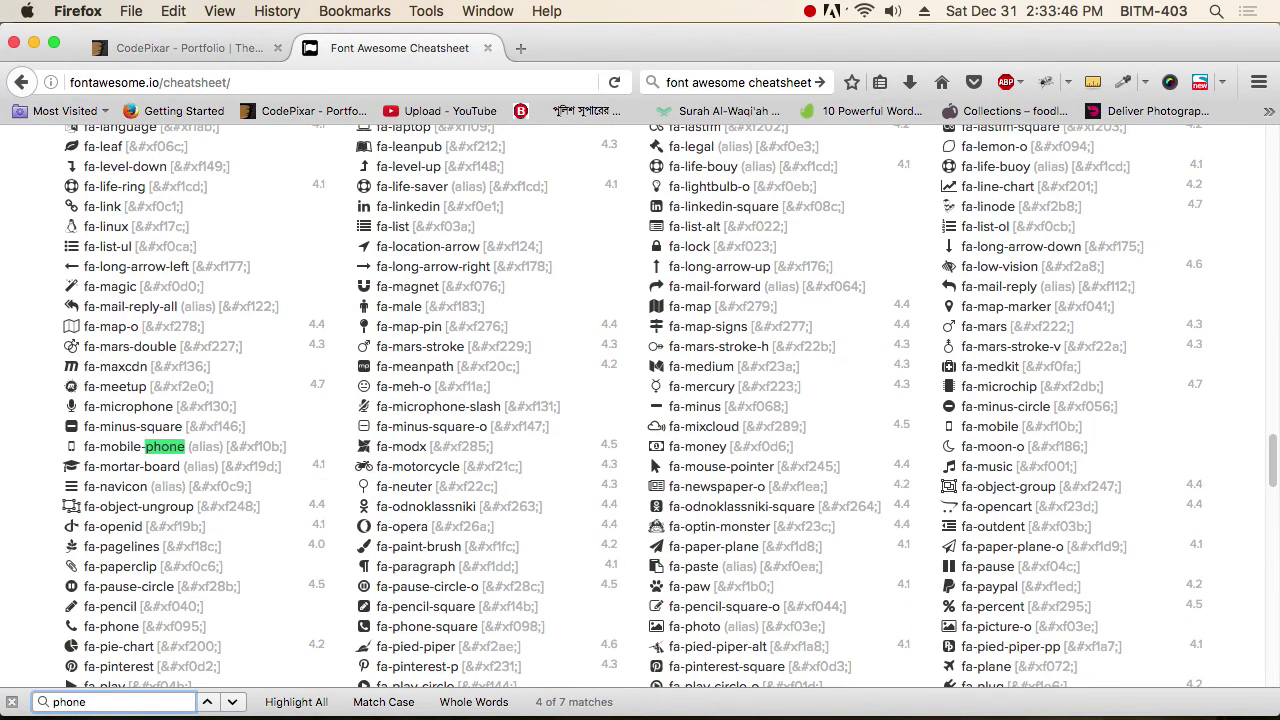
key(Return)
key(Return)
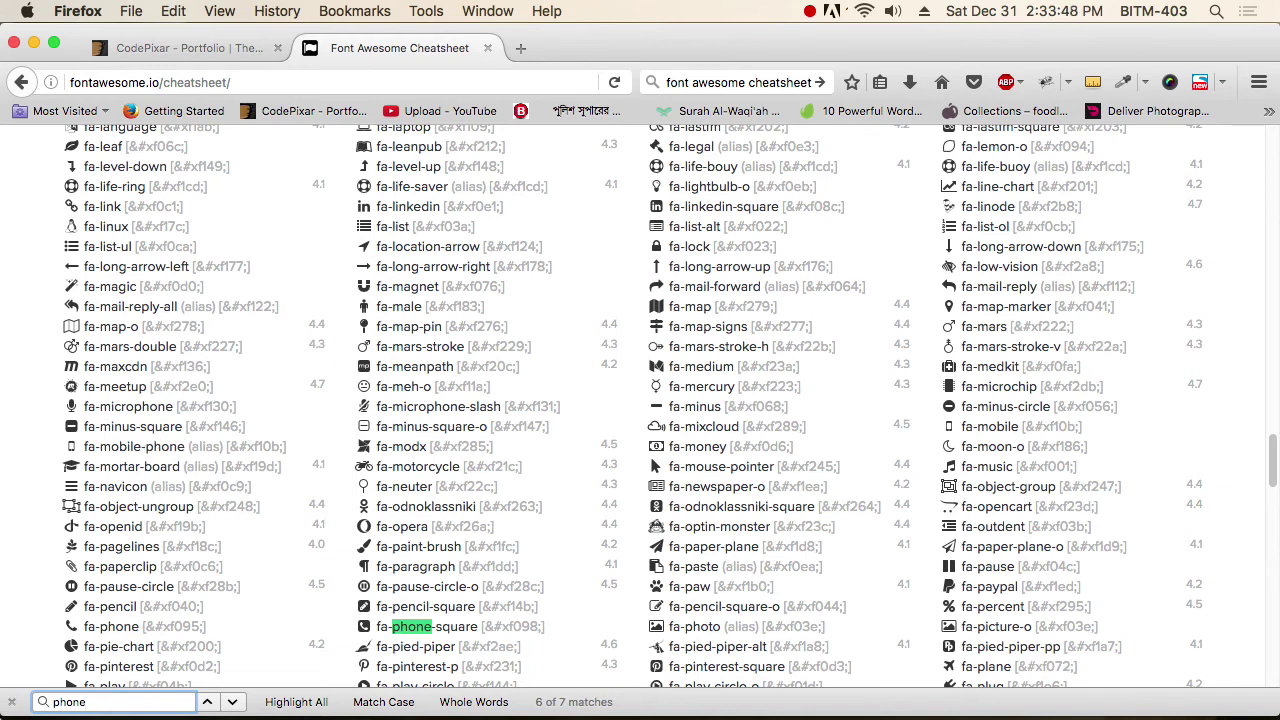
key(super+c)
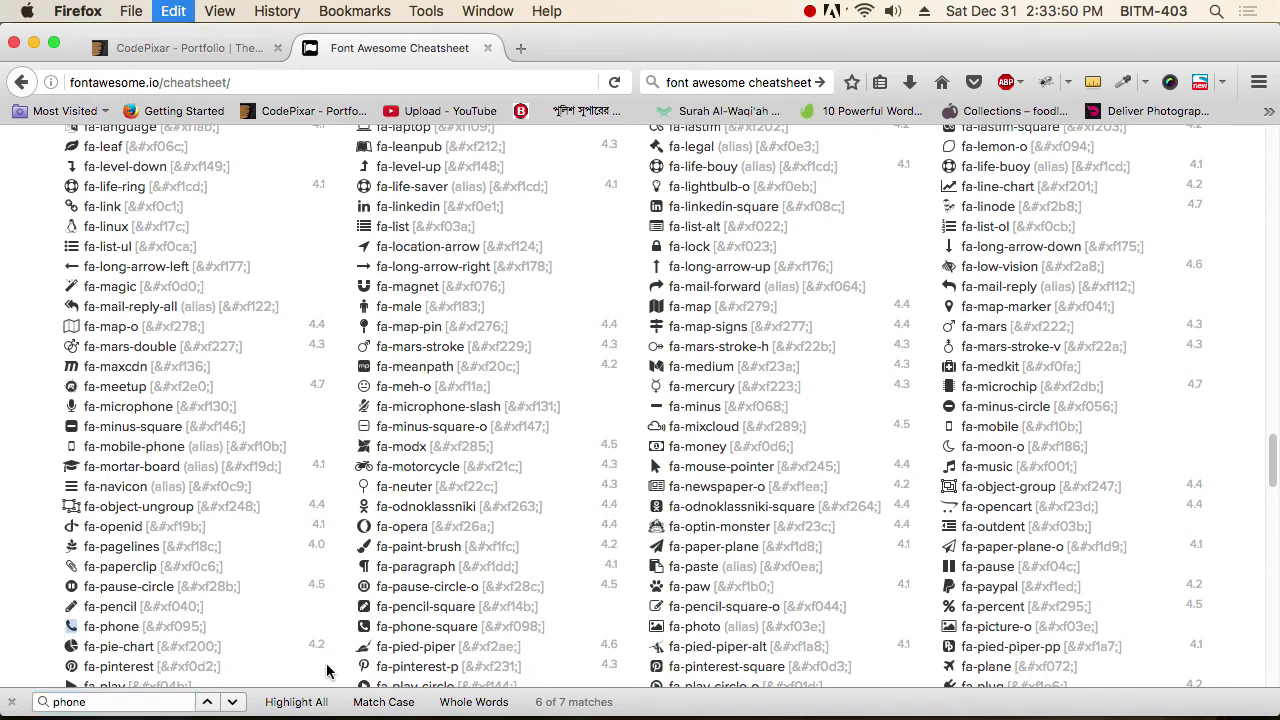
key(super+Tab)
Paste the fa-phone glyph into a new text layer and position it where the envelope was.
key(t)
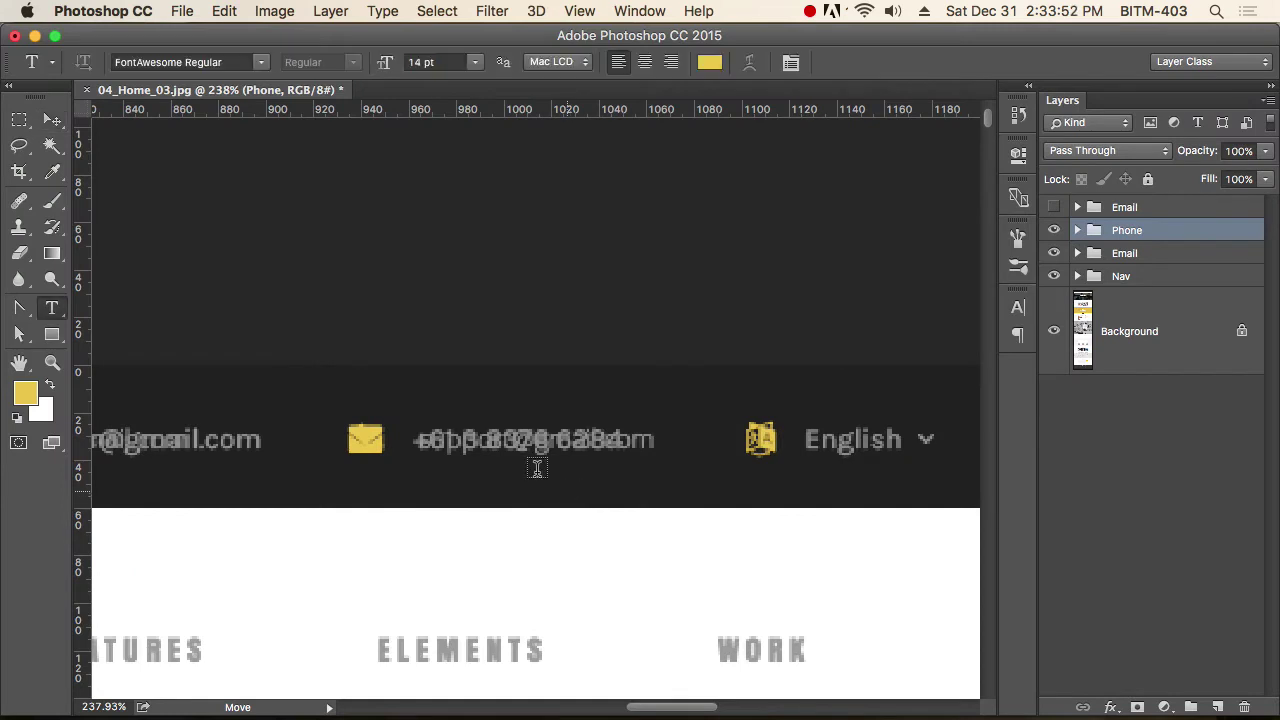
click(365, 448)
key(super+v)
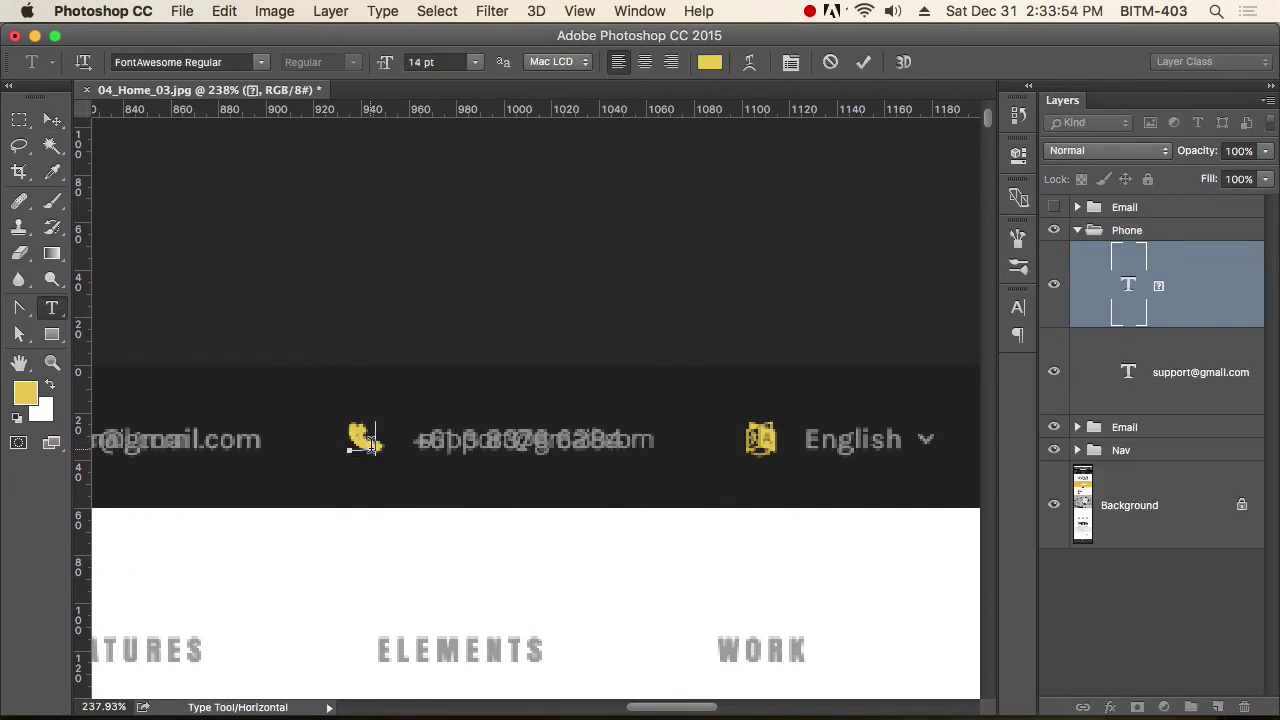
click(52, 119)
drag(334, 378, 374, 400)
key(Right)
key(Right)
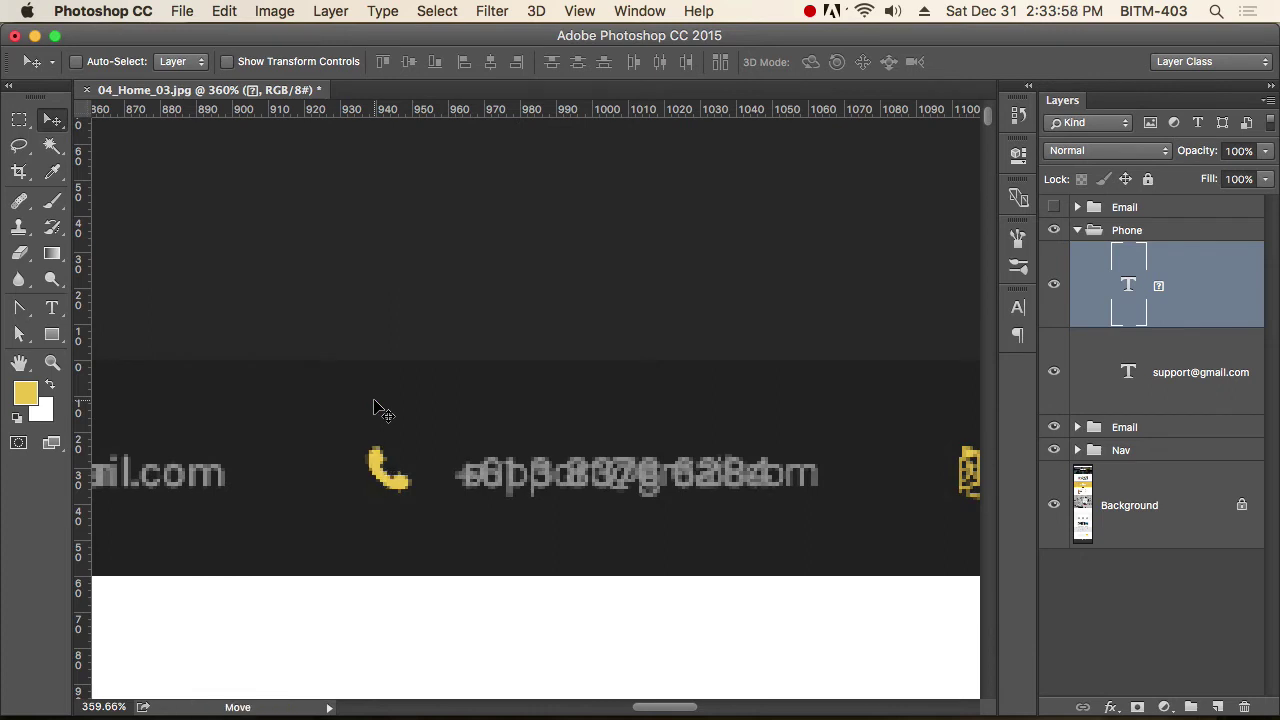
Replace the Phone group's email text with the mockup's phone number.
key(t)
double_click(555, 473)
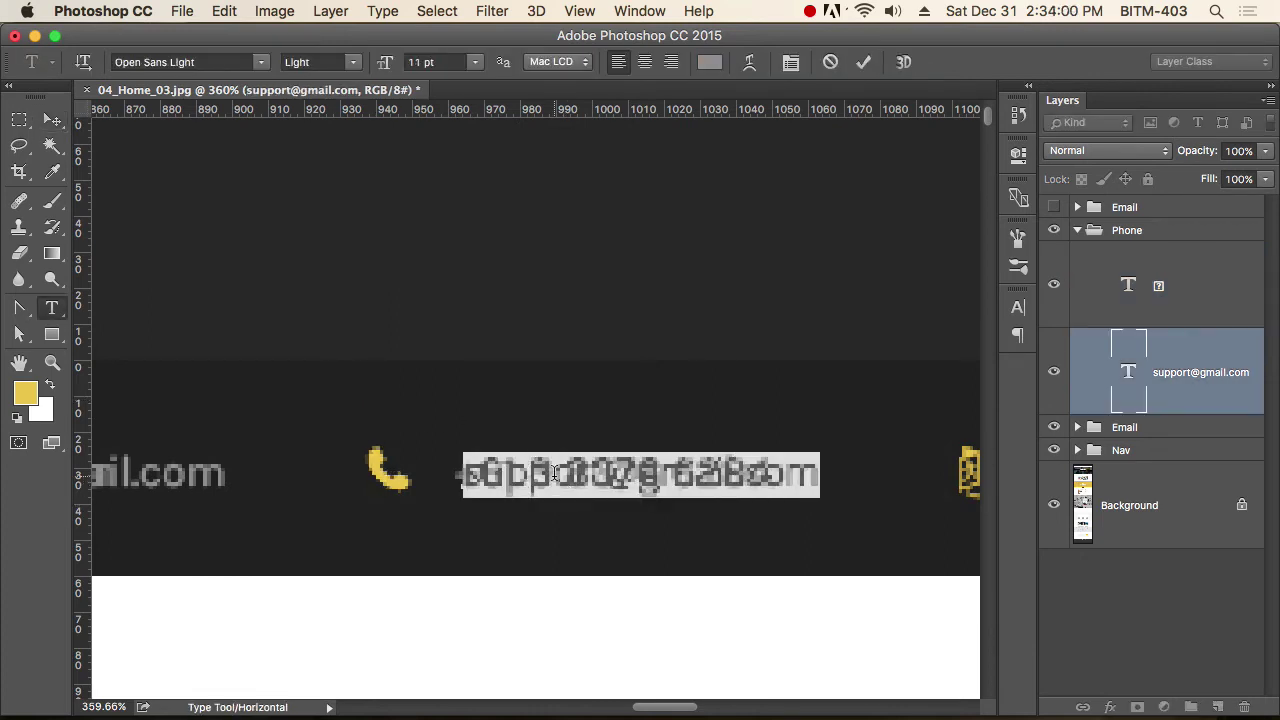
key(super+v)
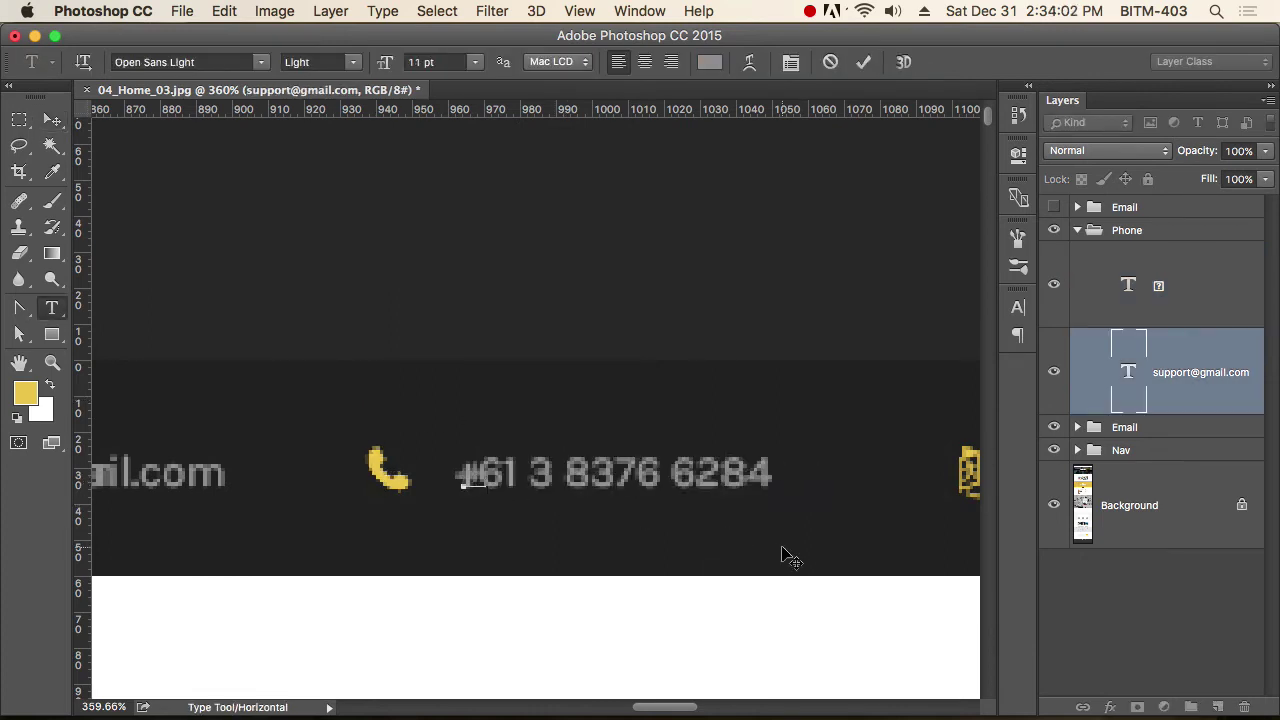
click(52, 120)
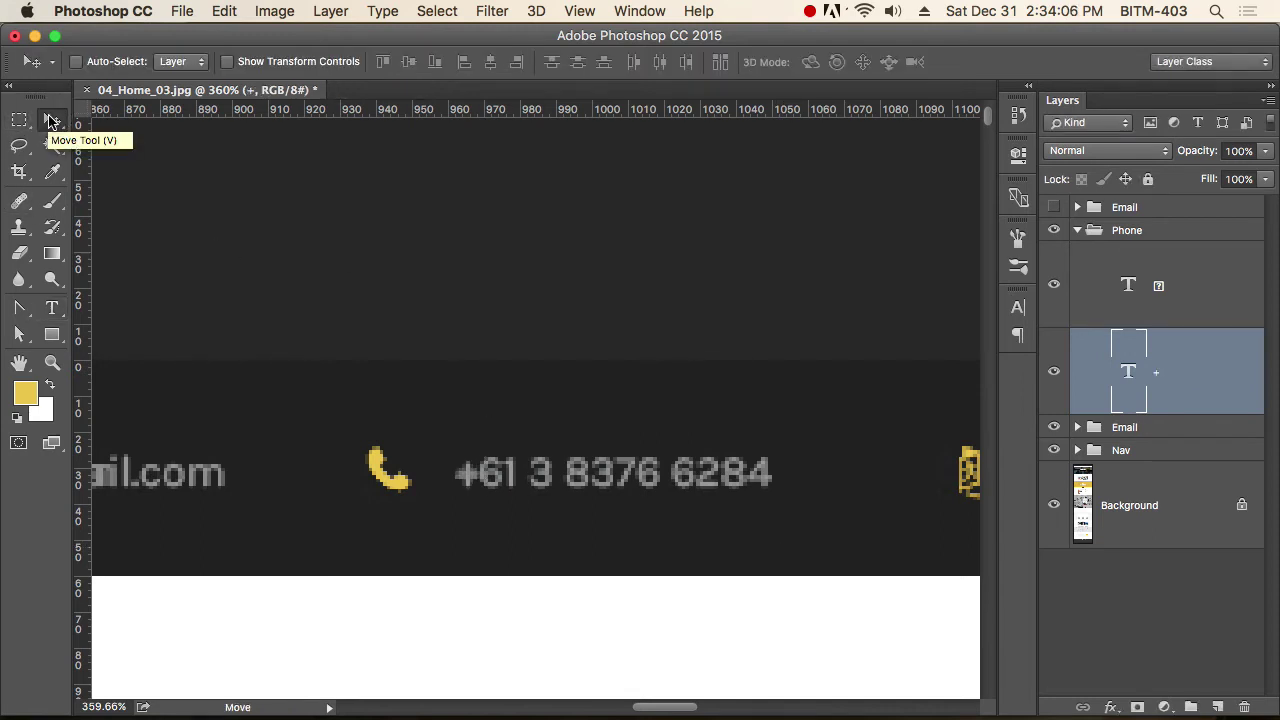
click(475, 474)
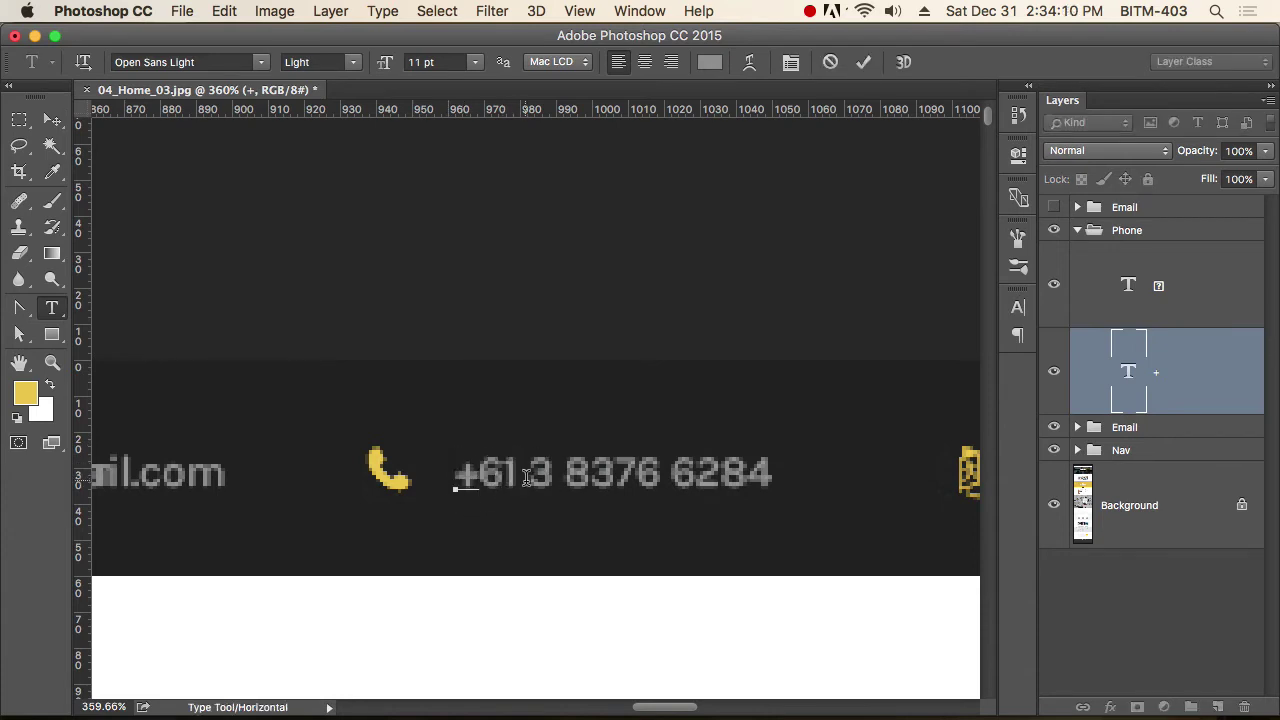
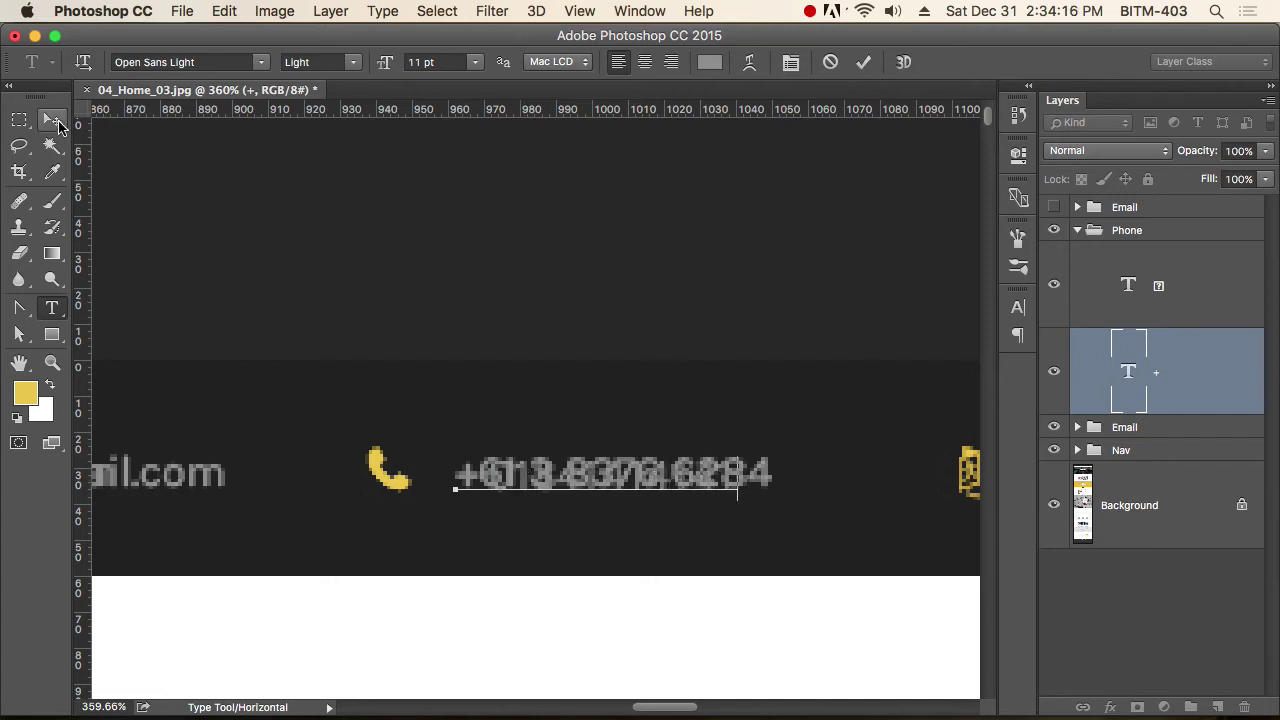
click(50, 120)
Collapse the Phone group and briefly show the top Email copy to compare with the mockup.
scroll(780, 503, down, 2)
drag(862, 508, 586, 506)
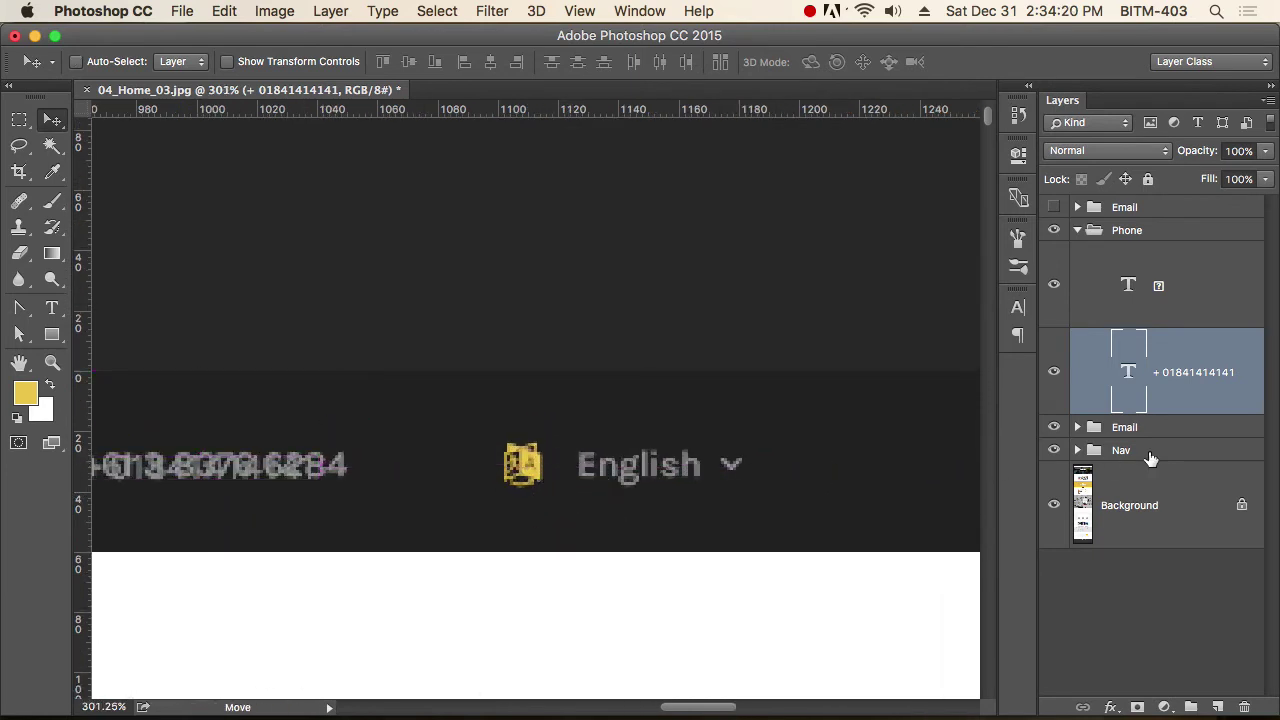
click(1077, 230)
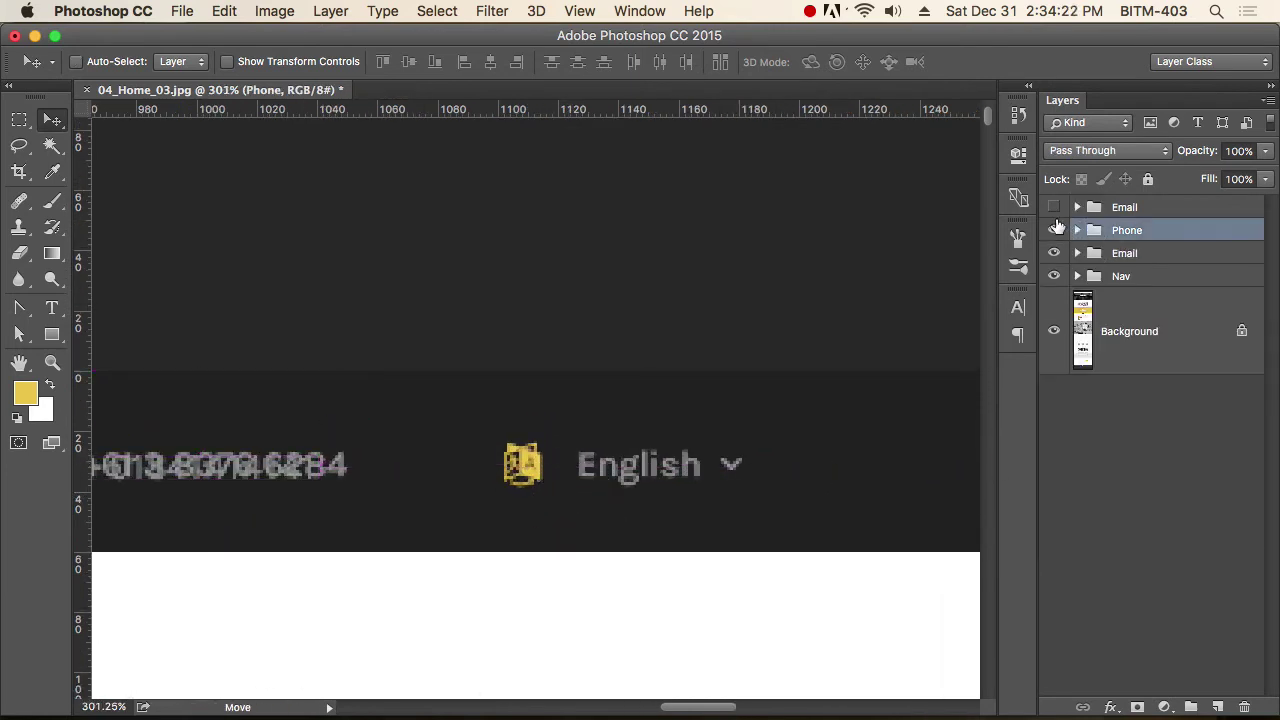
click(1055, 214)
click(1055, 214)
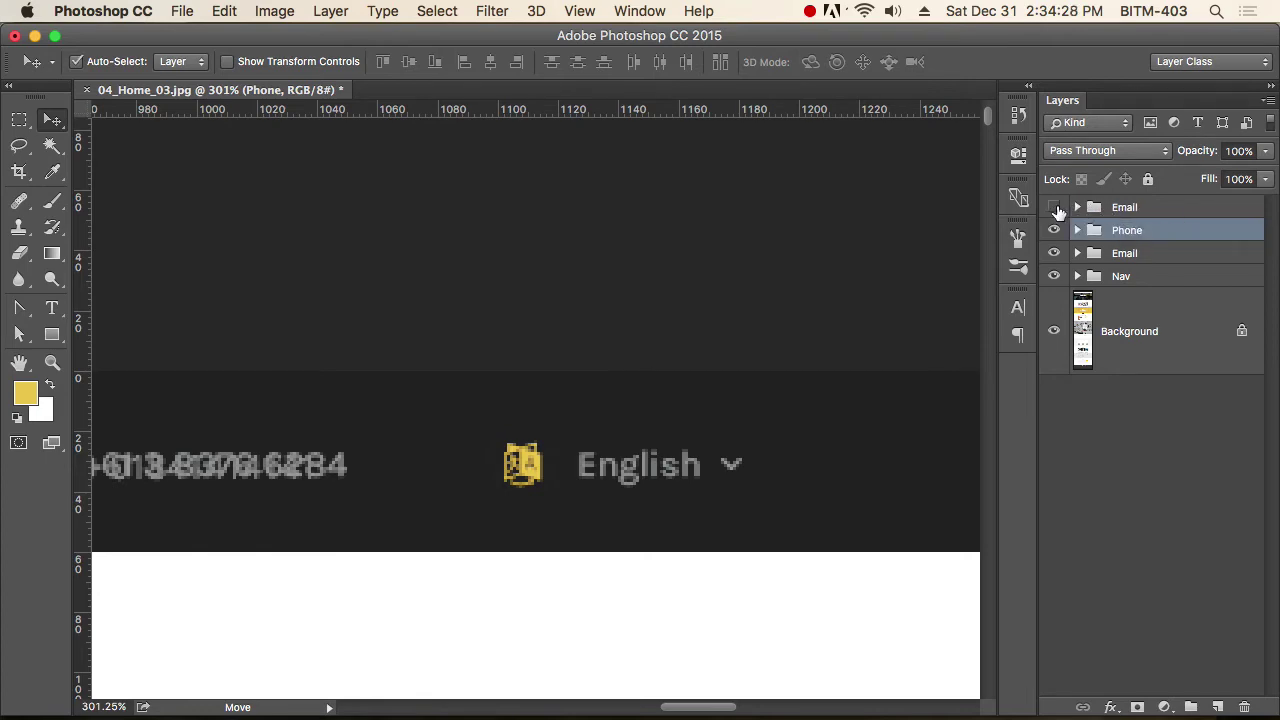
Search the Font Awesome cheatsheet for 'lang' and copy the fa-language glyph.
key(super+Tab)
click(96, 697)
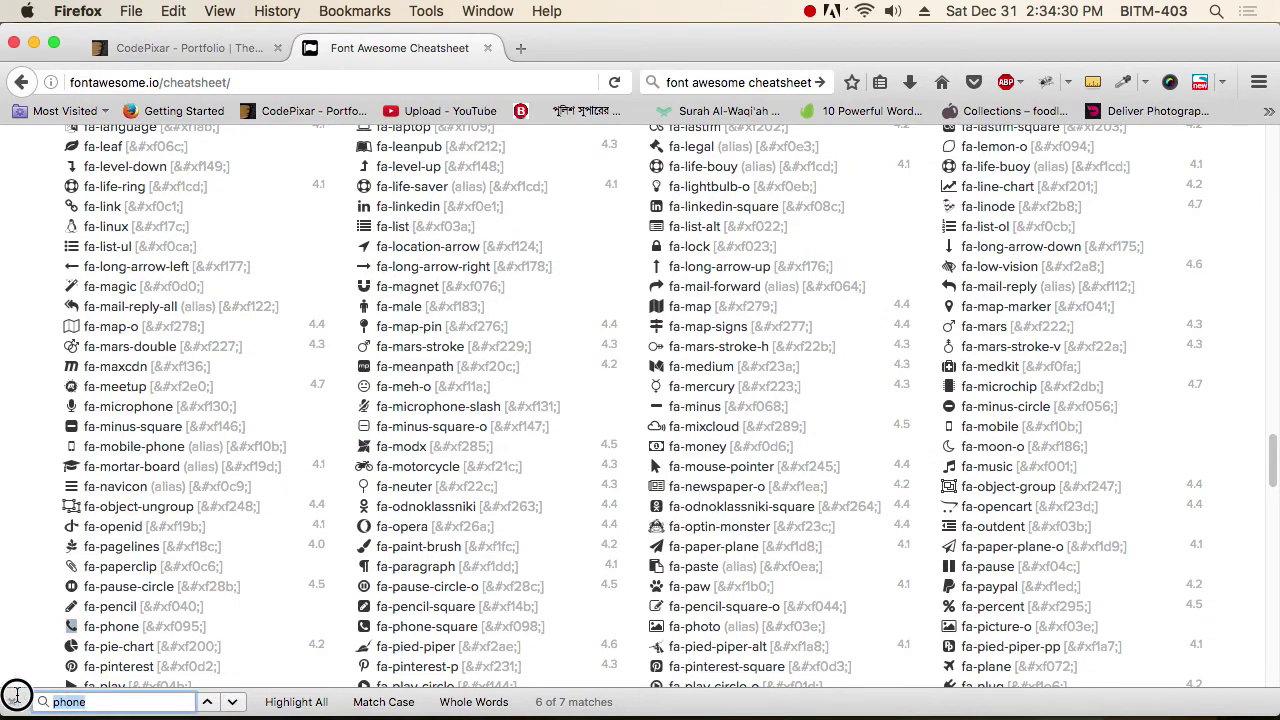
text(lang)
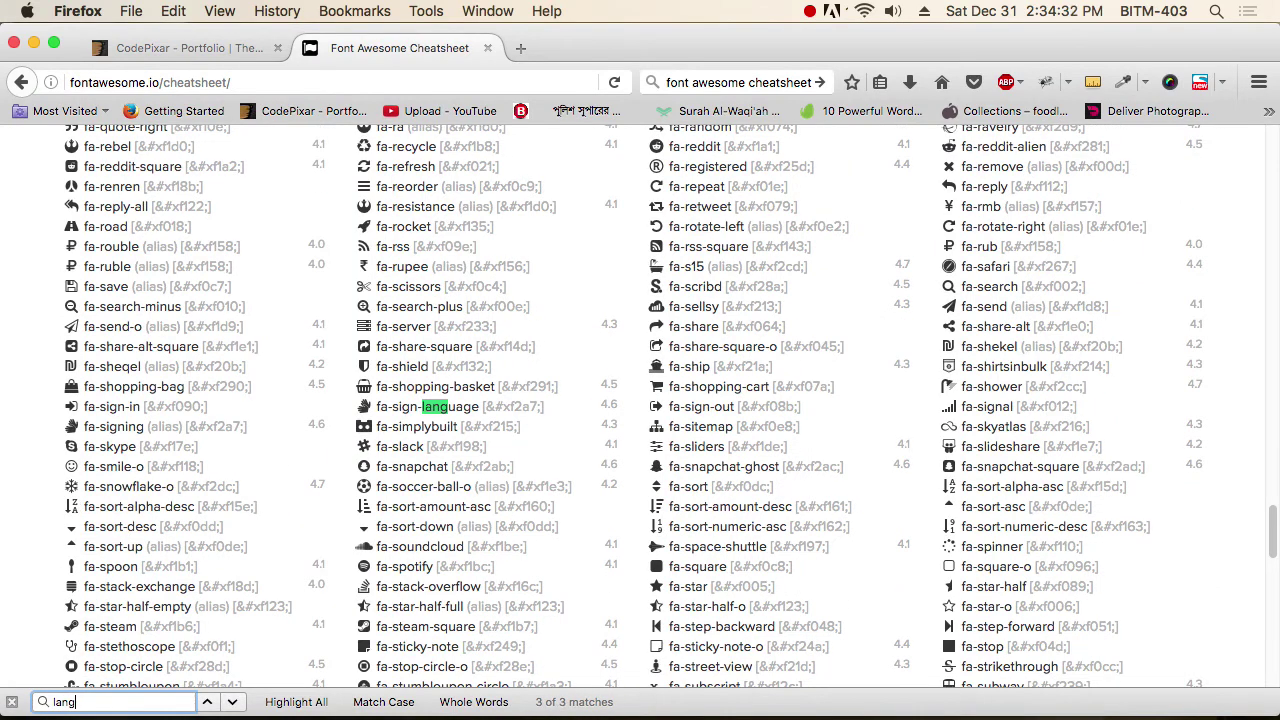
key(Return)
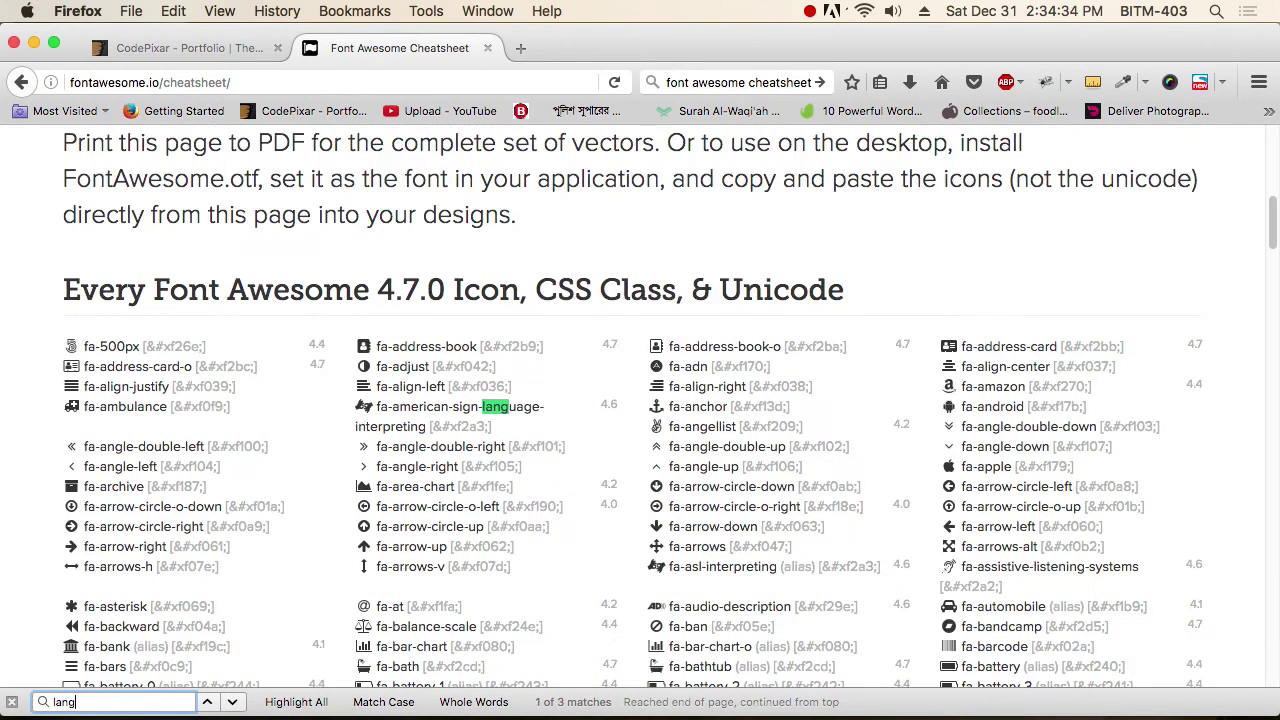
key(Return)
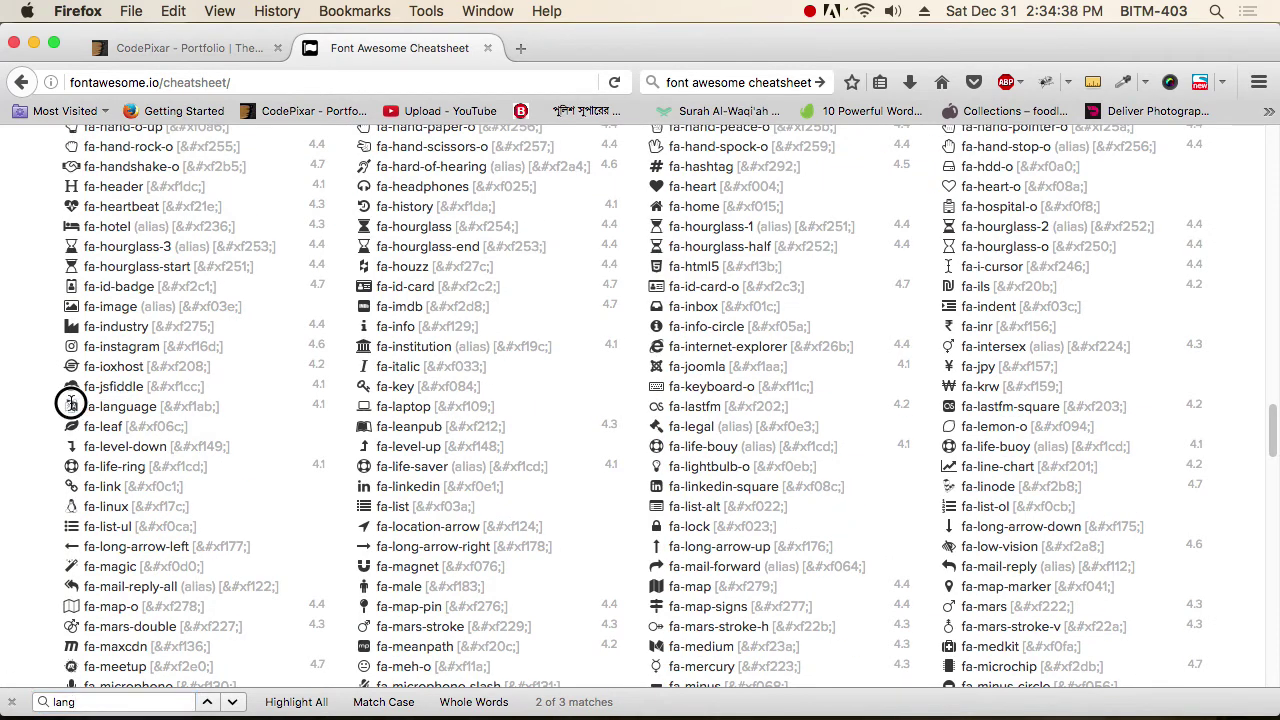
key(super+c)
key(super+Tab)
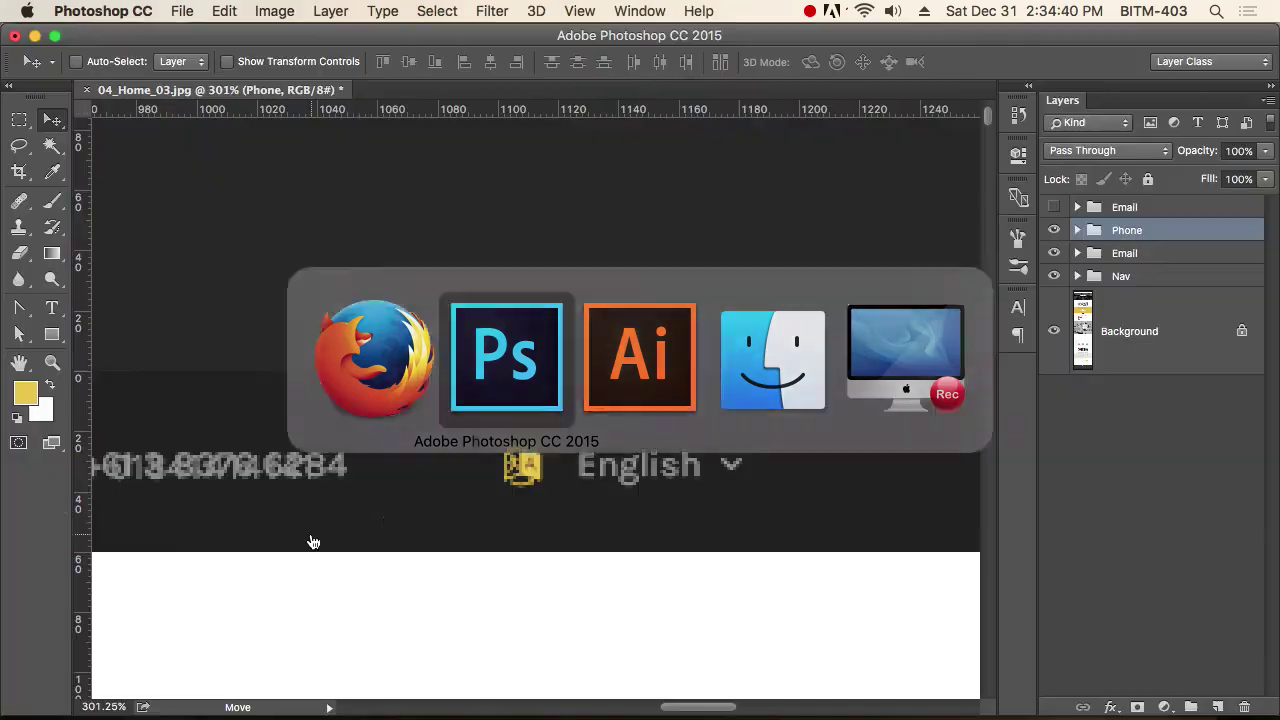
Show the top Email group and replace its envelope glyph with the language glyph.
click(1055, 207)
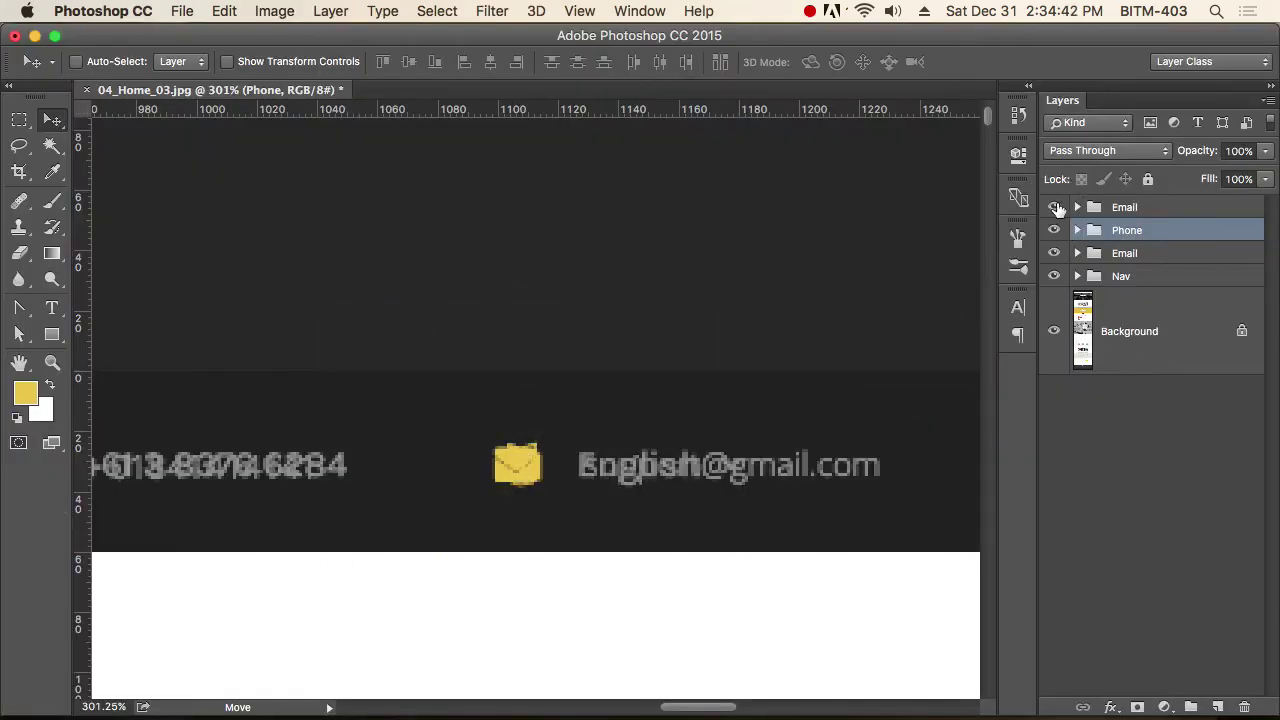
click(1078, 207)
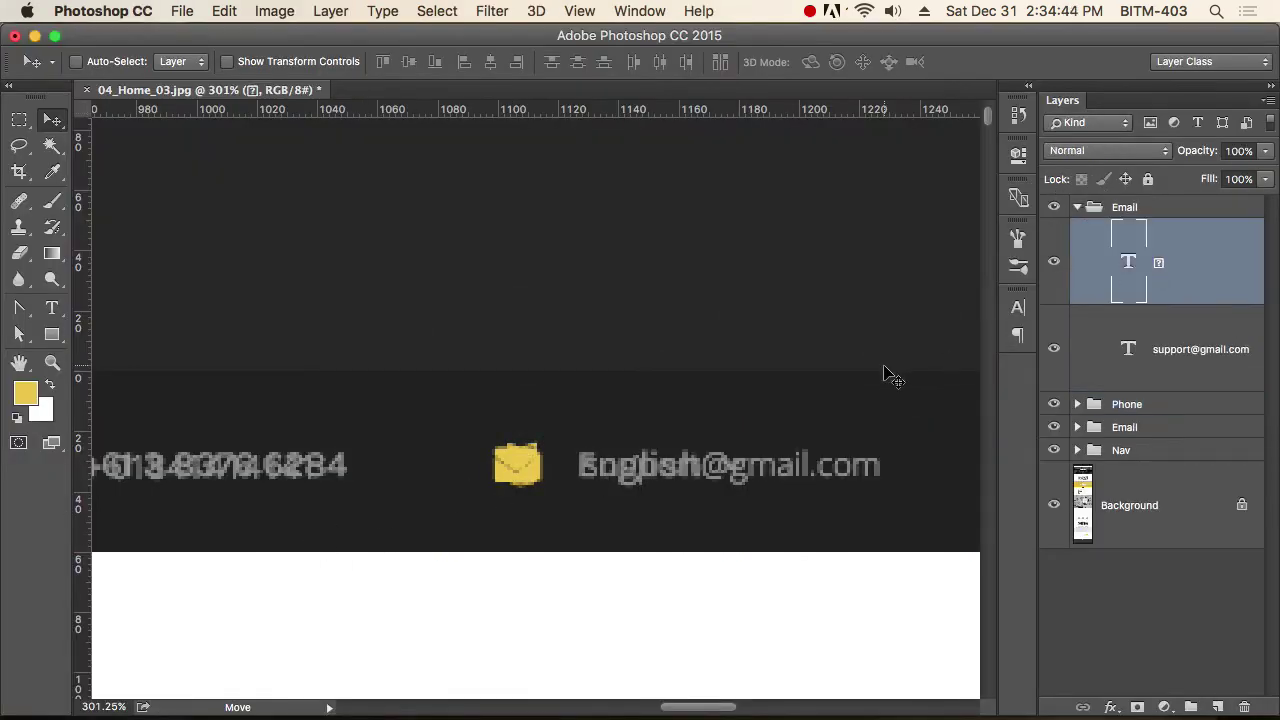
key(t)
drag(535, 462, 486, 461)
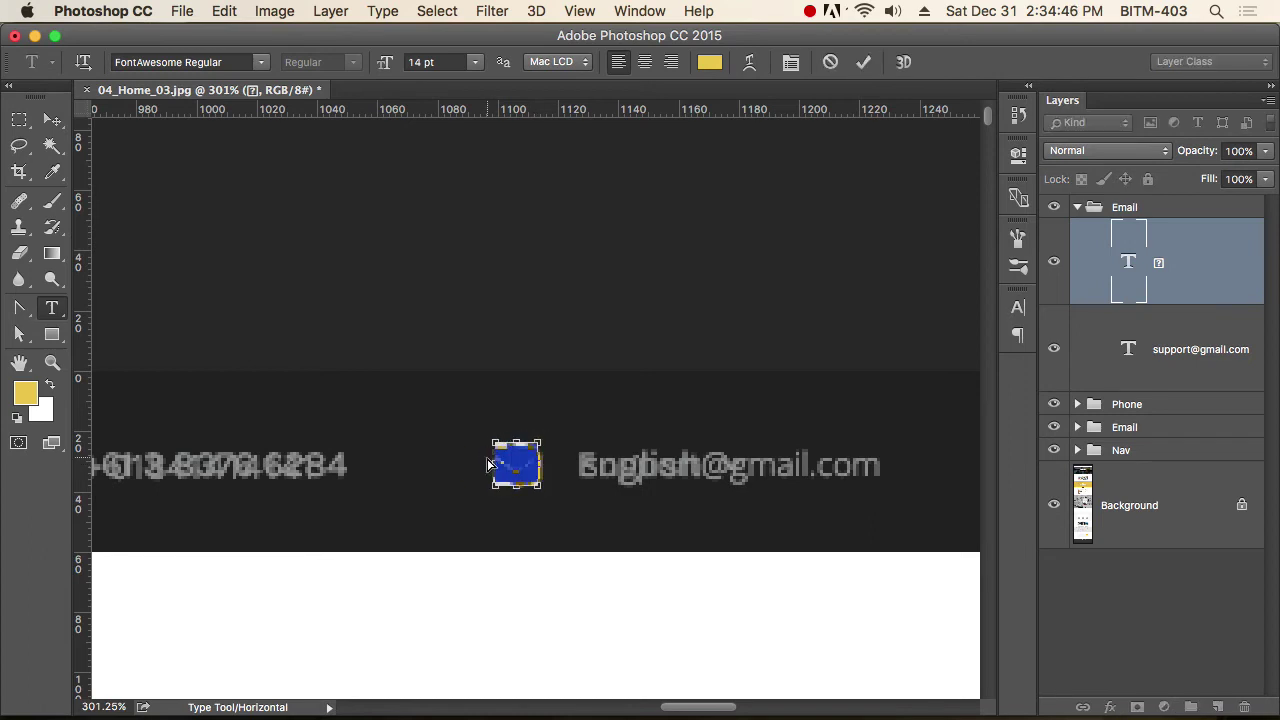
click(487, 464)
click(52, 120)
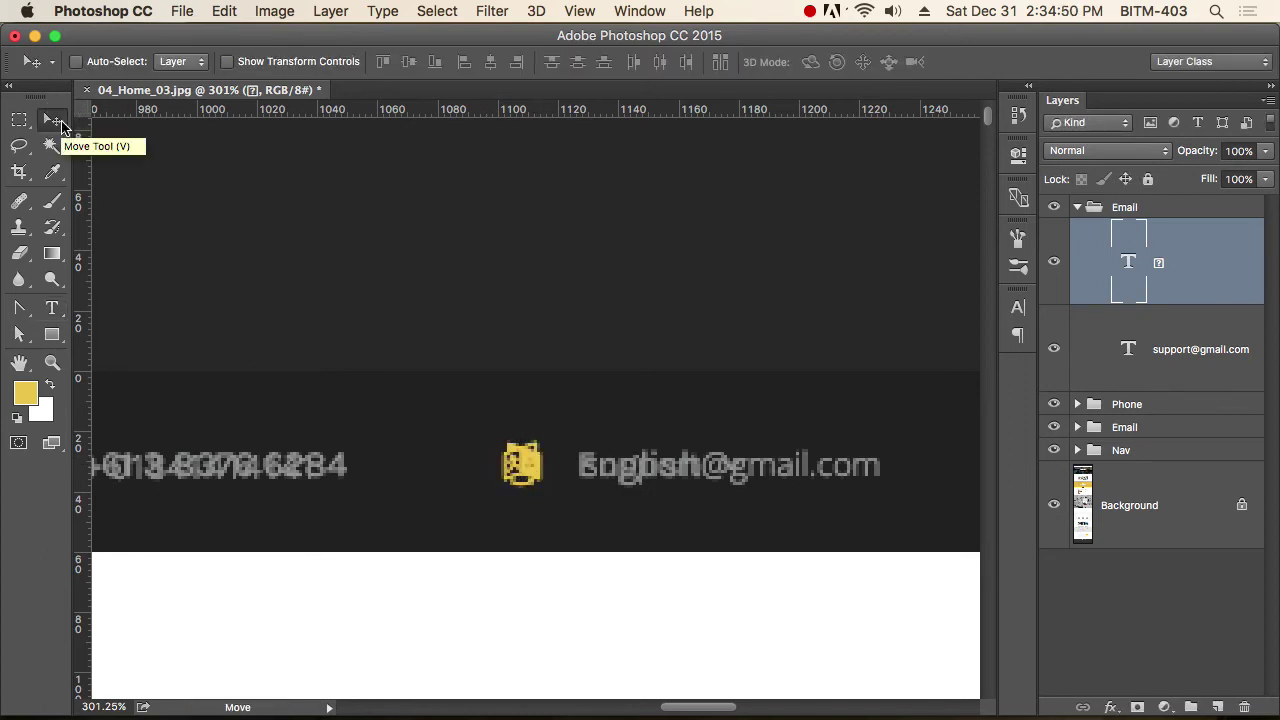
click(1176, 350)
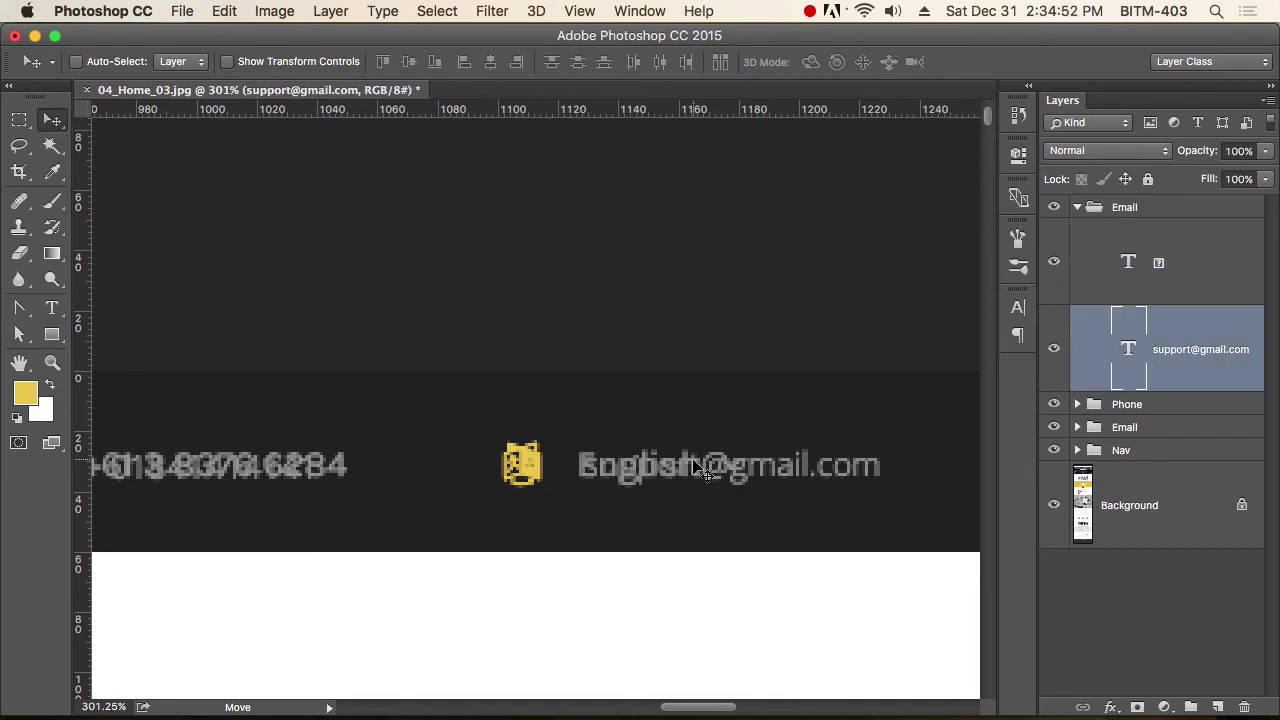
key(t)
triple_click(641, 468)
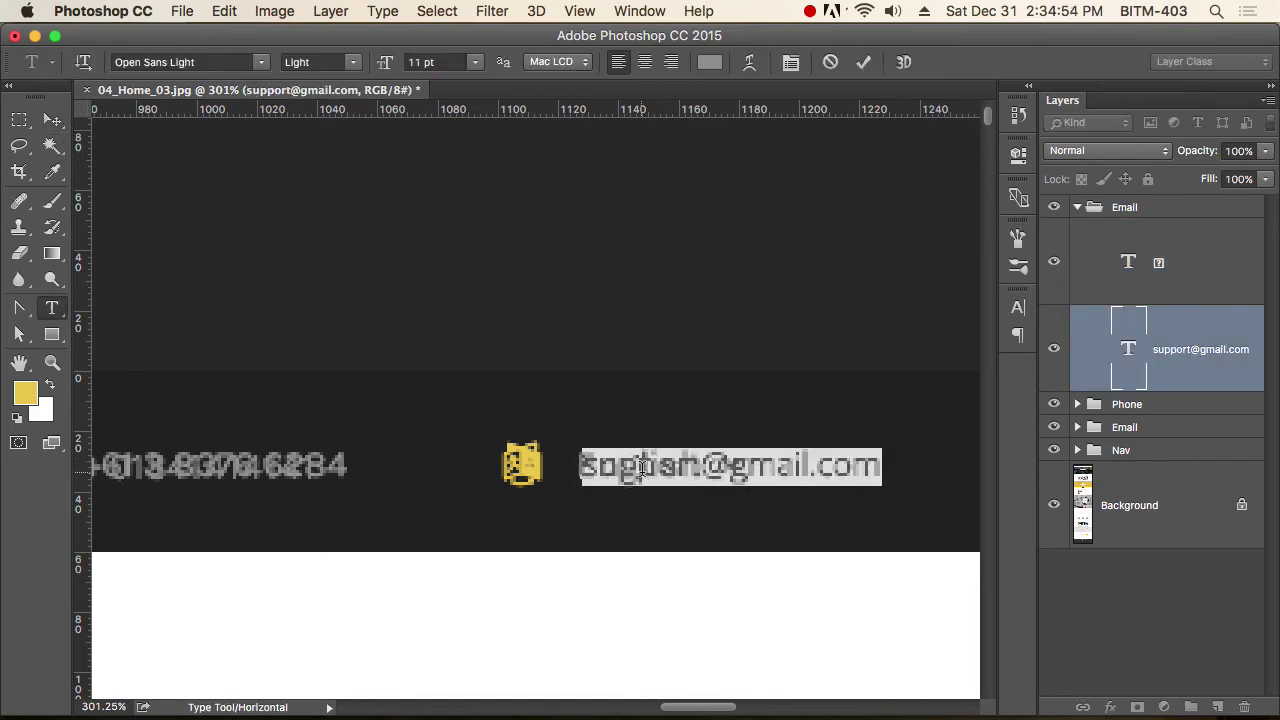
key(BackSpace)
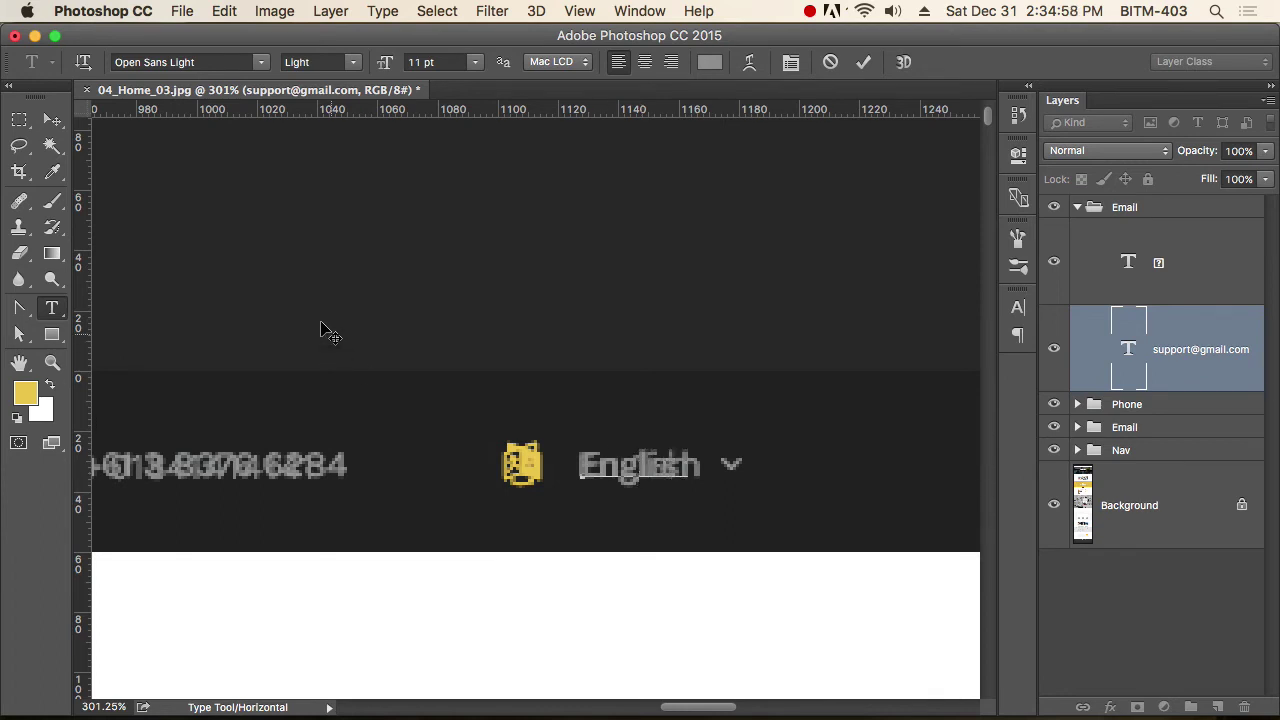
click(52, 120)
drag(650, 478, 652, 526)
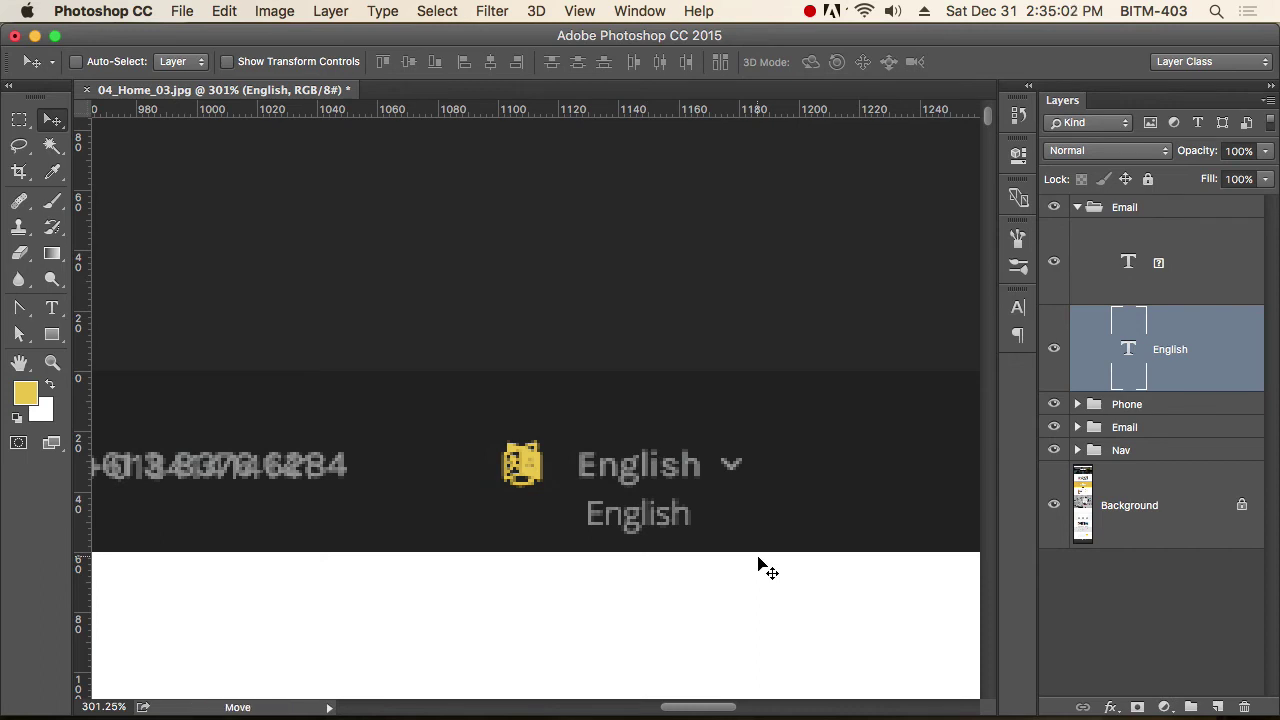
drag(642, 522, 649, 479)
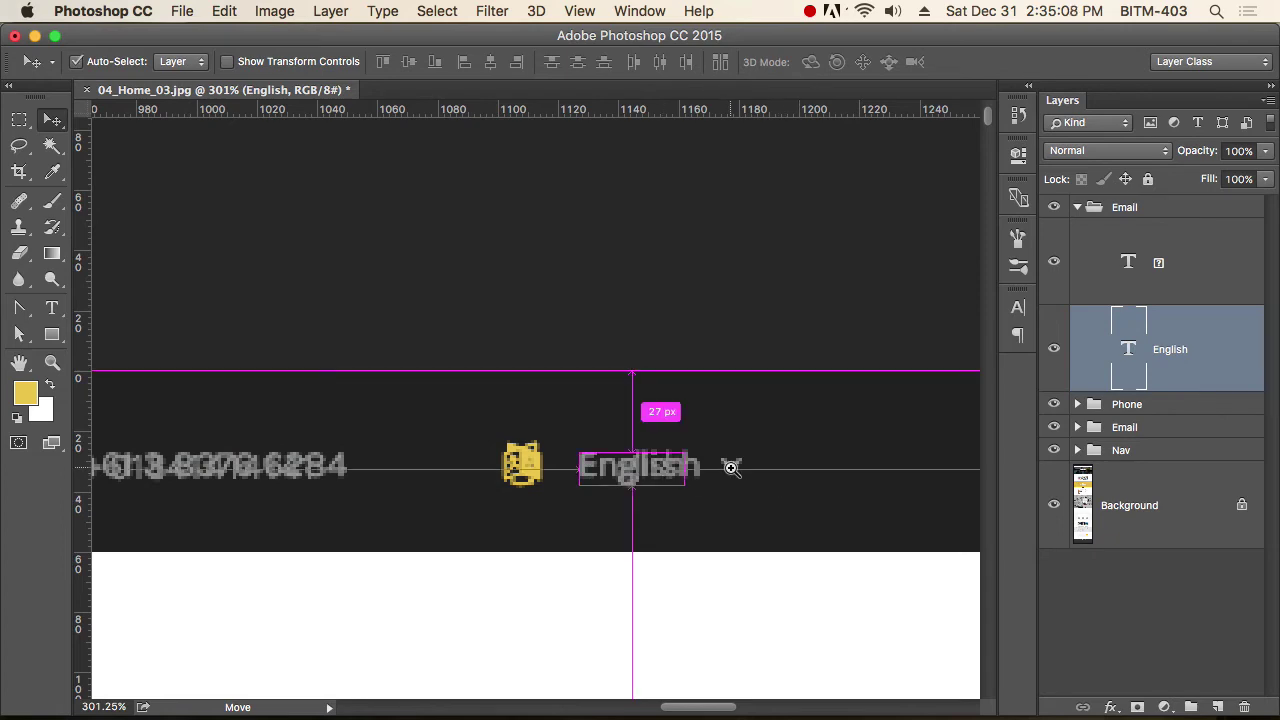
scroll(729, 466, up, 2)
key(super+Tab)
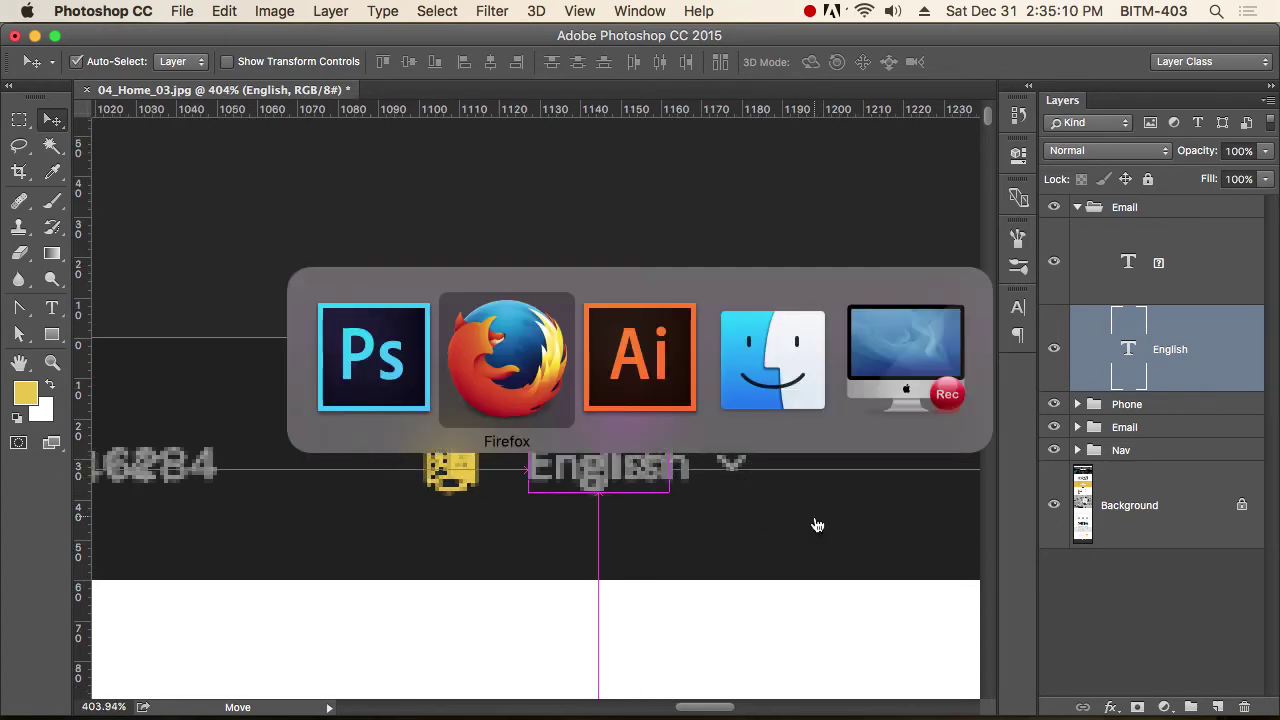
Search the cheatsheet for 'down' and copy the fa-angle-down glyph.
double_click(86, 701)
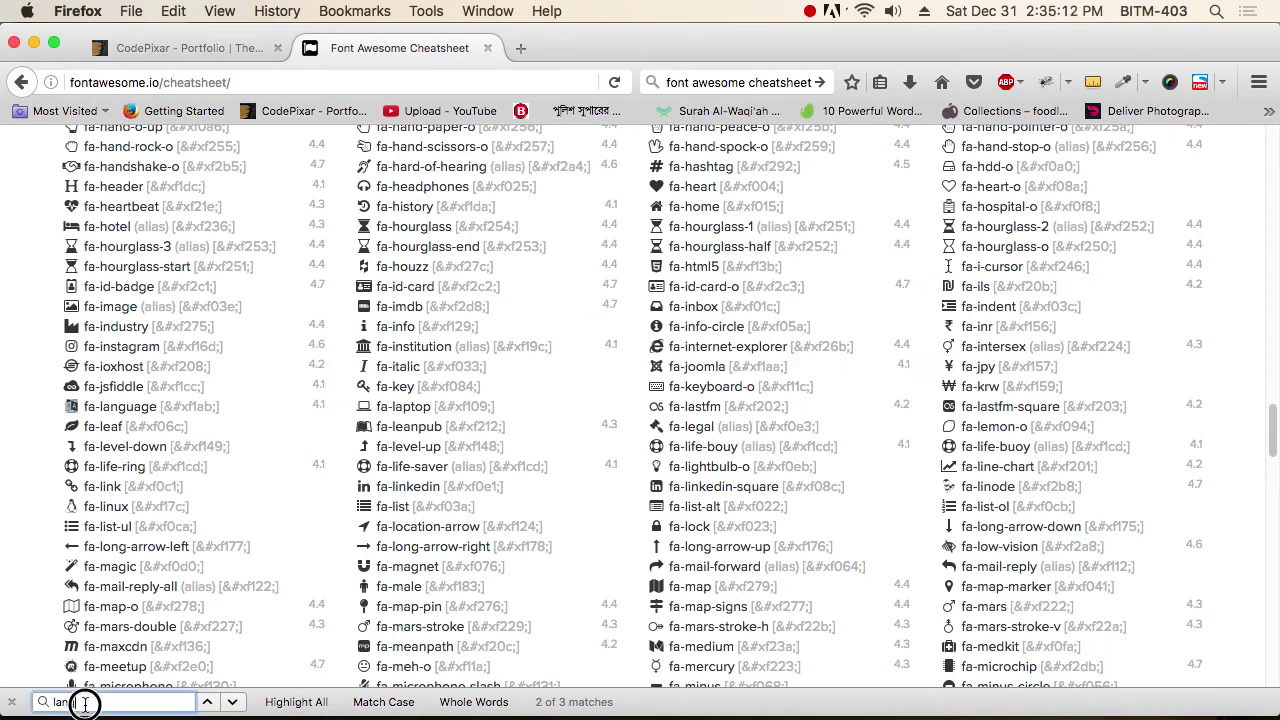
text(down)
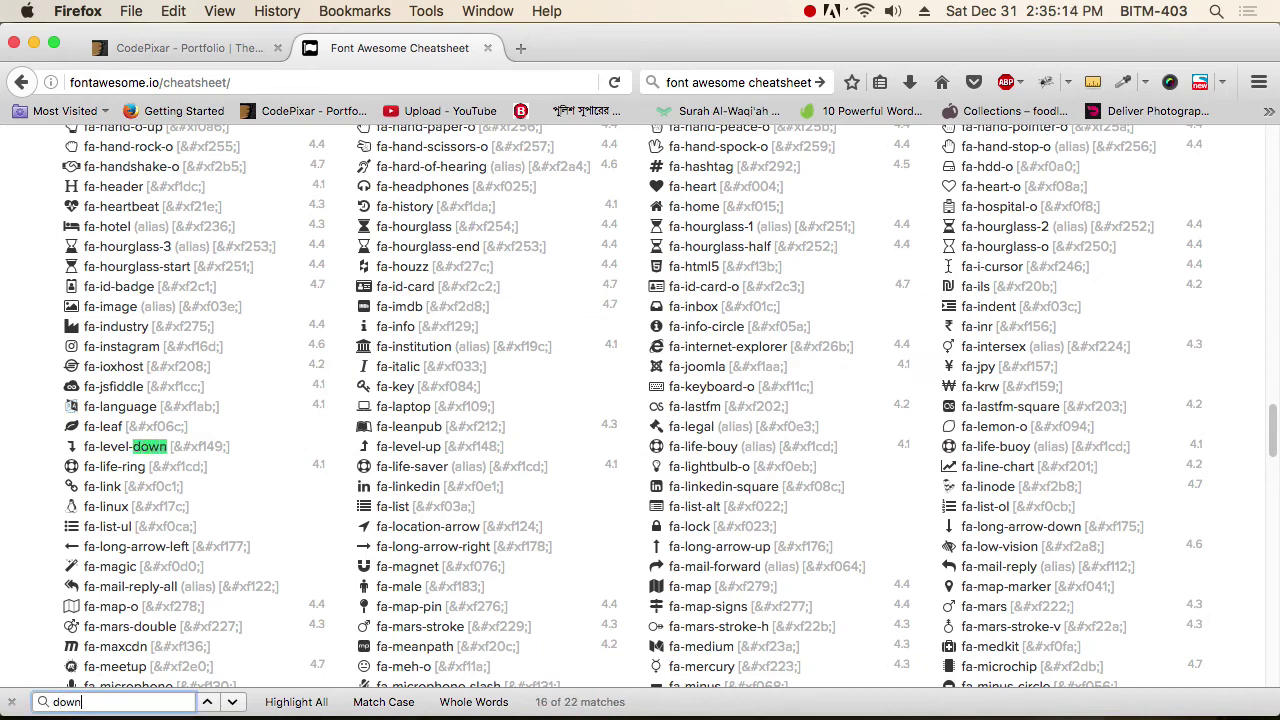
key(Return)
key(Return)
key(Return)
key(Return)
key(Return)
key(Return)
key(Return)
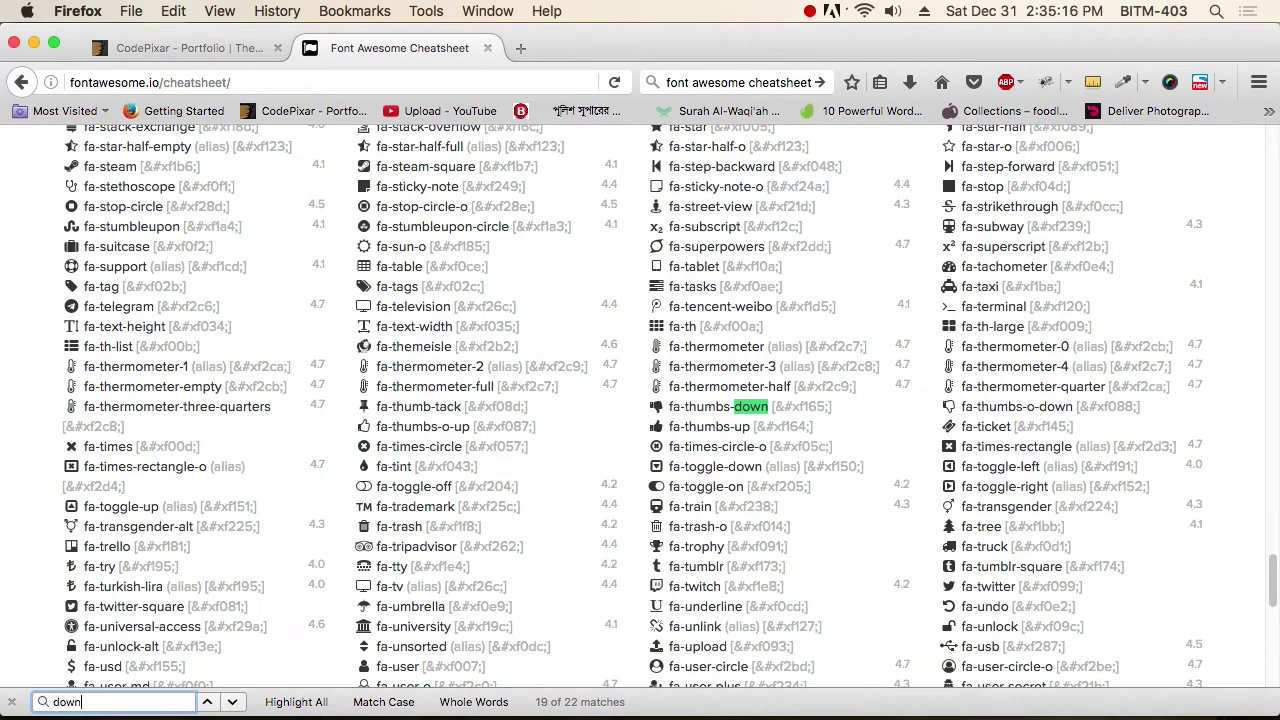
key(Return)
key(Return)
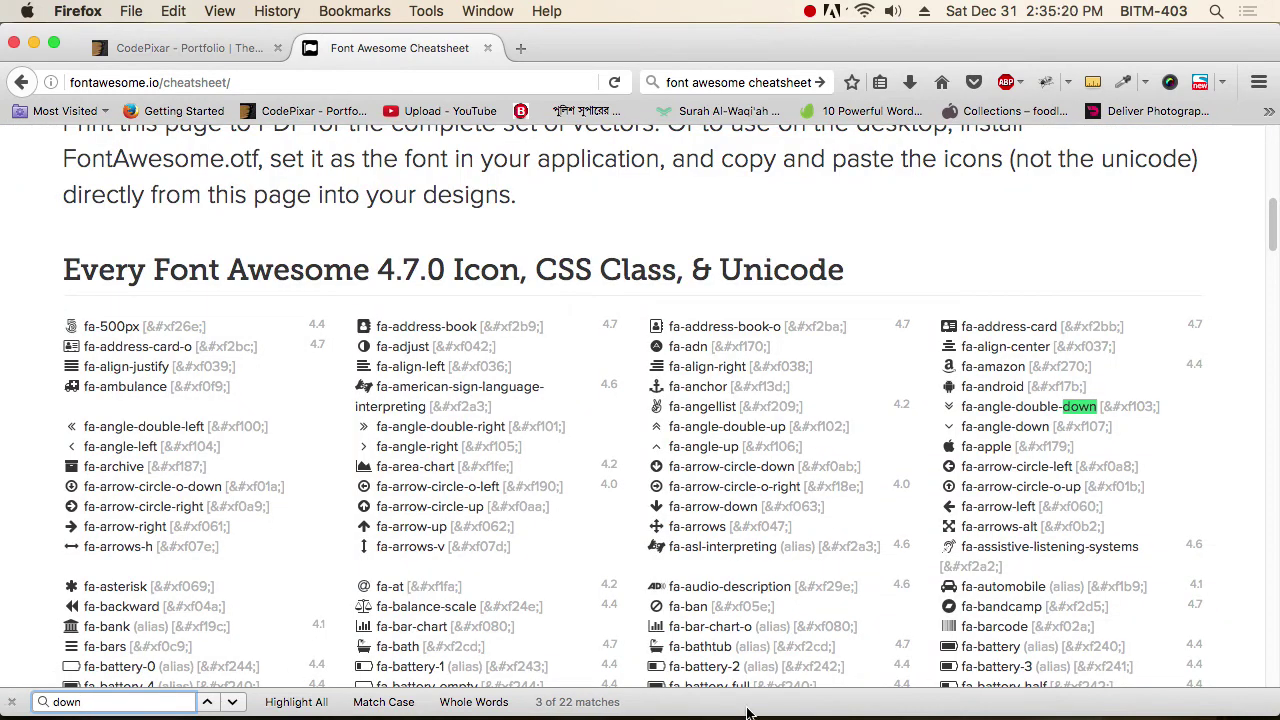
click(950, 424)
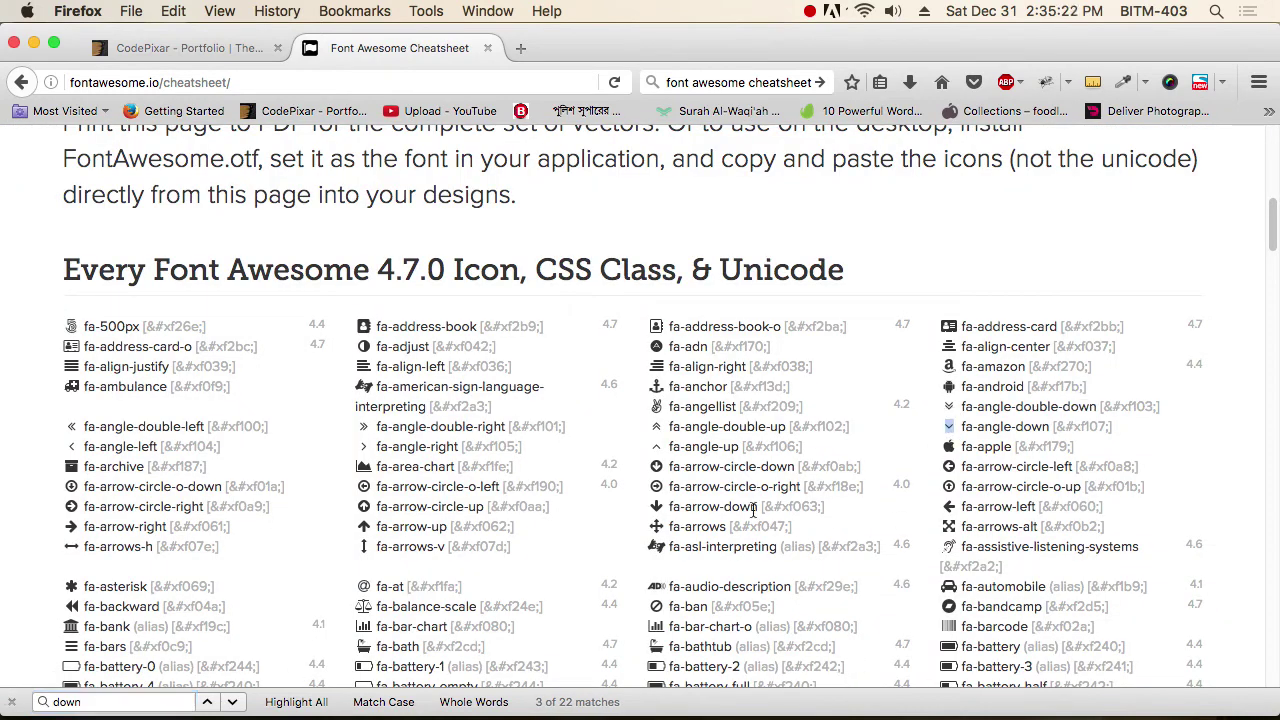
key(super+Tab)
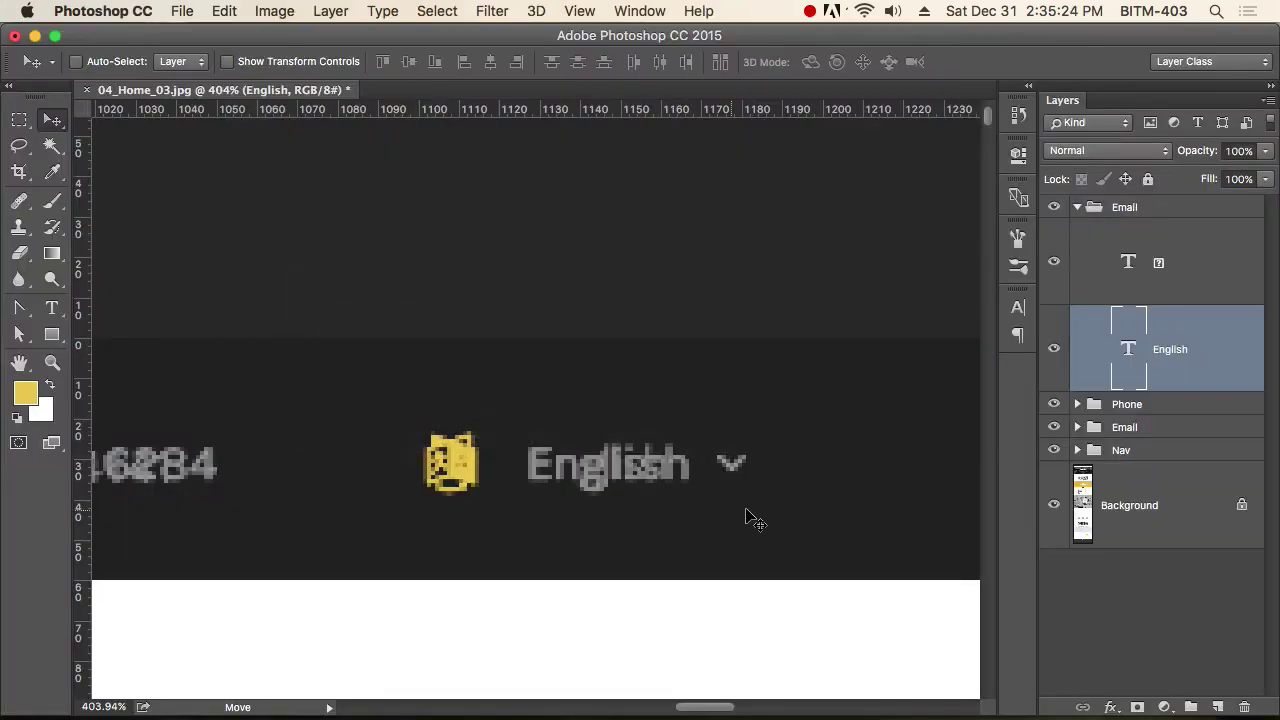
Paste the angle-down glyph as a new FontAwesome text layer and place it beside English.
key(t)
click(755, 514)
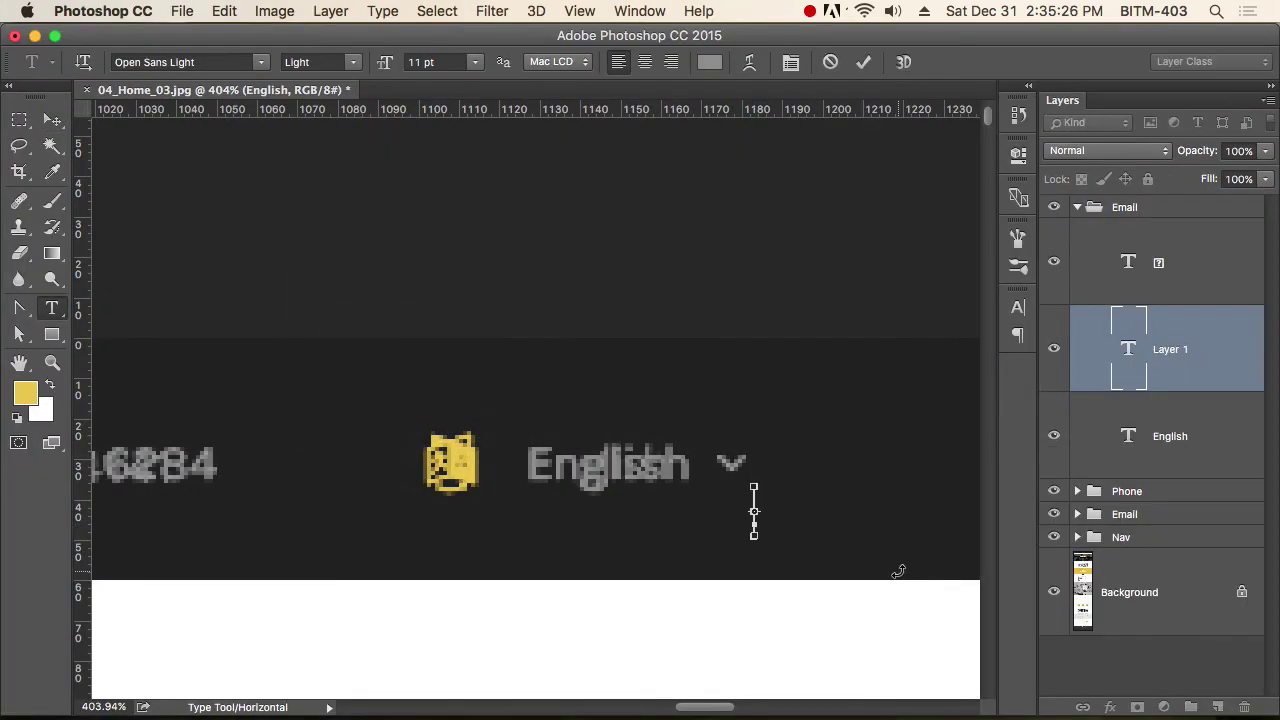
key(super+v)
click(211, 62)
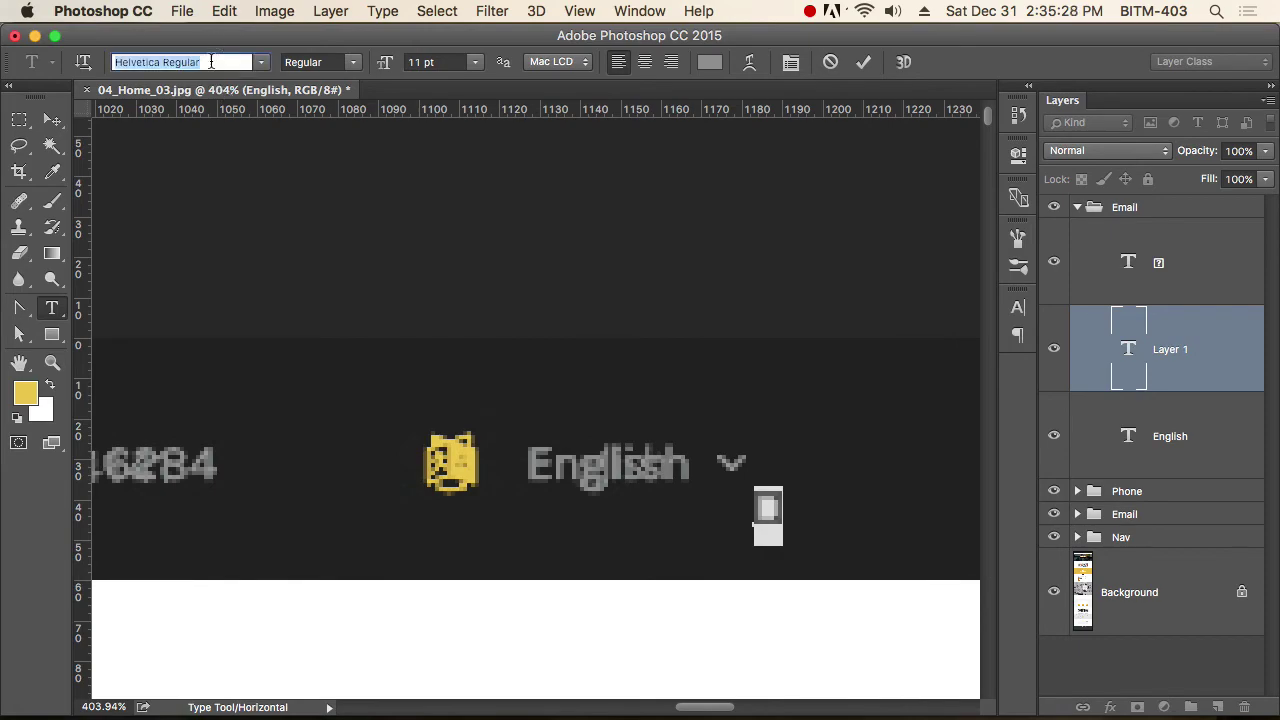
text(fo)
key(Return)
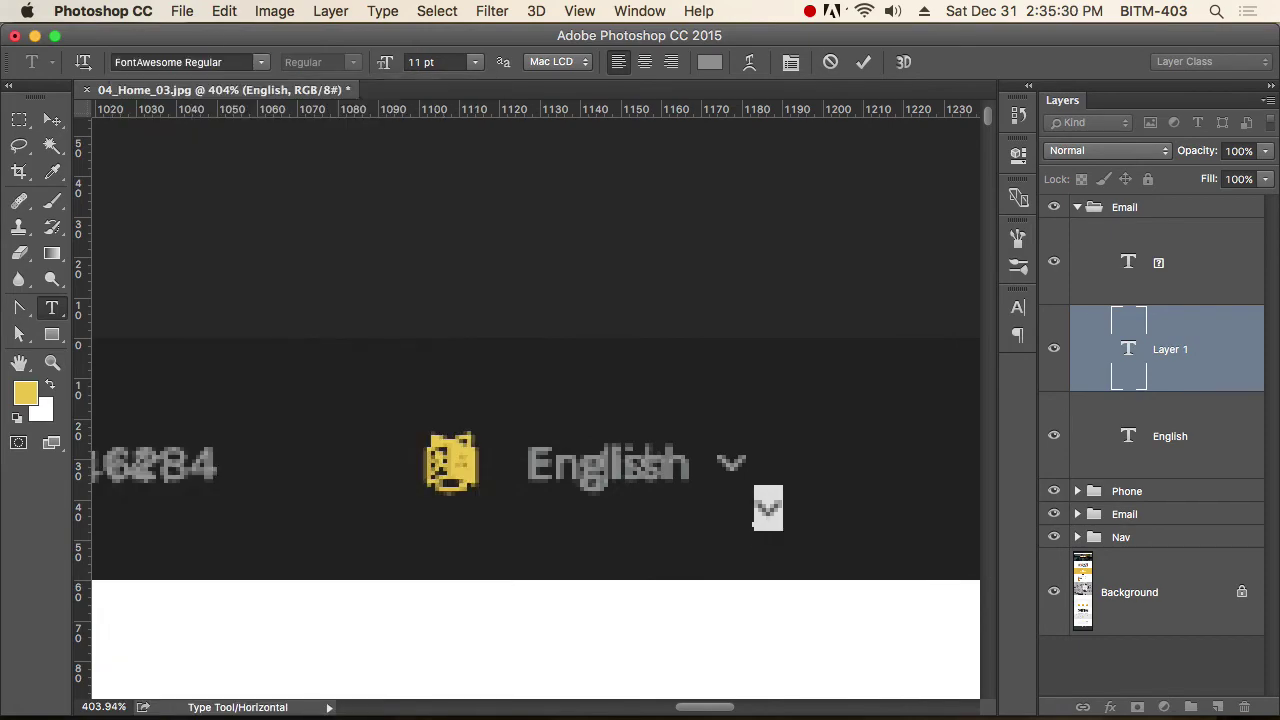
click(52, 120)
scroll(854, 509, up, 5)
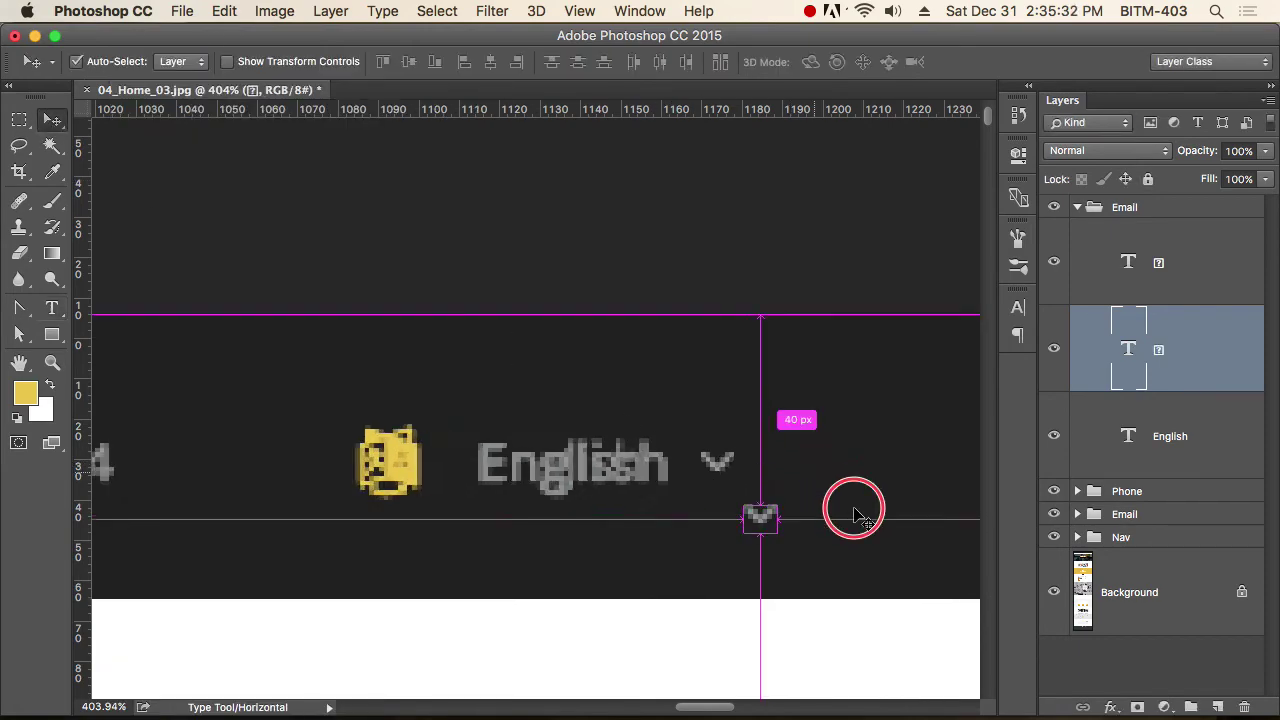
drag(743, 534, 678, 453)
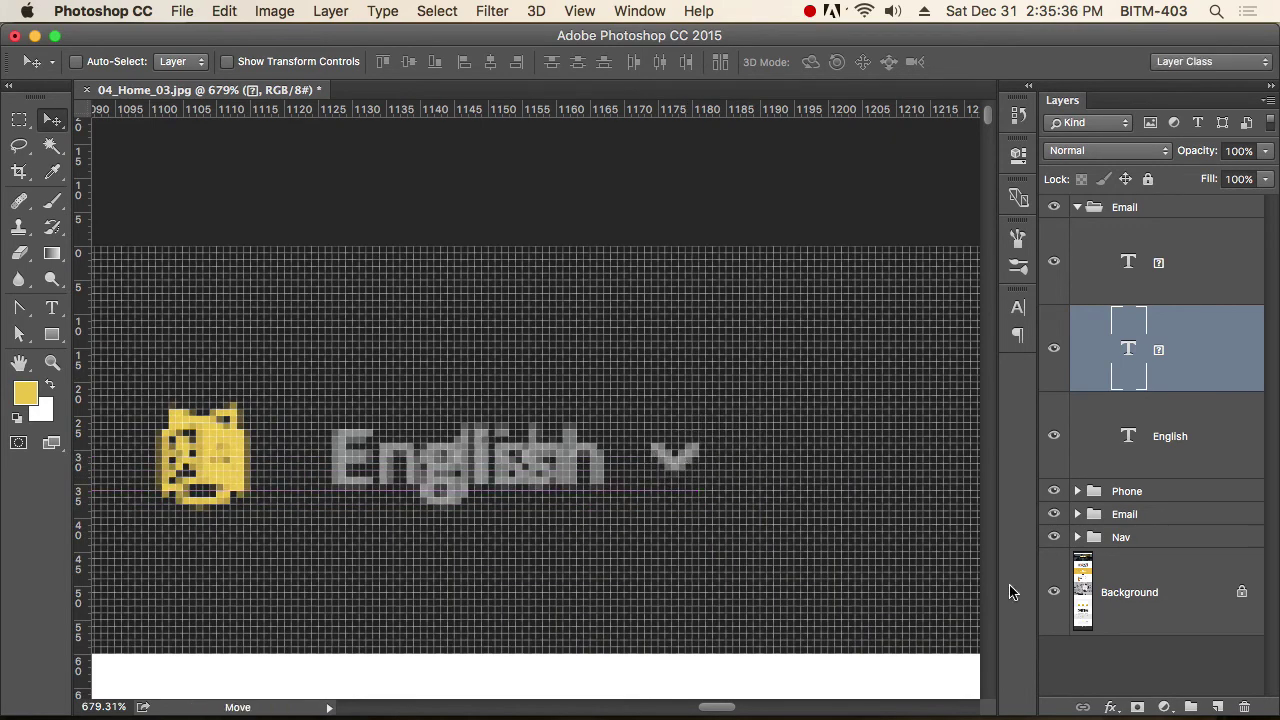
key(super+1)
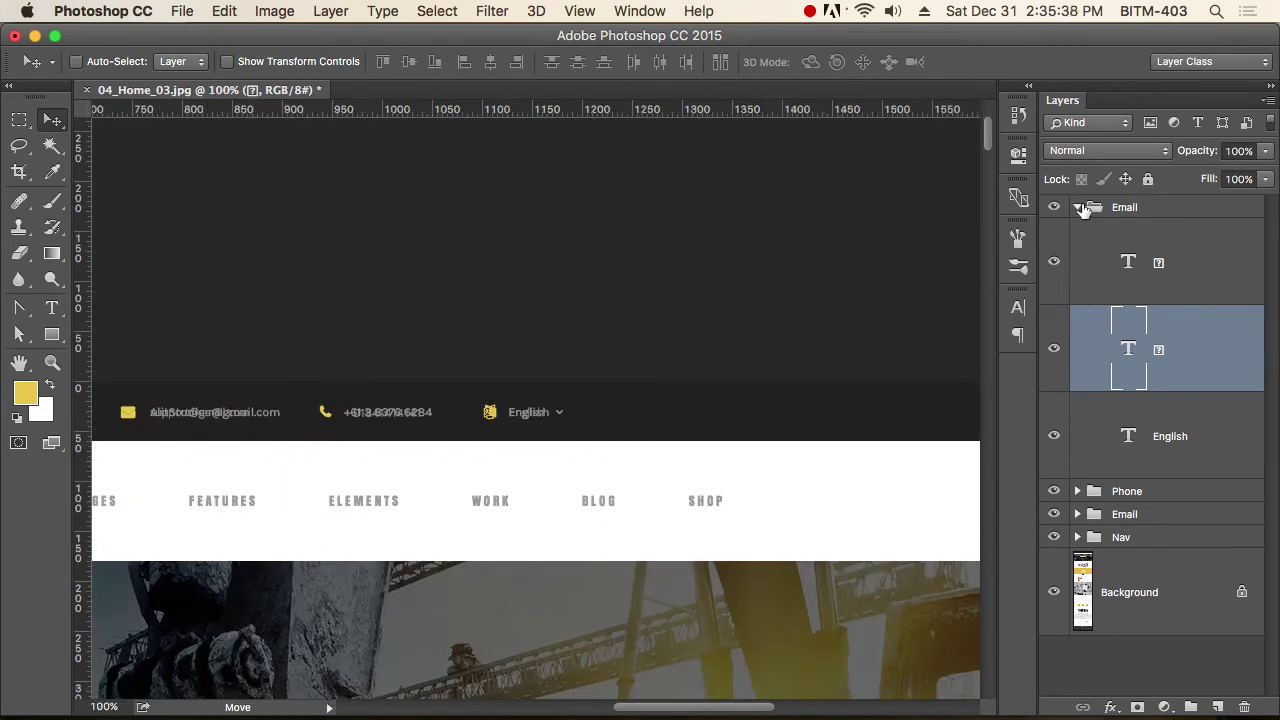
Collapse the Email group and draw a rectangle from the page's top-left corner.
click(1077, 207)
alt+click(506, 394)
alt+click(506, 394)
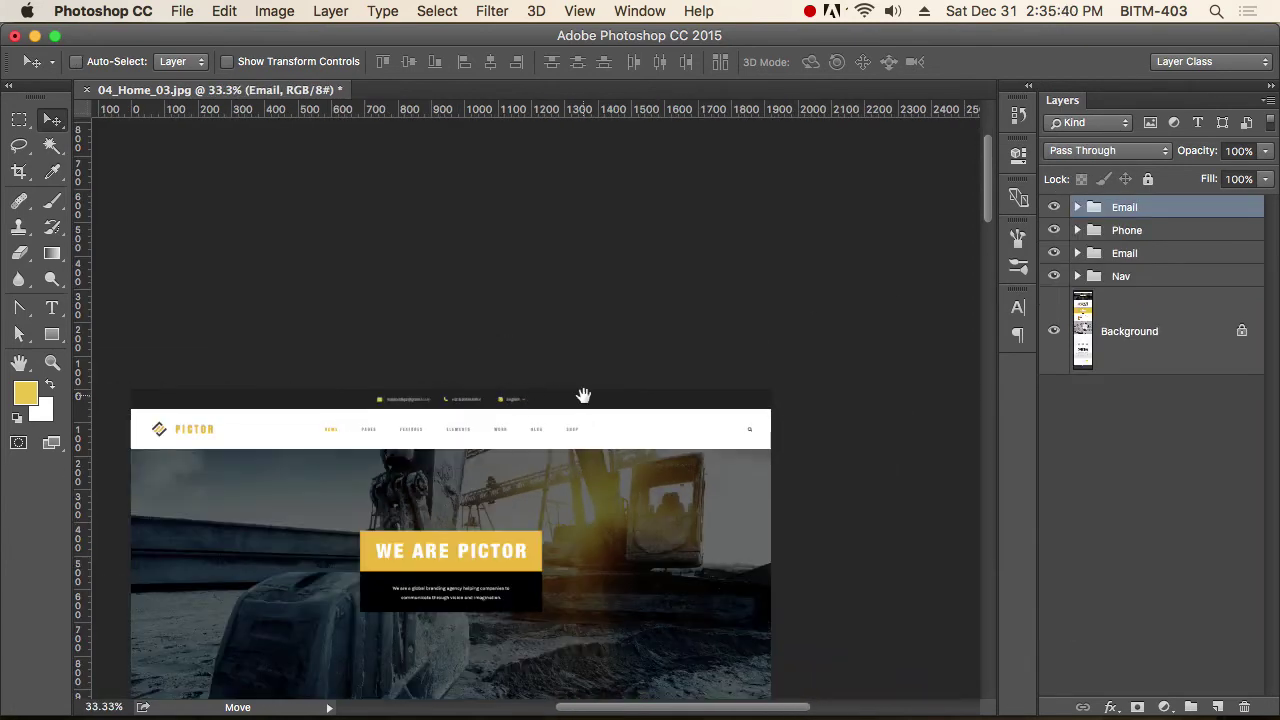
mouse_move(318, 399)
drag(318, 399, 660, 460)
scroll(400, 440, left, 5)
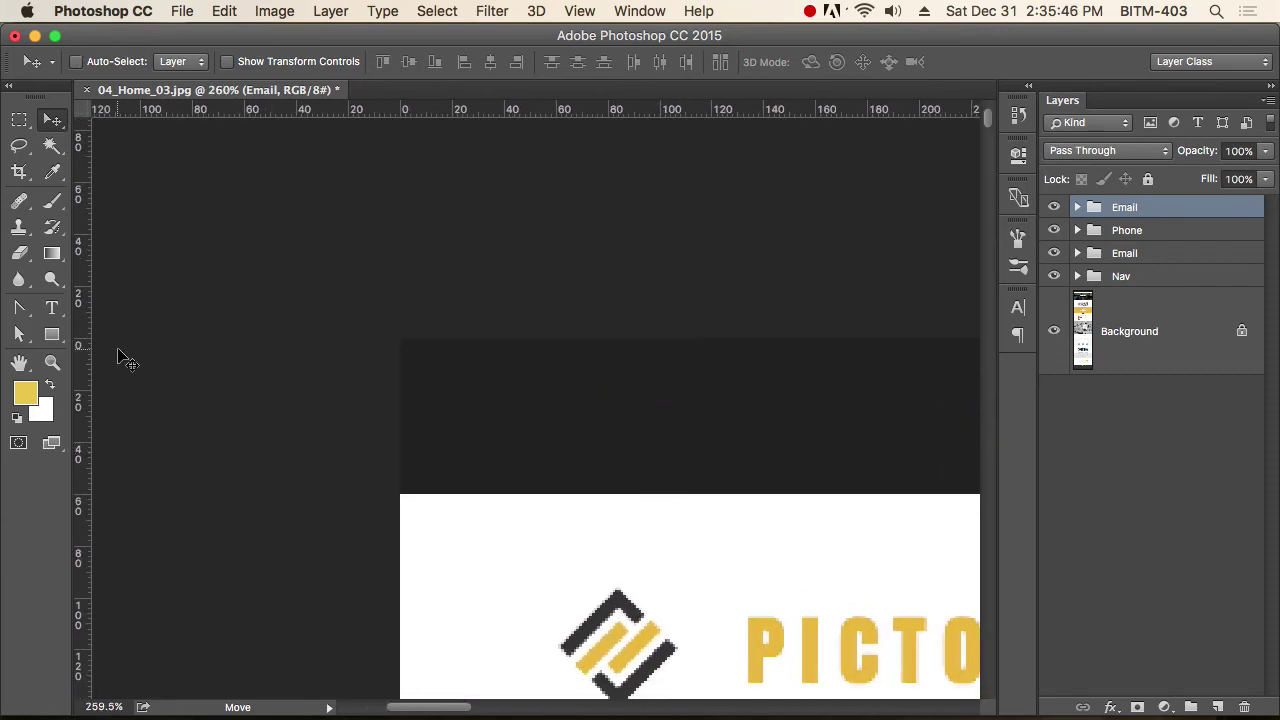
click(53, 336)
drag(487, 476, 518, 487)
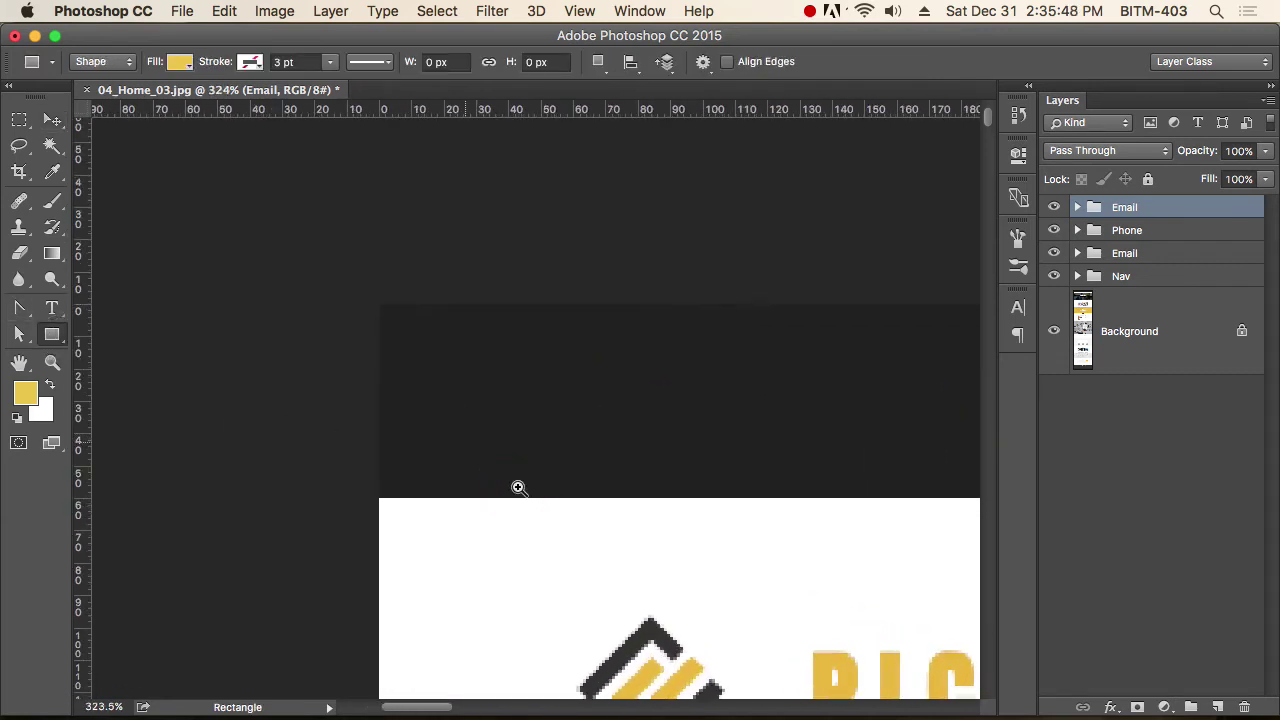
drag(379, 498, 497, 312)
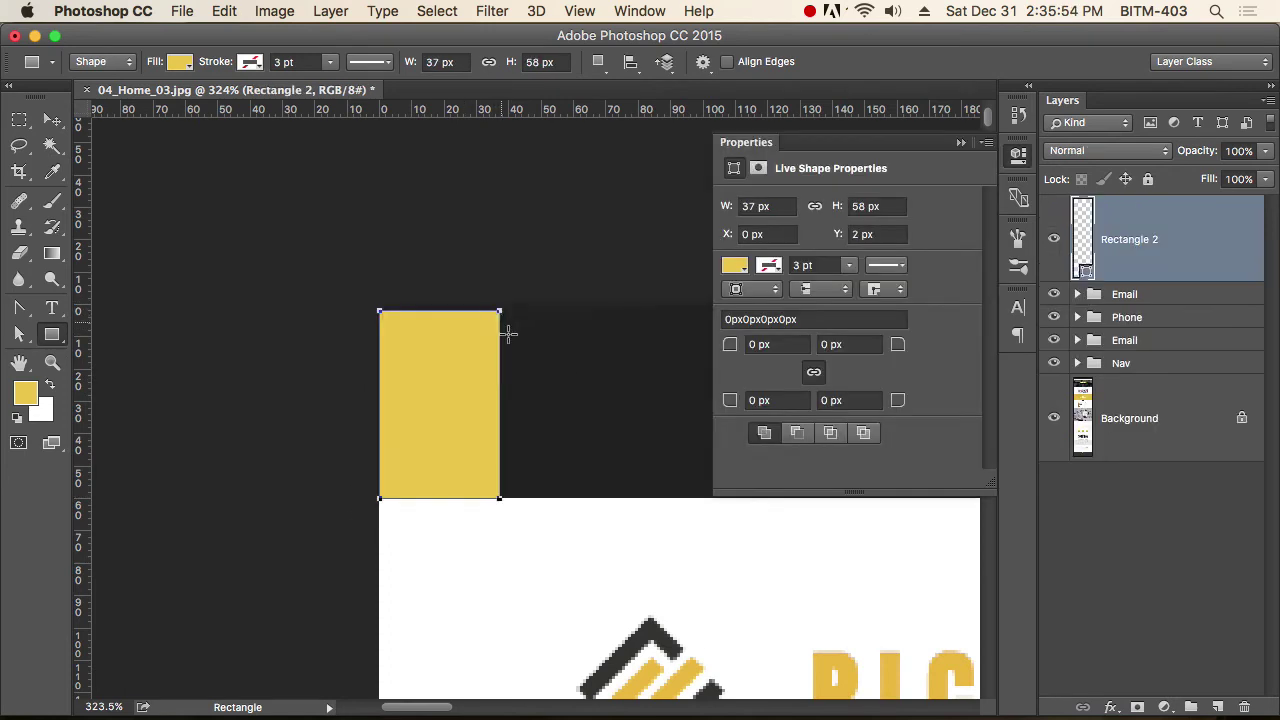
Nudge the rectangle's top anchors up so it sits at Y 0 with 60 px height.
key(a)
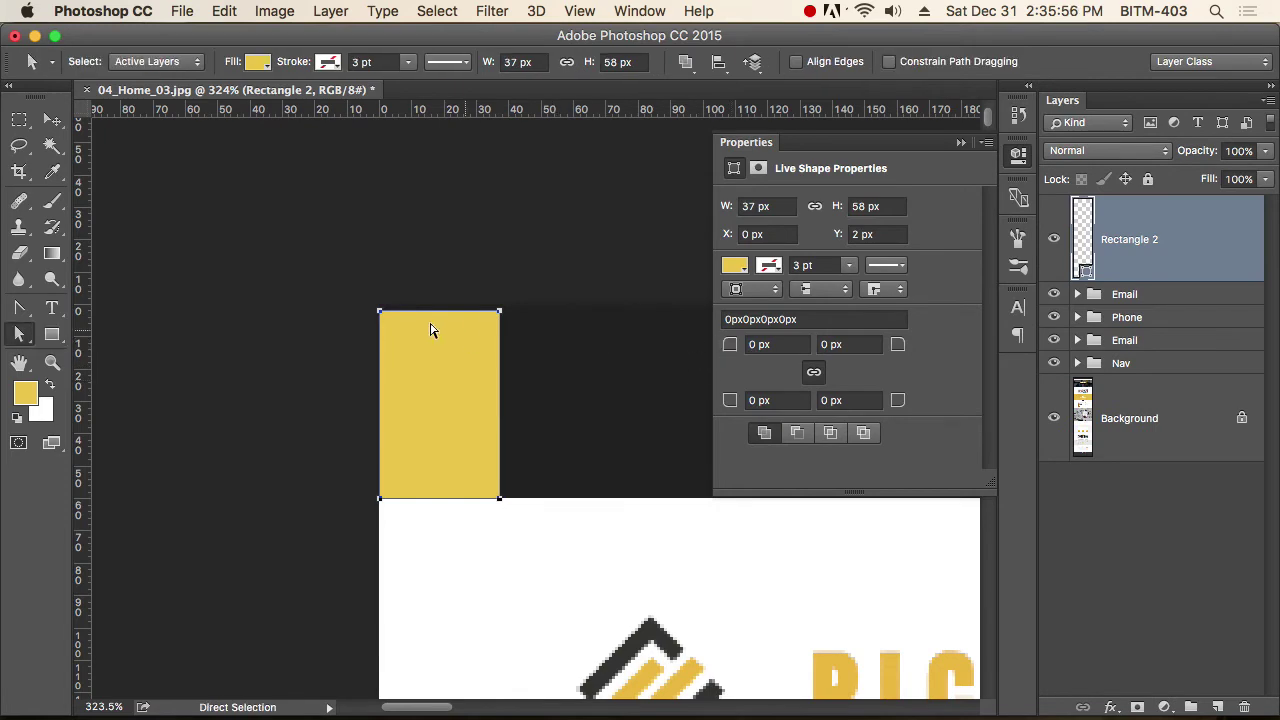
drag(314, 277, 397, 309)
scroll(397, 309, right, 3)
click(349, 343)
scroll(349, 343, right, 2)
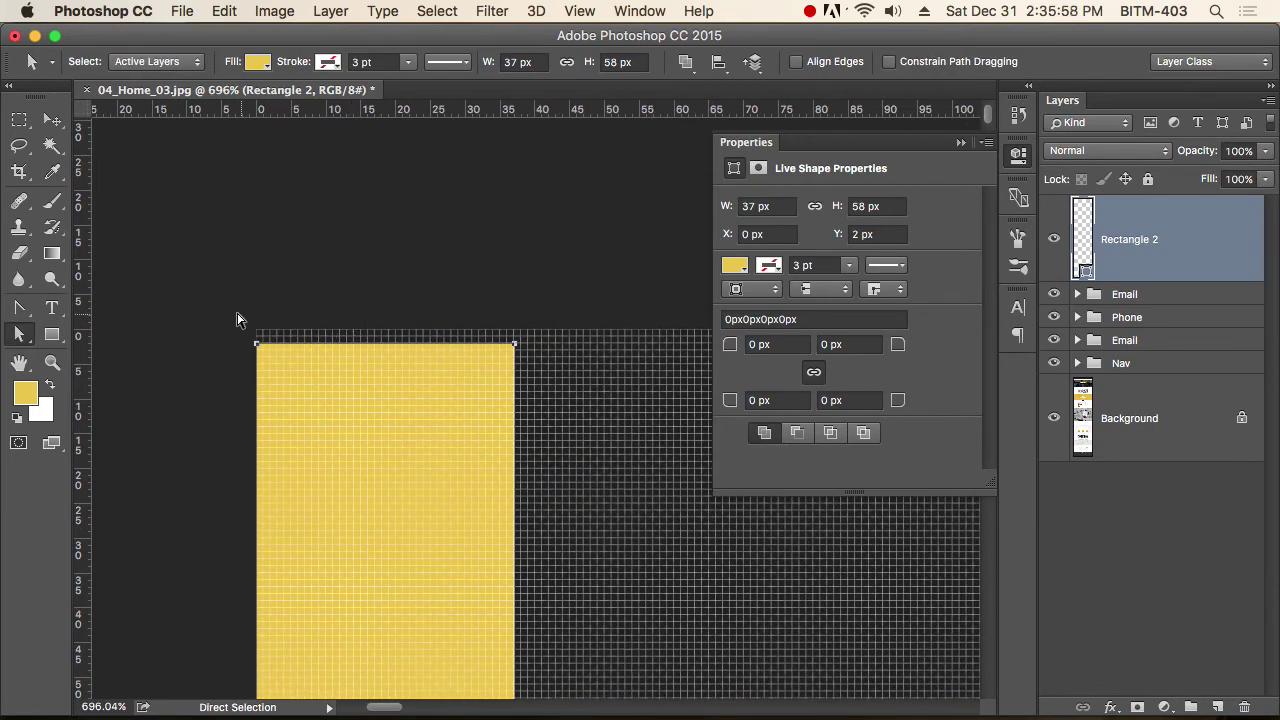
drag(224, 310, 629, 395)
key(Up)
key(Up)
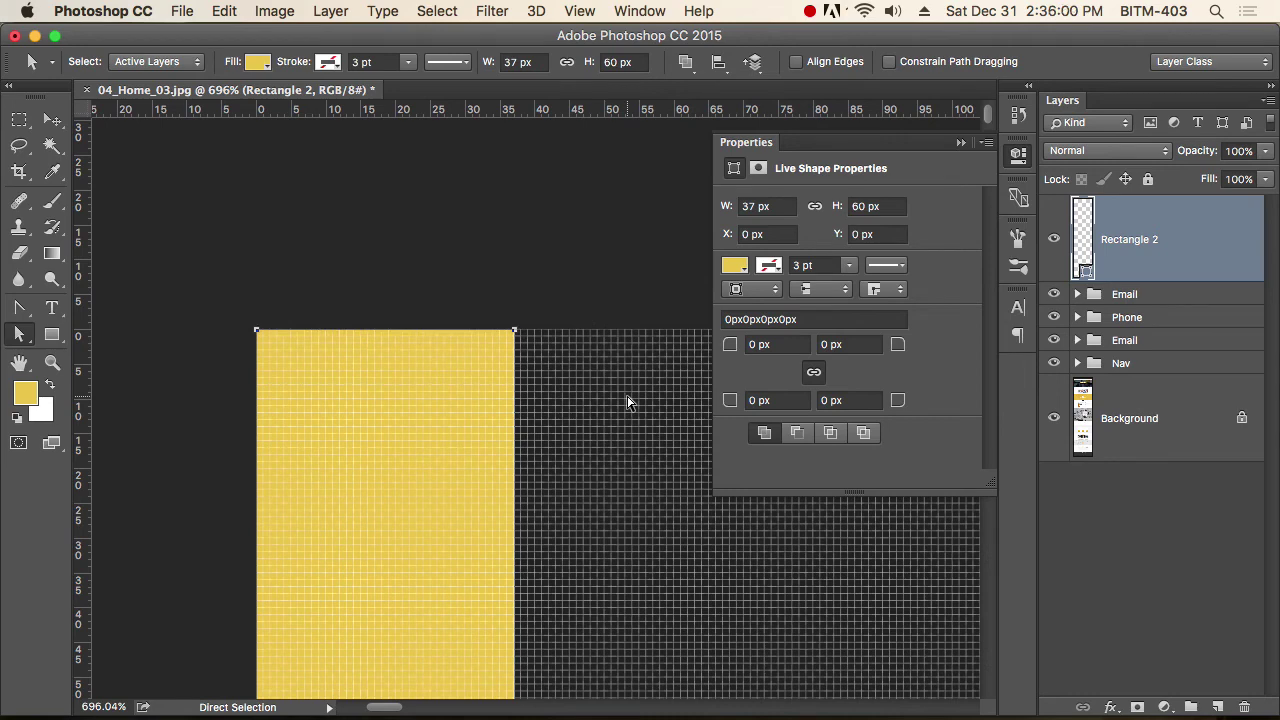
Fill the rectangle with the dark band's grey #212121 sampled via the Color Picker.
click(735, 266)
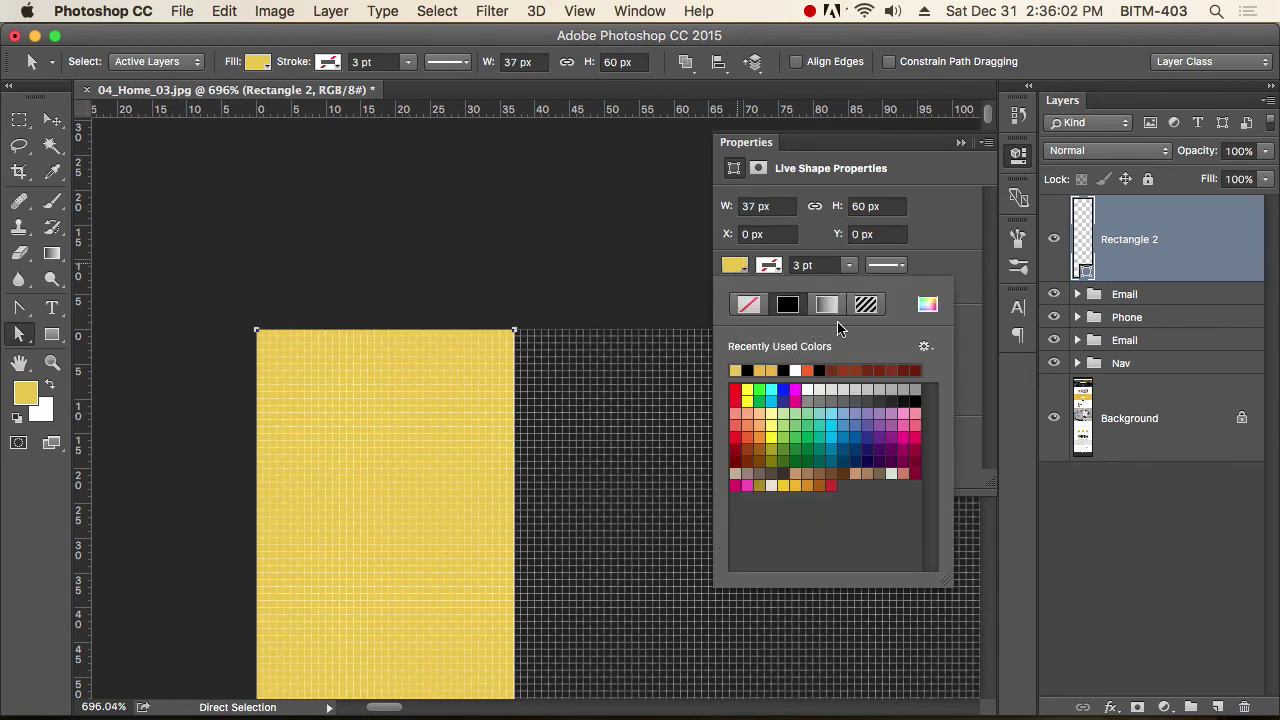
double_click(1084, 268)
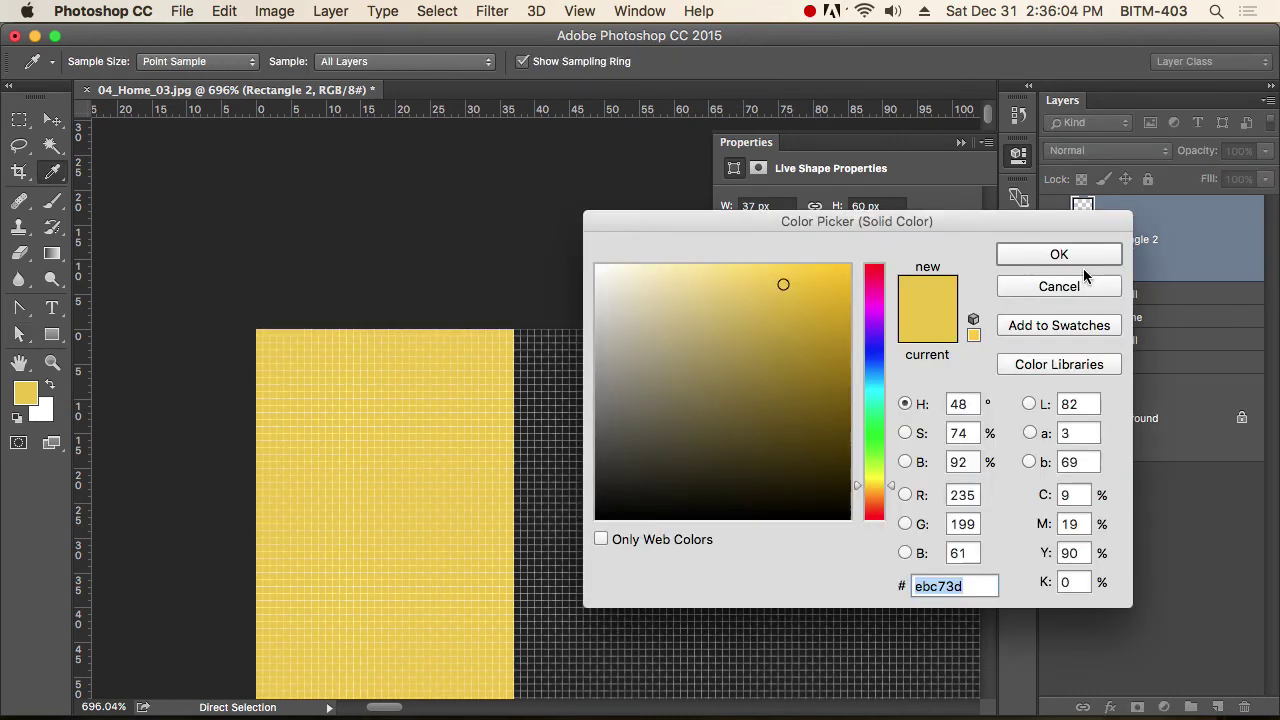
drag(803, 232, 960, 236)
click(604, 449)
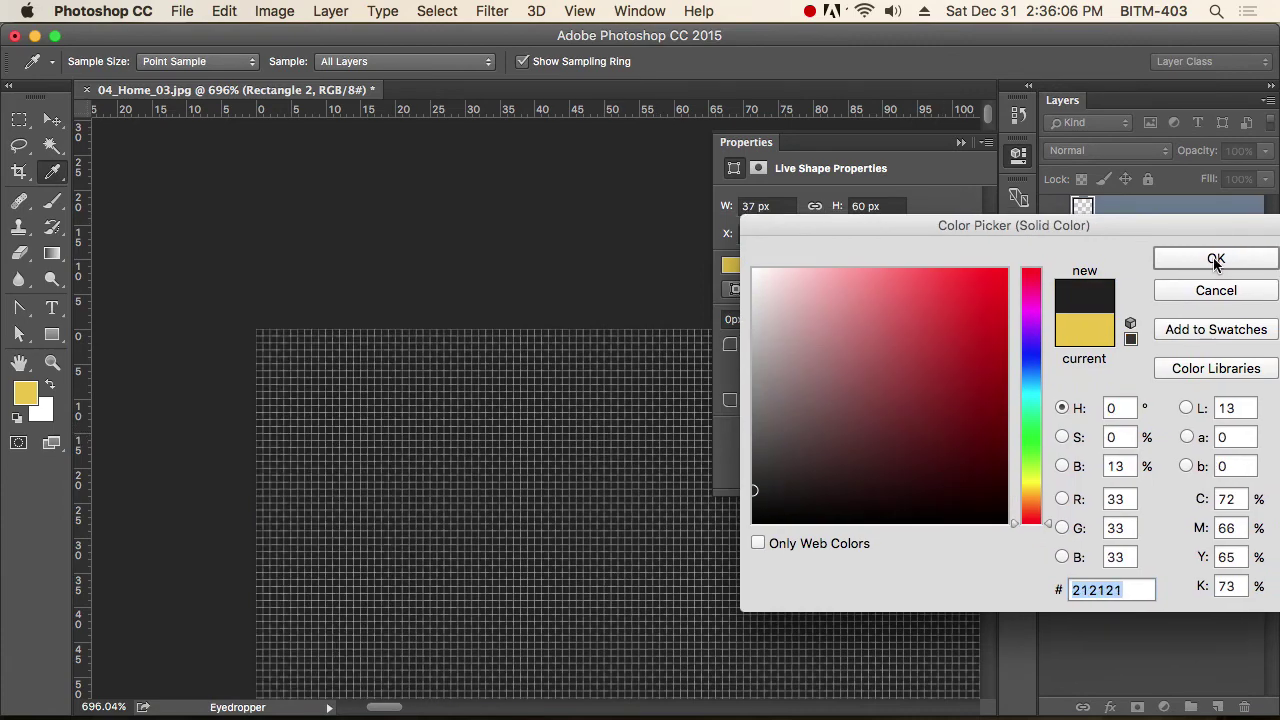
click(1215, 261)
click(1018, 155)
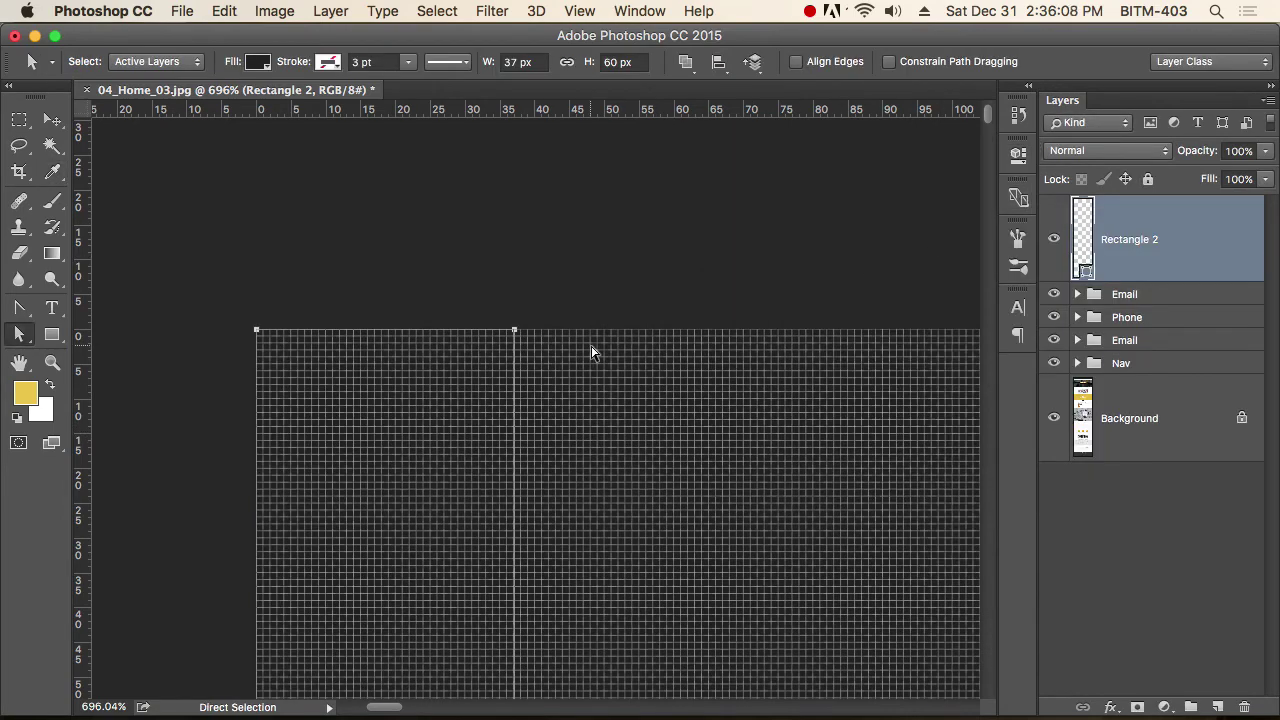
Stretch the rectangle to 1920 px wide.
alt+super+click(598, 449)
alt+super+click(598, 449)
scroll(597, 443, right, 3)
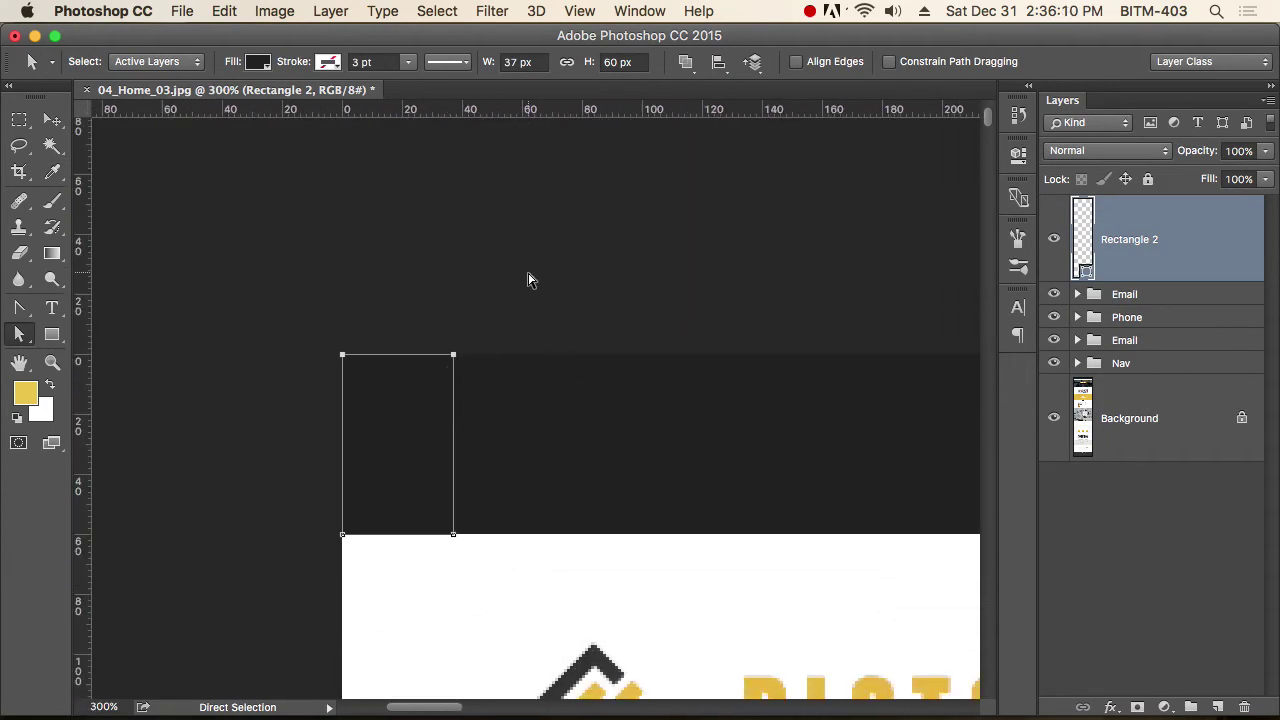
drag(528, 273, 444, 568)
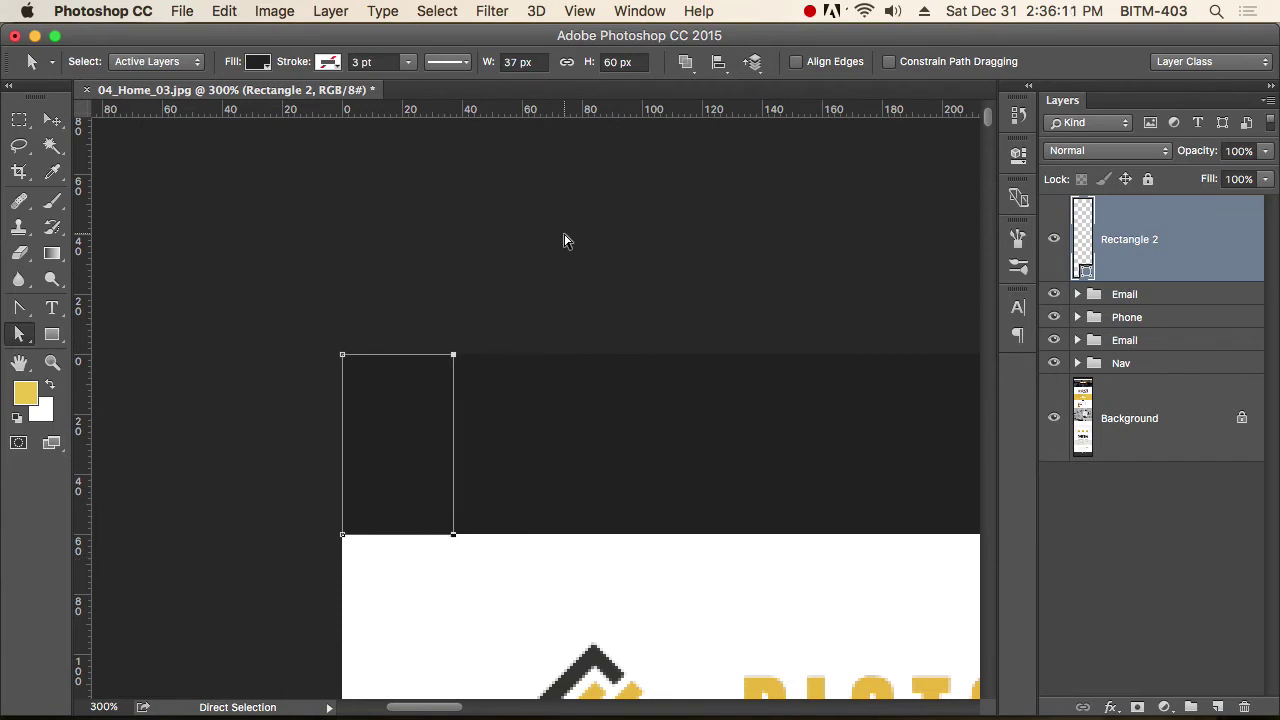
double_click(511, 62)
text(19)
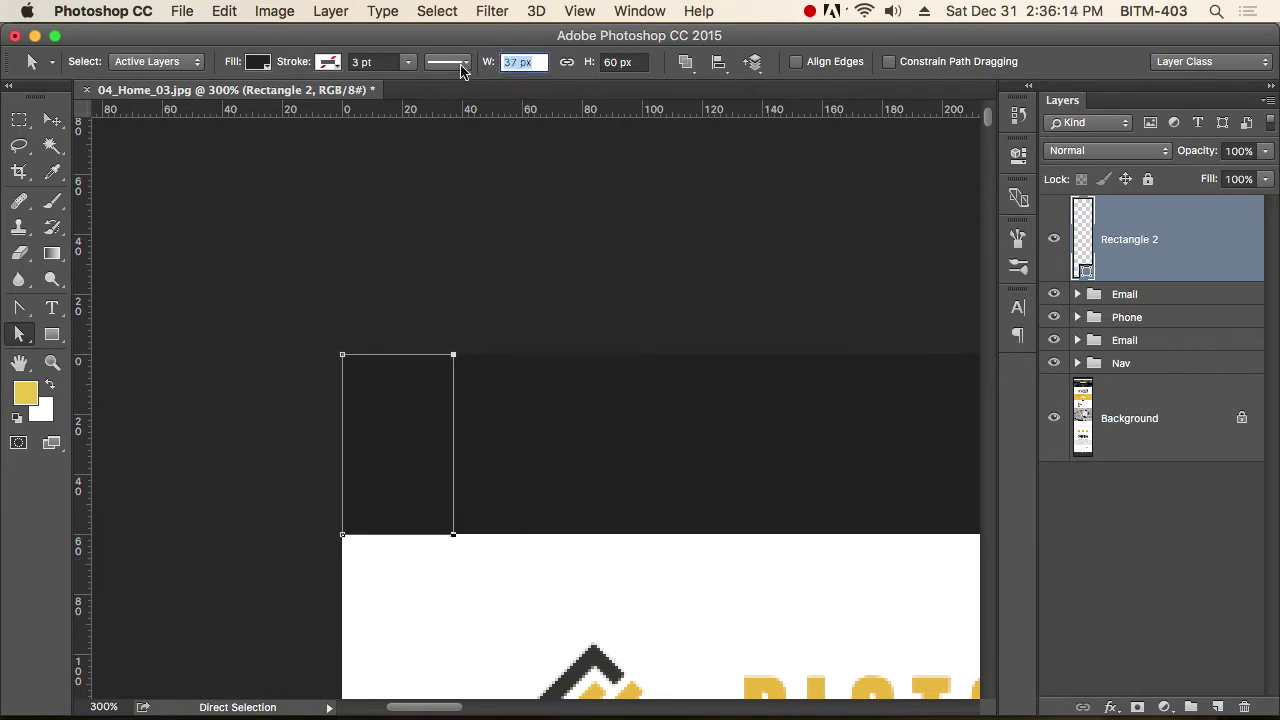
text(20)
key(Return)
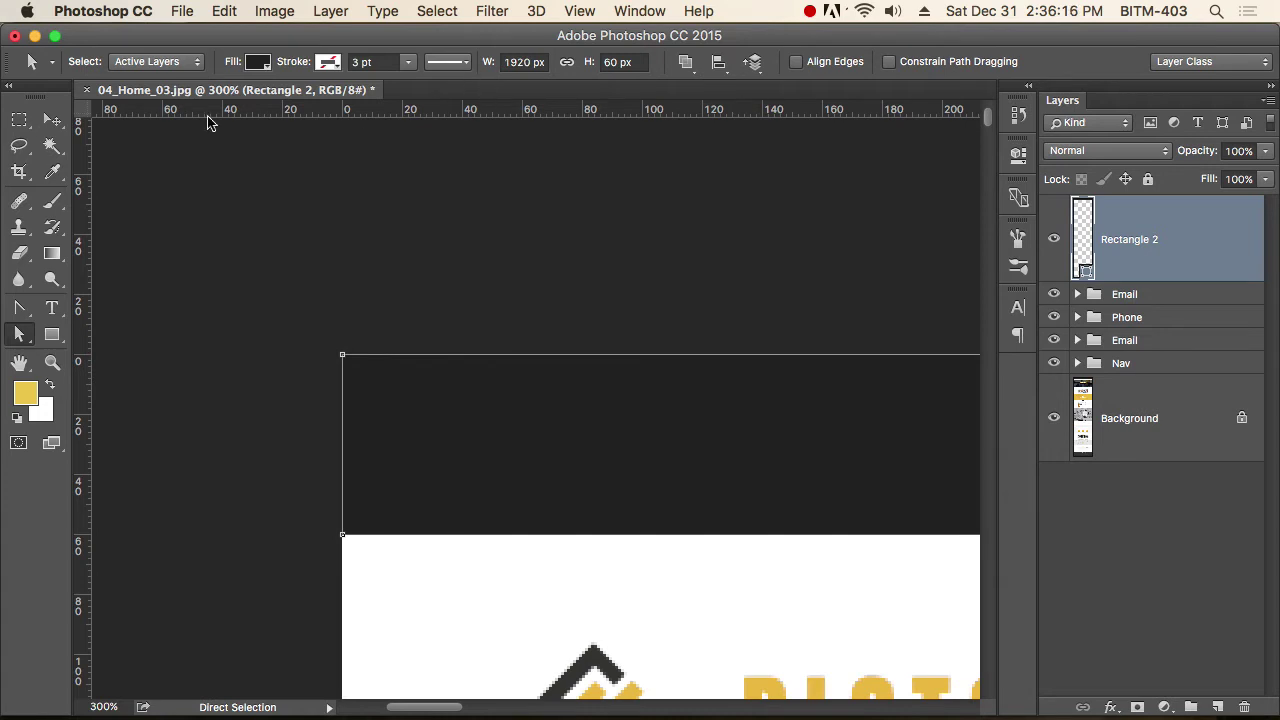
Select the two Email groups and the Phone group in the Layers panel.
click(52, 119)
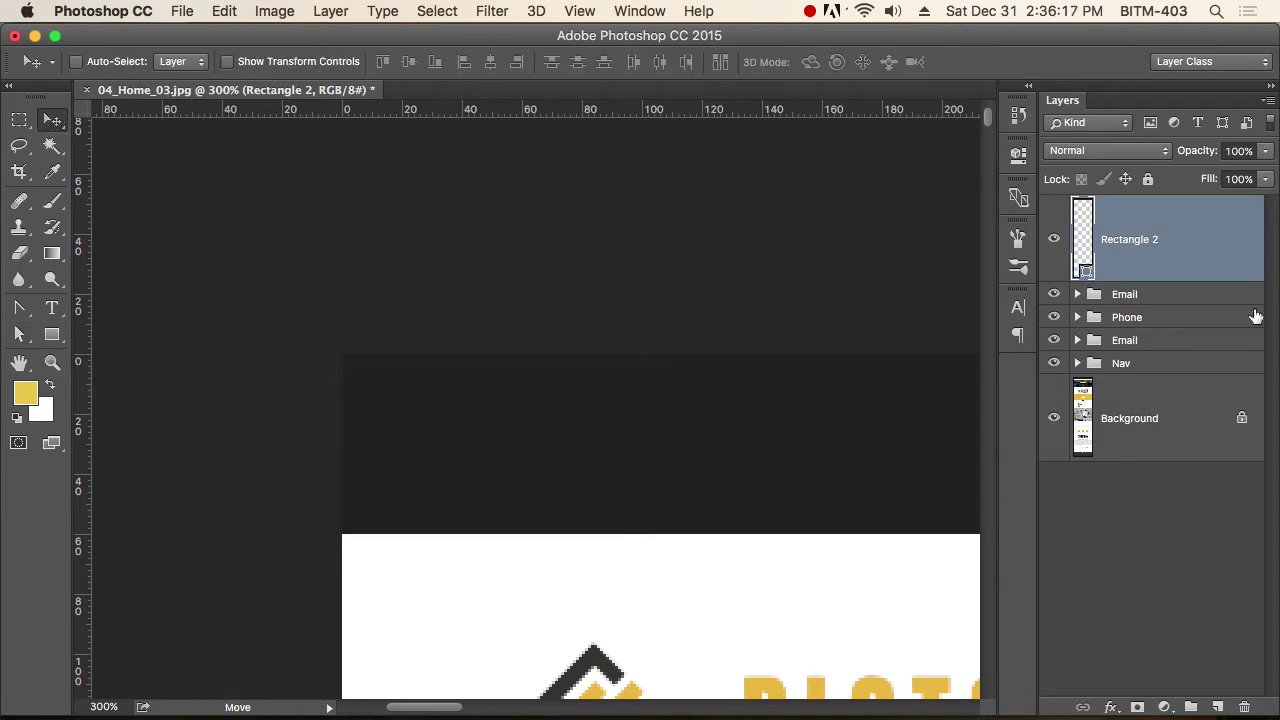
click(1145, 341)
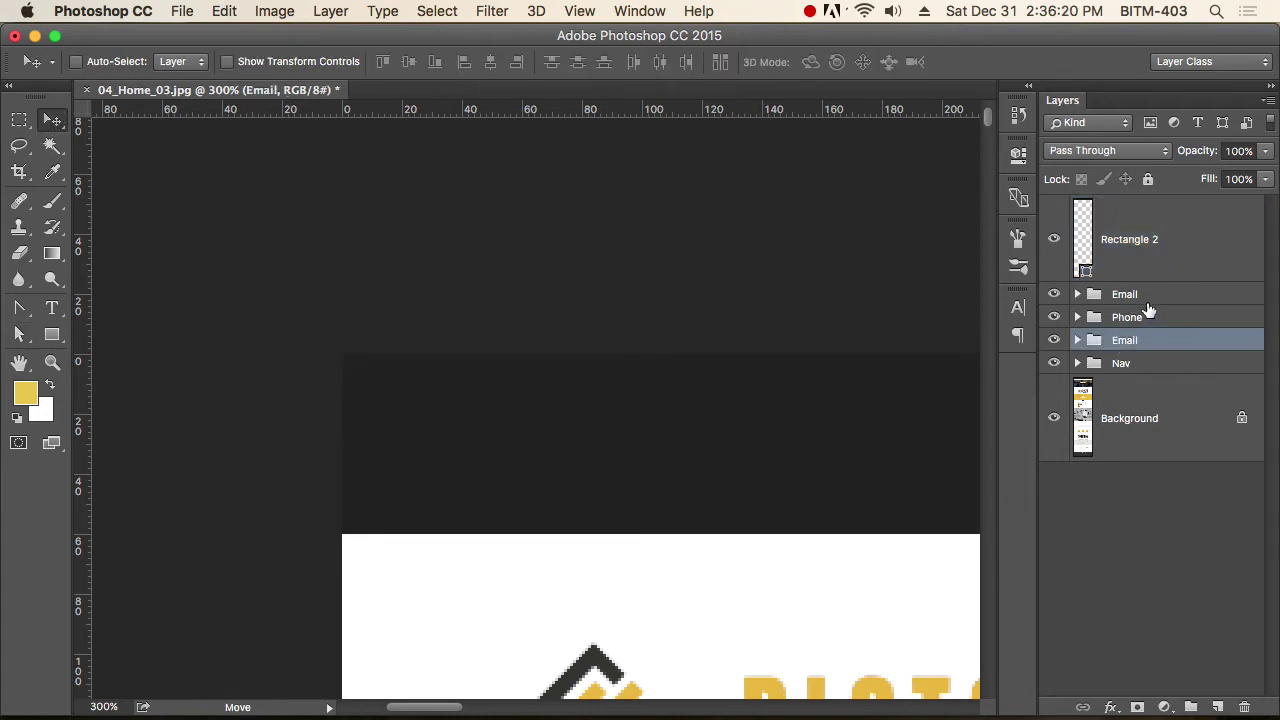
shift+click(1145, 302)
Move the groups above Rectangle 2 and group all four layers as 'Top Bar'.
key(super+bracketright)
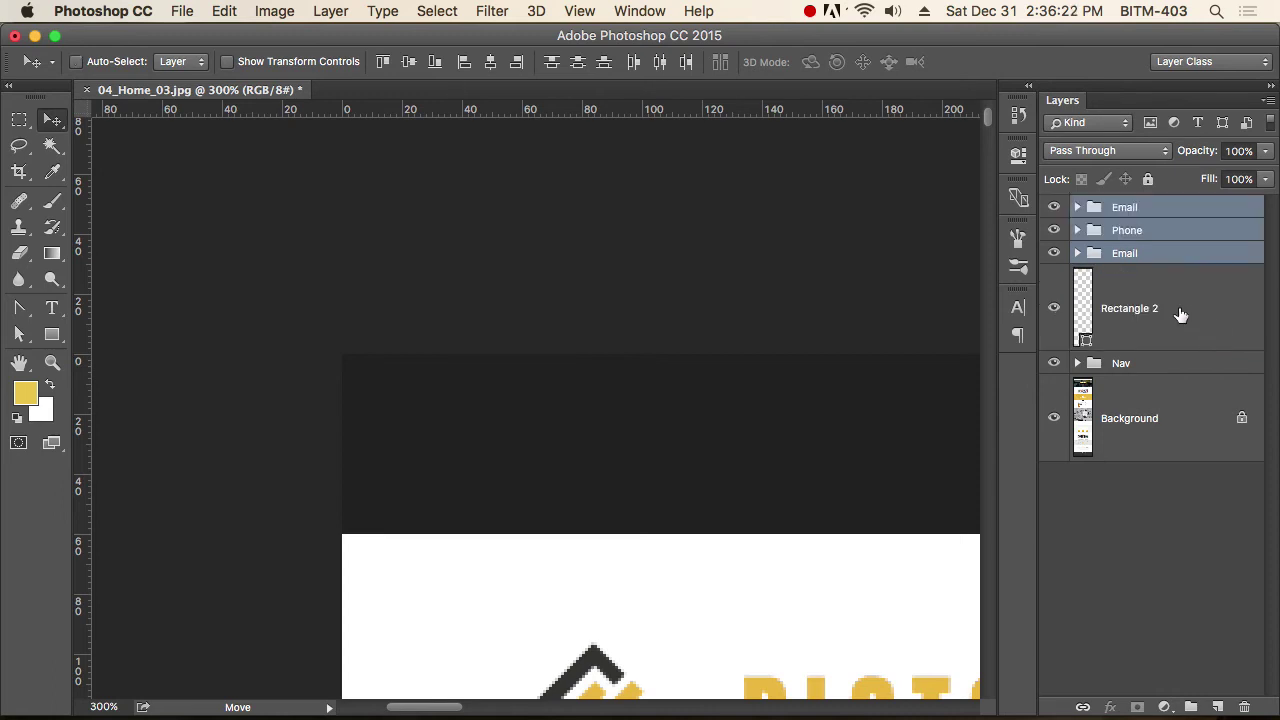
shift+click(1162, 315)
click(1157, 207)
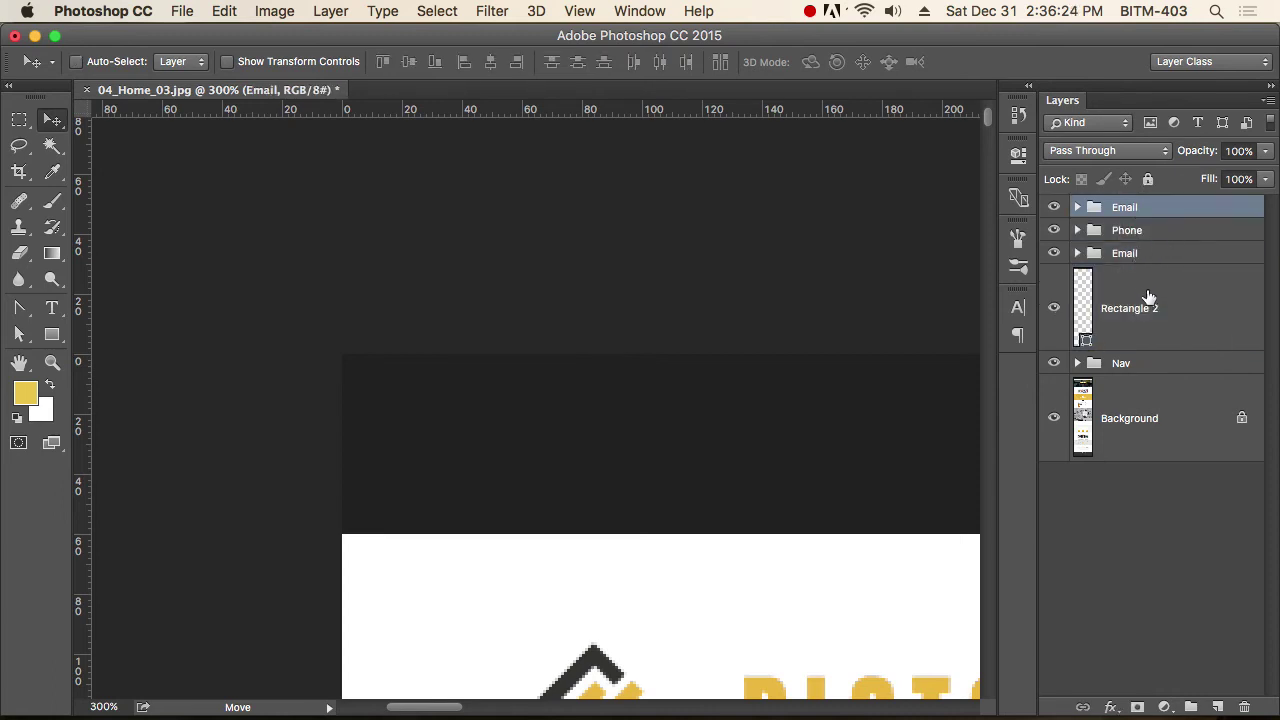
shift+click(1148, 308)
key(super+g)
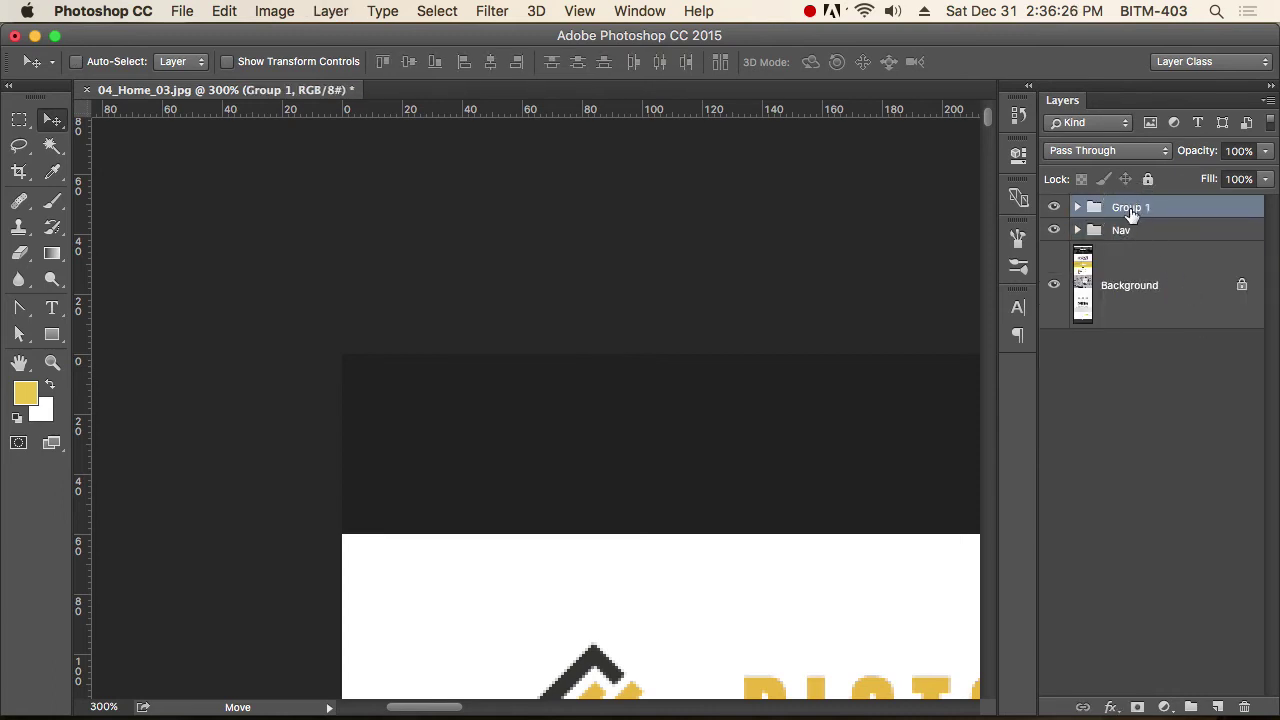
double_click(1131, 208)
text(Top Bar)
key(Return)
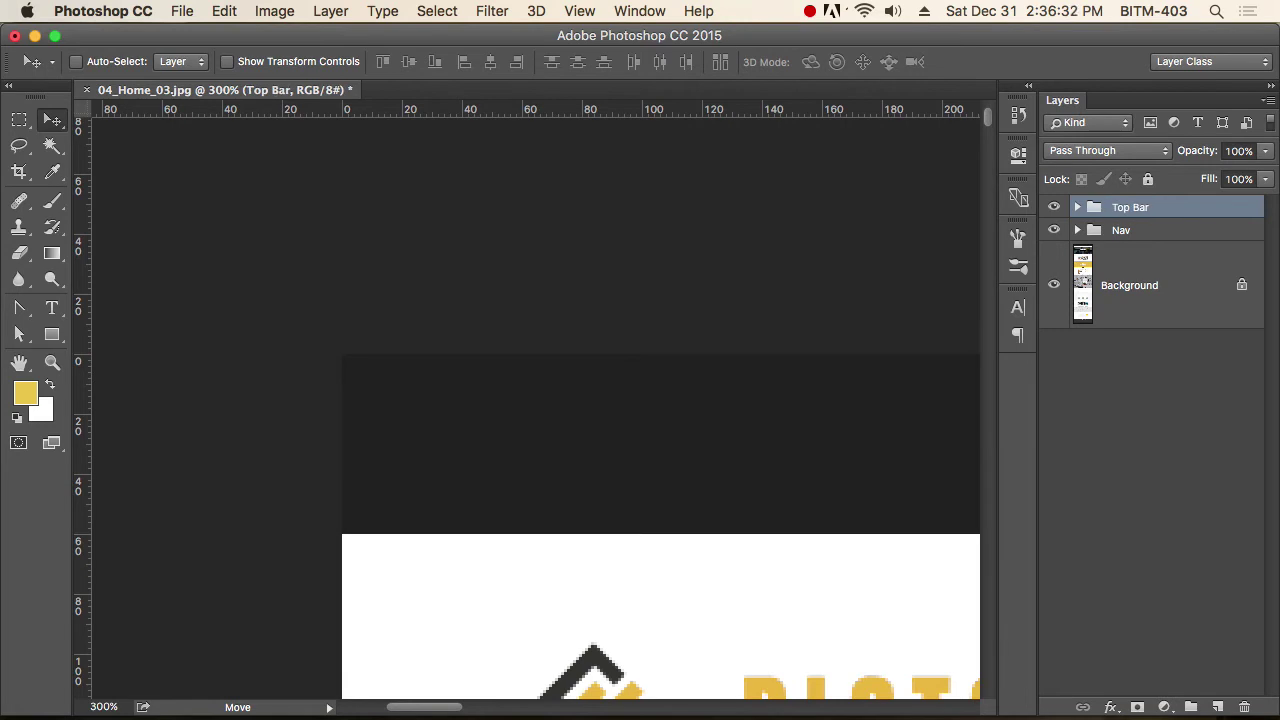
Bring up Save As for 04_Home_03.psd and browse to the Desktop.
alt+super+click(826, 374)
alt+super+click(826, 374)
alt+super+click(789, 383)
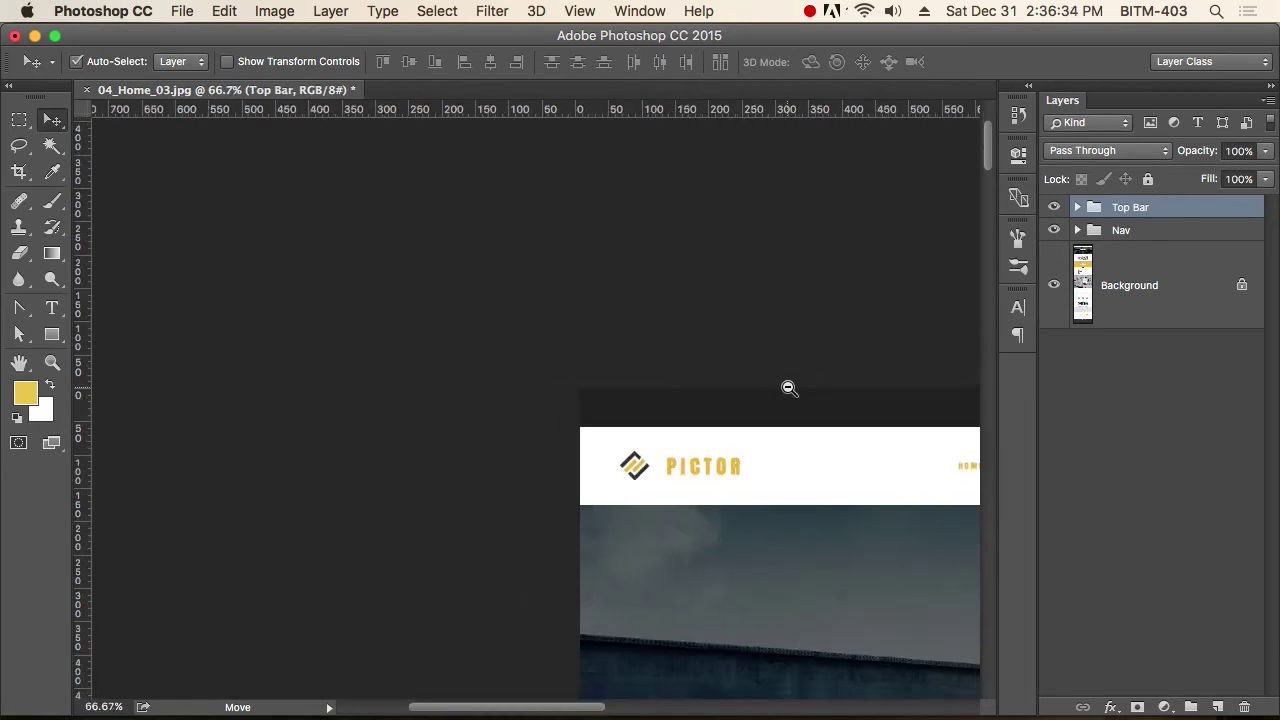
alt+super+click(770, 387)
alt+super+click(754, 391)
scroll(752, 414, right, 10)
scroll(745, 412, left, 3)
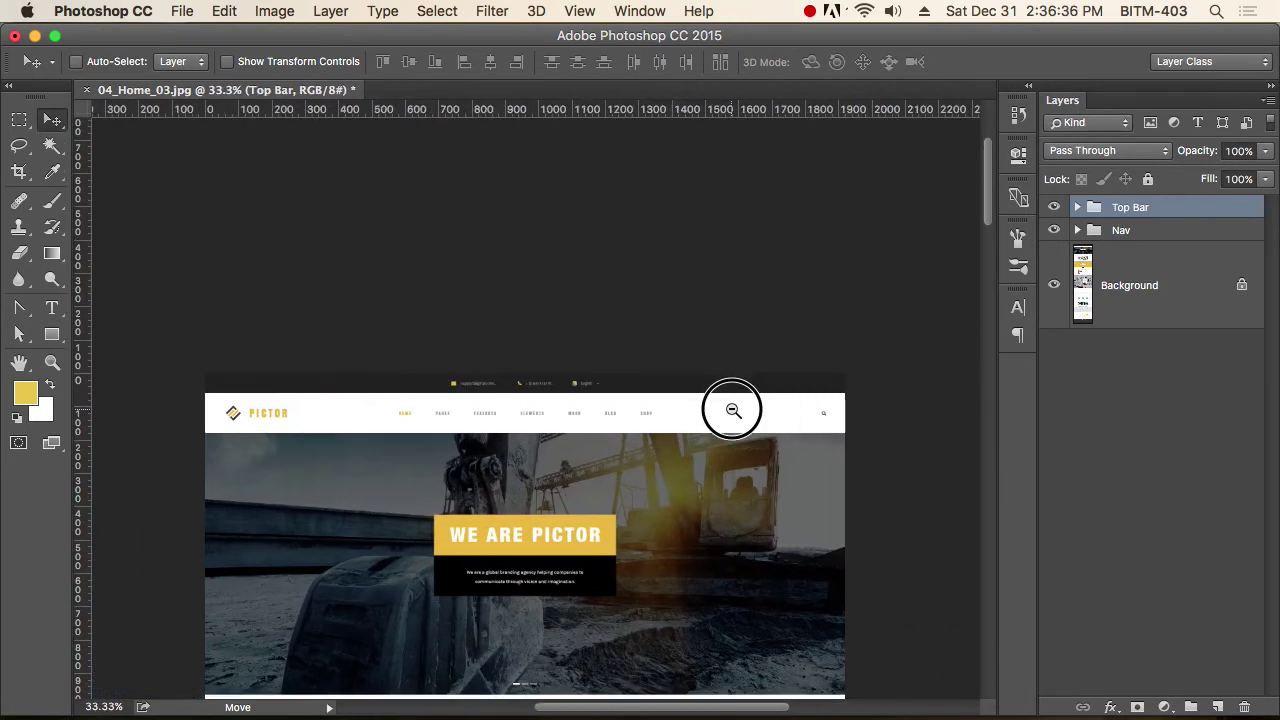
key(super+1)
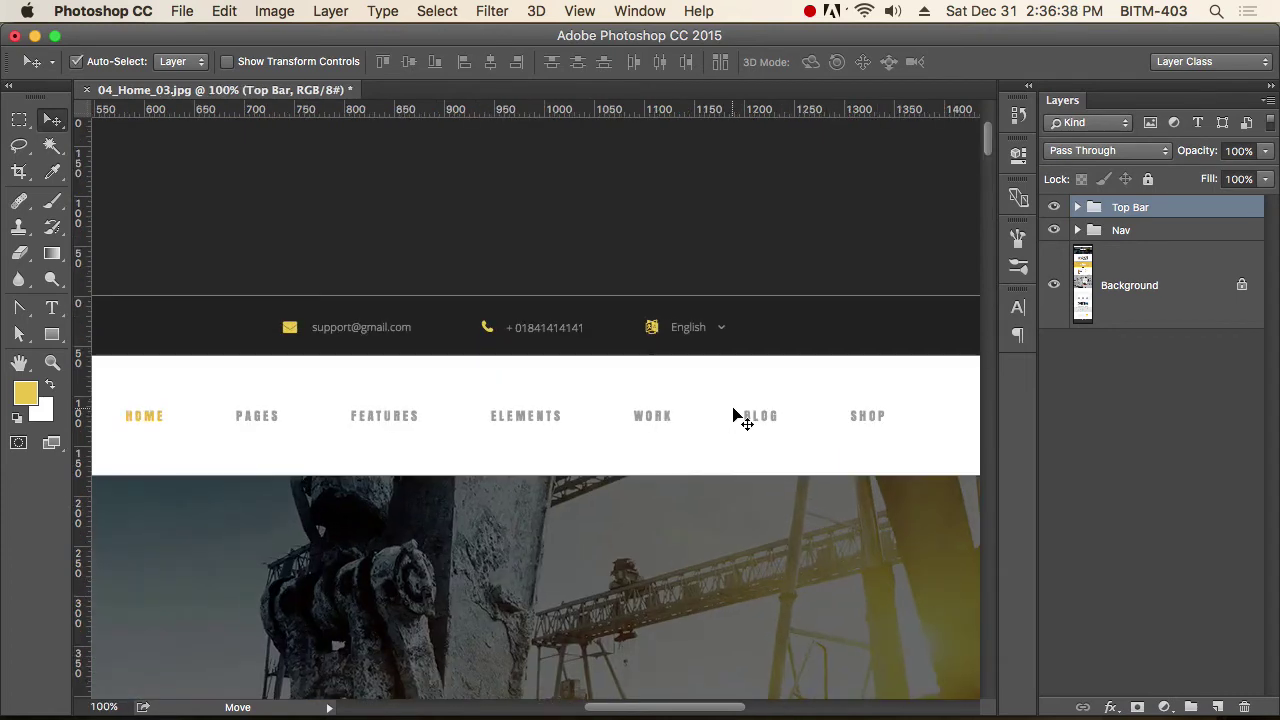
key(super+shift+s)
click(351, 270)
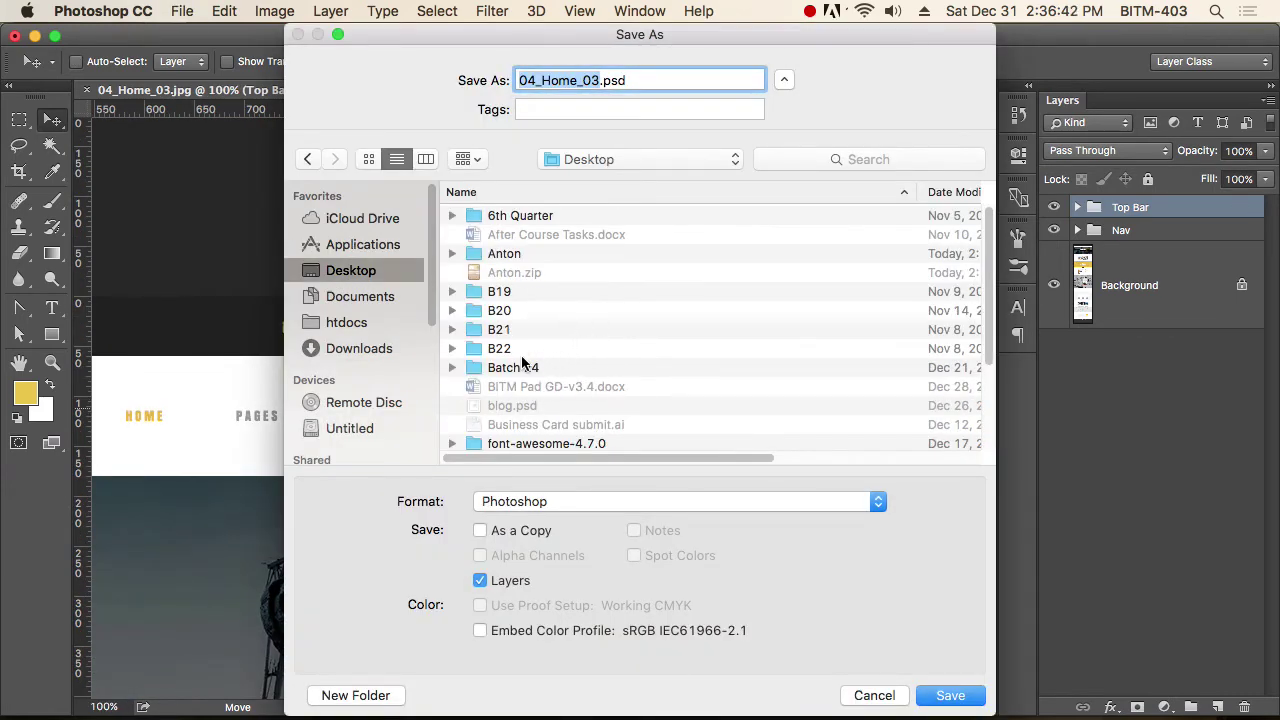
Save as 04_Home_03.psd in Batch 24, then toggle Top Bar visibility to compare.
double_click(505, 366)
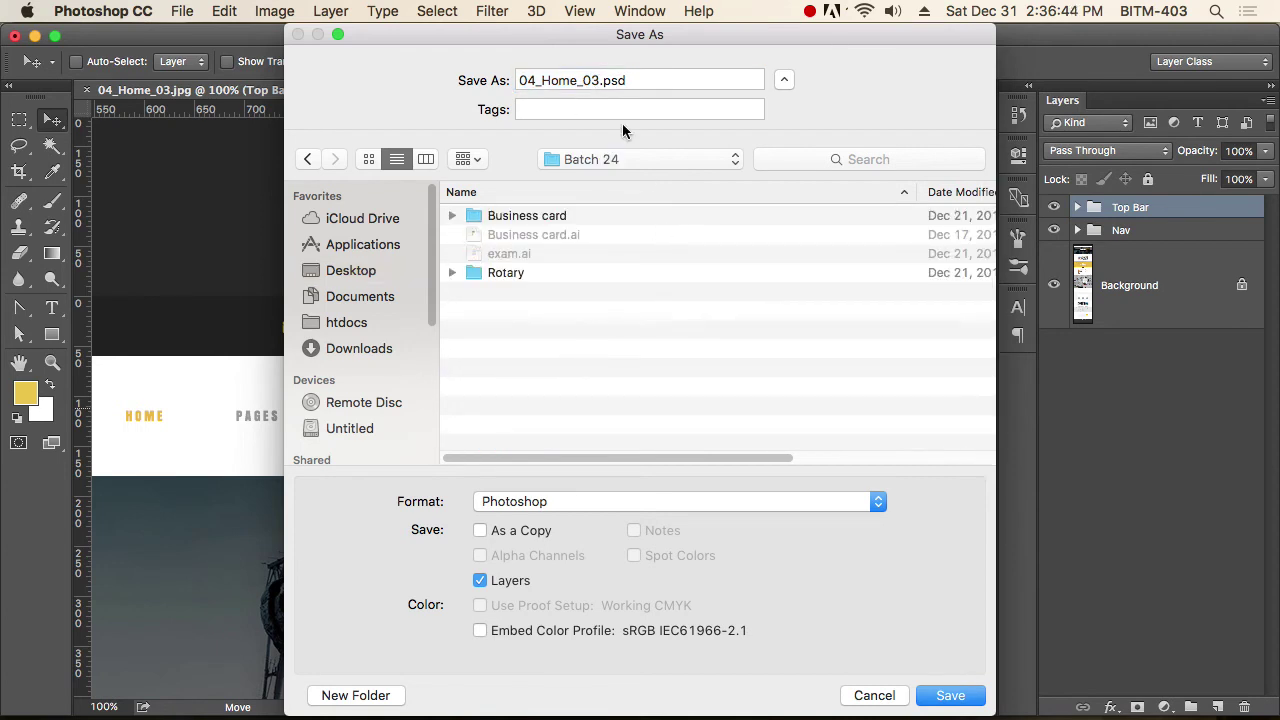
click(962, 693)
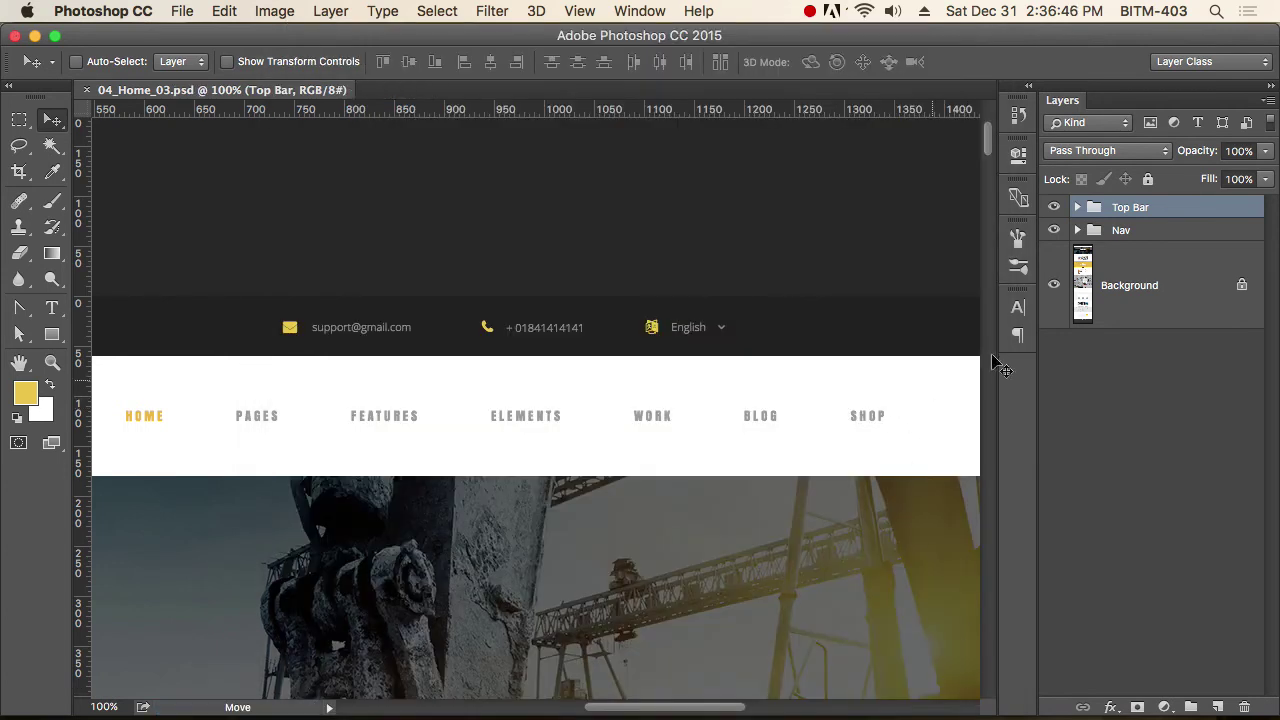
click(1055, 207)
click(1055, 207)
click(1055, 207)
click(1056, 207)
click(1056, 207)
click(1056, 207)
click(1056, 207)
click(1056, 207)
click(1056, 207)
click(1056, 207)
click(1056, 207)
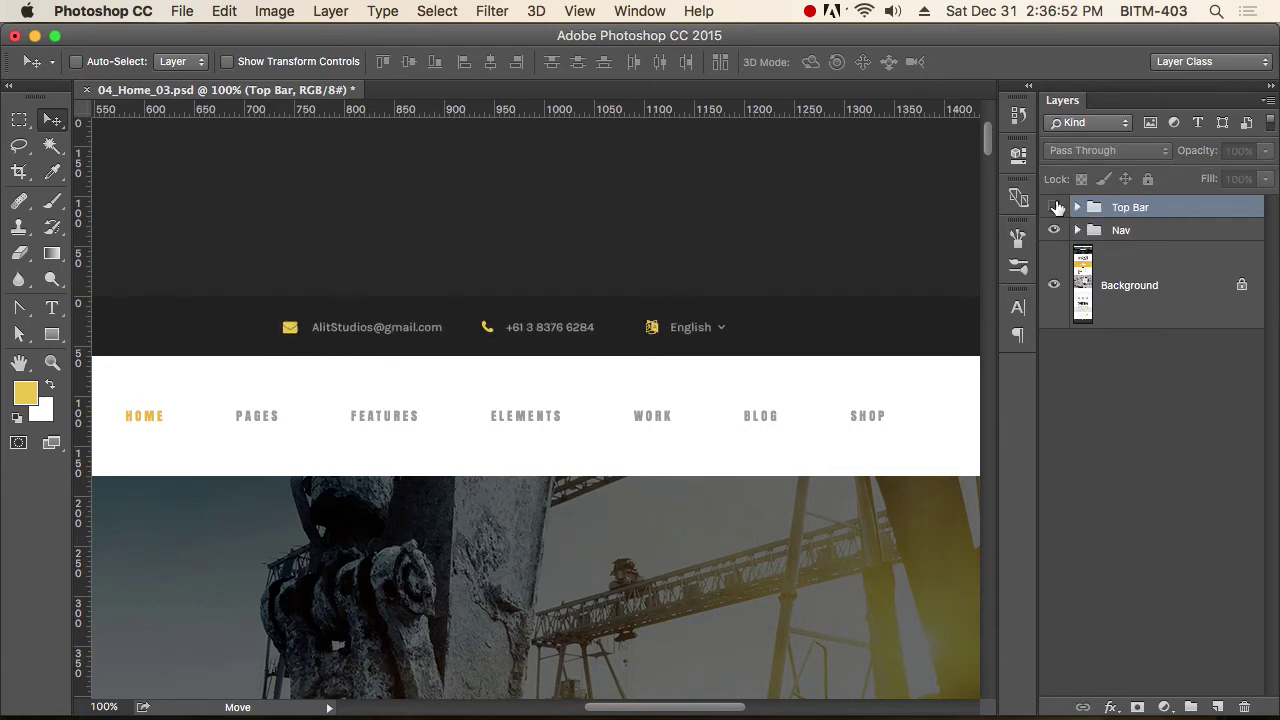
click(1056, 207)
click(1056, 207)
click(1056, 207)
click(1056, 207)
click(1056, 207)
click(1056, 207)
click(1056, 207)
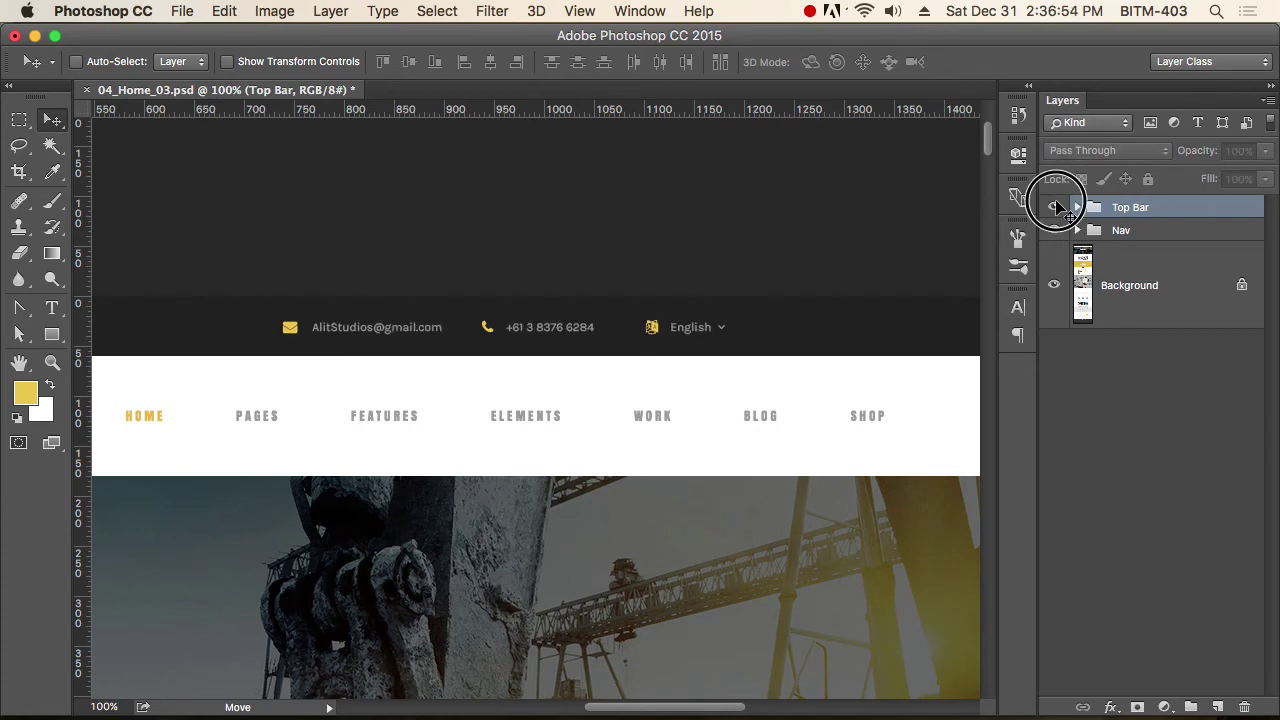
click(1057, 207)
click(1057, 207)
click(1057, 207)
click(1057, 207)
click(1057, 207)
click(1057, 207)
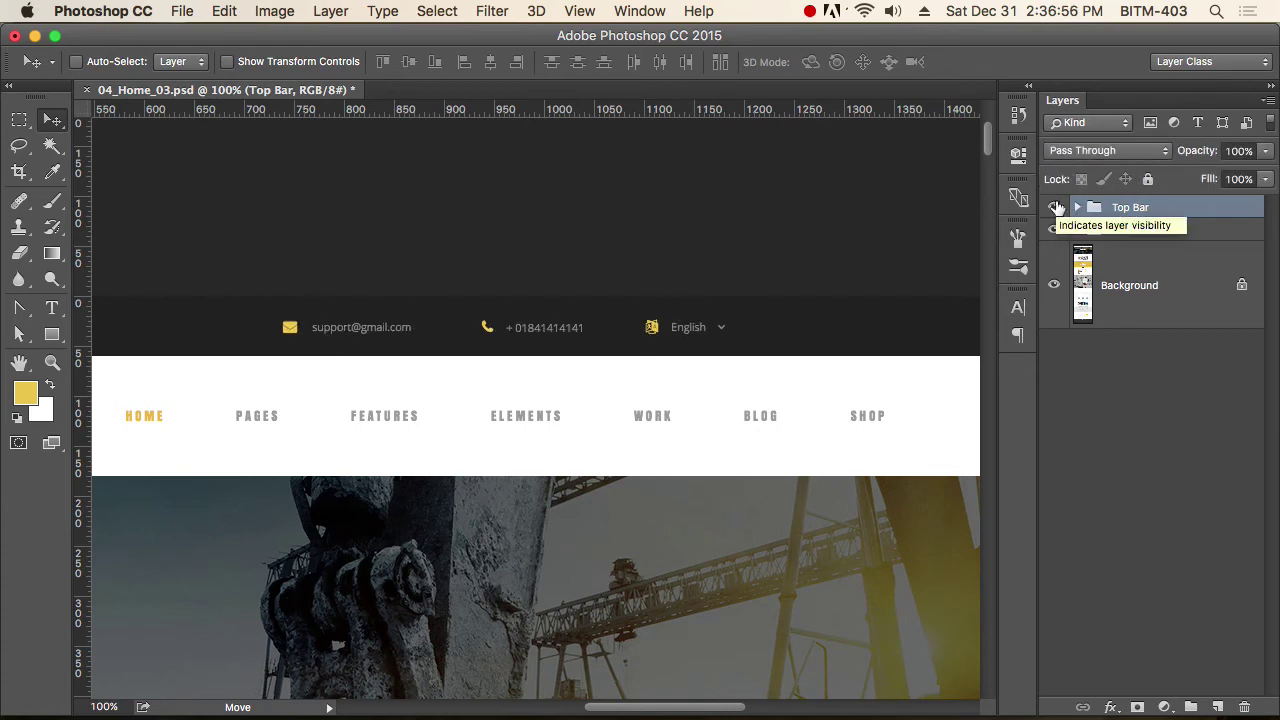
click(1057, 207)
click(1057, 207)
Show Top Bar again and toggle the Nav group to compare the header.
click(1055, 230)
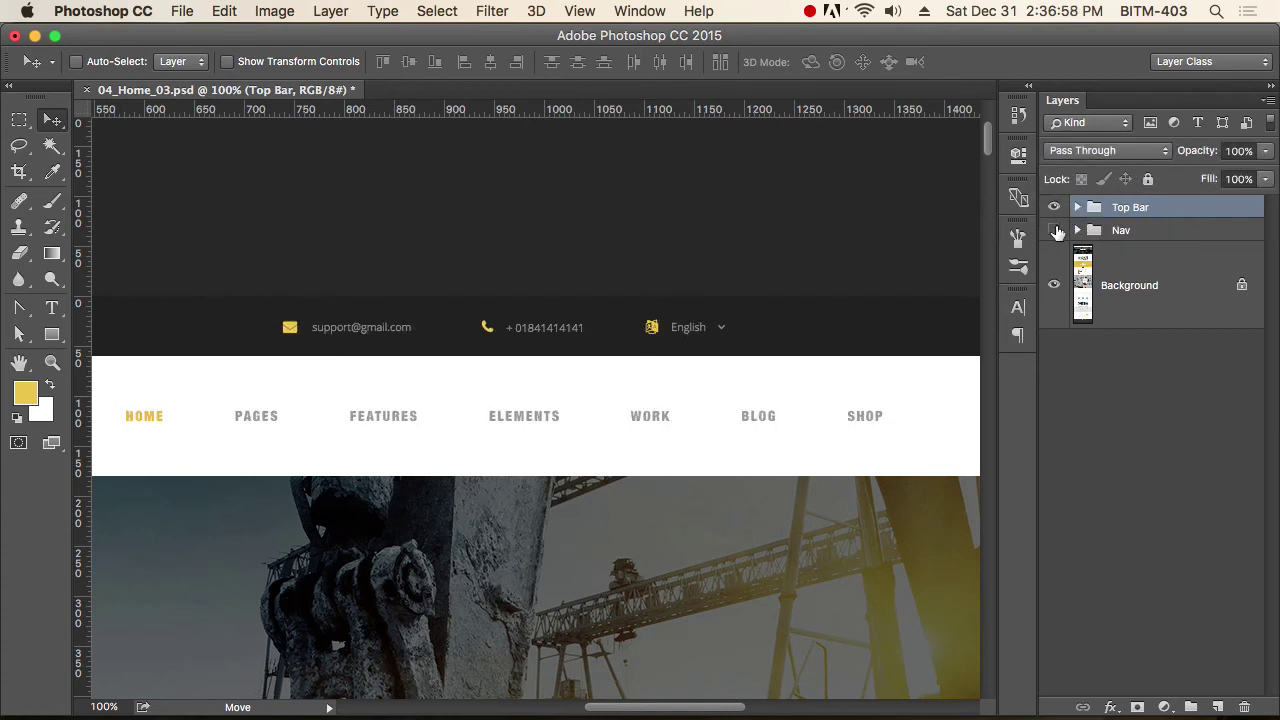
click(1055, 230)
click(1056, 231)
click(1056, 231)
click(1056, 231)
click(1056, 231)
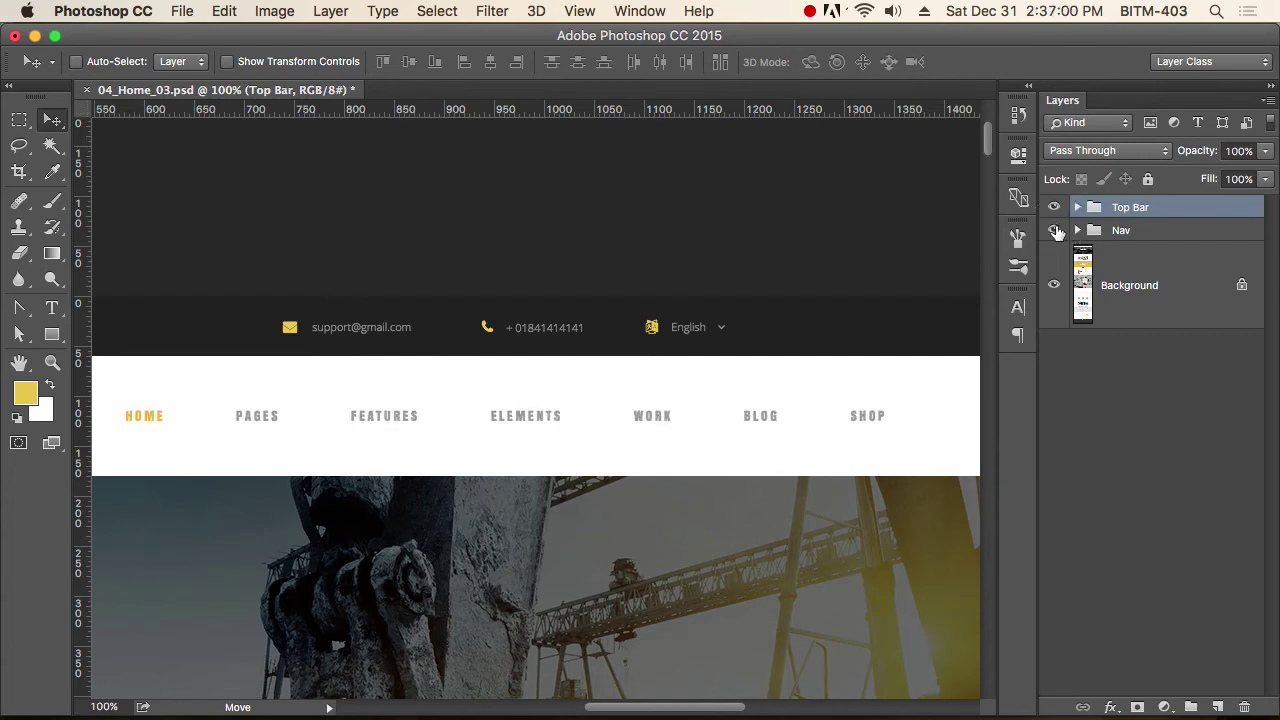
alt+super+click(623, 515)
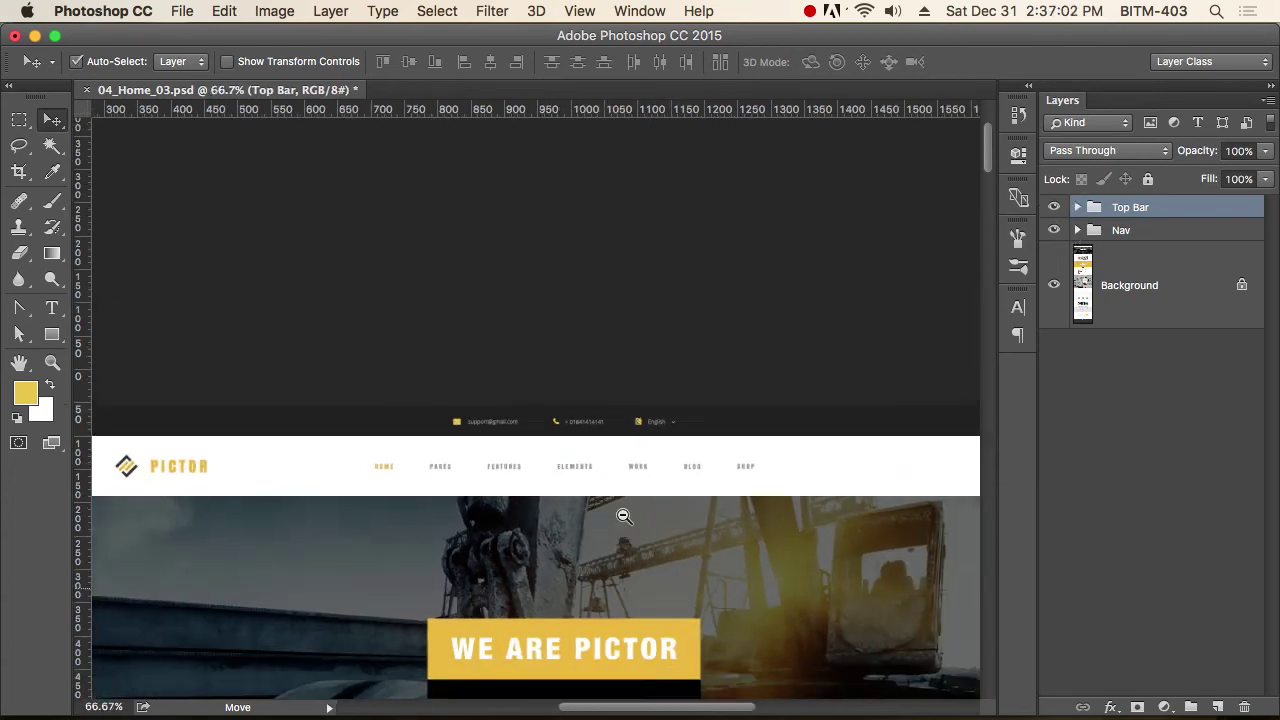
alt+super+click(623, 515)
alt+super+click(623, 515)
alt+super+click(623, 515)
alt+super+click(623, 515)
Zoom in on the WE ARE PICTOR block and start a new text layer beneath the headline.
drag(637, 471, 668, 515)
click(1155, 302)
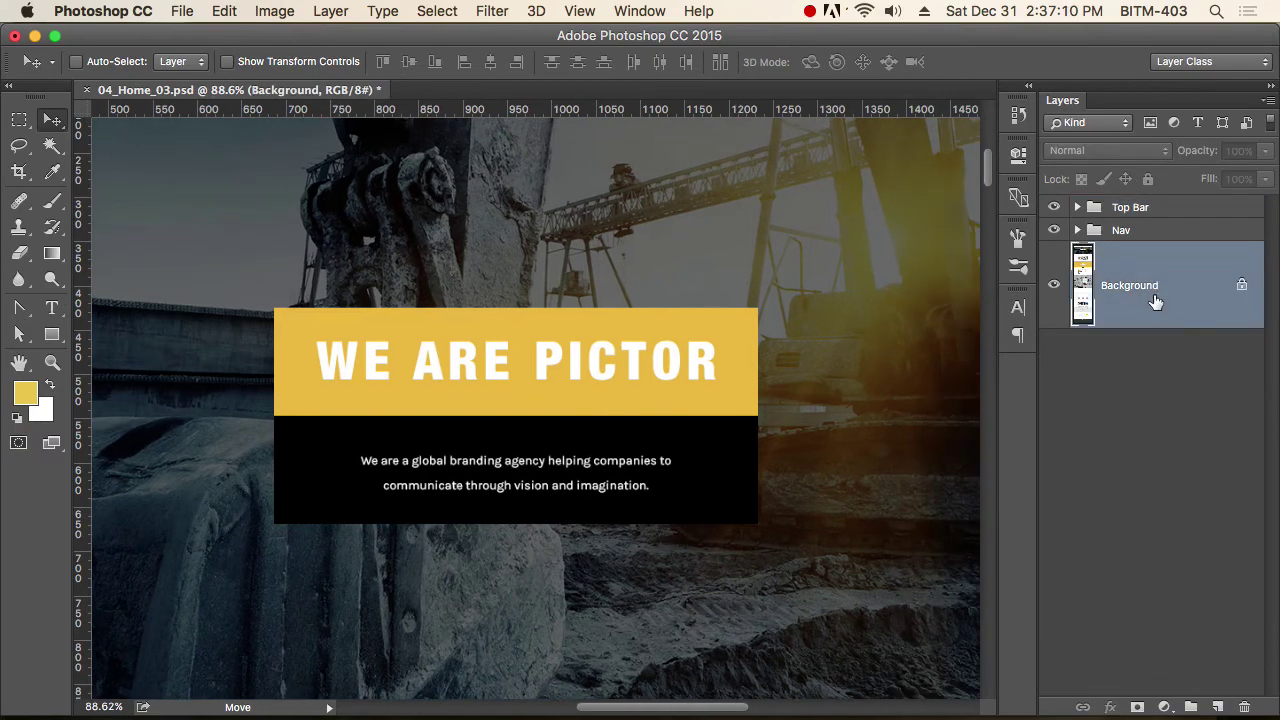
key(super)
drag(400, 434, 590, 432)
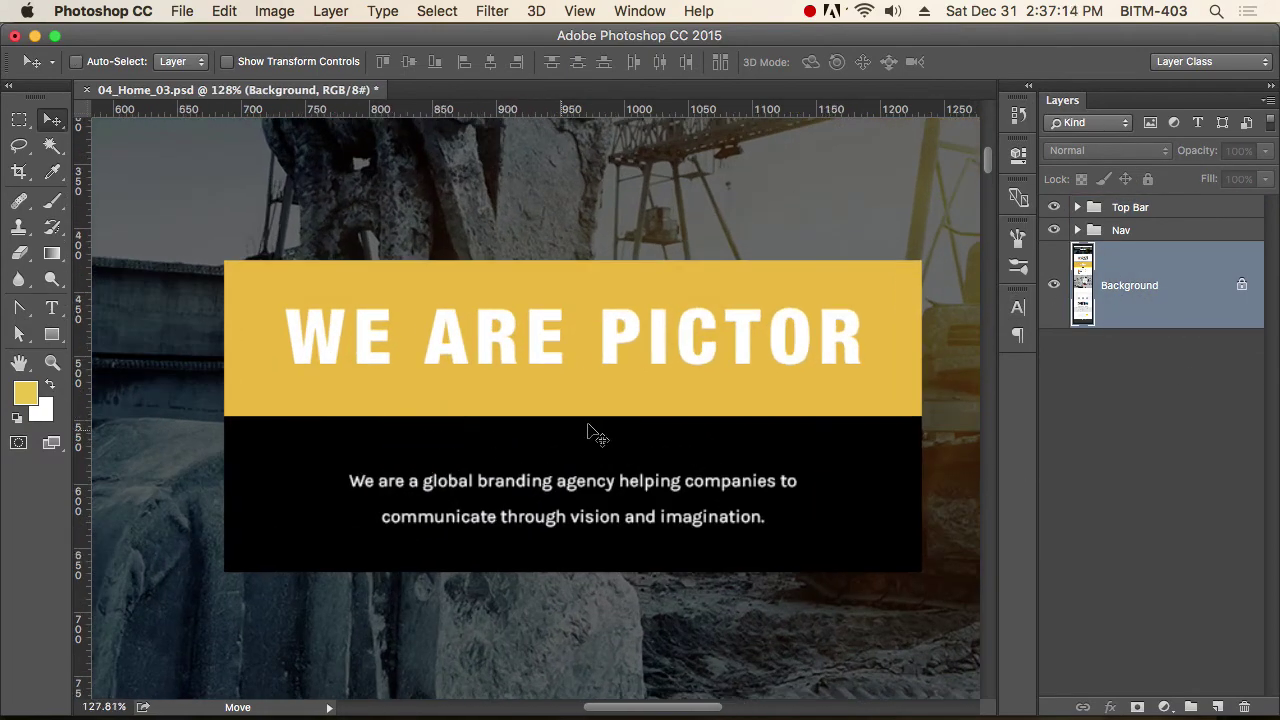
key(t)
click(508, 407)
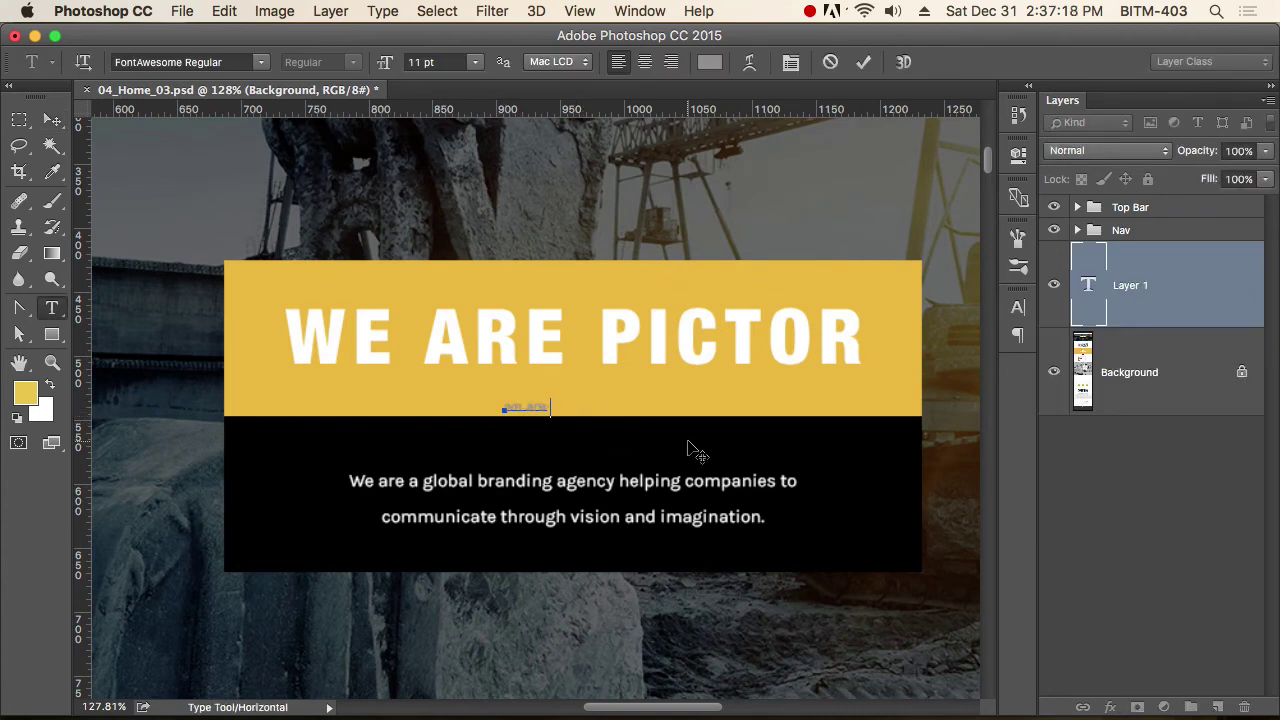
Enlarge the 'we are pictor' text to 51 pt Helvetica.
key(BackSpace)
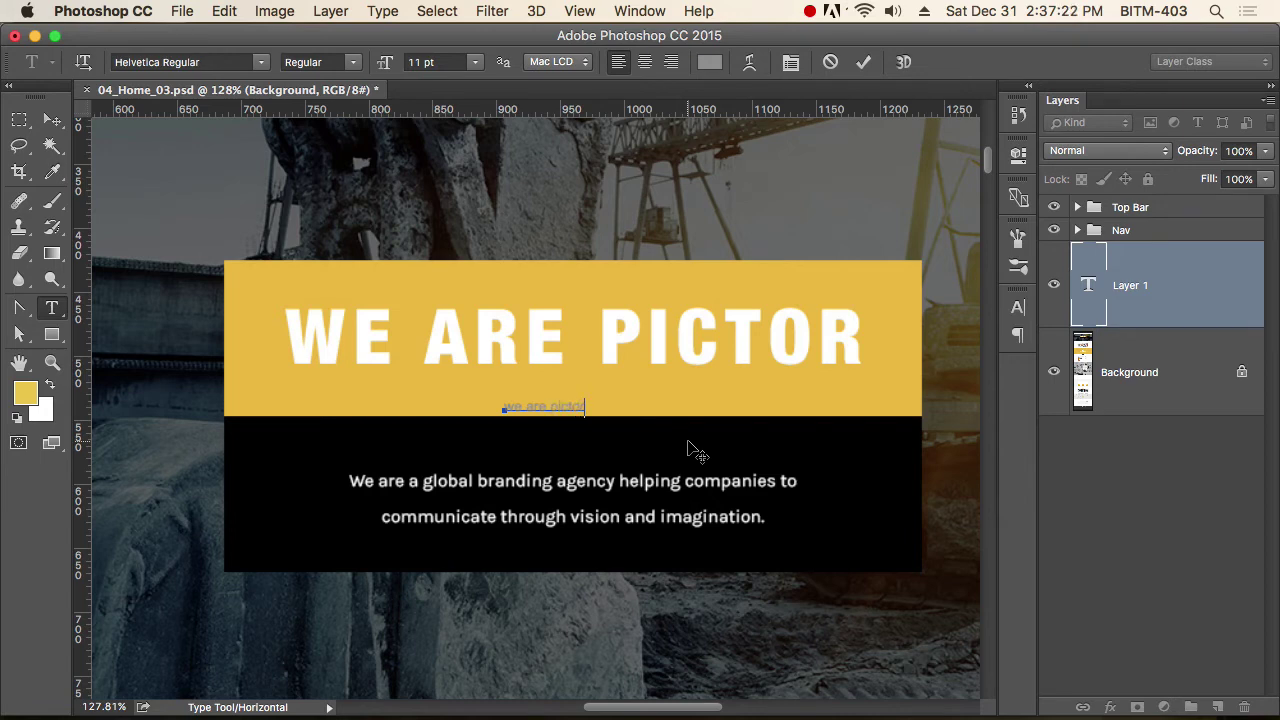
key(super+a)
key(super+shift+period)
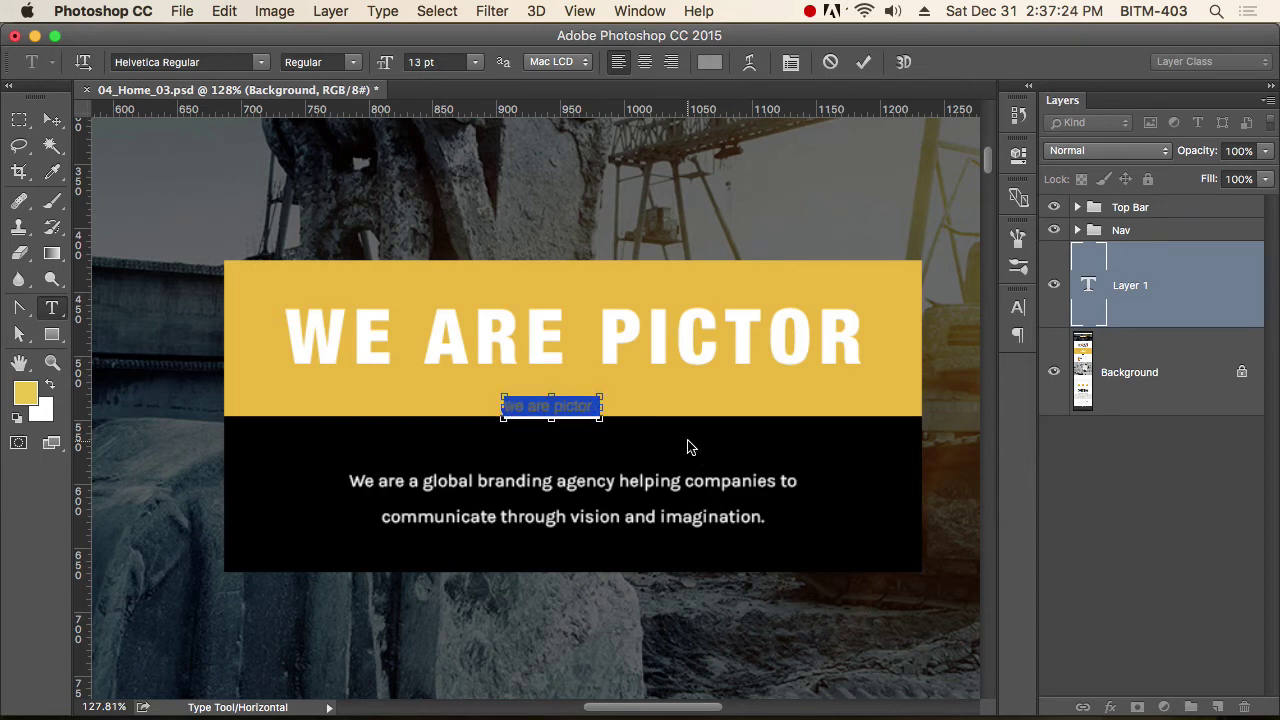
key(super+shift+period)
key(super+shift+period)
key(super+shift+period)
key(super+shift+period)
key(super+shift+period)
key(super+shift+period)
key(super+shift+period)
key(super+shift+period)
key(super+shift+period)
key(super+shift+period)
key(super+shift+period)
key(super+shift+period)
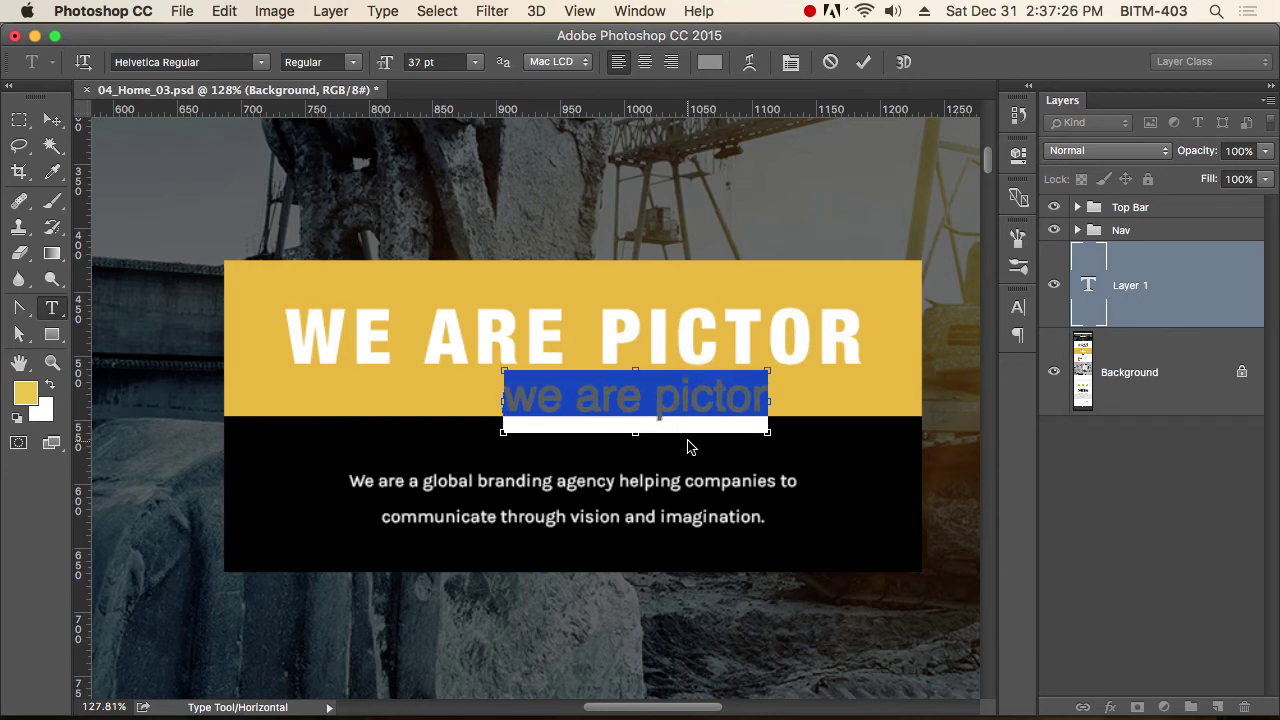
key(super+shift+period)
key(super+shift+period)
key(super+shift+period)
key(super+shift+period)
key(super+shift+period)
key(super+shift+period)
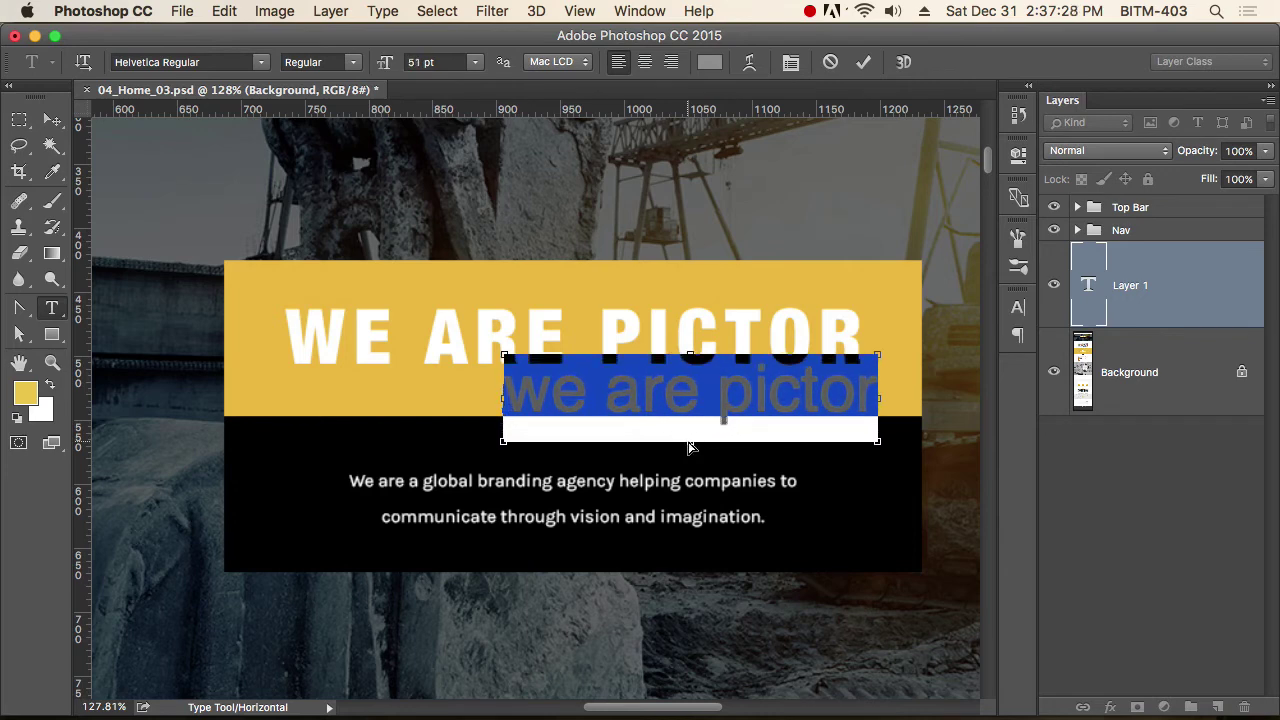
Set the text to All Caps and move it onto the WE ARE PICTOR headline.
click(1018, 307)
click(851, 449)
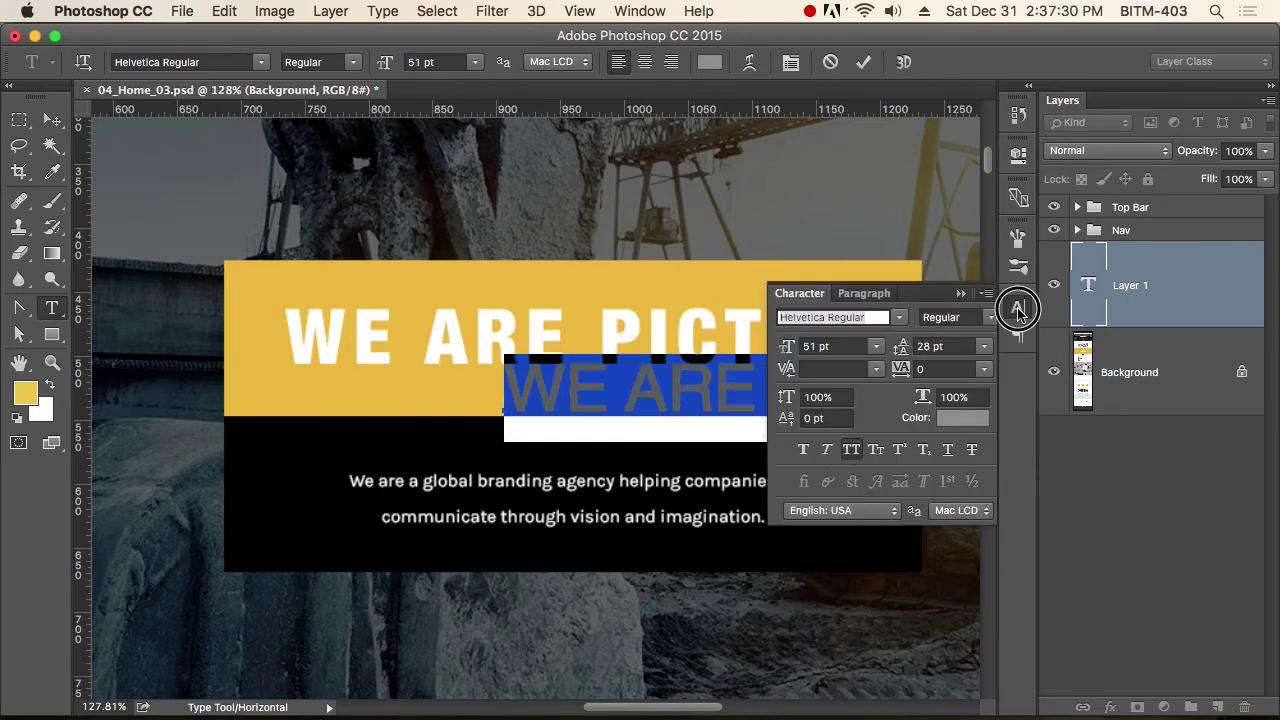
click(1018, 307)
click(52, 119)
drag(643, 391, 432, 343)
Set the grey headline copy's font to Anton Regular.
key(t)
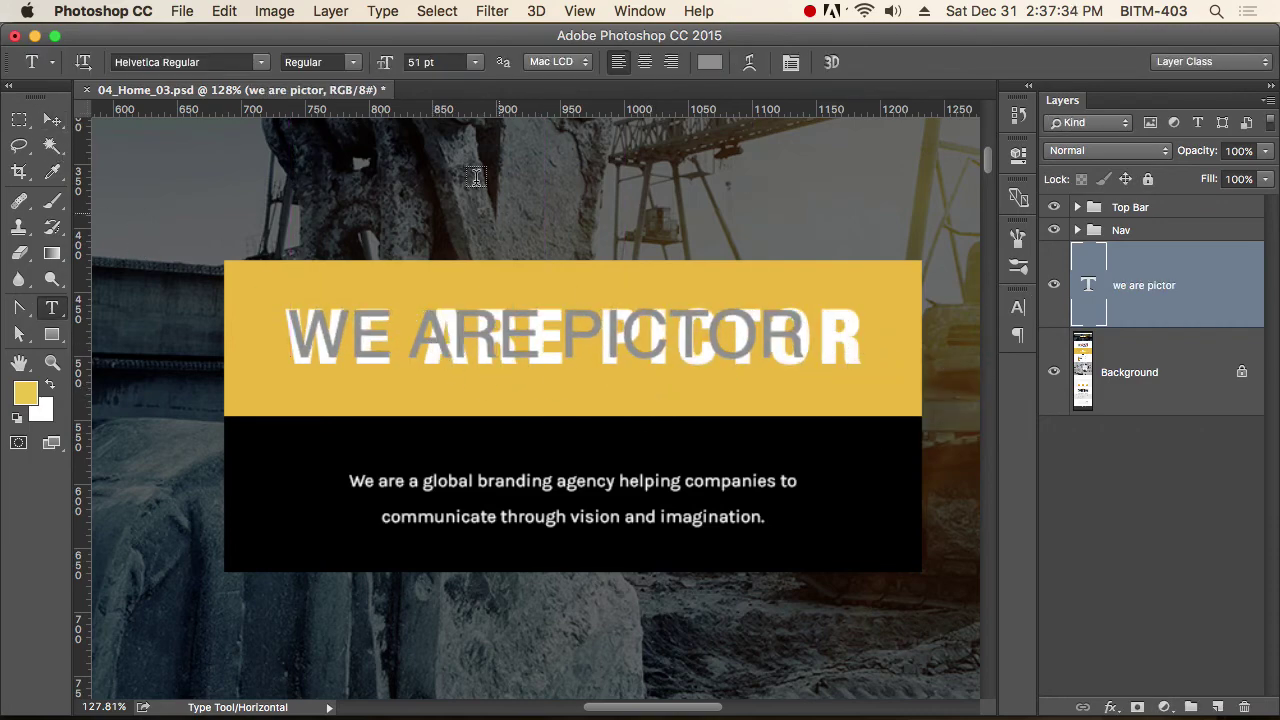
click(220, 62)
text(anto)
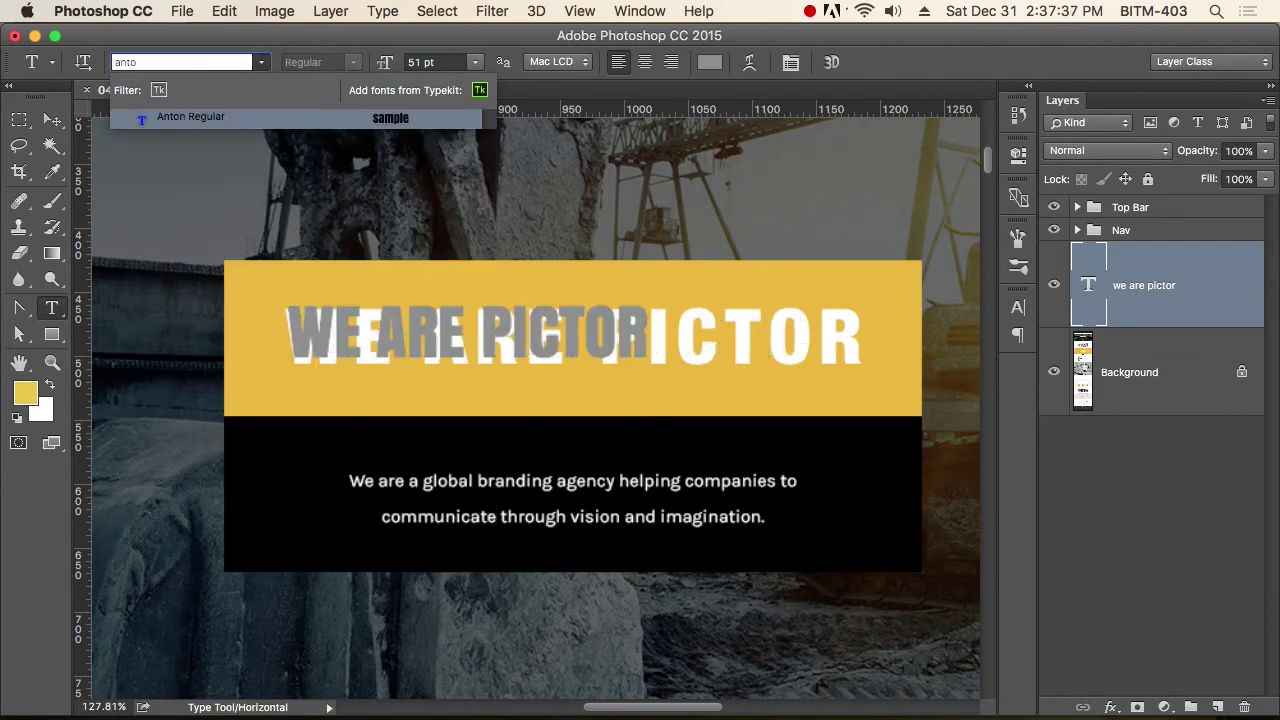
key(Return)
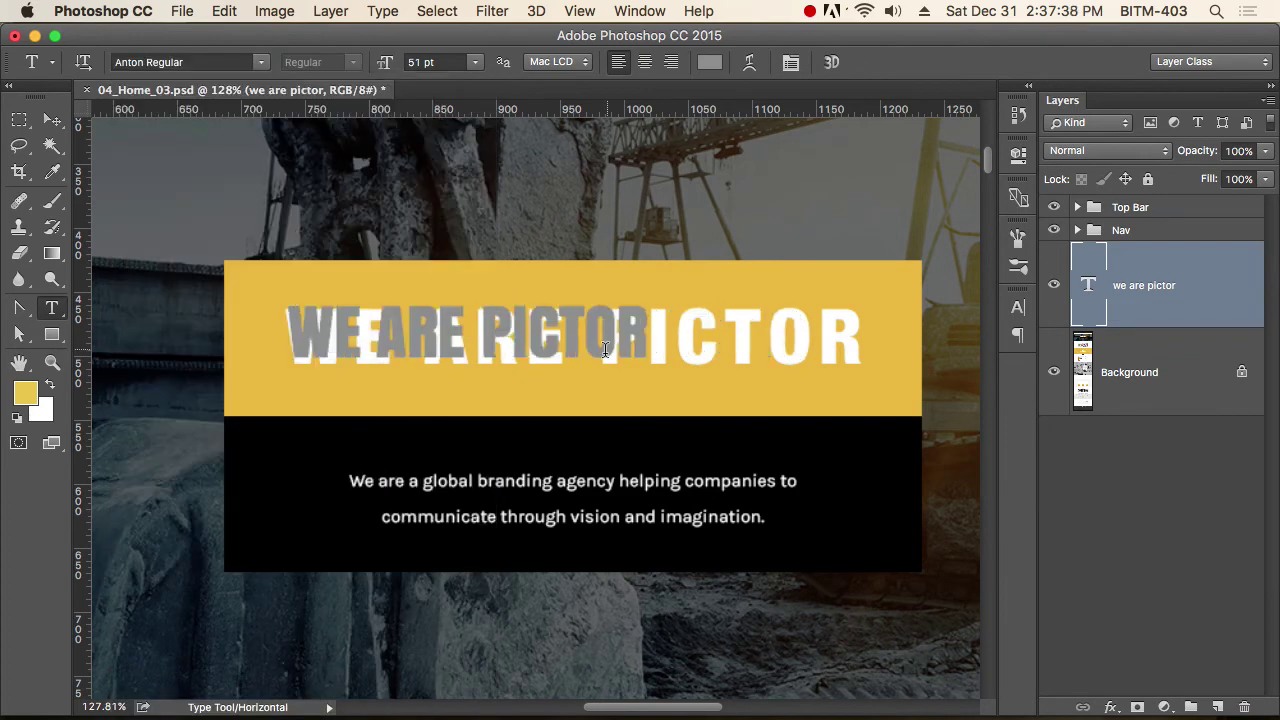
Resize the headline text to 54 pt.
click(465, 337)
triple_click(465, 337)
key(super+shift+period)
key(super+shift+period)
key(super+shift+period)
key(super+shift+period)
key(super+shift+period)
key(super+shift+period)
key(super+shift+period)
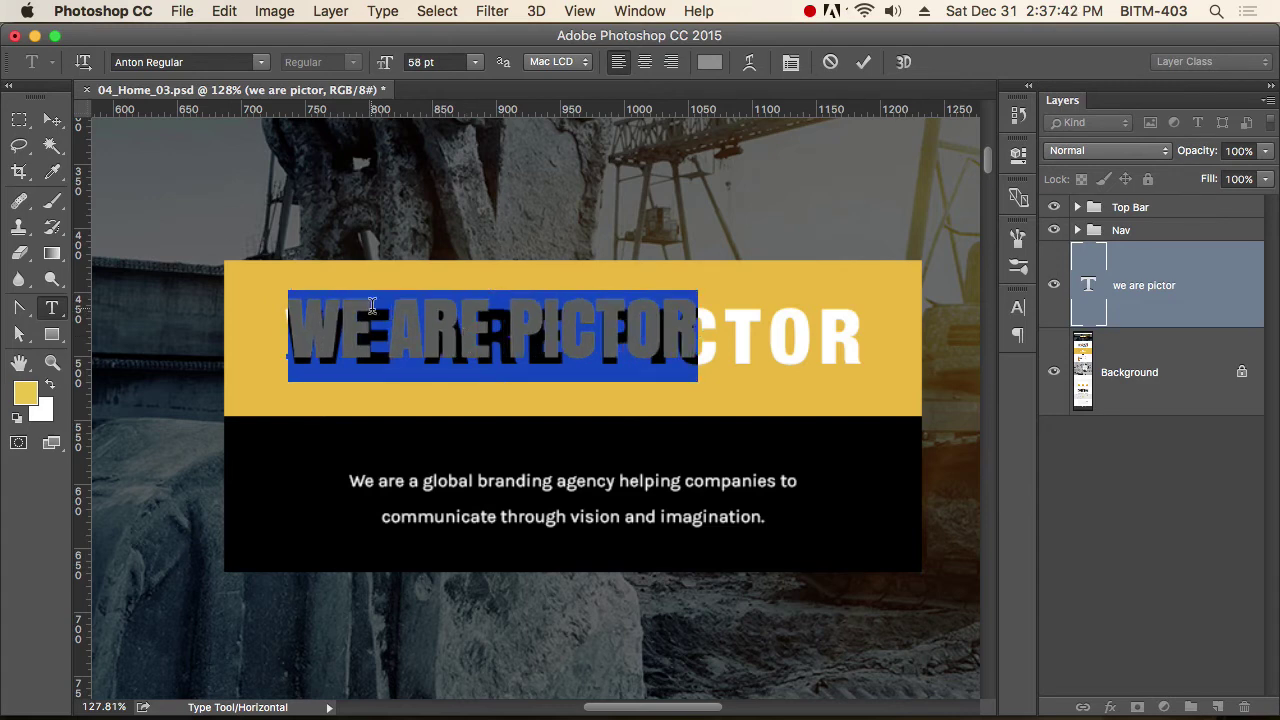
click(53, 121)
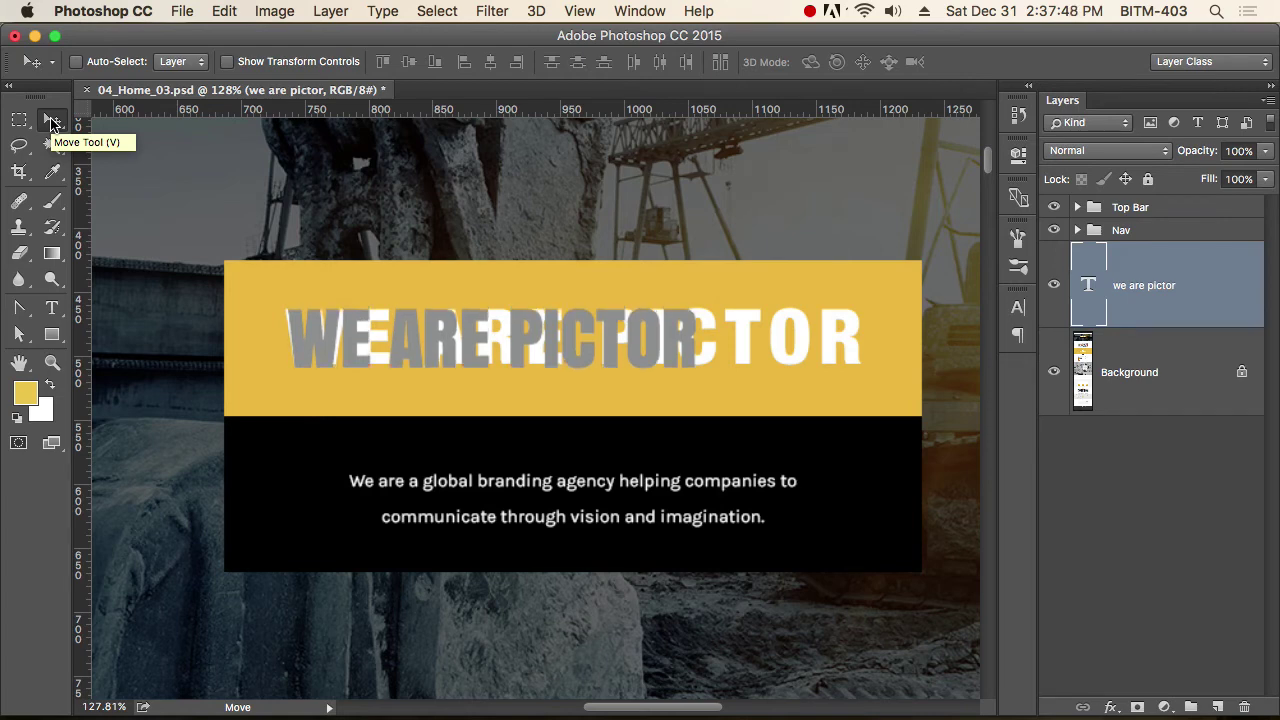
key(t)
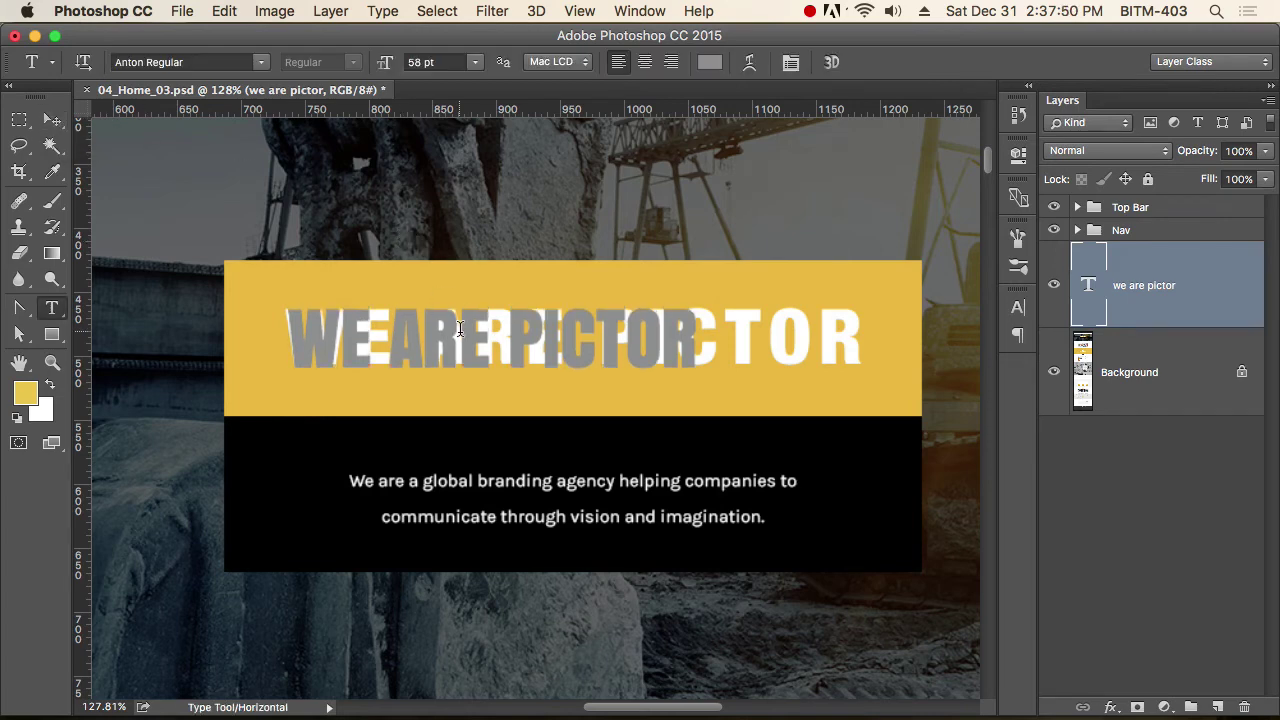
triple_click(461, 337)
key(super+shift+comma)
key(super+shift+comma)
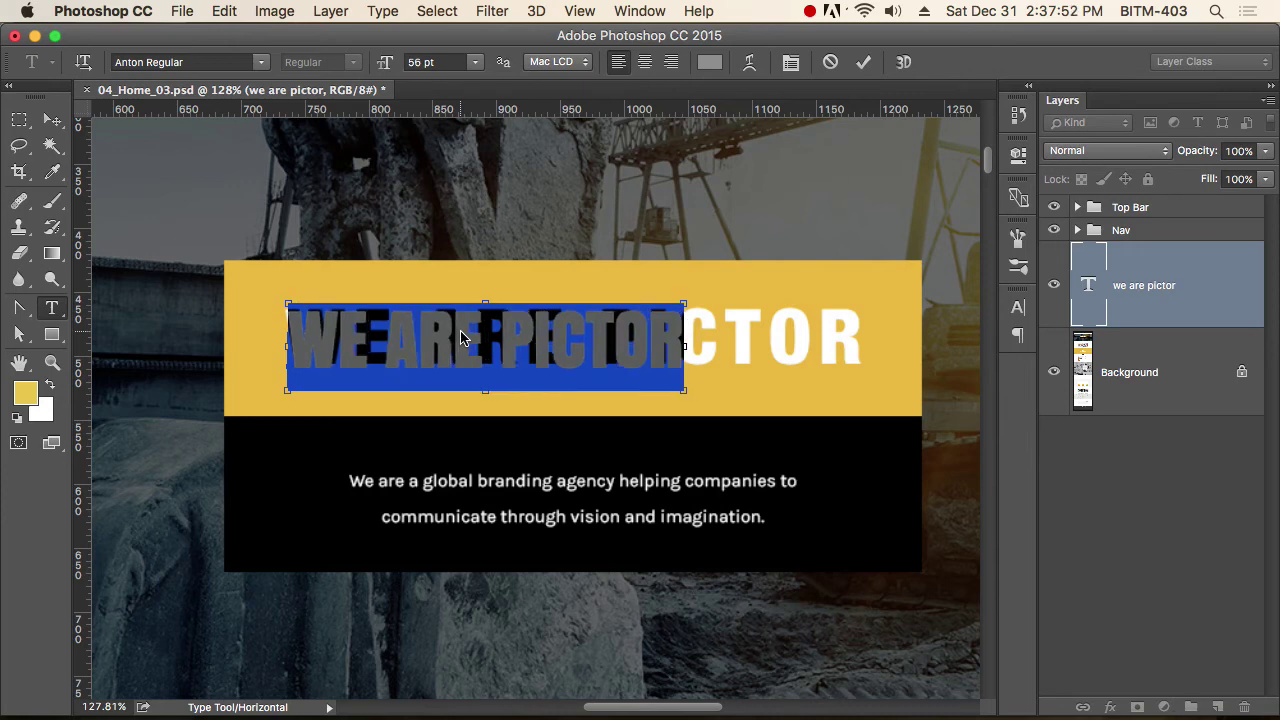
click(51, 120)
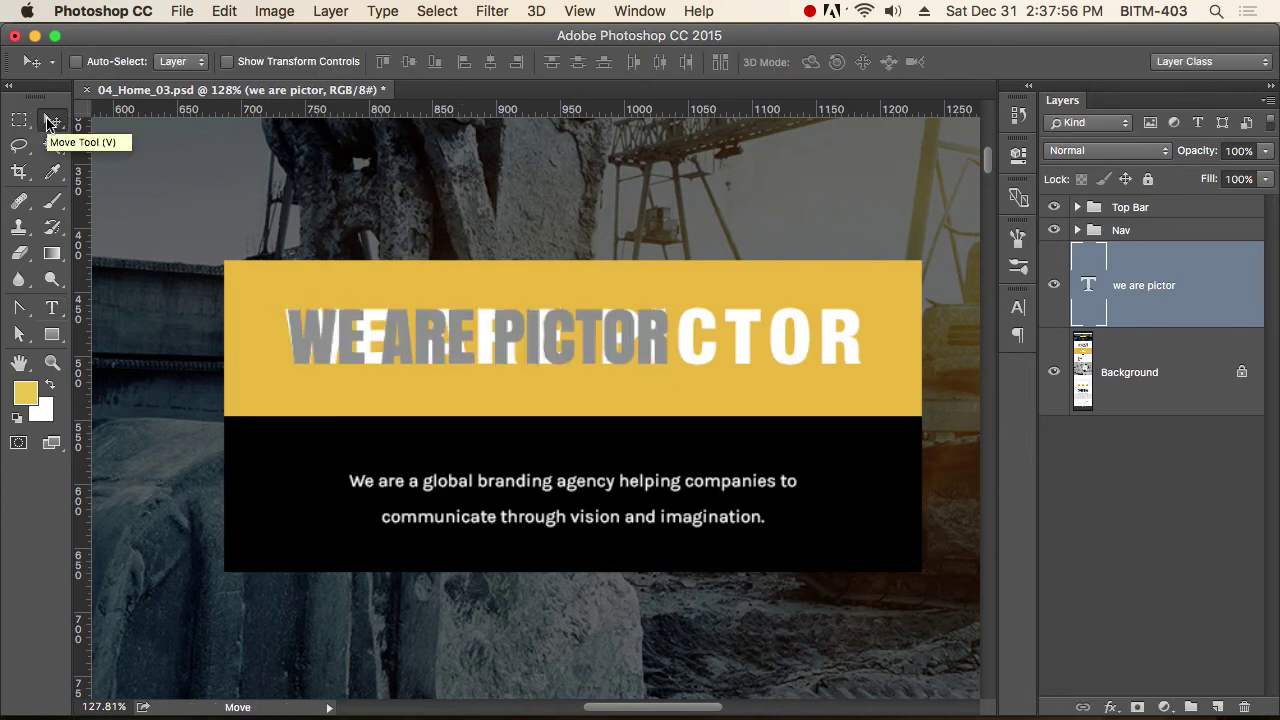
Set the headline tracking to 225 in the Character panel, then select the Background layer.
key(t)
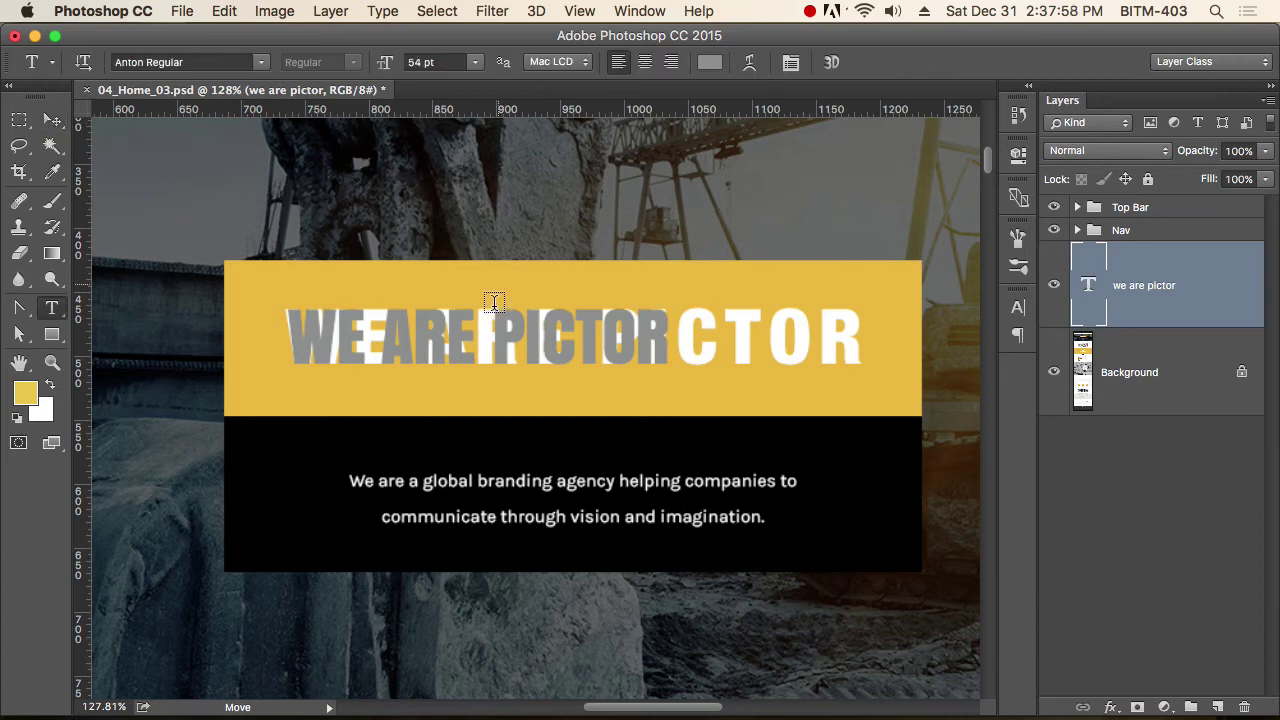
click(490, 340)
key(super+a)
key(alt+Right)
key(alt+Right)
key(alt+Right)
key(alt+Right)
key(alt+Right)
key(alt+Right)
key(alt+Right)
key(alt+Right)
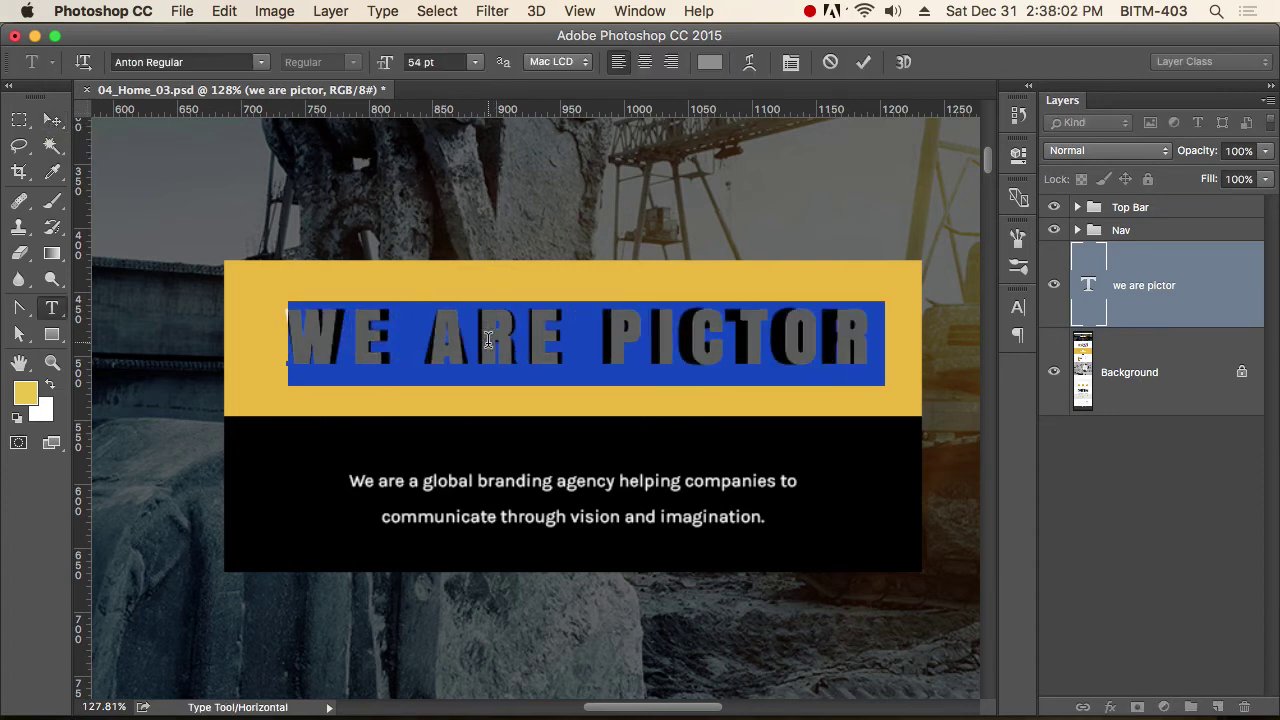
key(alt+Left)
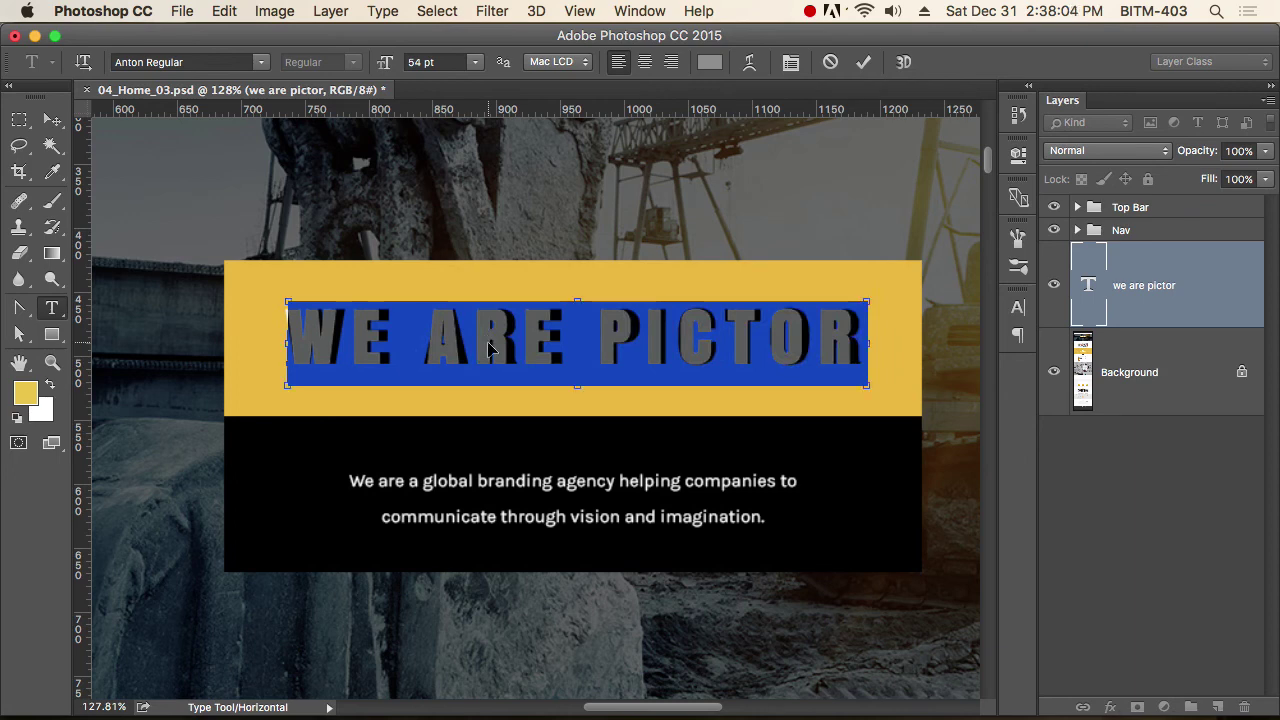
key(super+t)
click(945, 369)
text(225)
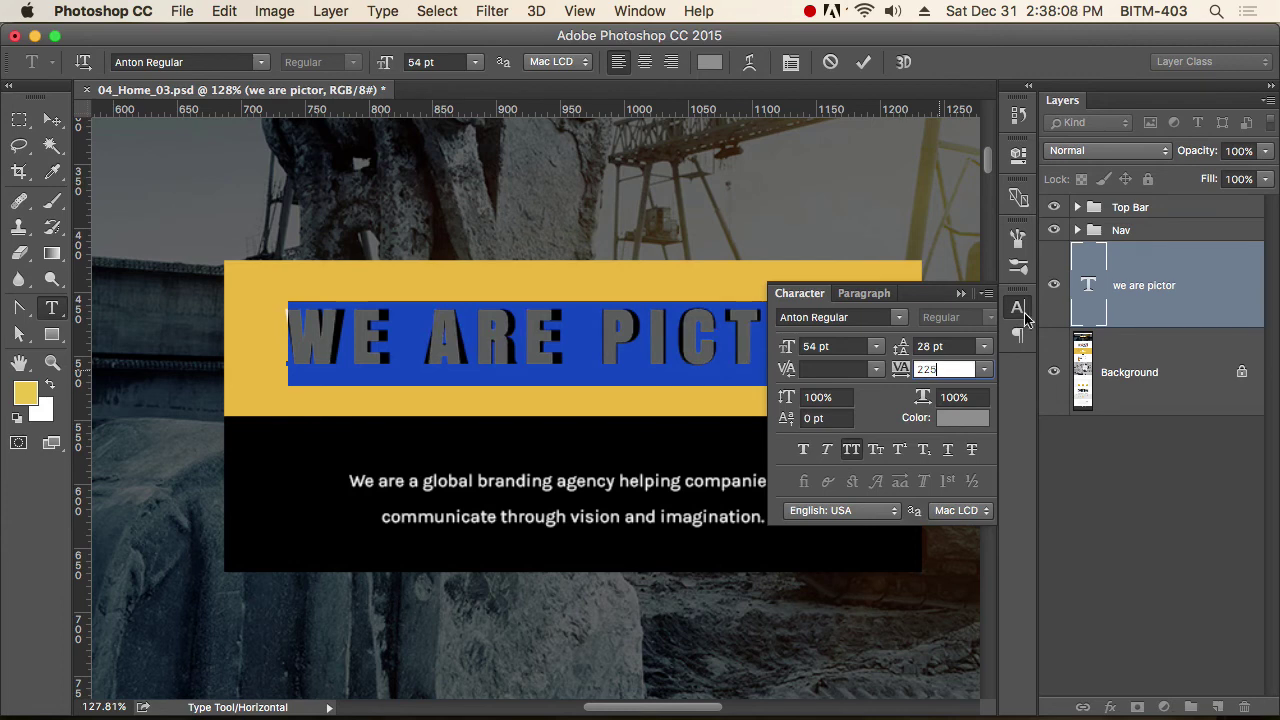
click(1020, 310)
click(52, 120)
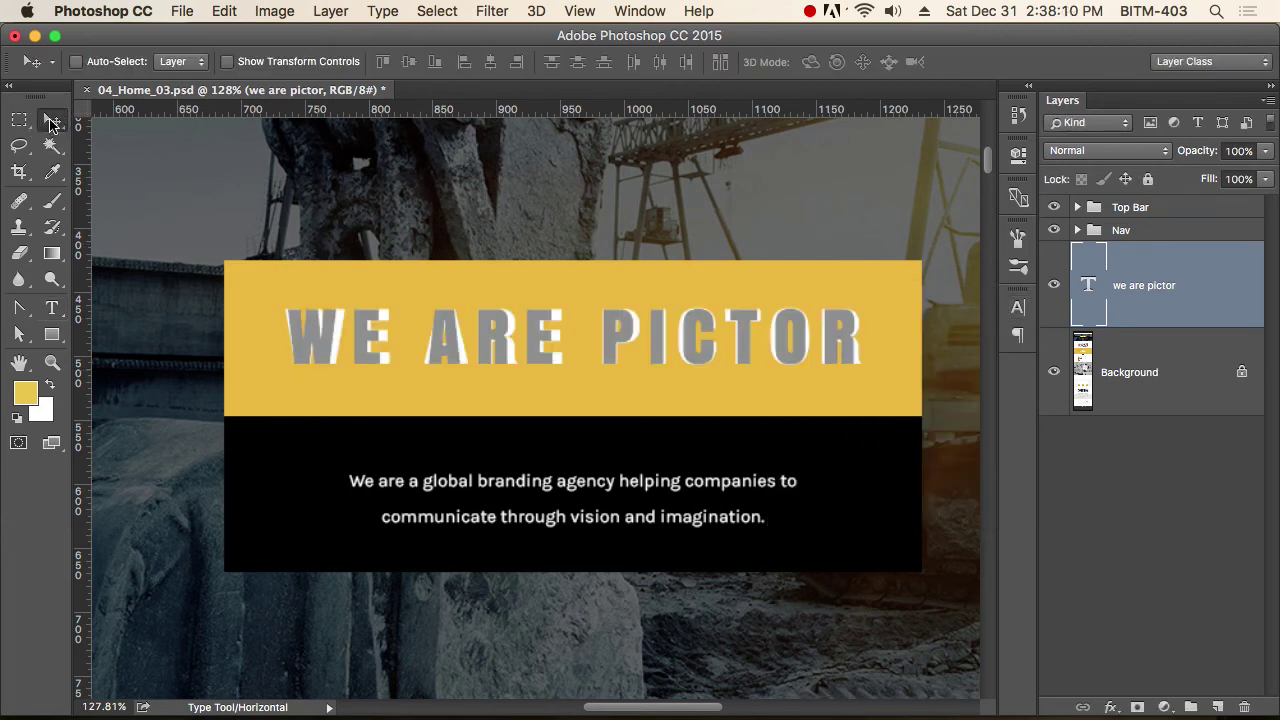
click(1147, 378)
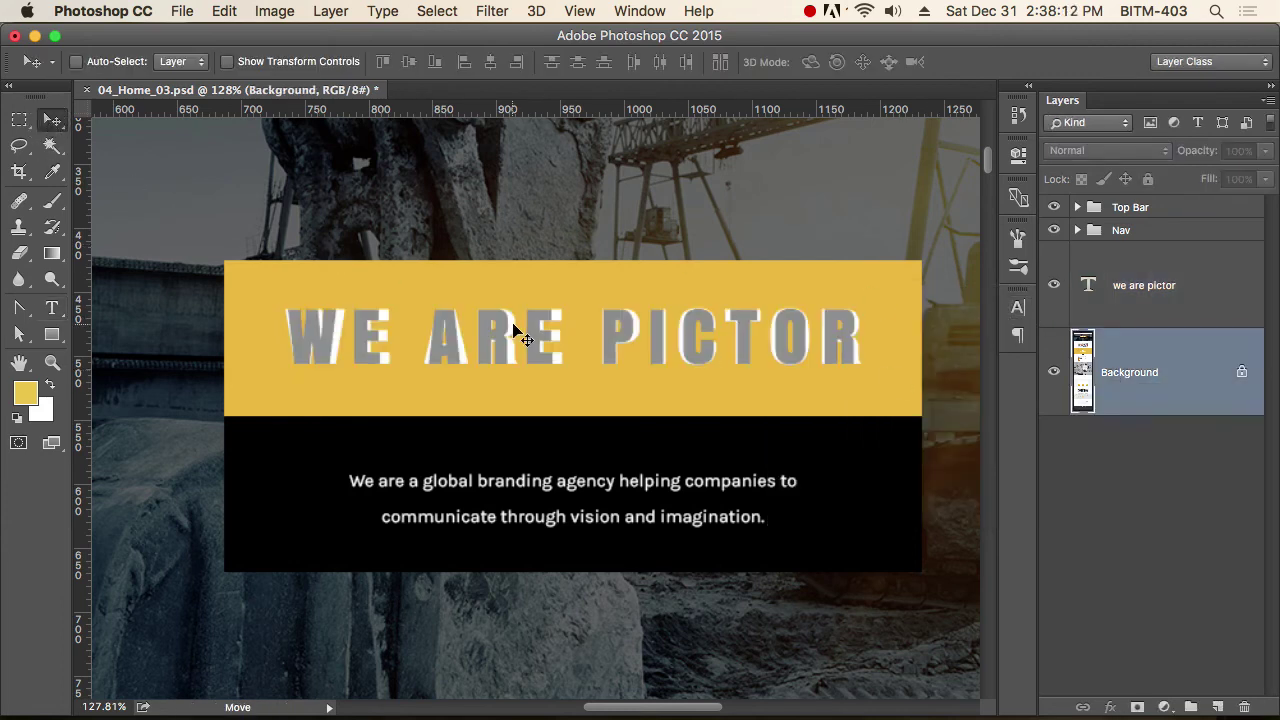
Draw a narrow rectangle at the banner's left edge, filled with sampled yellow eab930.
key(u)
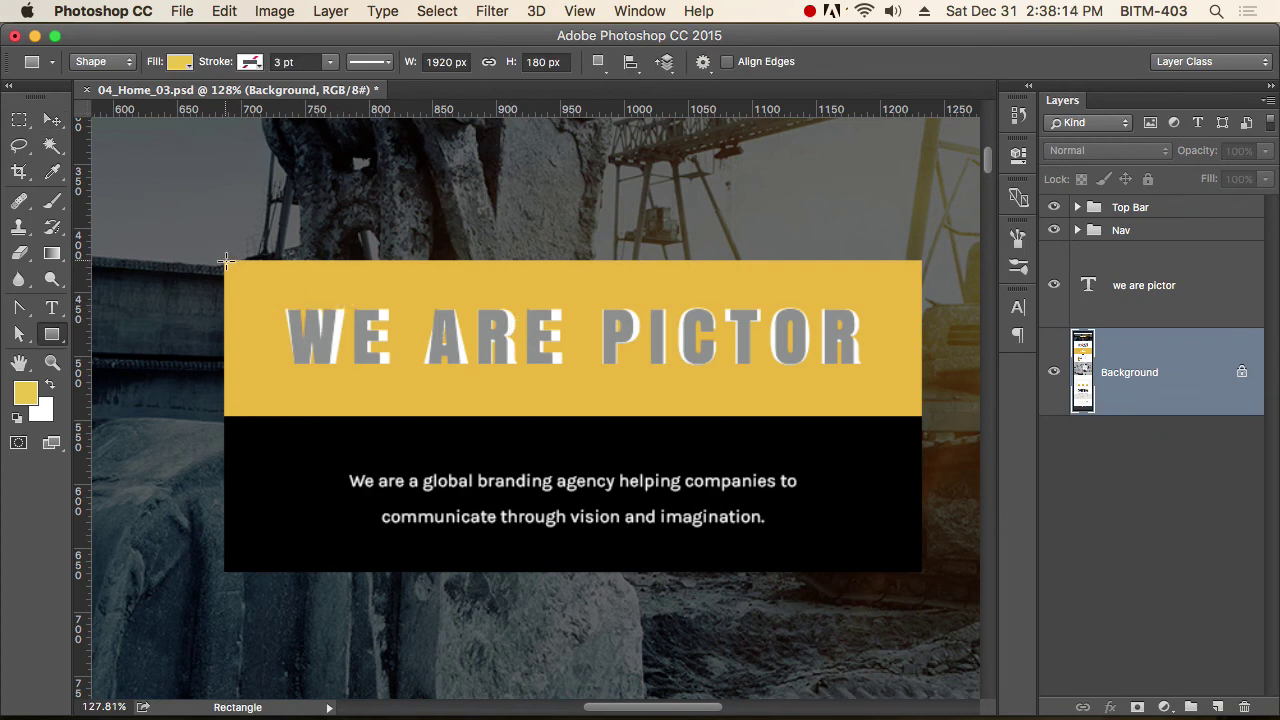
drag(224, 261, 276, 416)
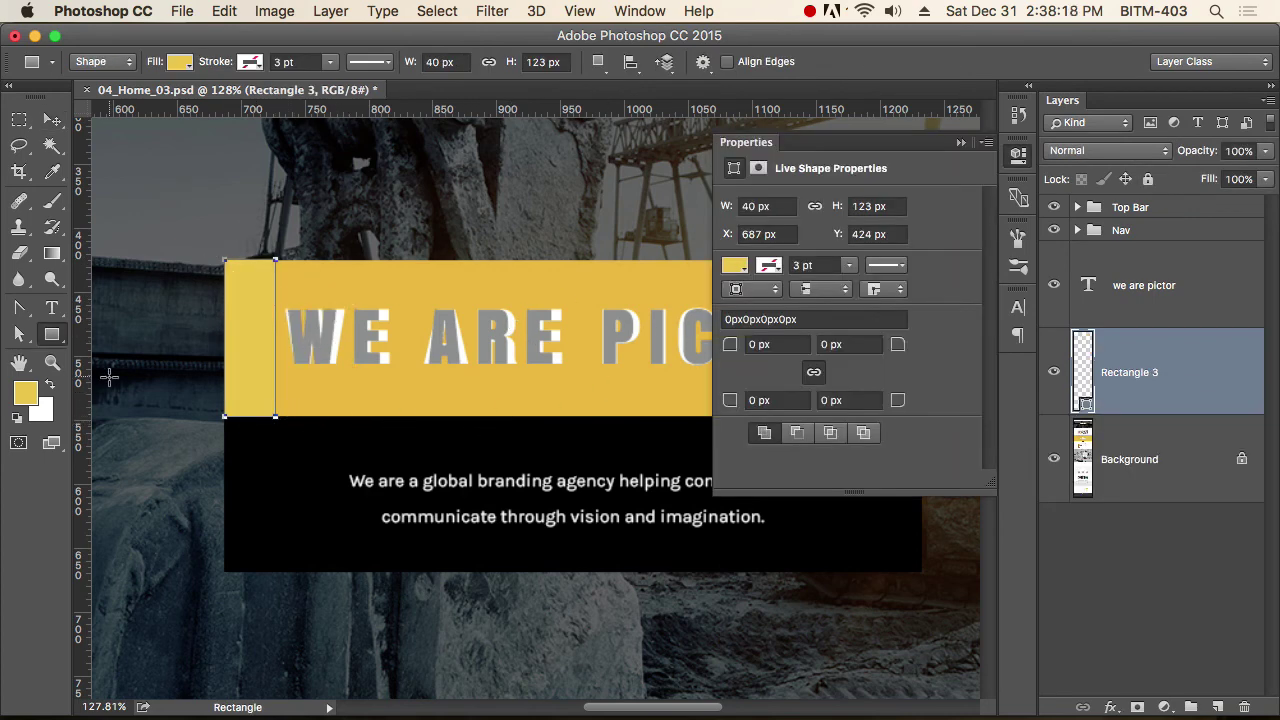
click(26, 395)
click(328, 398)
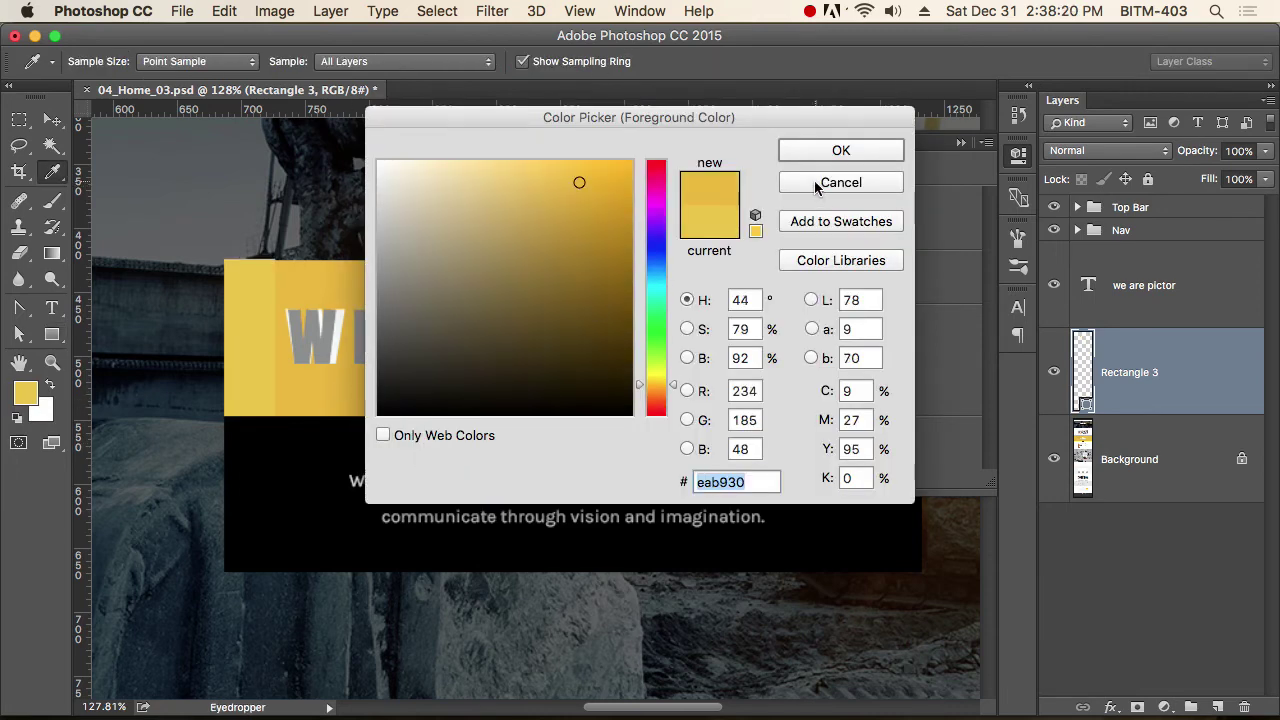
click(840, 152)
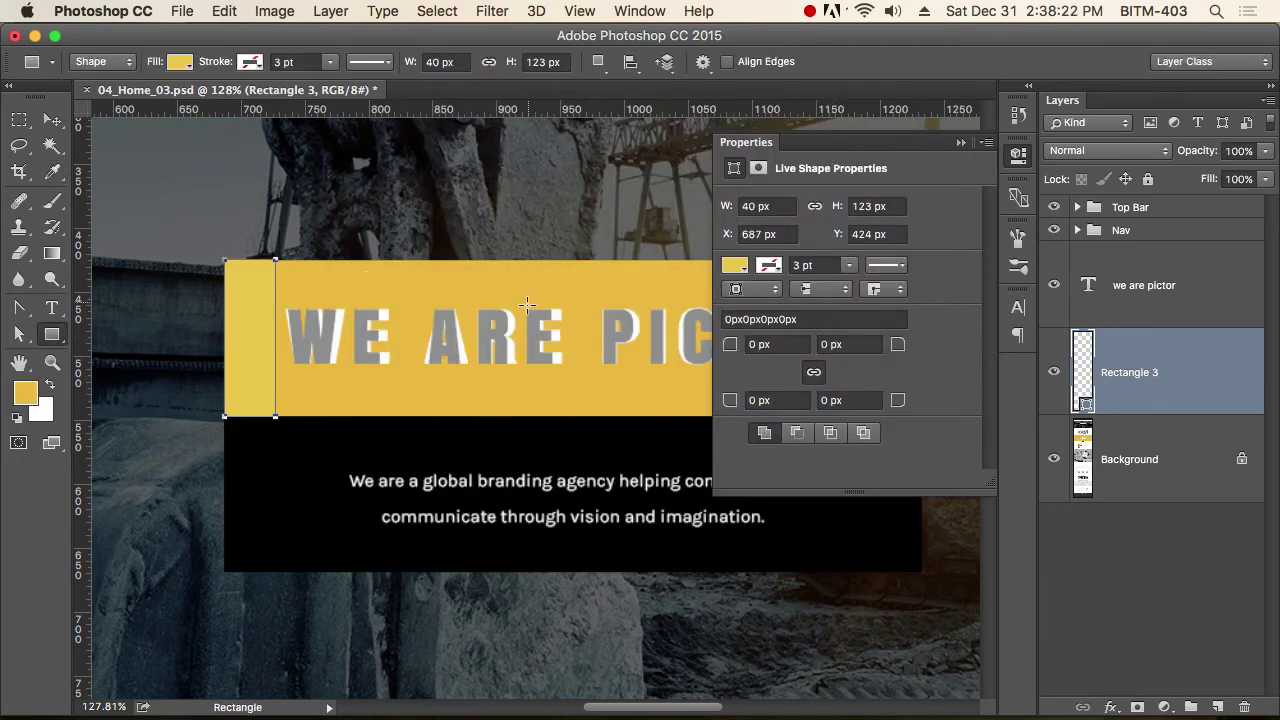
click(1020, 155)
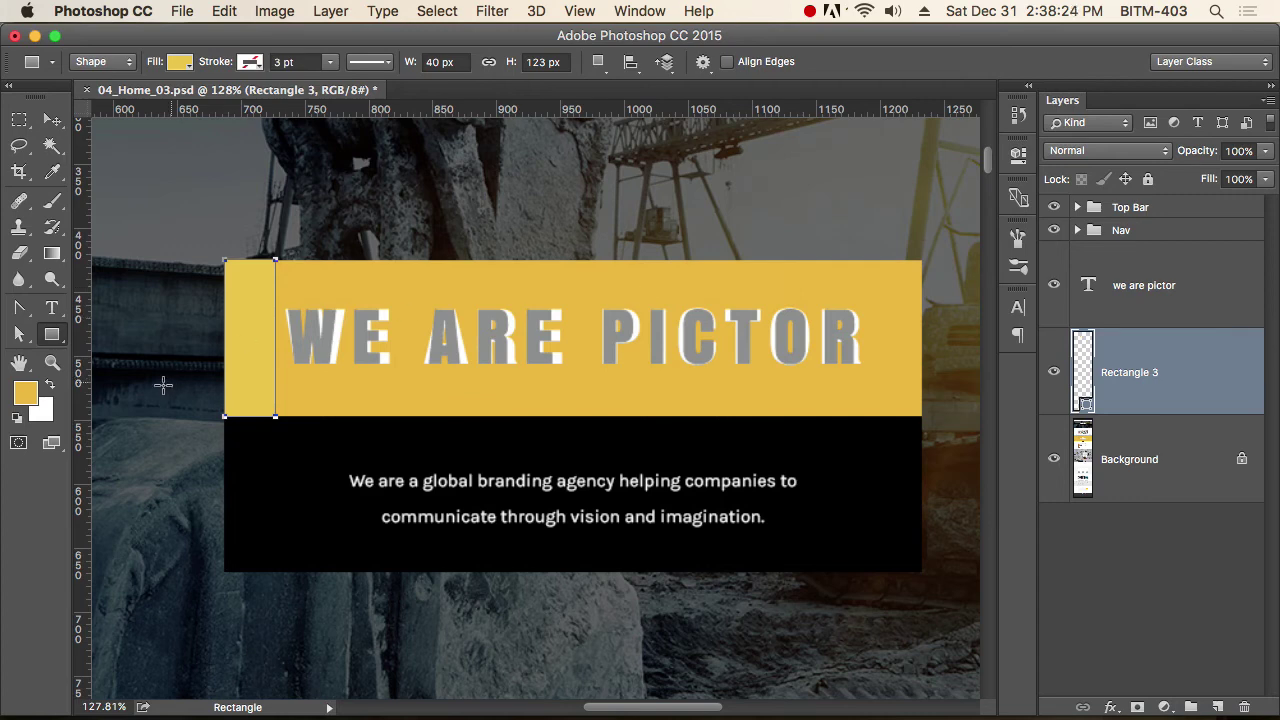
click(30, 397)
drag(675, 128, 1020, 195)
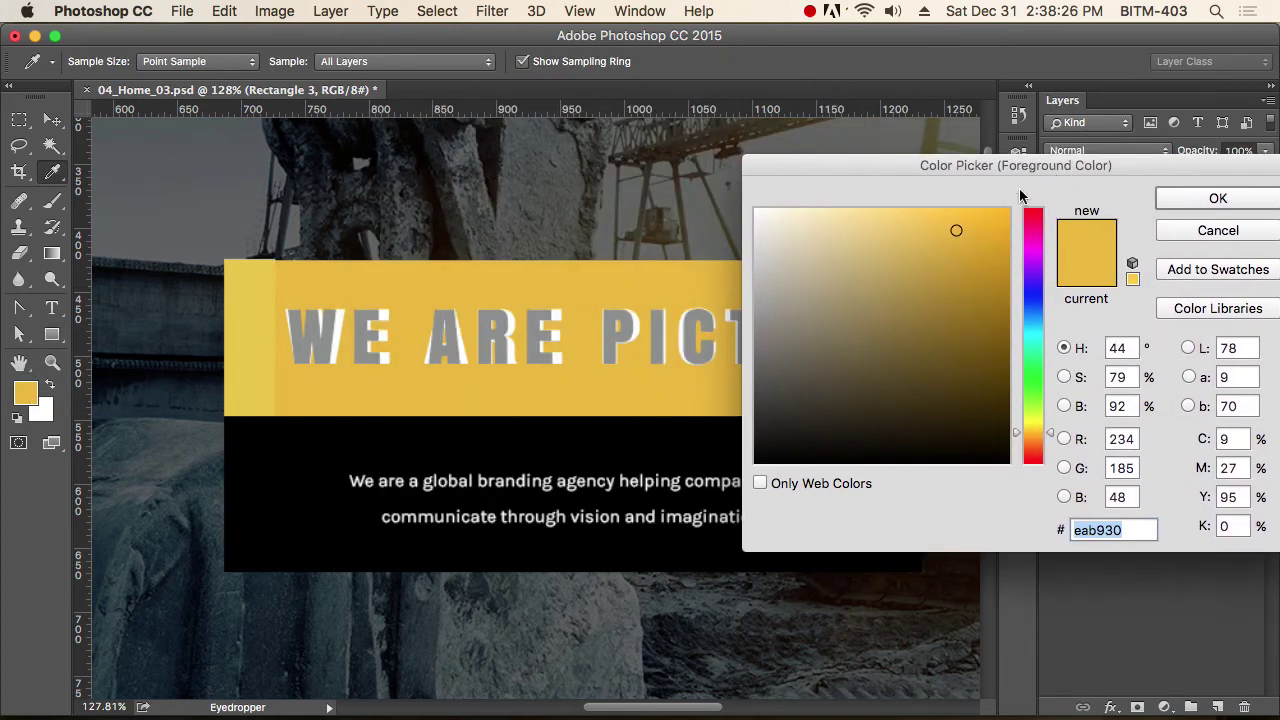
click(1226, 200)
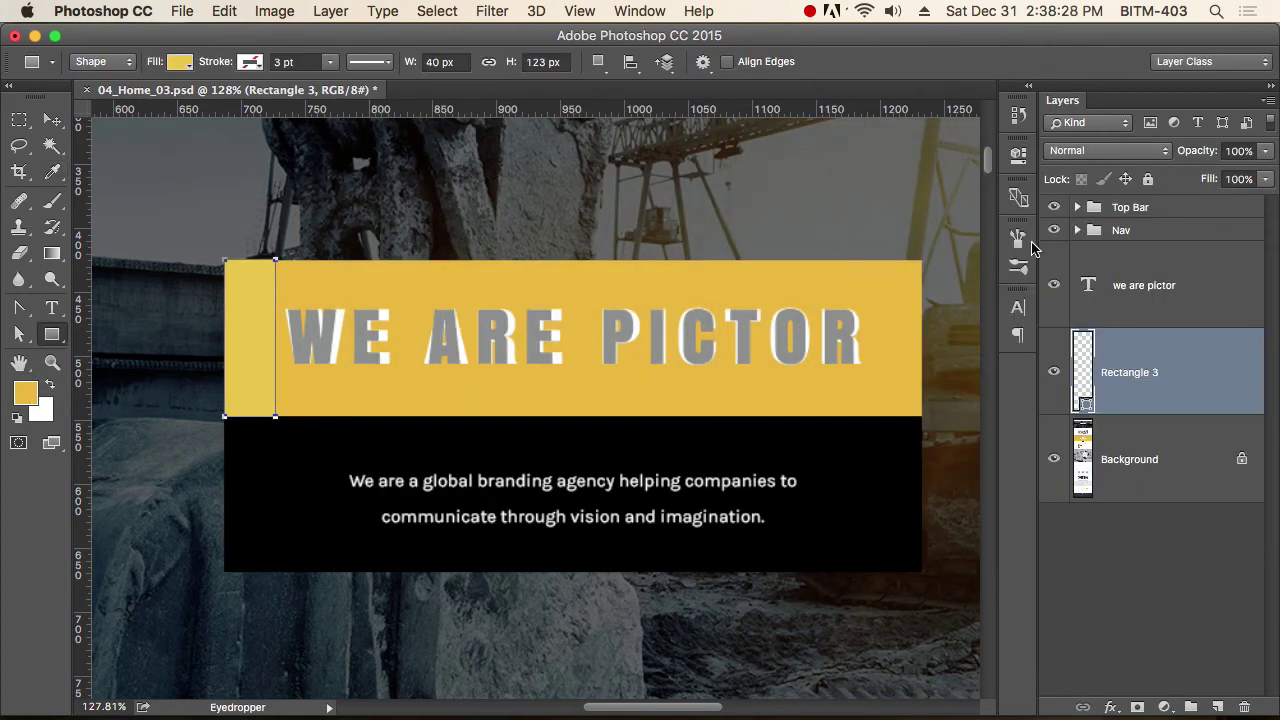
Select the rectangle's right-edge anchors to stretch it to 546 × 123 px.
key(a)
click(276, 417)
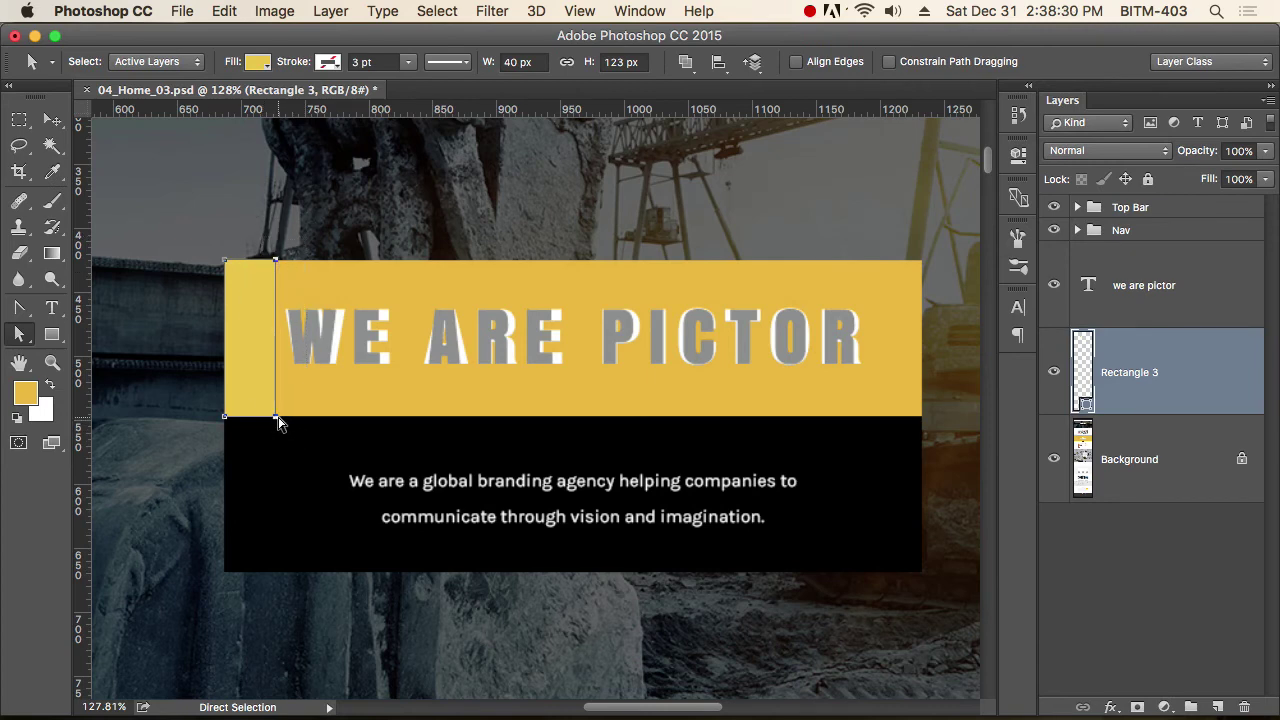
click(18, 335)
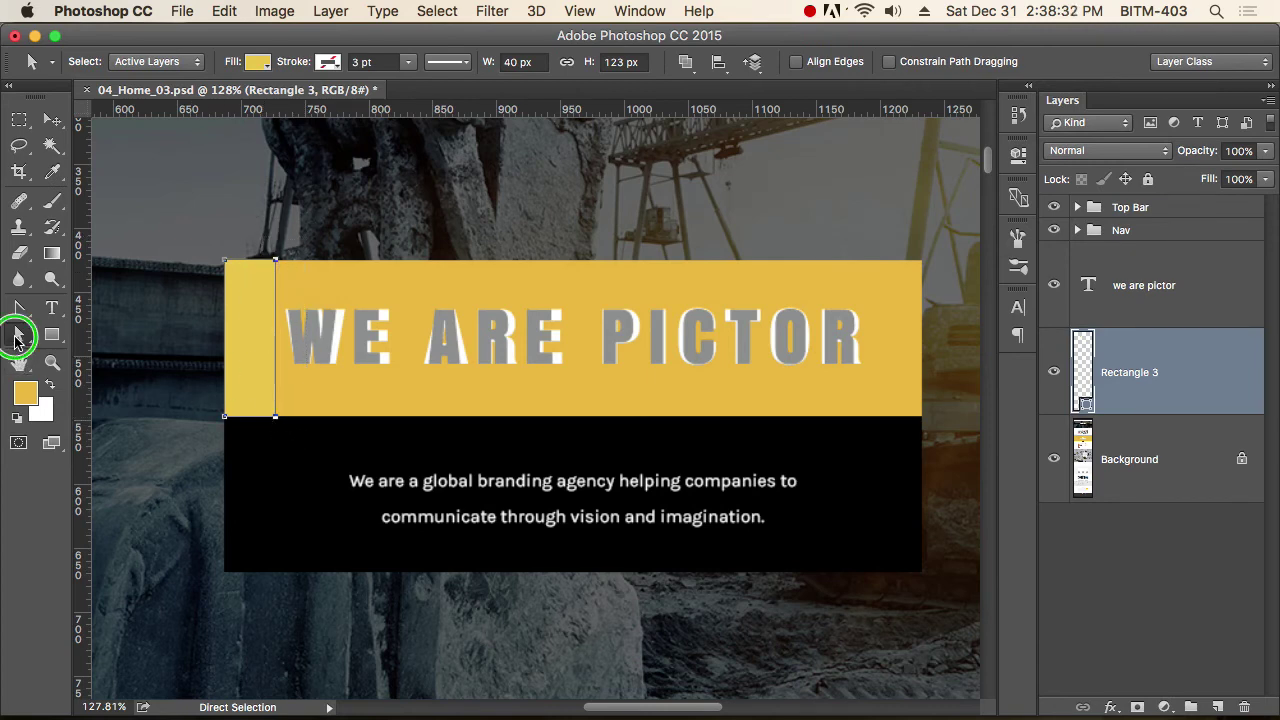
click(117, 350)
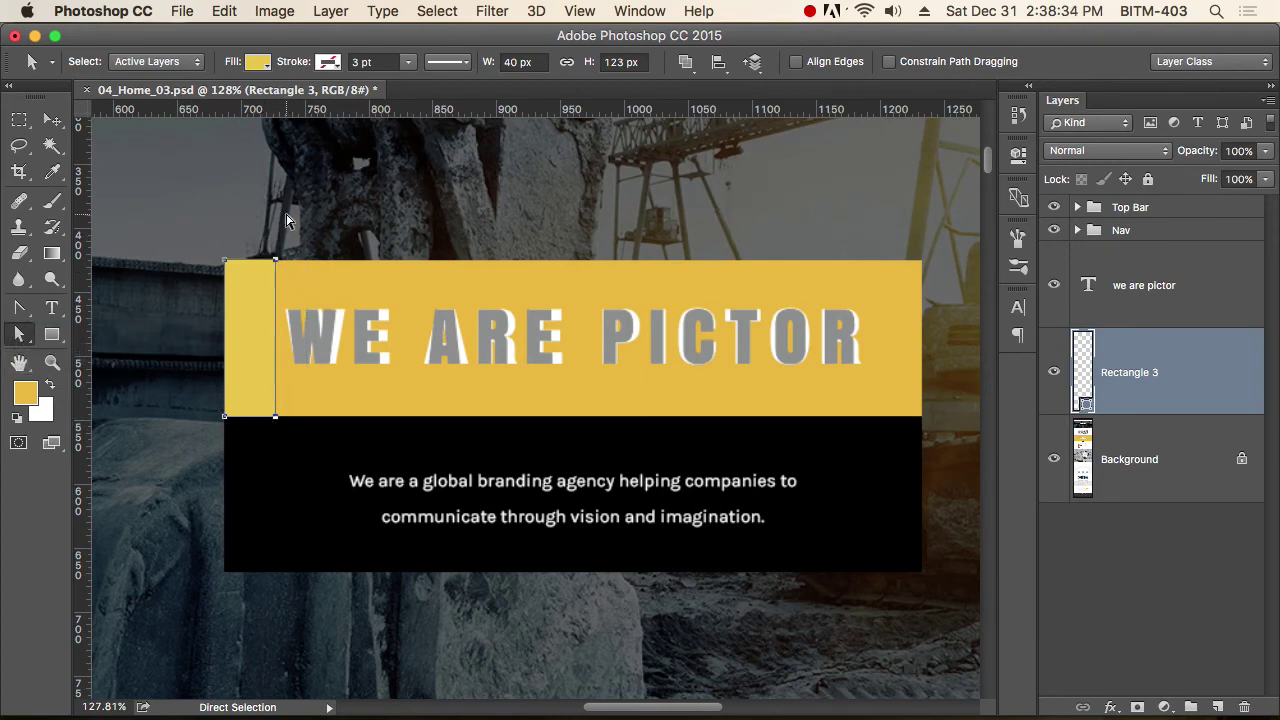
drag(265, 207, 922, 475)
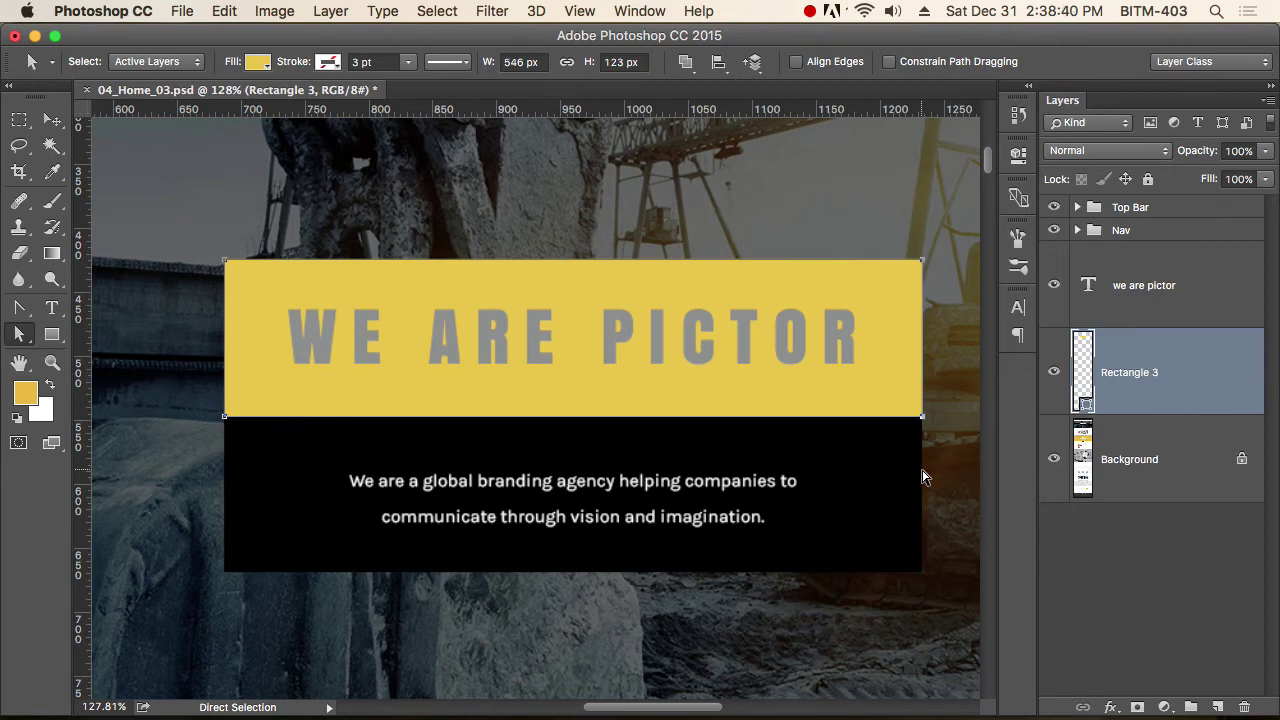
click(52, 120)
Change the 'we are pictor' title text colour to white.
click(1054, 372)
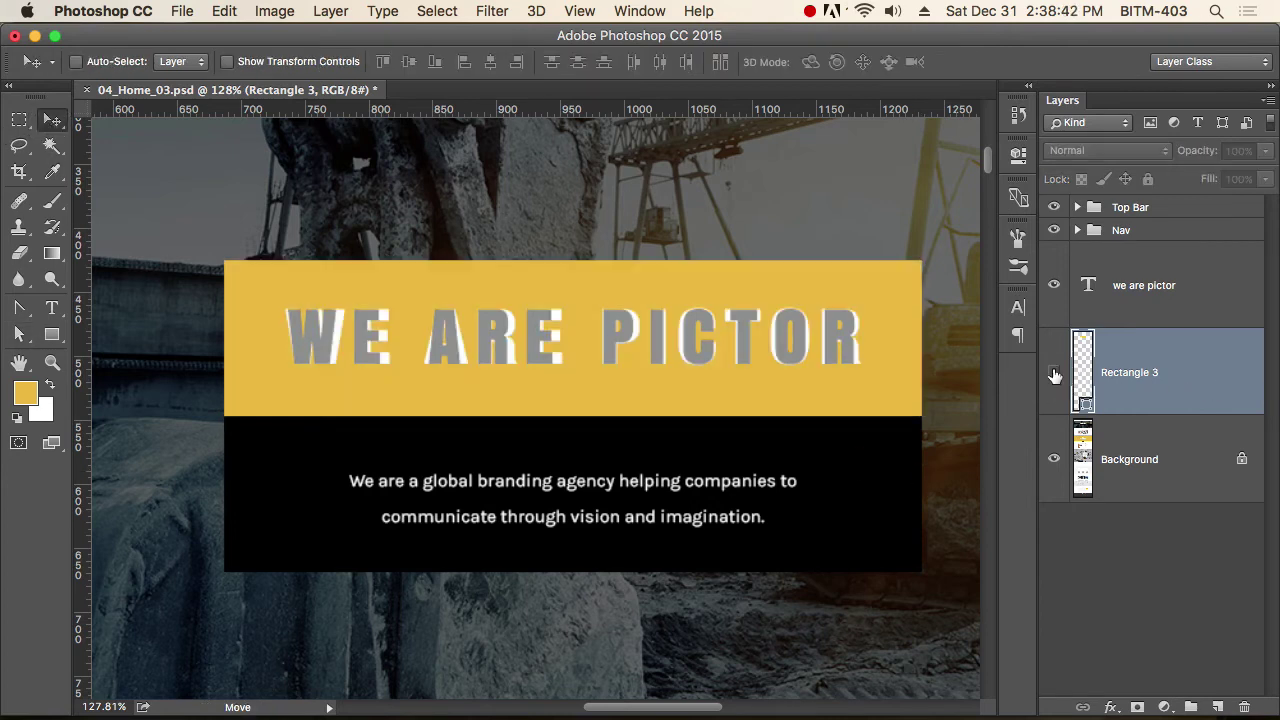
click(1054, 372)
click(1166, 303)
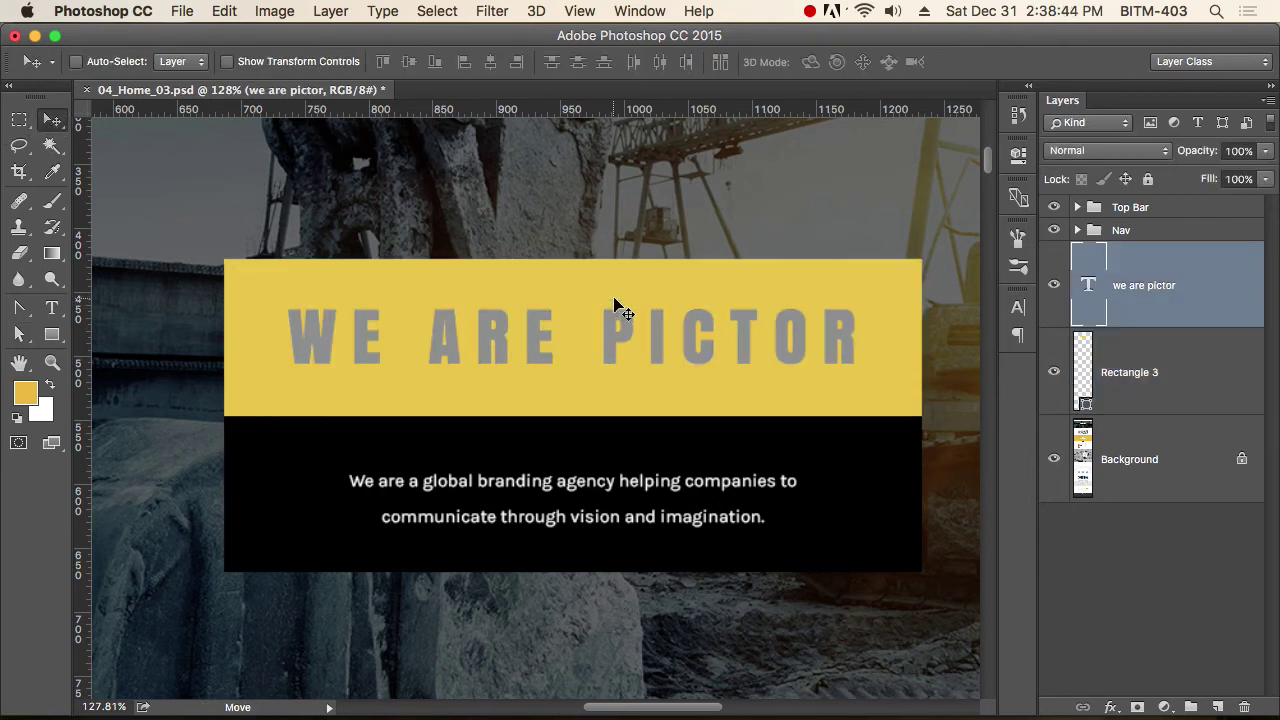
key(t)
click(709, 62)
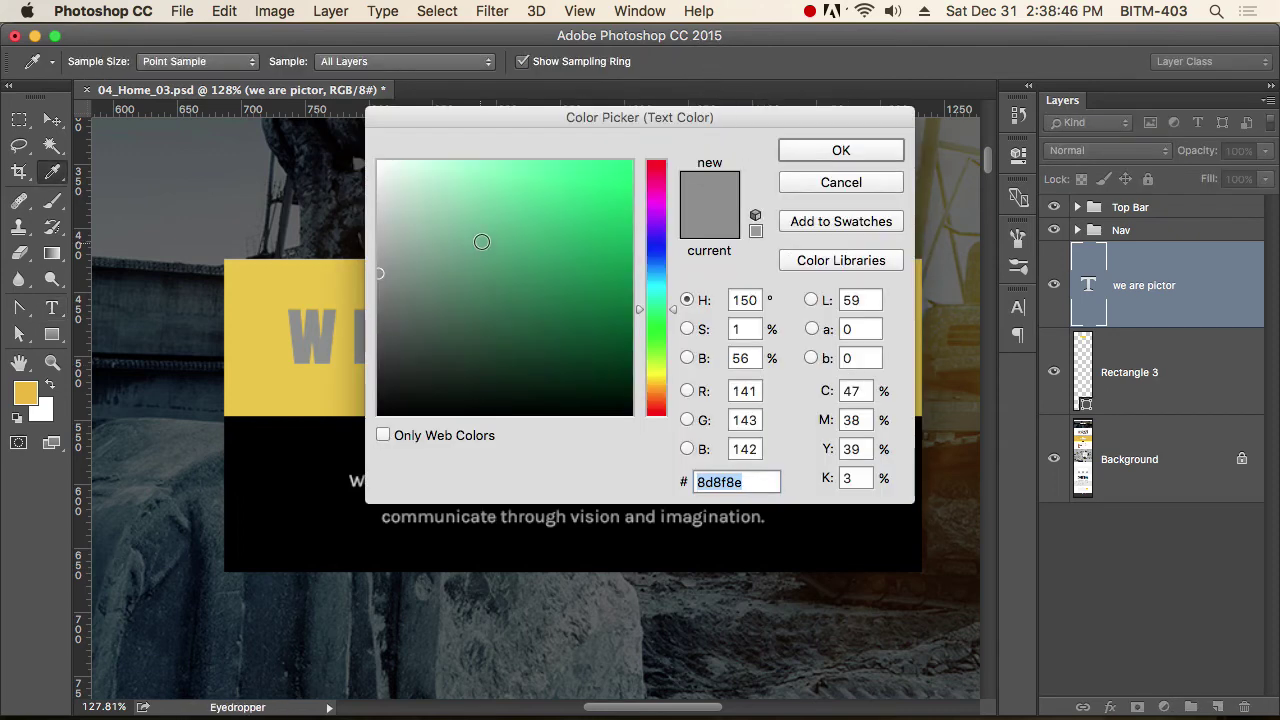
drag(480, 243, 322, 118)
click(884, 153)
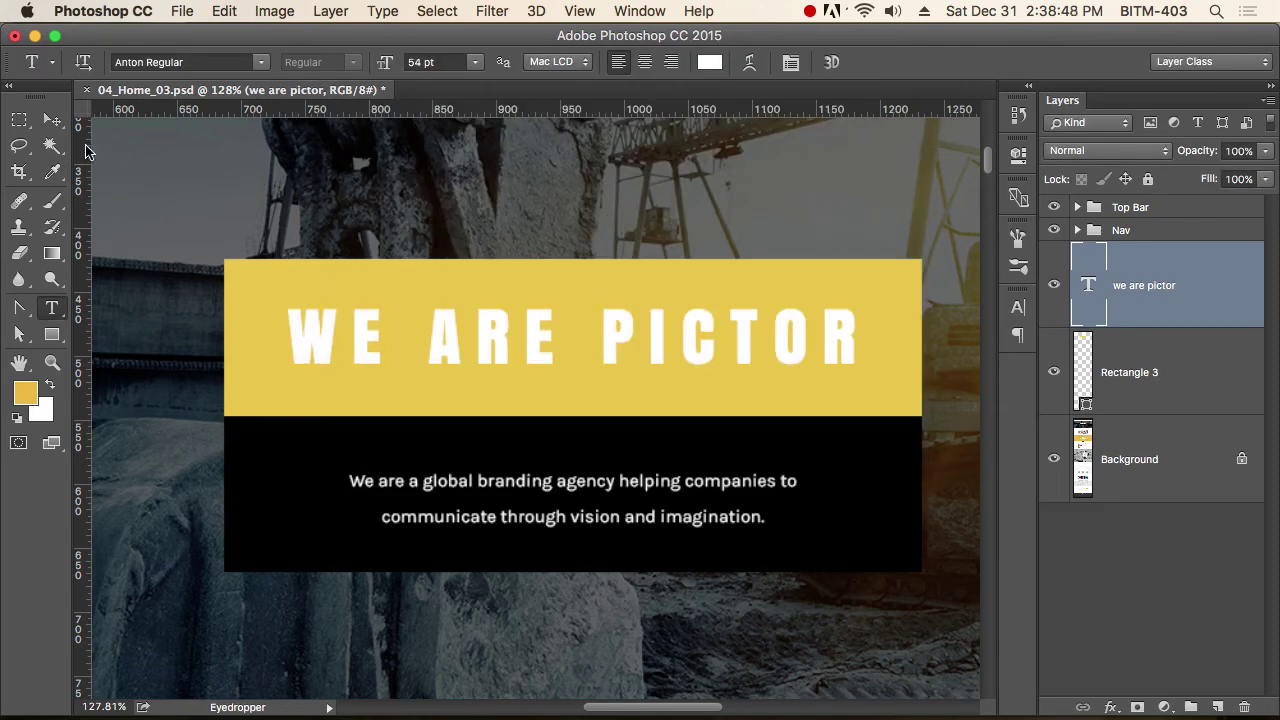
click(52, 120)
Group the title with Rectangle 3 and name the group Slogan.
shift+click(1219, 401)
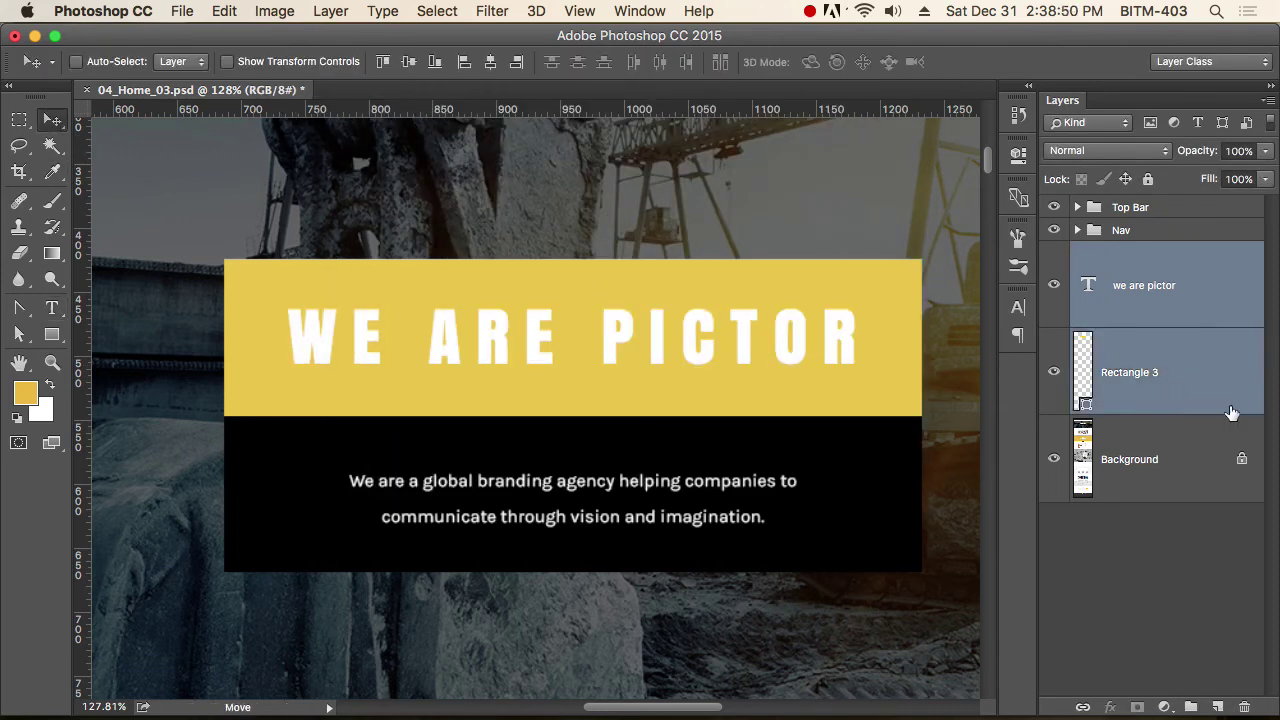
key(super+g)
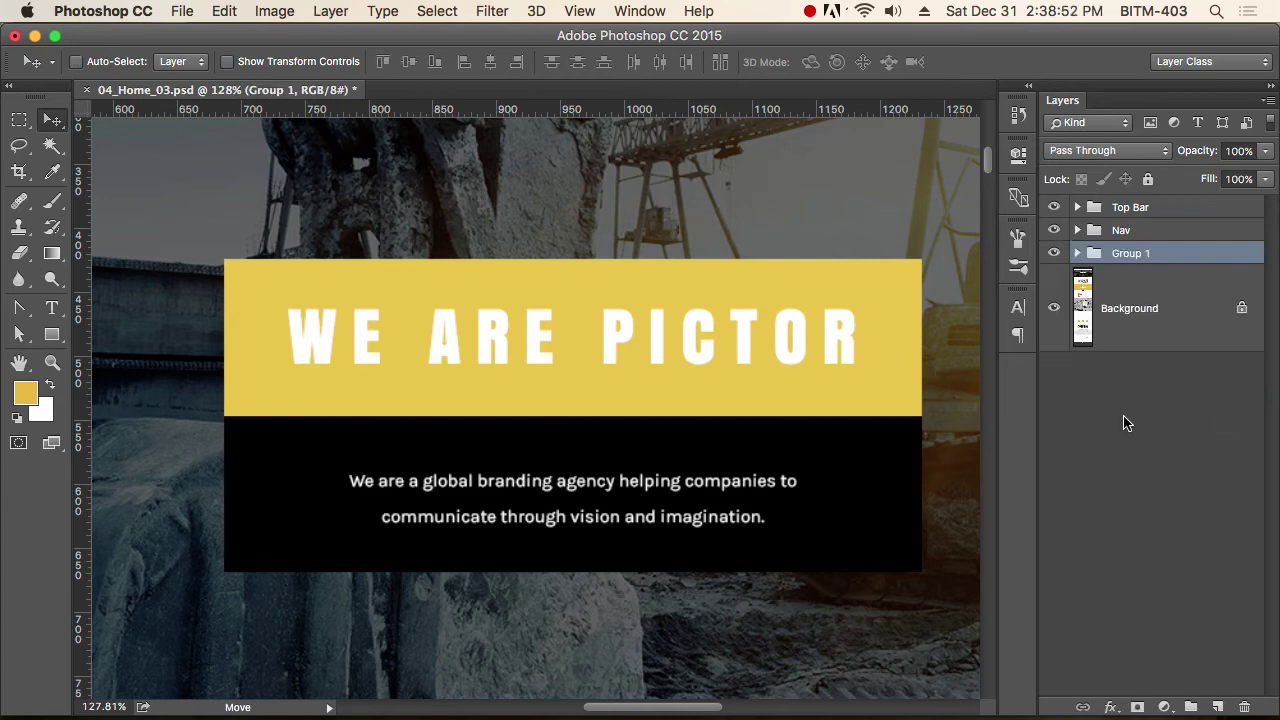
double_click(1128, 254)
text(Slogan)
key(Return)
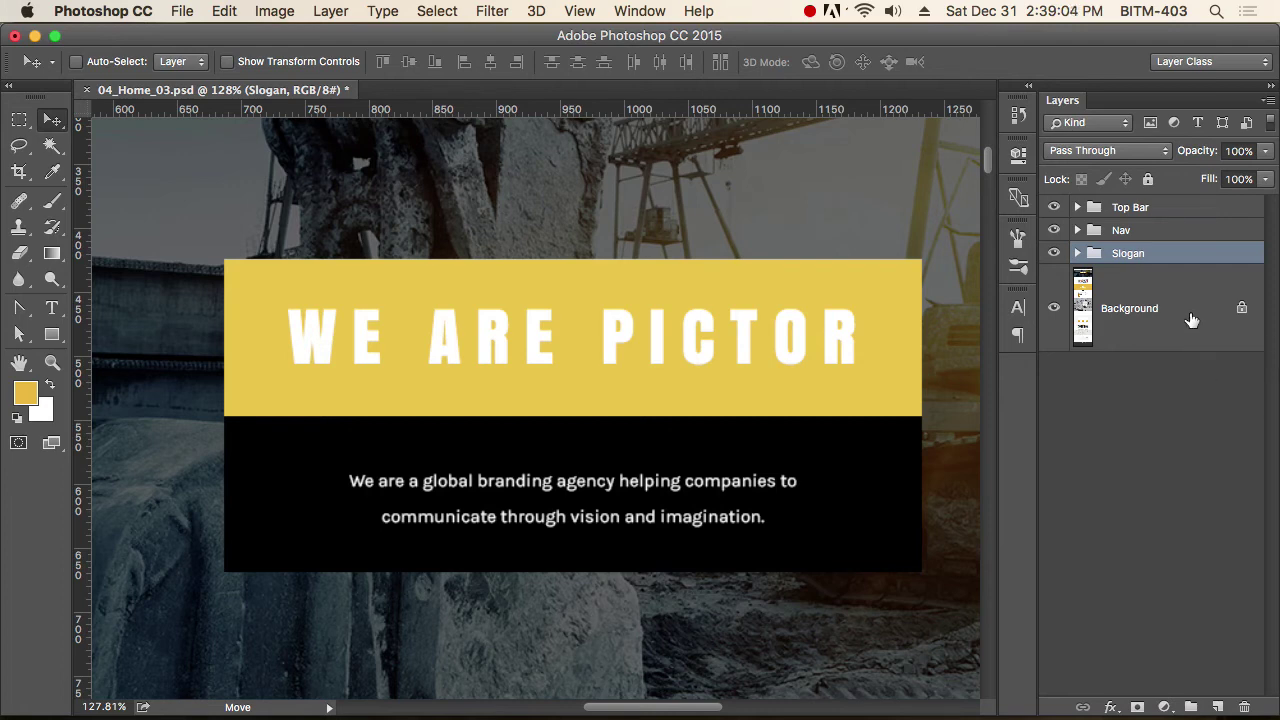
click(1150, 316)
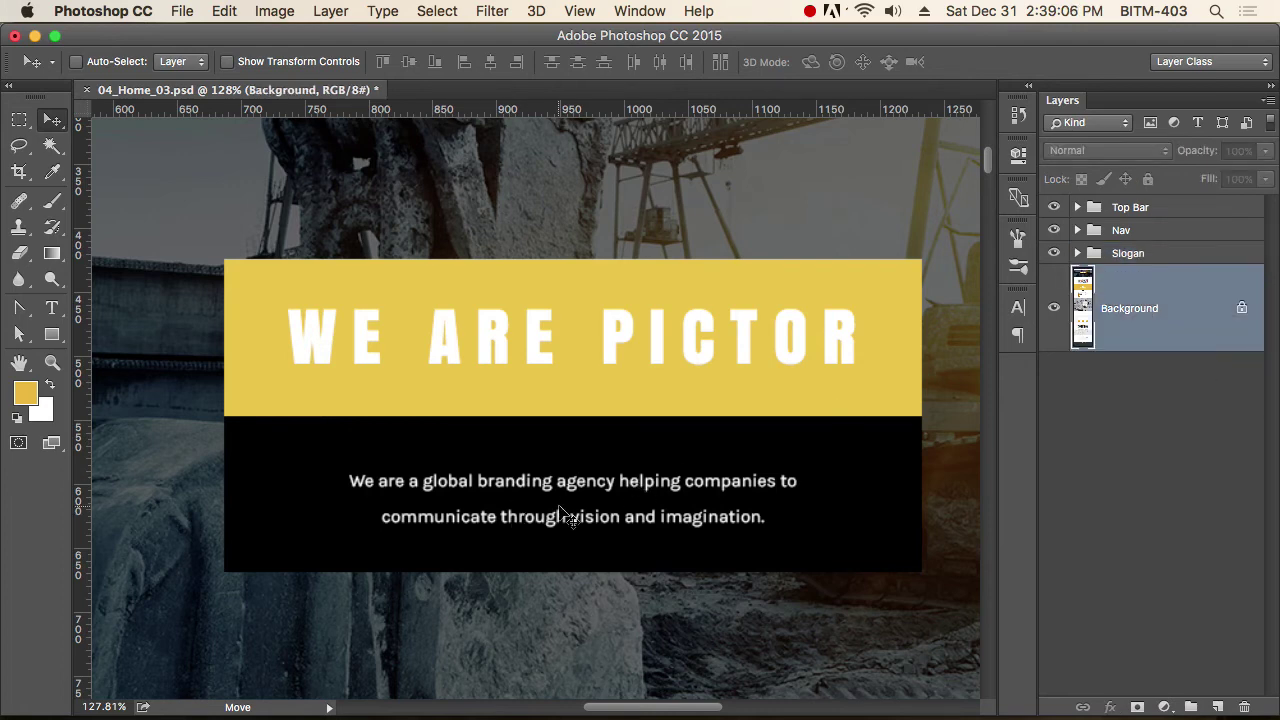
Zoom in and type 'WE ARE A' on a new line above the paragraph.
scroll(540, 450, down, 3)
super+click(524, 436)
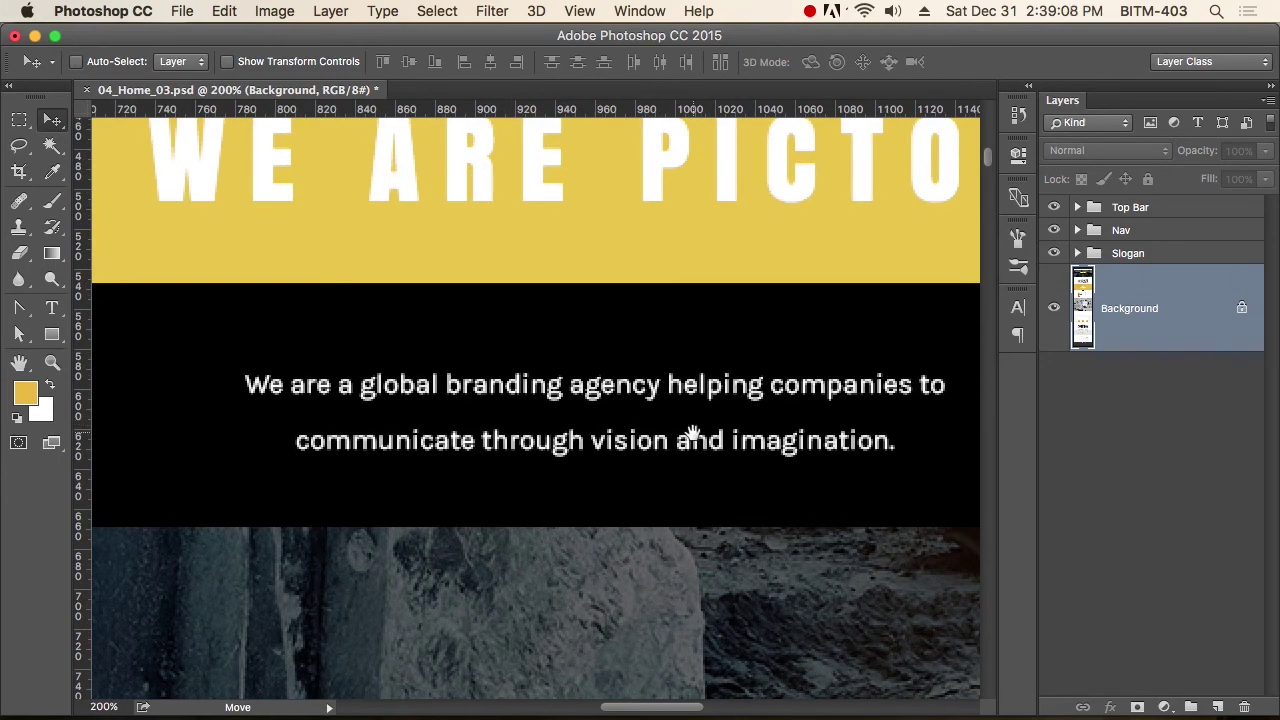
drag(686, 429, 625, 443)
key(t)
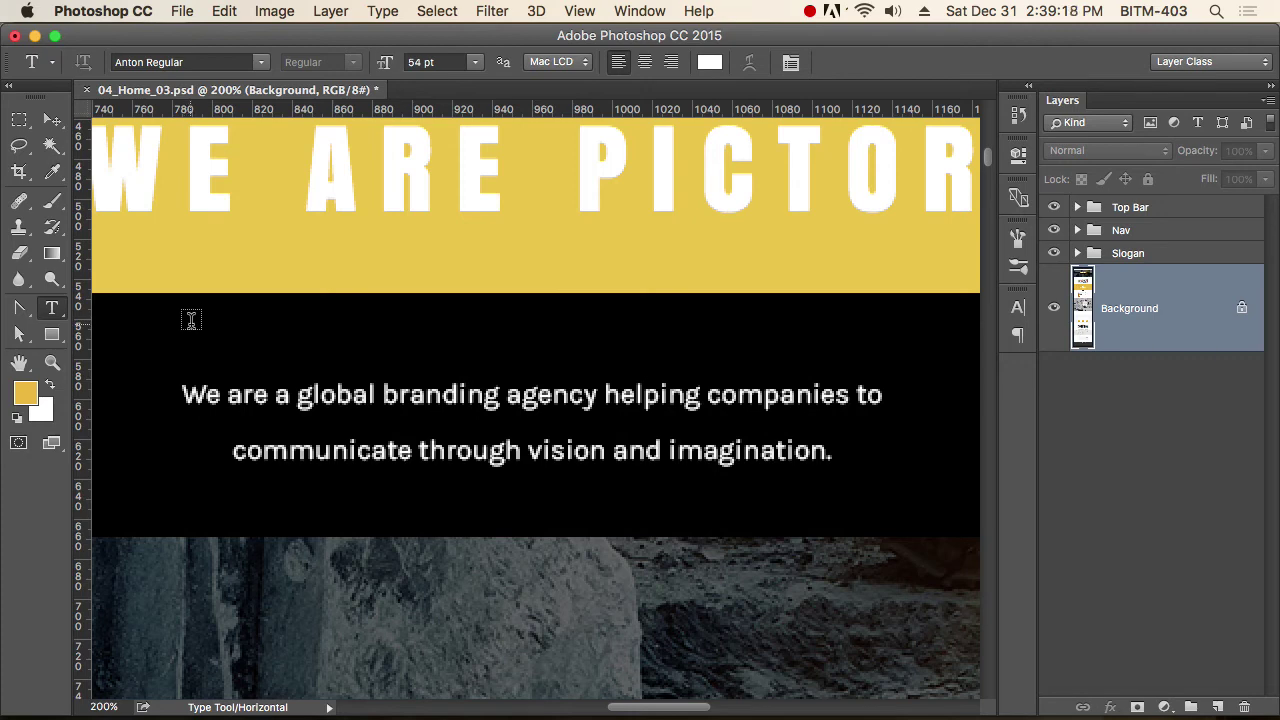
click(195, 349)
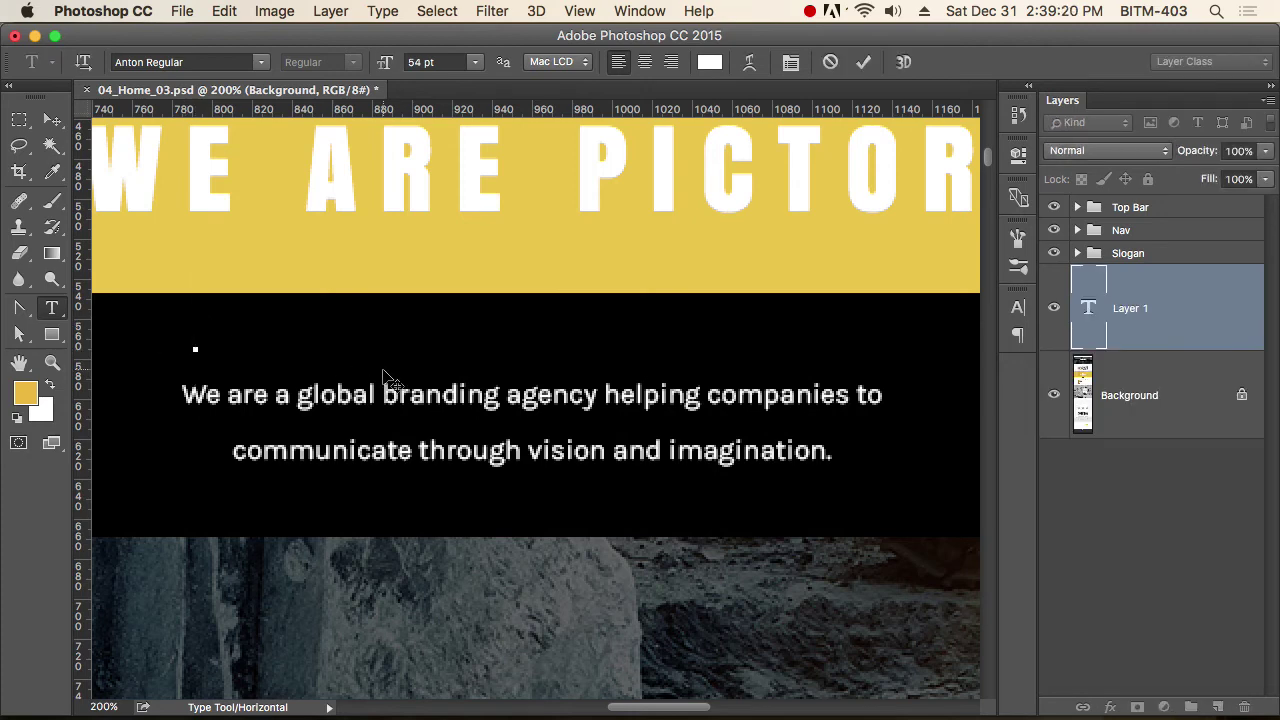
text(WE)
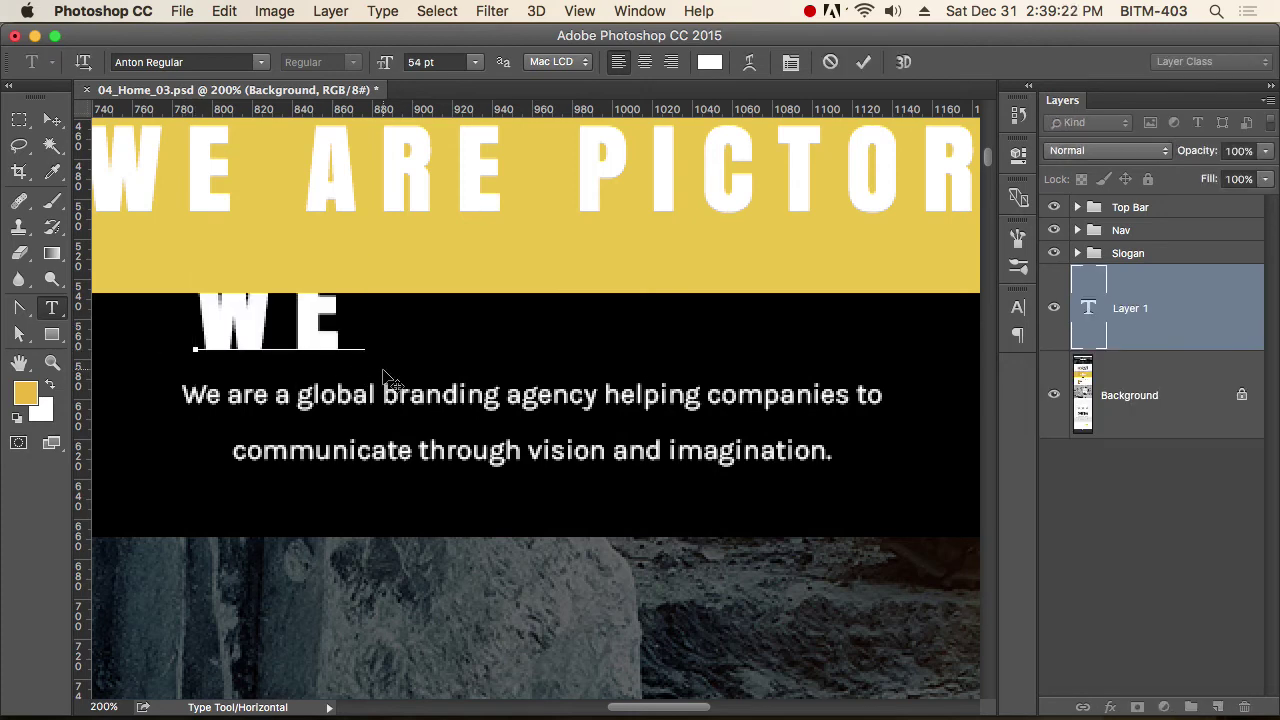
text( ARE A)
Set the new text to Open Sans Light with All Caps turned off.
key(super+a)
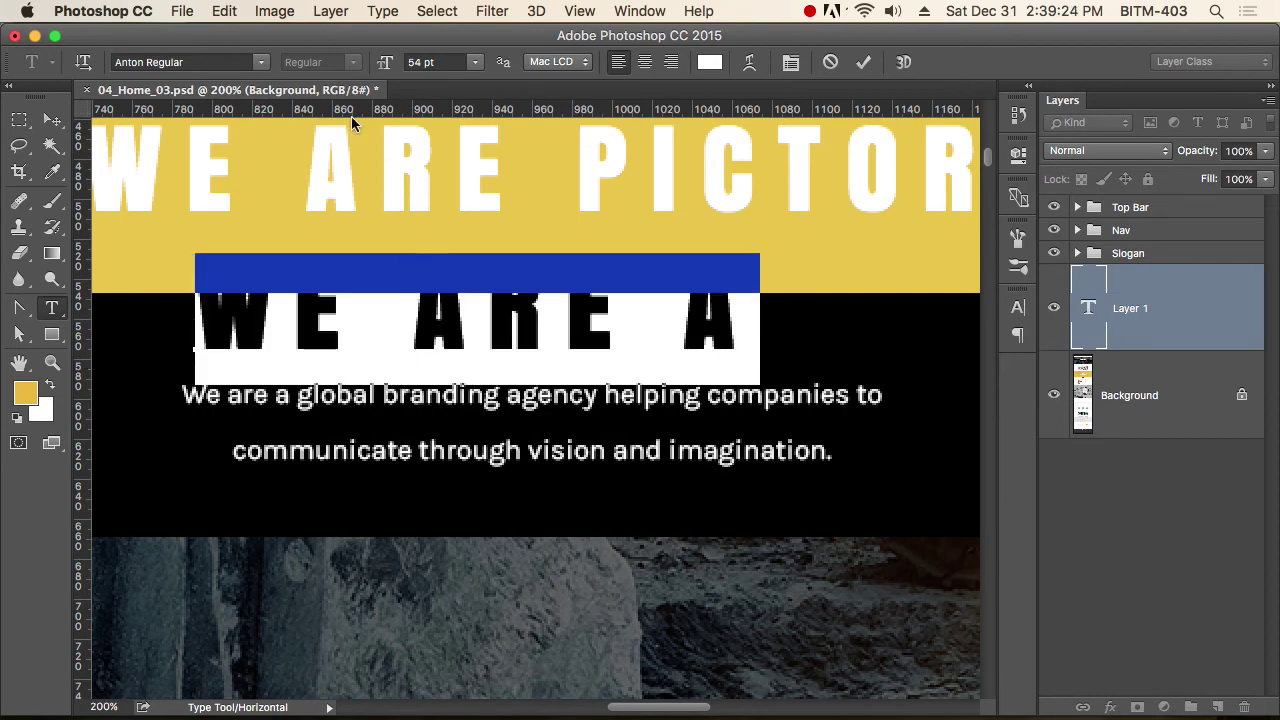
click(195, 62)
text(op)
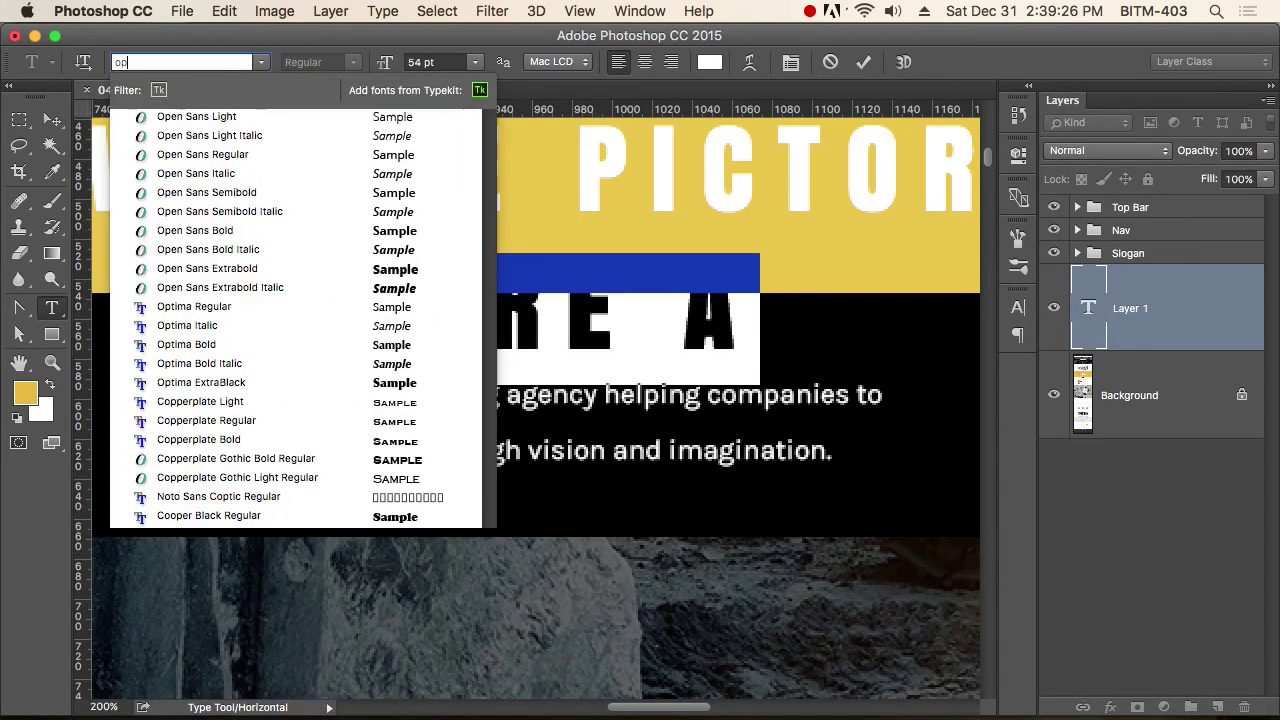
key(Return)
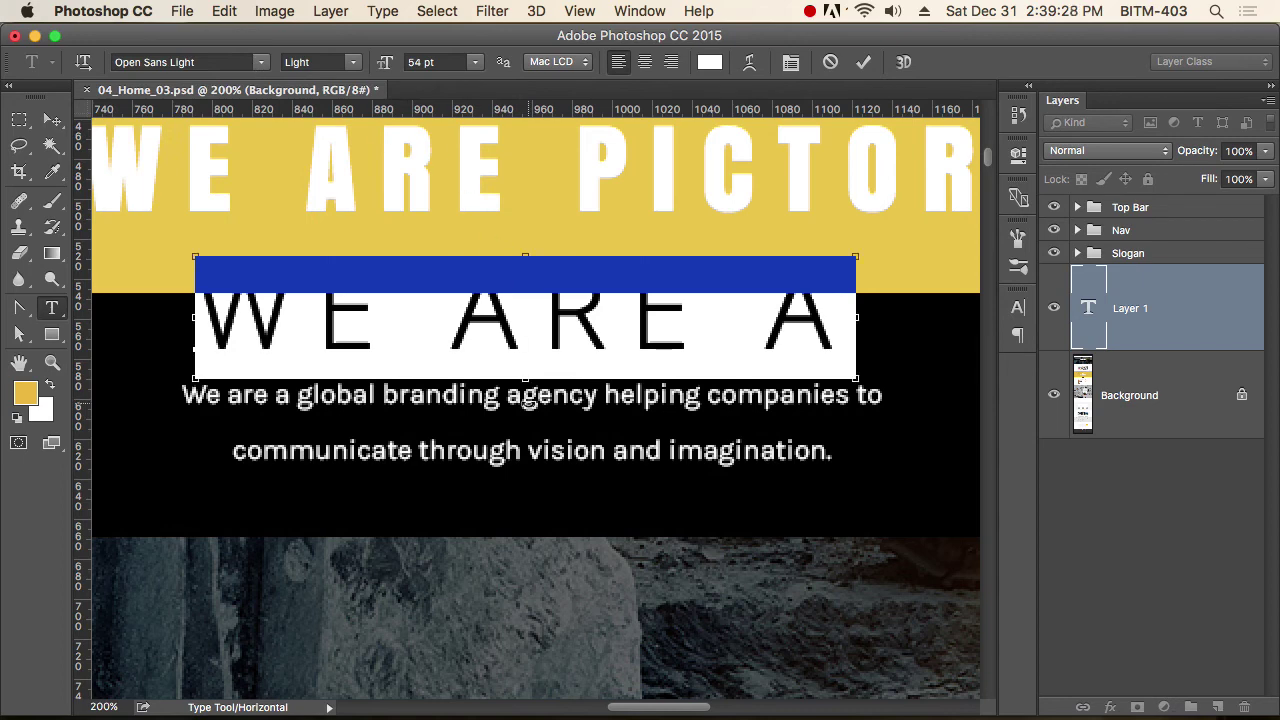
key(super+t)
click(851, 449)
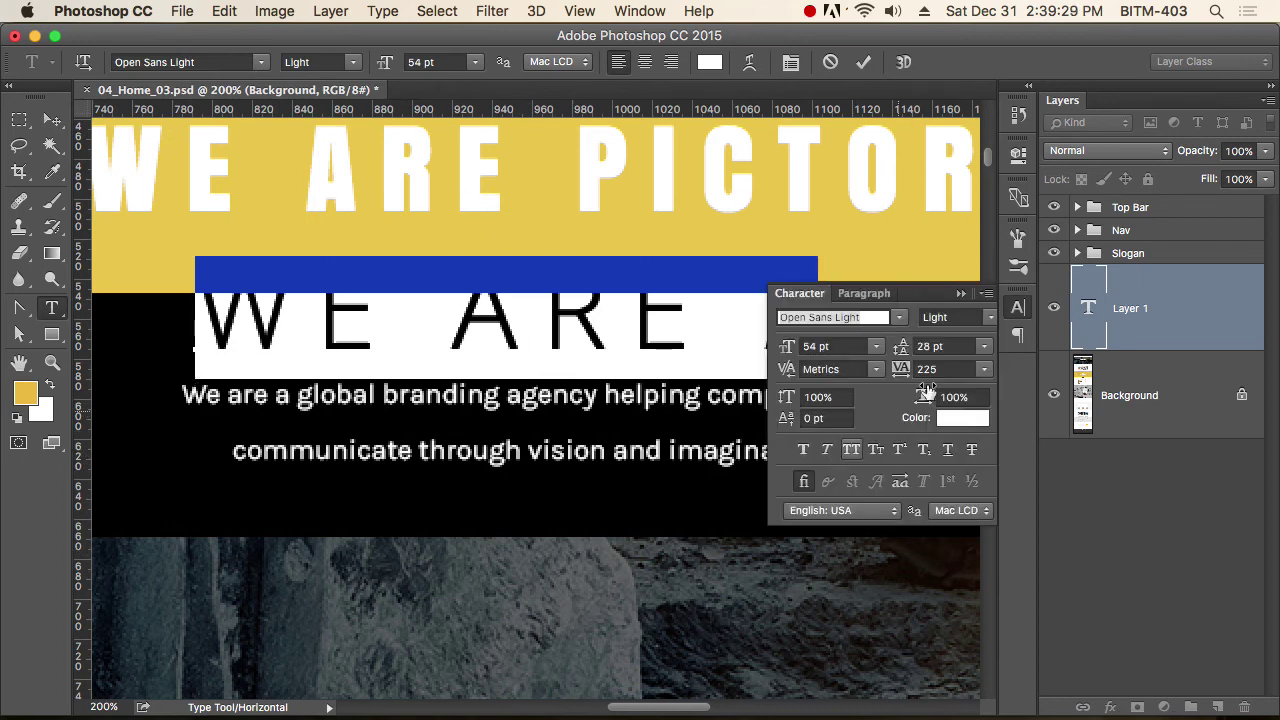
click(1022, 308)
key(super+Return)
key(super+t)
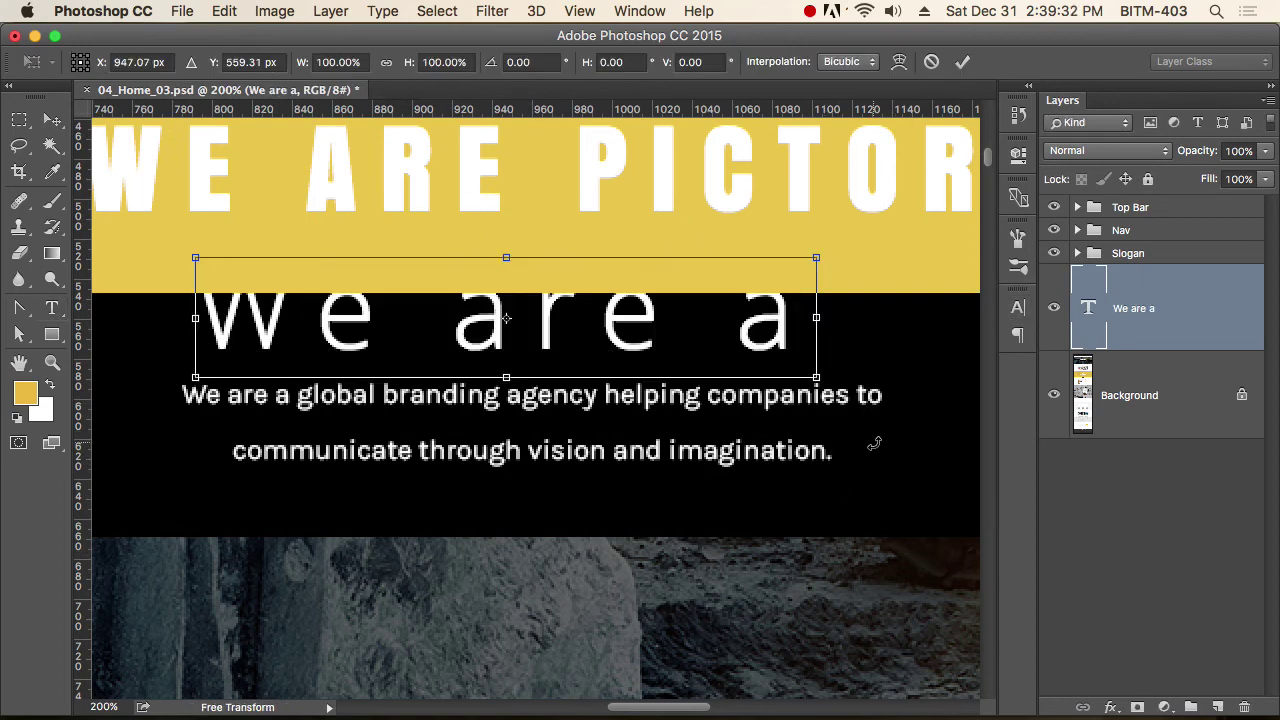
key(Escape)
Set the 'We are a' line's tracking to 0 and its size to 14 pt.
key(t)
triple_click(628, 349)
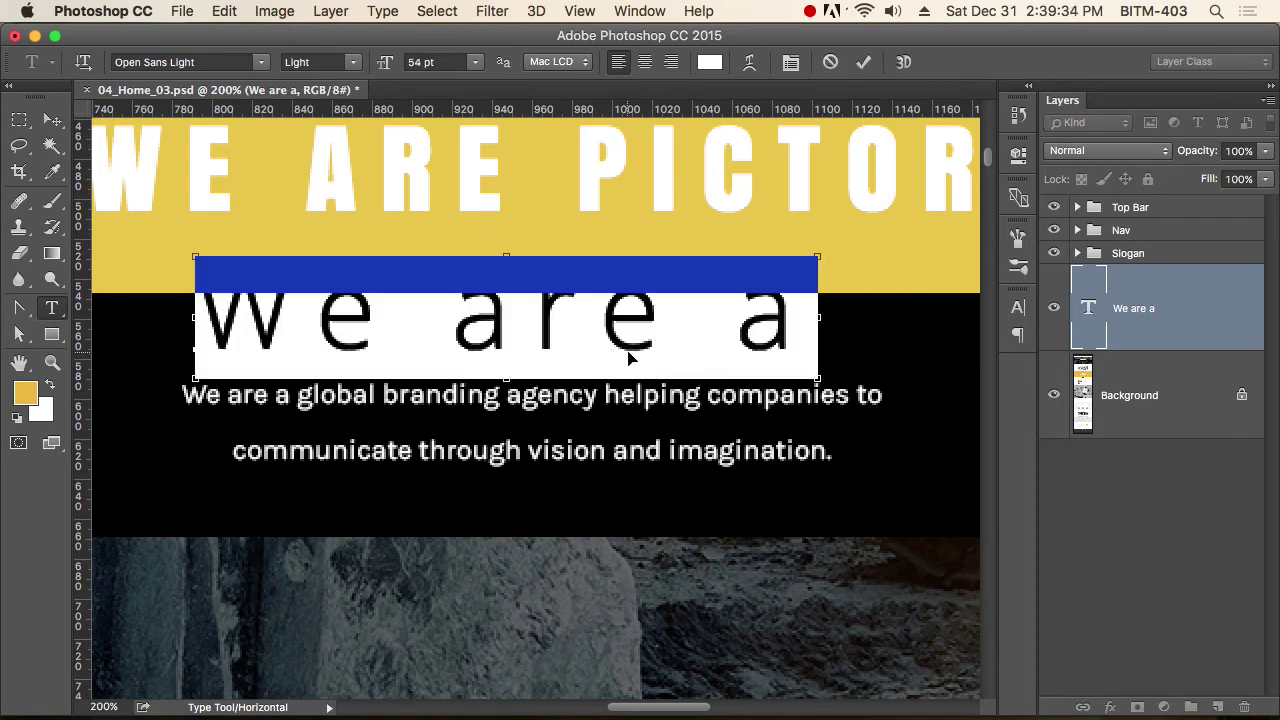
key(super+t)
click(948, 369)
text(0)
key(Return)
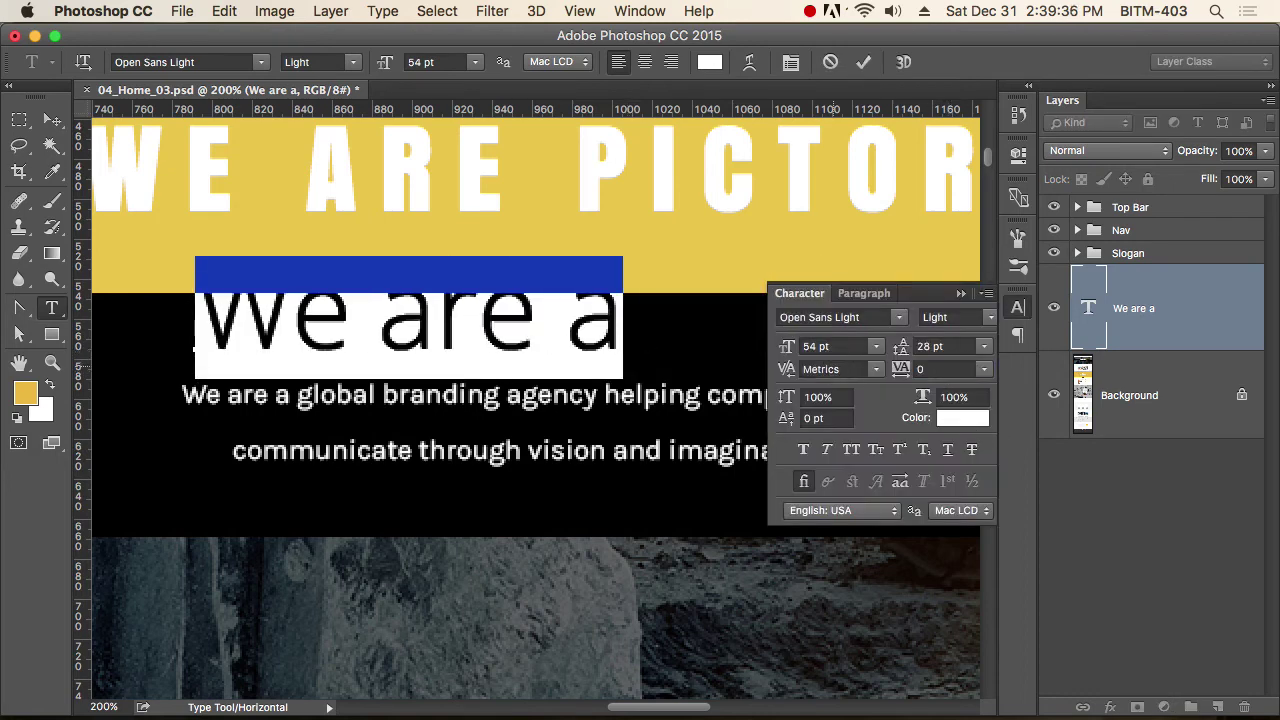
click(833, 348)
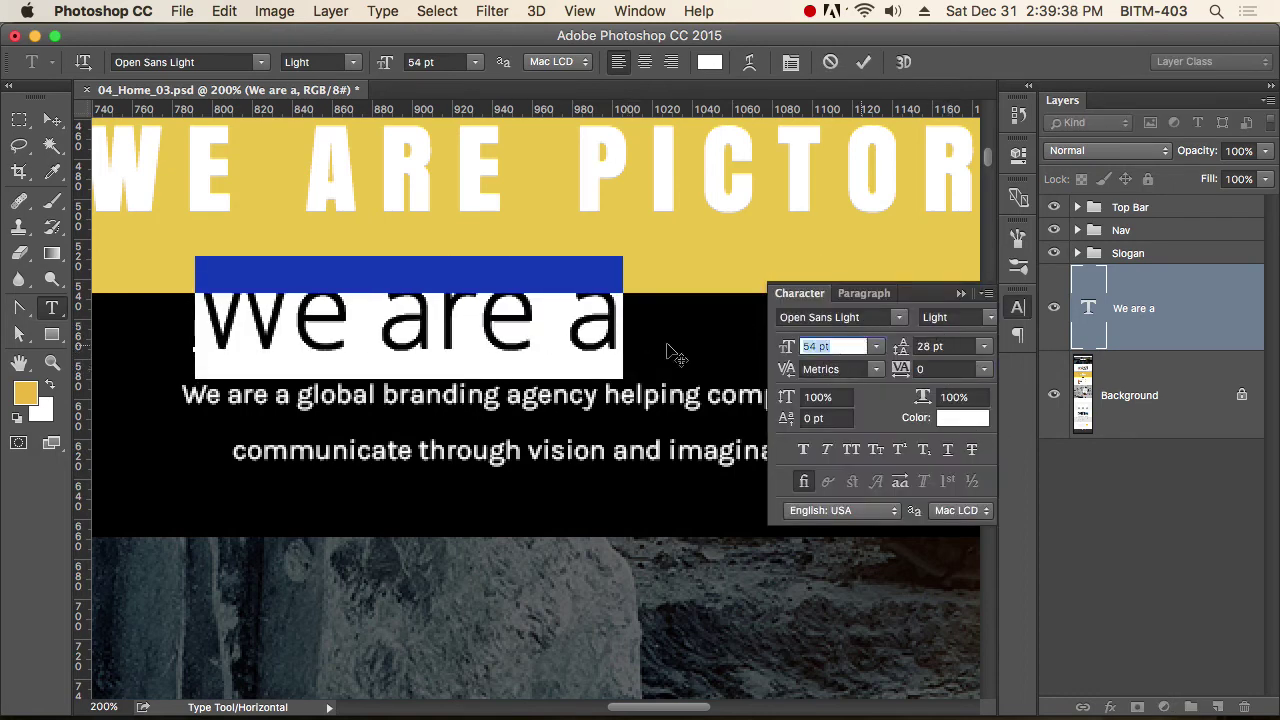
text(141)
key(BackSpace)
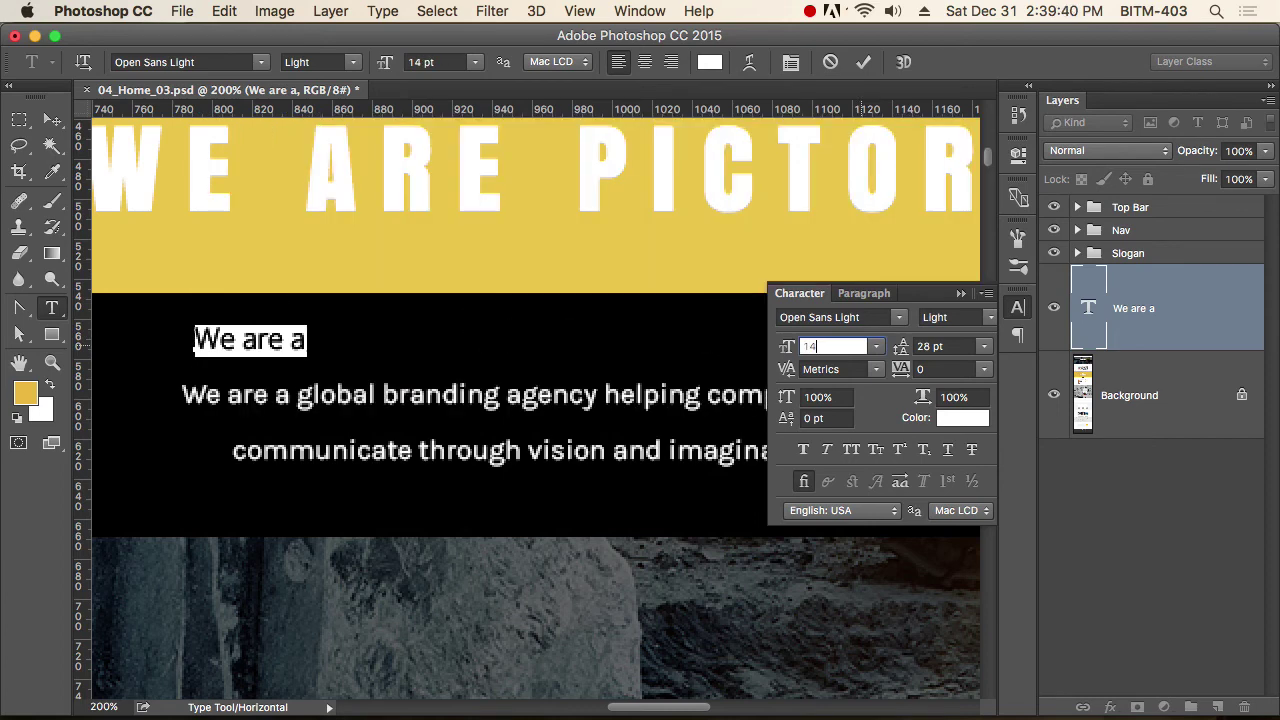
key(Return)
click(1032, 313)
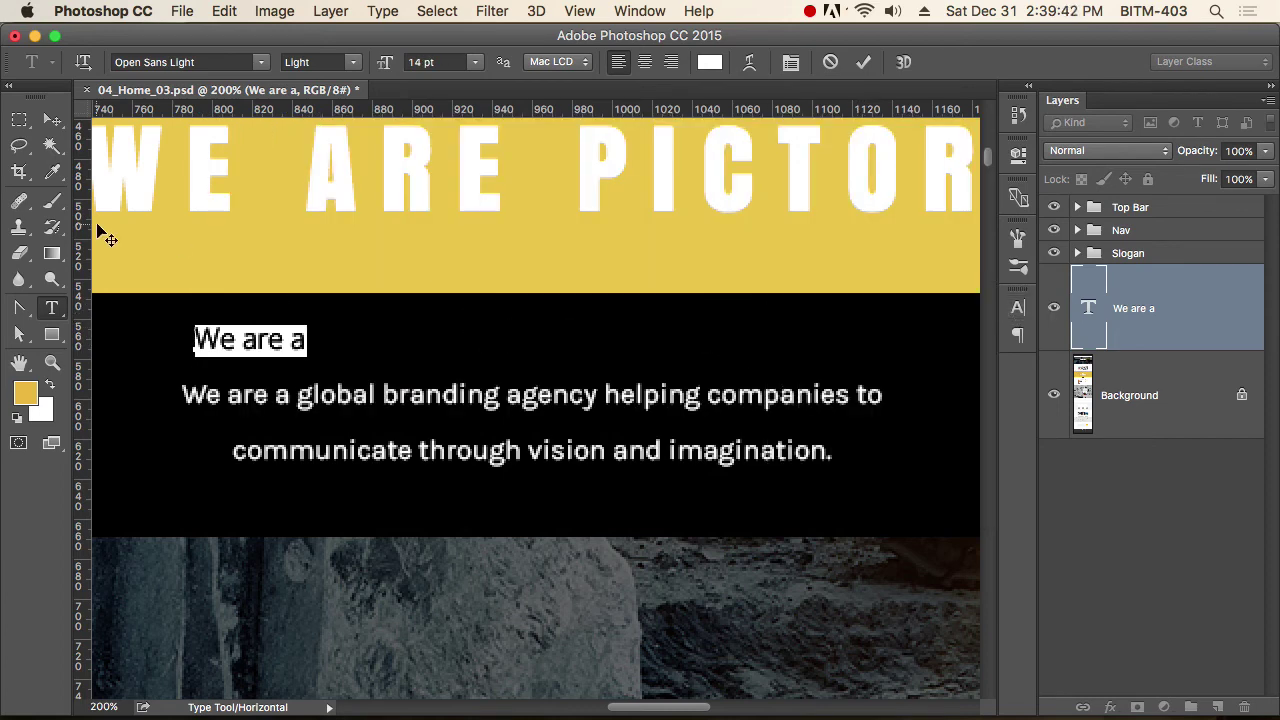
click(53, 121)
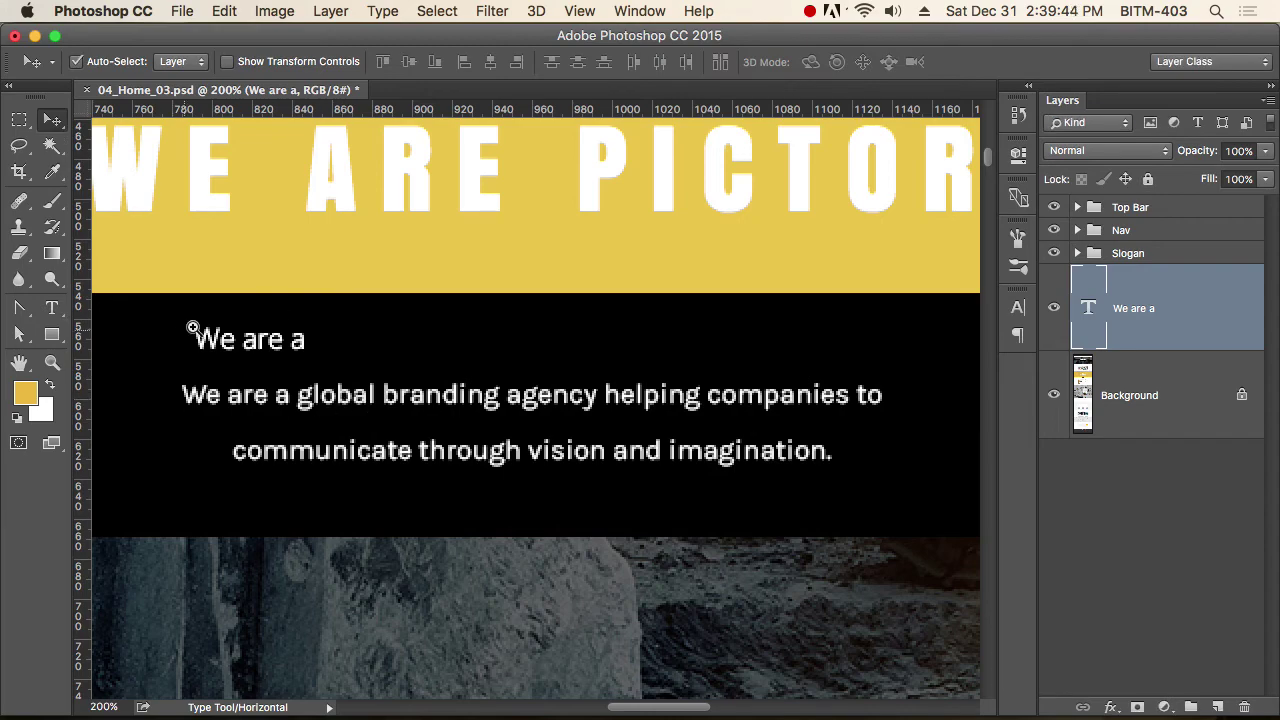
Move the 'We are a' text down and colour it pure red.
scroll(191, 328, up, 4)
drag(277, 366, 313, 476)
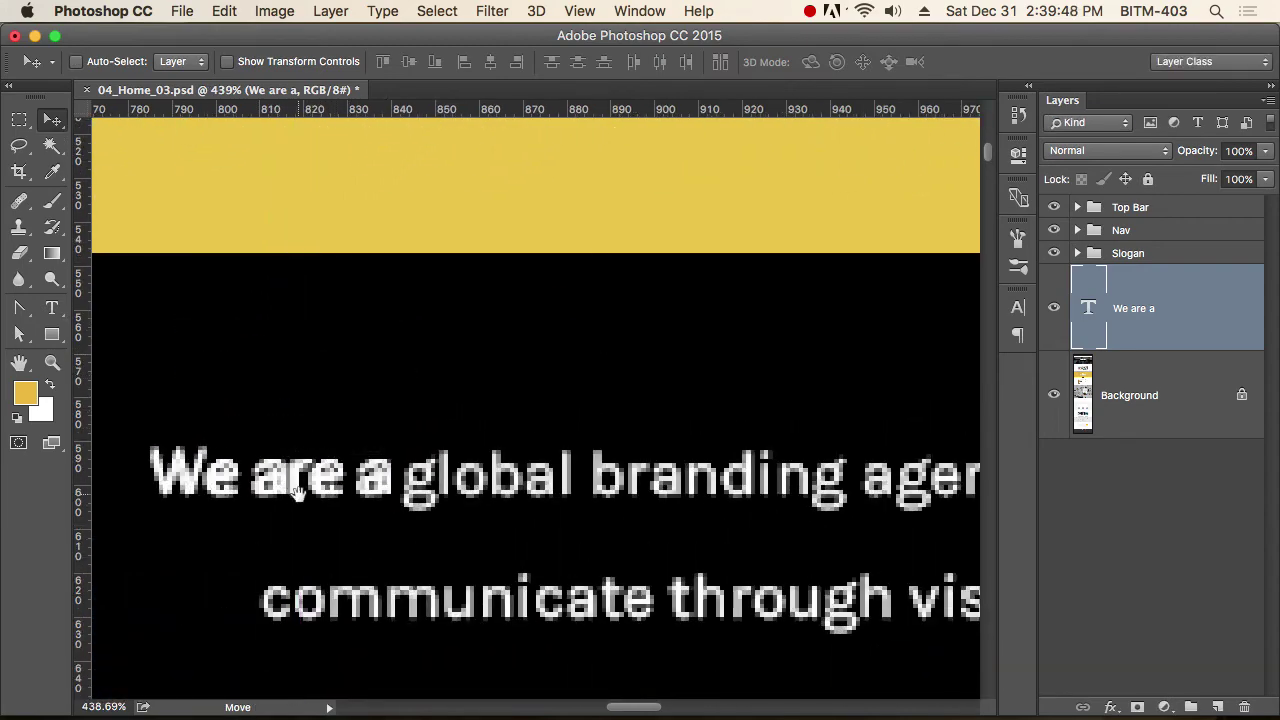
scroll(313, 476, down, 3)
scroll(313, 476, left, 3)
key(t)
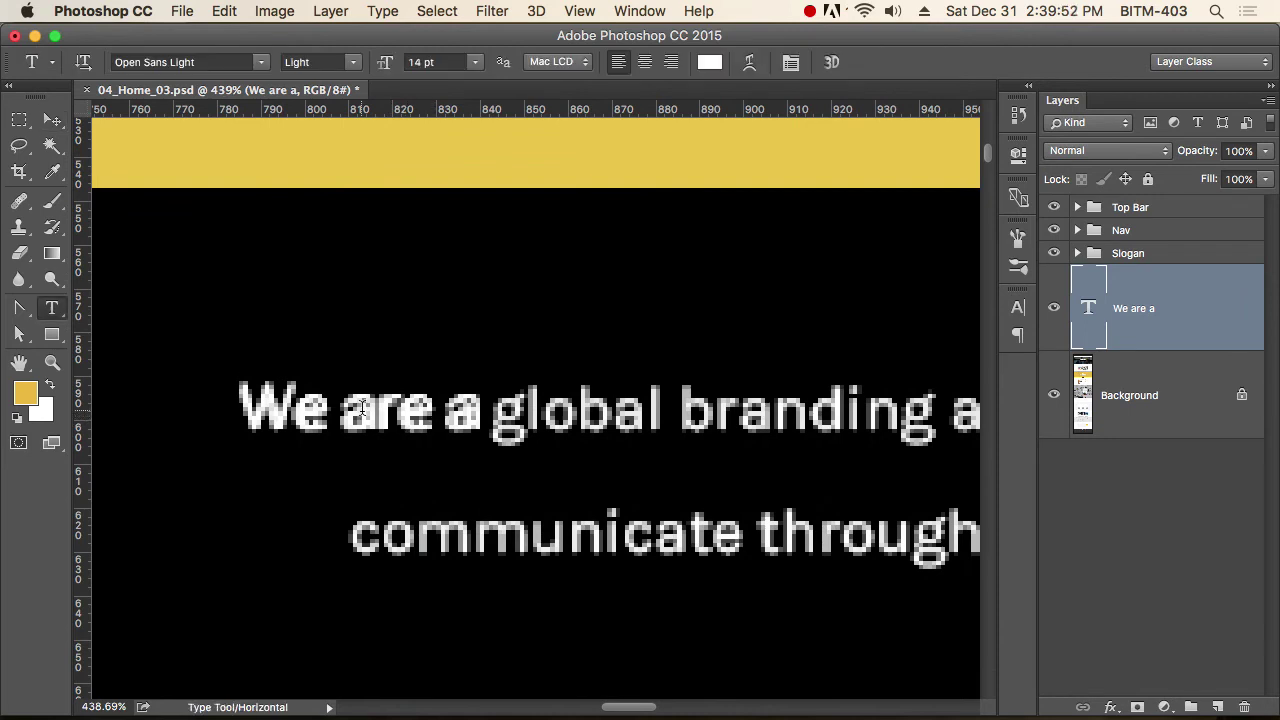
triple_click(362, 410)
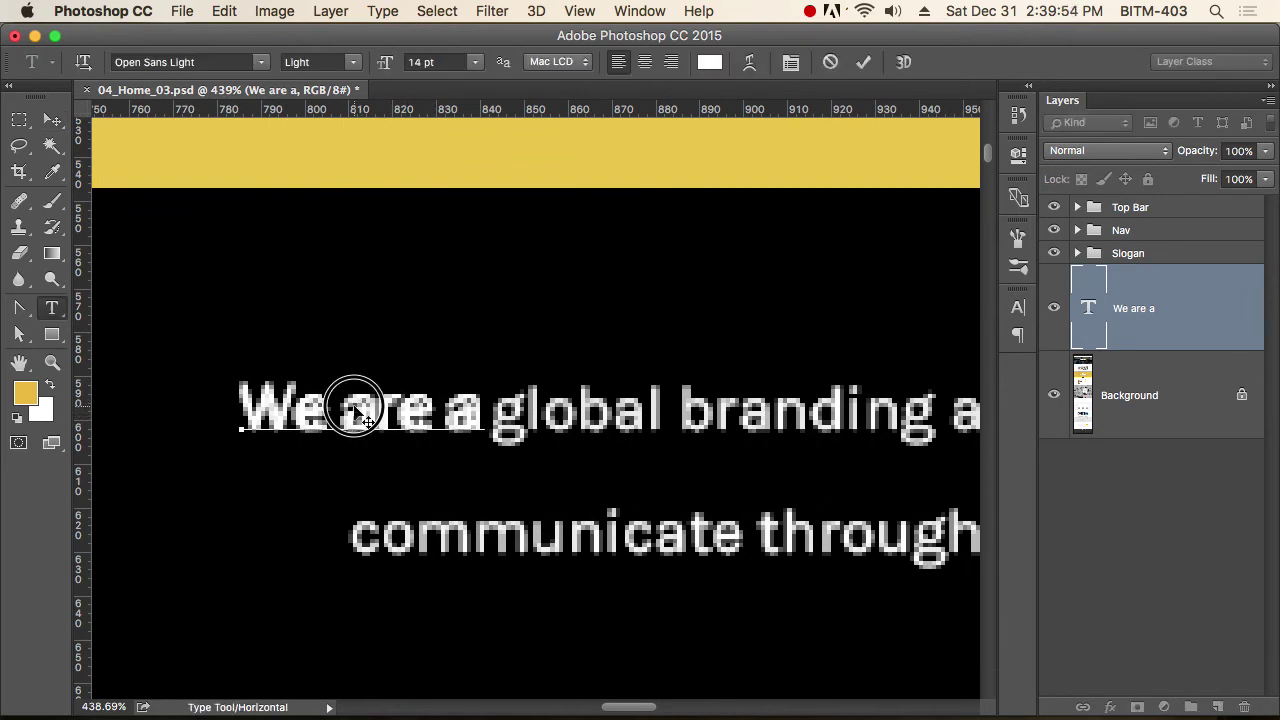
click(714, 63)
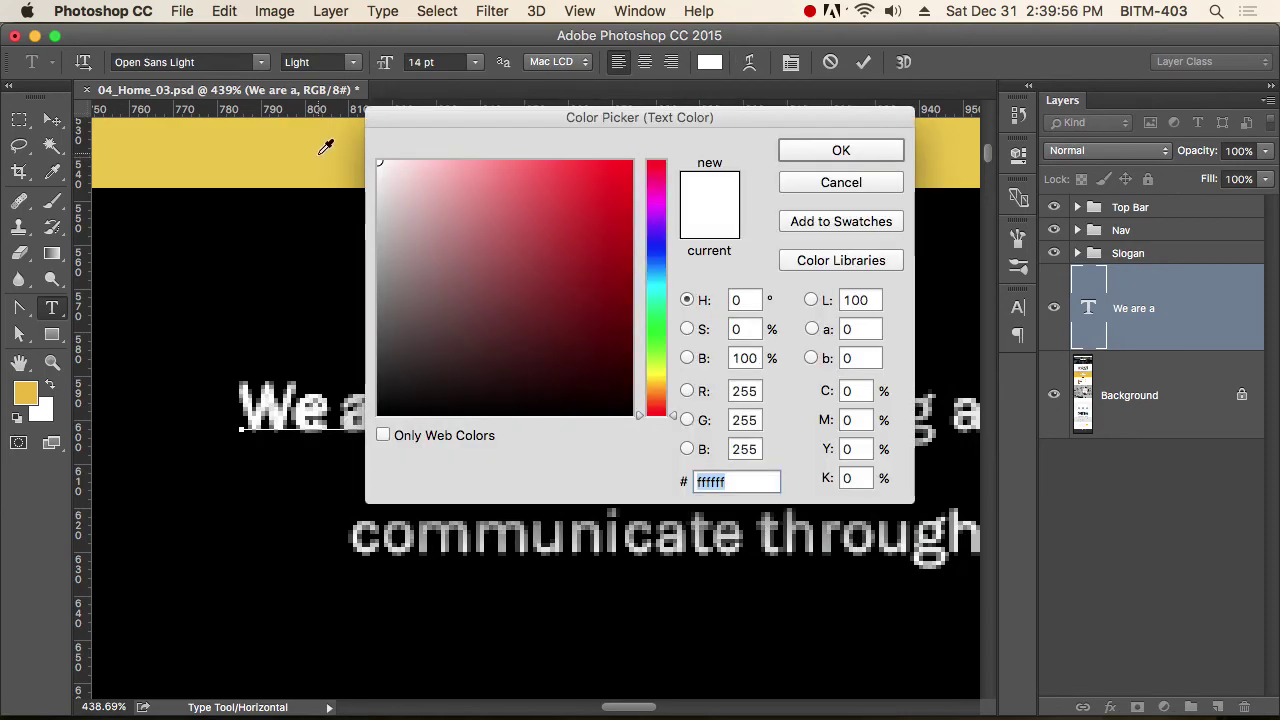
click(632, 161)
click(800, 148)
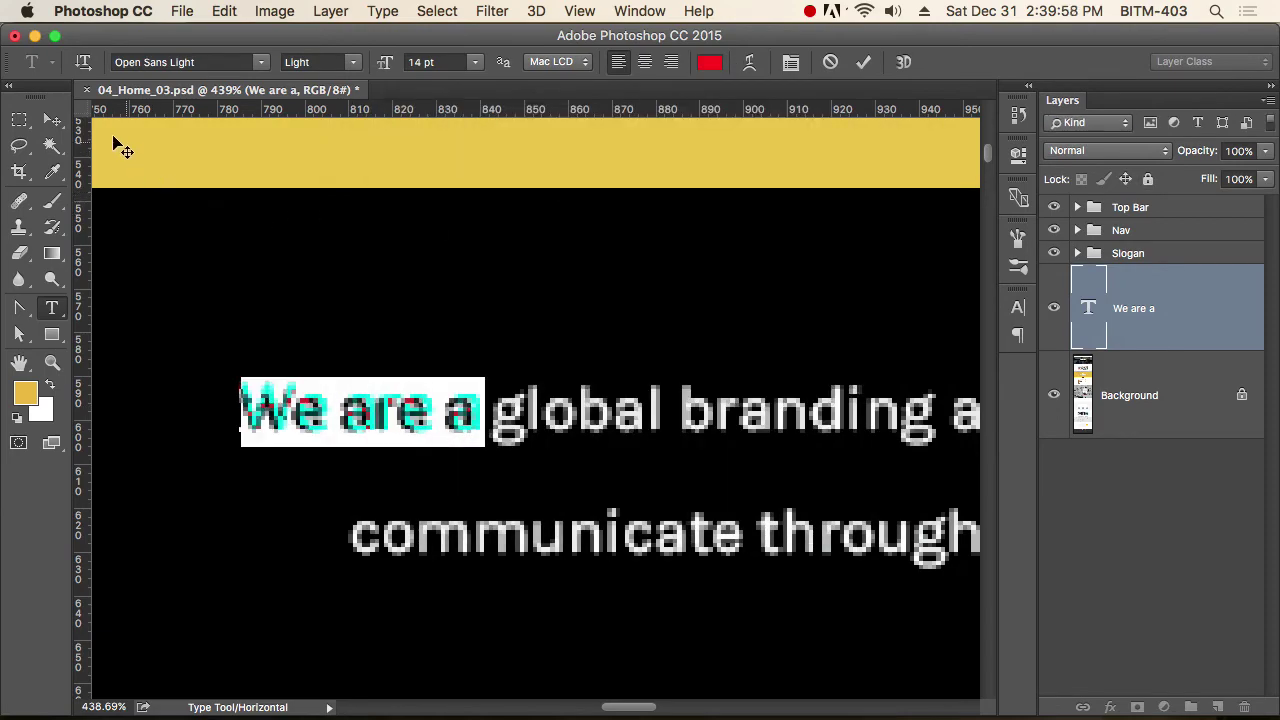
key(v)
Nudge the red text down one pixel and reduce it to 13 pt.
scroll(400, 434, up, 4)
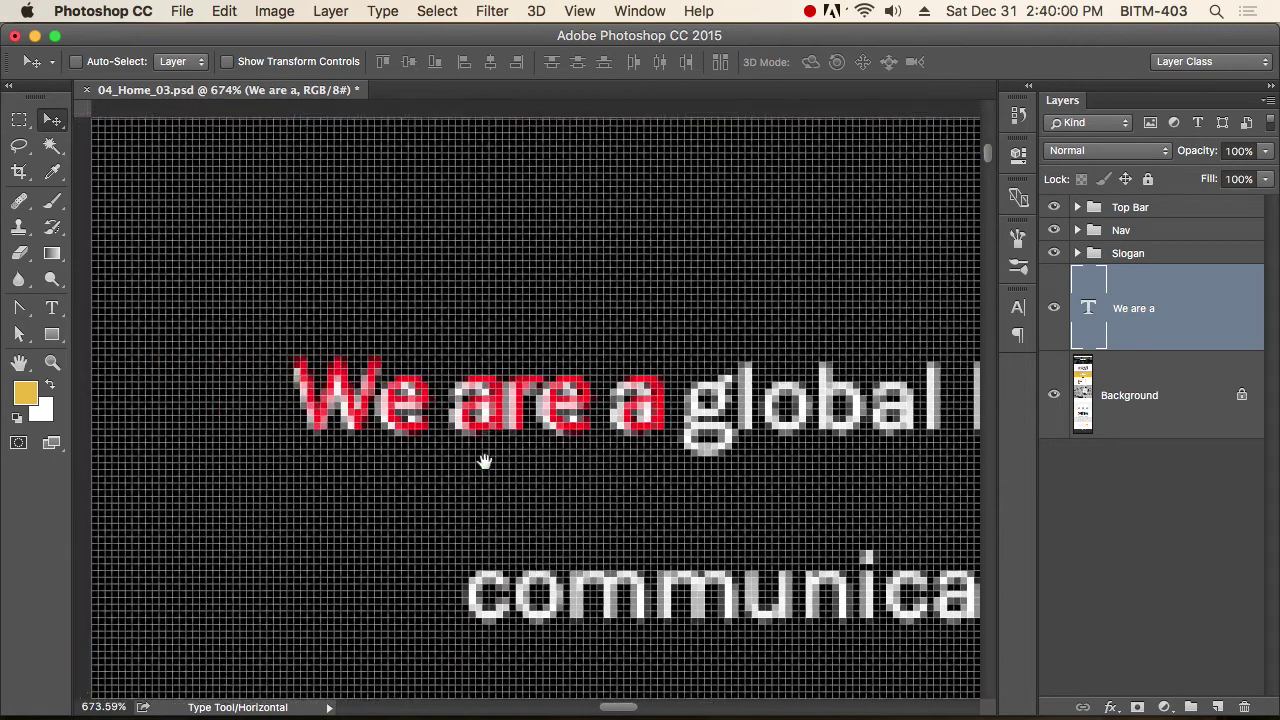
key(Down)
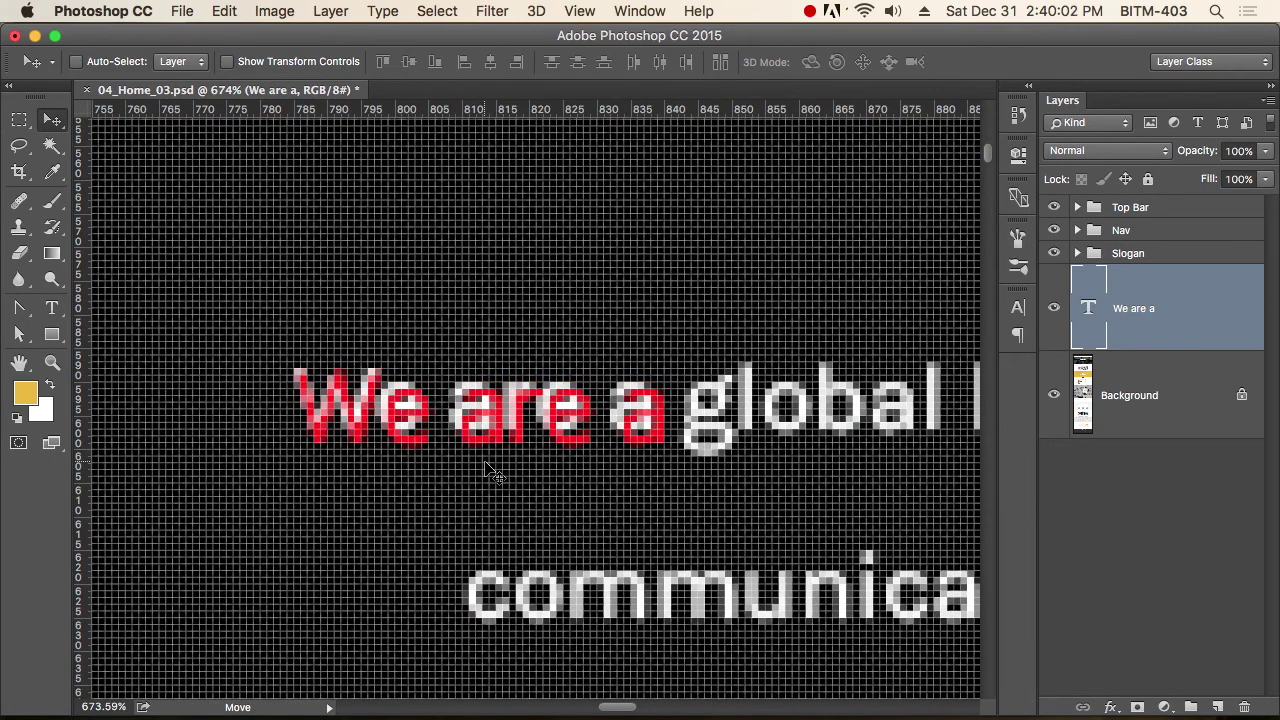
key(t)
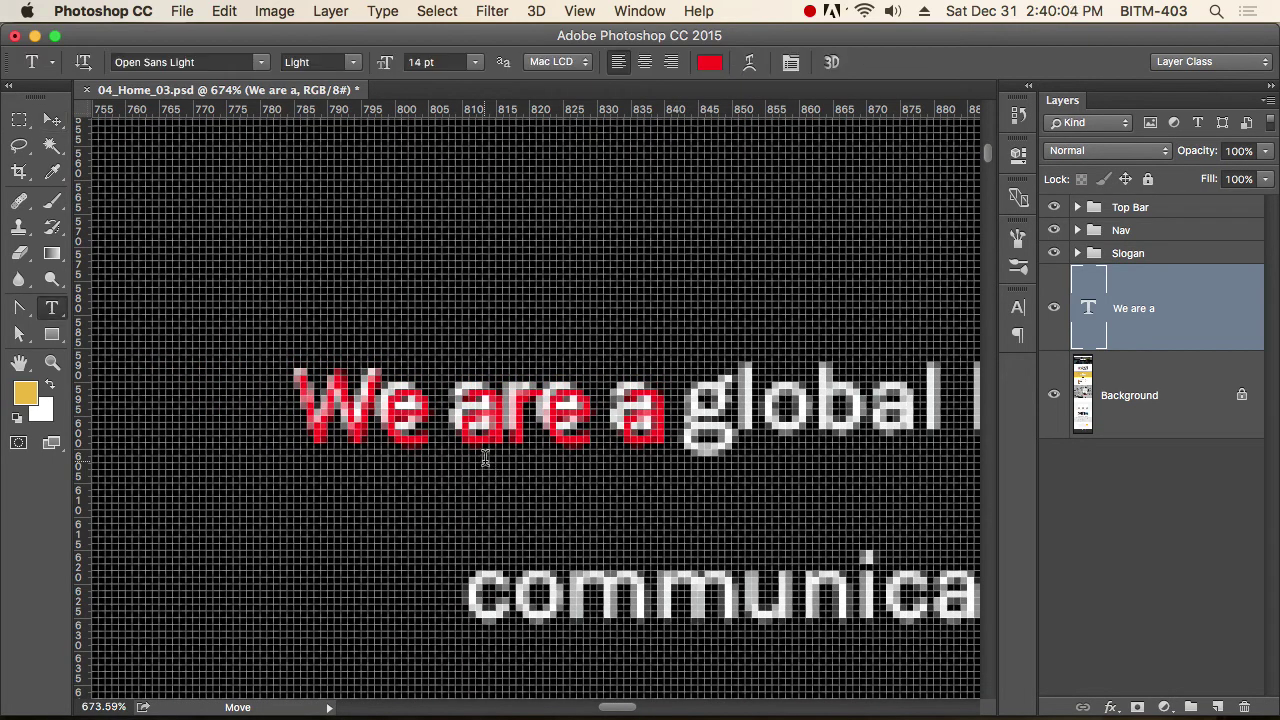
triple_click(452, 416)
key(super+shift+comma)
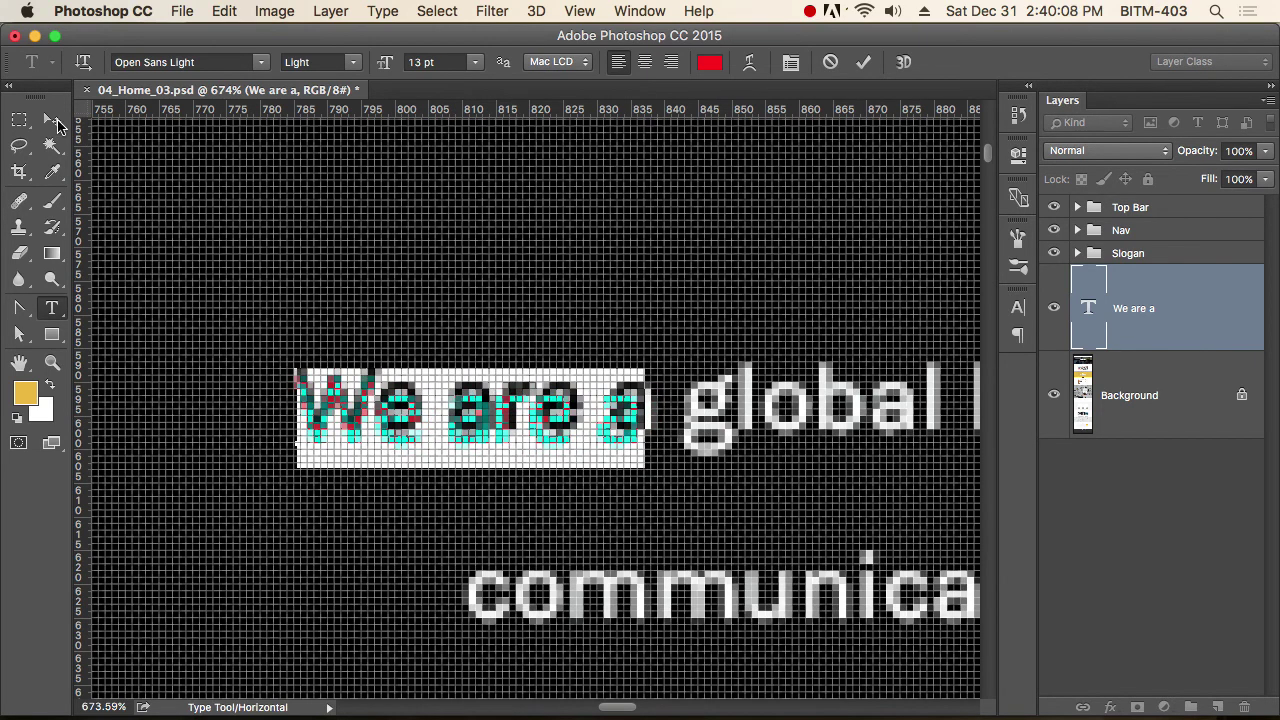
click(53, 120)
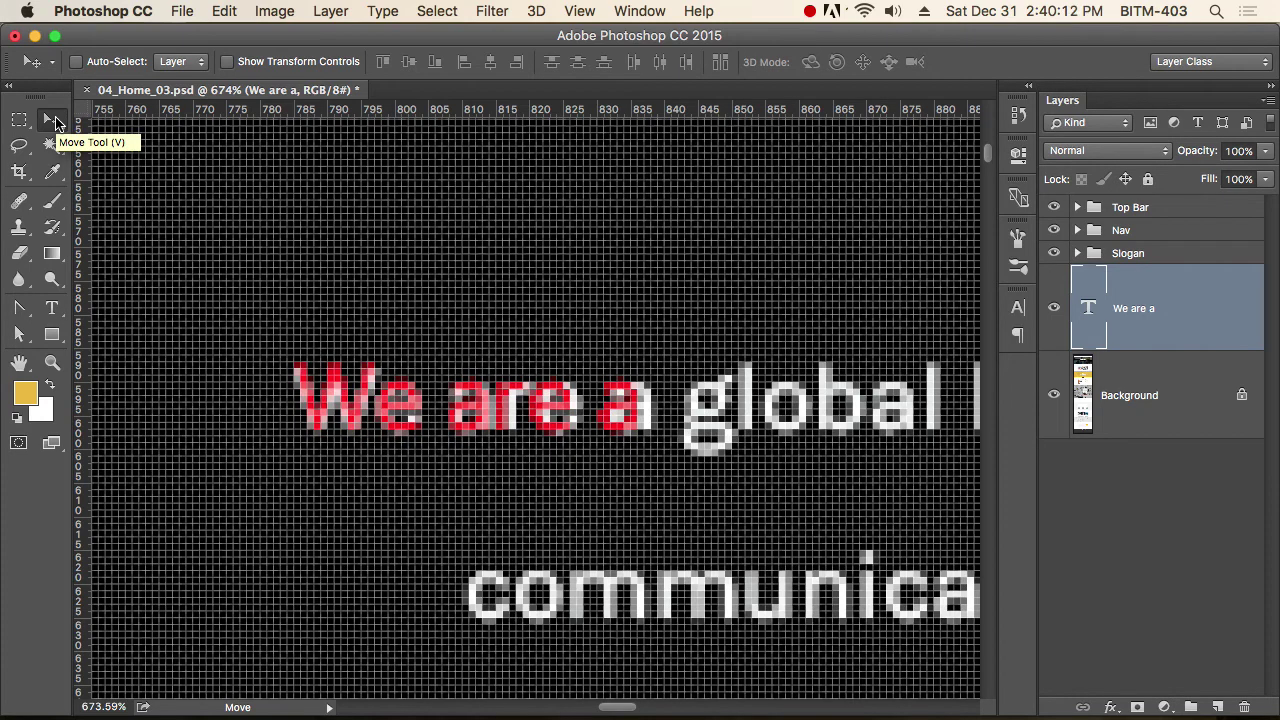
Add a second line 'ccccc' to the red scratch text.
key(t)
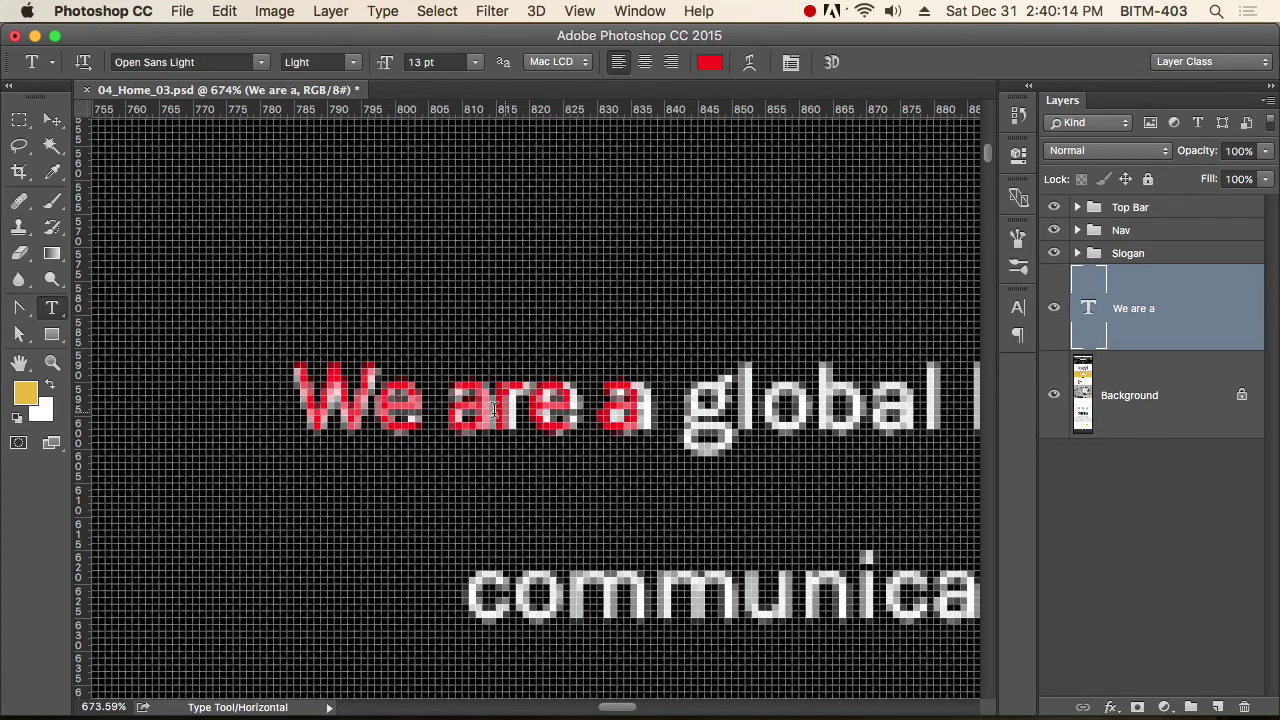
triple_click(473, 410)
key(super+a)
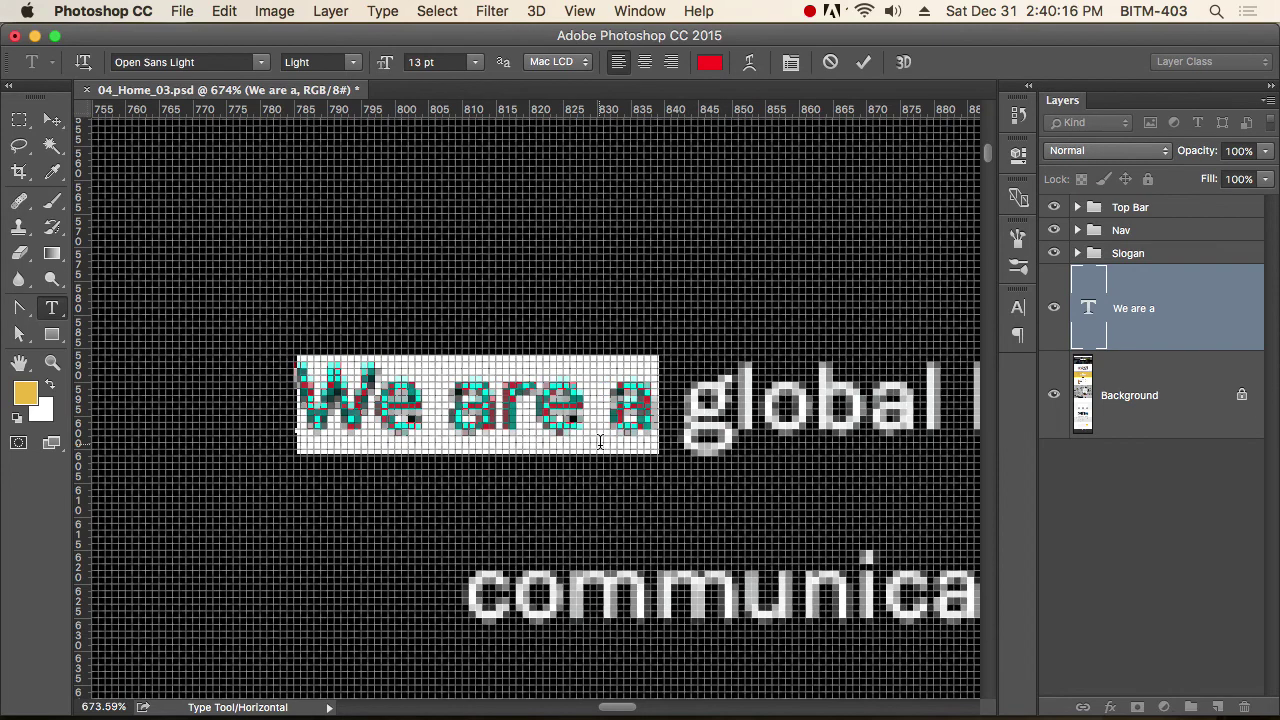
click(52, 120)
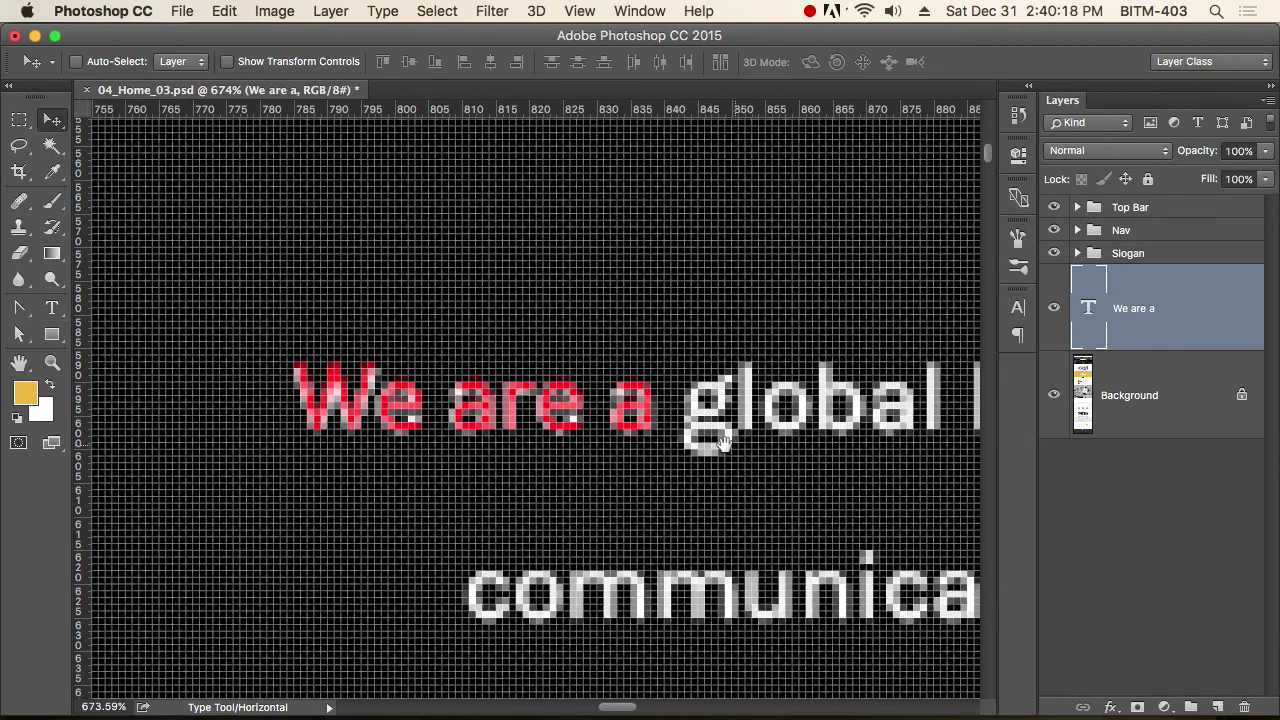
drag(737, 443, 548, 375)
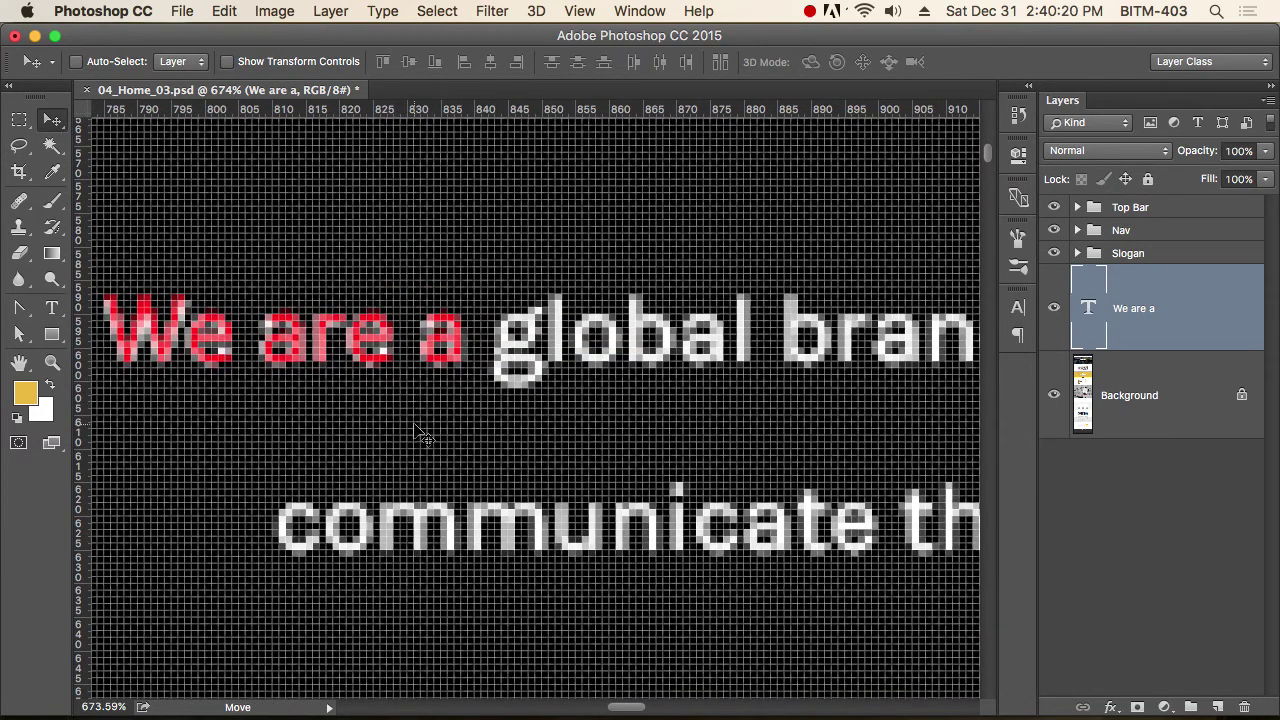
key(t)
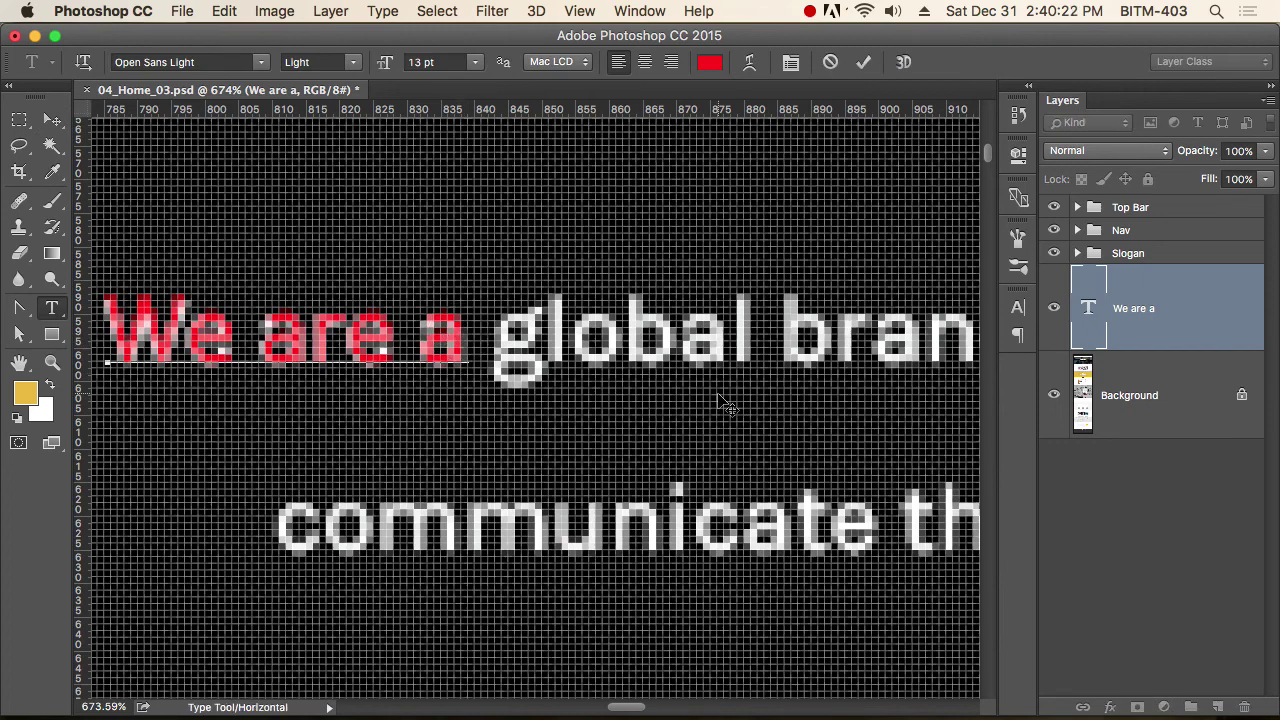
key(Return)
text(ccccc)
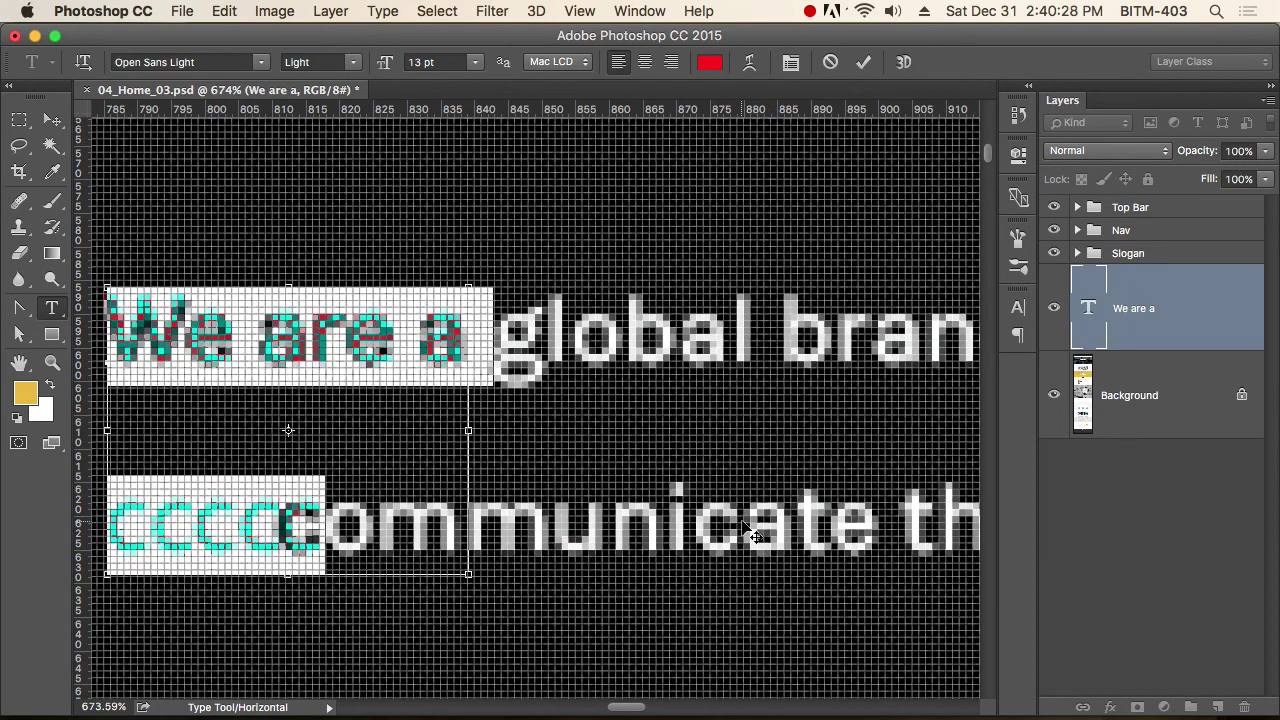
key(super+a)
key(super+t)
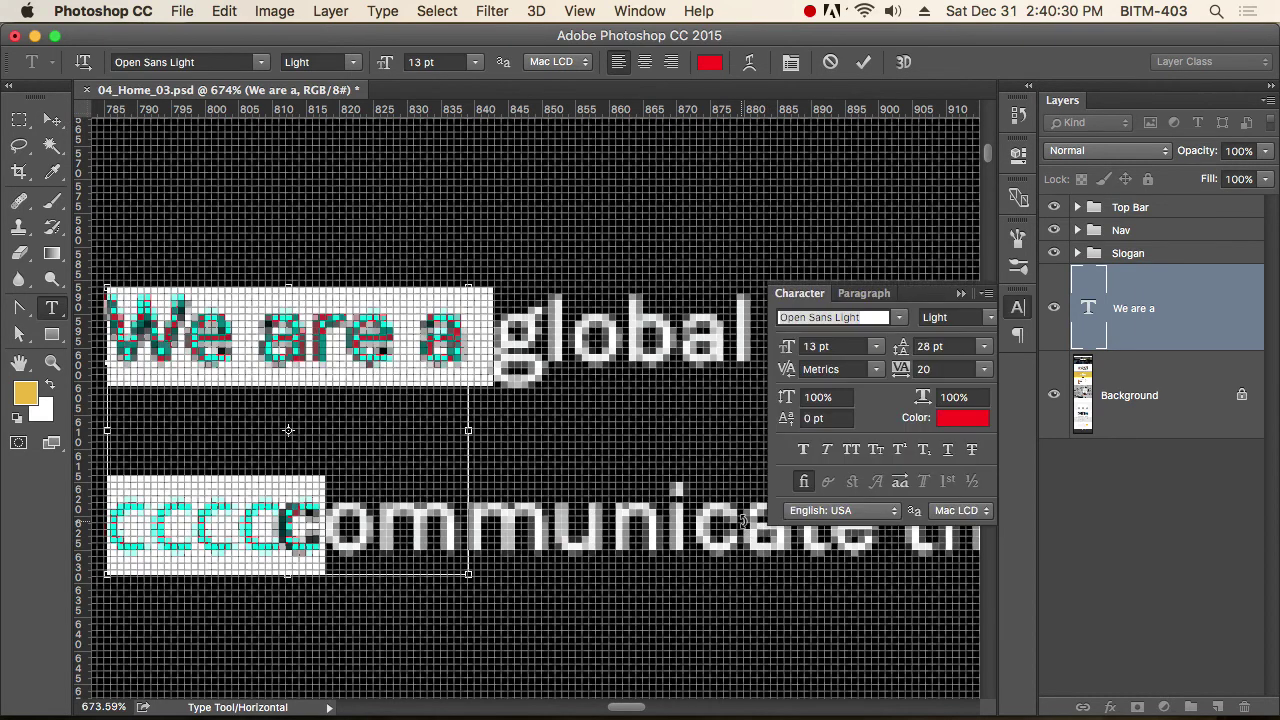
key(super+t)
click(52, 119)
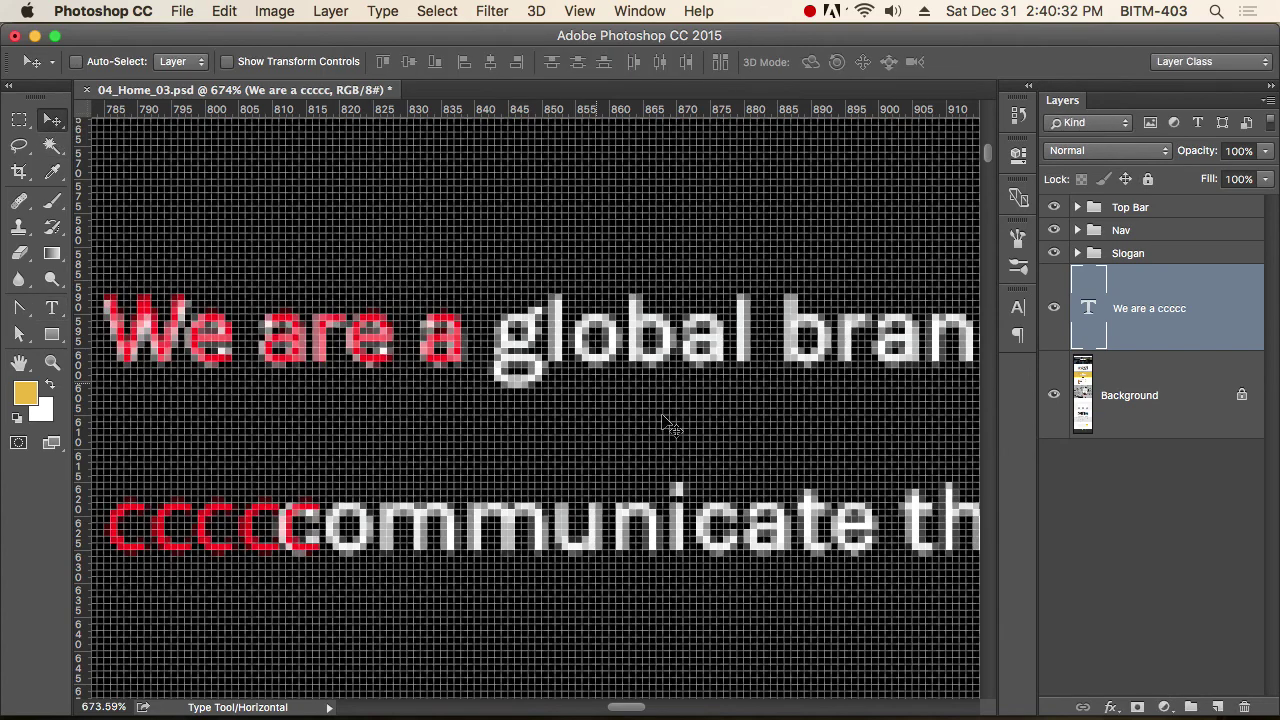
Zoom out and delete all the red scratch text, discarding the empty layer.
alt+super+click(577, 434)
alt+super+click(660, 443)
alt+super+click(621, 438)
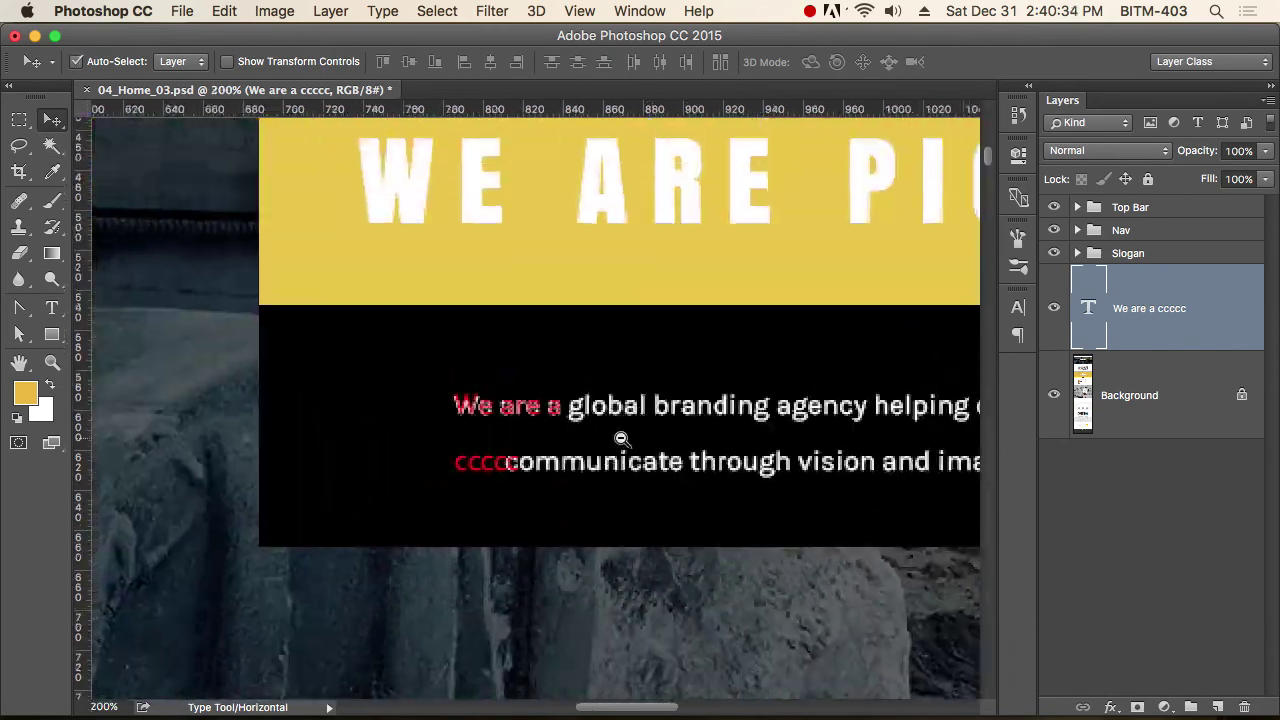
alt+super+click(621, 438)
key(t)
click(337, 430)
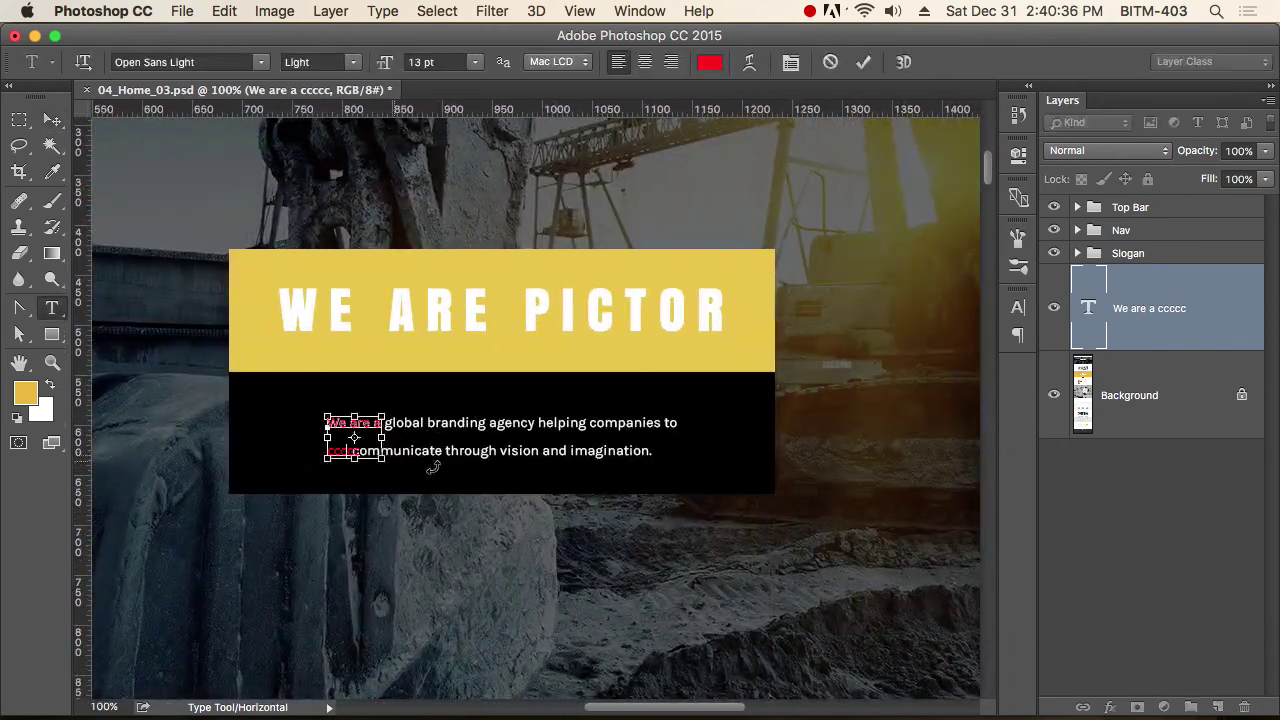
key(super+a)
key(BackSpace)
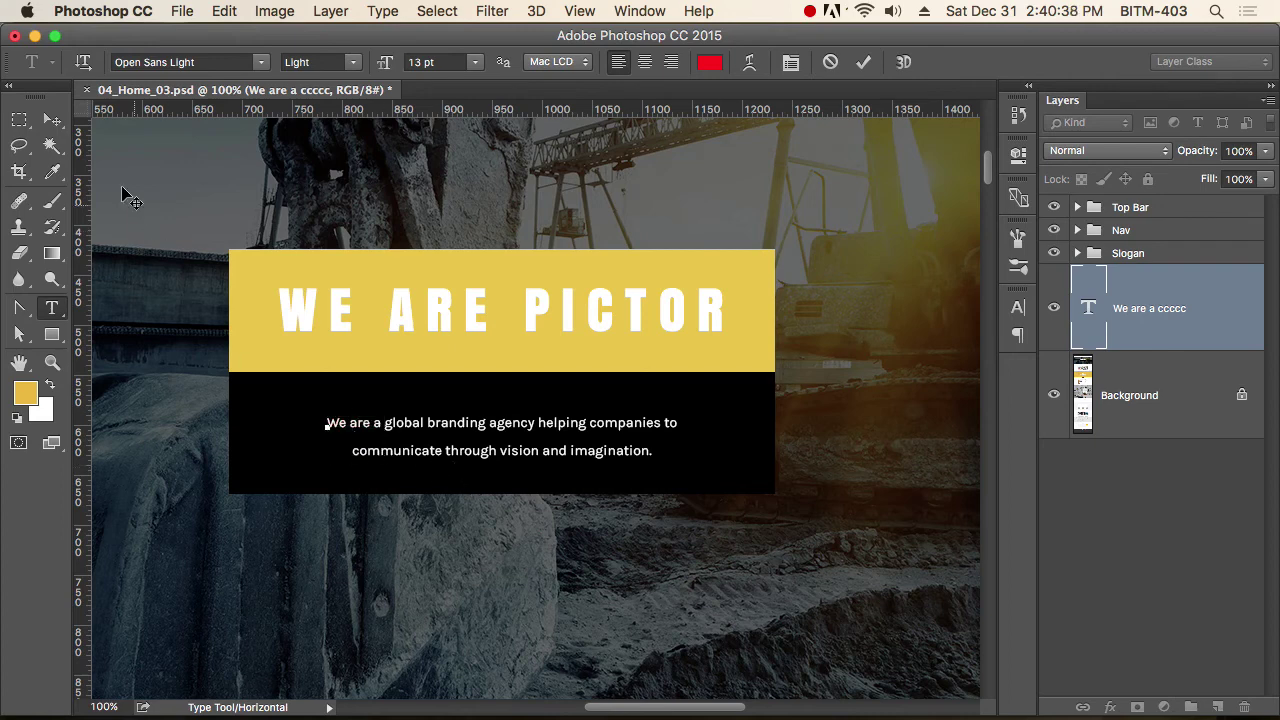
click(52, 120)
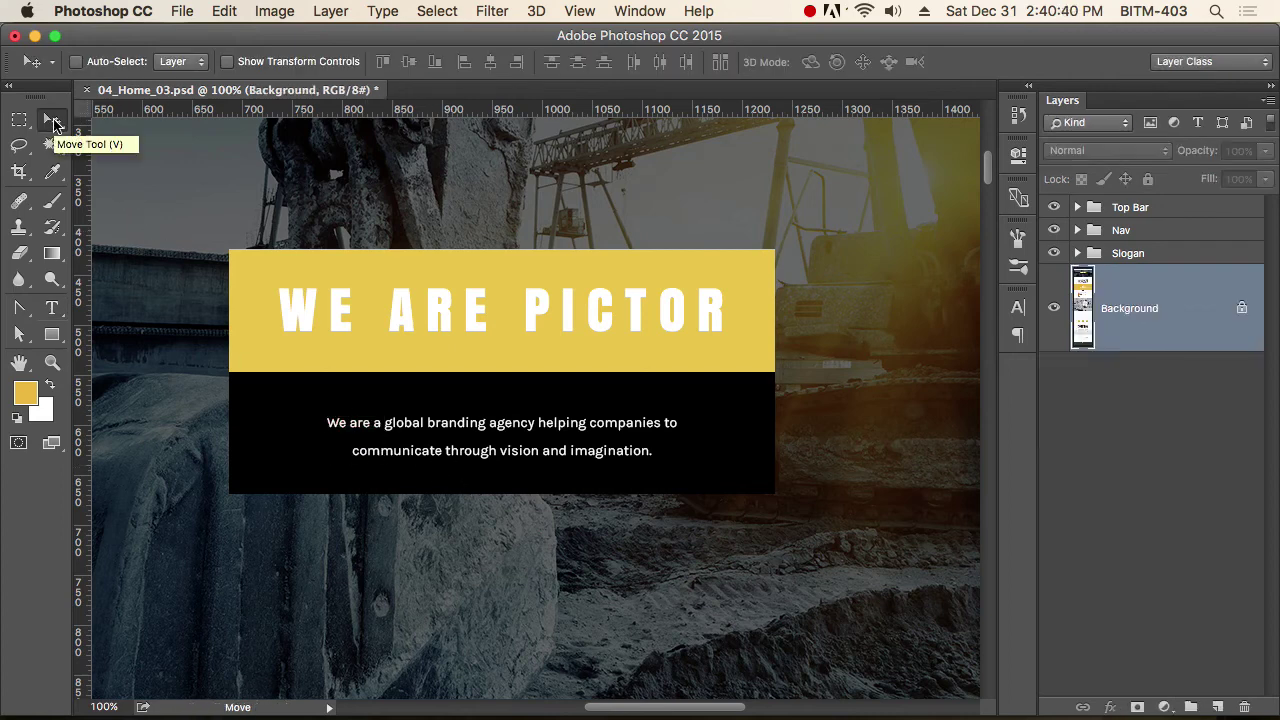
Draw a paragraph box over the slogan and fill it with Lorem Ipsum trimmed after 'aliqua.'.
key(t)
drag(295, 397, 735, 482)
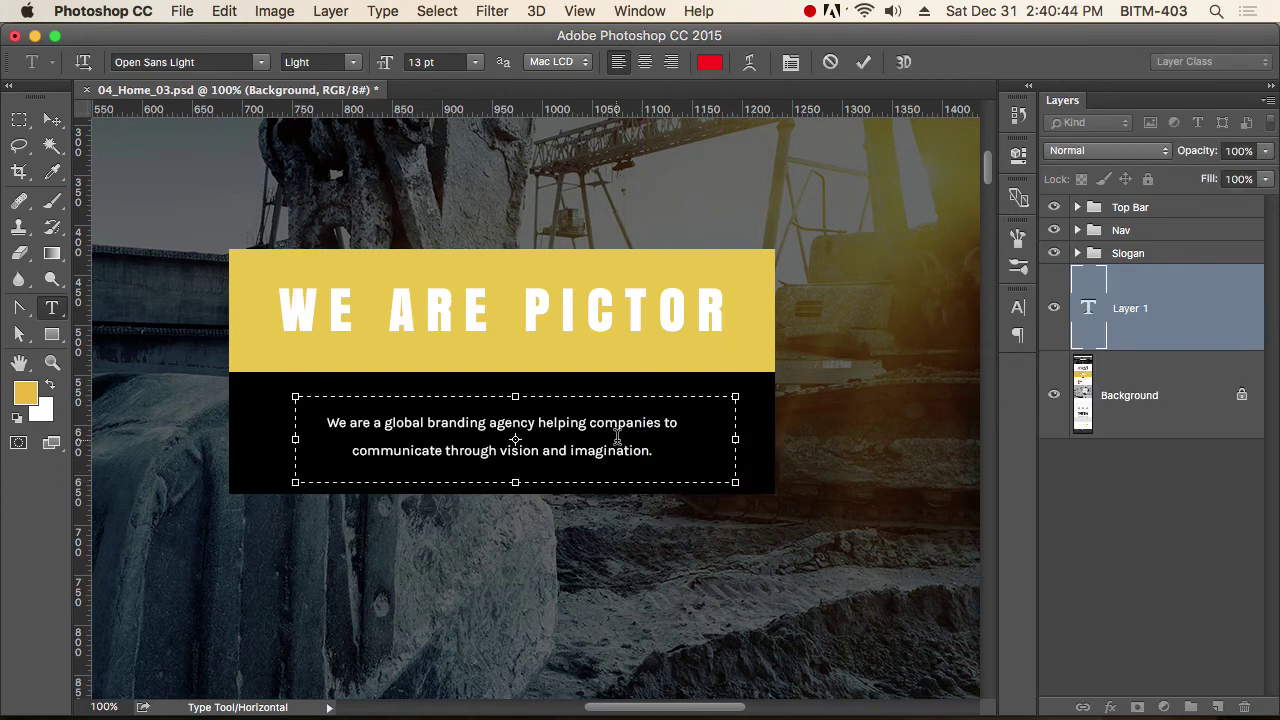
key(cmd+v)
drag(327, 432, 299, 418)
double_click(350, 400)
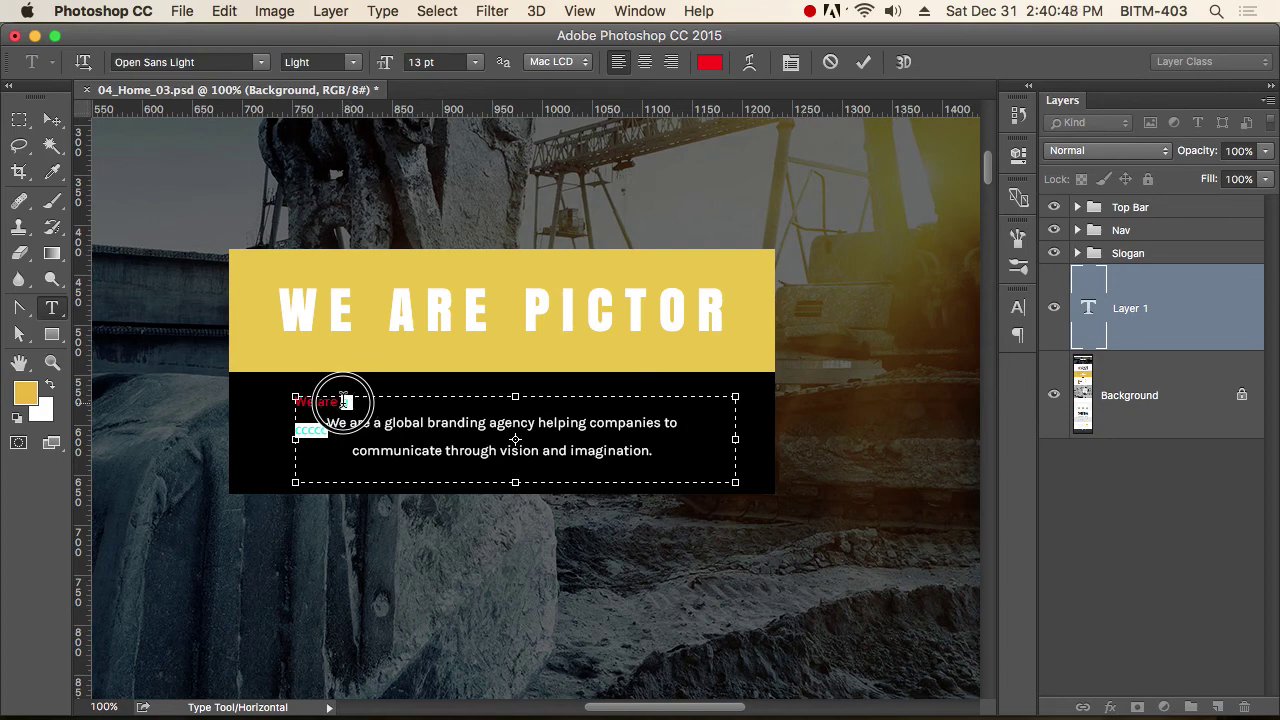
click(328, 11)
mouse_move(378, 9)
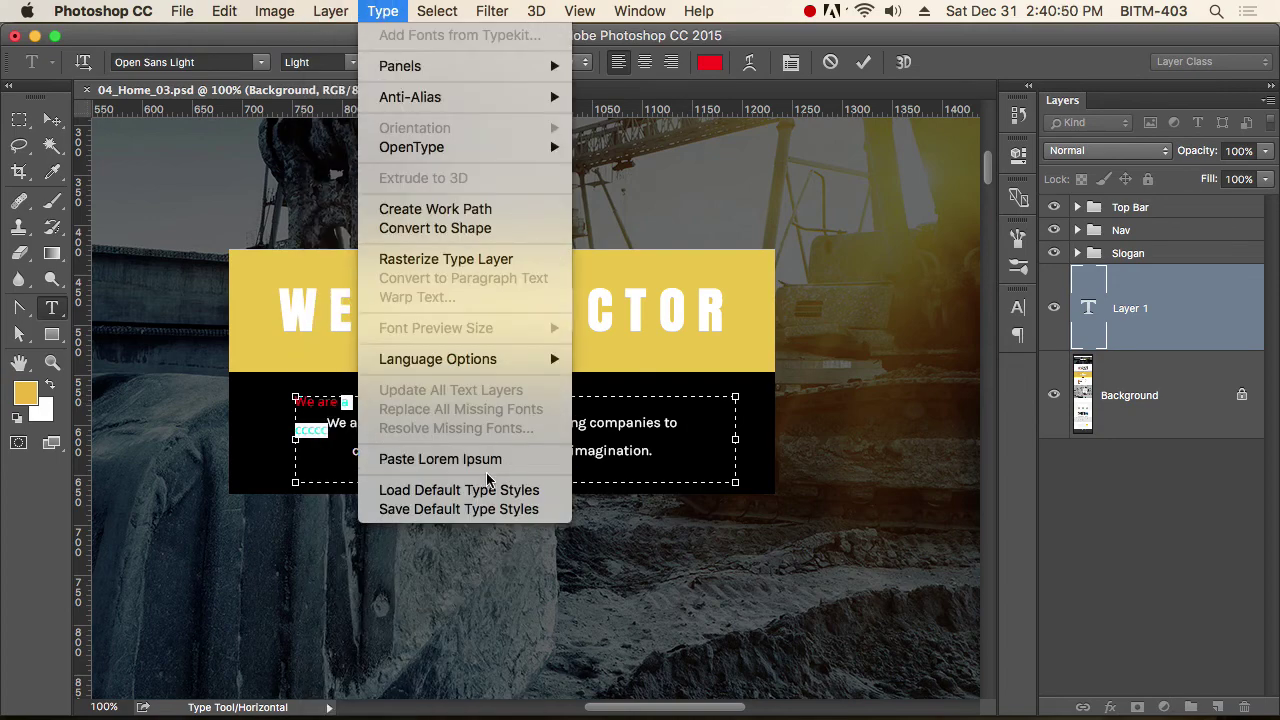
click(463, 459)
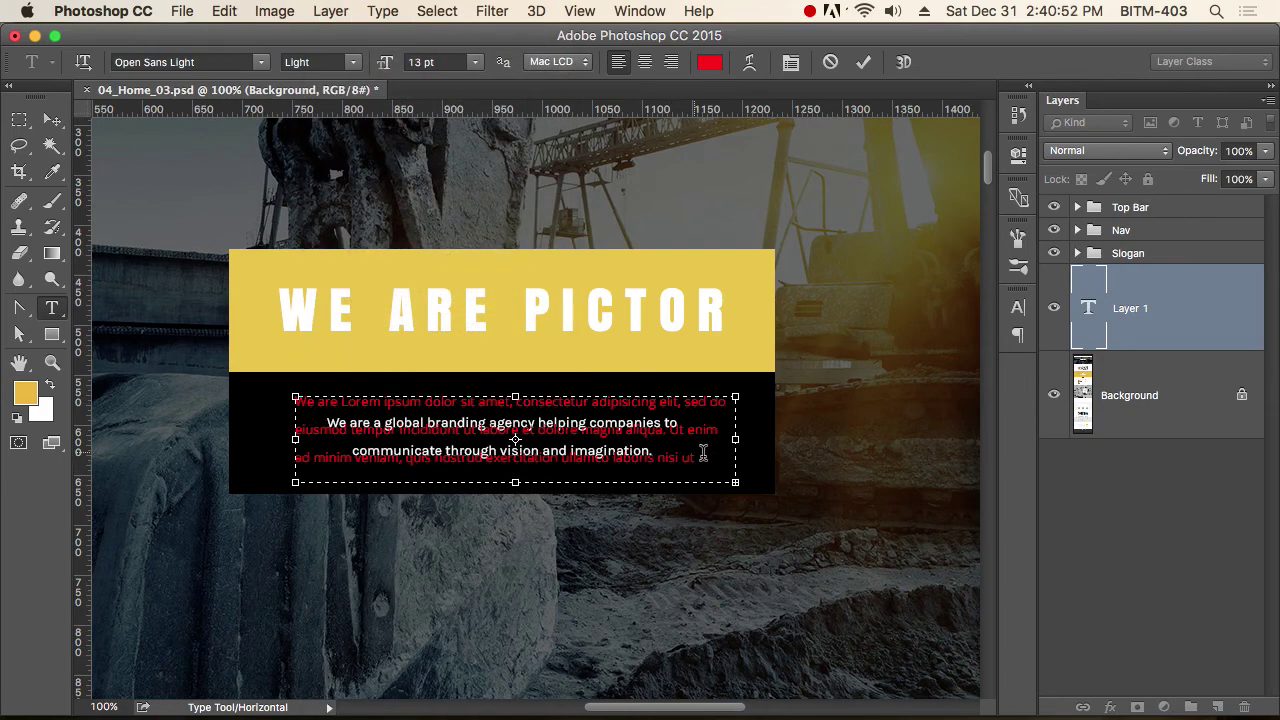
drag(667, 428, 700, 462)
key(Delete)
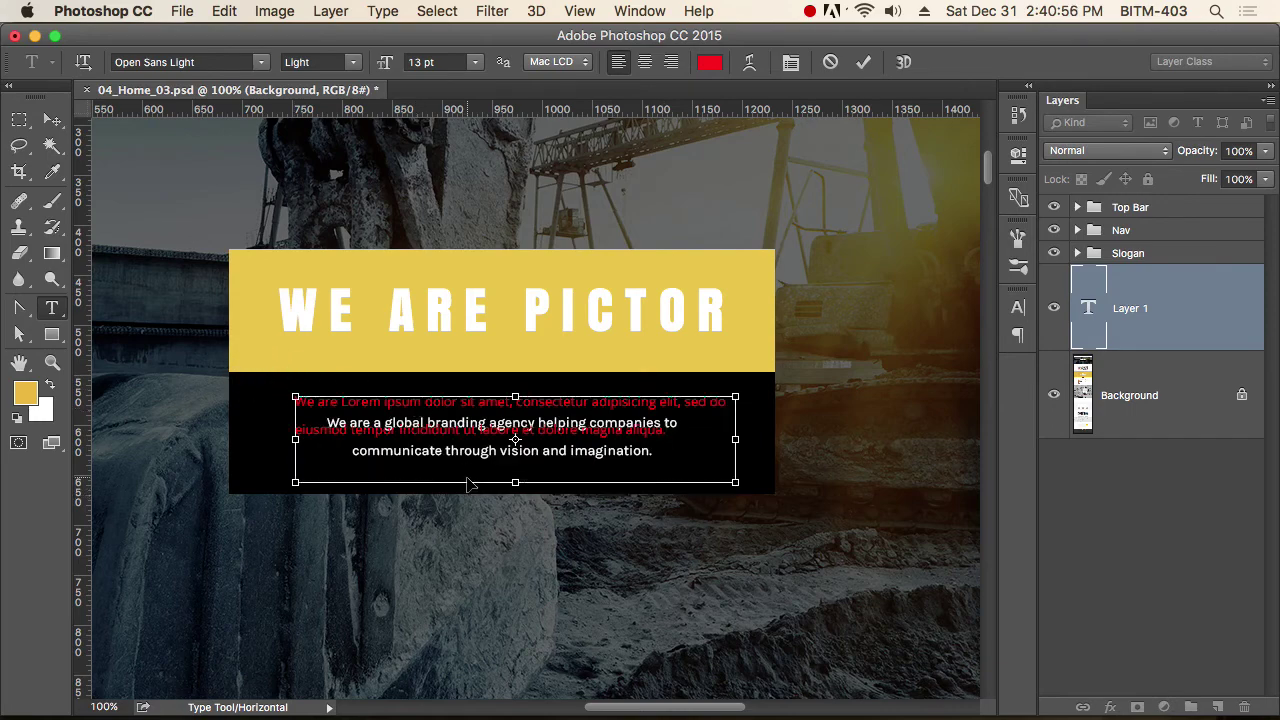
Centre-align the Lorem ipsum paragraph and make its text white.
key(super+a)
click(645, 62)
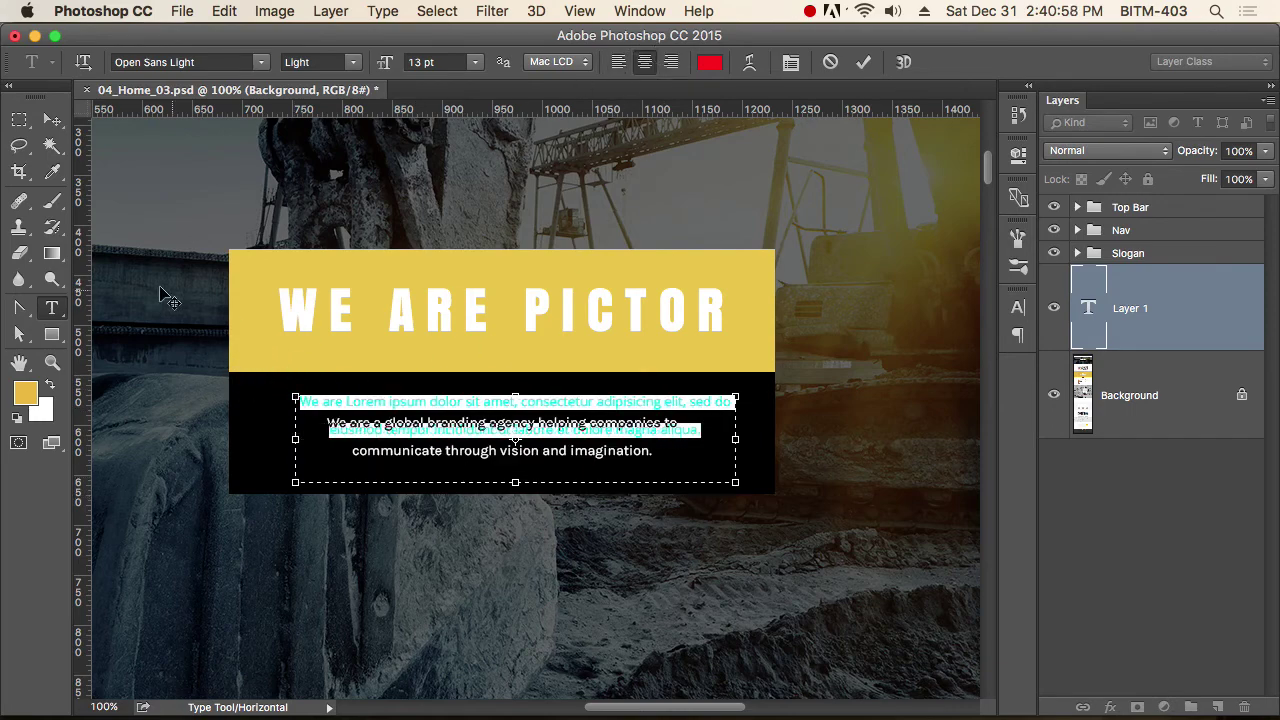
click(710, 64)
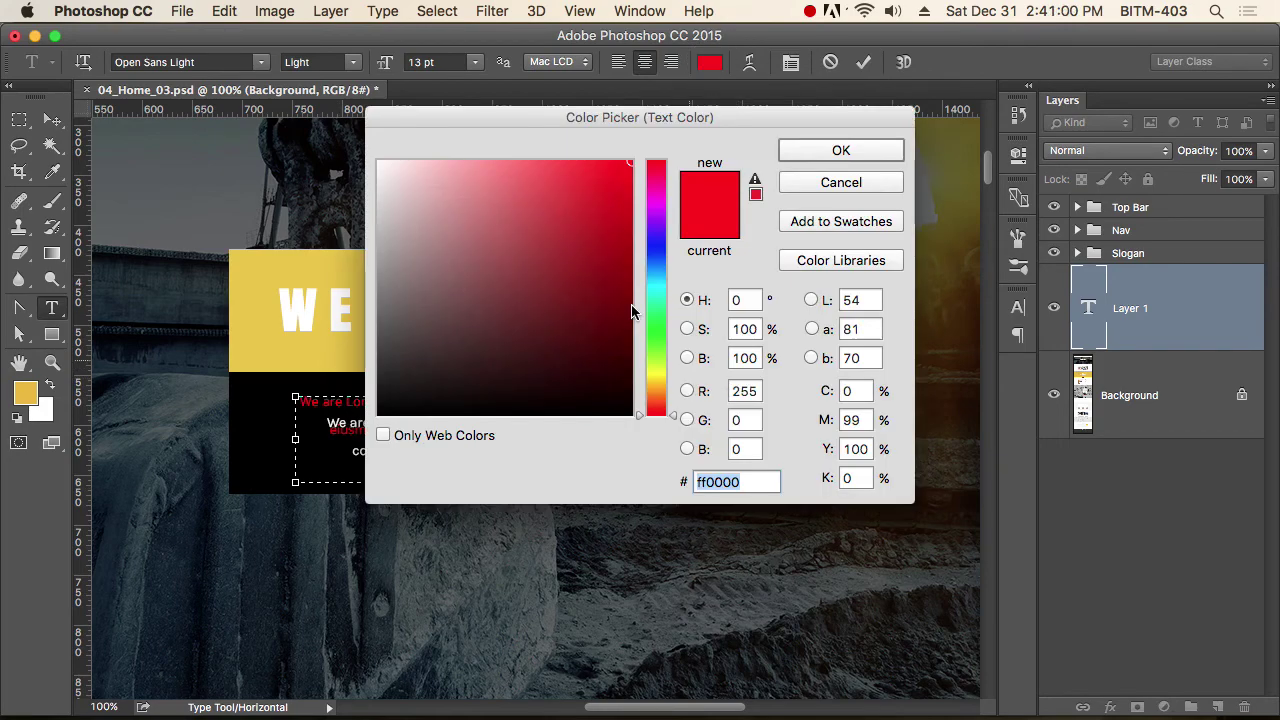
drag(632, 312, 332, 122)
click(845, 152)
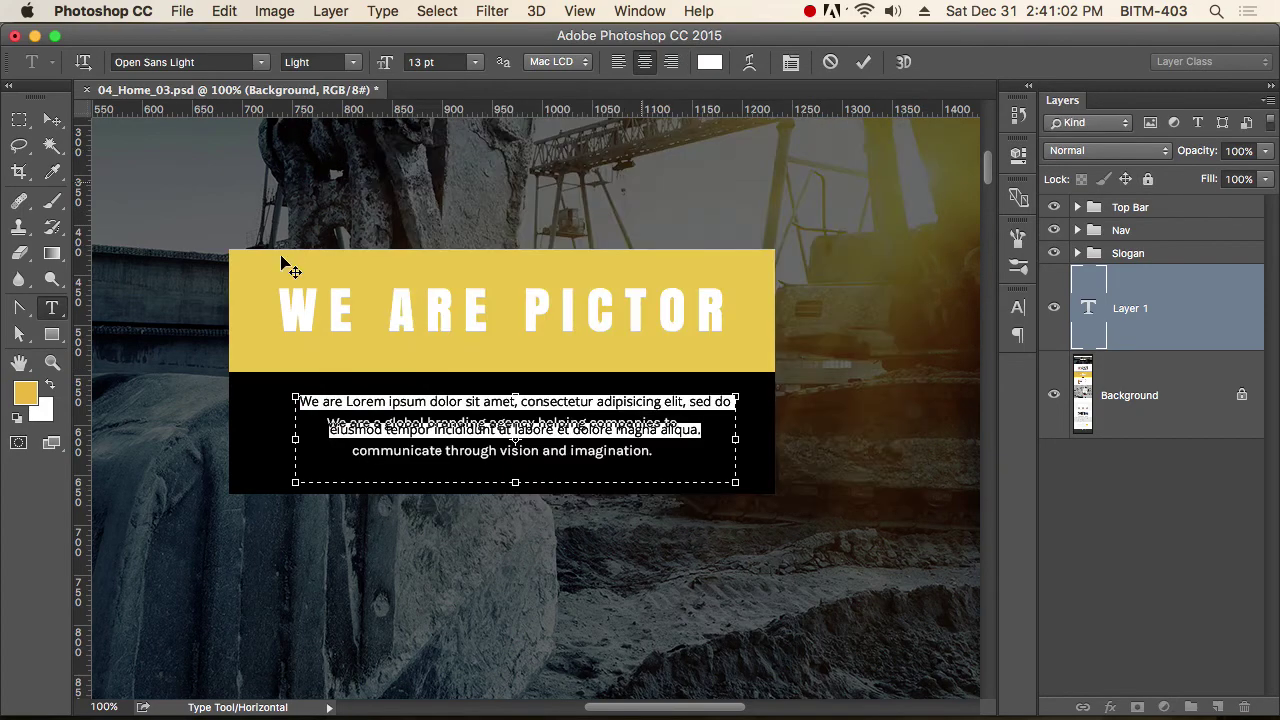
click(53, 120)
key(super+plus)
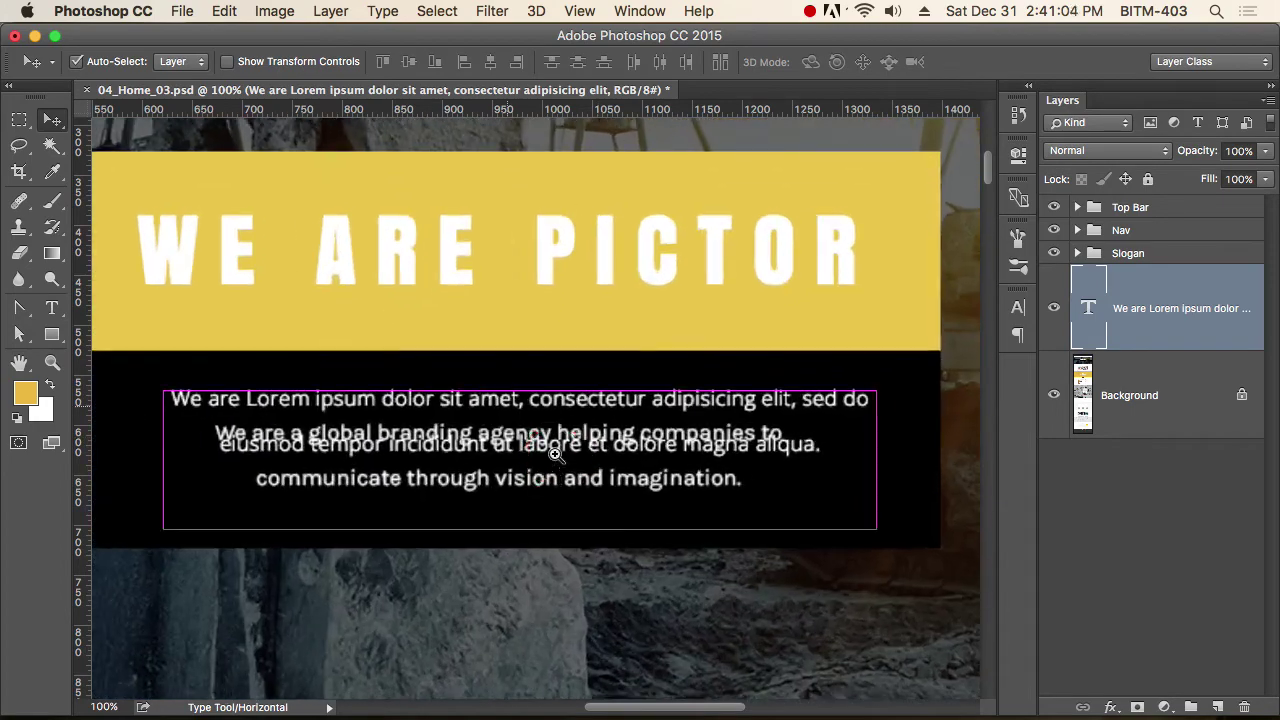
Drag and nudge the Lorem ipsum text down over the original lines, then select Background.
drag(554, 454, 562, 466)
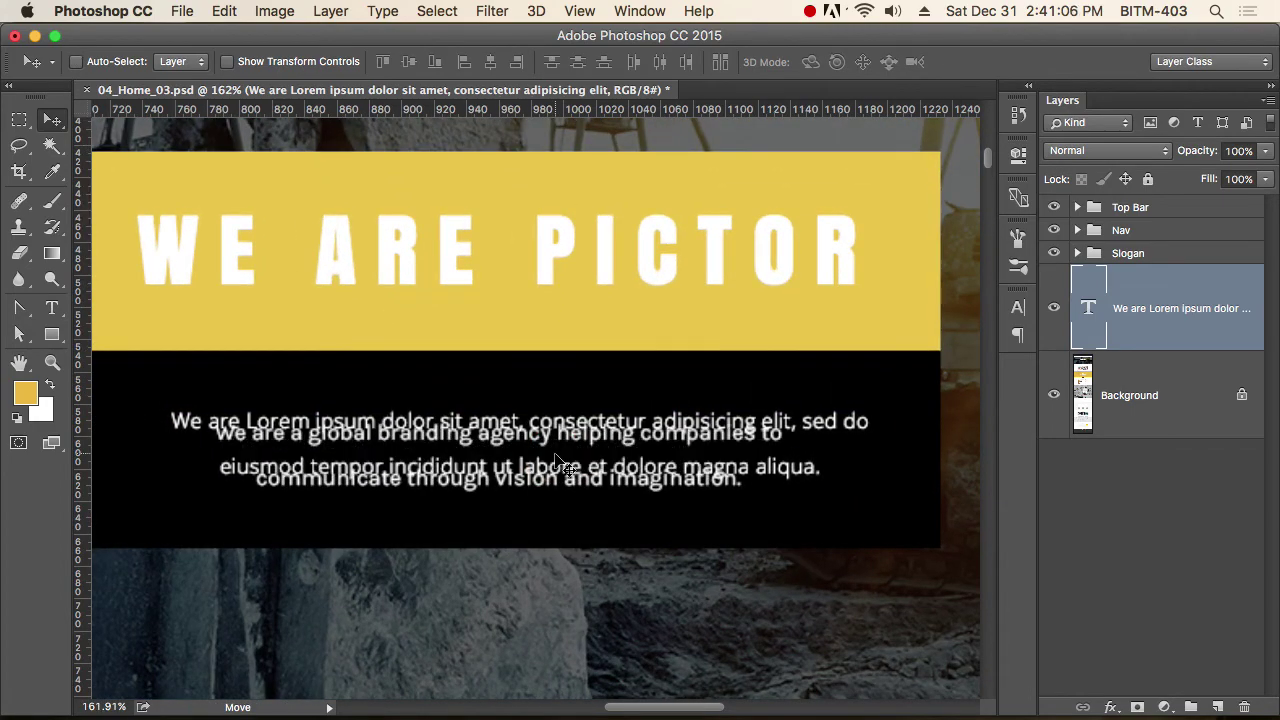
key(Down)
key(Down)
key(Down)
key(Down)
key(Down)
key(Down)
key(Down)
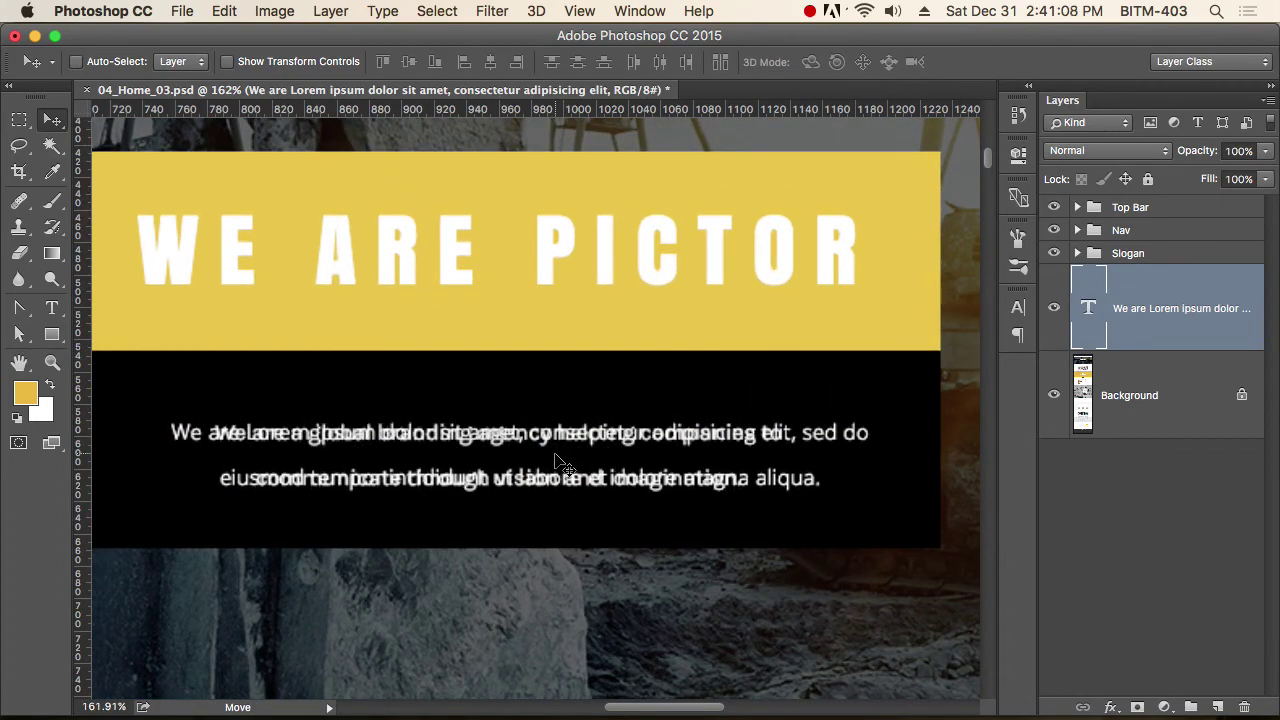
key(super+minus)
key(super+minus)
super+click(620, 466)
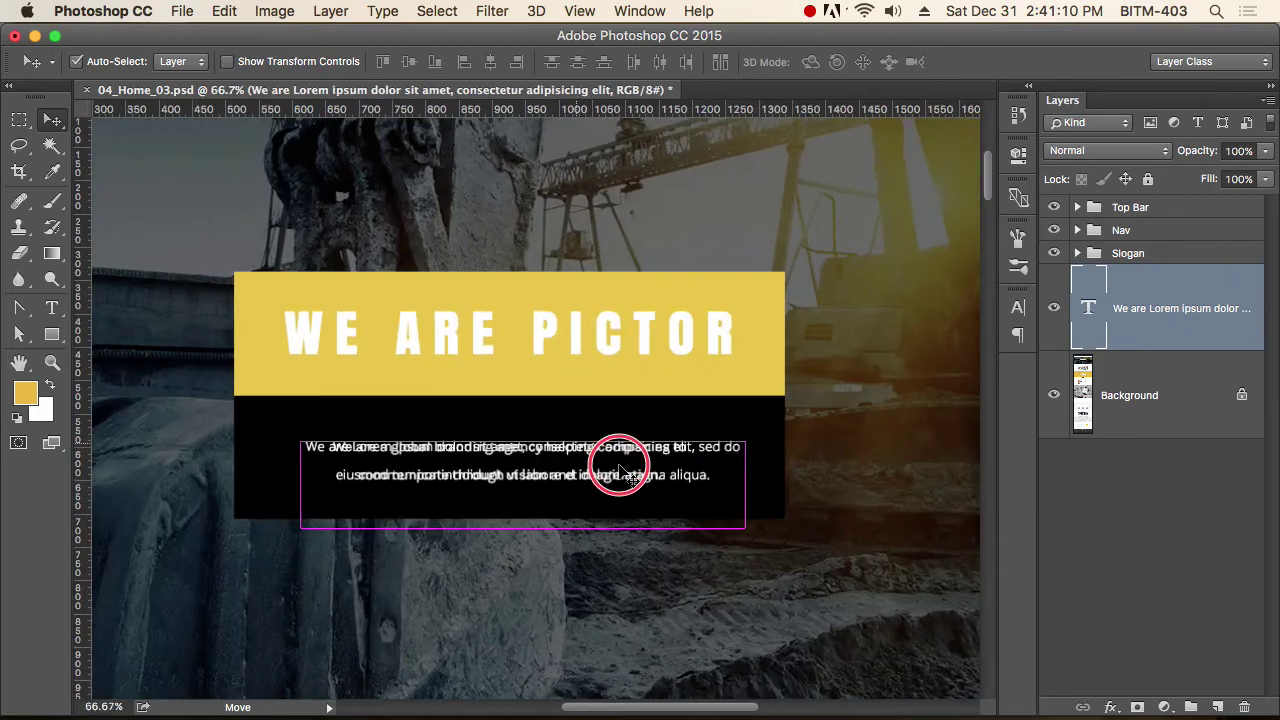
click(1120, 392)
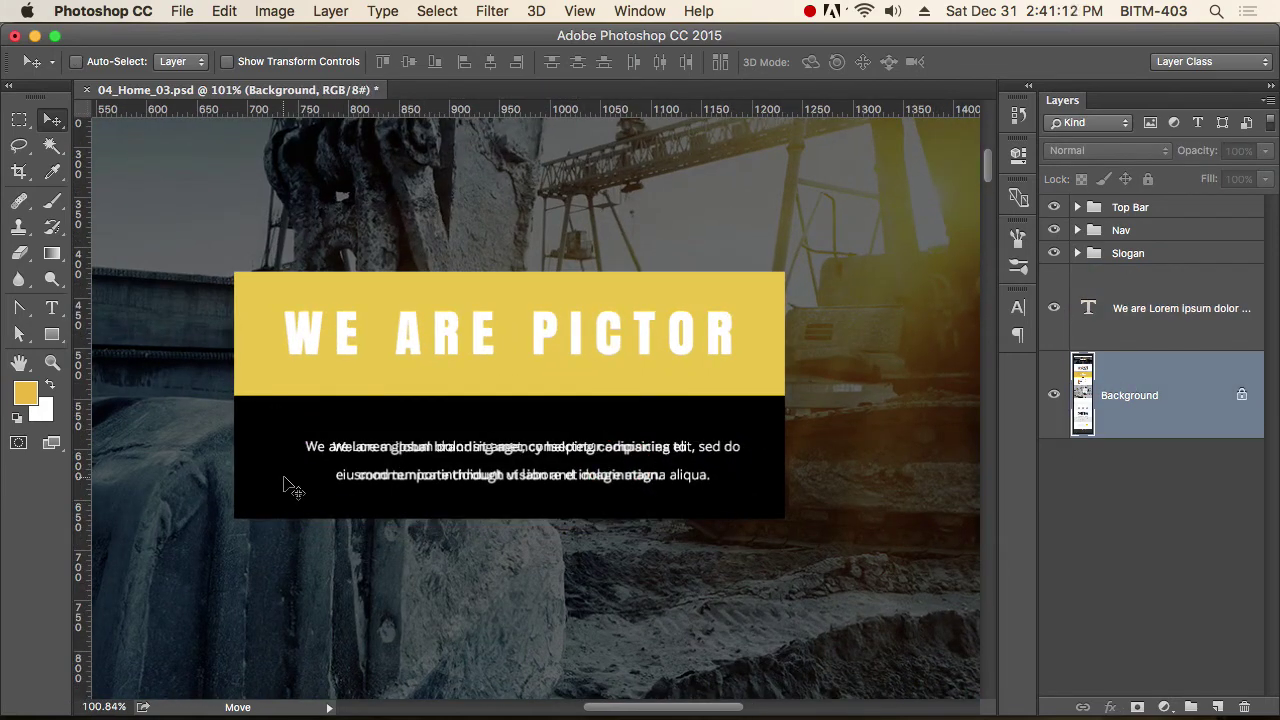
Draw a tall rectangle at the black box's left edge and fill it with sampled black.
key(u)
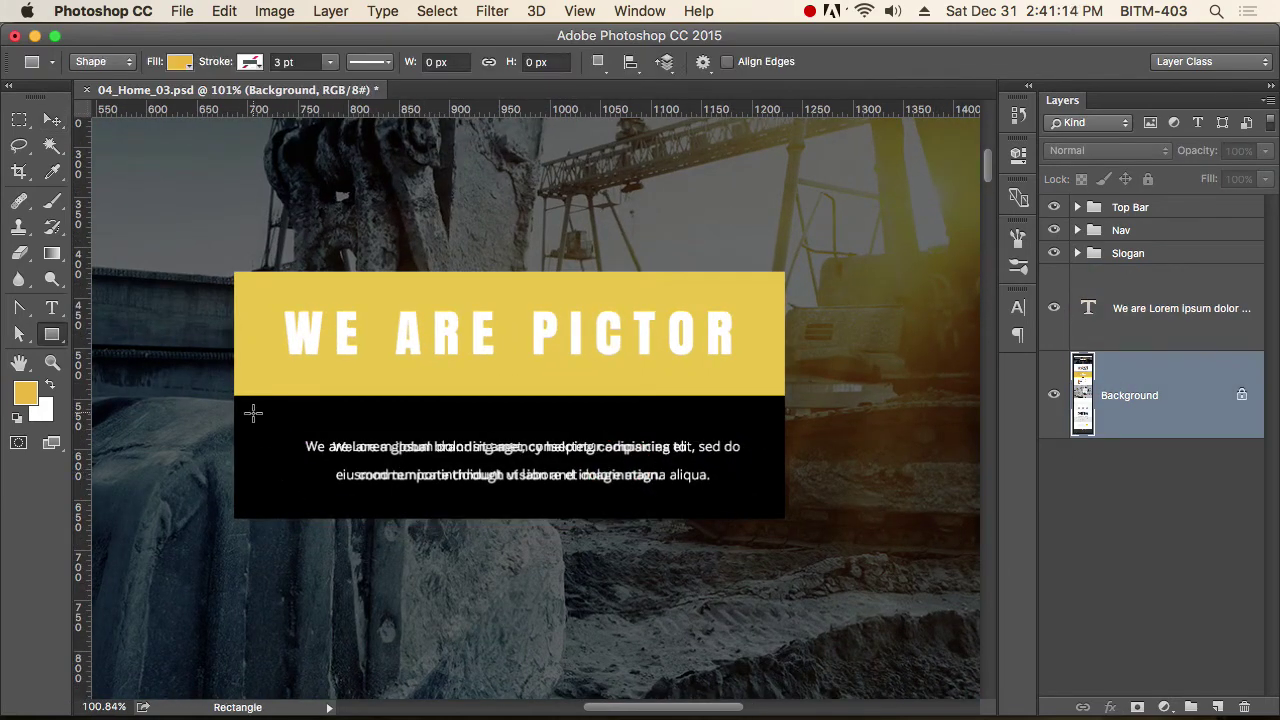
drag(238, 396, 287, 442)
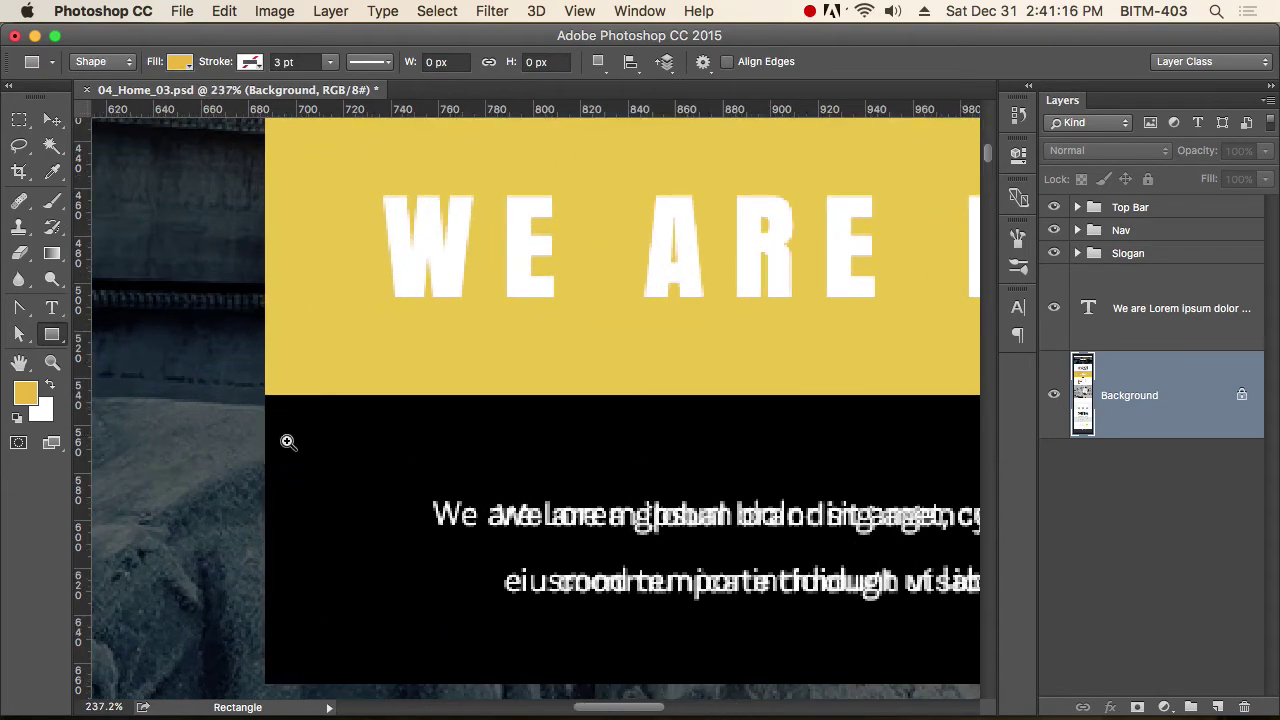
drag(265, 395, 331, 685)
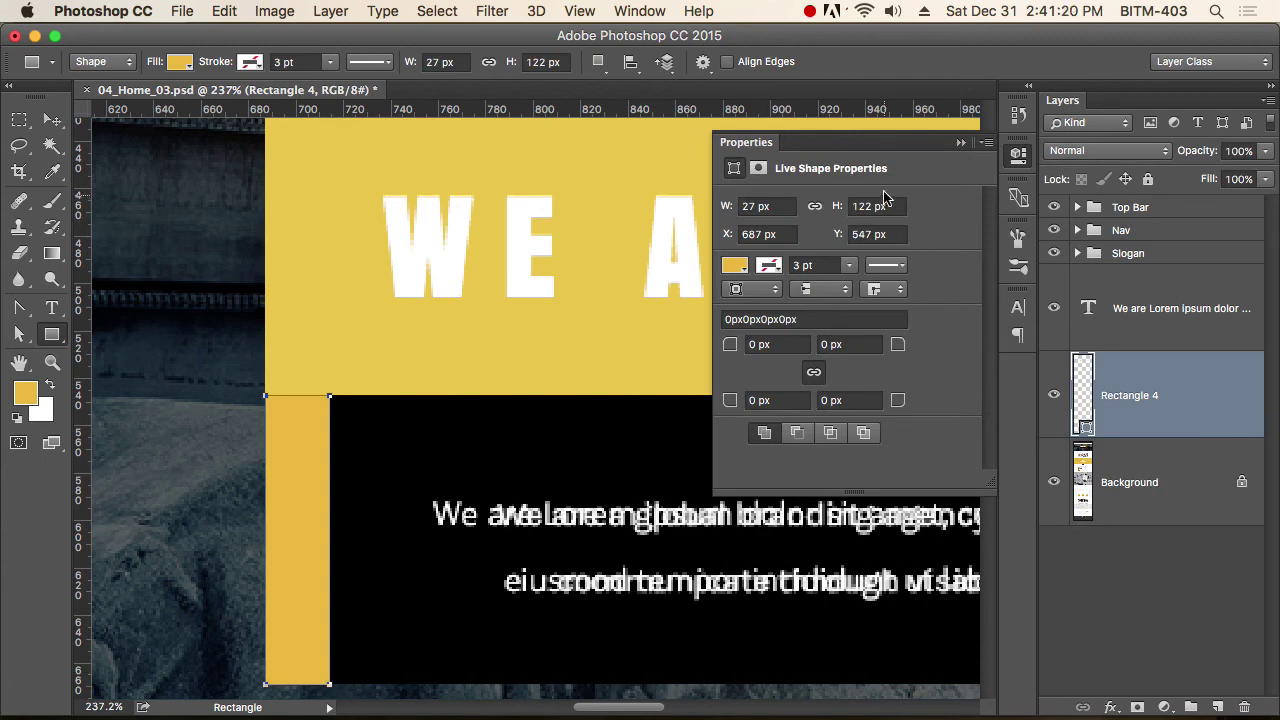
click(738, 272)
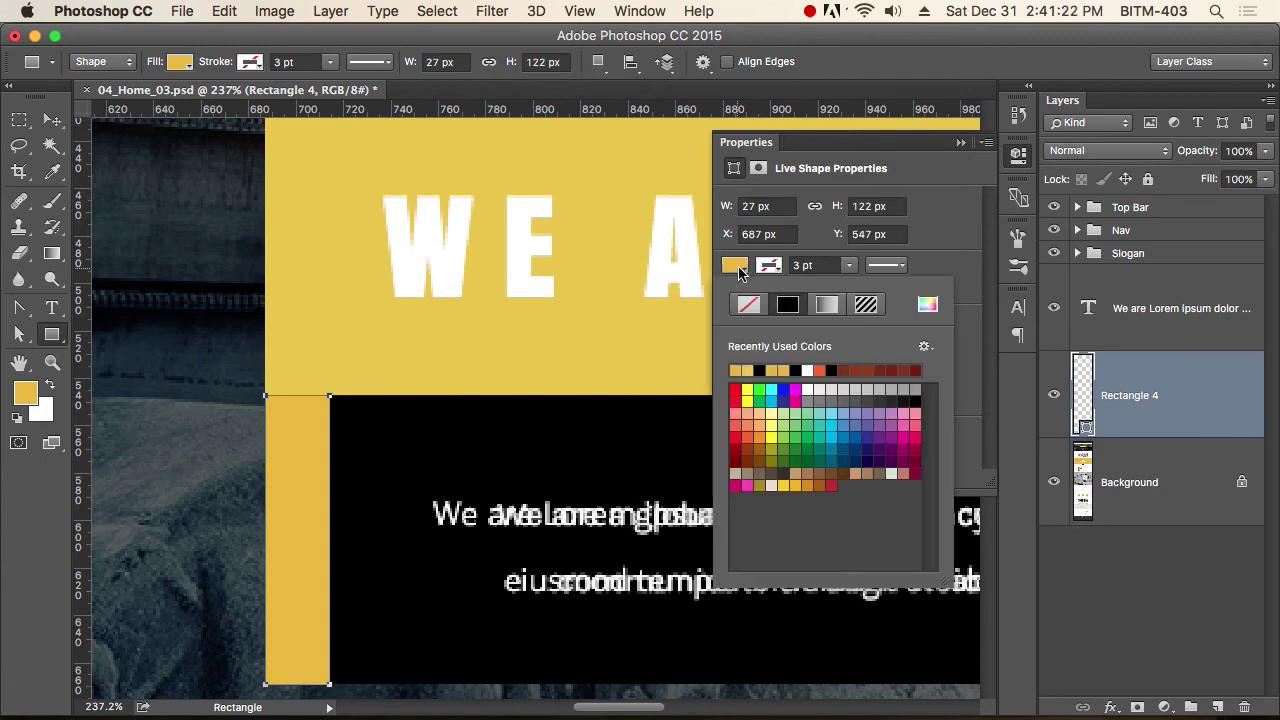
click(738, 272)
double_click(1083, 420)
click(420, 585)
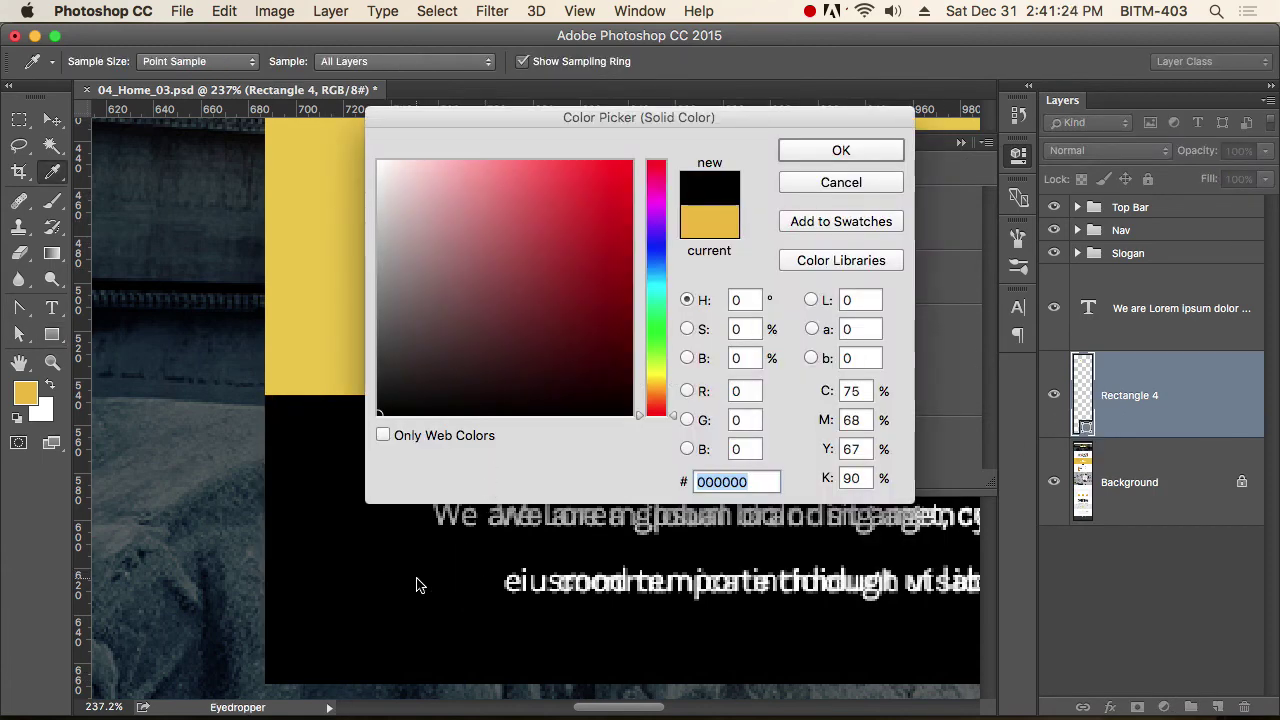
click(872, 153)
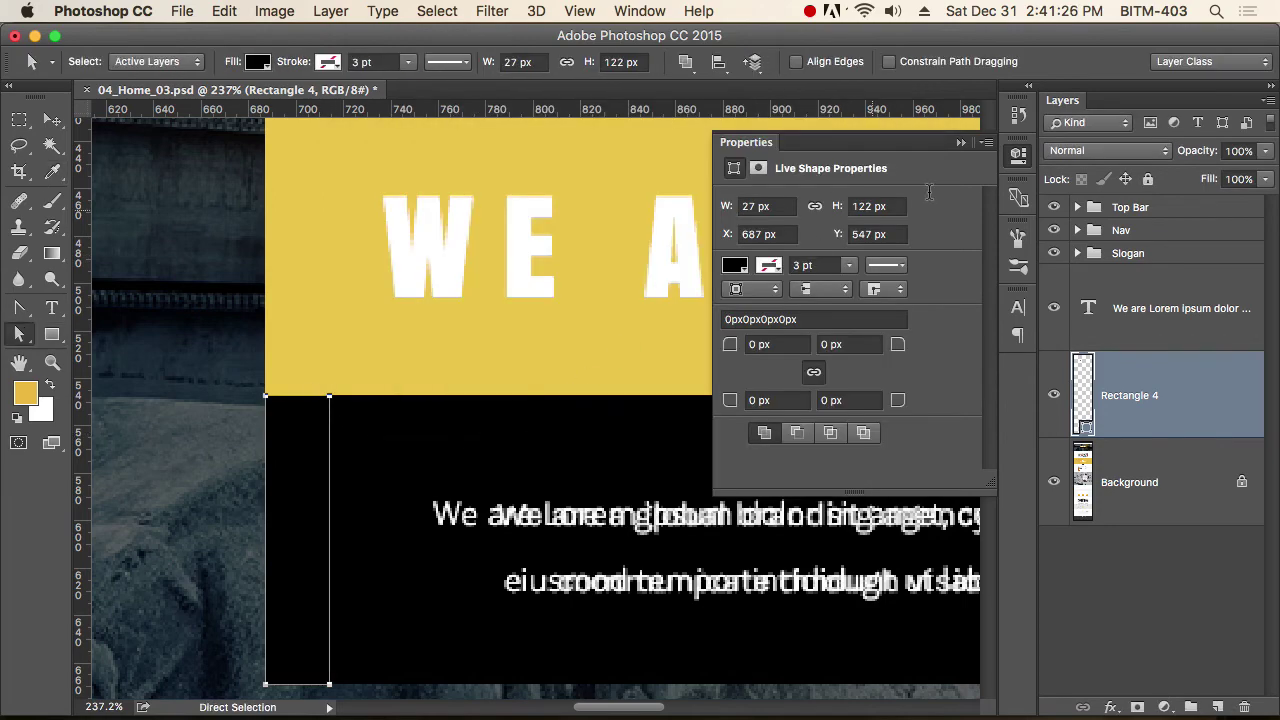
click(1018, 155)
Stretch the rectangle's right edge across the black box so it becomes 546 × 122 px.
drag(303, 347, 392, 700)
scroll(420, 620, down, 5)
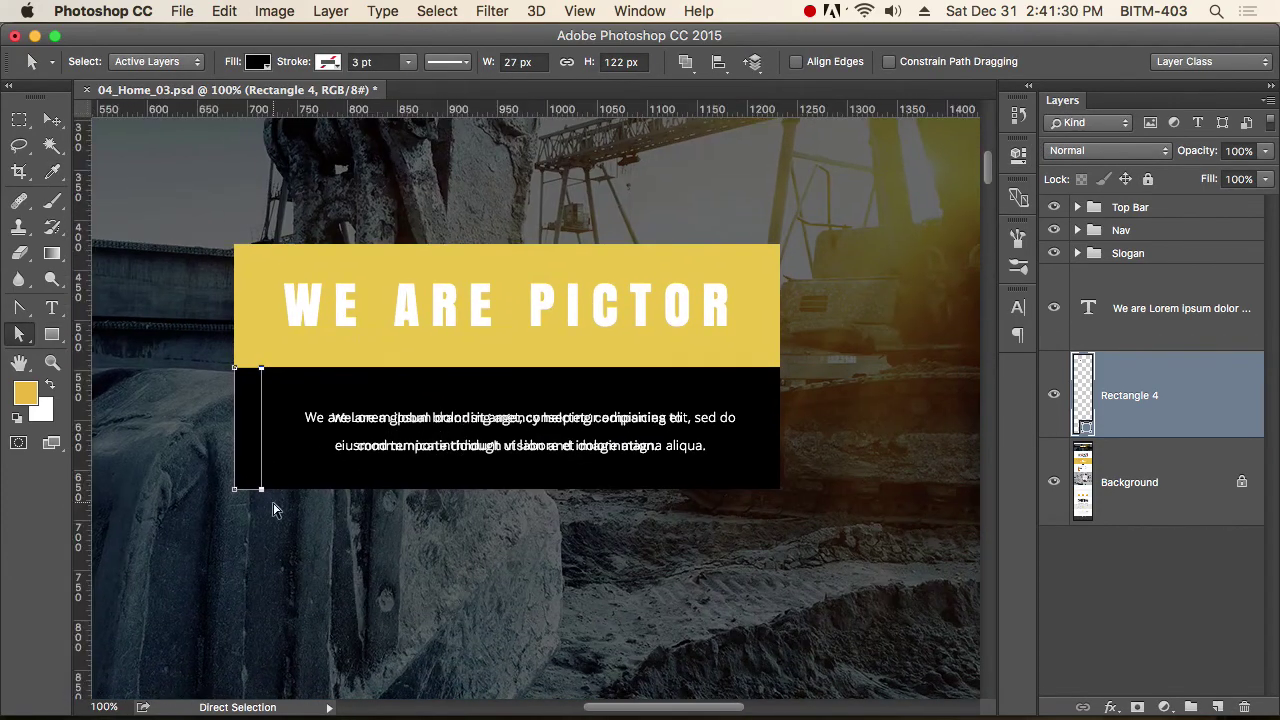
drag(263, 494, 780, 545)
click(677, 566)
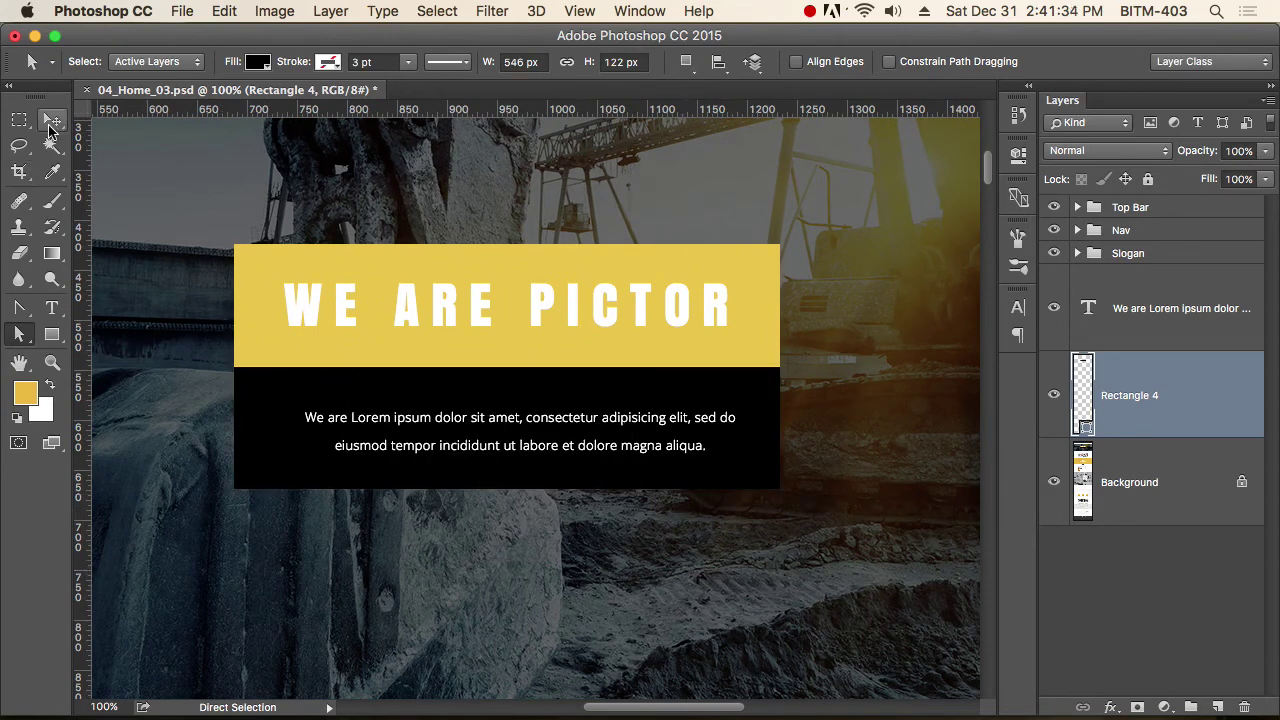
click(52, 120)
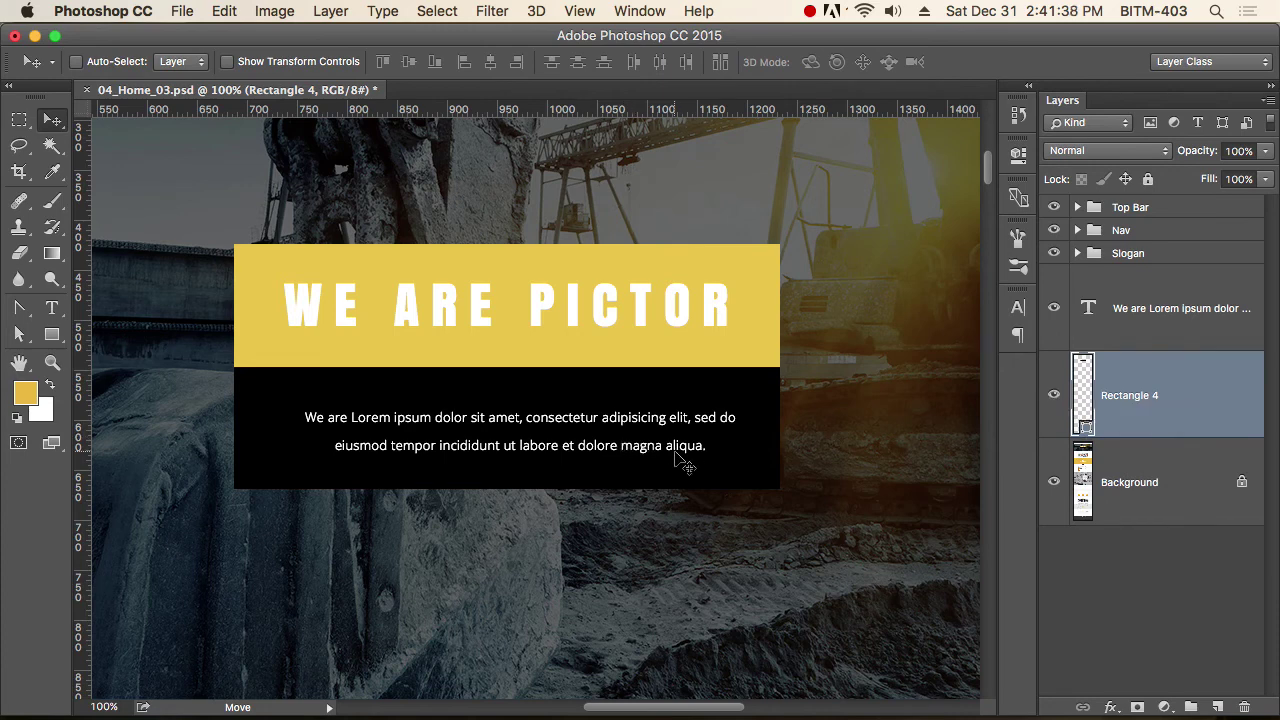
Widen the Lorem ipsum paragraph's text box on both the left and right sides.
key(t)
click(623, 433)
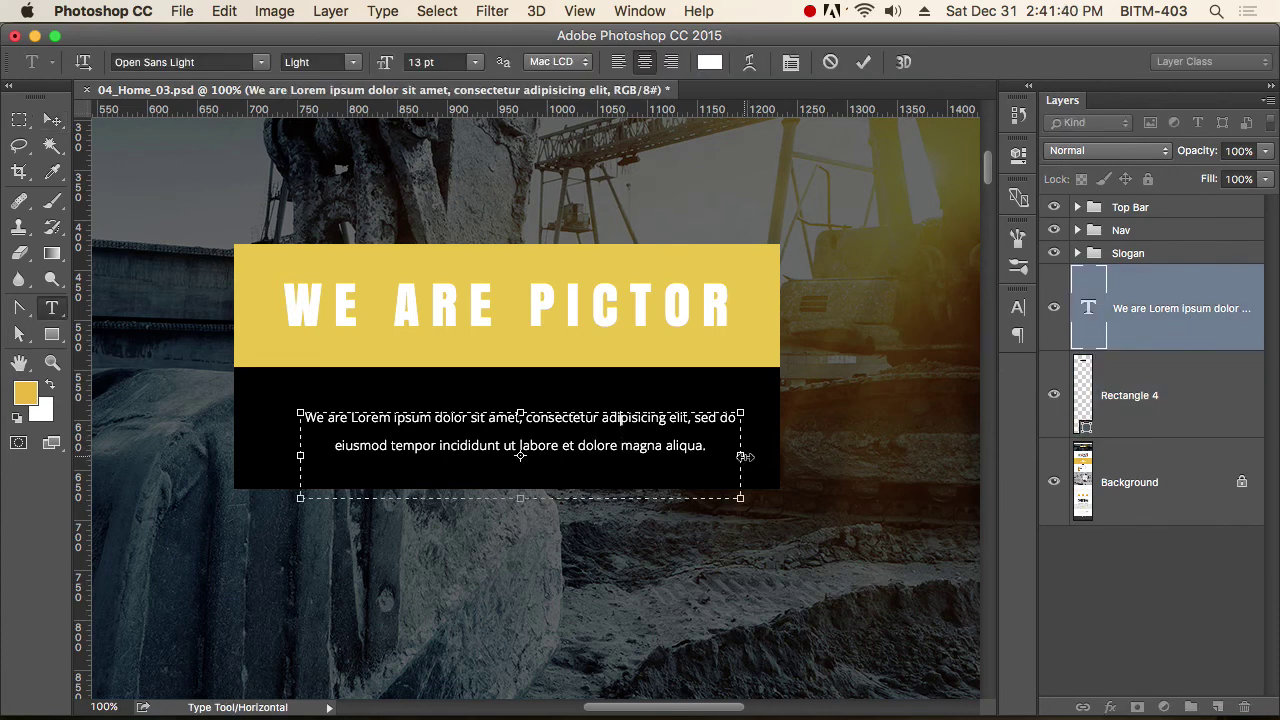
drag(754, 456, 779, 457)
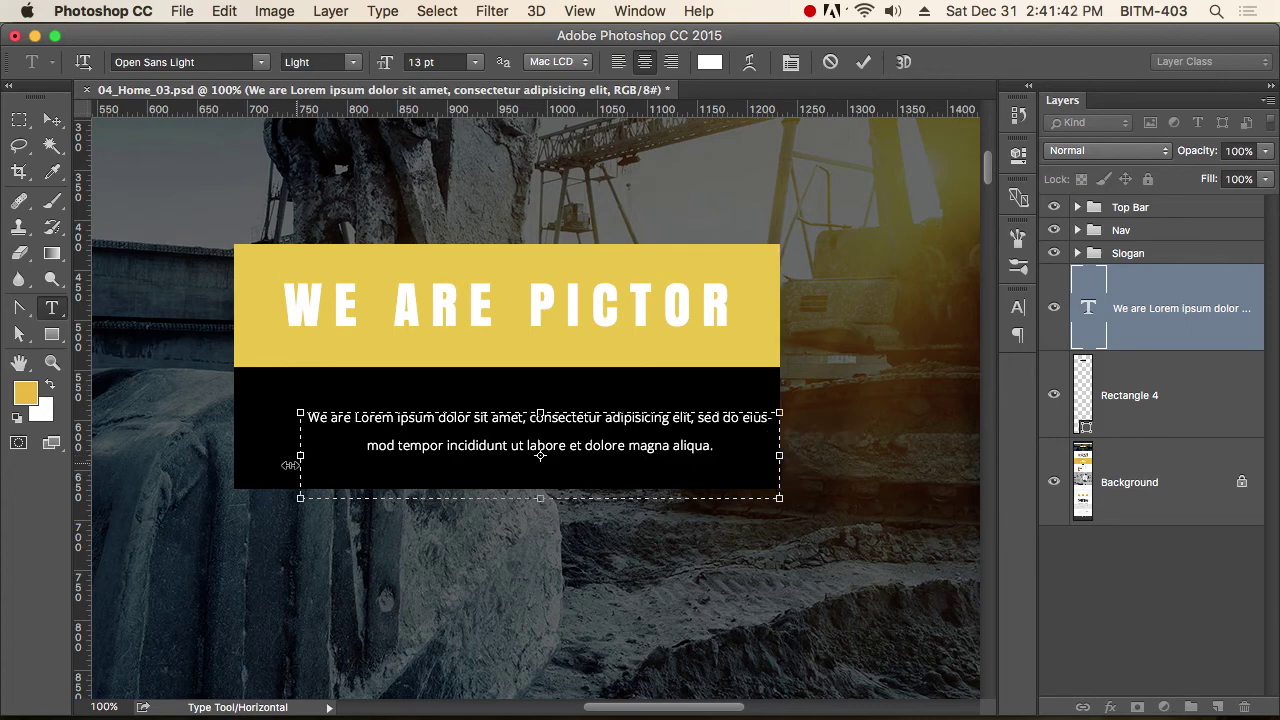
drag(303, 457, 234, 456)
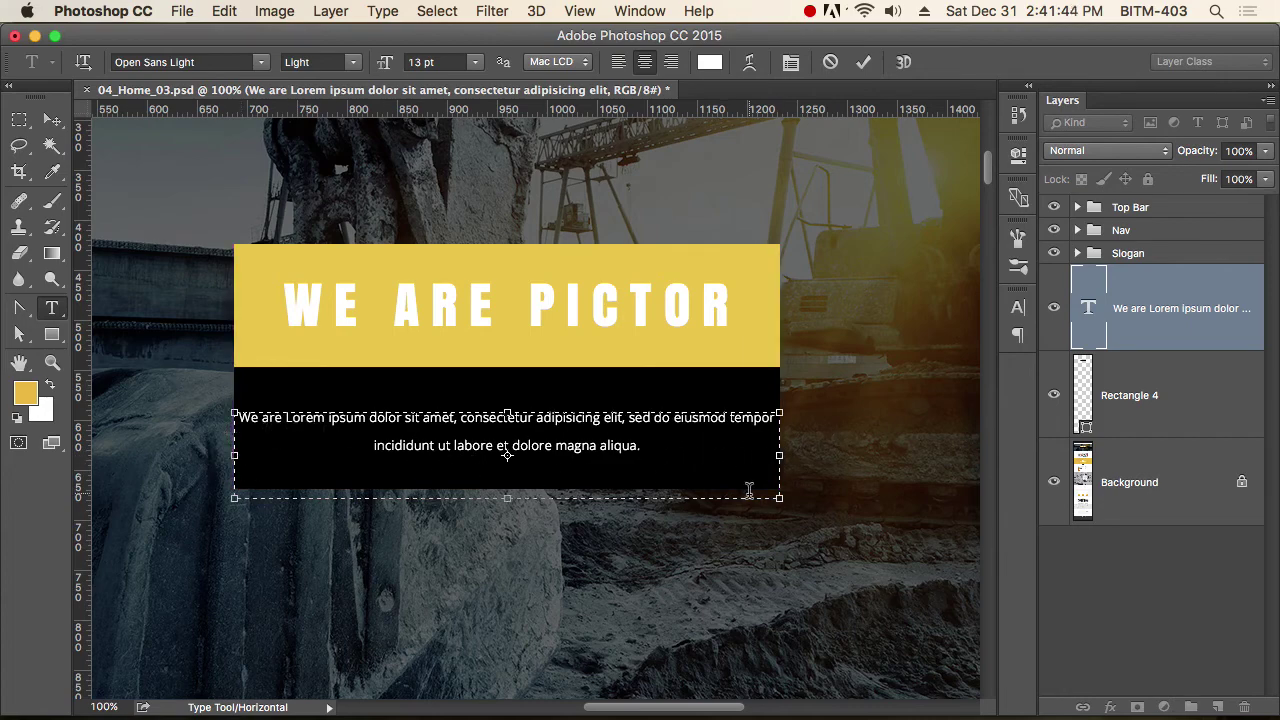
Give all the paragraph text 50 pt left and right indents, raise the box bottom, and commit.
key(super+a)
key(super+t)
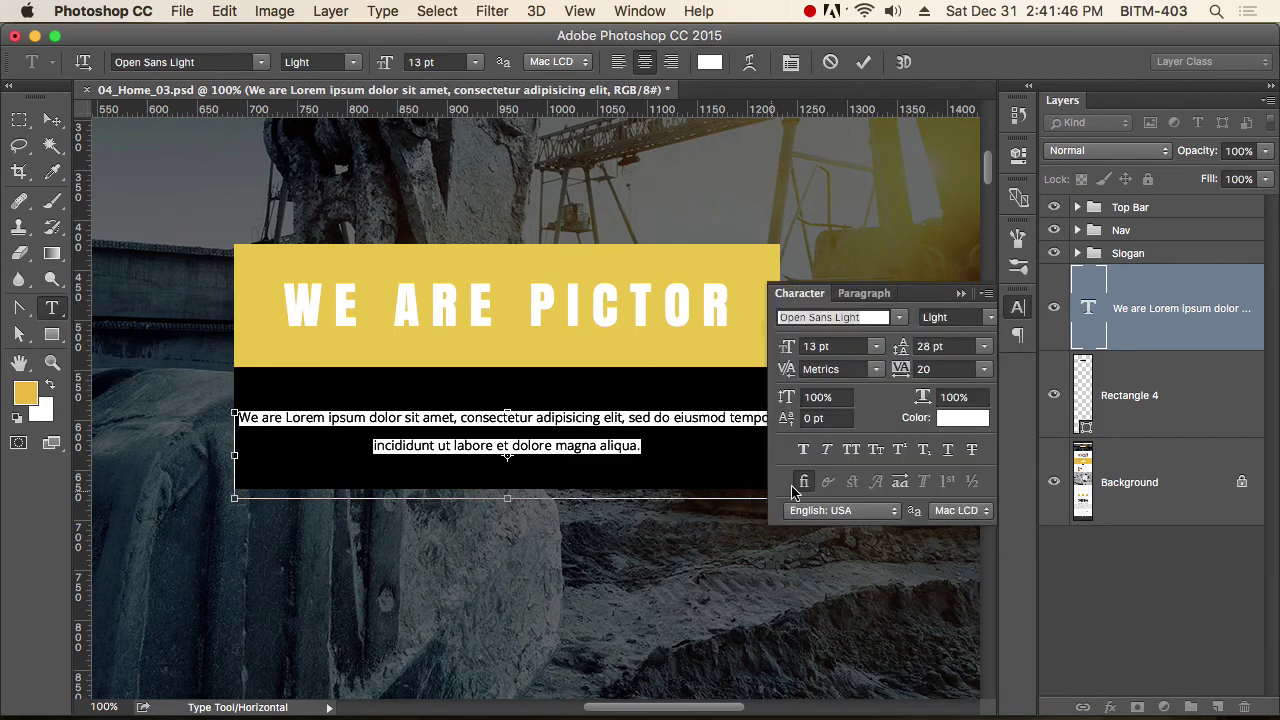
click(866, 293)
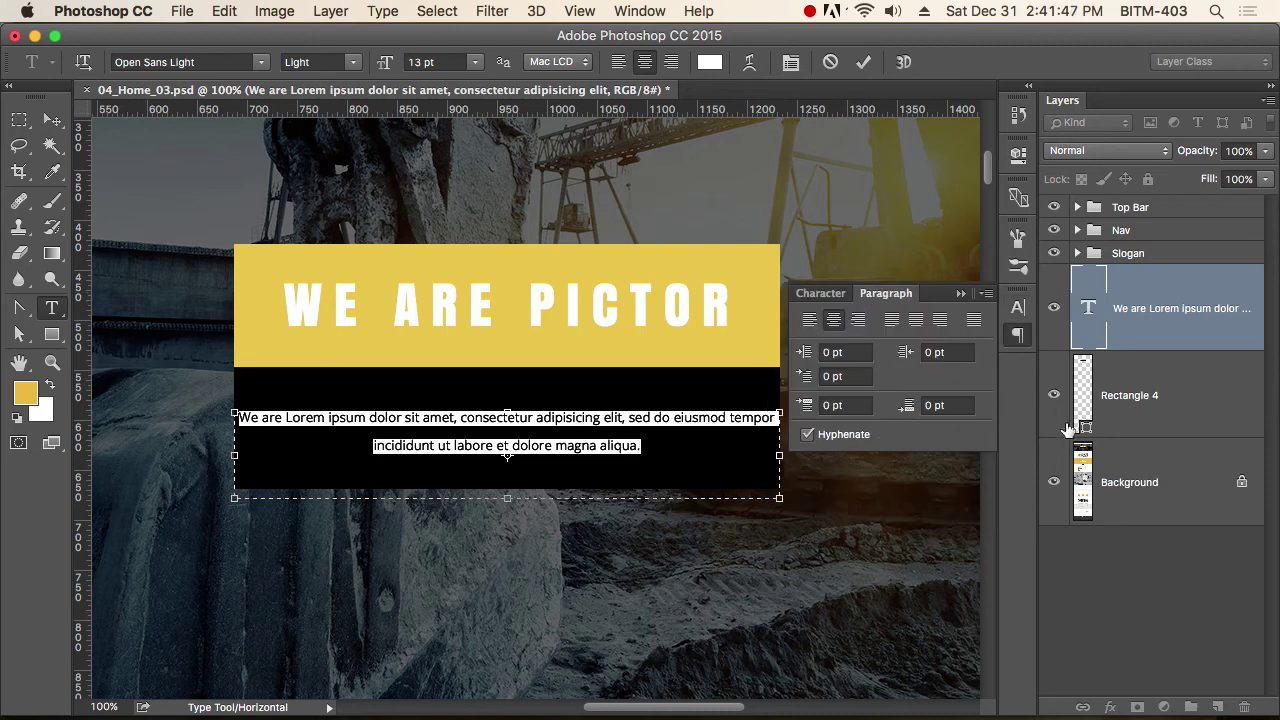
click(864, 353)
text(40)
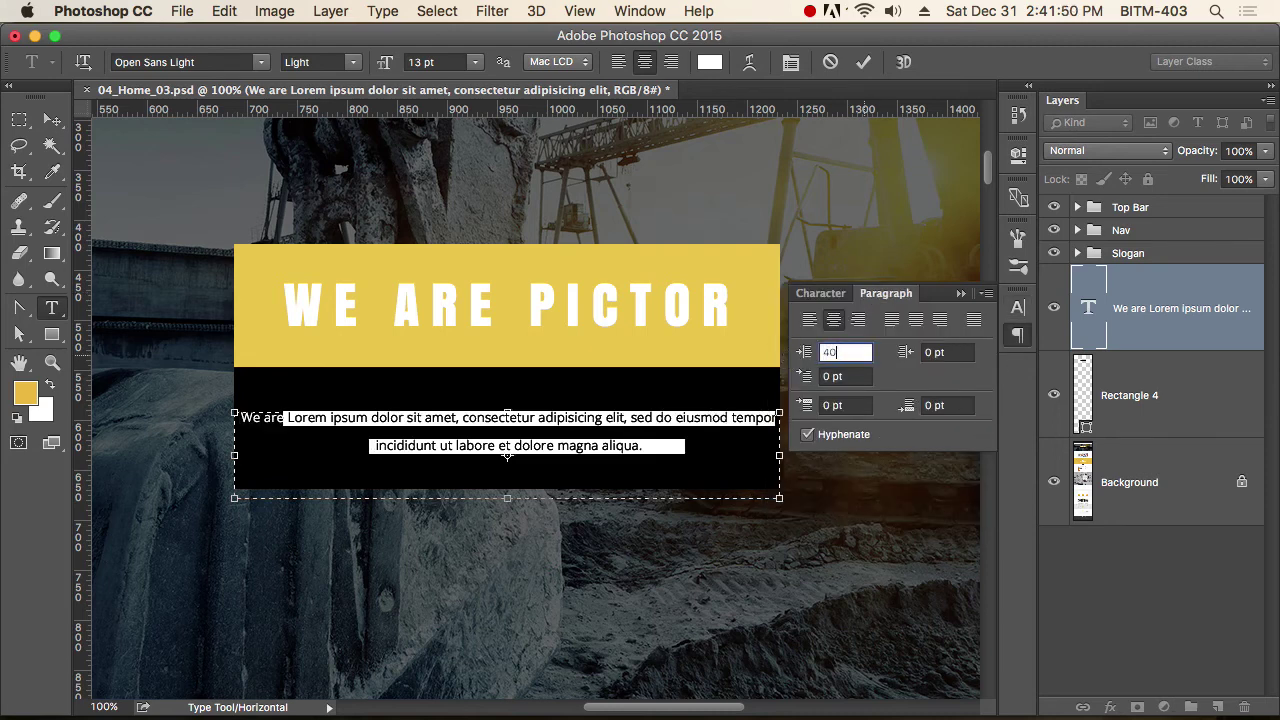
key(Tab)
text(40)
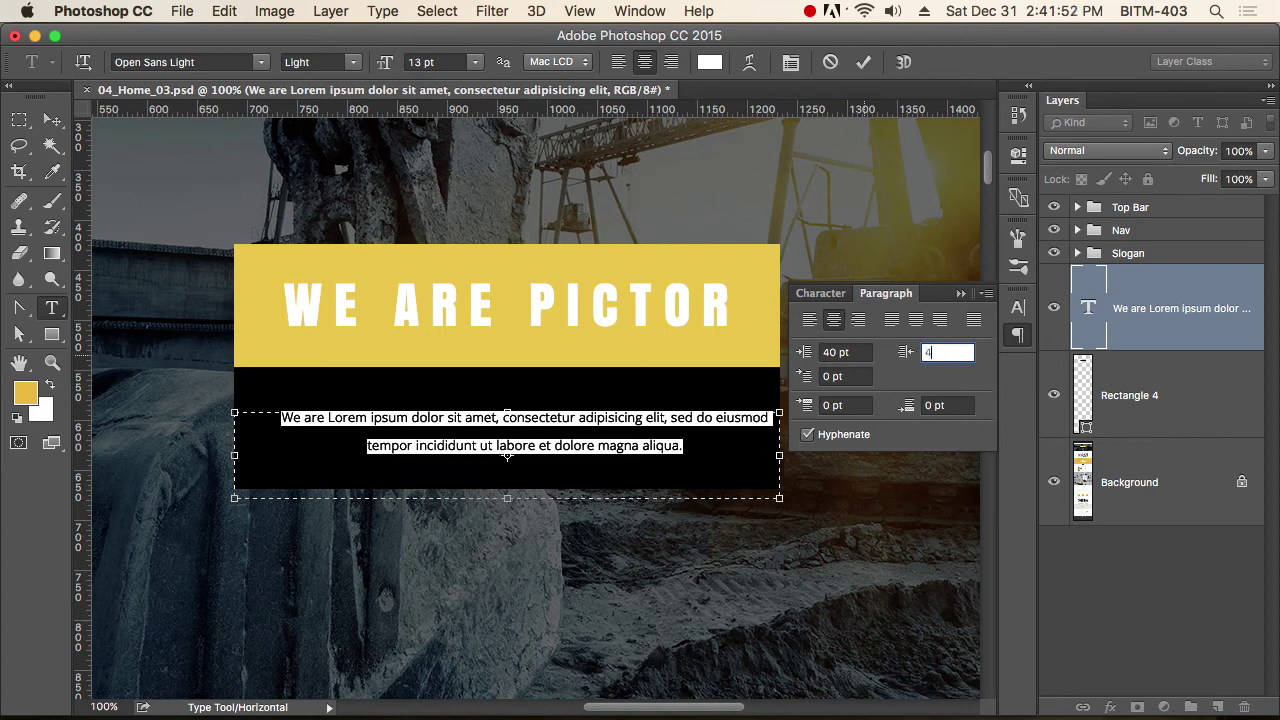
click(857, 352)
text(50)
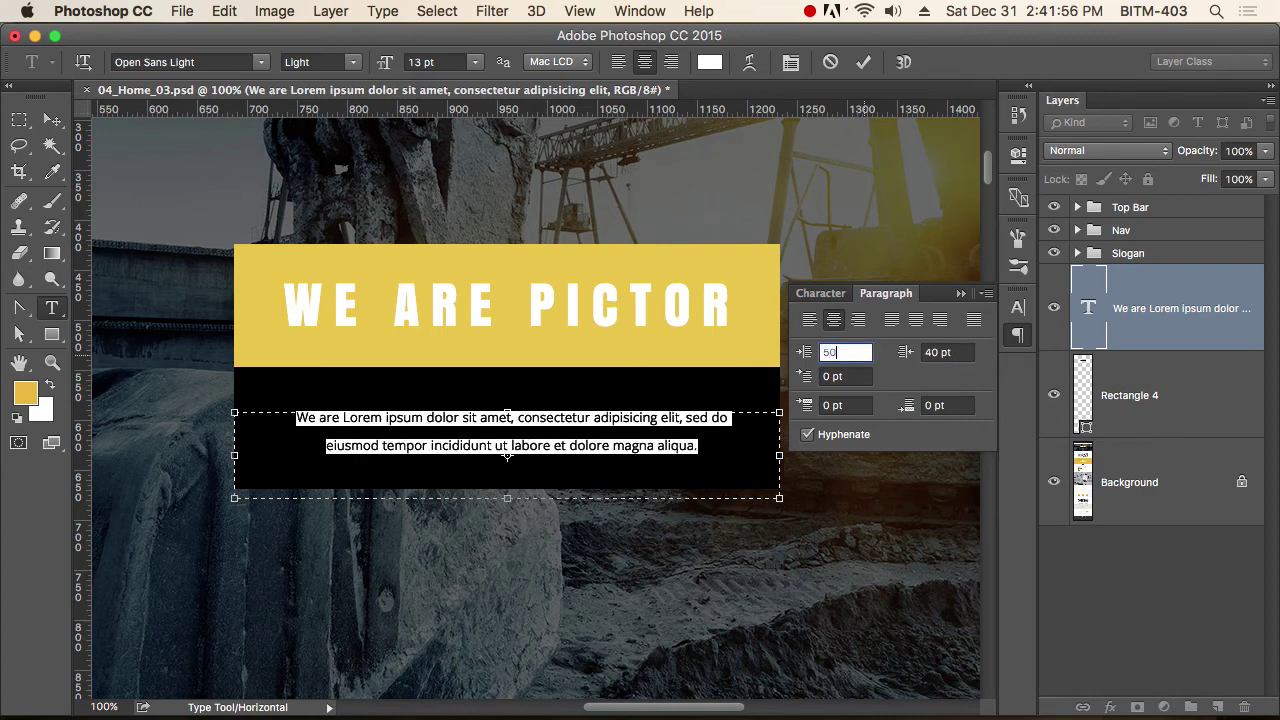
key(Tab)
text(50)
key(Return)
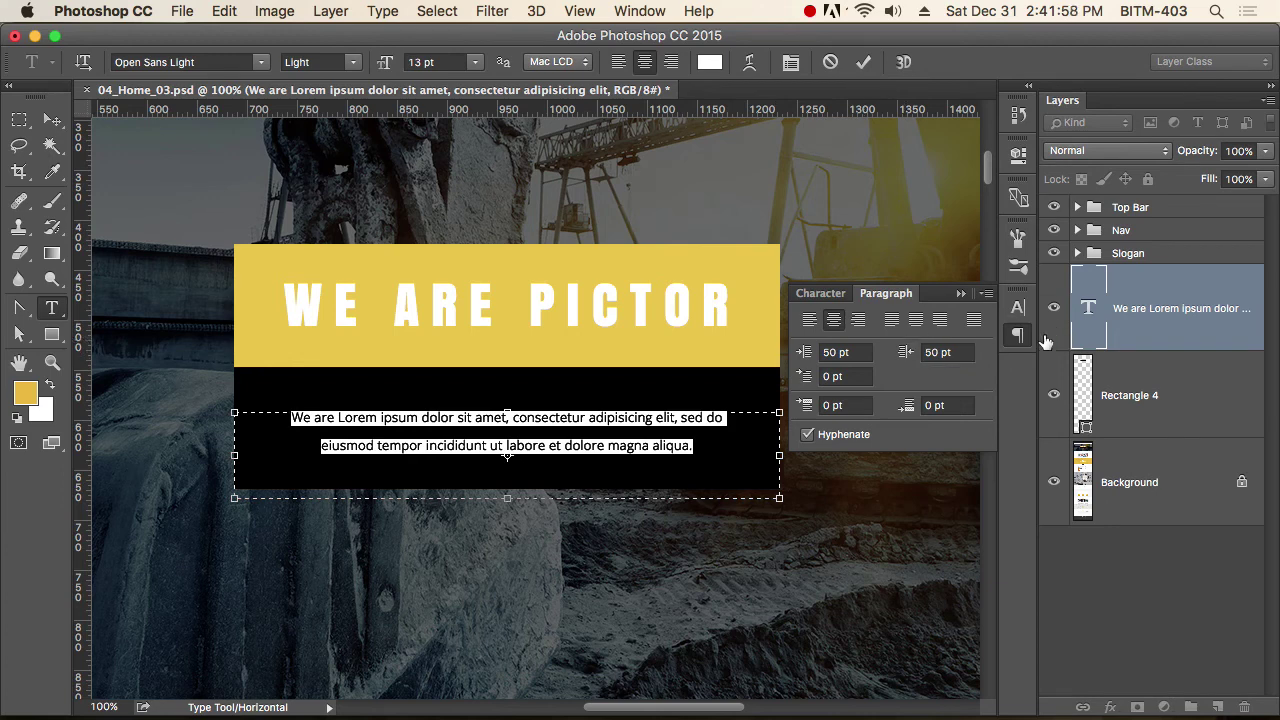
click(1020, 336)
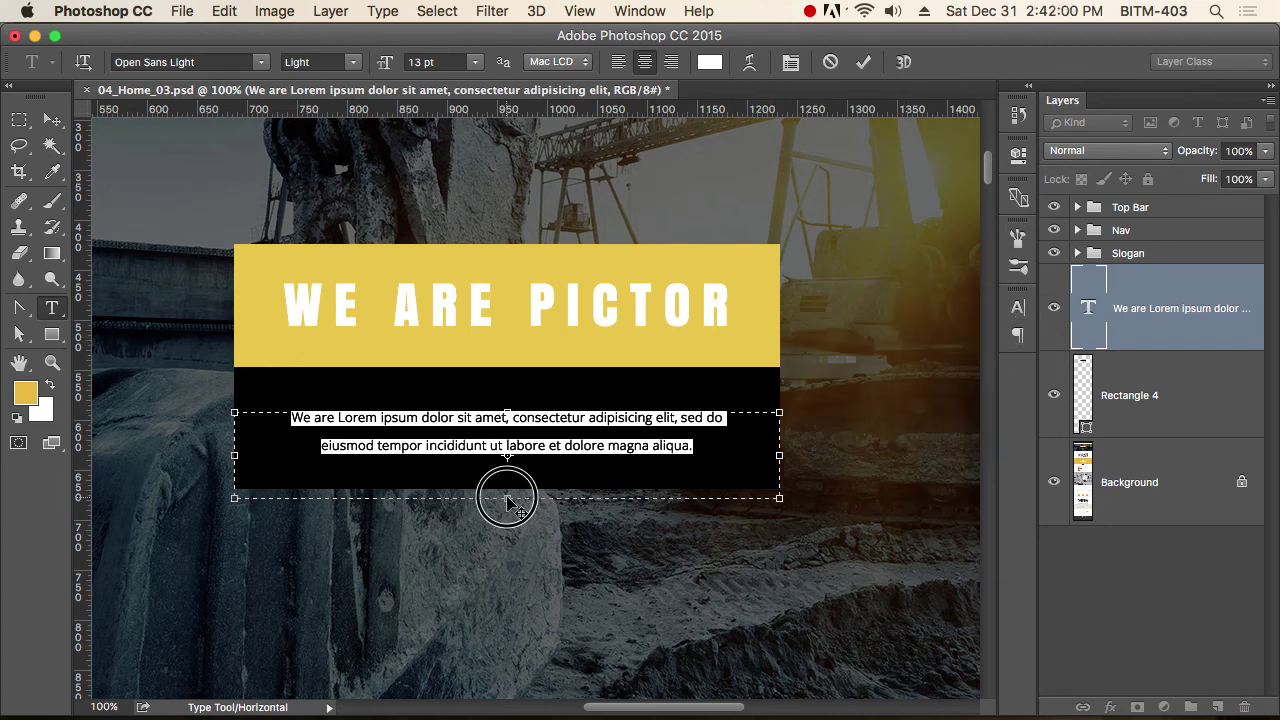
drag(507, 497, 508, 489)
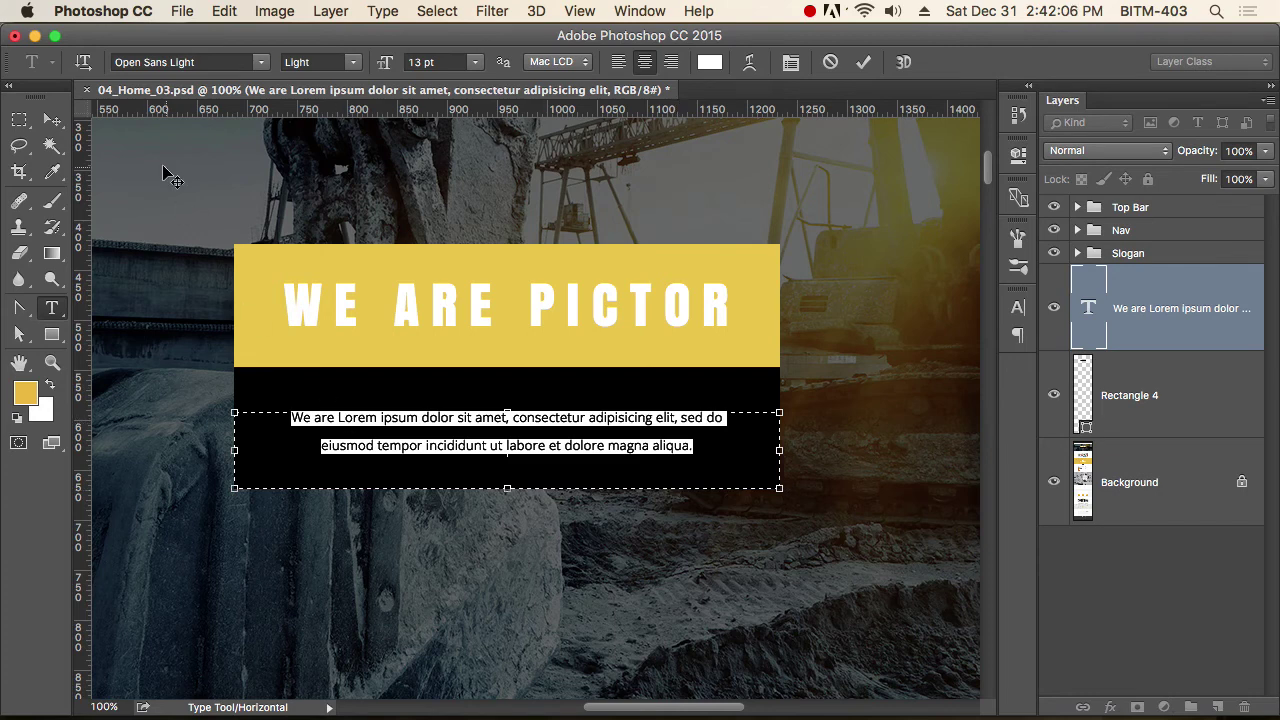
click(52, 120)
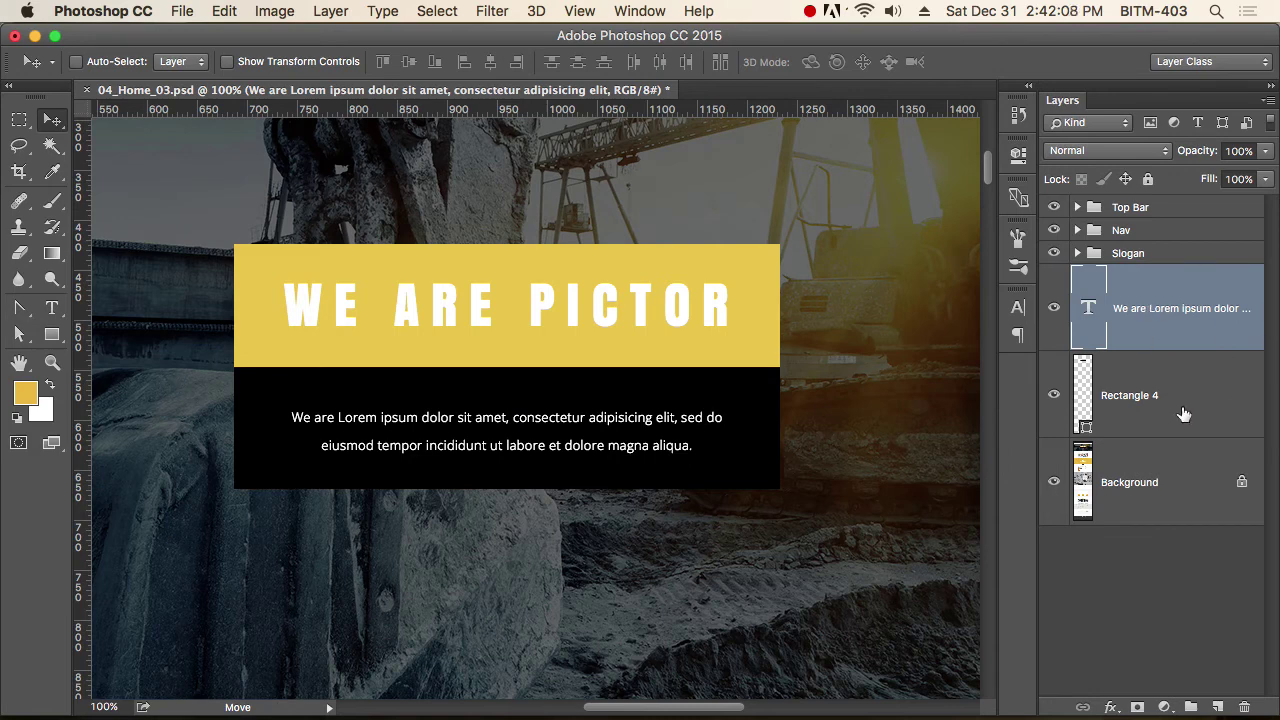
Group the paragraph text layer with Rectangle 4 and name the group Details.
shift+click(1224, 399)
key(super+g)
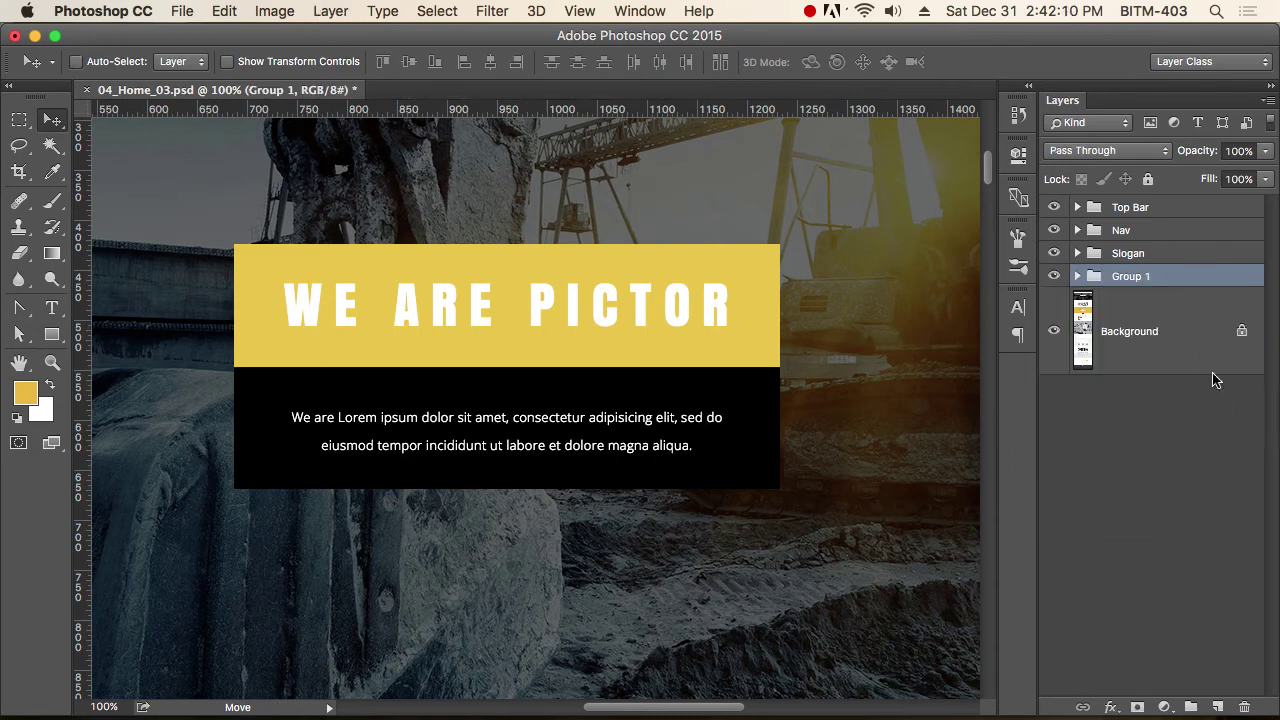
double_click(1133, 279)
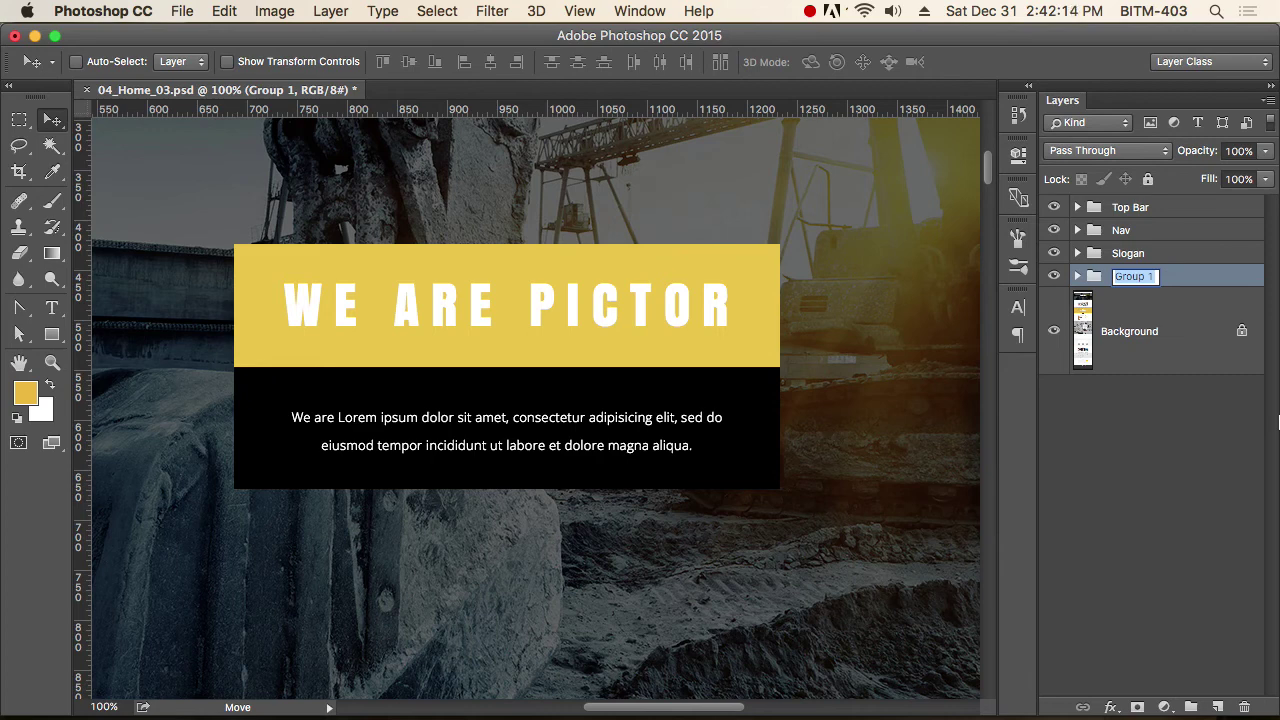
text(Details)
key(Return)
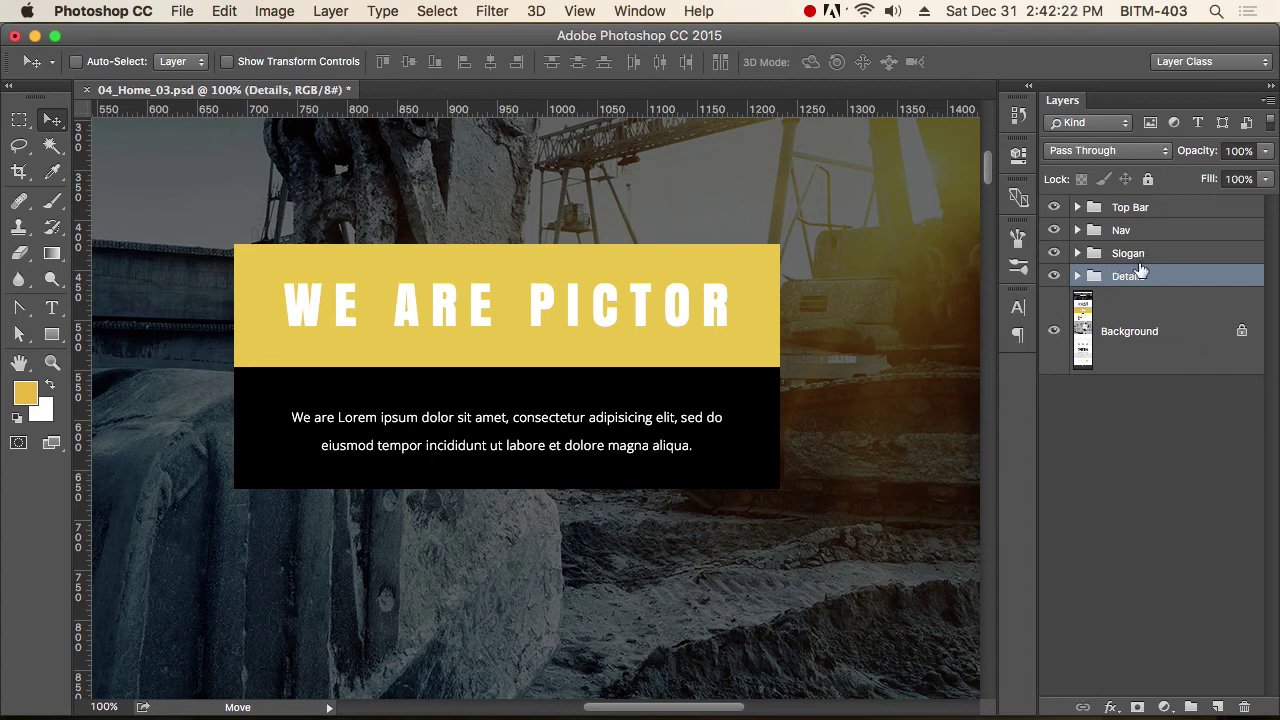
Group Slogan and Details together and start naming the new group.
shift+click(1141, 255)
key(super+g)
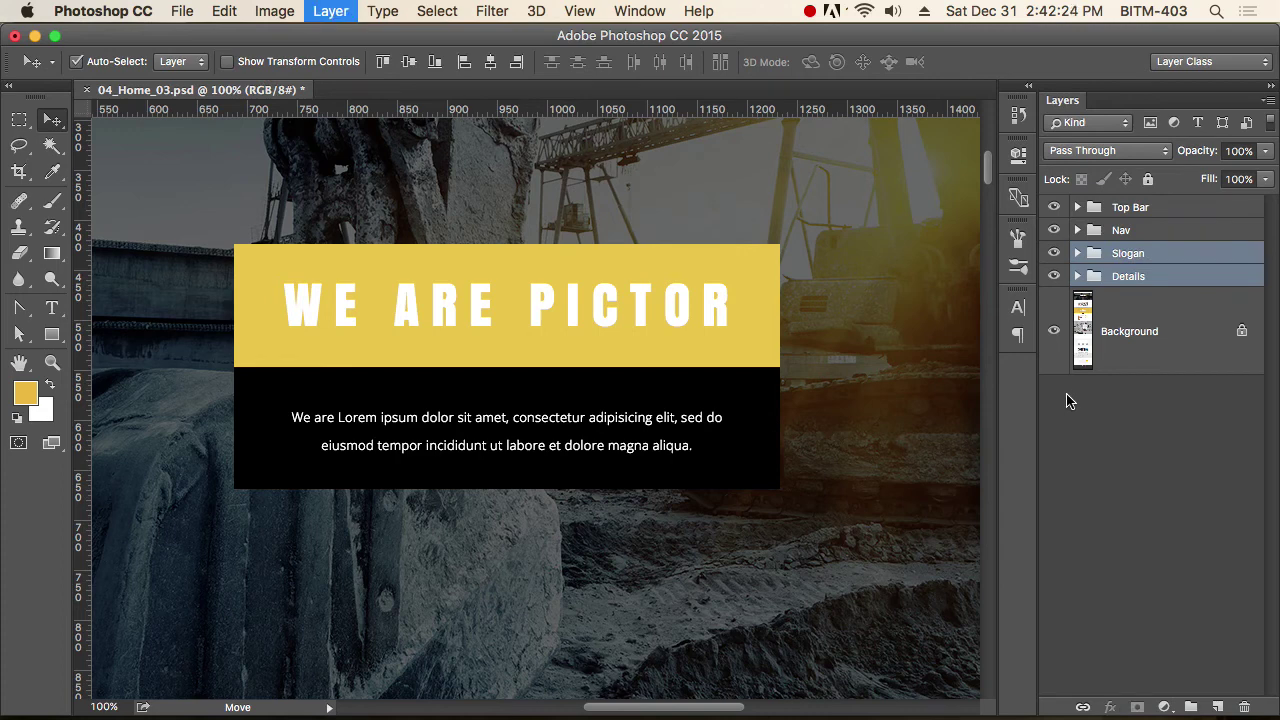
double_click(1133, 253)
text(Slider Text)
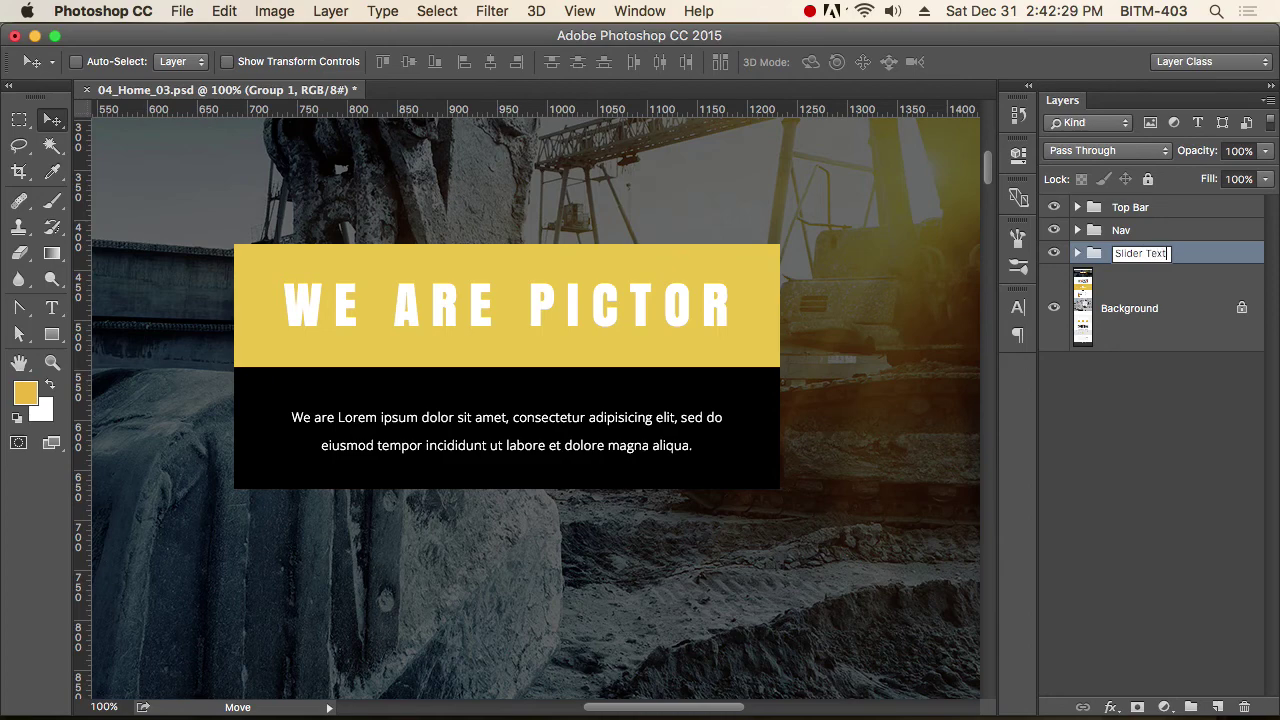
Confirm the group name Slider Text, zoom out to the whole page, and select Background.
key(Return)
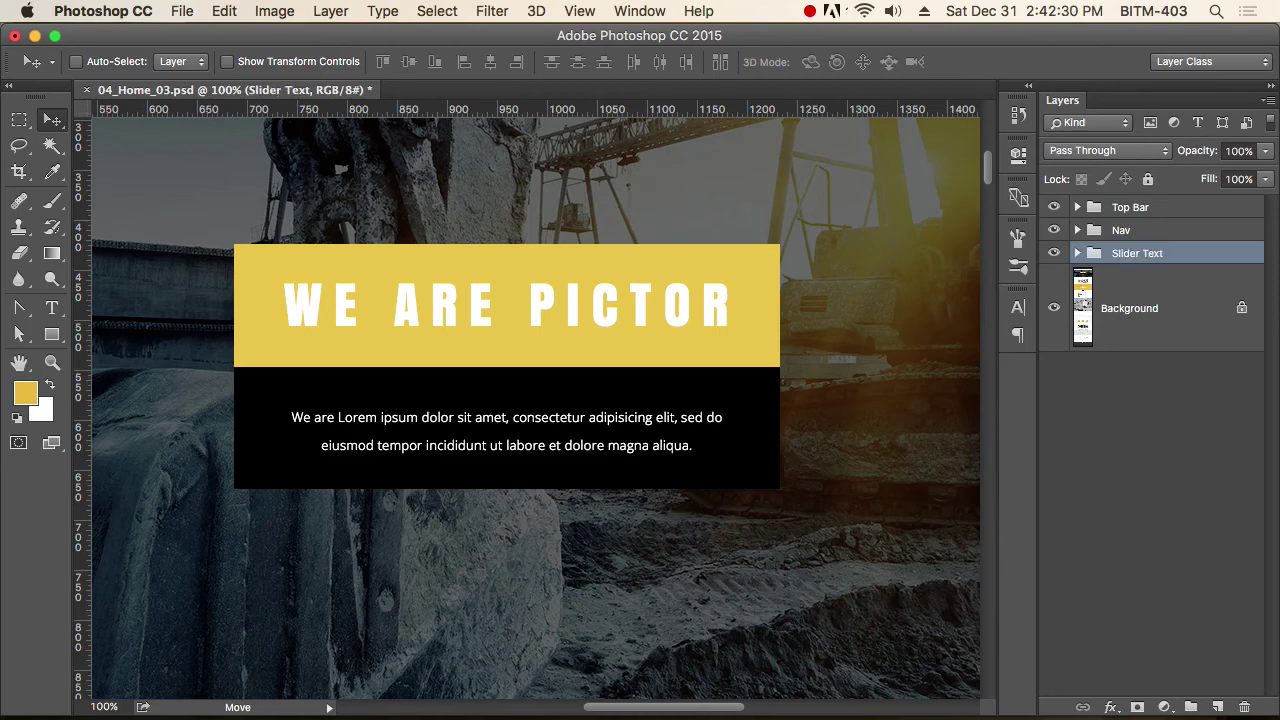
alt+super+click(654, 418)
alt+super+click(691, 429)
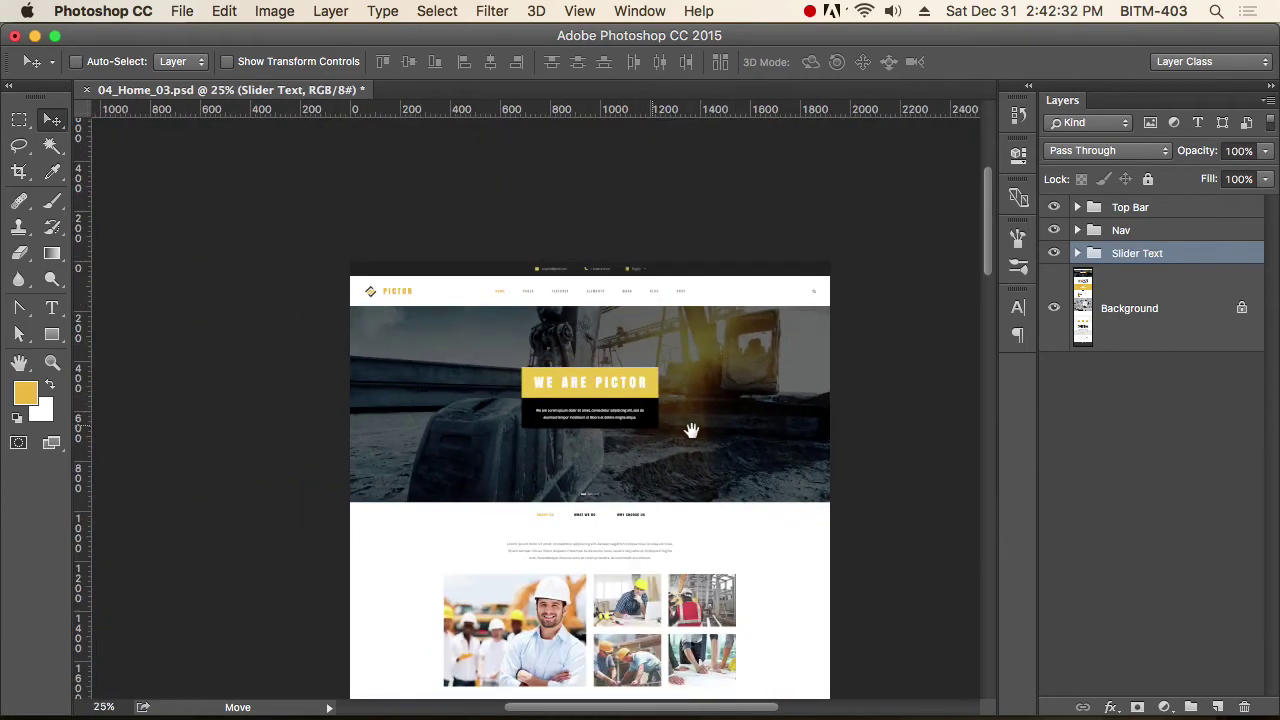
super+click(694, 442)
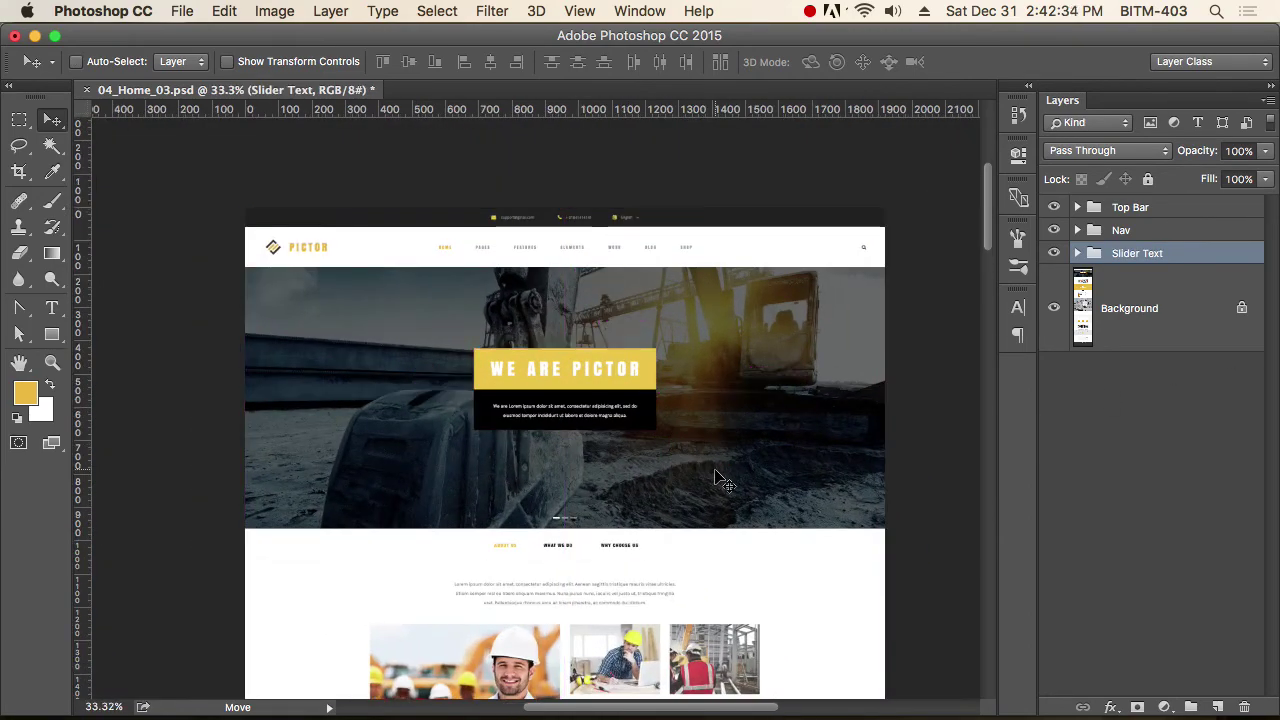
click(1148, 310)
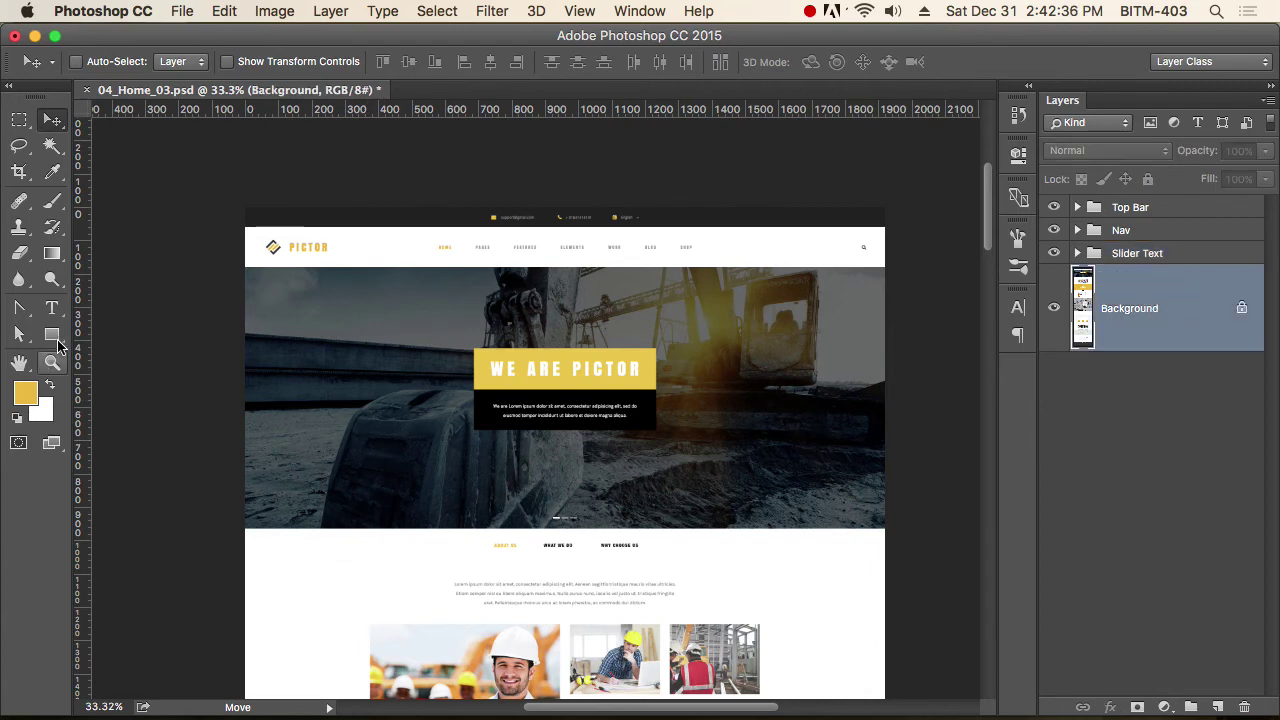
Draw a 1920 px wide rectangle over the slider area, then select the entire canvas.
click(52, 335)
drag(232, 198, 921, 529)
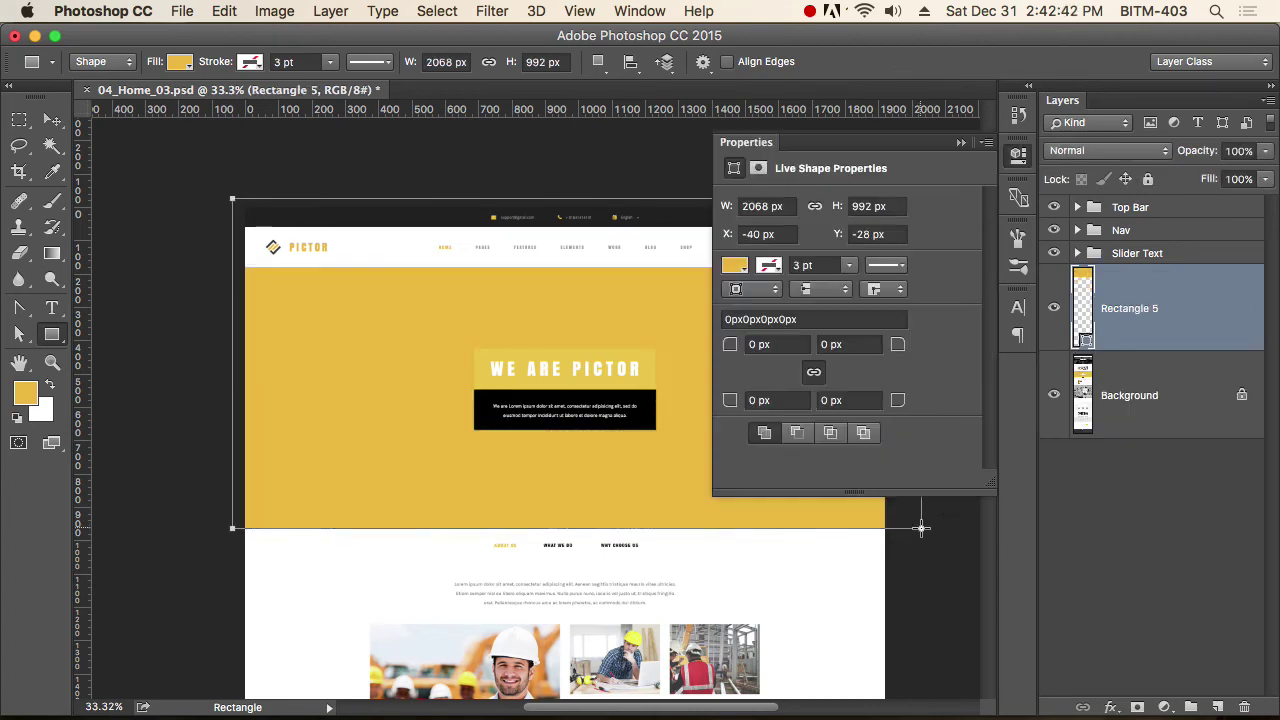
click(429, 62)
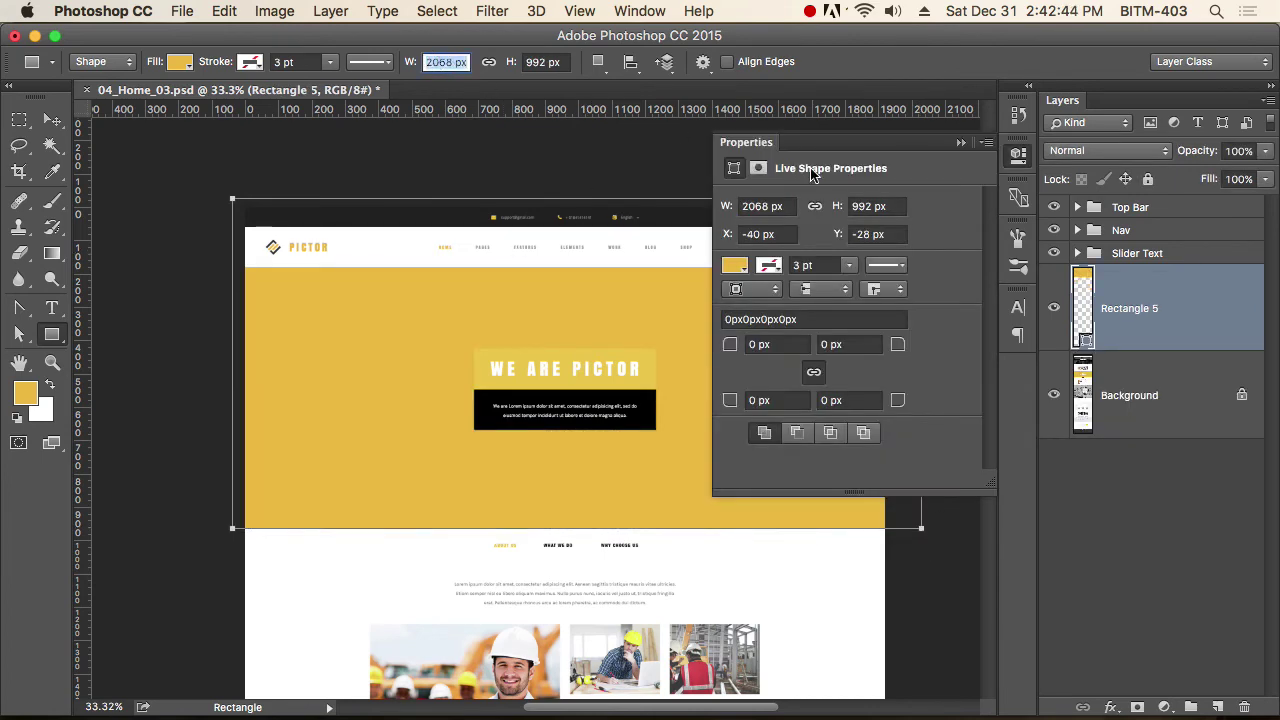
text(1920)
key(Return)
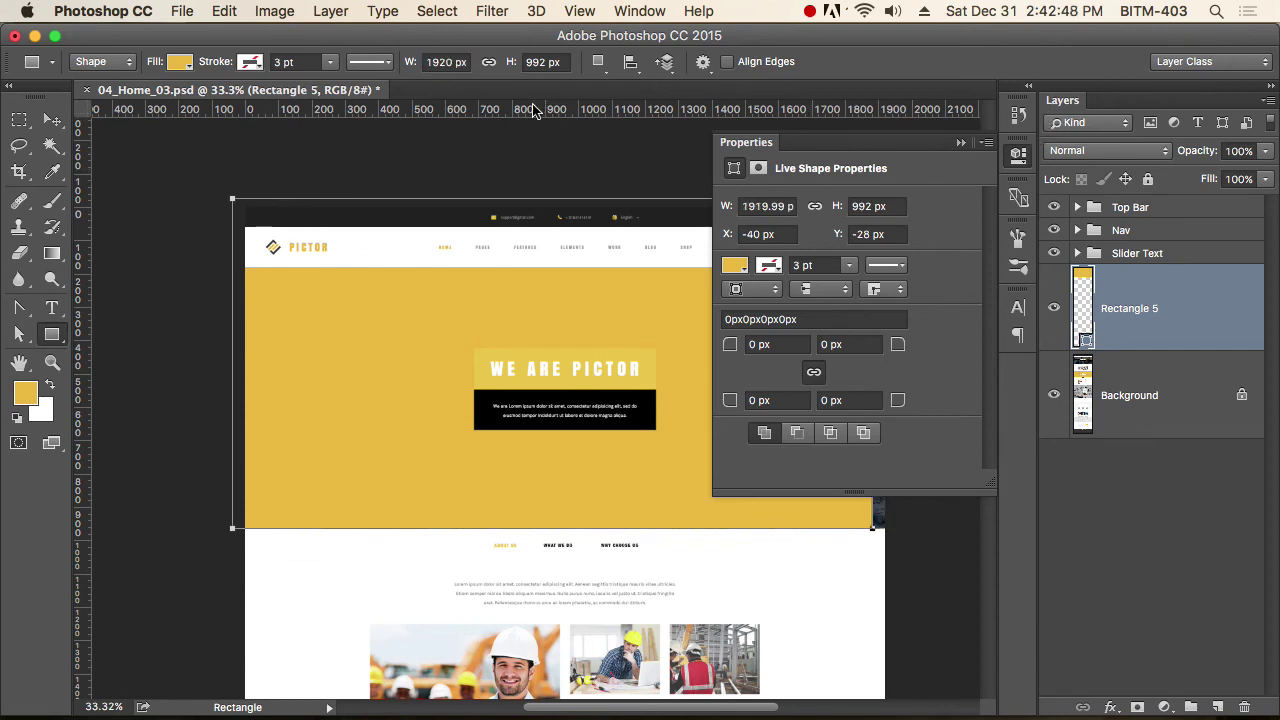
click(1013, 162)
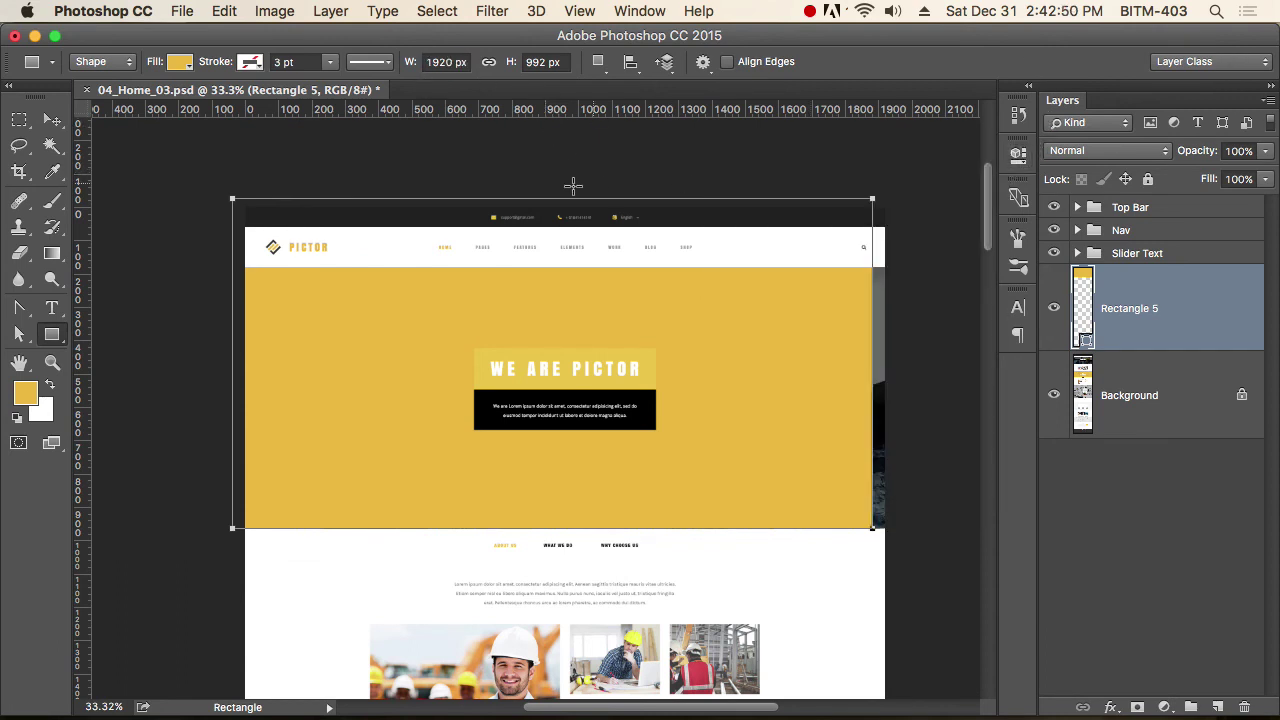
click(52, 120)
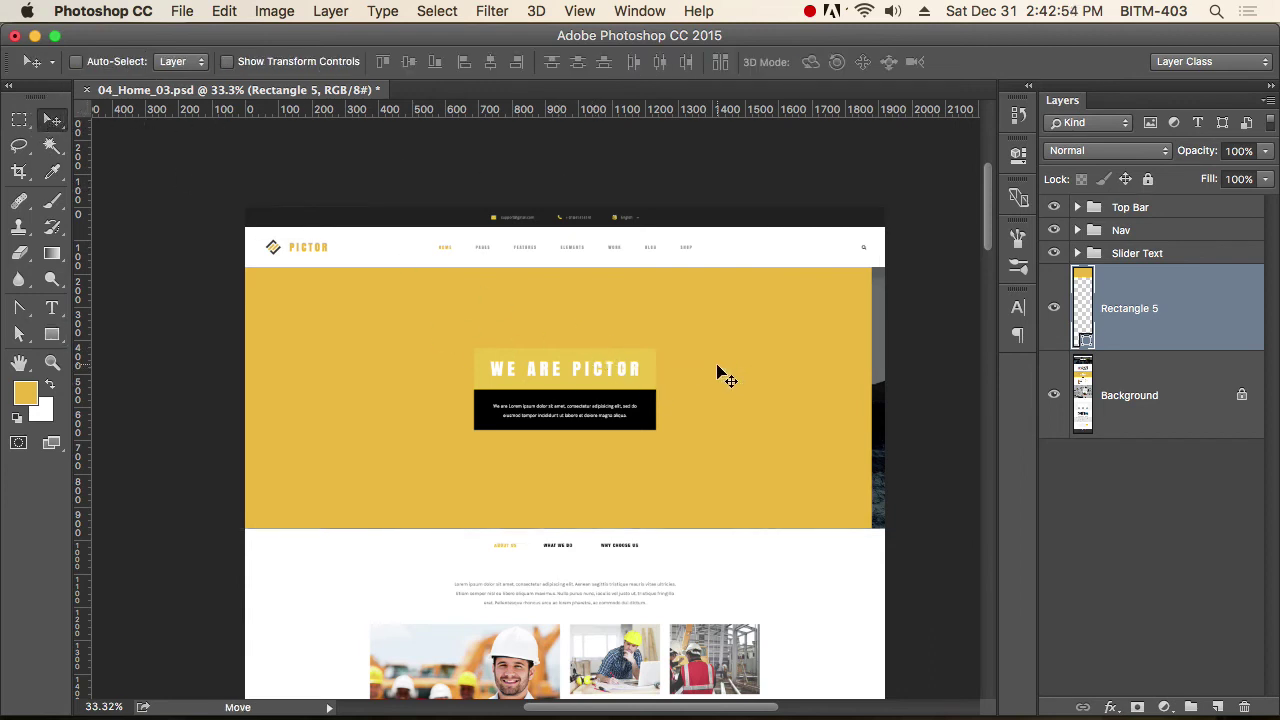
key(super)
key(super+a)
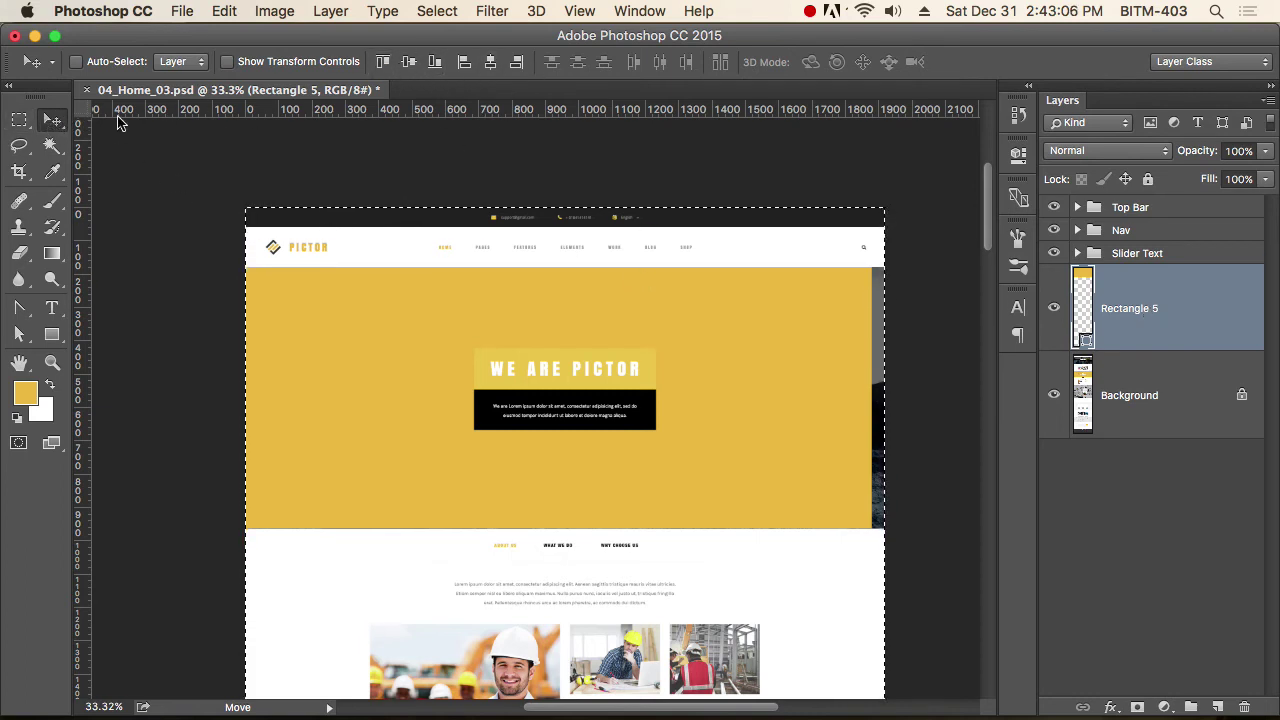
key(m)
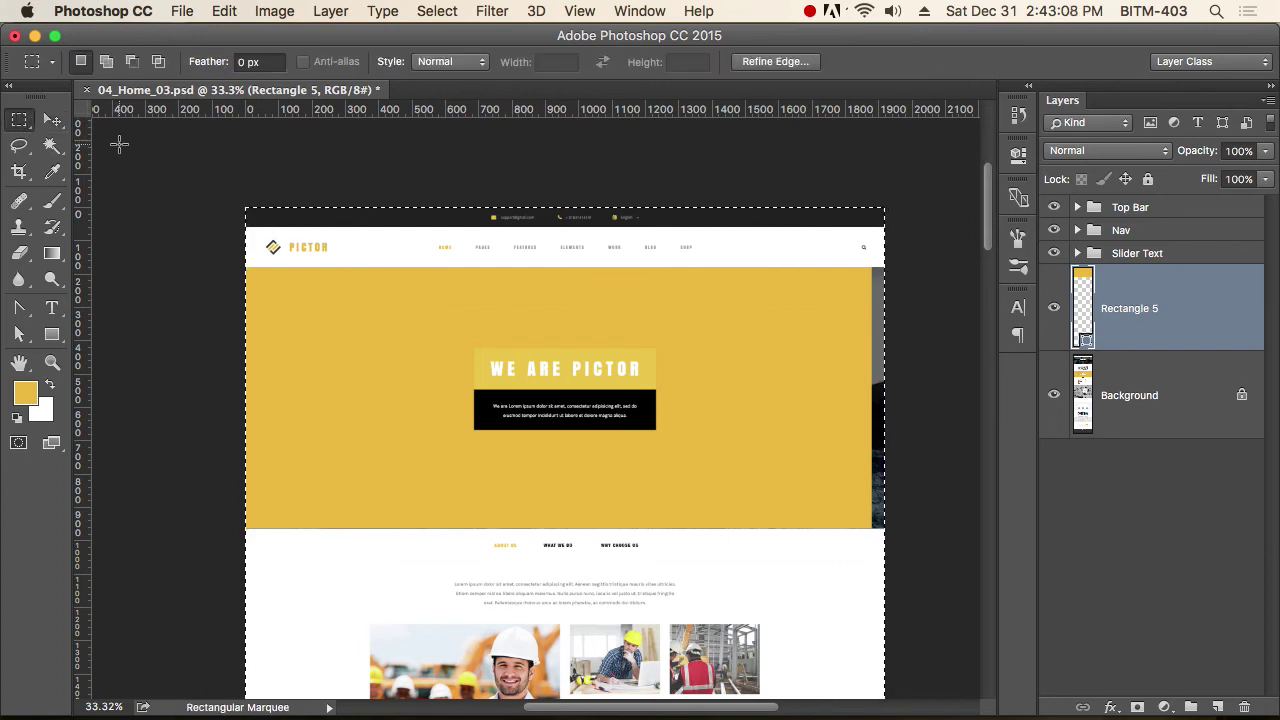
click(52, 123)
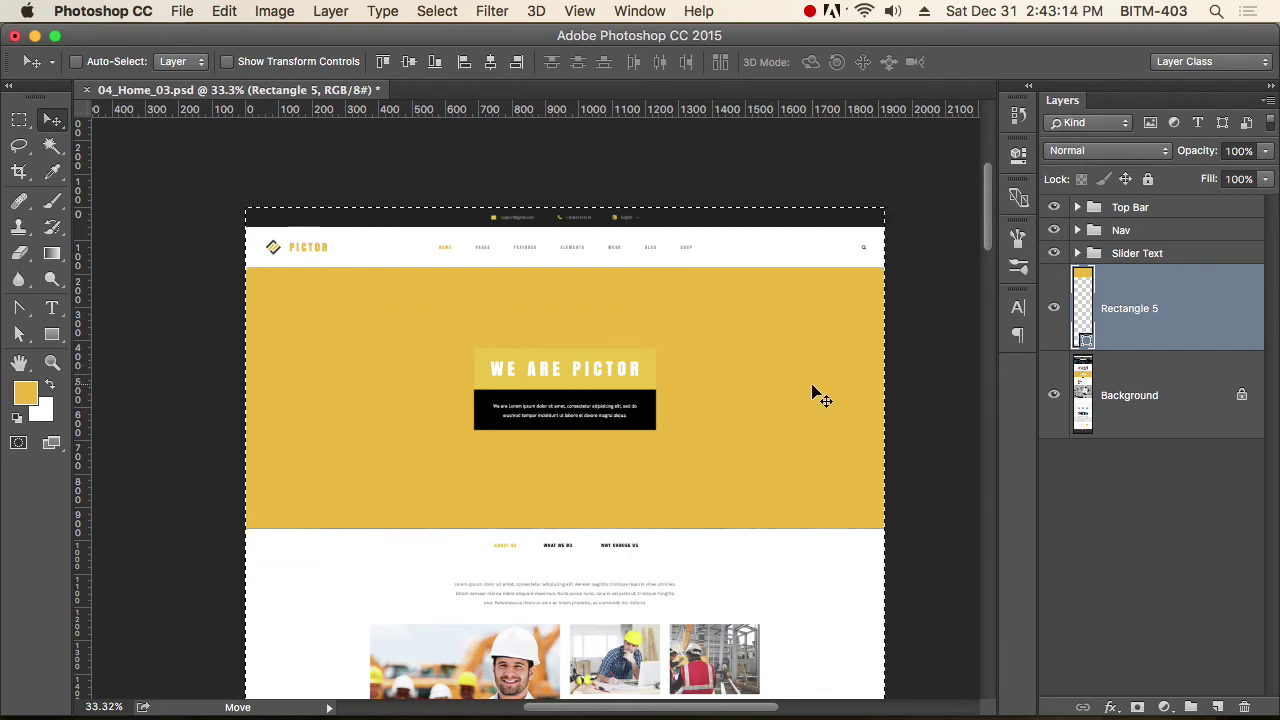
key(super+d)
key(a)
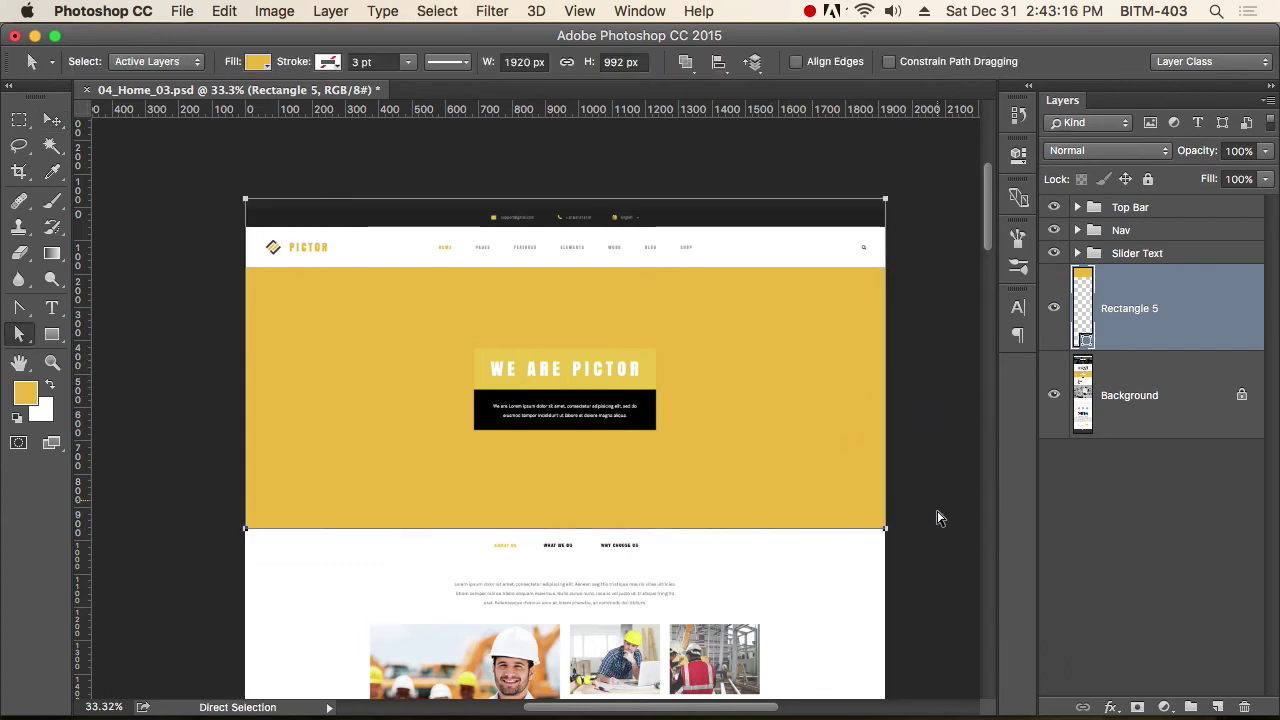
drag(867, 523, 866, 522)
drag(214, 189, 986, 371)
drag(837, 277, 789, 429)
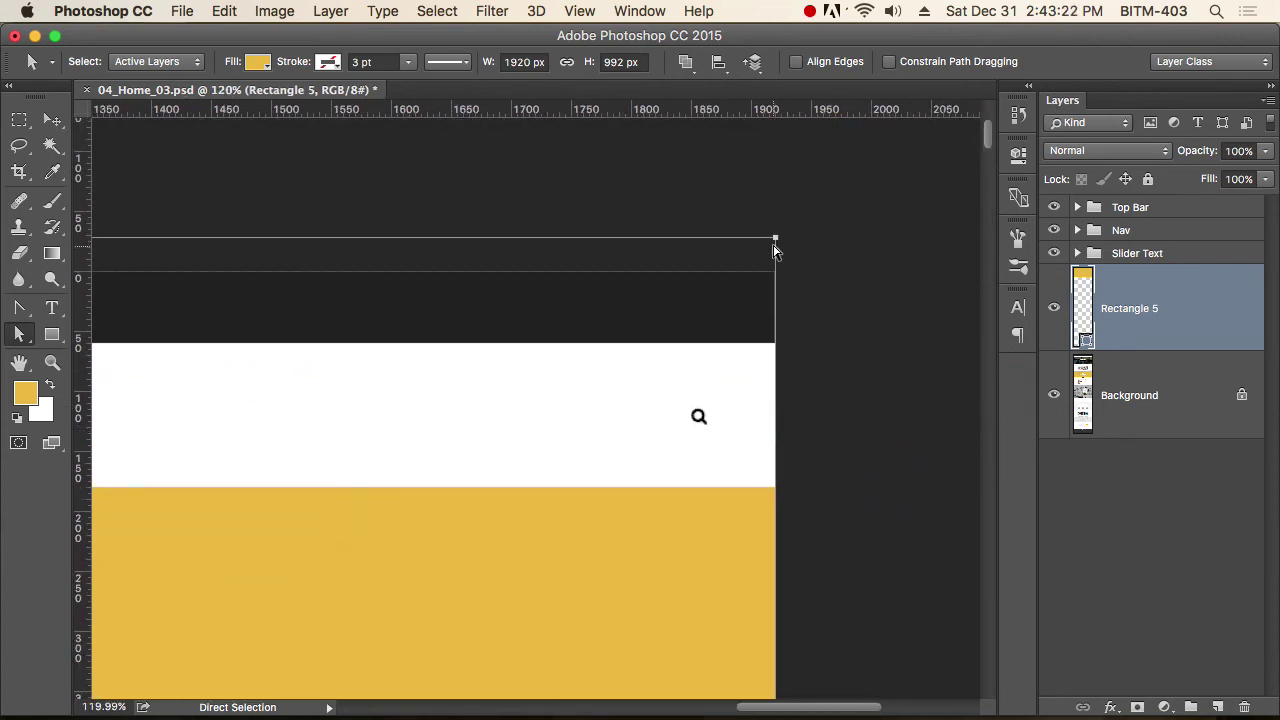
drag(778, 241, 796, 487)
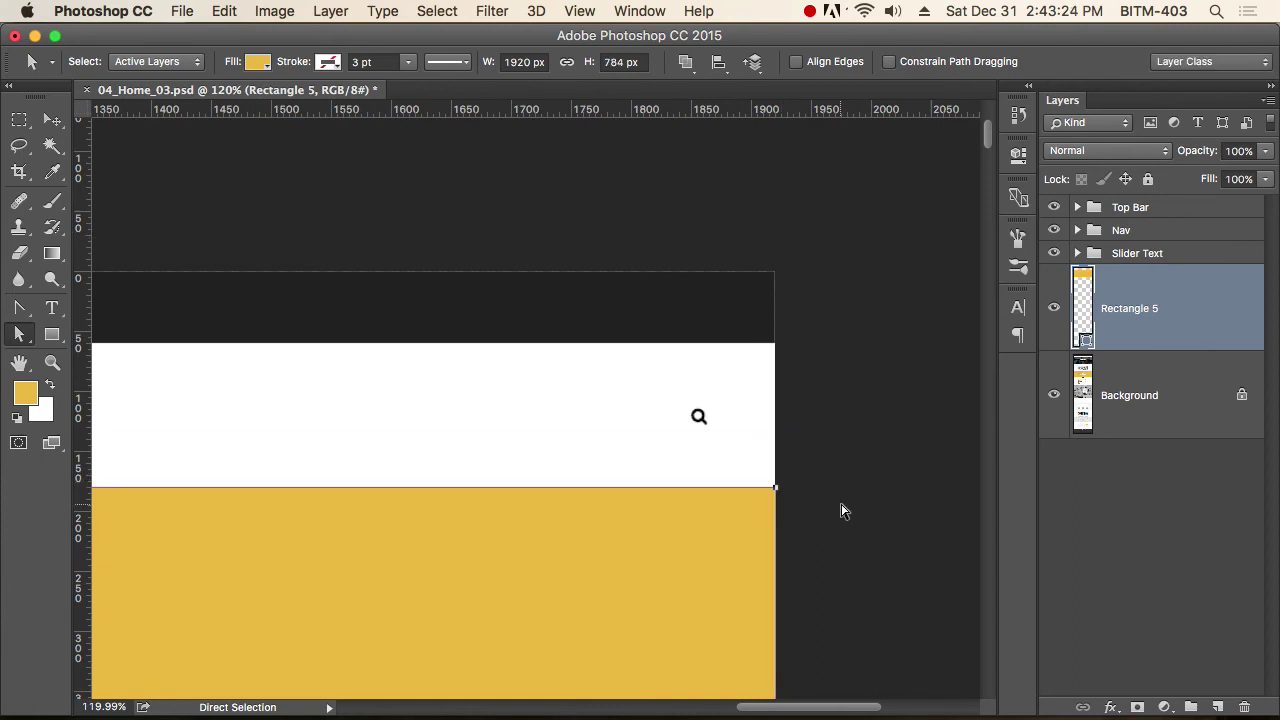
scroll(626, 523, down, 10)
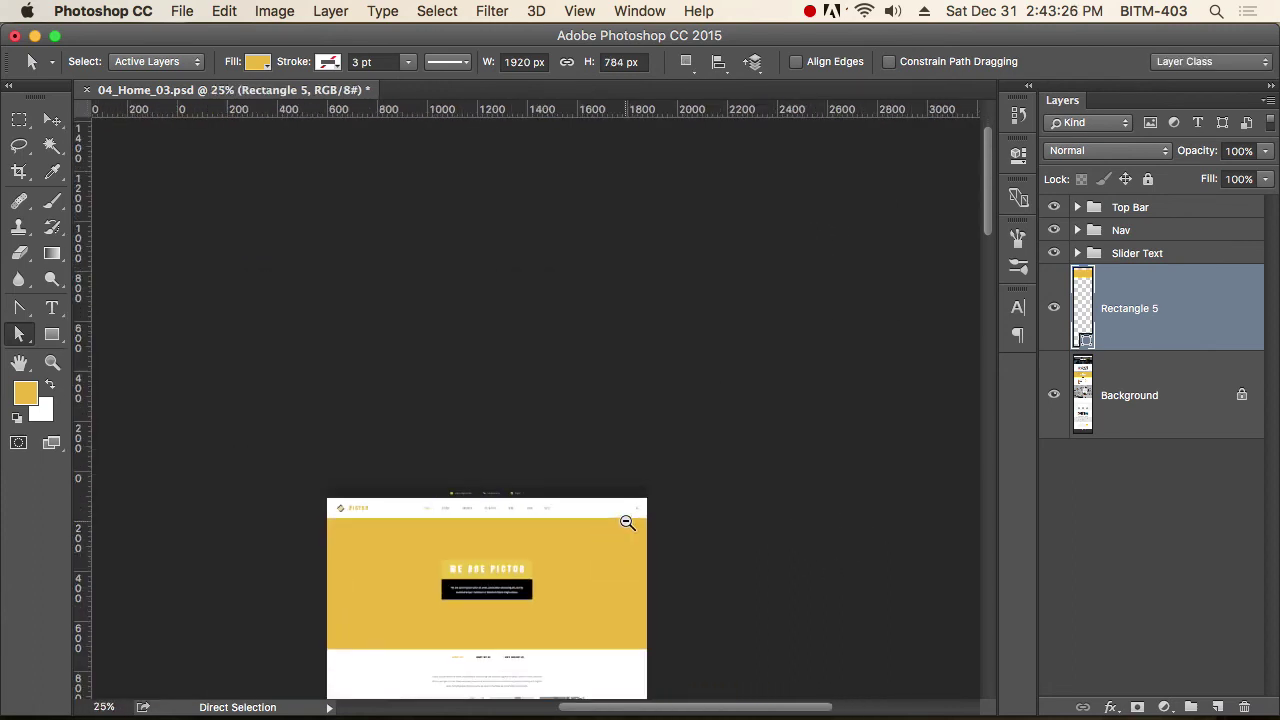
scroll(463, 360, up, 3)
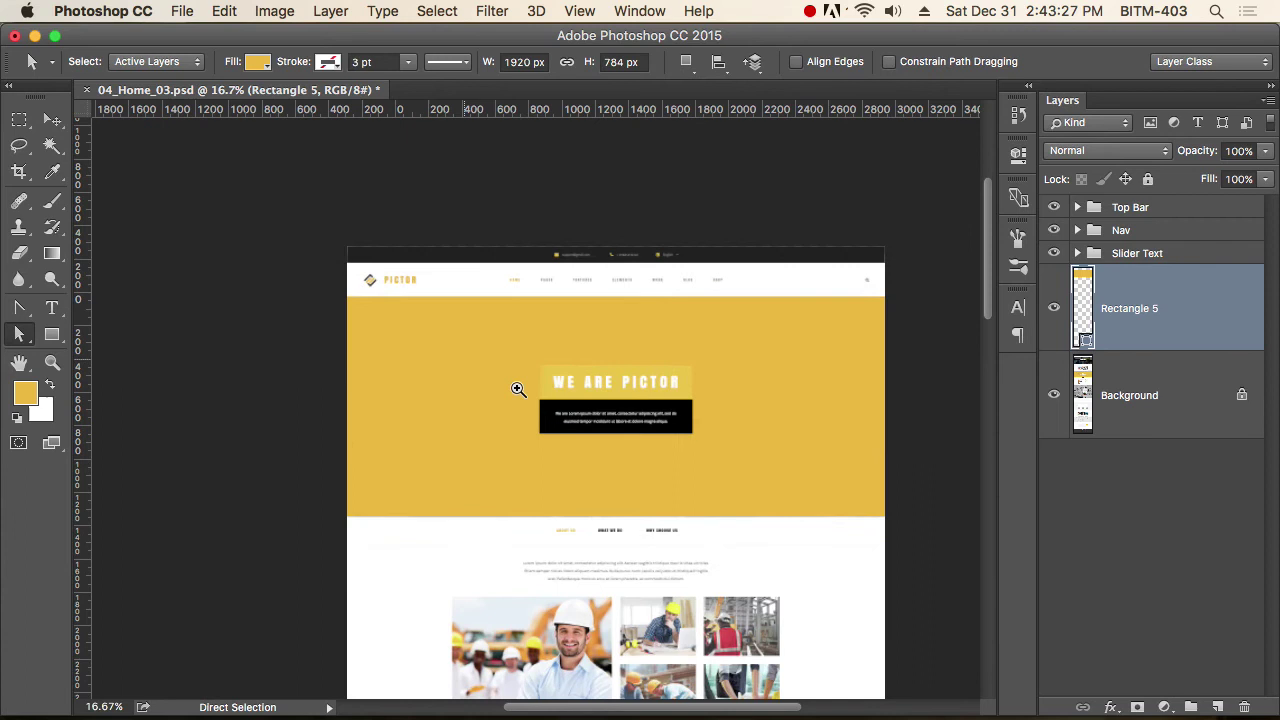
Change Rectangle 5's fill colour to a neutral light grey (bababa).
double_click(1086, 340)
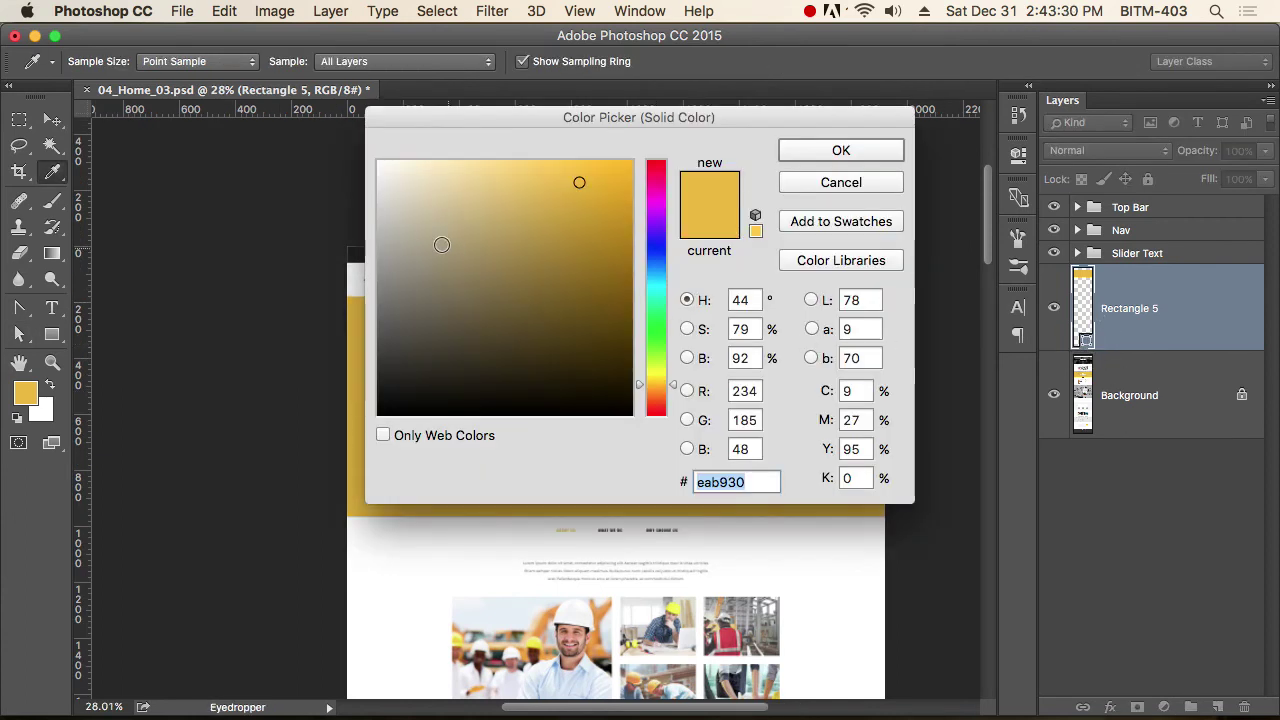
click(380, 232)
drag(380, 232, 371, 229)
click(845, 152)
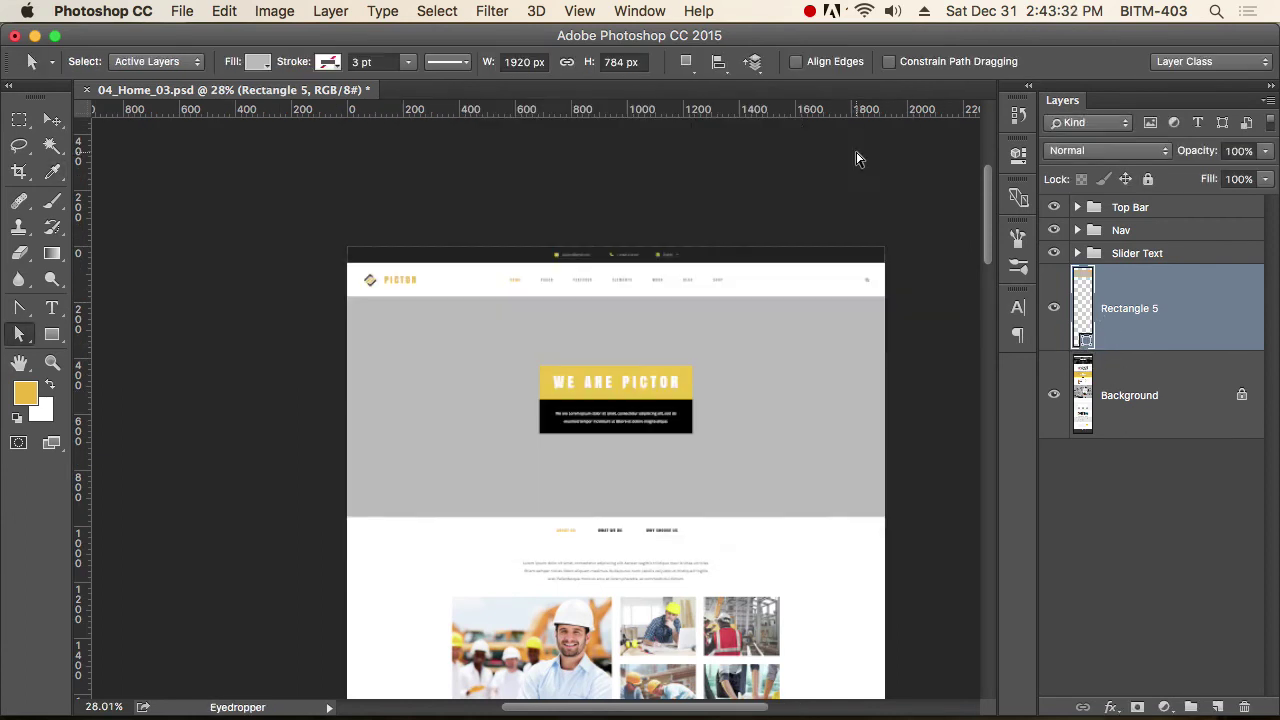
click(52, 119)
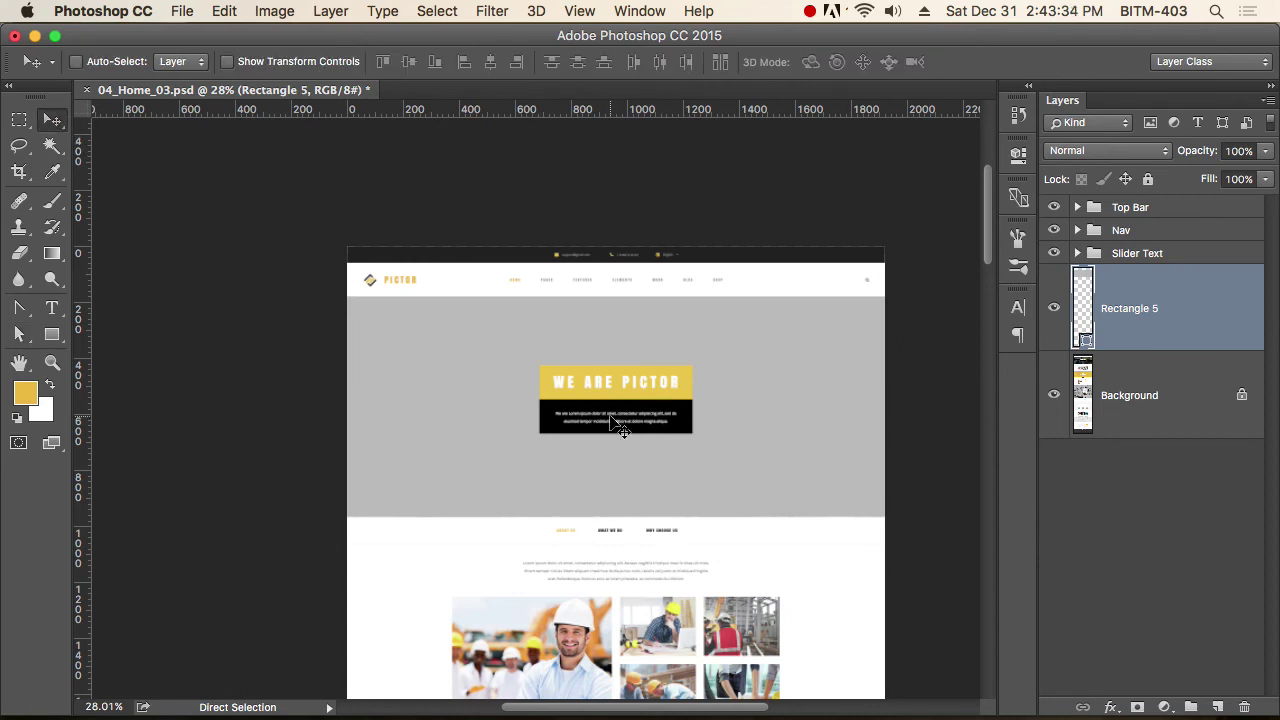
Toggle the grey rectangle's visibility to compare with the excavator photo, then switch to Firefox.
scroll(386, 408, up, 1)
click(588, 447)
scroll(588, 447, right, 3)
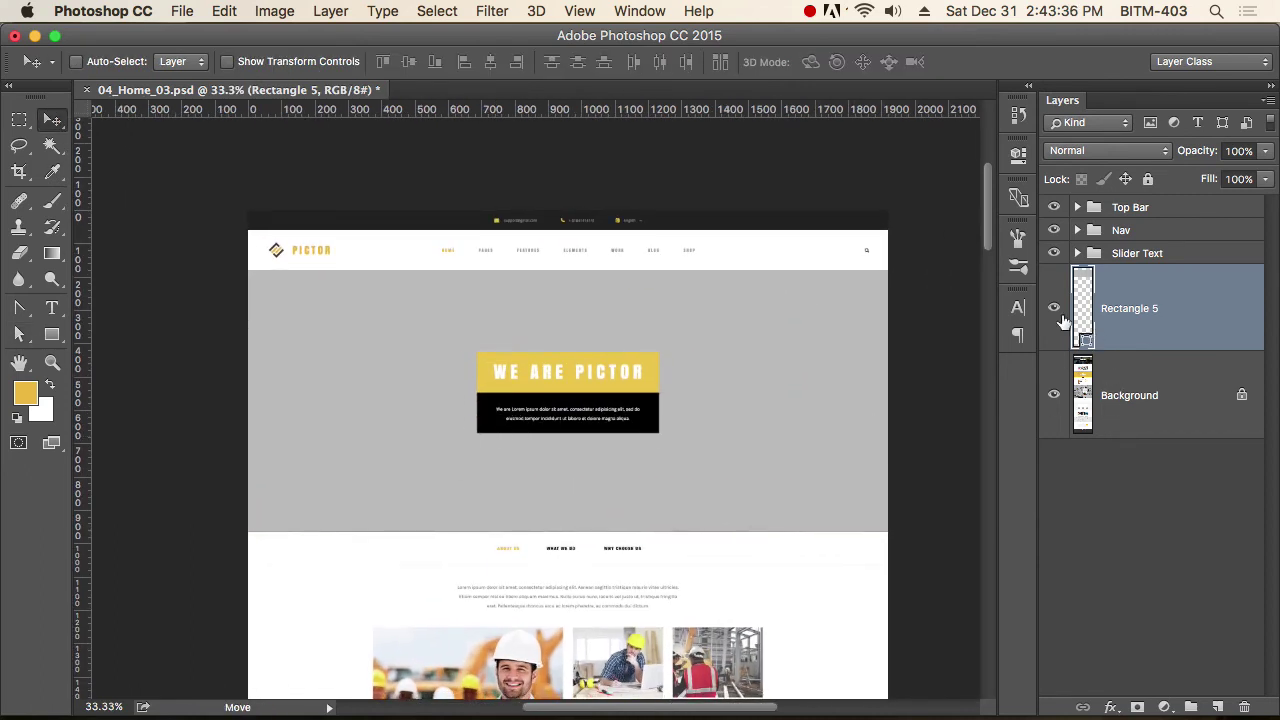
click(1053, 308)
click(1053, 308)
click(1053, 308)
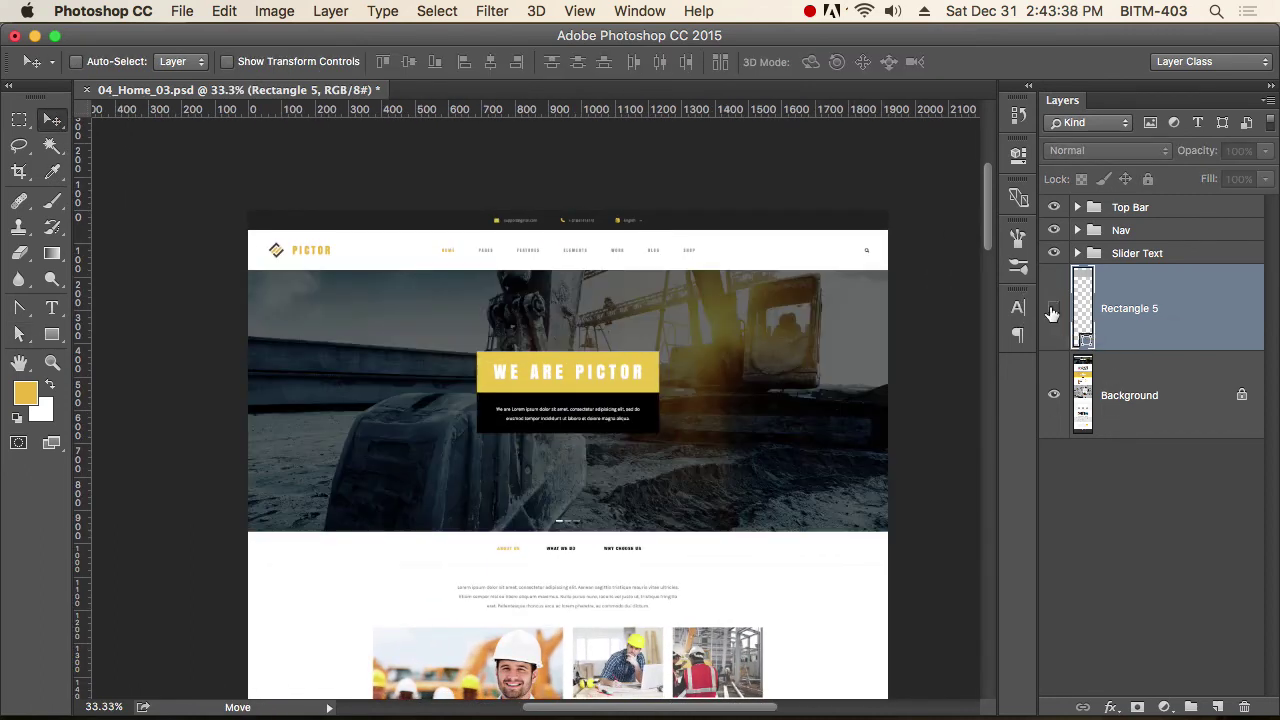
click(1053, 308)
click(1053, 308)
click(1053, 310)
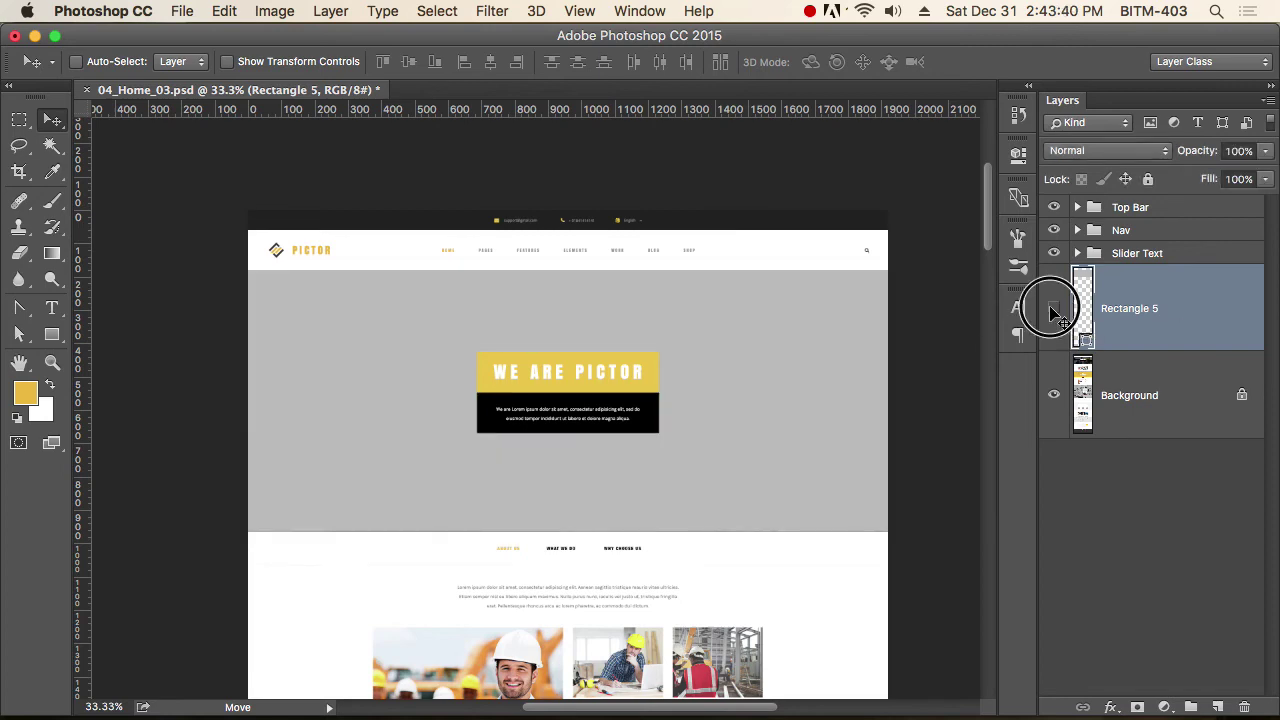
click(1053, 310)
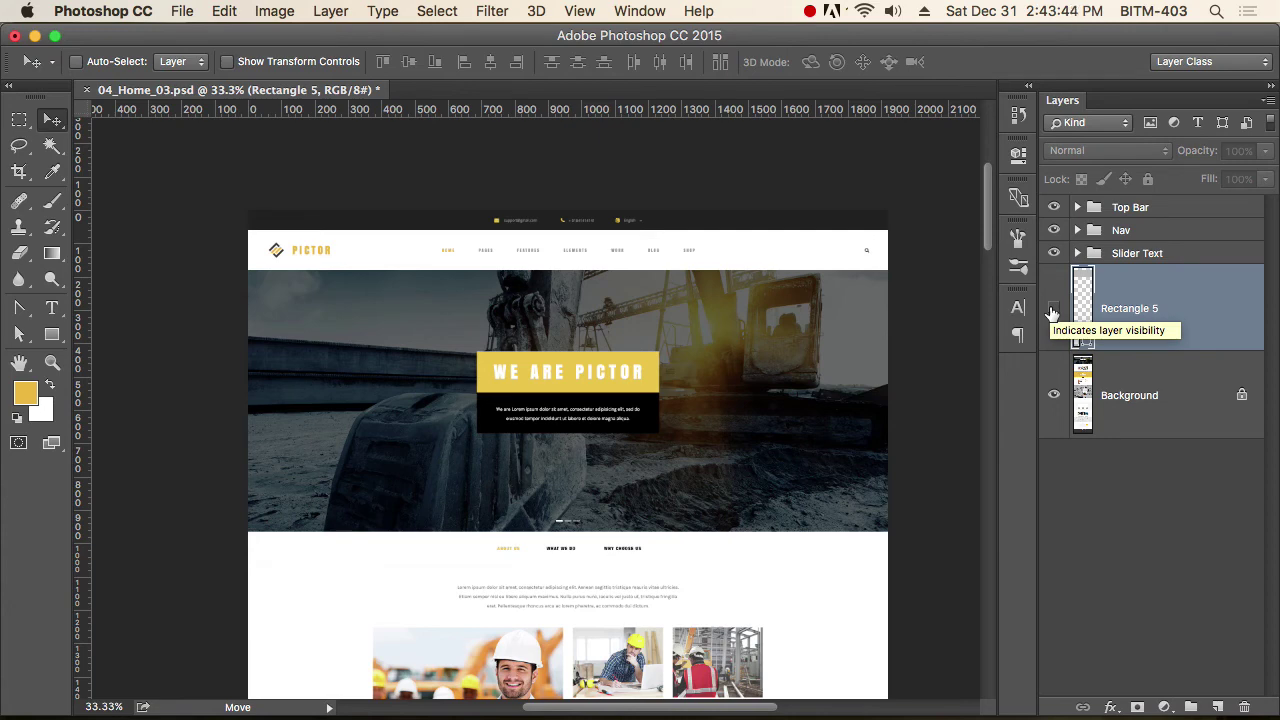
click(1053, 310)
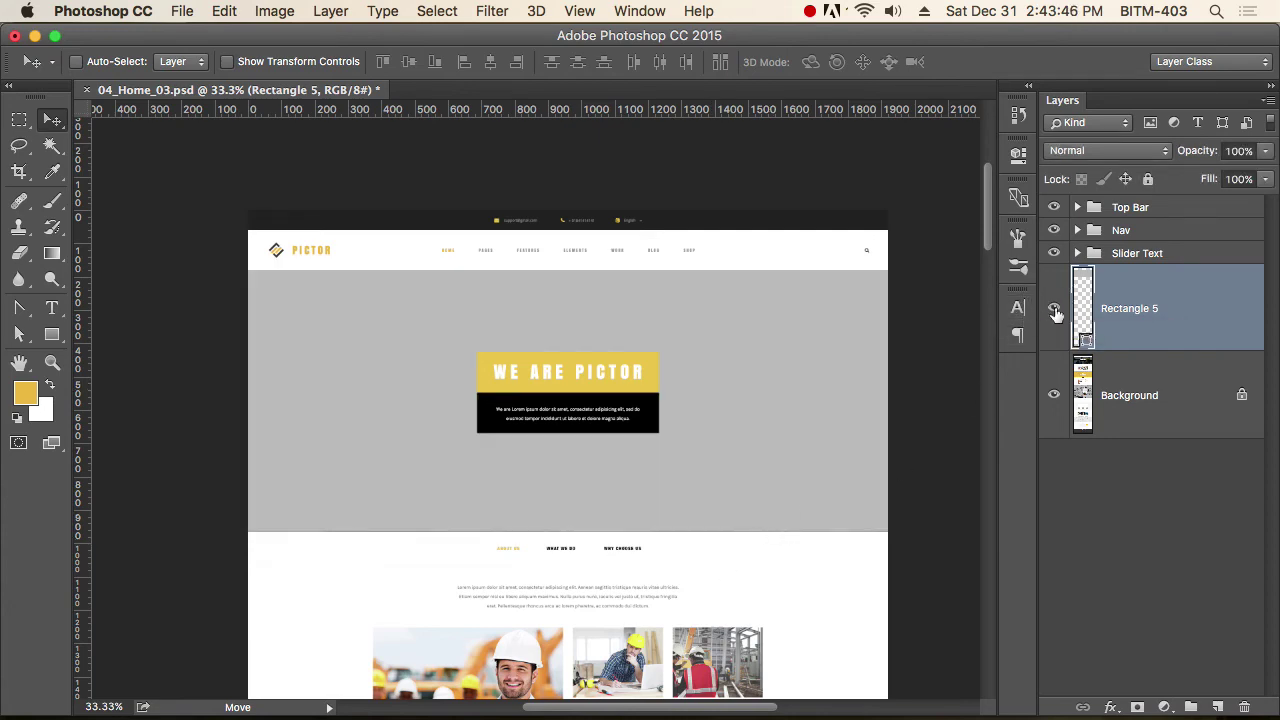
click(1055, 311)
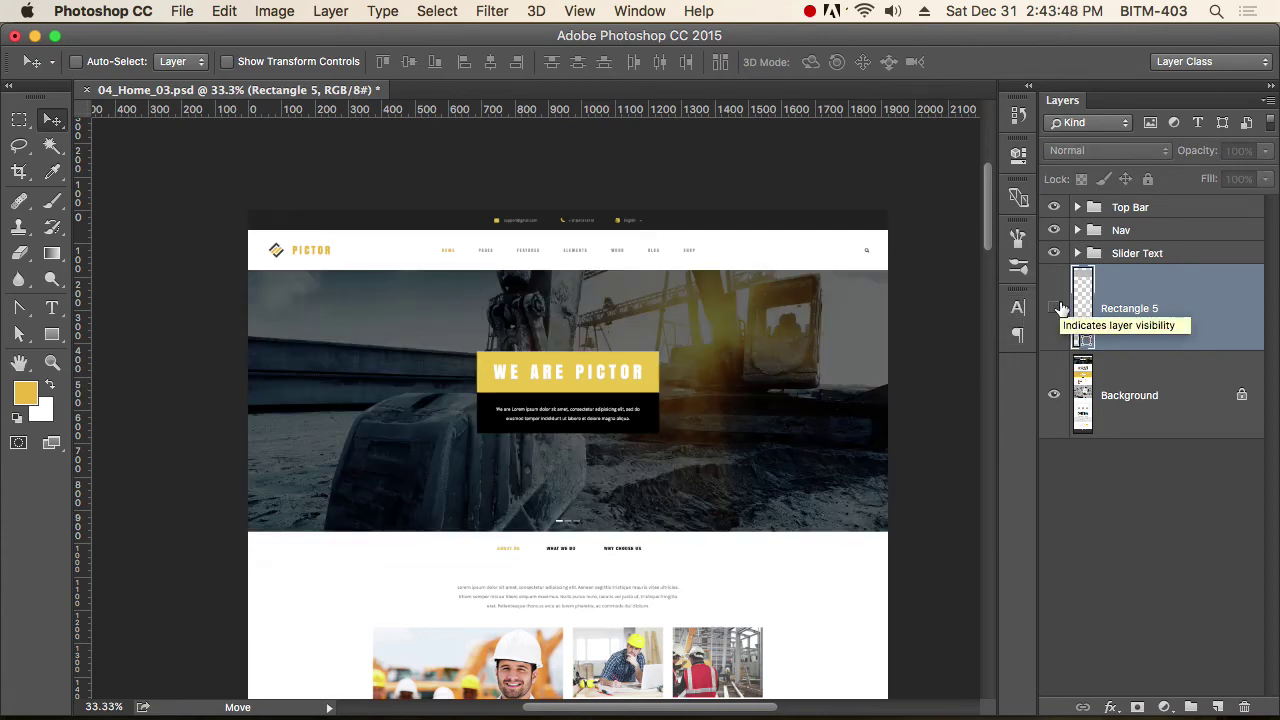
click(1054, 308)
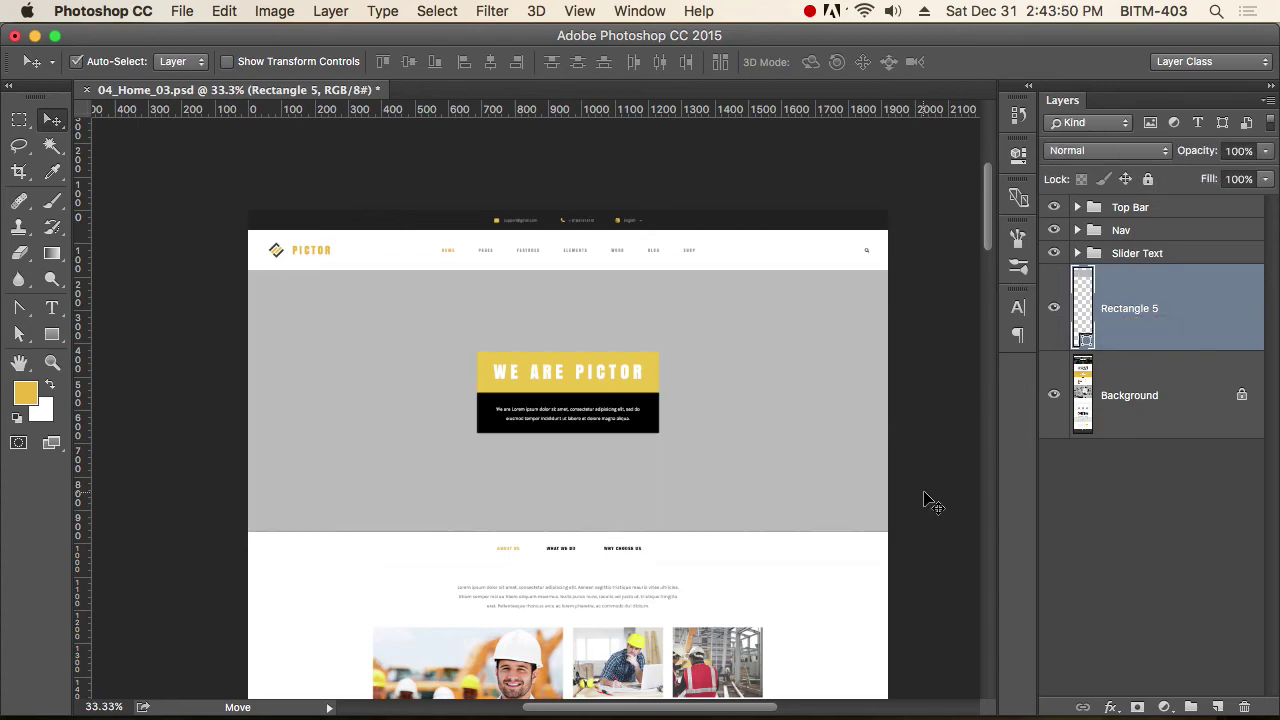
key(super+Tab)
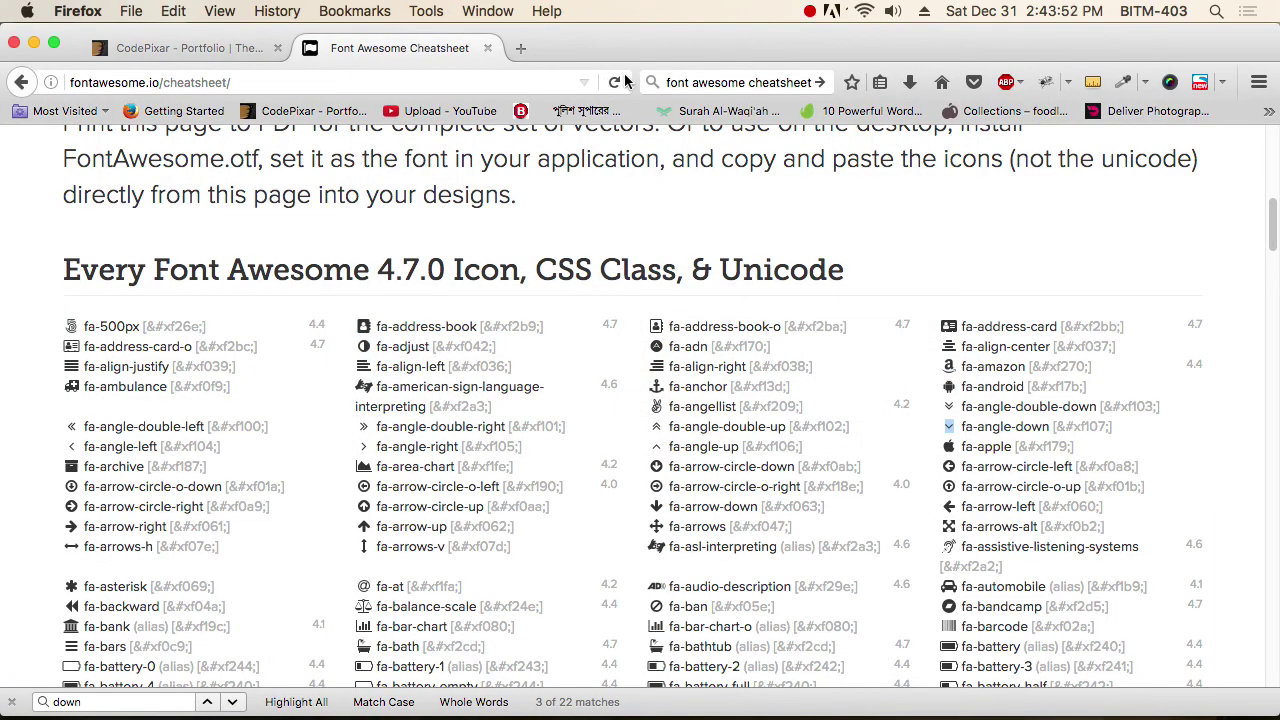
Search Google for 'construction' in a new Firefox tab and view the Images results.
click(520, 50)
click(760, 82)
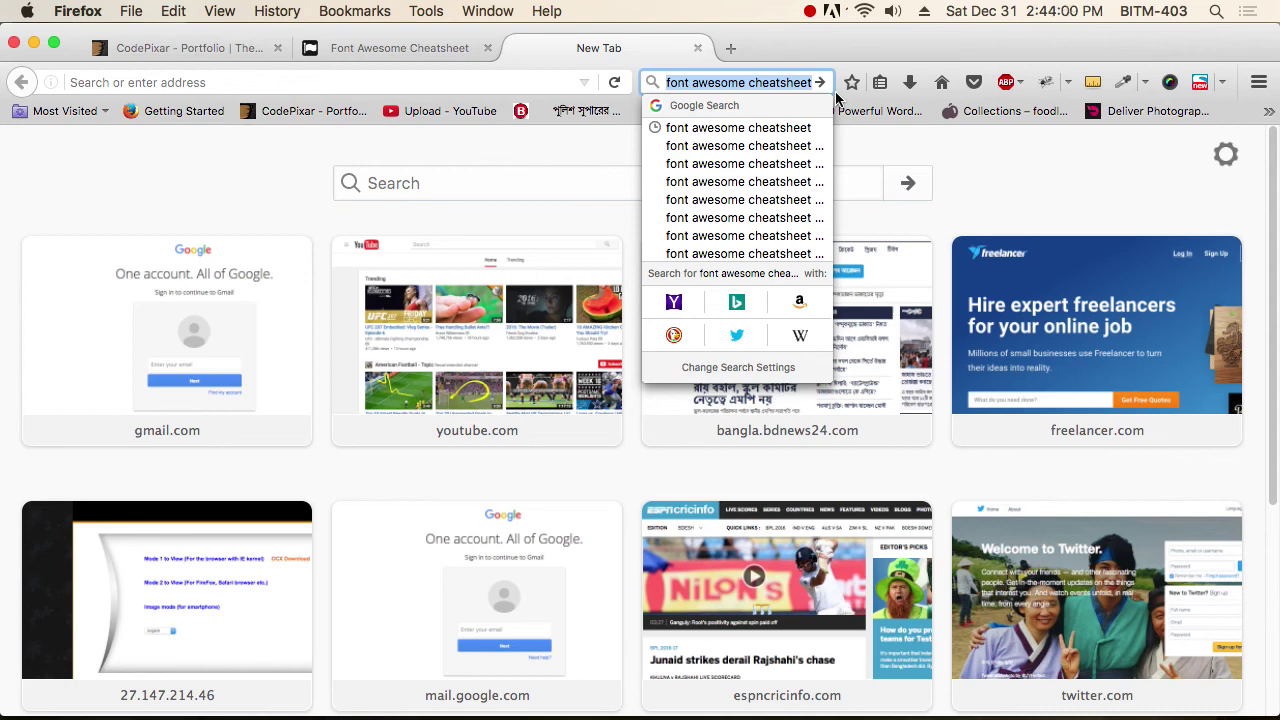
text(constr)
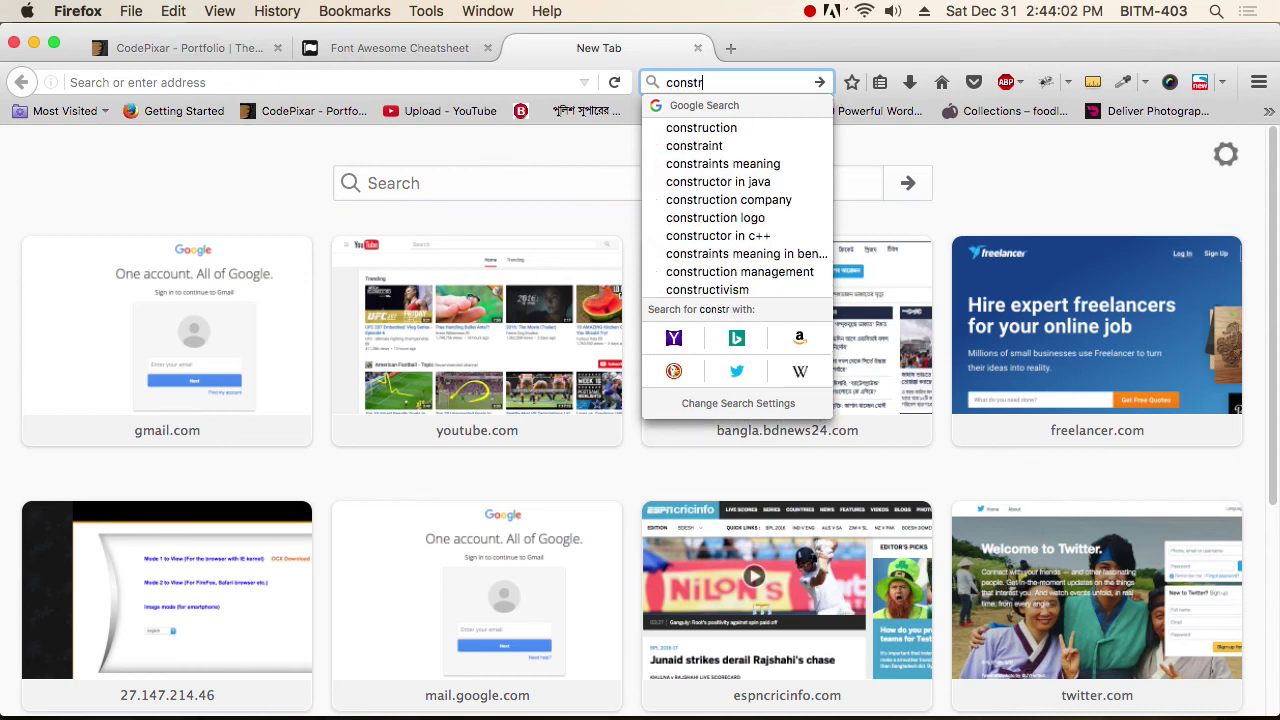
text(u)
key(Down)
key(Return)
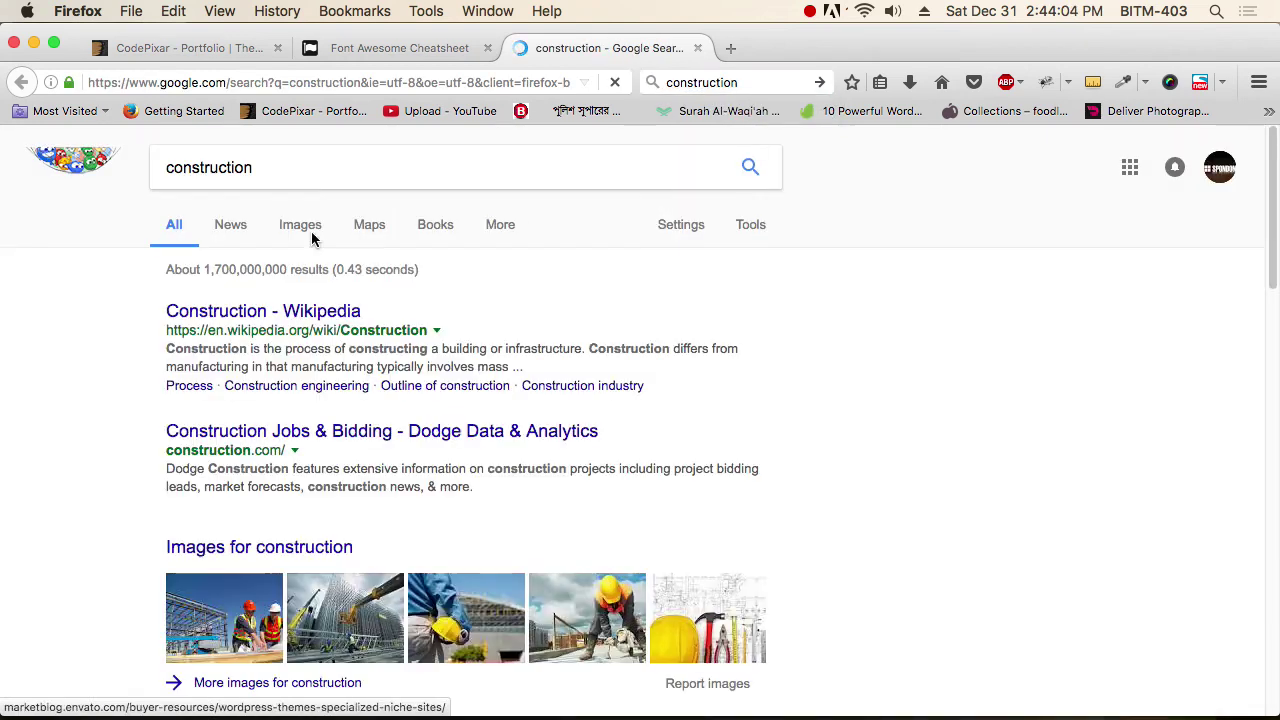
click(299, 232)
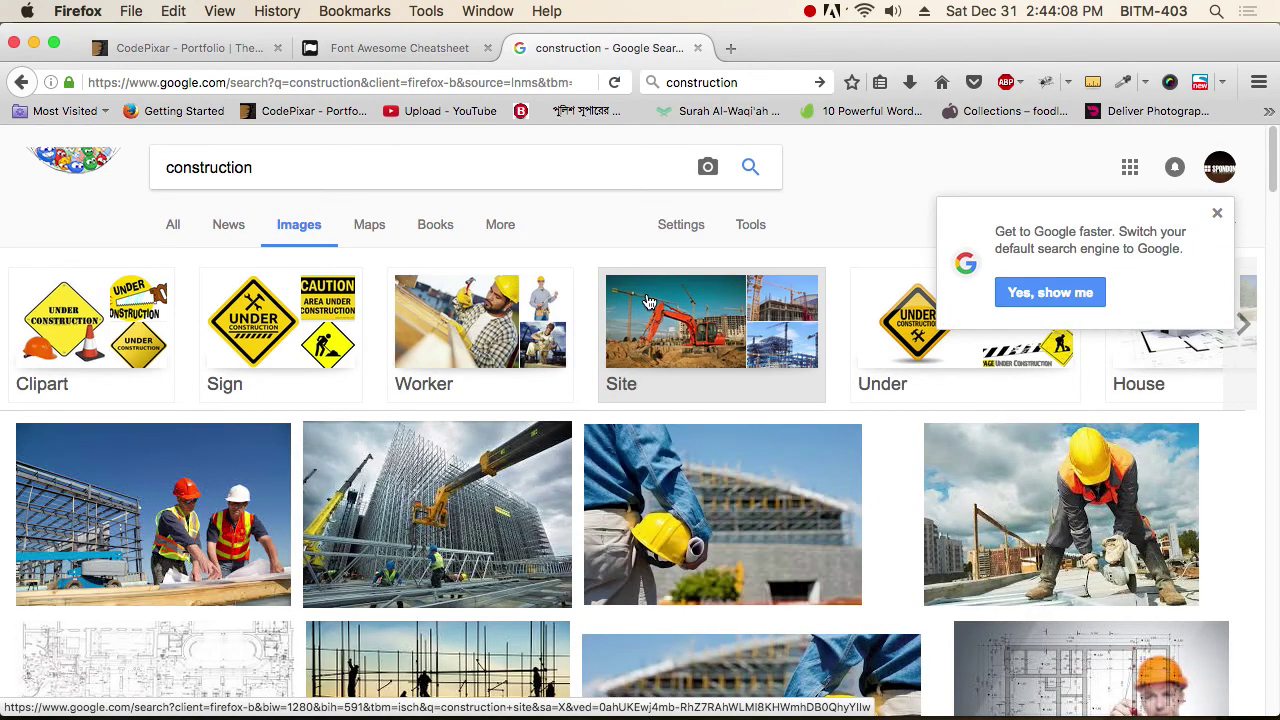
scroll(648, 302, down, 5)
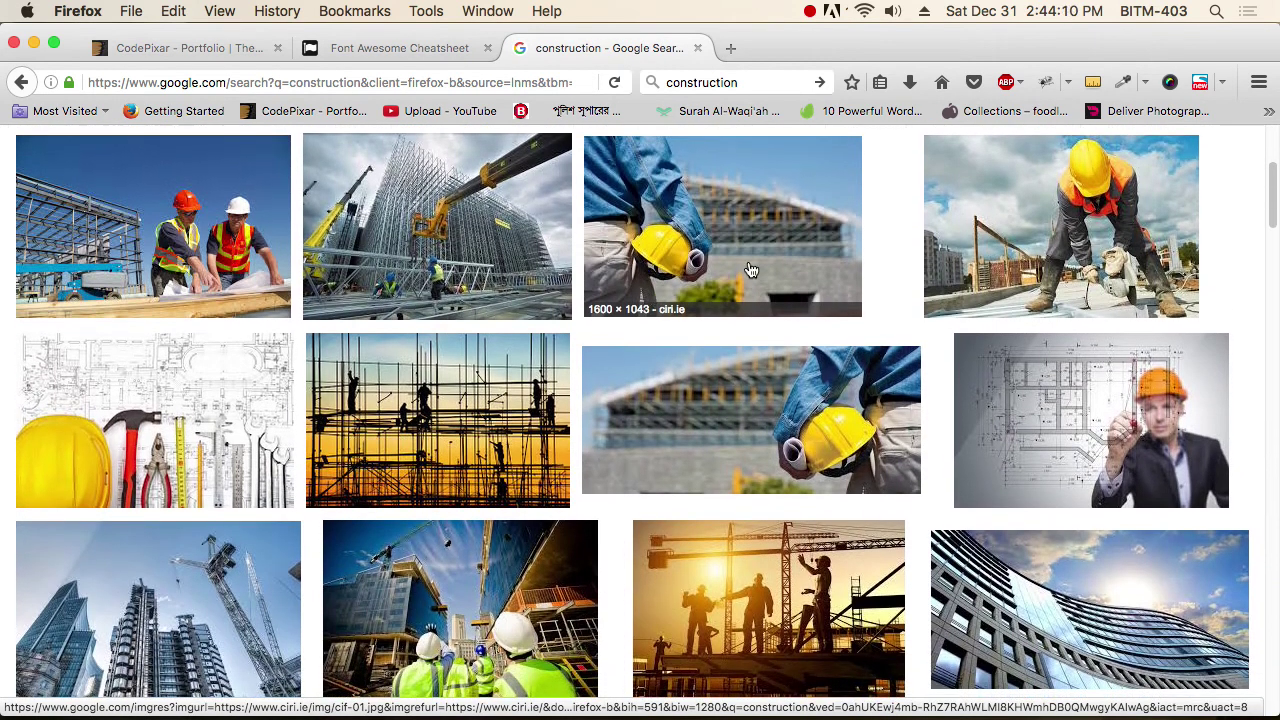
key(super+r)
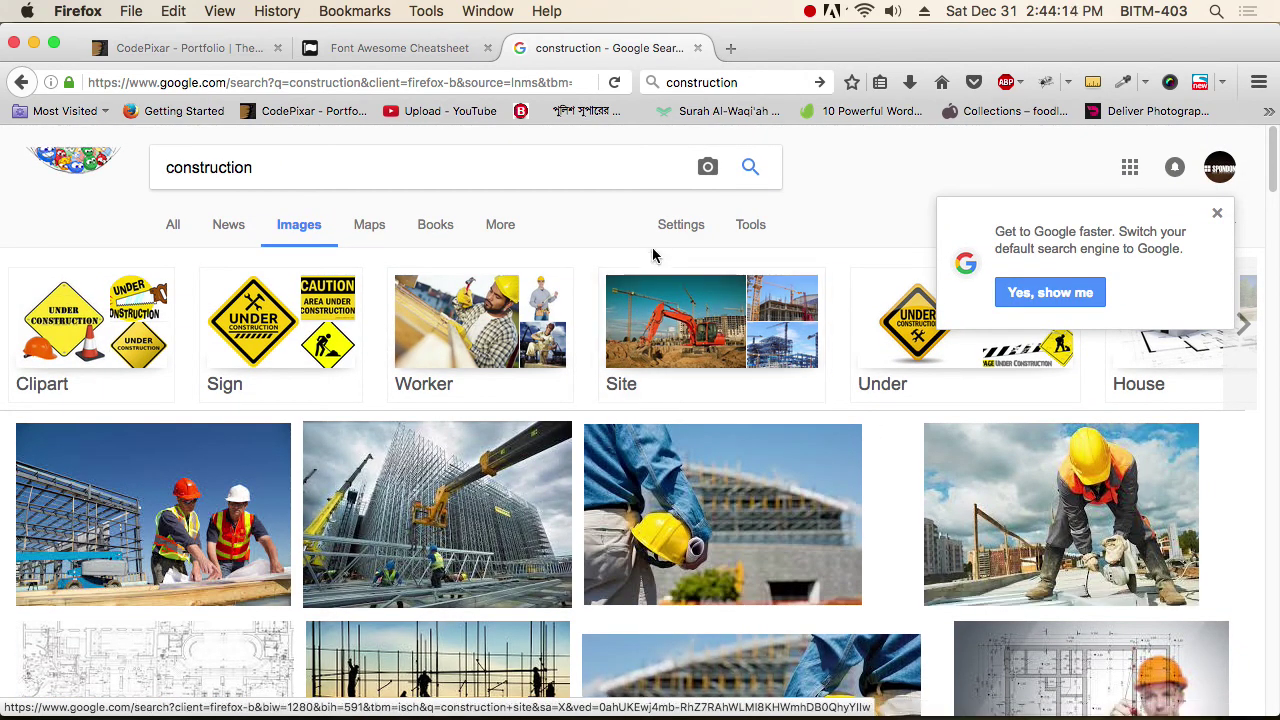
Dismiss the Google popup, filter images to larger than 4 MP, and scroll the results.
click(1218, 214)
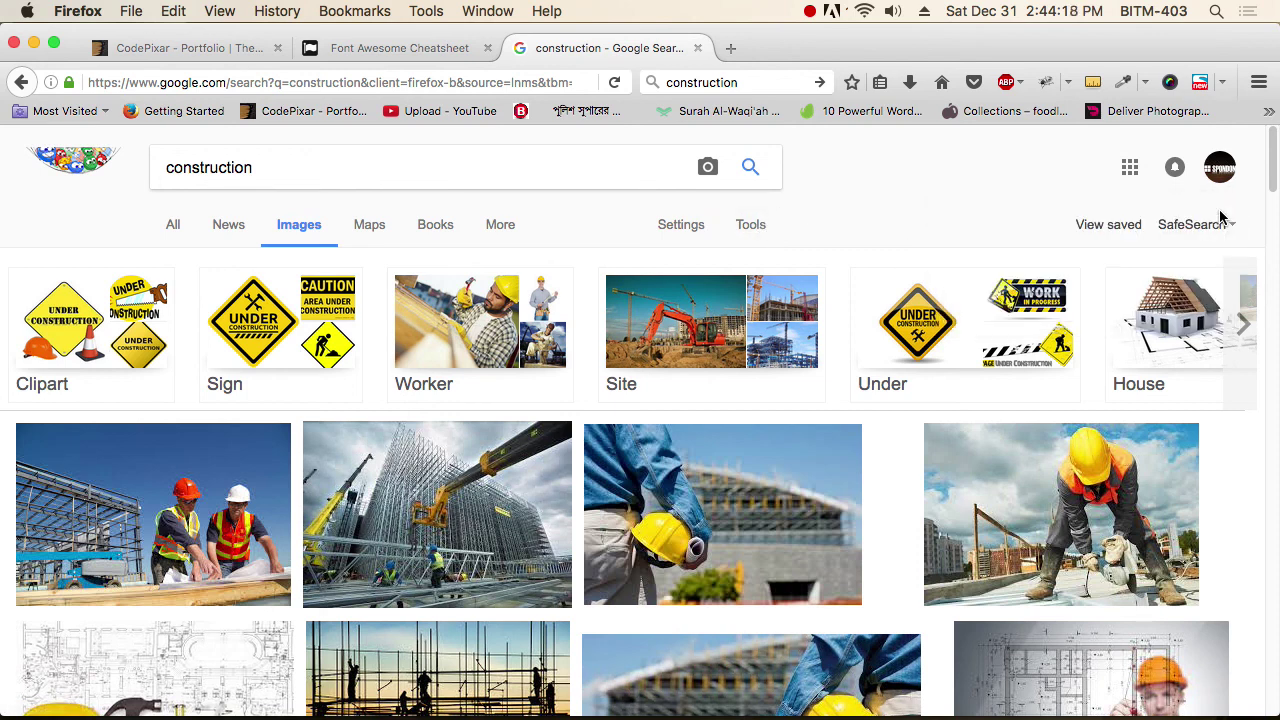
click(752, 228)
click(198, 263)
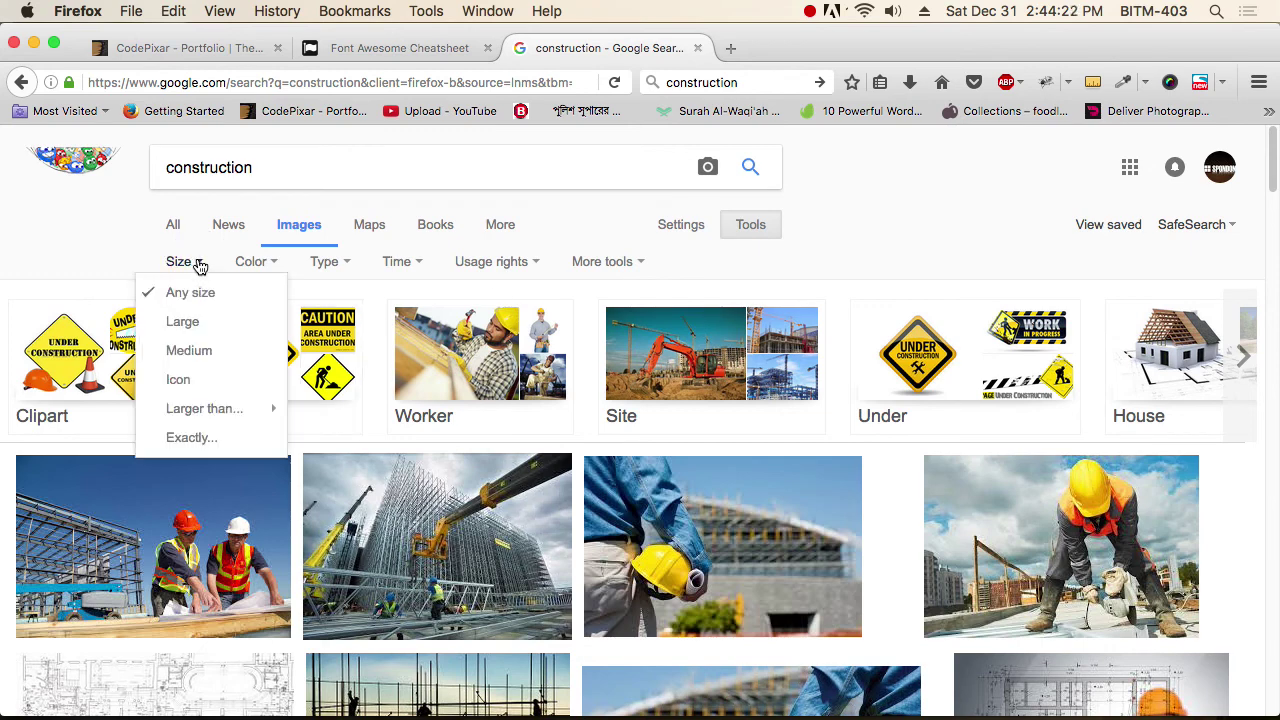
mouse_move(208, 413)
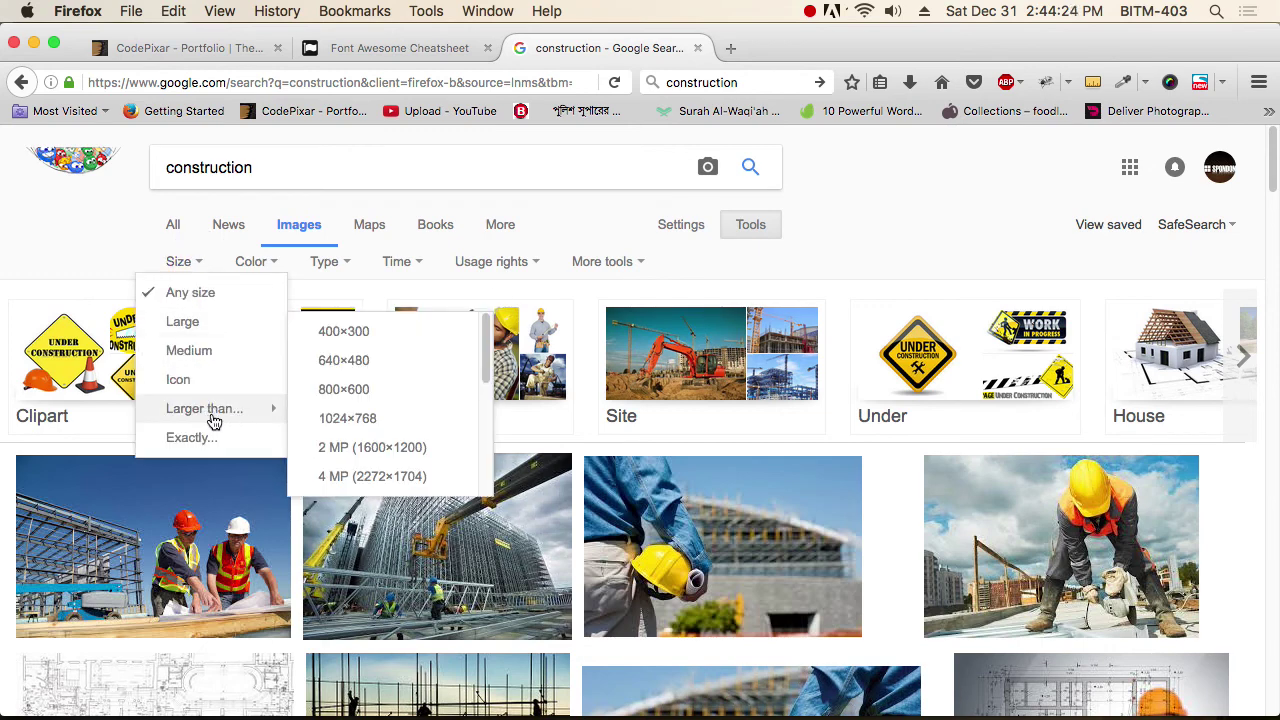
click(372, 478)
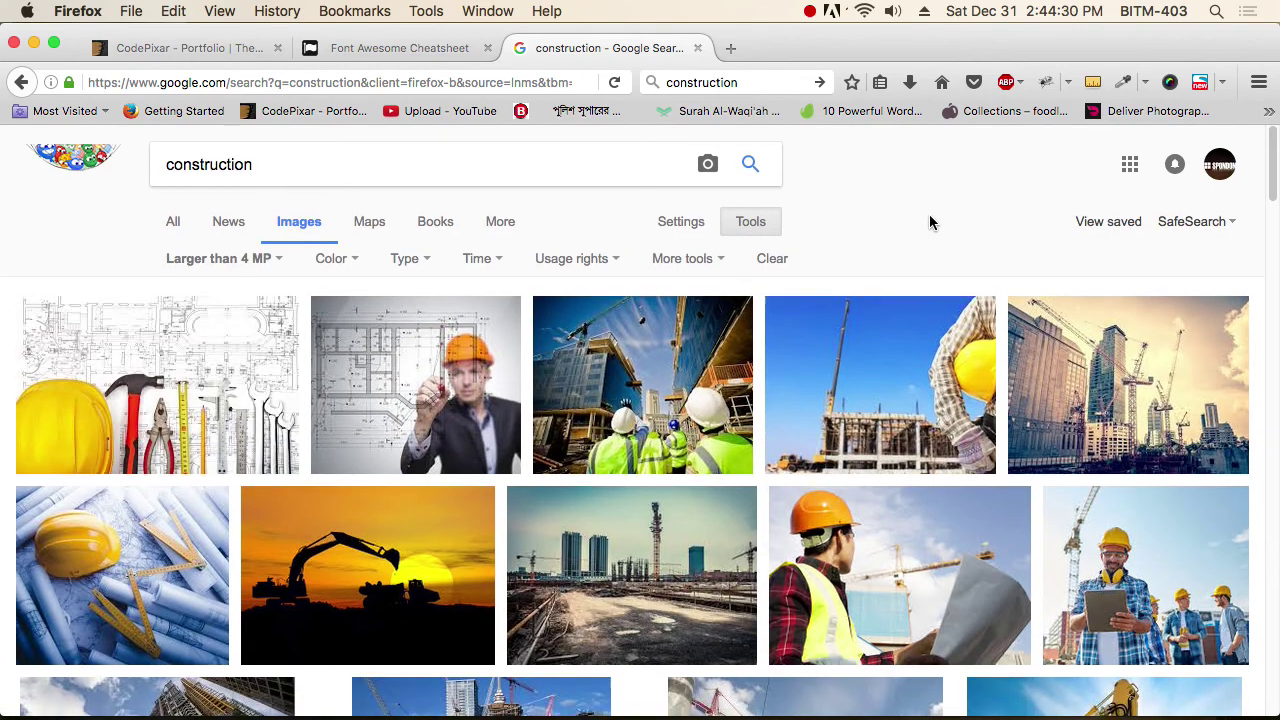
scroll(930, 222, down, 3)
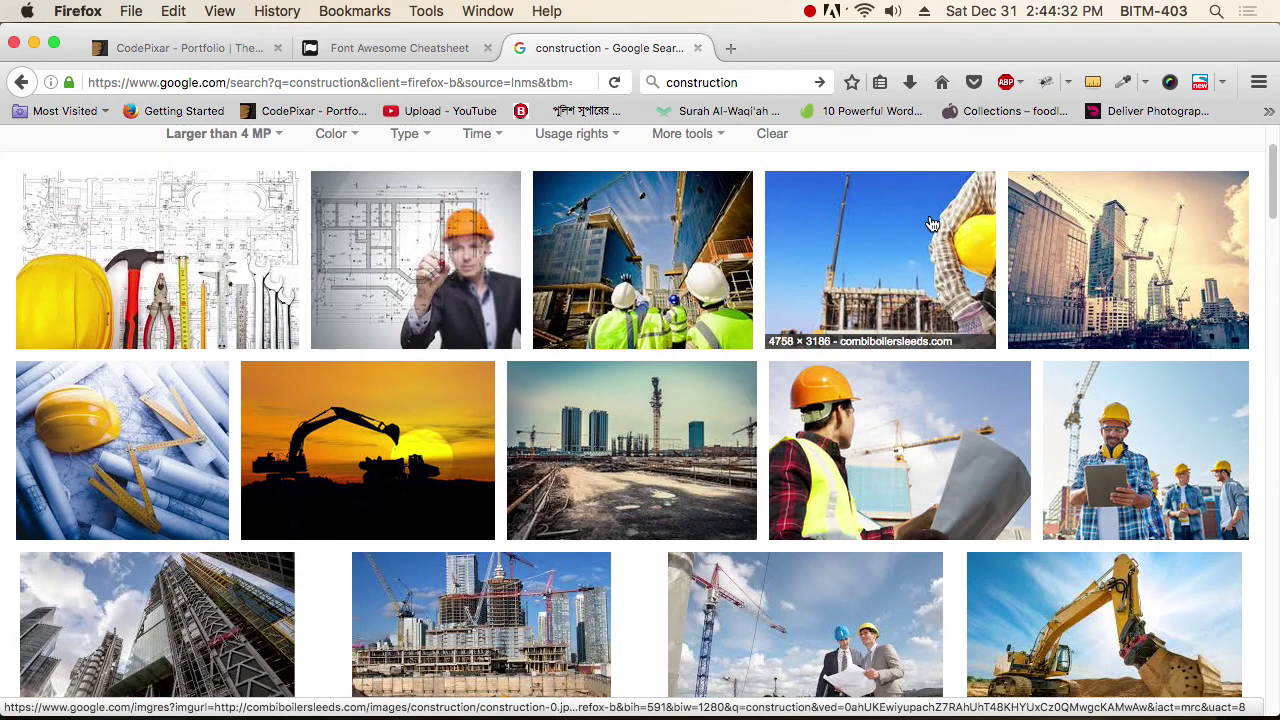
scroll(930, 222, down, 10)
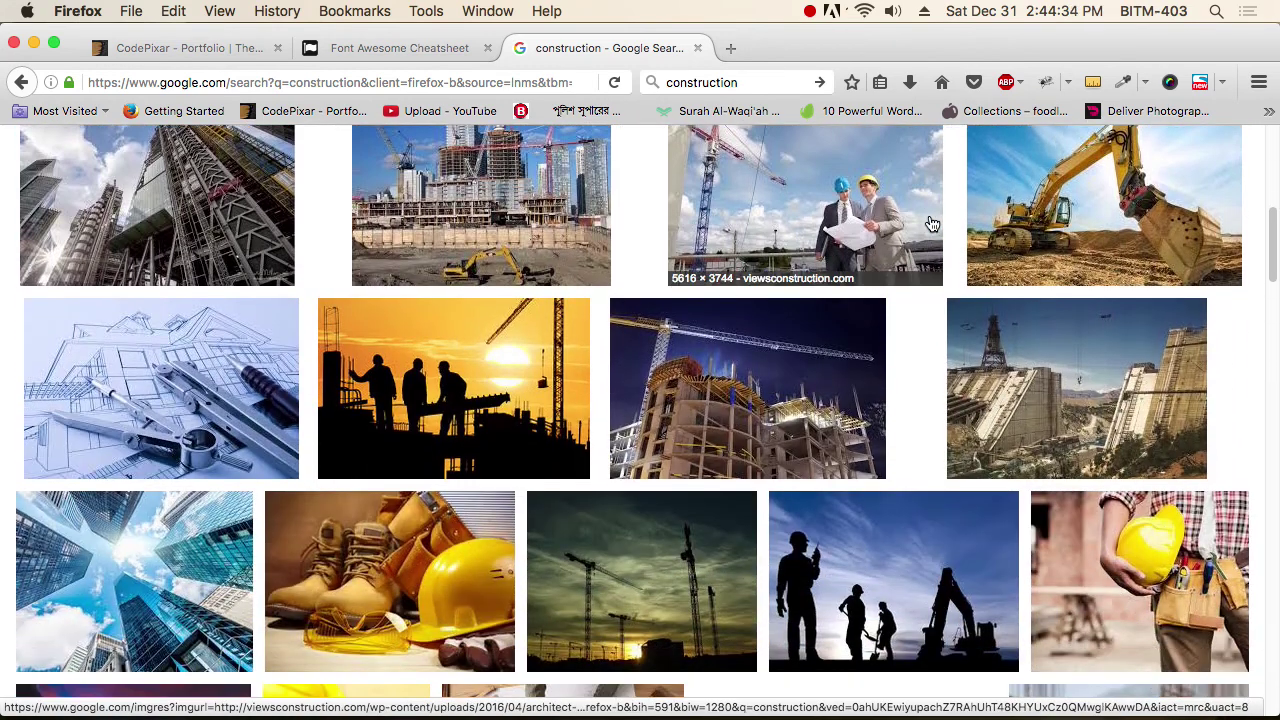
scroll(930, 222, down, 8)
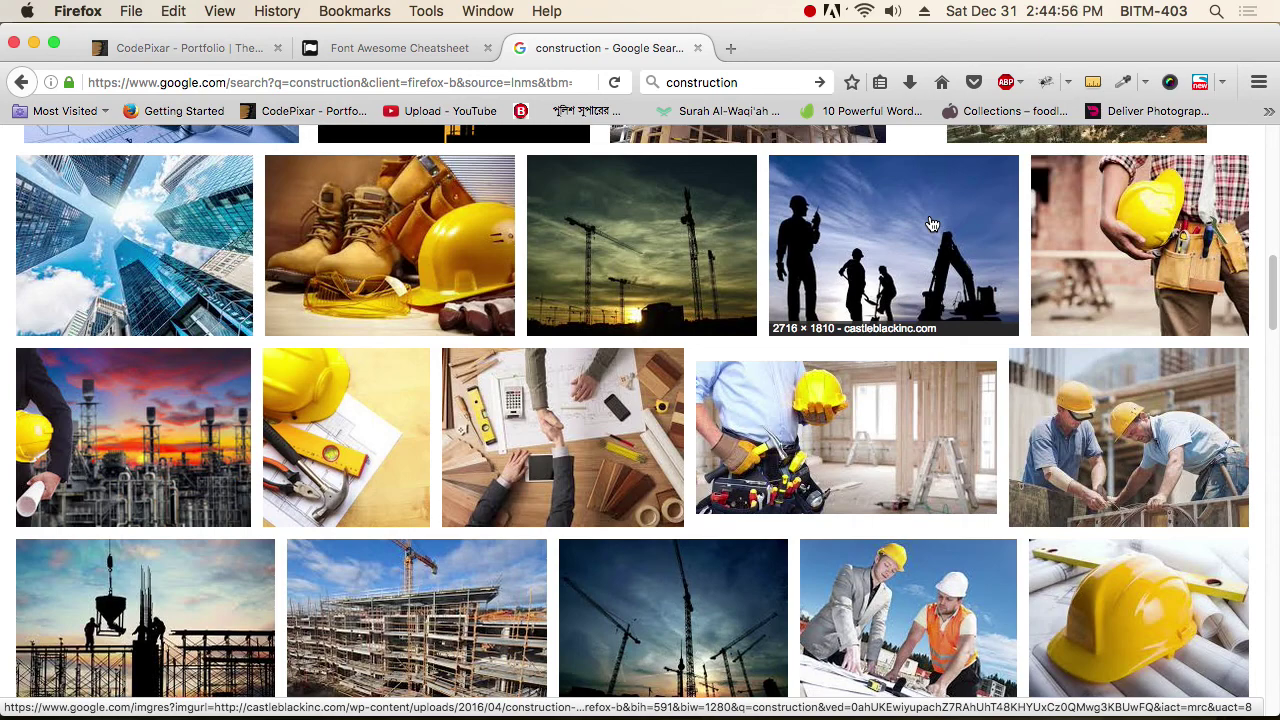
Open the yellow excavator photo construction-11.jpg at full size from the Google Images results.
scroll(931, 224, up, 5)
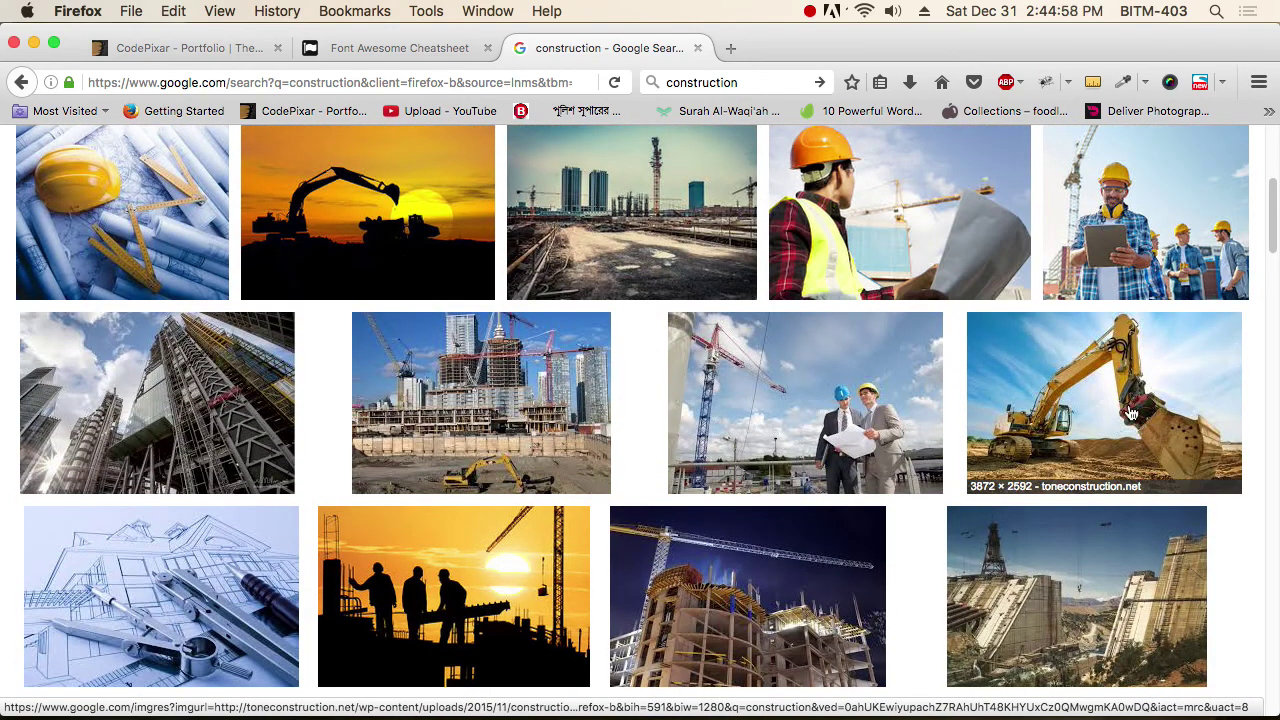
click(1130, 413)
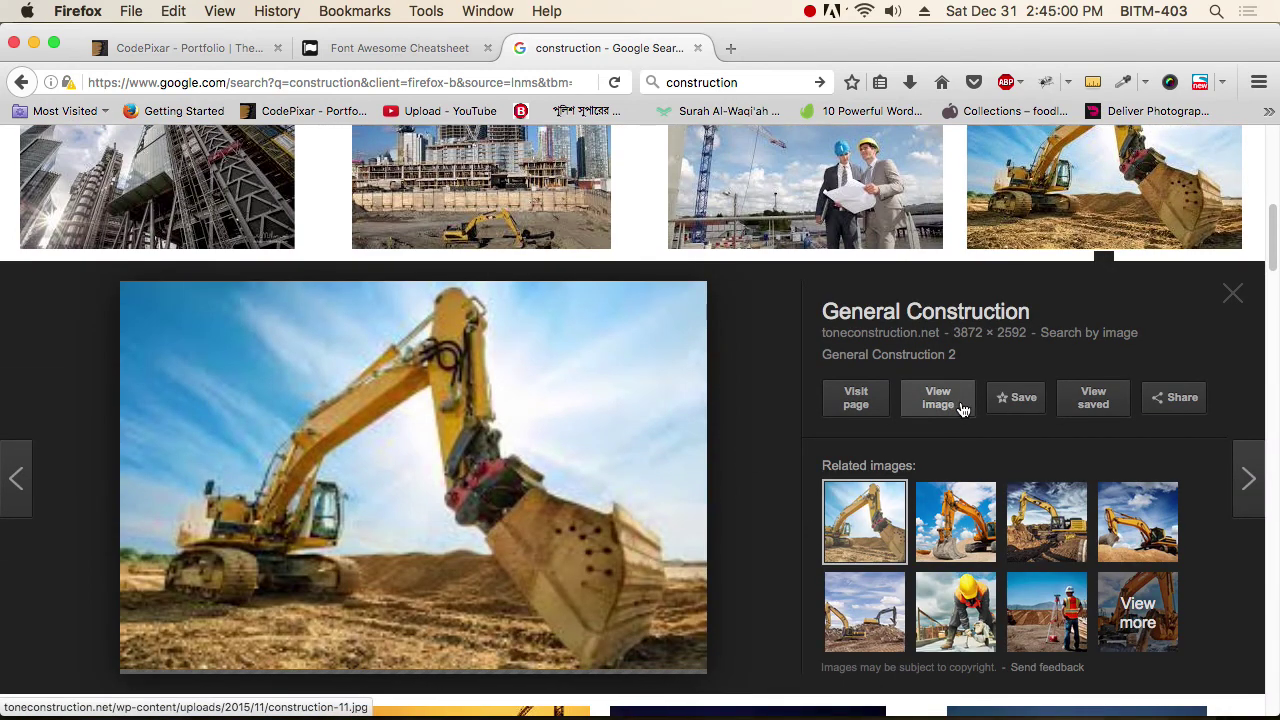
click(955, 404)
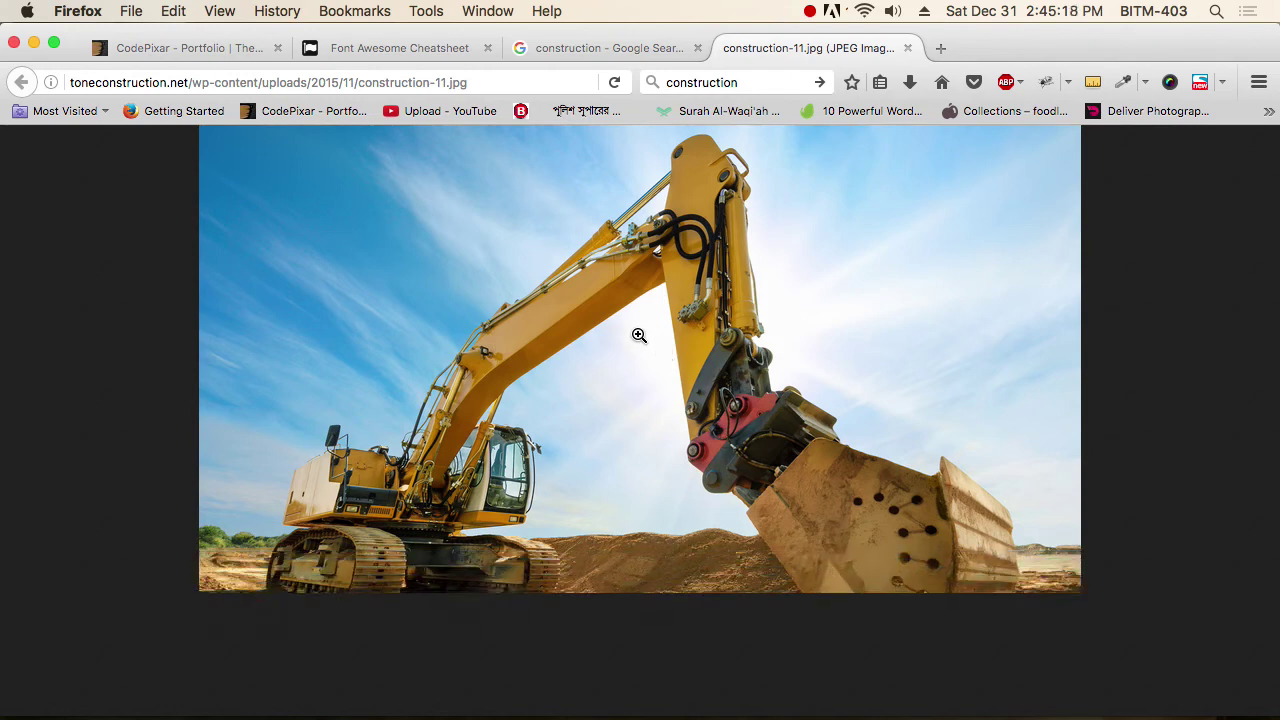
Save the excavator image into the Batch 24 folder.
right_click(638, 316)
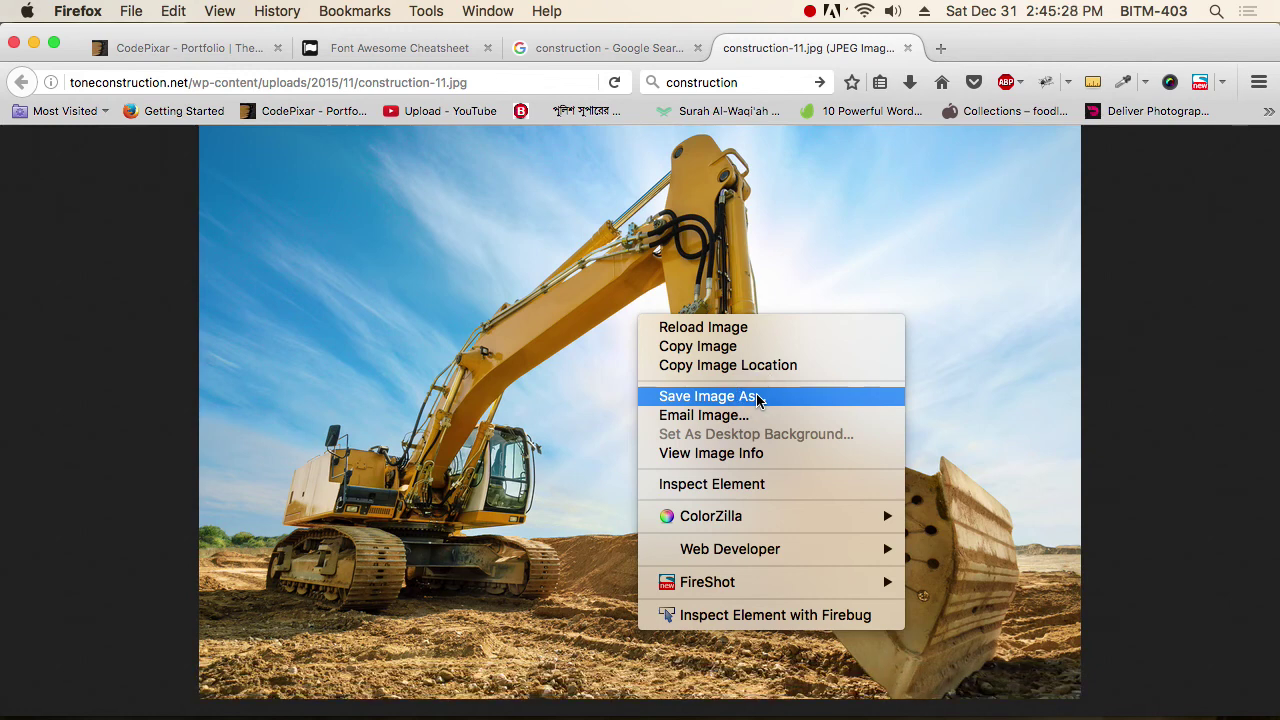
click(757, 399)
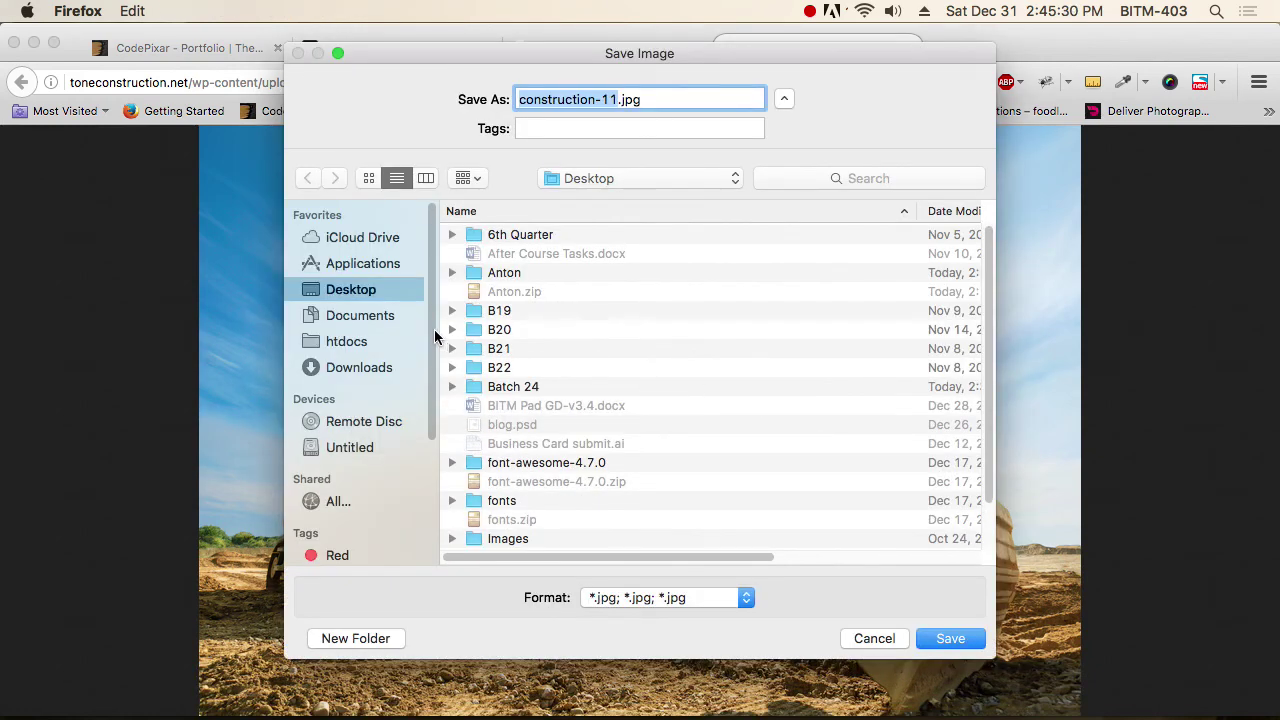
double_click(530, 388)
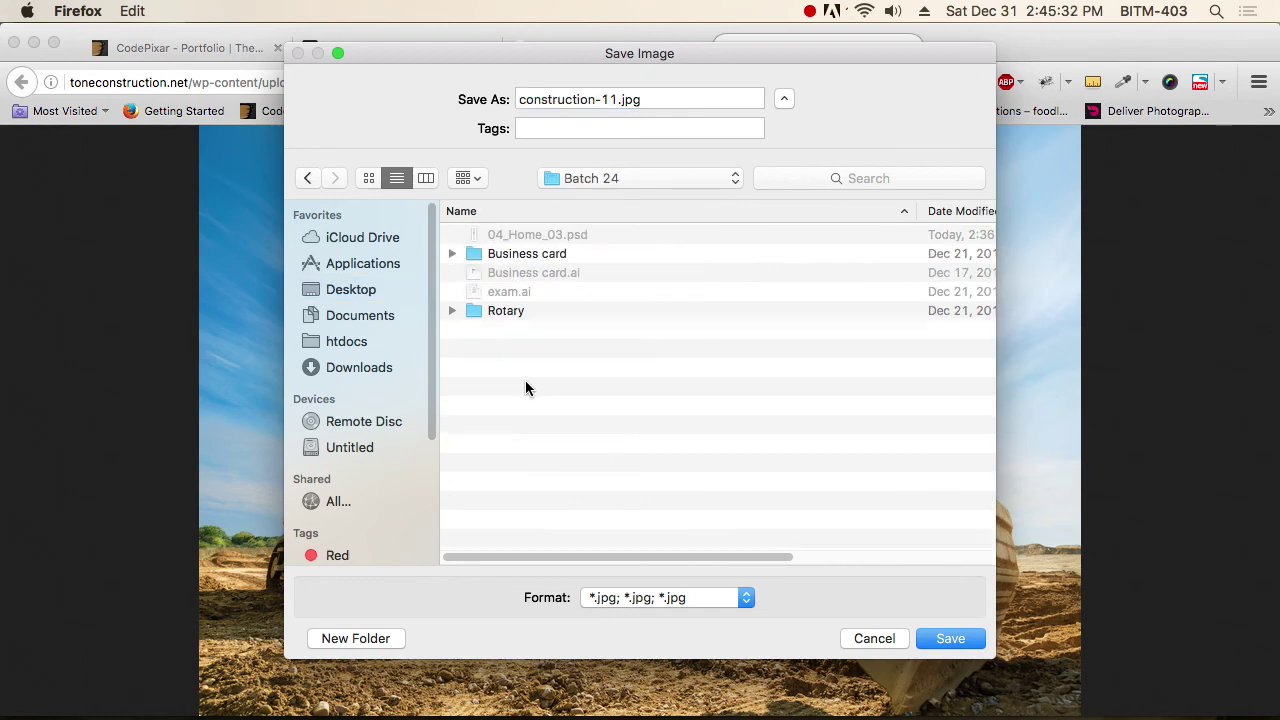
click(950, 638)
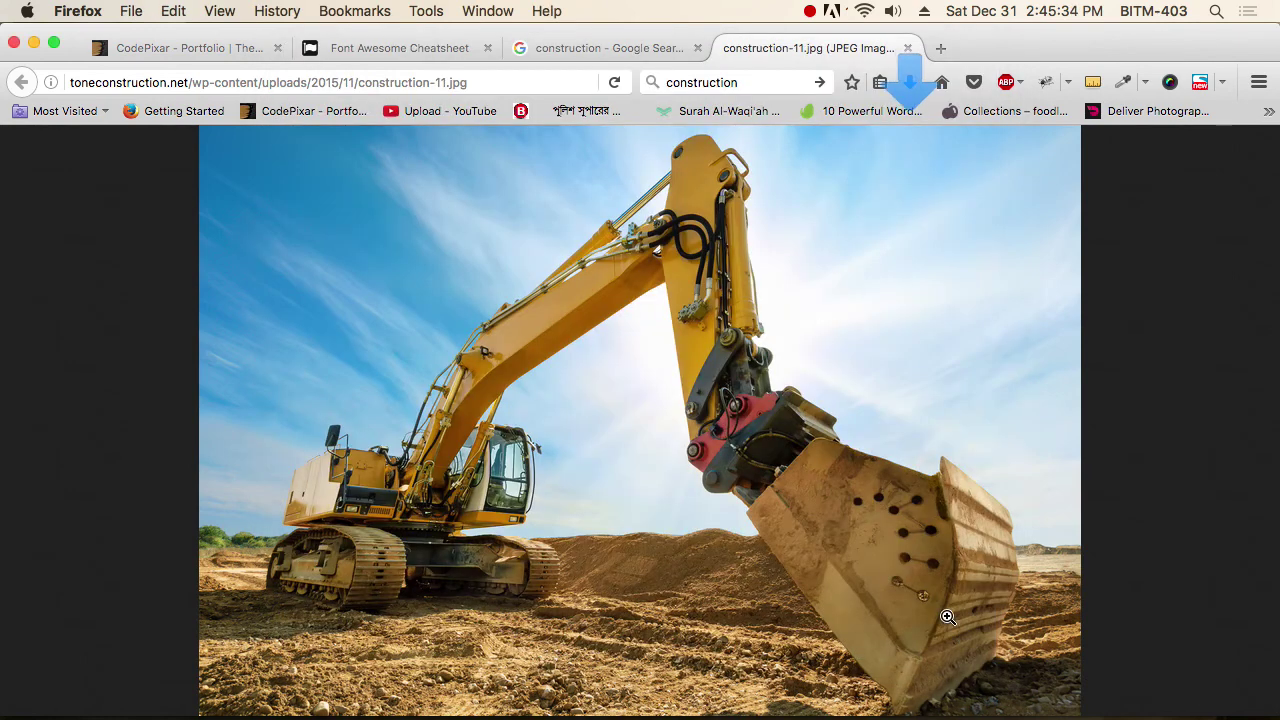
Copy the excavator image to the clipboard and switch to Photoshop.
right_click(679, 355)
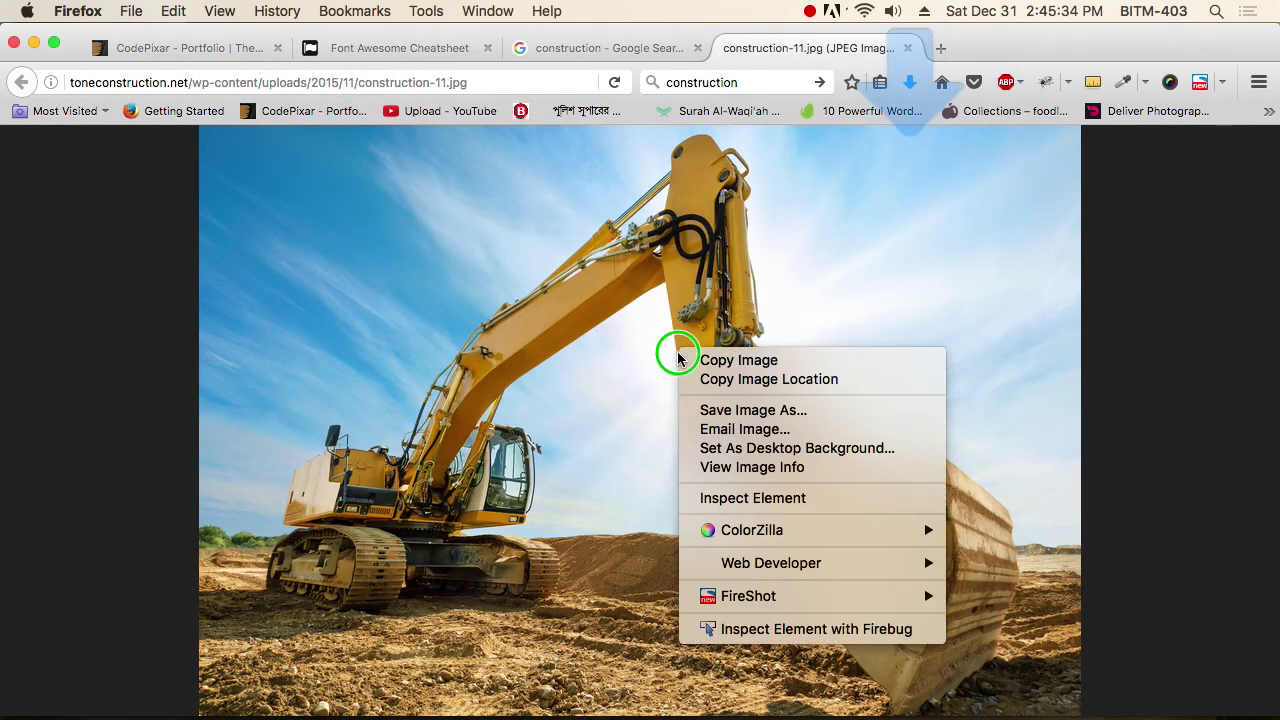
click(742, 362)
key(super+Tab)
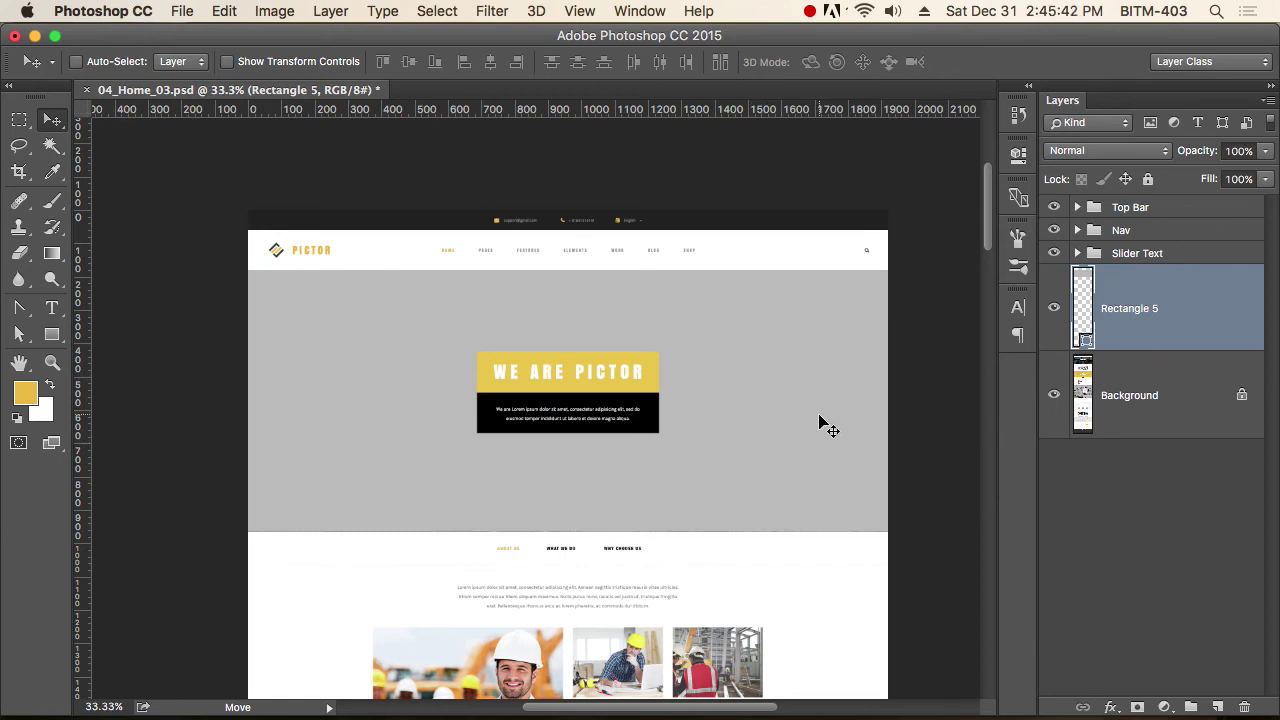
Paste the excavator photo as Layer 1 above Rectangle 5 and move it over the hero.
right_click(788, 392)
click(790, 397)
key(super)
key(super+v)
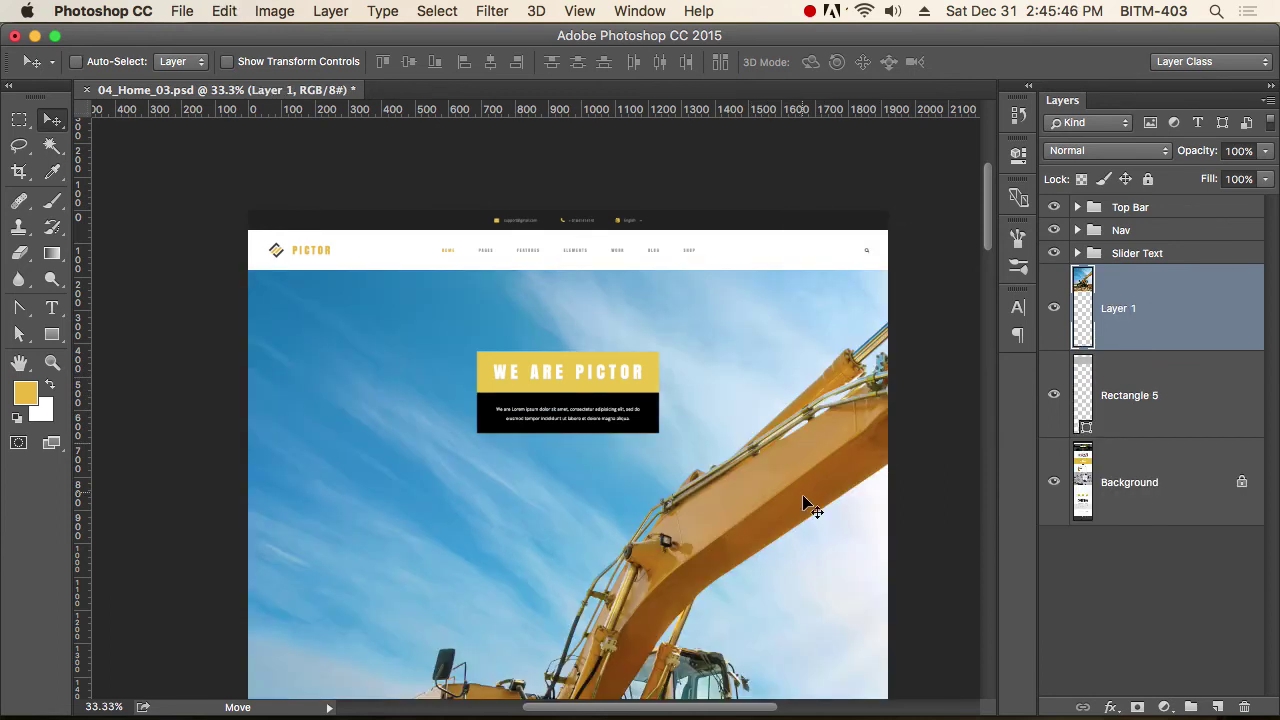
drag(807, 540, 713, 368)
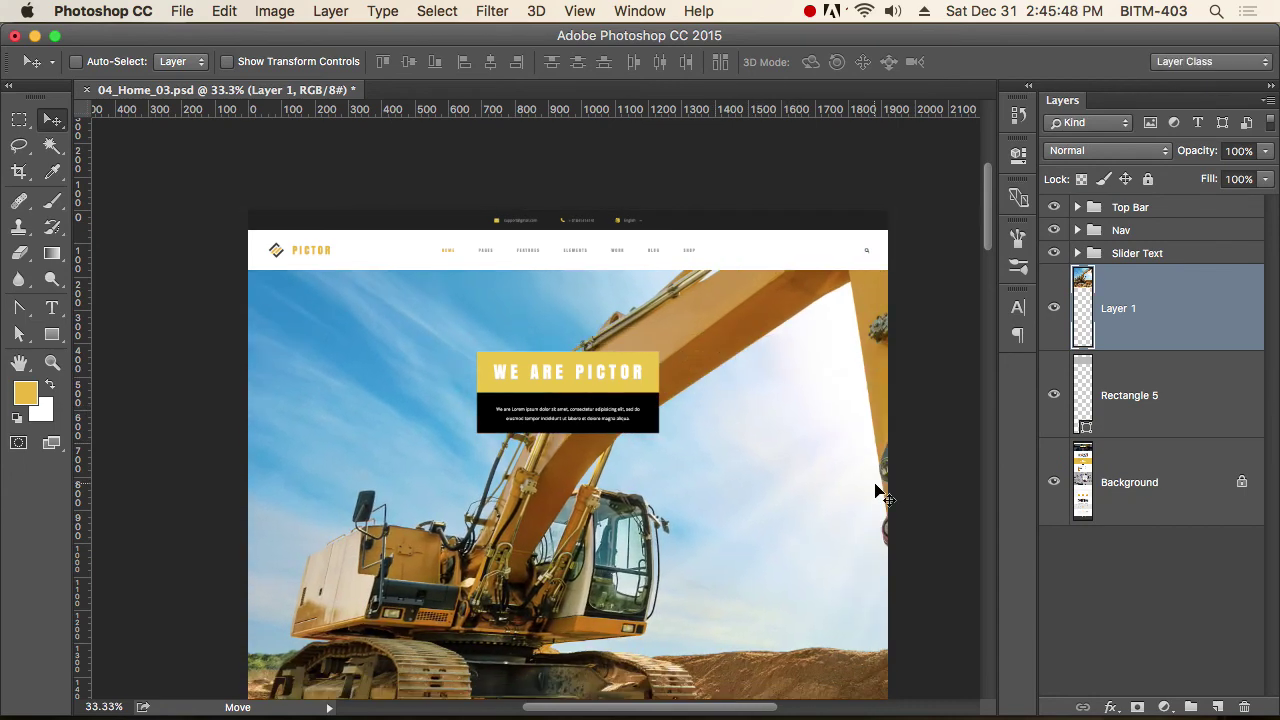
Convert Layer 1 to a smart object and scale it to about 58% over the hero slider.
right_click(1132, 312)
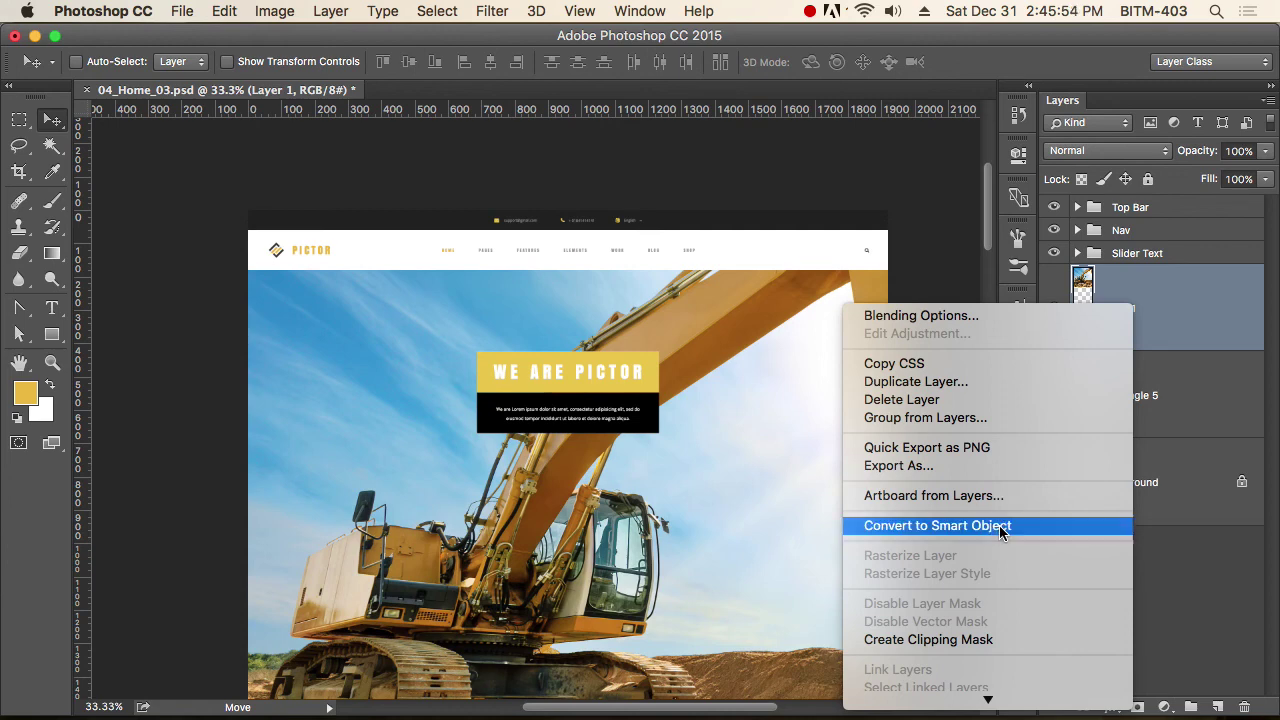
click(1001, 531)
key(super+t)
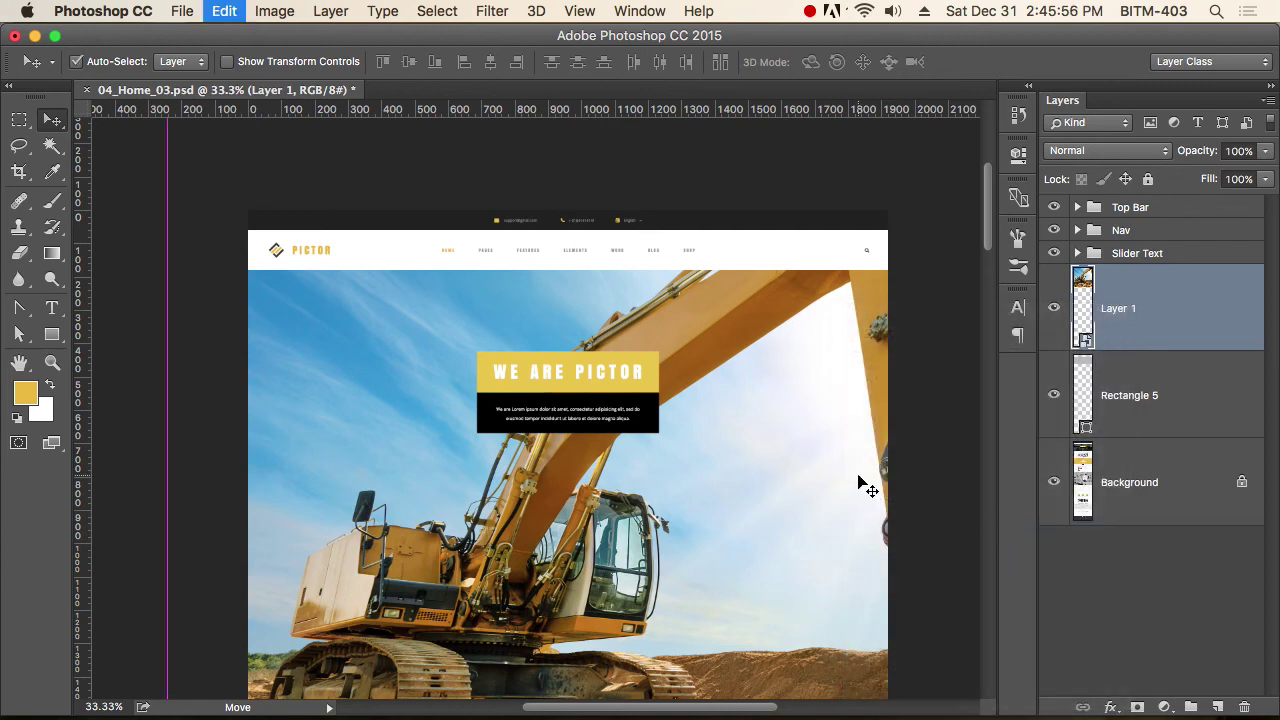
key(super+minus)
scroll(612, 460, down, 1)
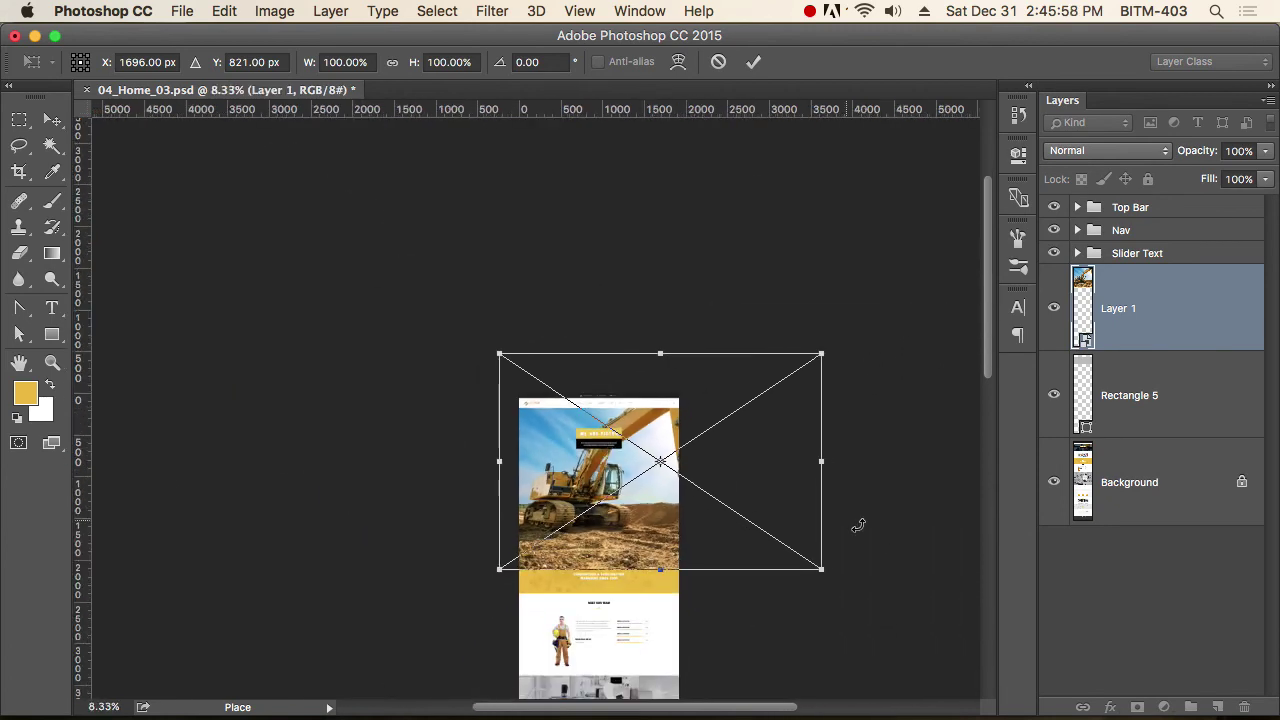
drag(822, 569, 729, 486)
drag(646, 447, 712, 452)
key(Return)
scroll(655, 488, up, 1)
scroll(663, 440, up, 5)
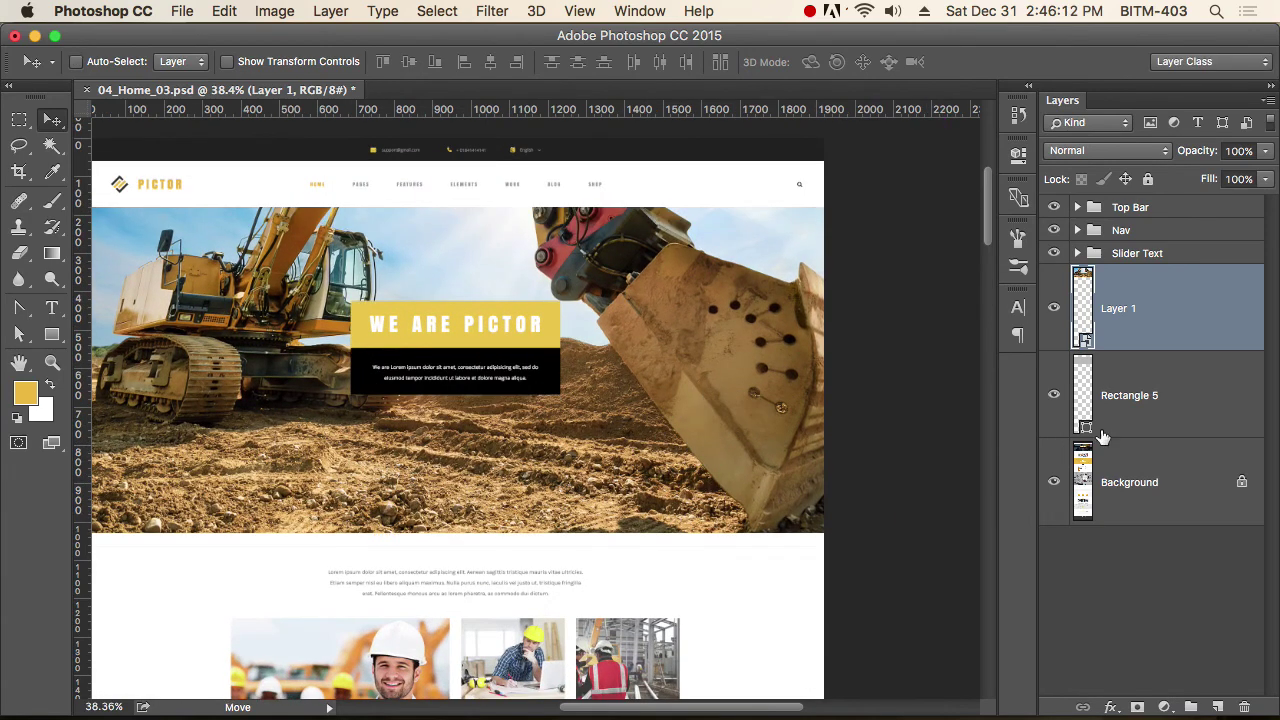
Toggle Layer 1 and Rectangle 5 visibility to compare them, then reselect Layer 1.
click(1054, 318)
click(1053, 395)
click(1053, 395)
click(1172, 400)
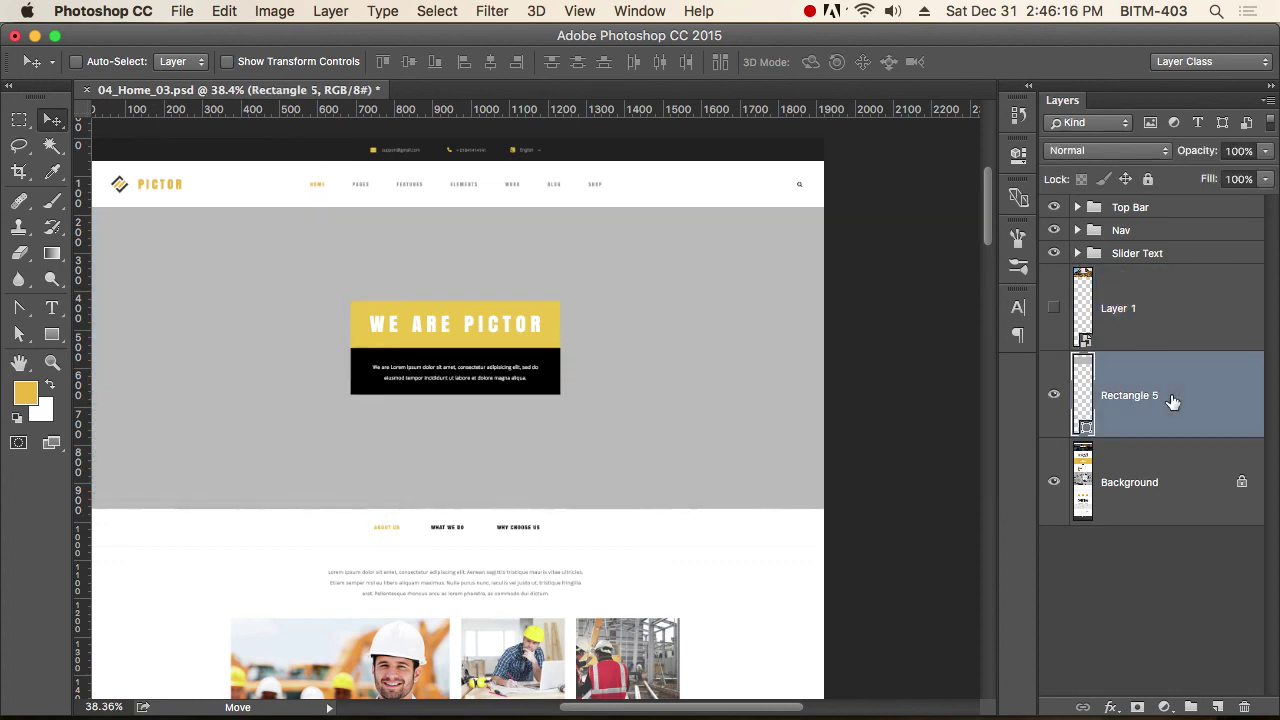
click(1161, 335)
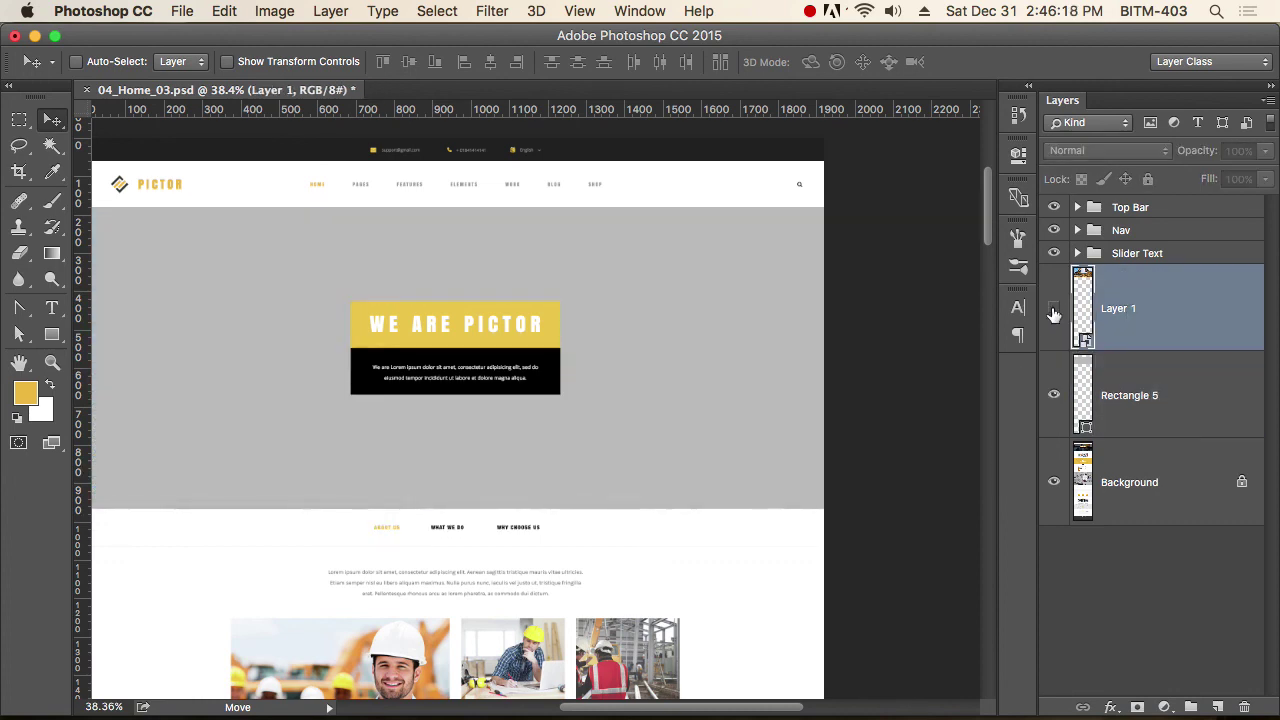
click(1054, 308)
Clip the excavator photo to Rectangle 5, reposition it in the slider, and select both layers.
click(382, 12)
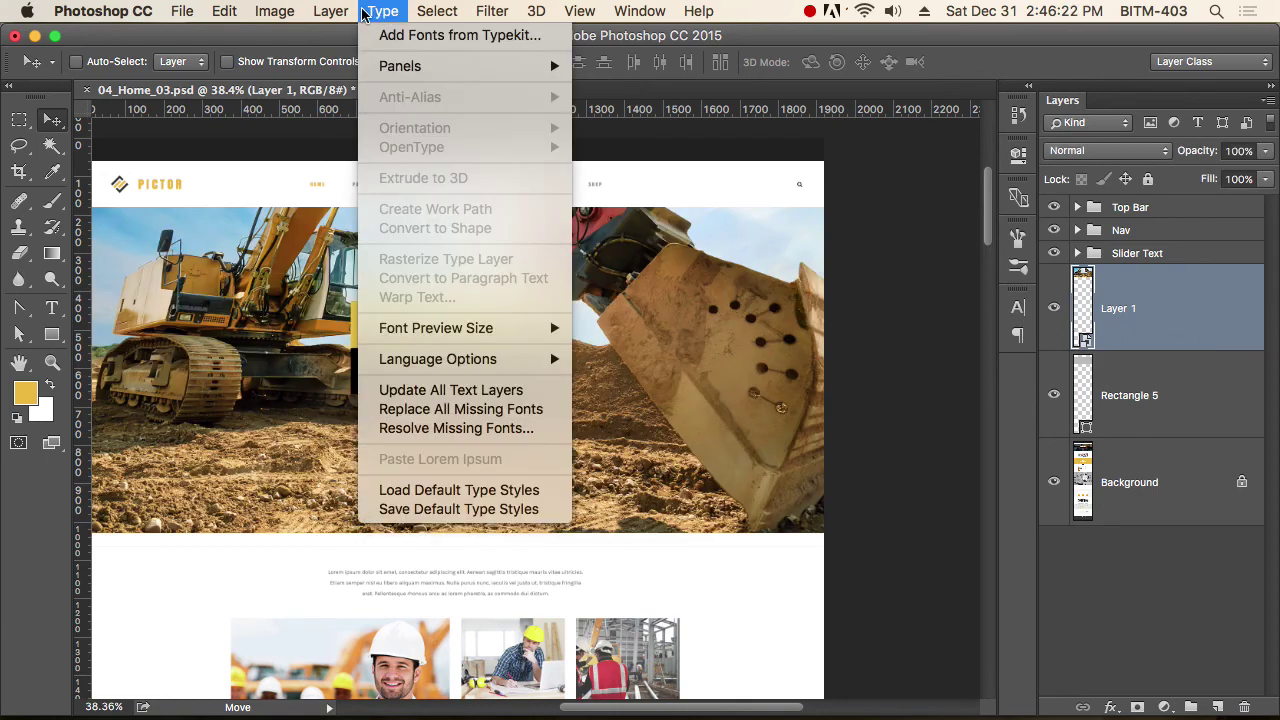
mouse_move(340, 12)
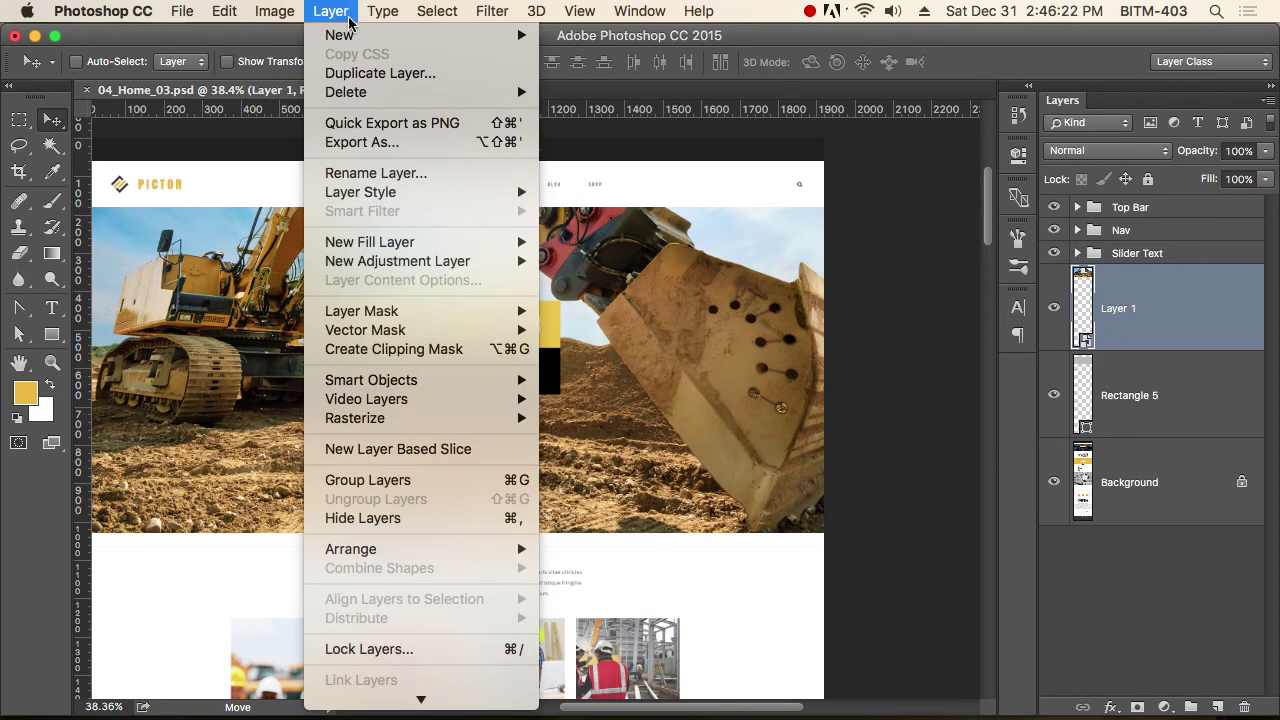
click(452, 350)
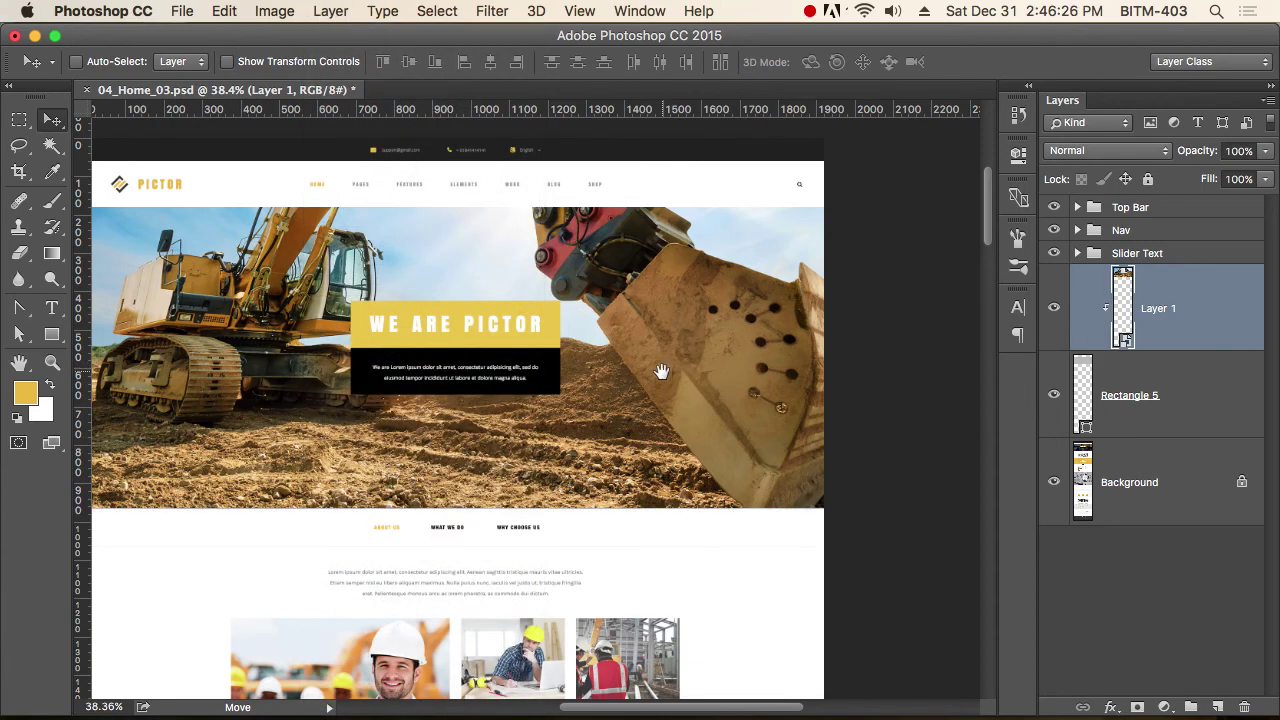
drag(585, 362, 724, 362)
drag(891, 386, 786, 382)
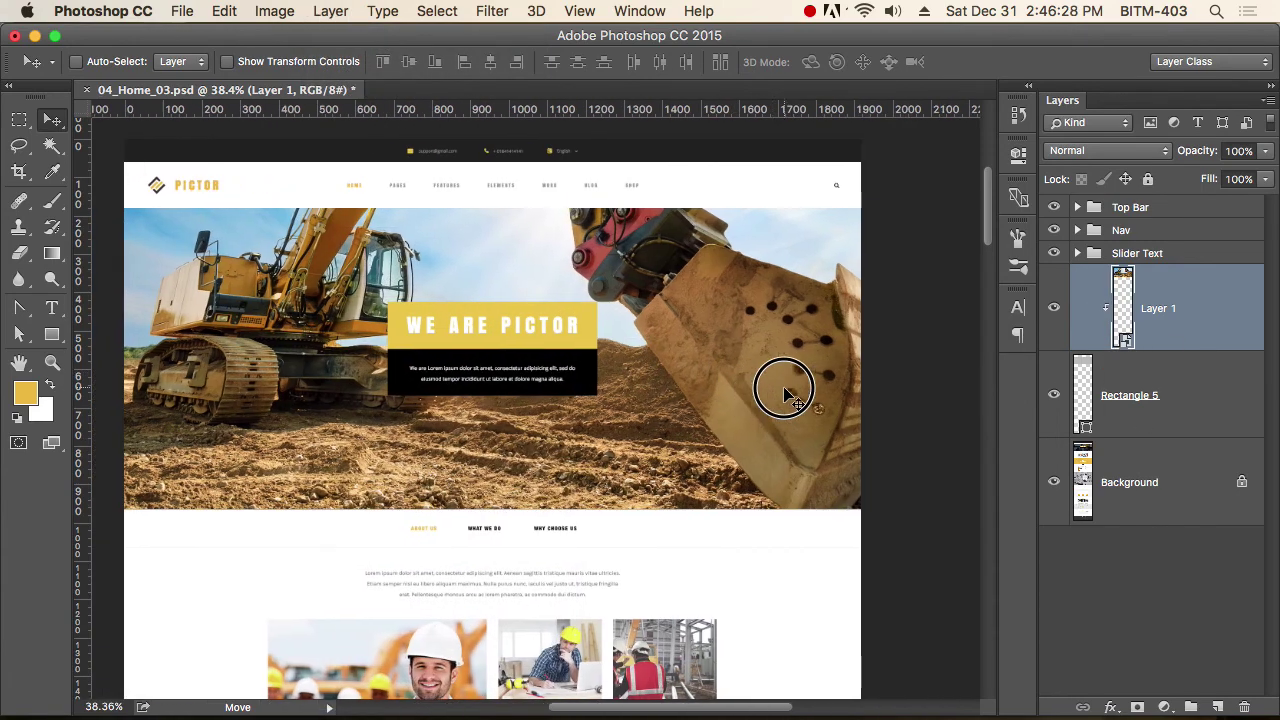
drag(756, 342, 743, 429)
drag(711, 366, 712, 385)
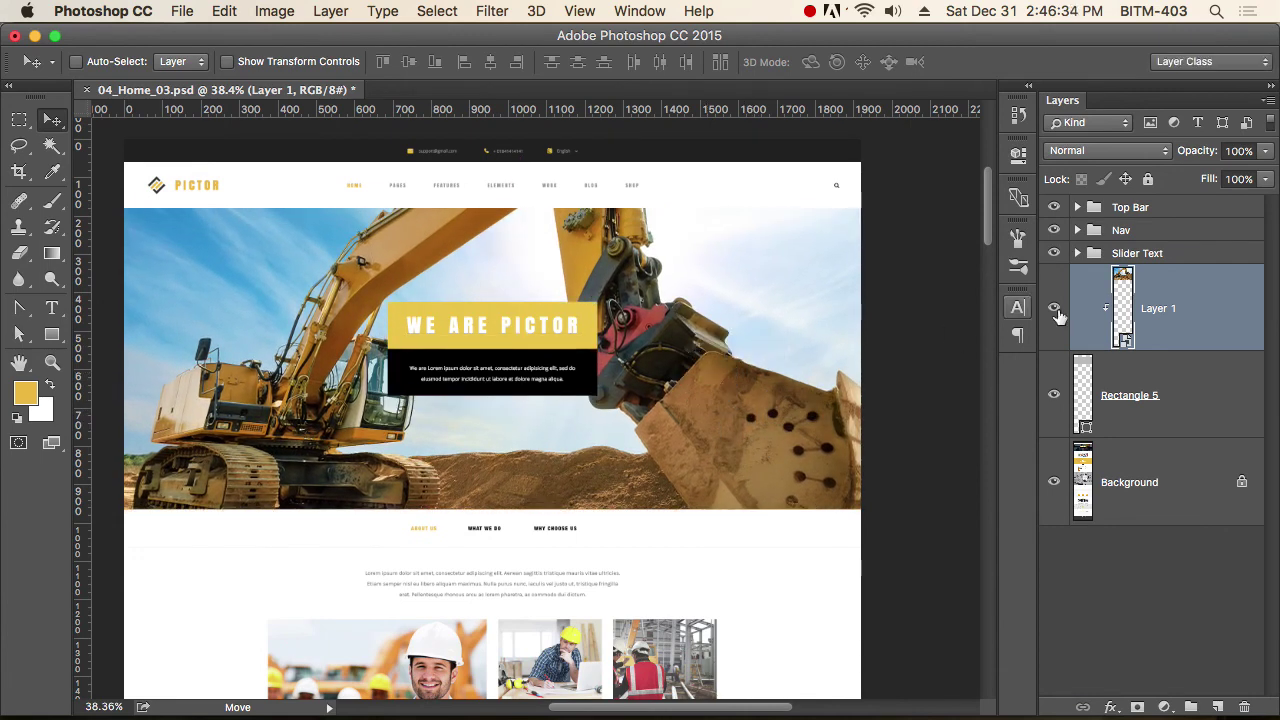
shift+click(1182, 399)
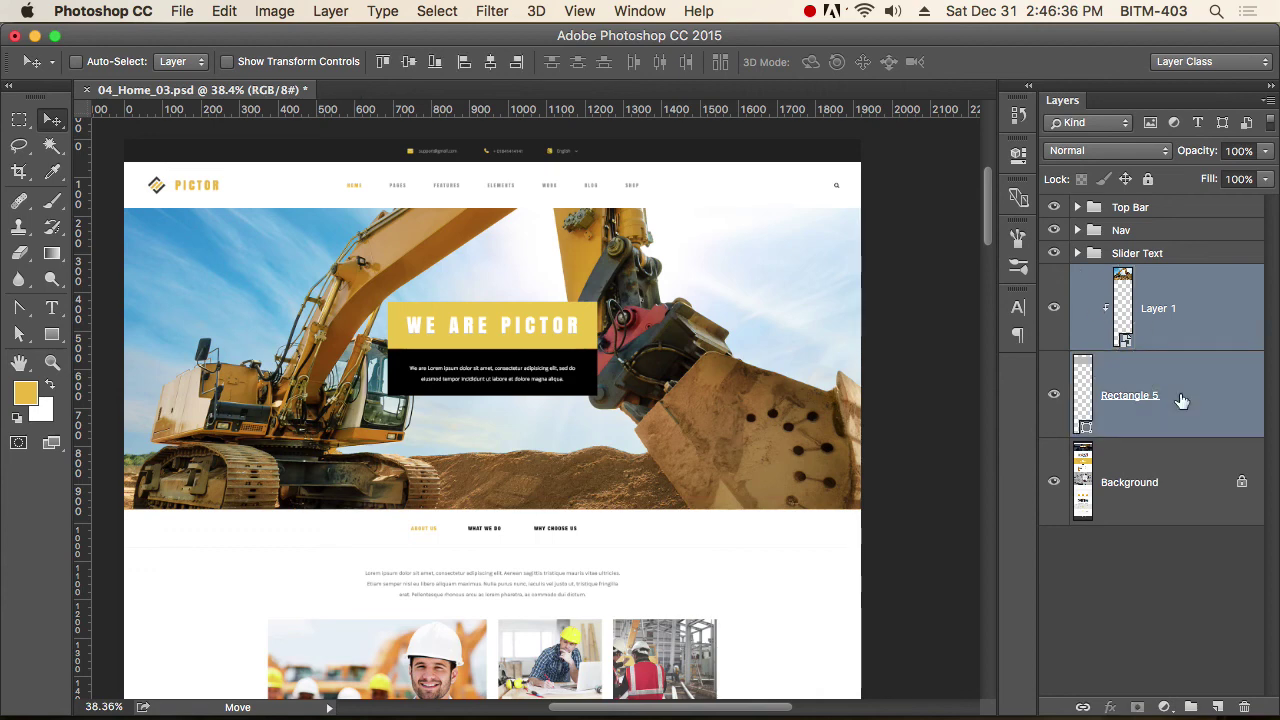
Group the photo and rectangle as 'Slider BG' and toggle the group's visibility to compare.
key(super+g)
double_click(1131, 278)
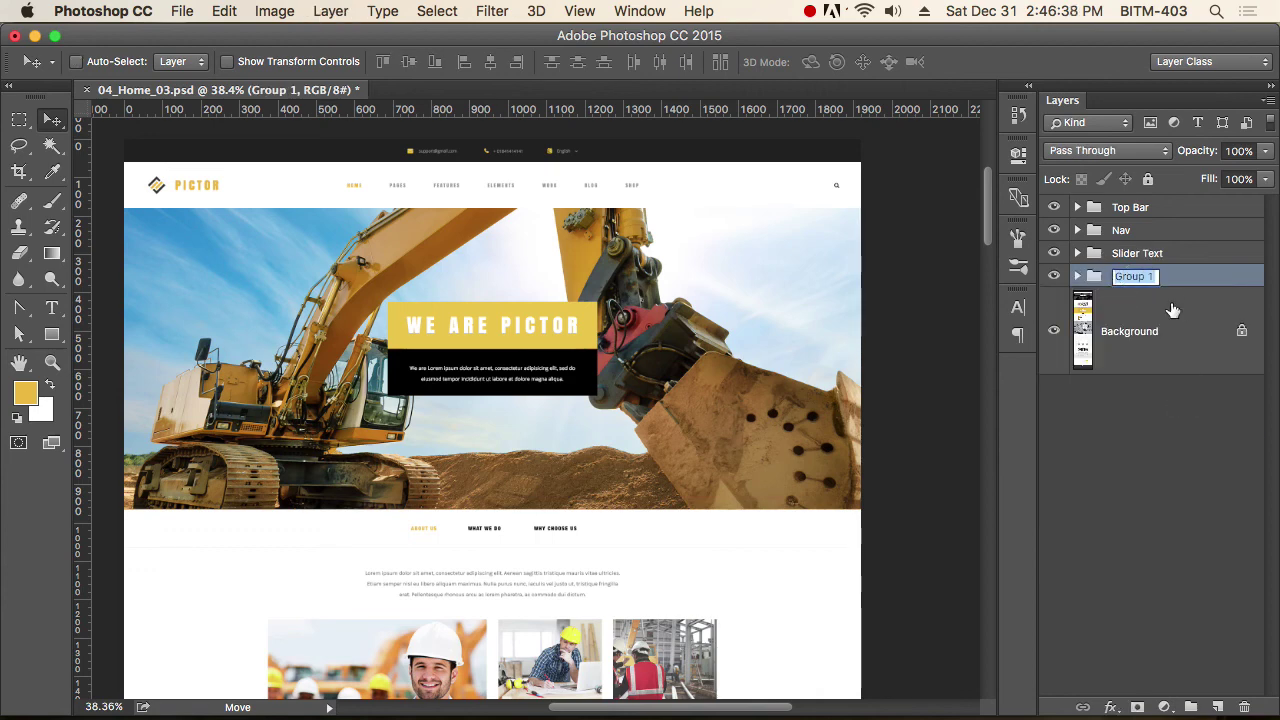
text(Slider BG)
key(Return)
click(1054, 275)
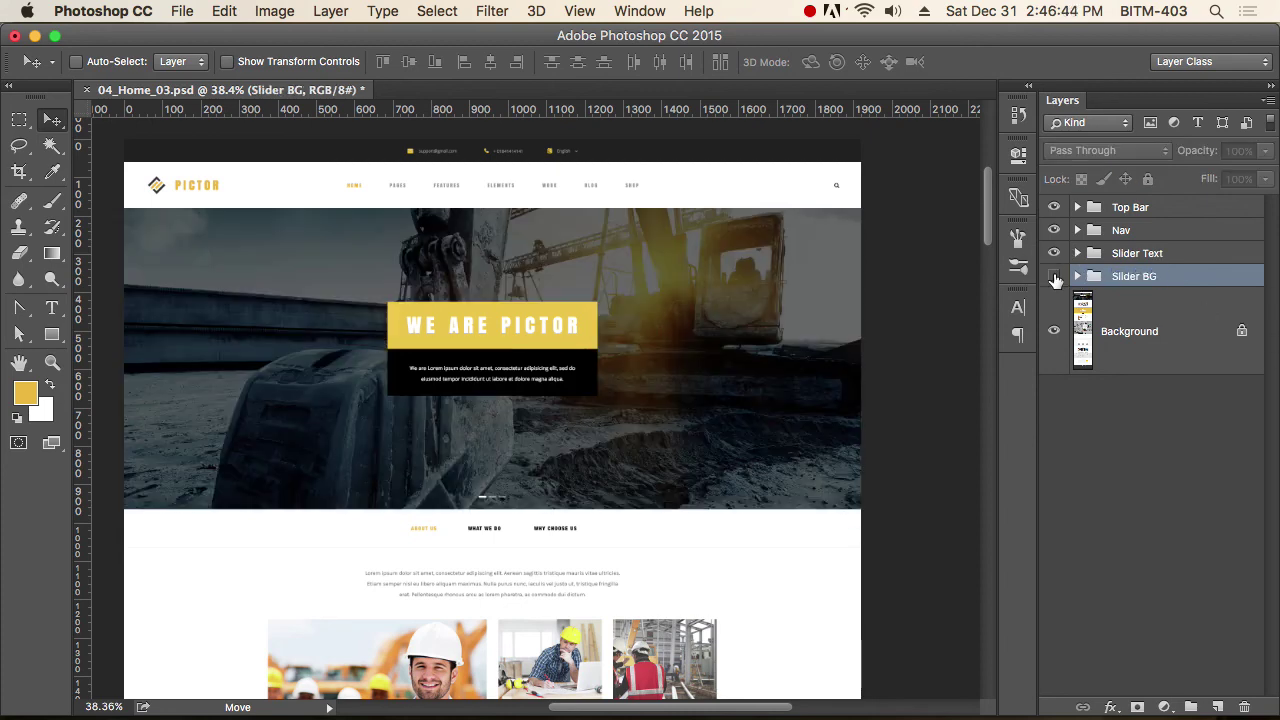
click(1054, 276)
click(1054, 277)
click(1054, 276)
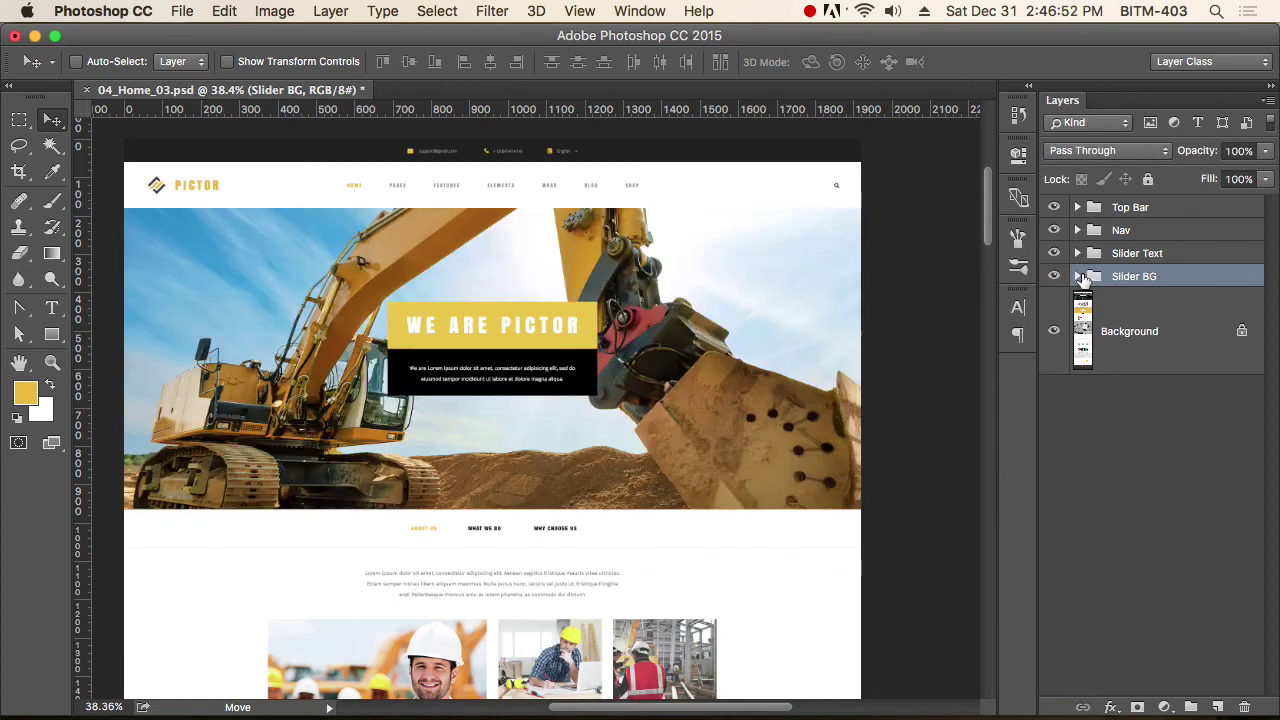
Duplicate Rectangle 5, move the copy above the excavator photo, and fill it black.
click(1078, 277)
click(1183, 425)
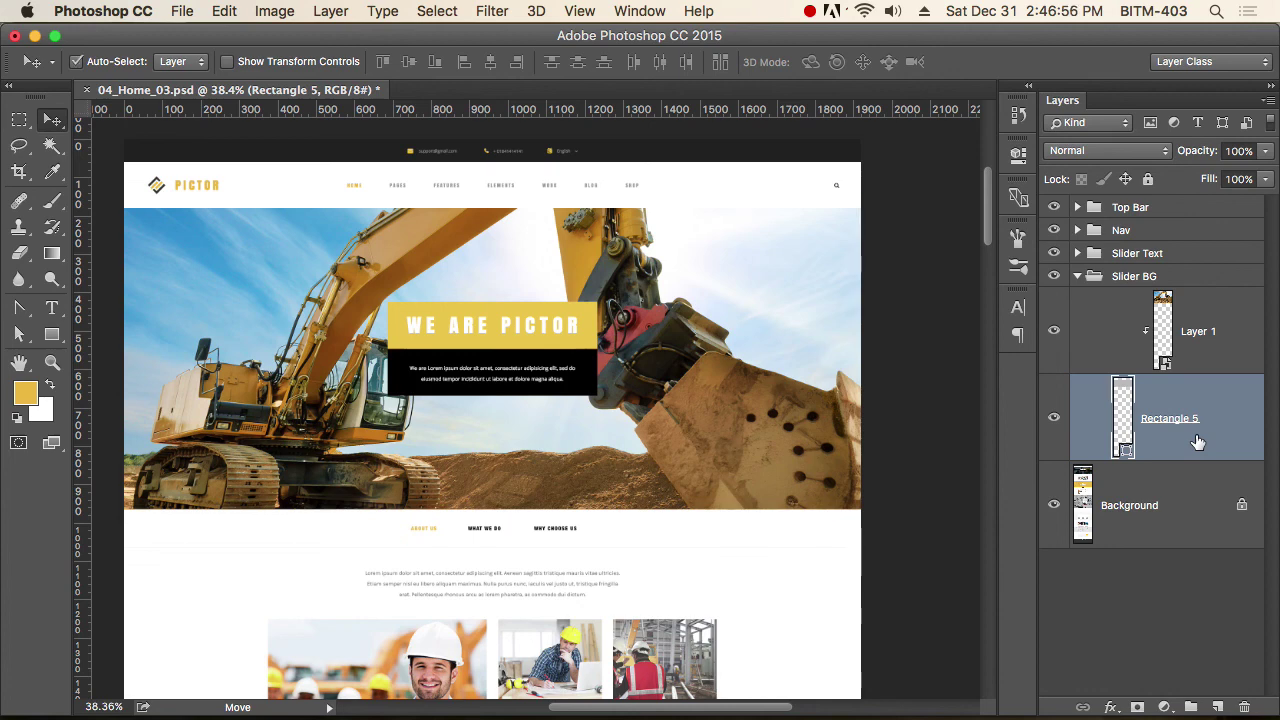
key(super+j)
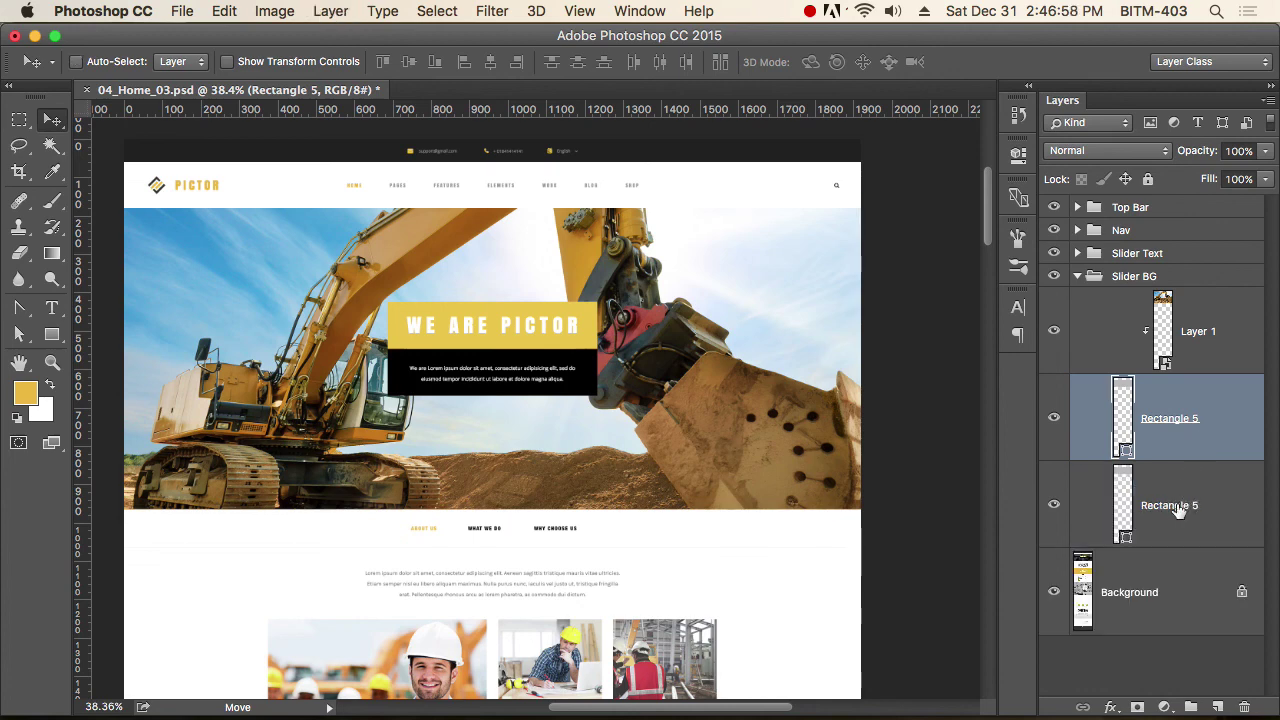
click(1180, 510)
drag(1192, 525, 1190, 312)
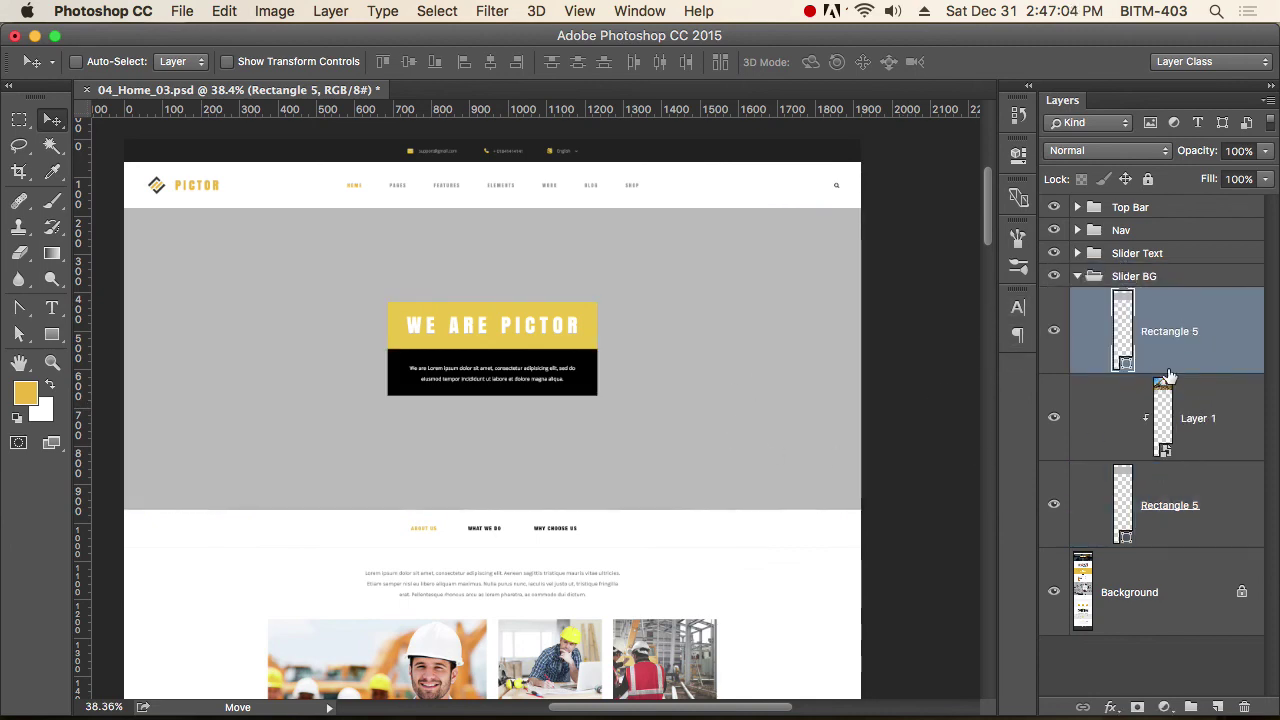
double_click(1125, 365)
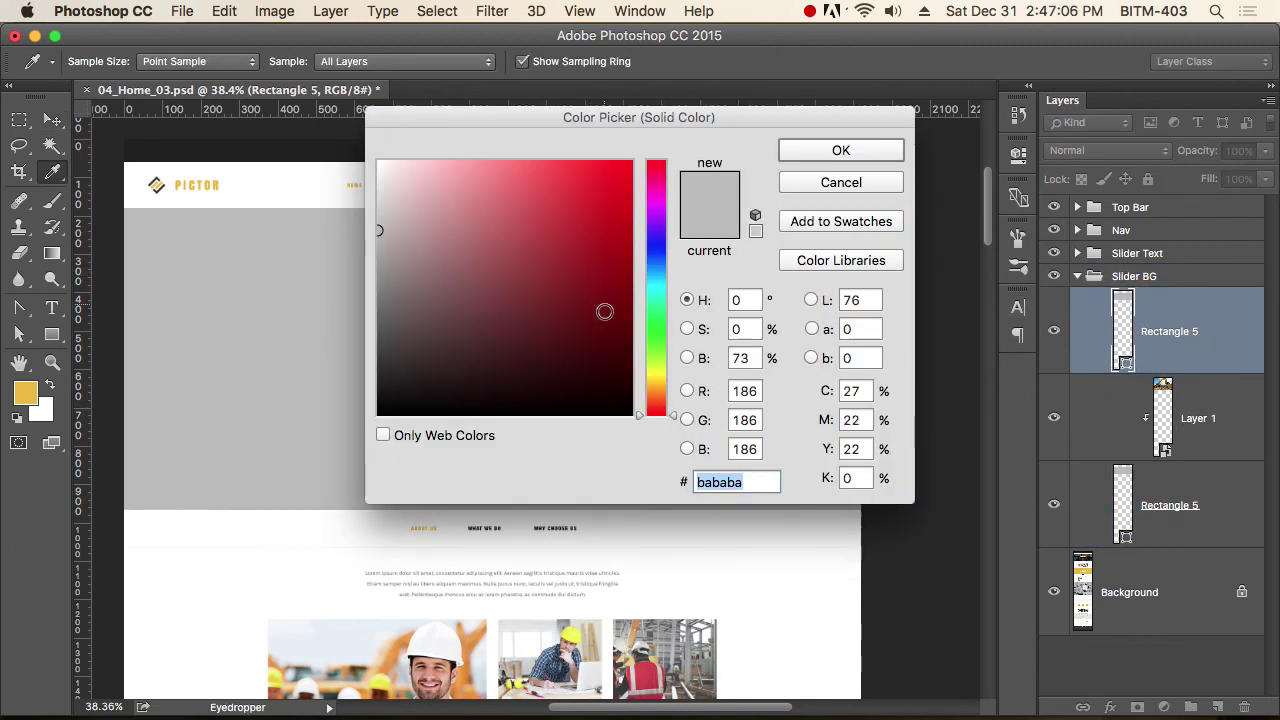
drag(603, 309, 677, 455)
click(866, 152)
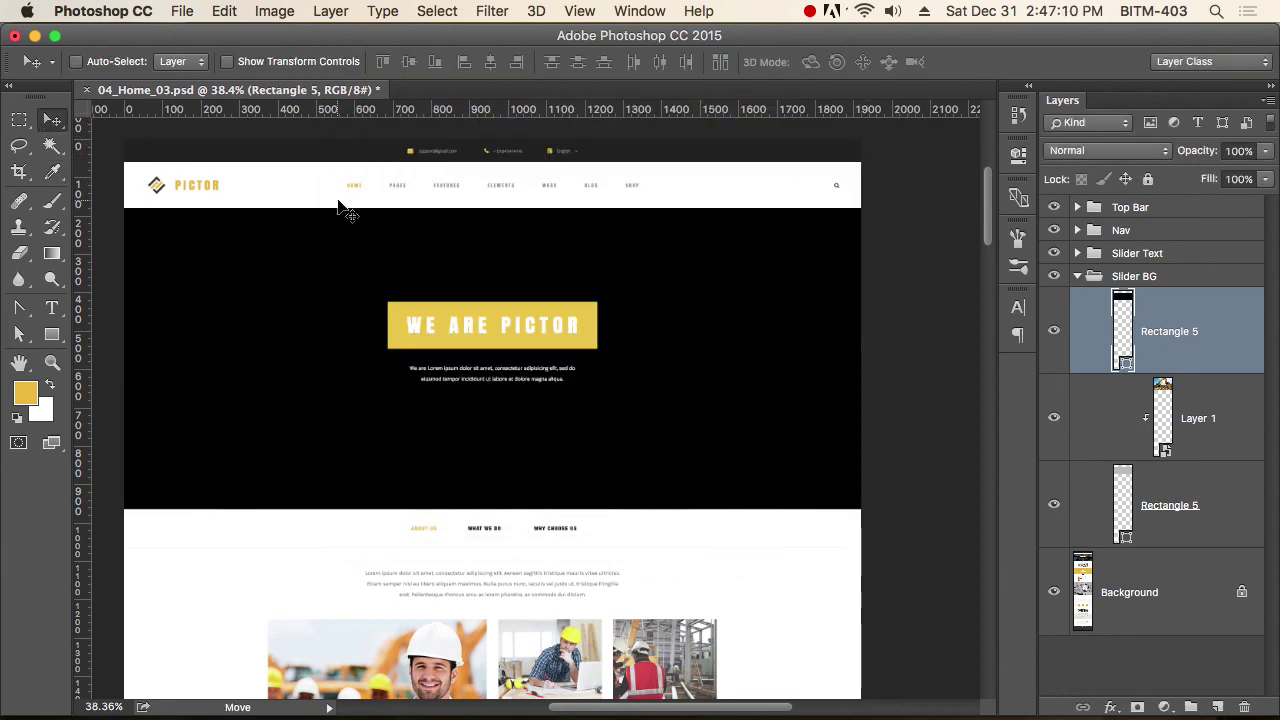
Set the black overlay to 50% opacity and toggle Slider BG to compare the darkening.
key(2)
key(4)
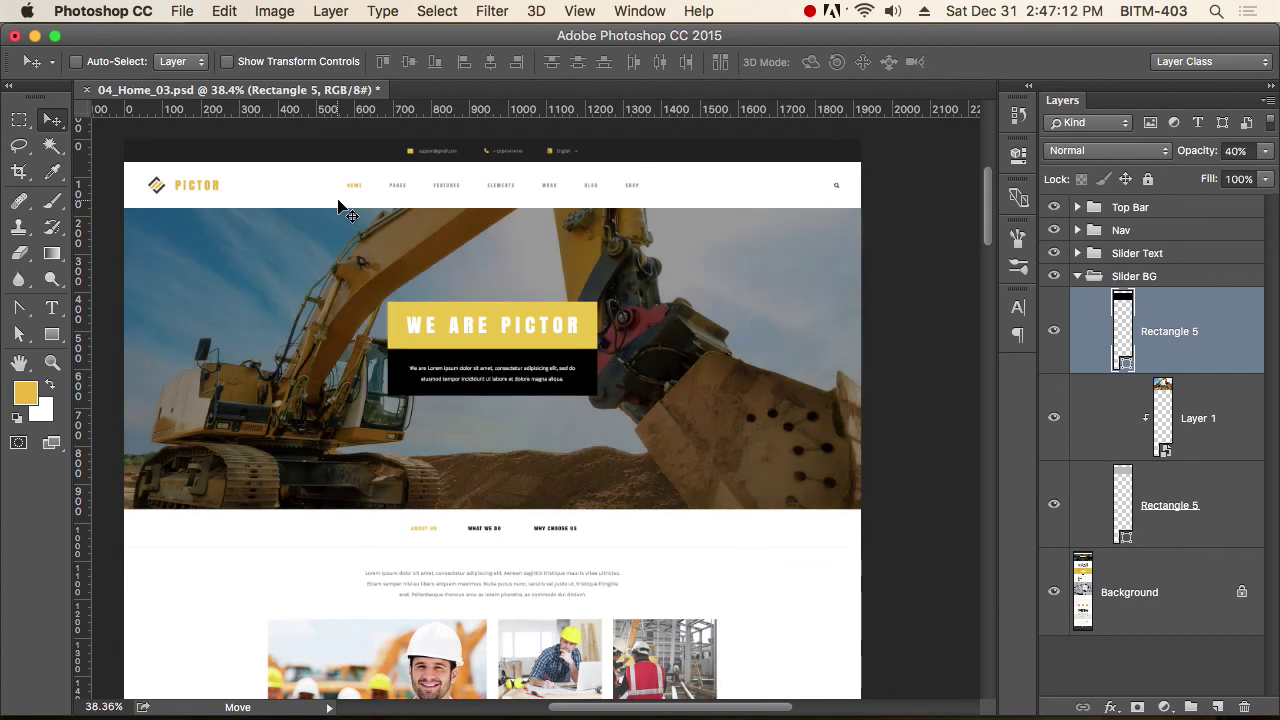
key(5)
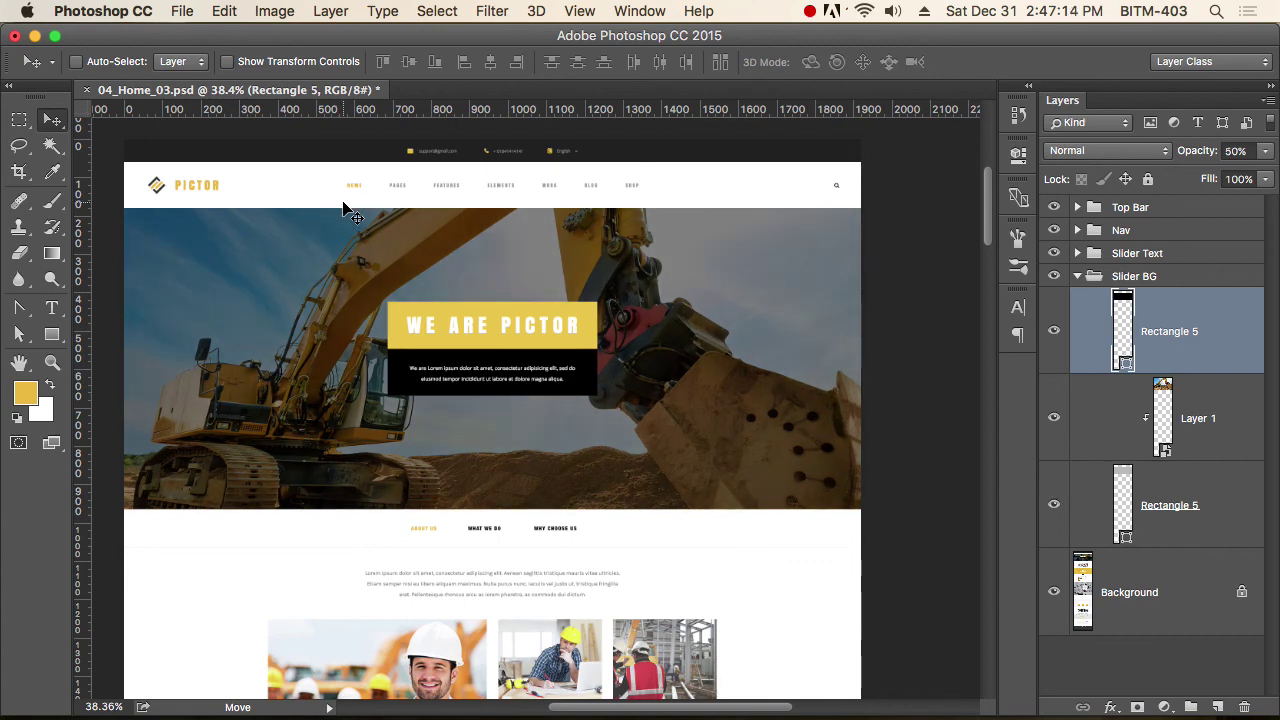
click(1082, 276)
click(1054, 277)
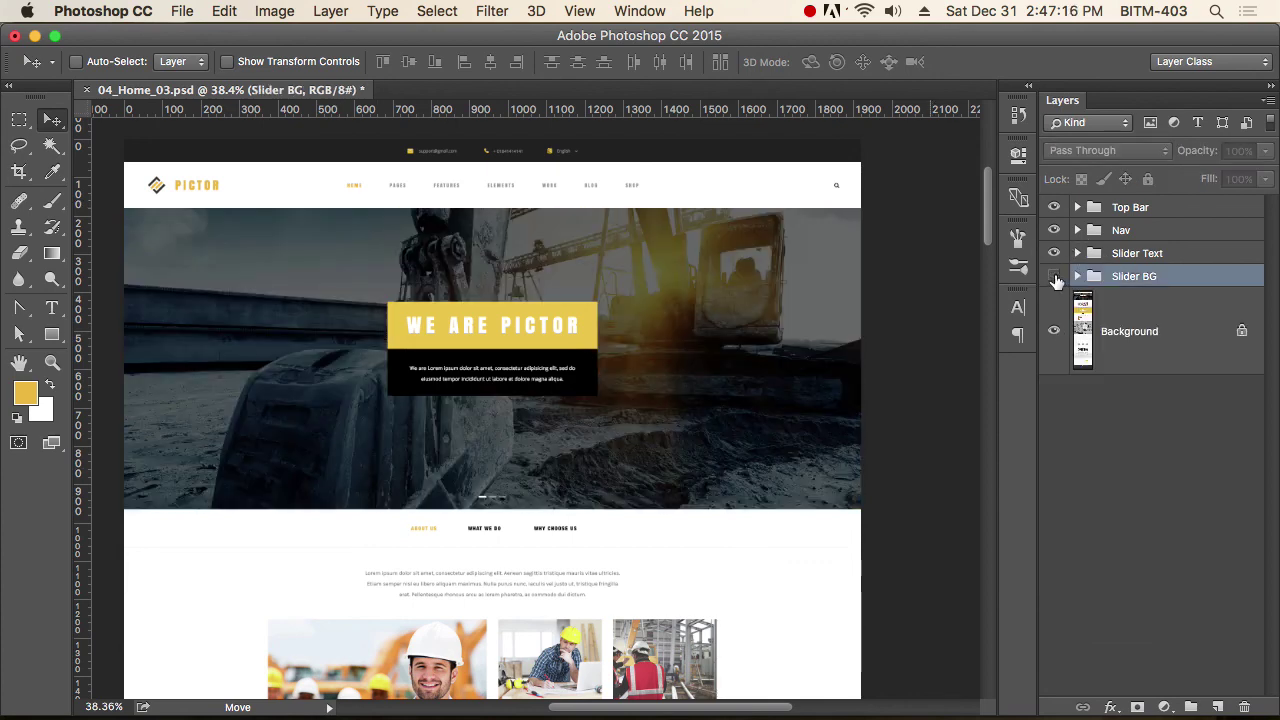
click(1054, 277)
click(1054, 277)
click(1054, 277)
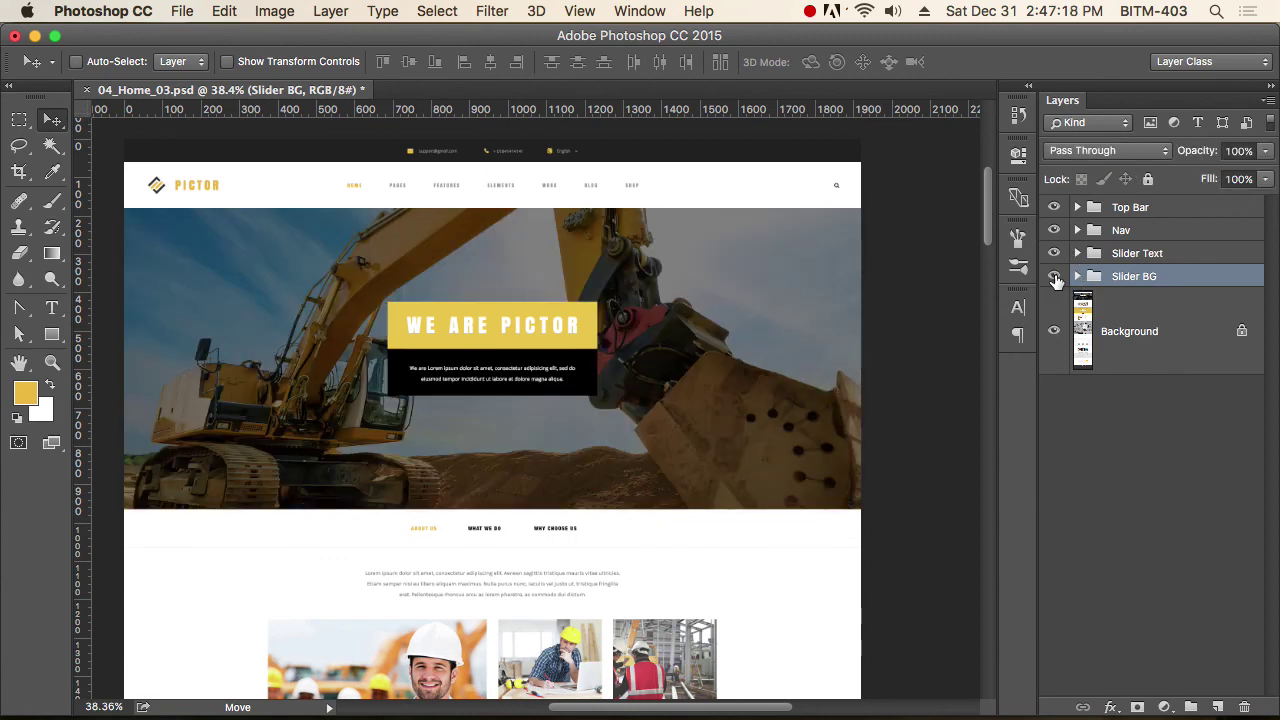
click(1054, 277)
click(1054, 277)
Set the black overlay rectangle to Multiply blending at 60% opacity.
click(1079, 278)
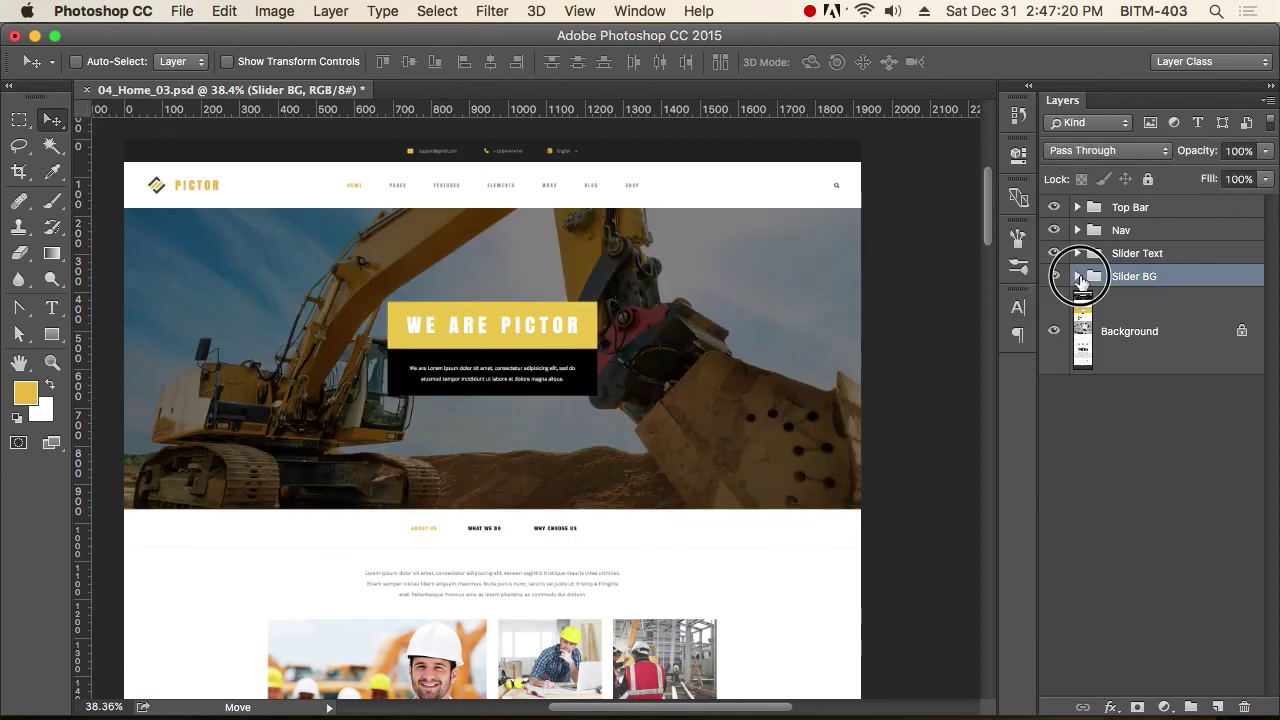
click(1181, 349)
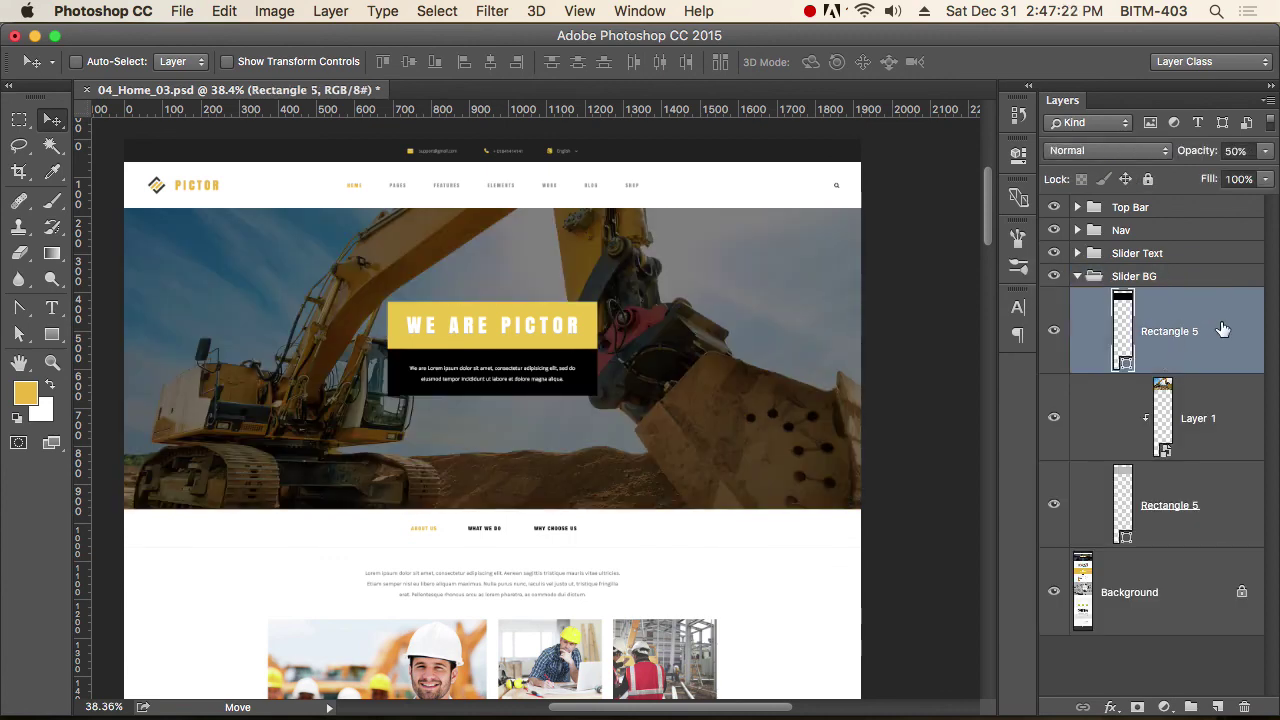
click(1124, 158)
click(1110, 205)
key(6)
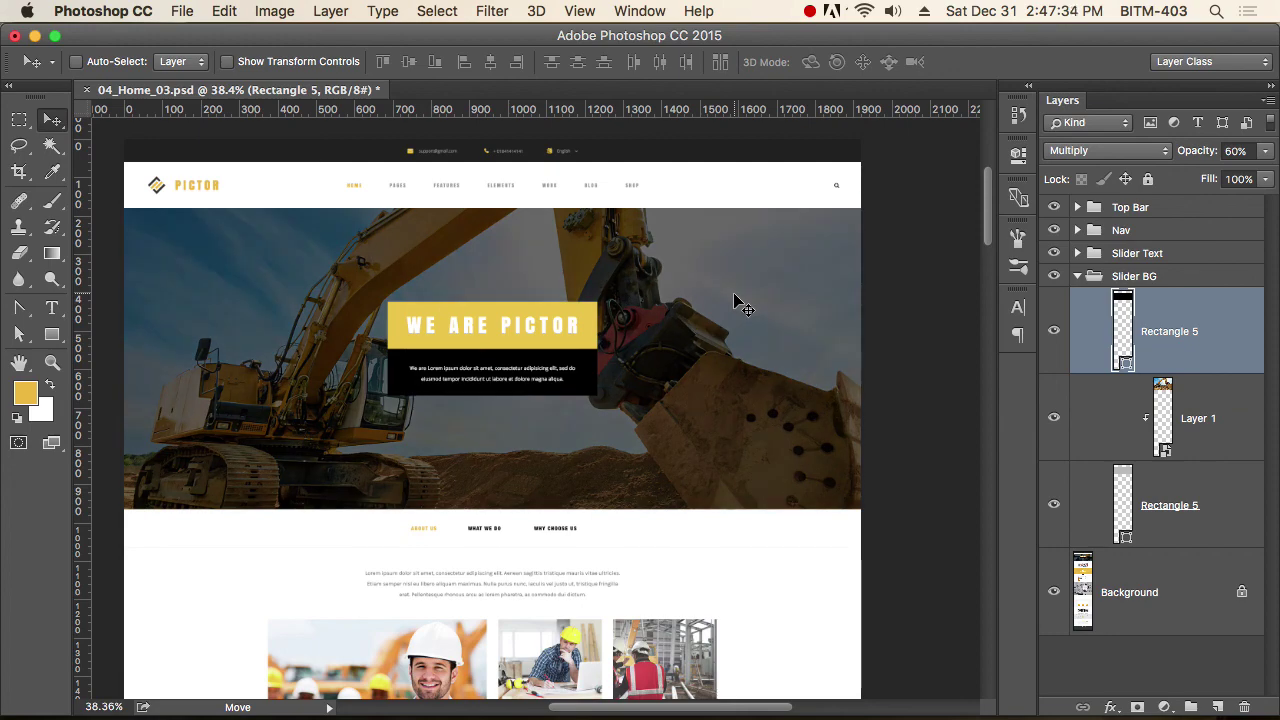
Check the slider at actual size, then collapse and hide the Slider BG group.
key(super+1)
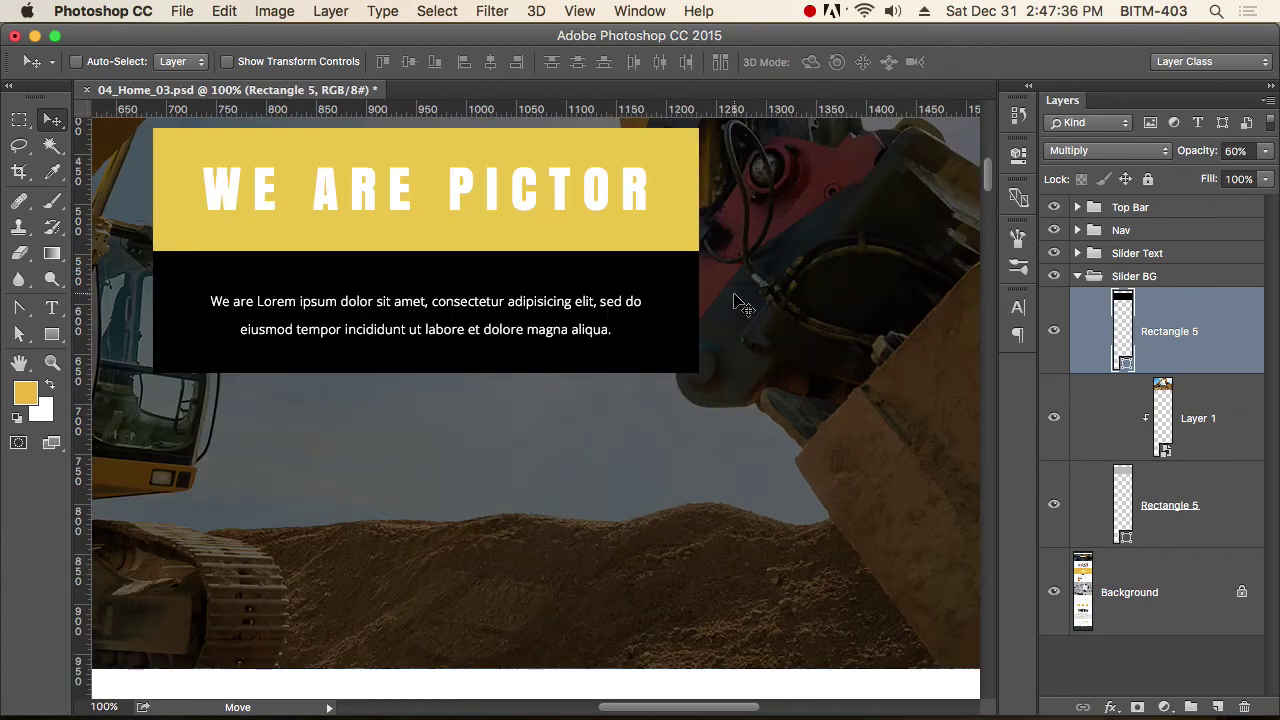
alt+click(537, 377)
super+click(489, 417)
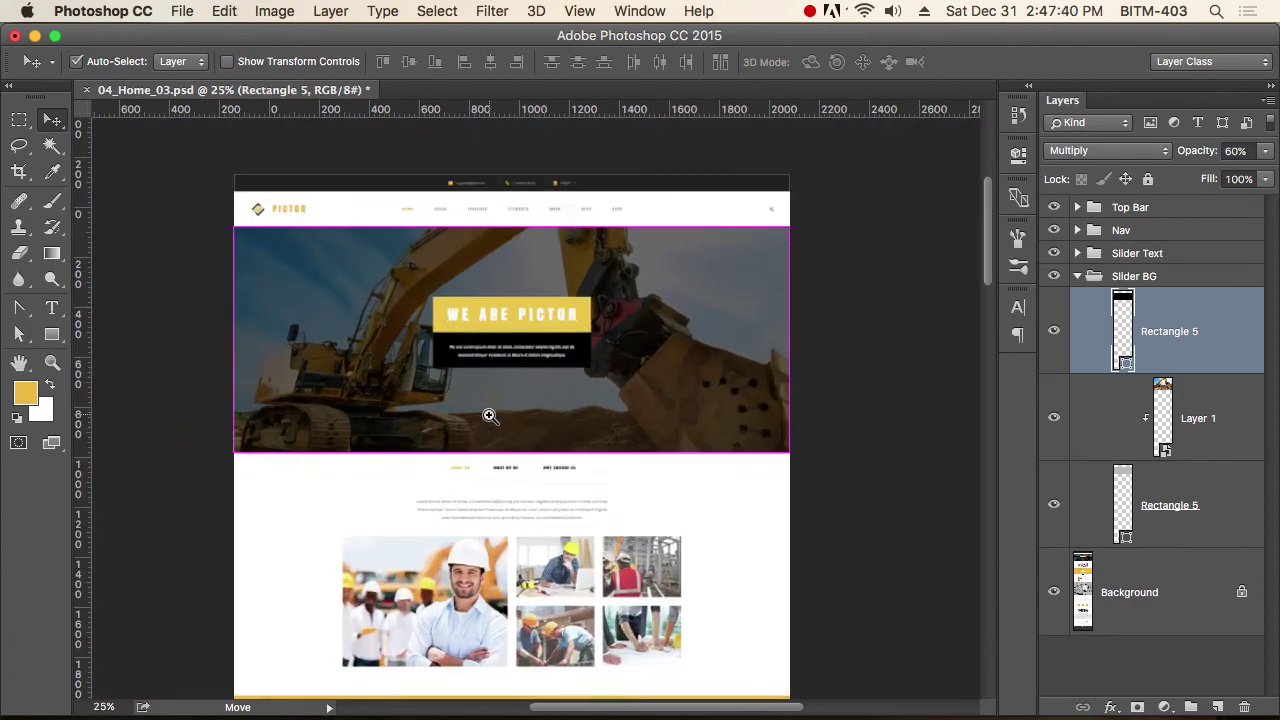
click(1077, 277)
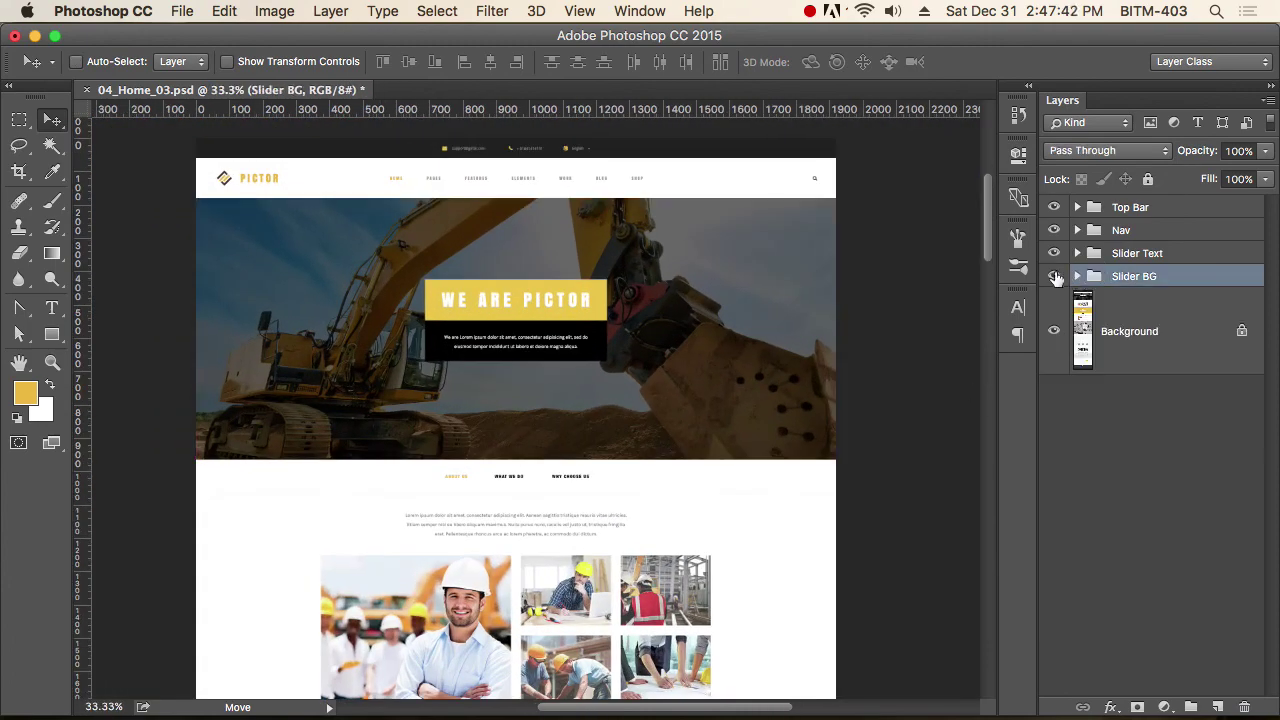
click(1054, 276)
Zoom in on the indicator bars and draw a small rectangle over the first bar.
drag(497, 462, 671, 514)
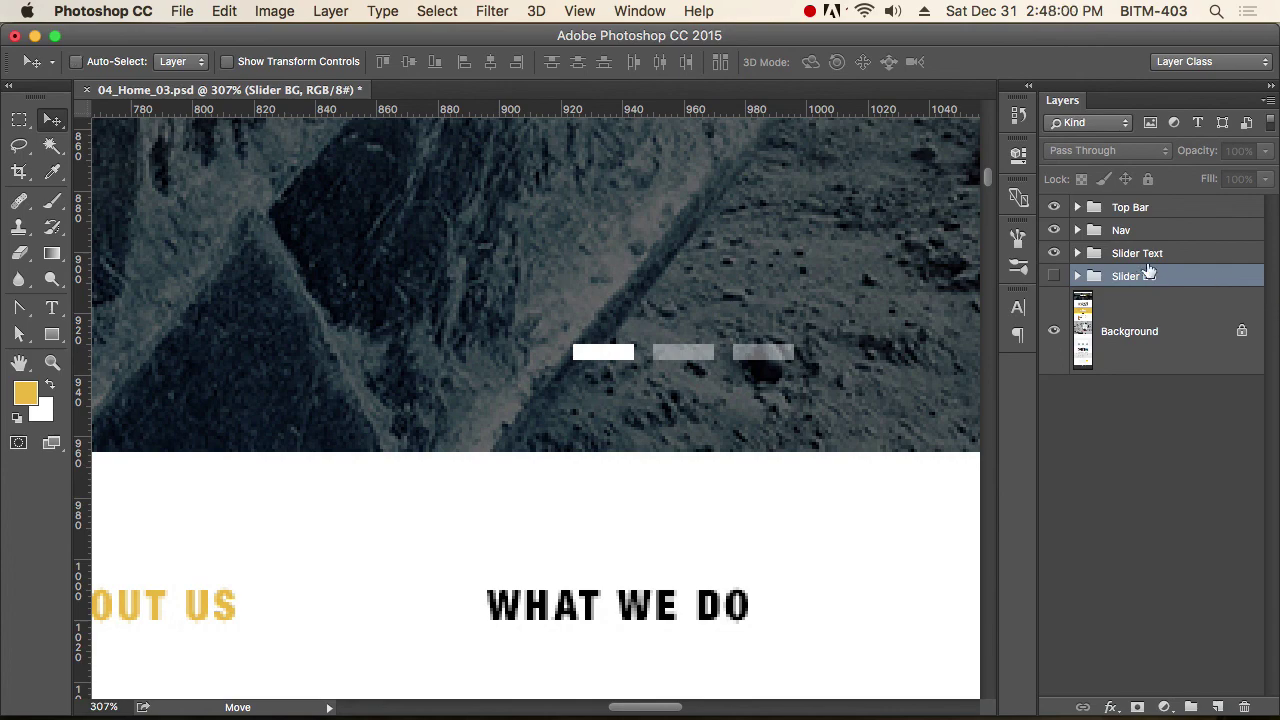
key(super+space)
click(657, 361)
key(u)
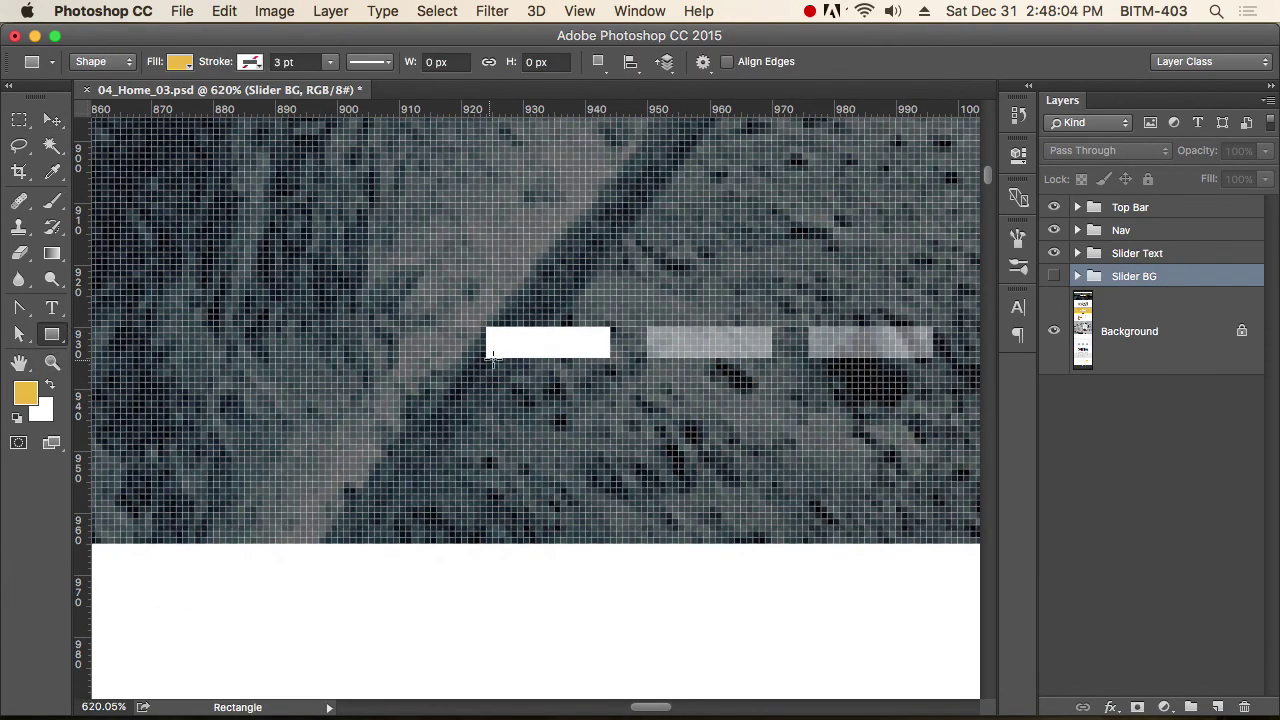
drag(484, 328, 611, 358)
Set the bar's width to 20 px and nudge it 1 px right.
key(a)
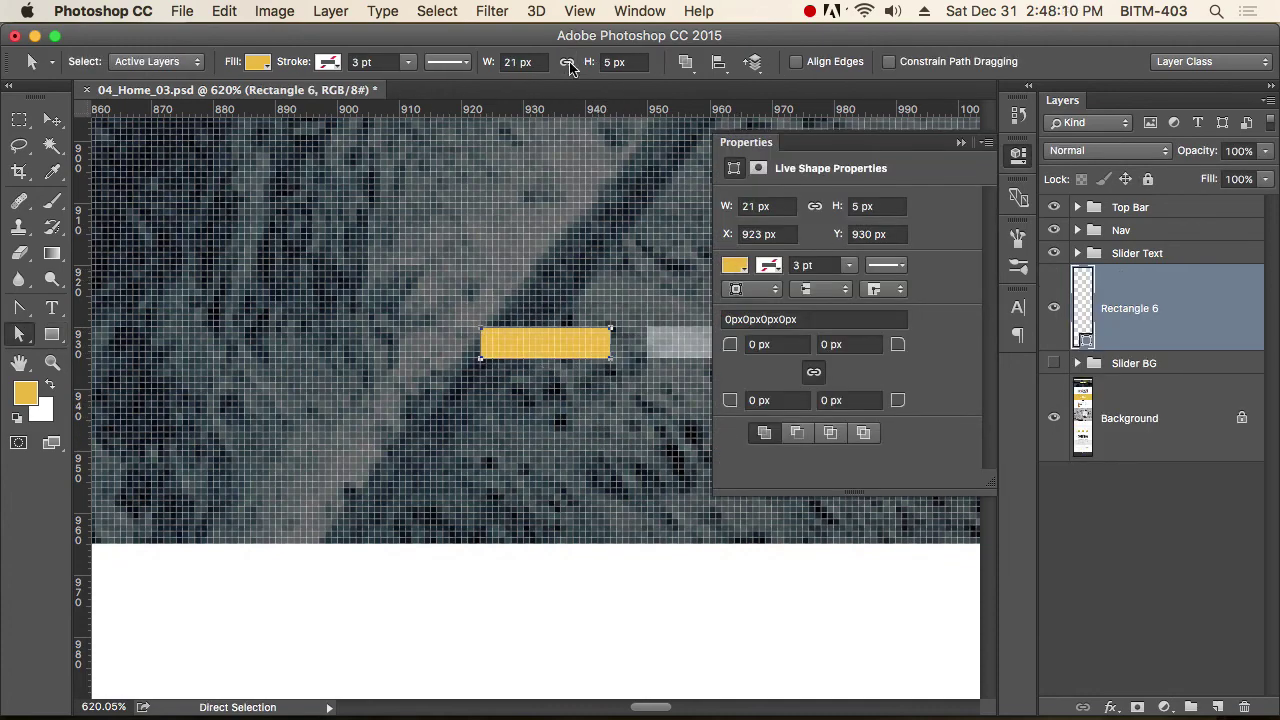
click(538, 63)
text(20)
key(Return)
click(52, 121)
key(Right)
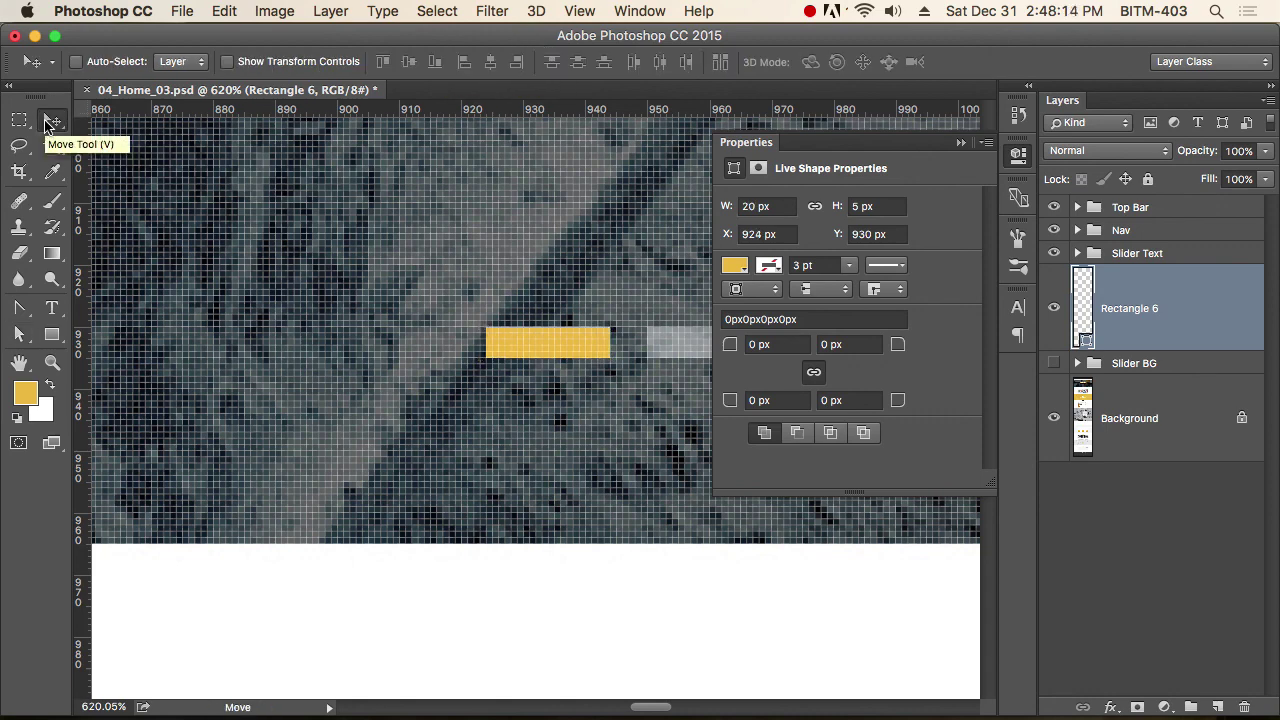
click(1018, 160)
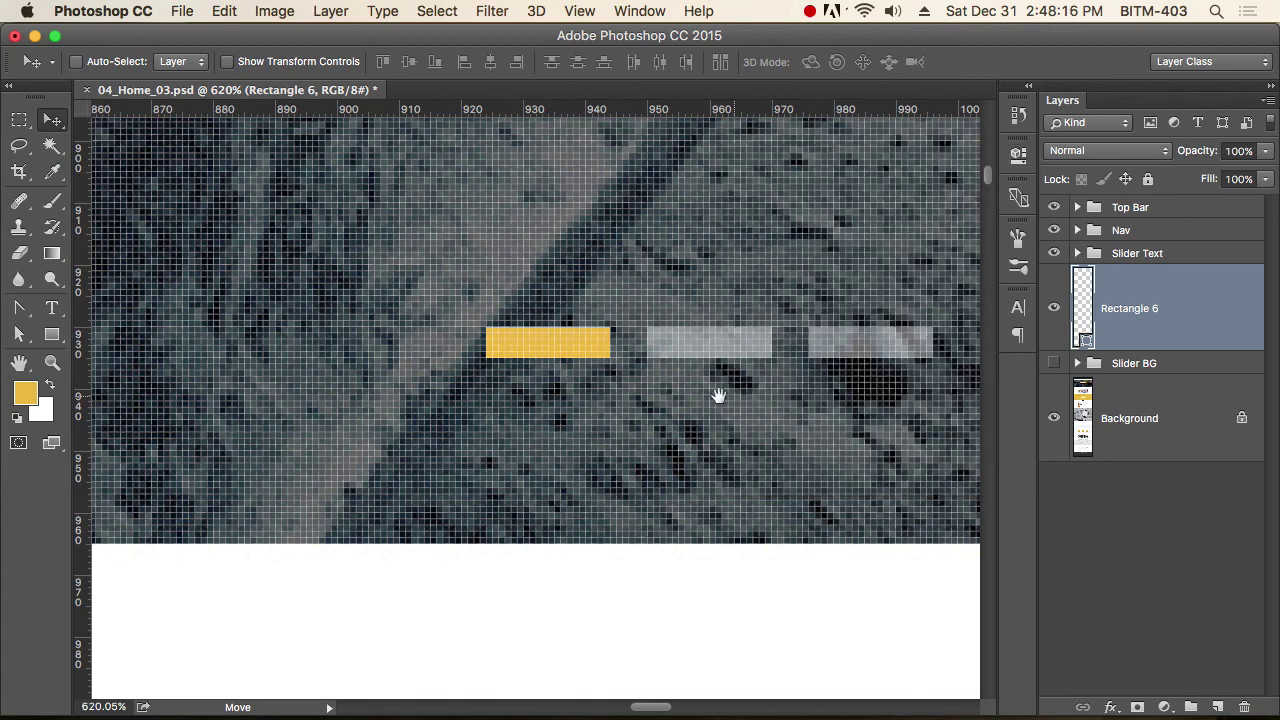
Change the indicator bar's fill colour to white.
drag(714, 391, 586, 380)
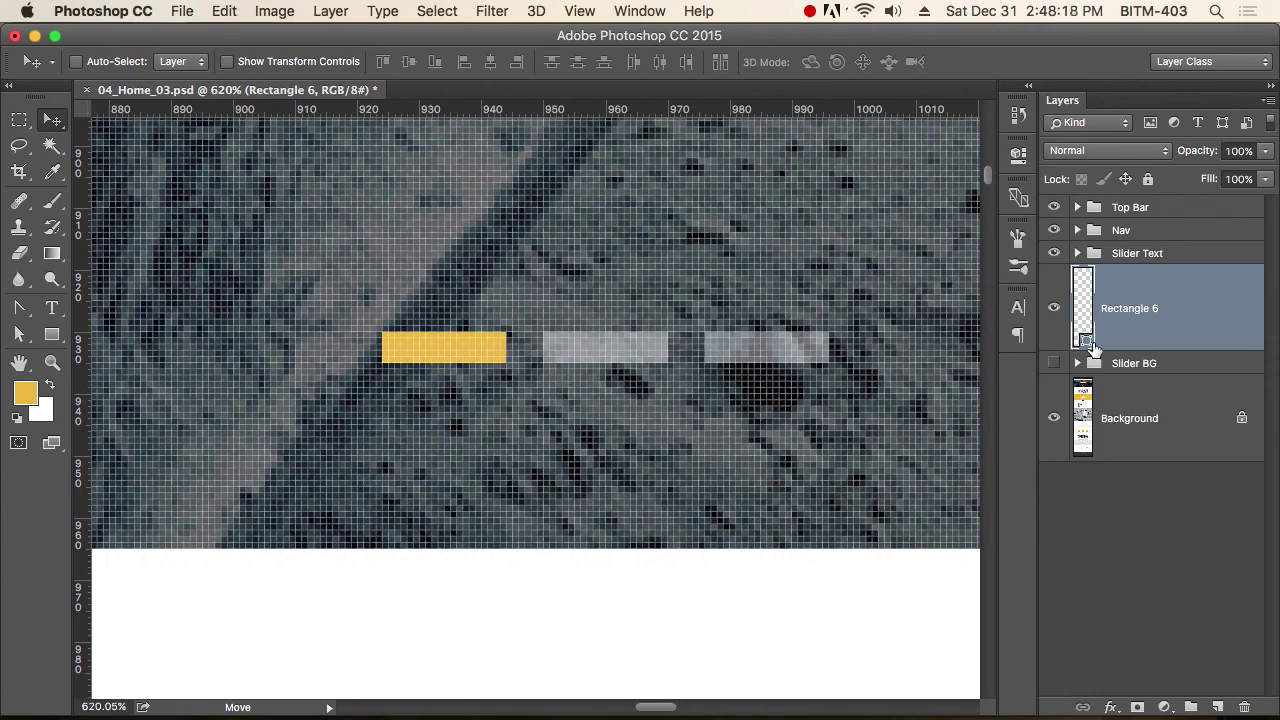
double_click(1084, 338)
click(352, 116)
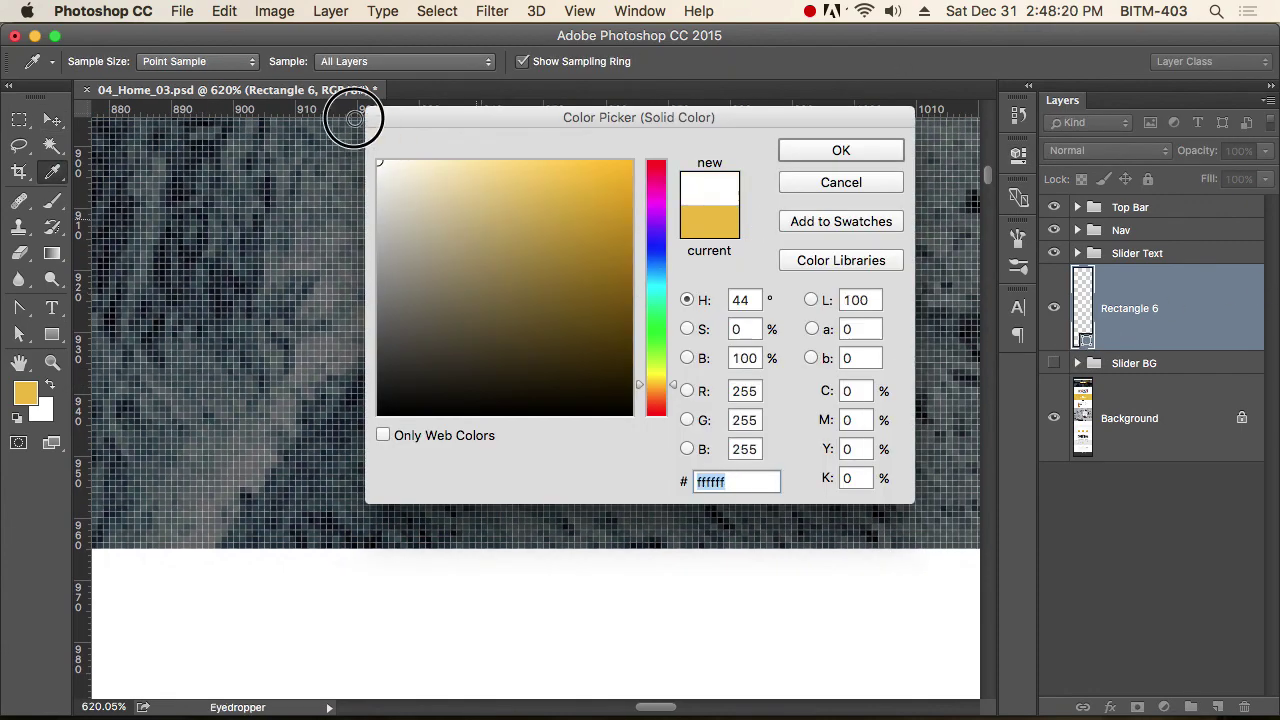
click(843, 152)
click(528, 392)
scroll(521, 371, up, 3)
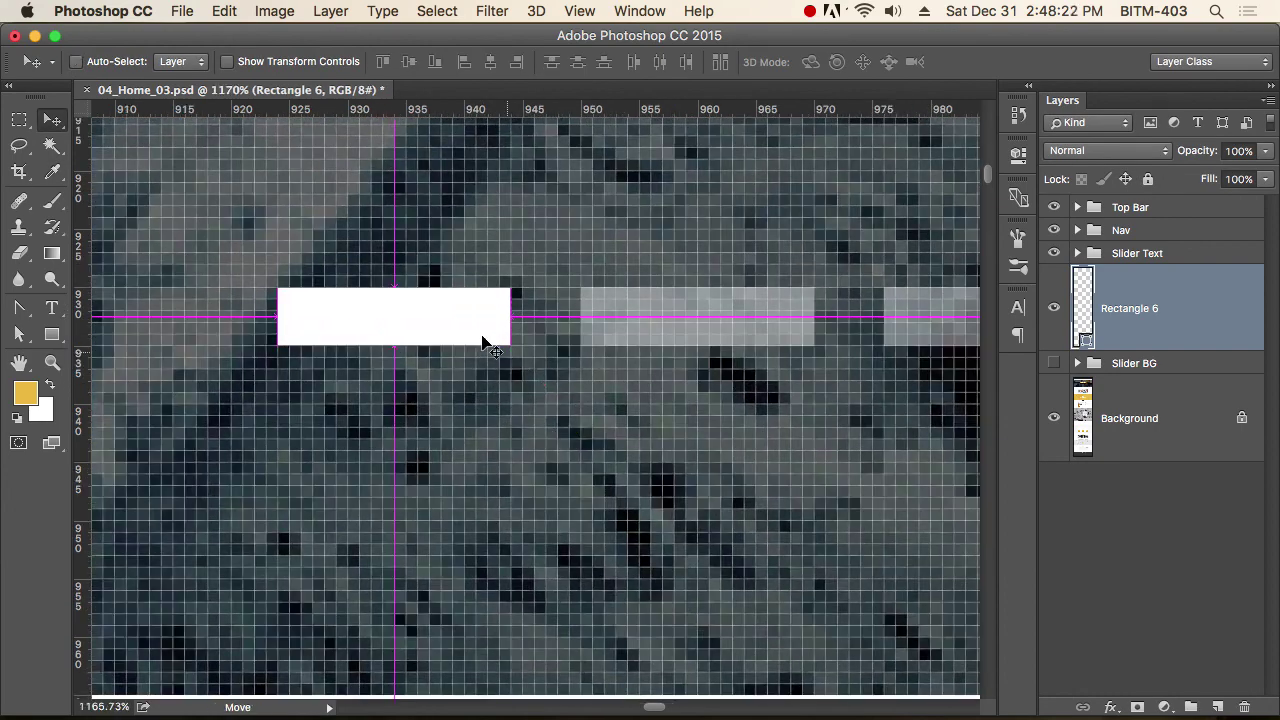
Duplicate the white bar into 50%-opacity copies and line them up beside it.
drag(429, 323, 741, 287)
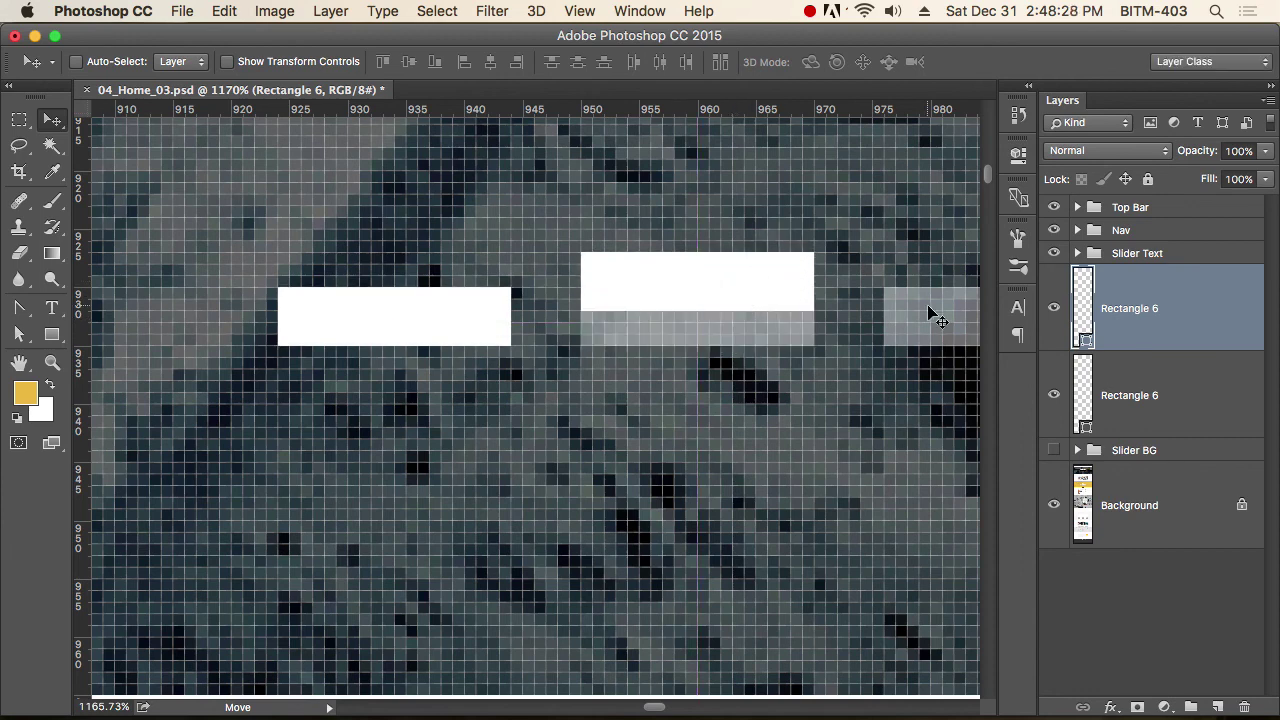
key(2)
key(5)
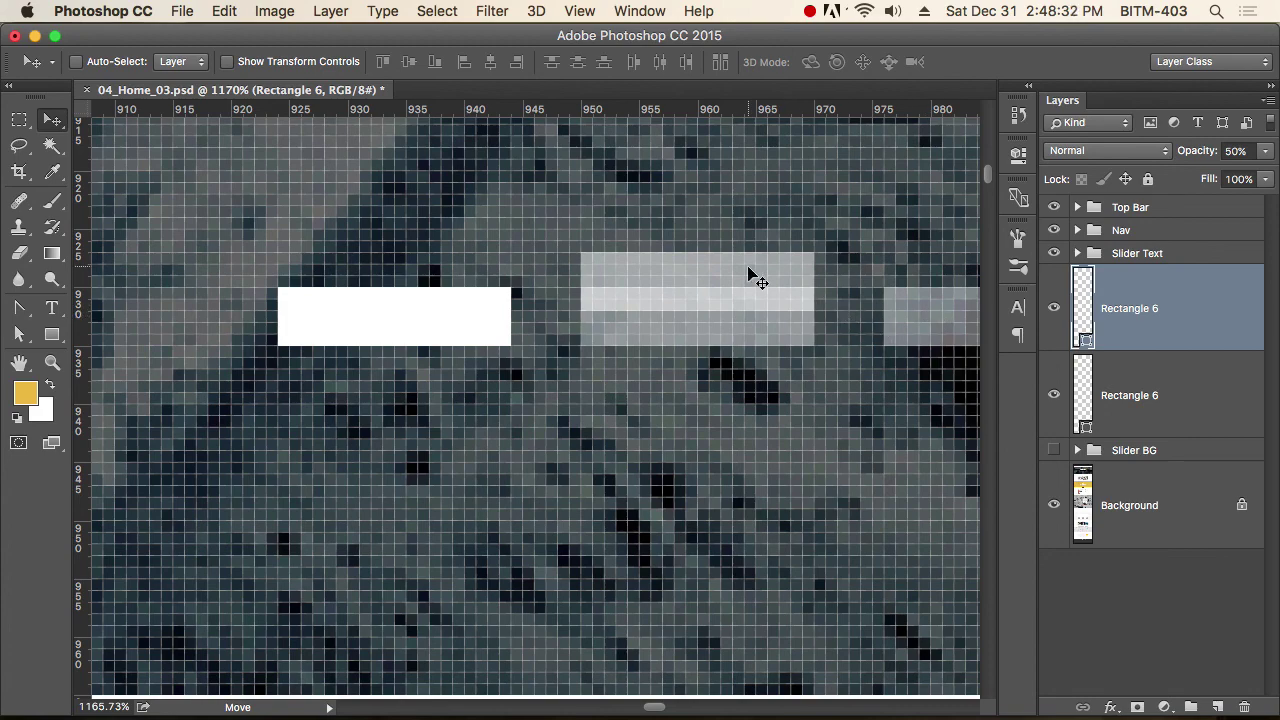
drag(751, 274, 760, 306)
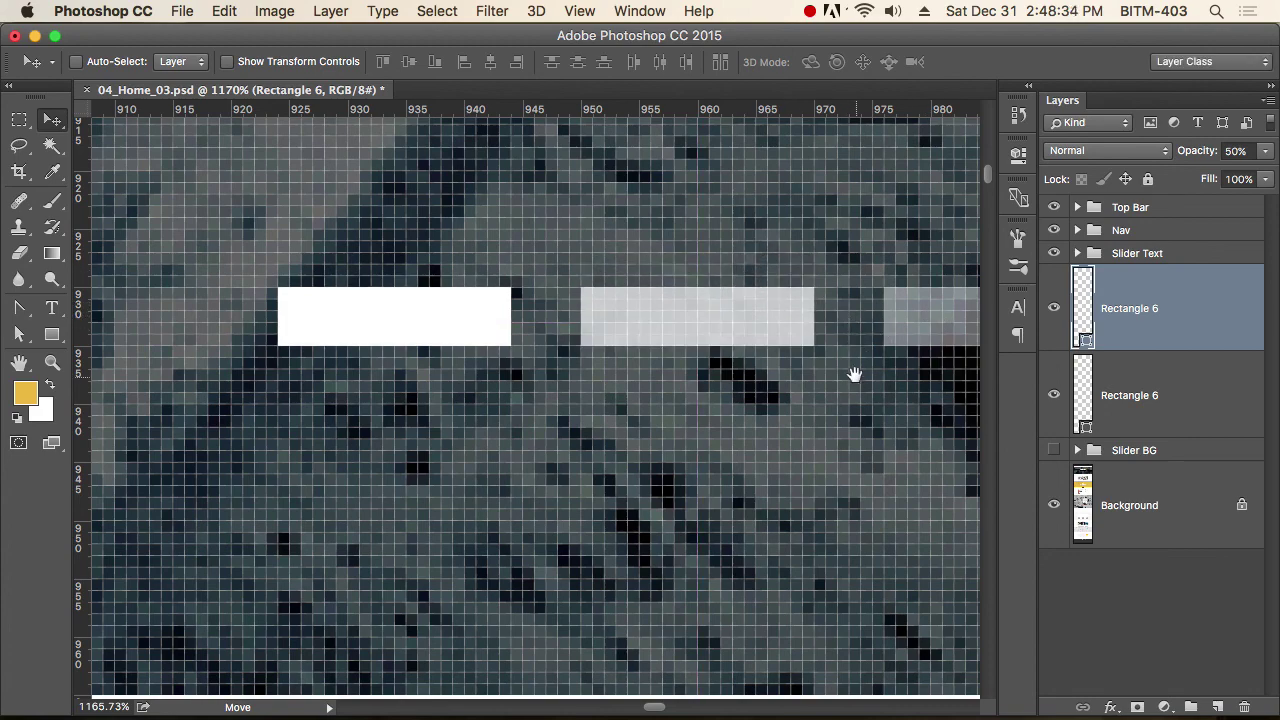
drag(851, 371, 494, 357)
drag(606, 350, 790, 320)
Group the three bar layers and name the group 'Controlar'.
shift+click(1156, 483)
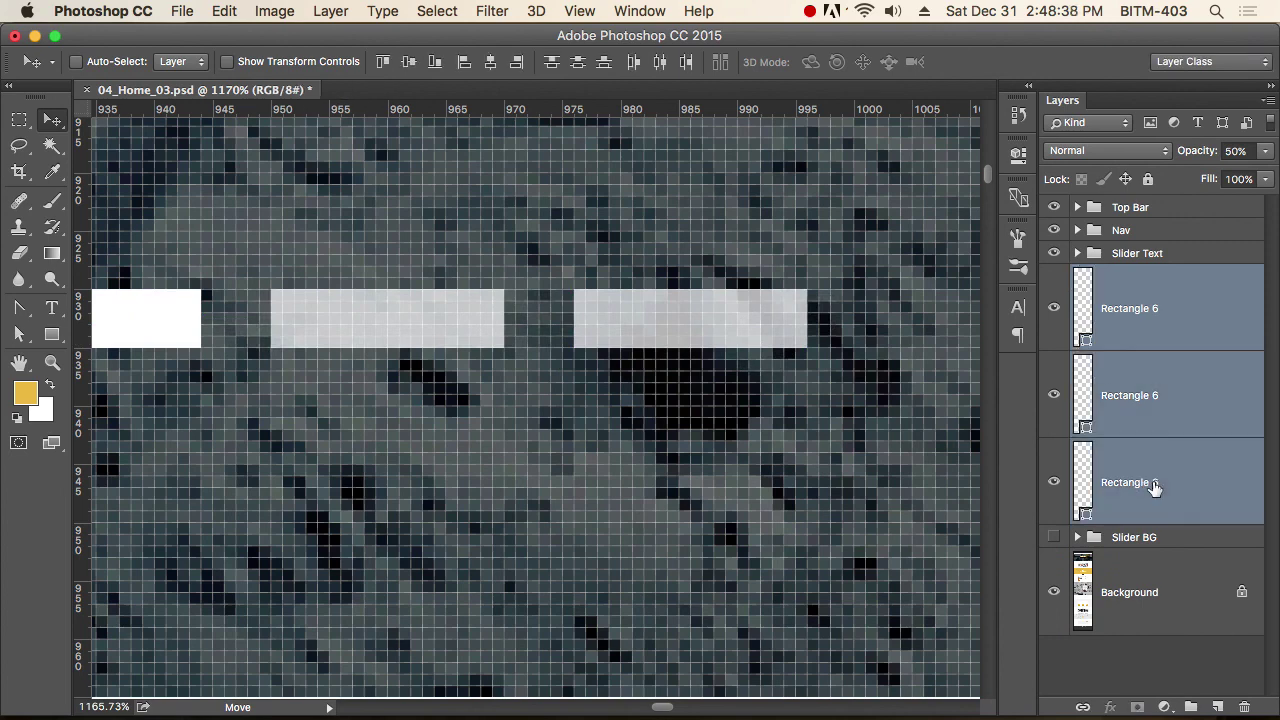
key(super+g)
double_click(1136, 276)
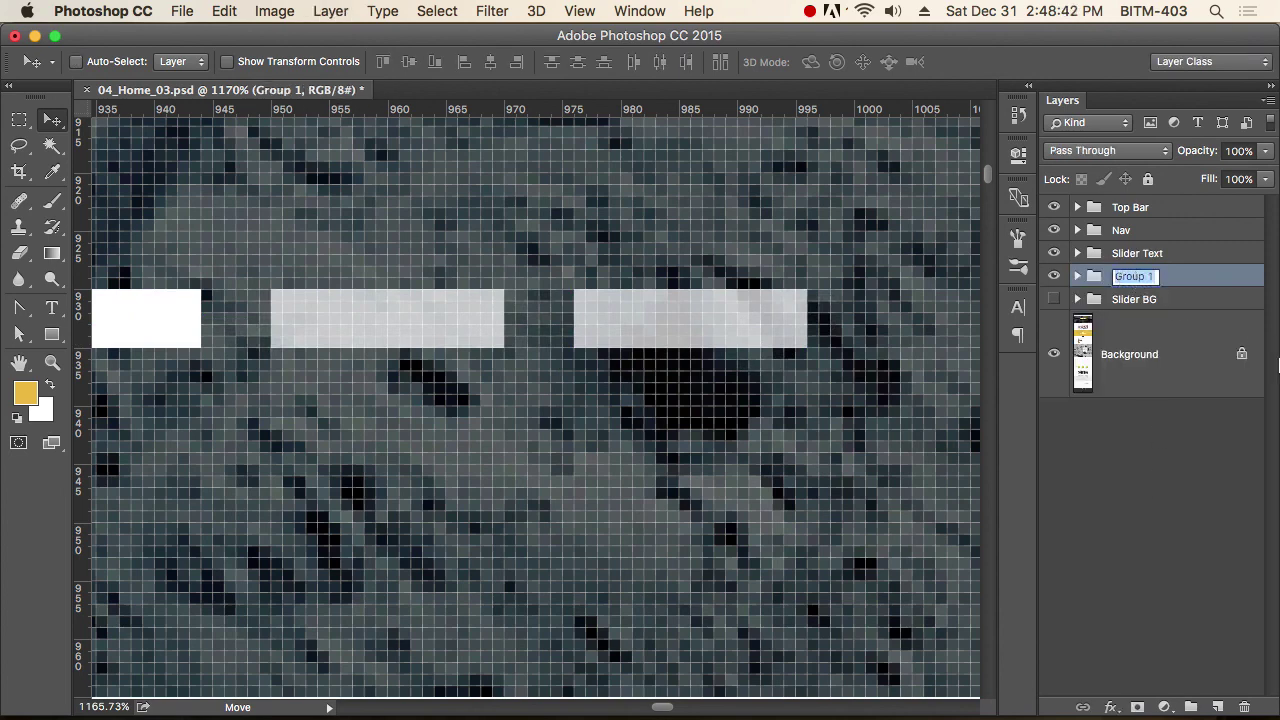
text(Controler)
key(BackSpace)
key(BackSpace)
text(ar)
key(Return)
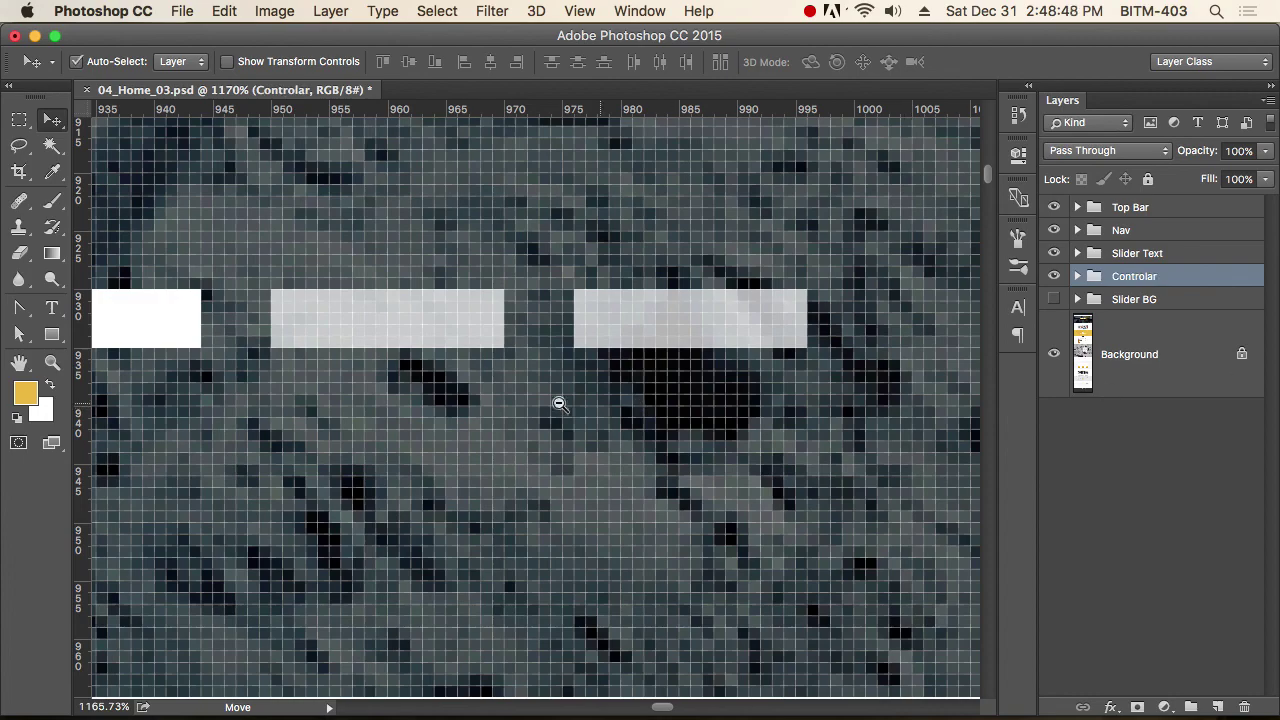
Zoom out and make the Slider BG layer visible again.
alt+super+click(523, 395)
alt+super+click(524, 397)
alt+super+click(524, 397)
alt+super+click(777, 360)
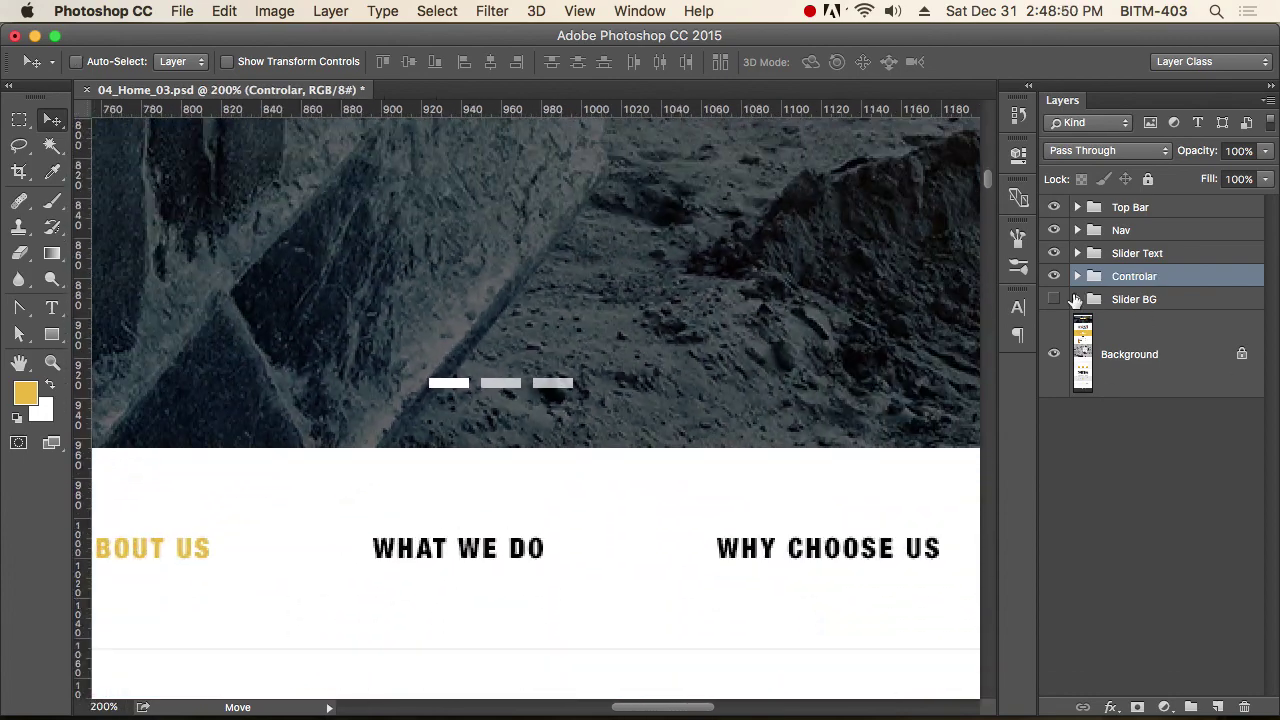
click(1054, 299)
alt+super+click(586, 434)
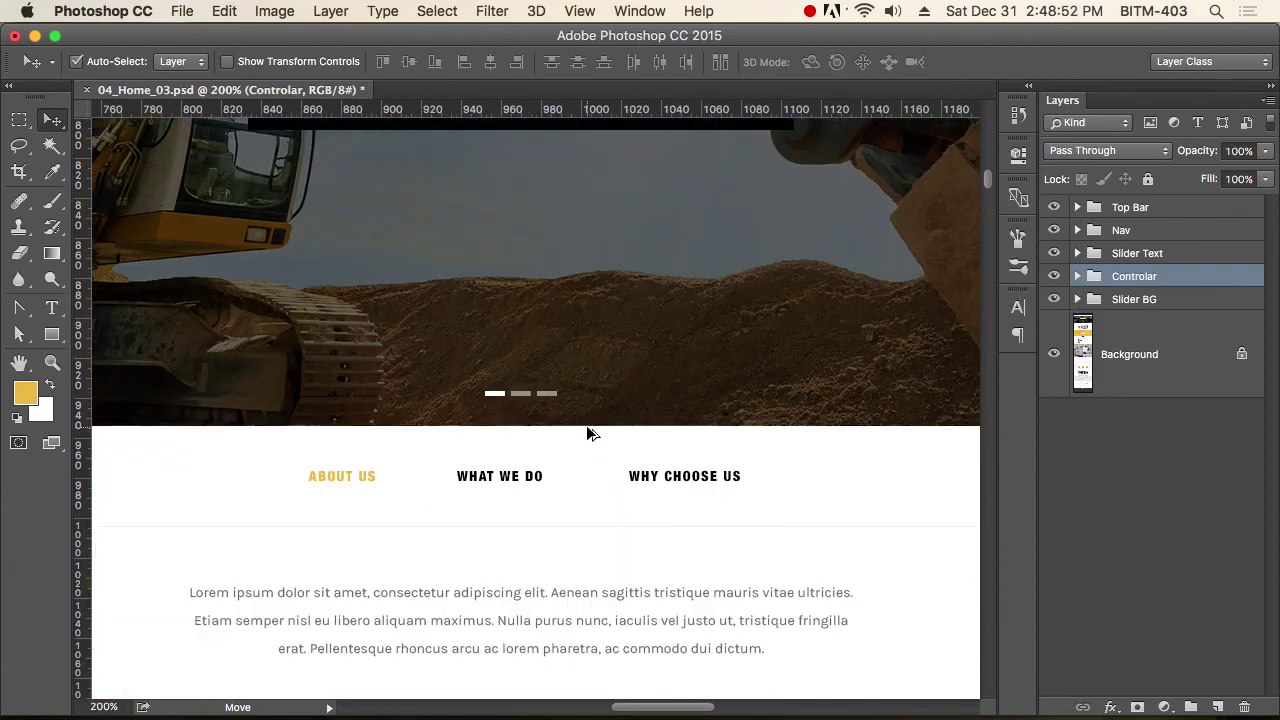
Select Slider Text, Controlar and Slider BG, group them as 'Slider', and check its contents.
alt+super+click(565, 327)
alt+super+click(568, 398)
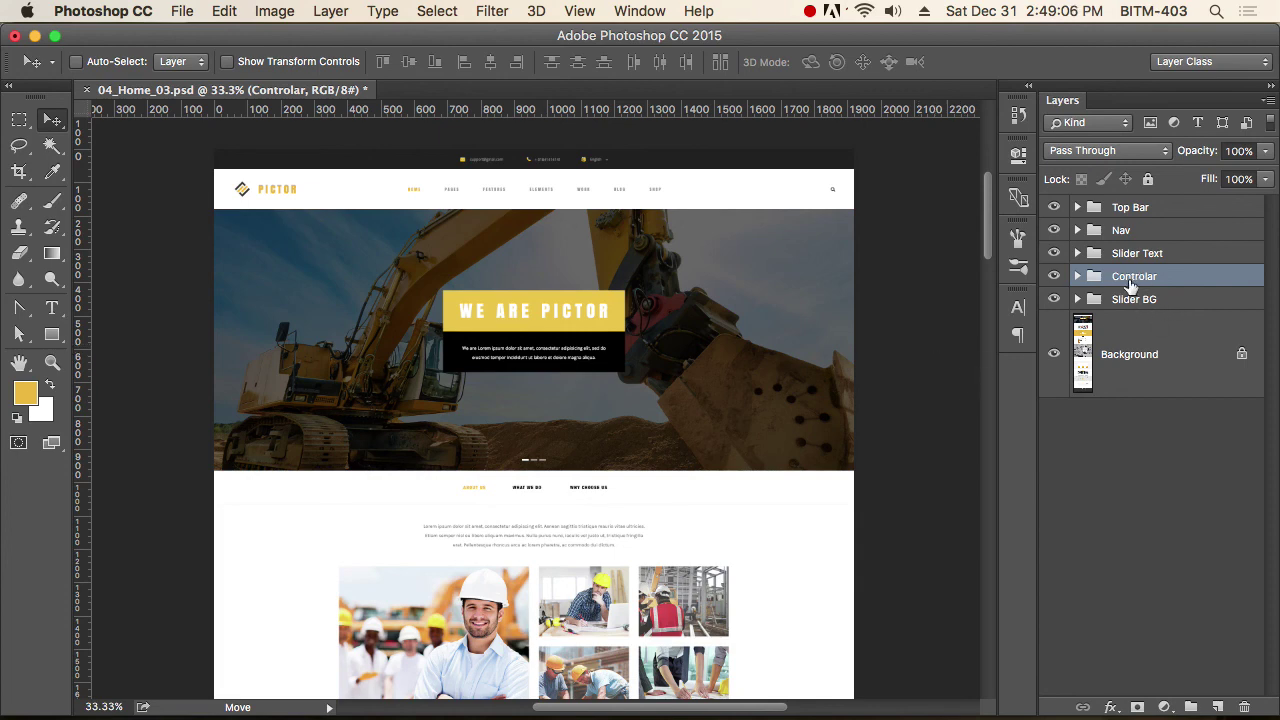
click(1146, 256)
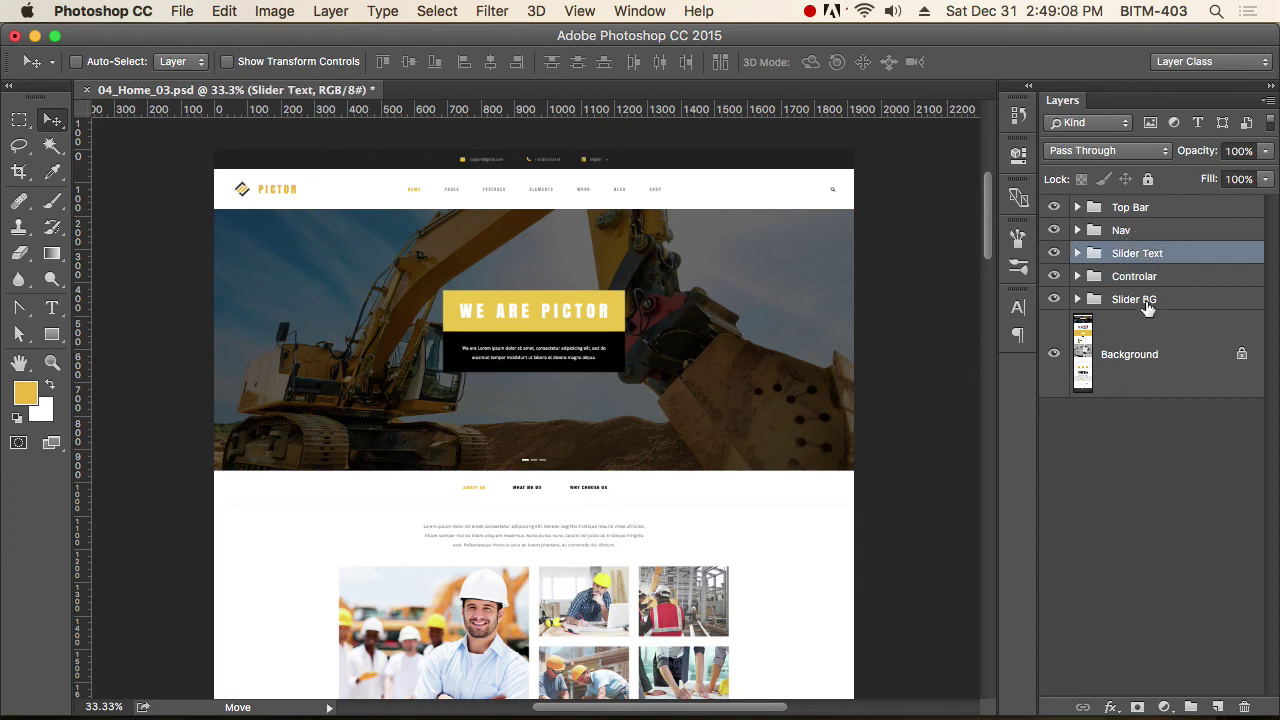
click(1146, 300)
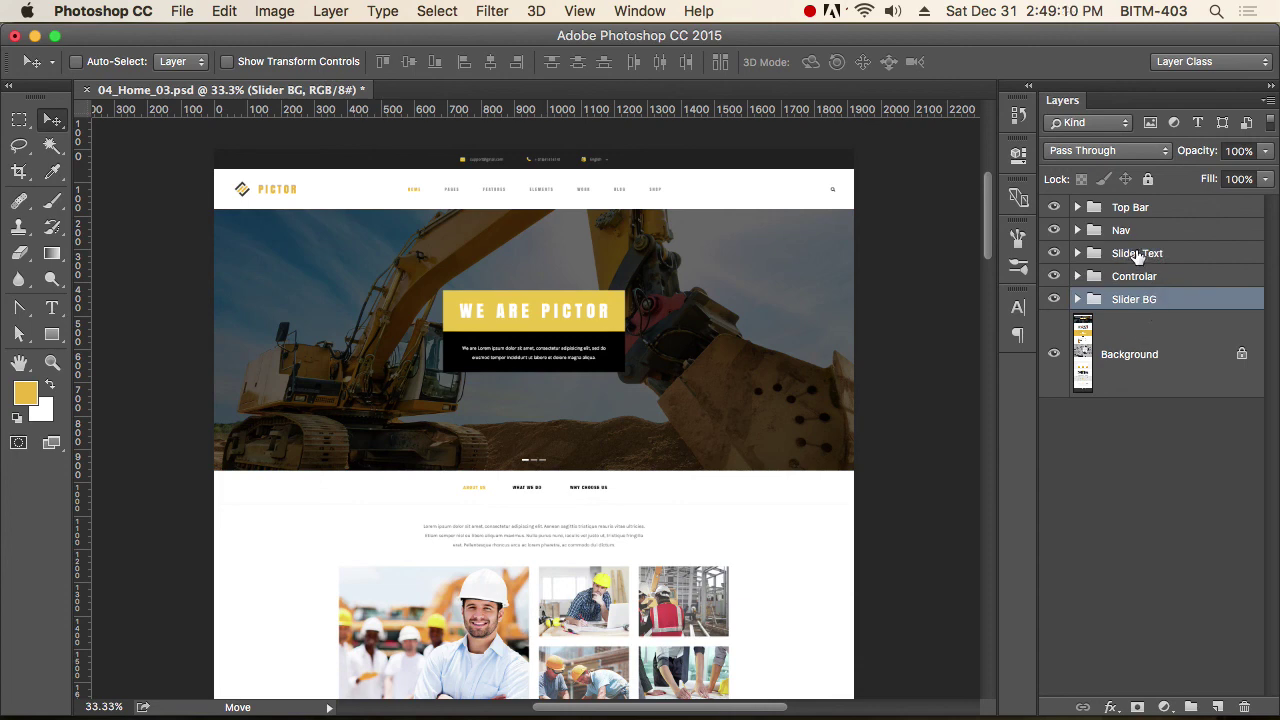
shift+click(1137, 257)
key(super+g)
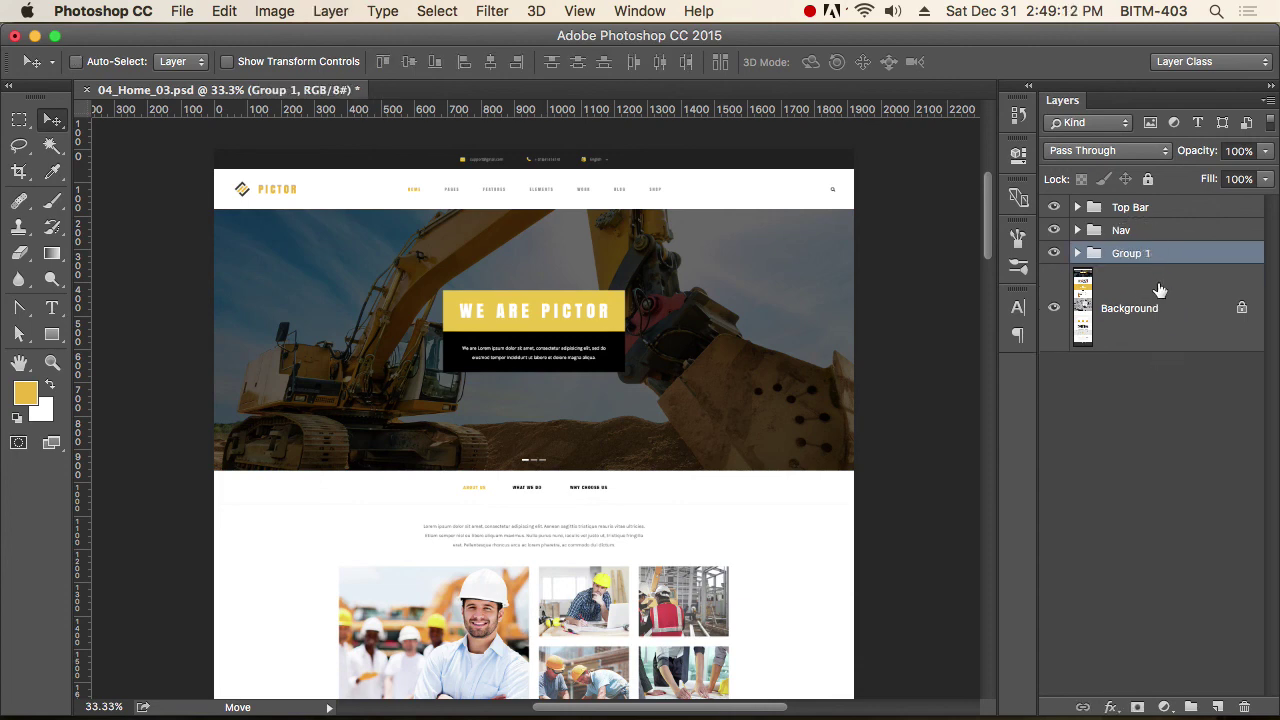
double_click(1133, 254)
text(Slider)
key(Return)
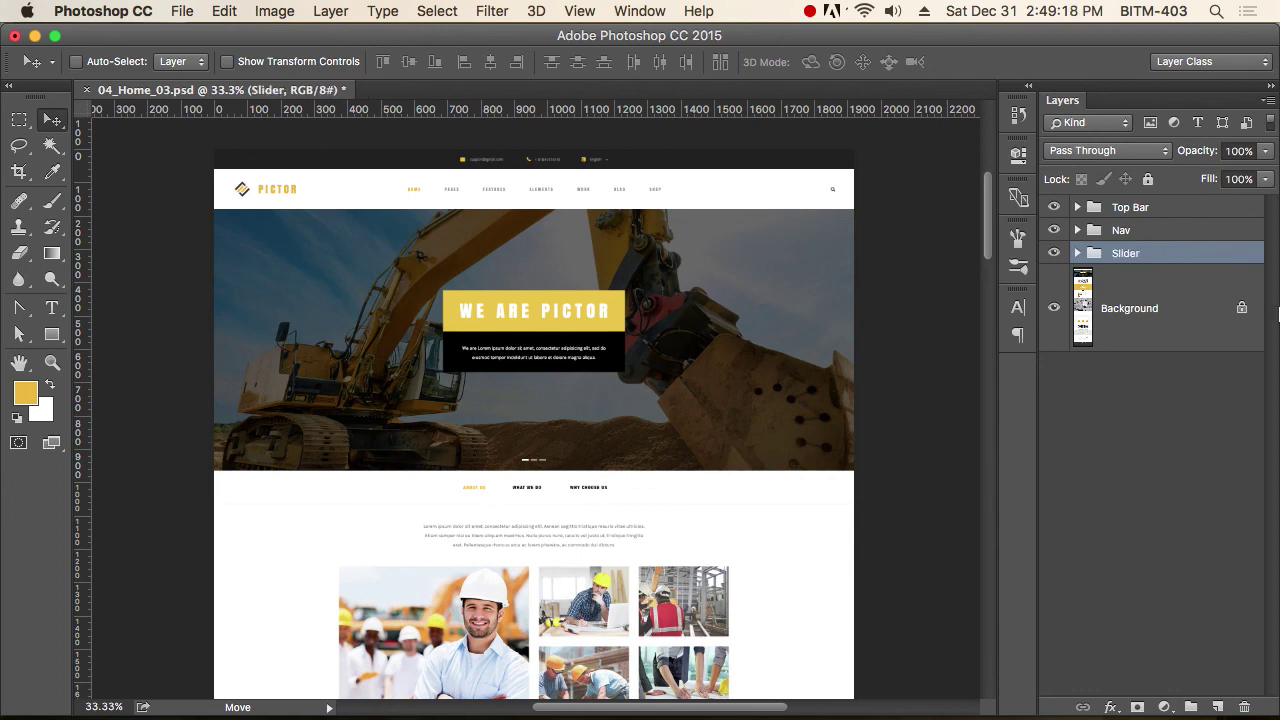
click(1079, 255)
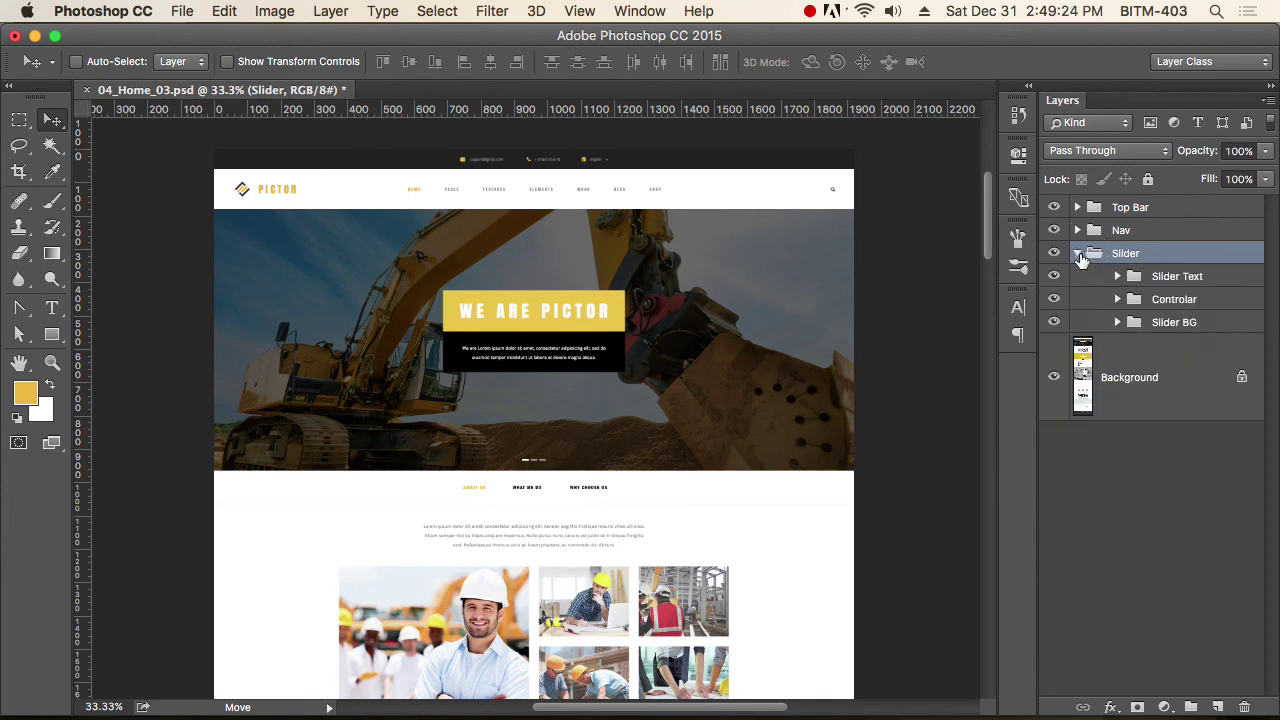
click(1078, 254)
click(1079, 231)
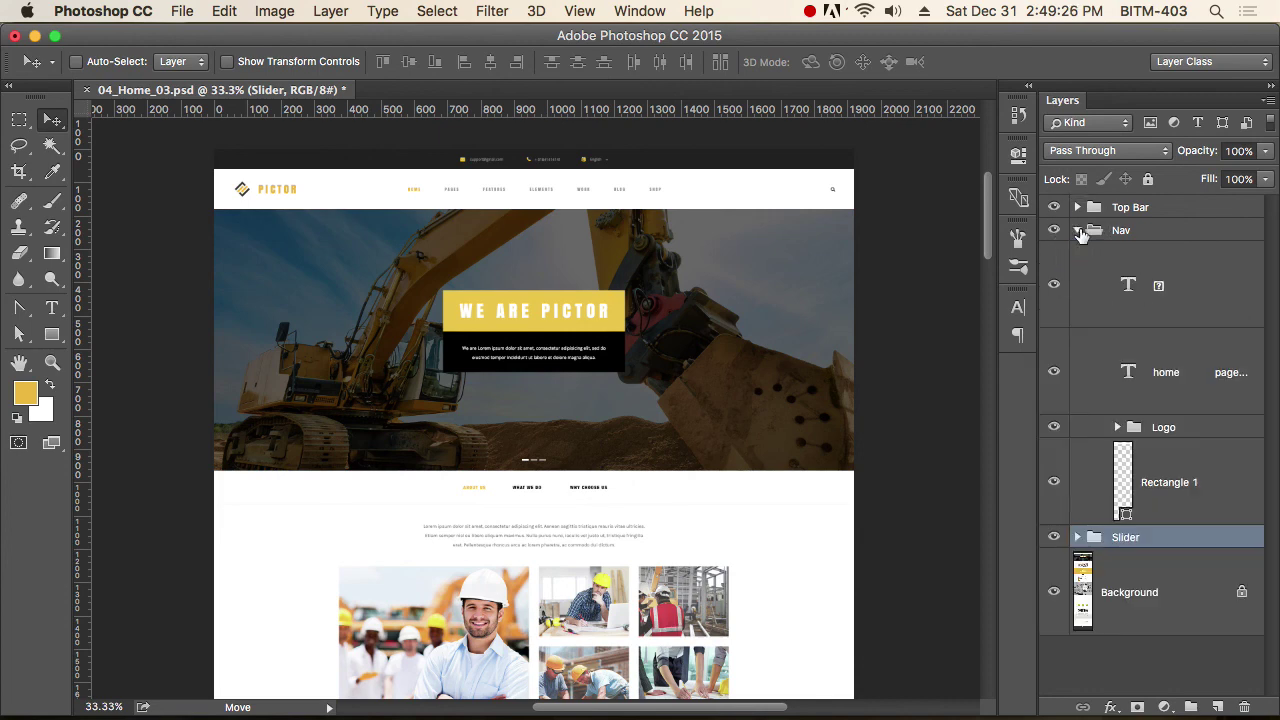